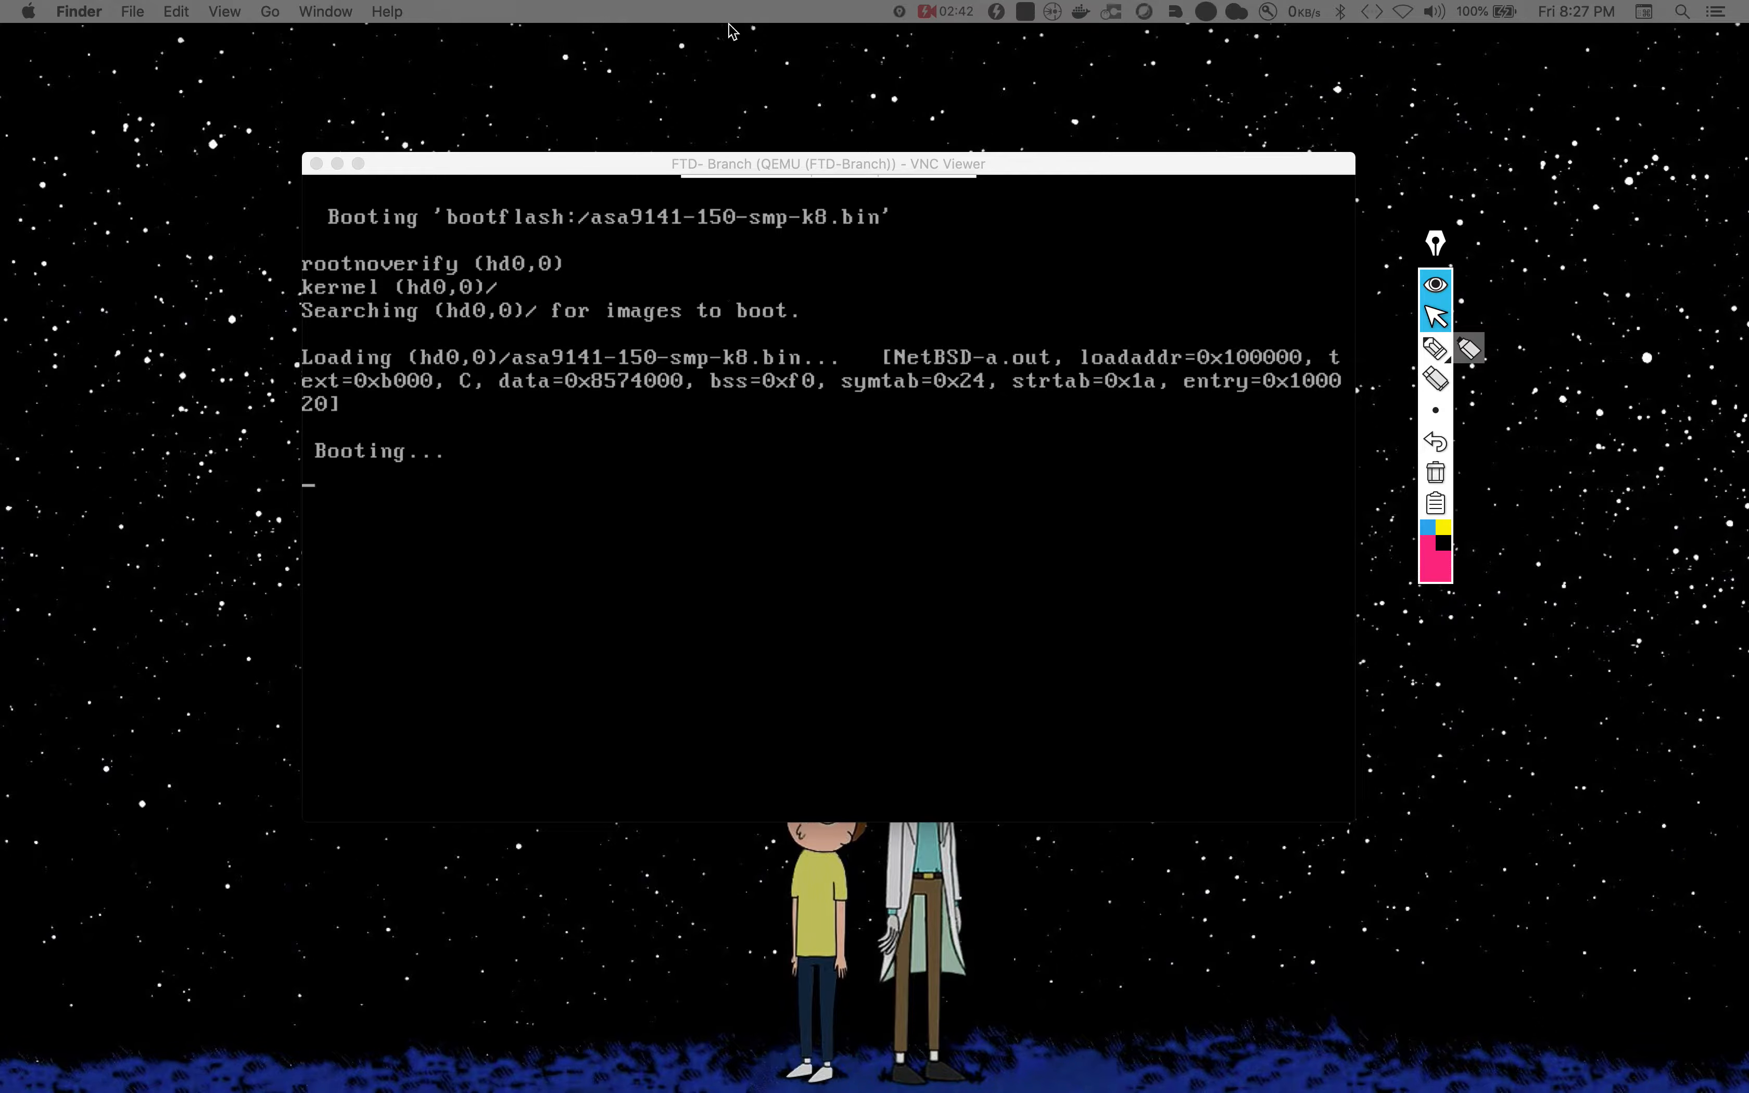
Step: Collapse the annotation toolbar and switch between neighbouring desktop spaces
left_click_drag(1436, 262, 1609, 221)
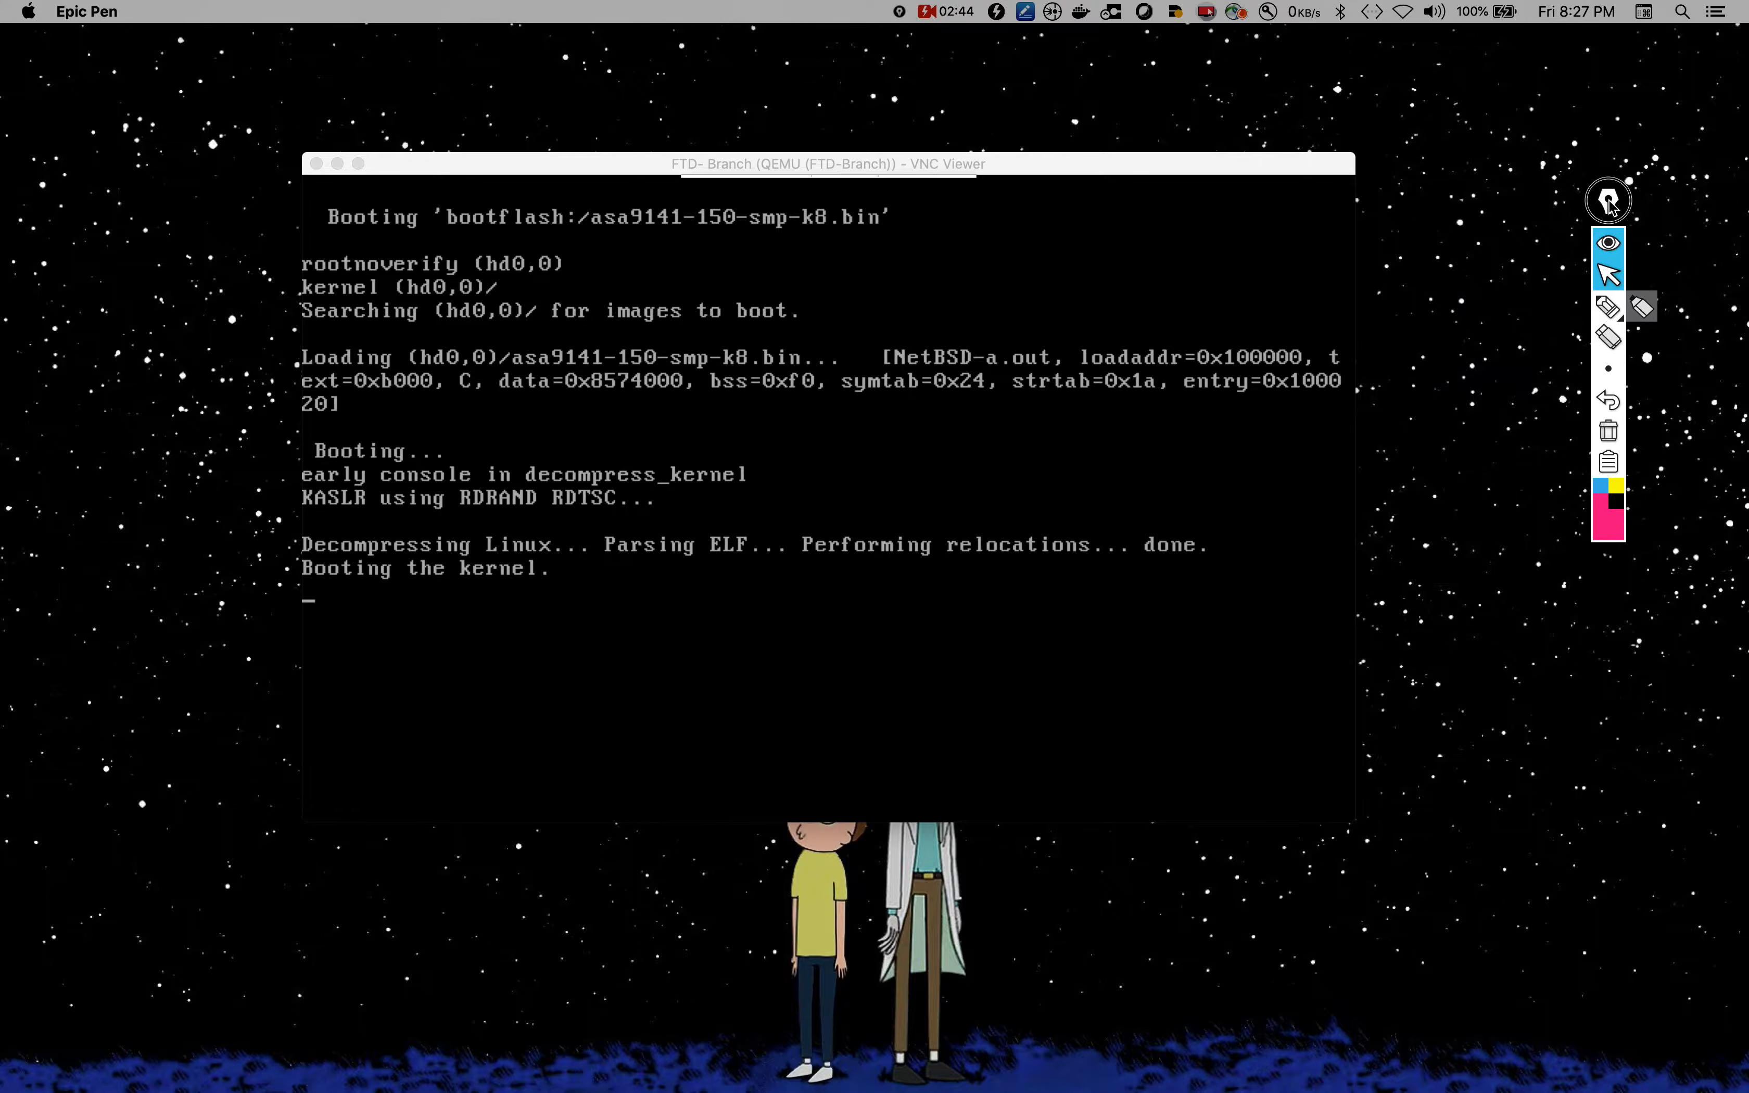
left_click(1608, 205)
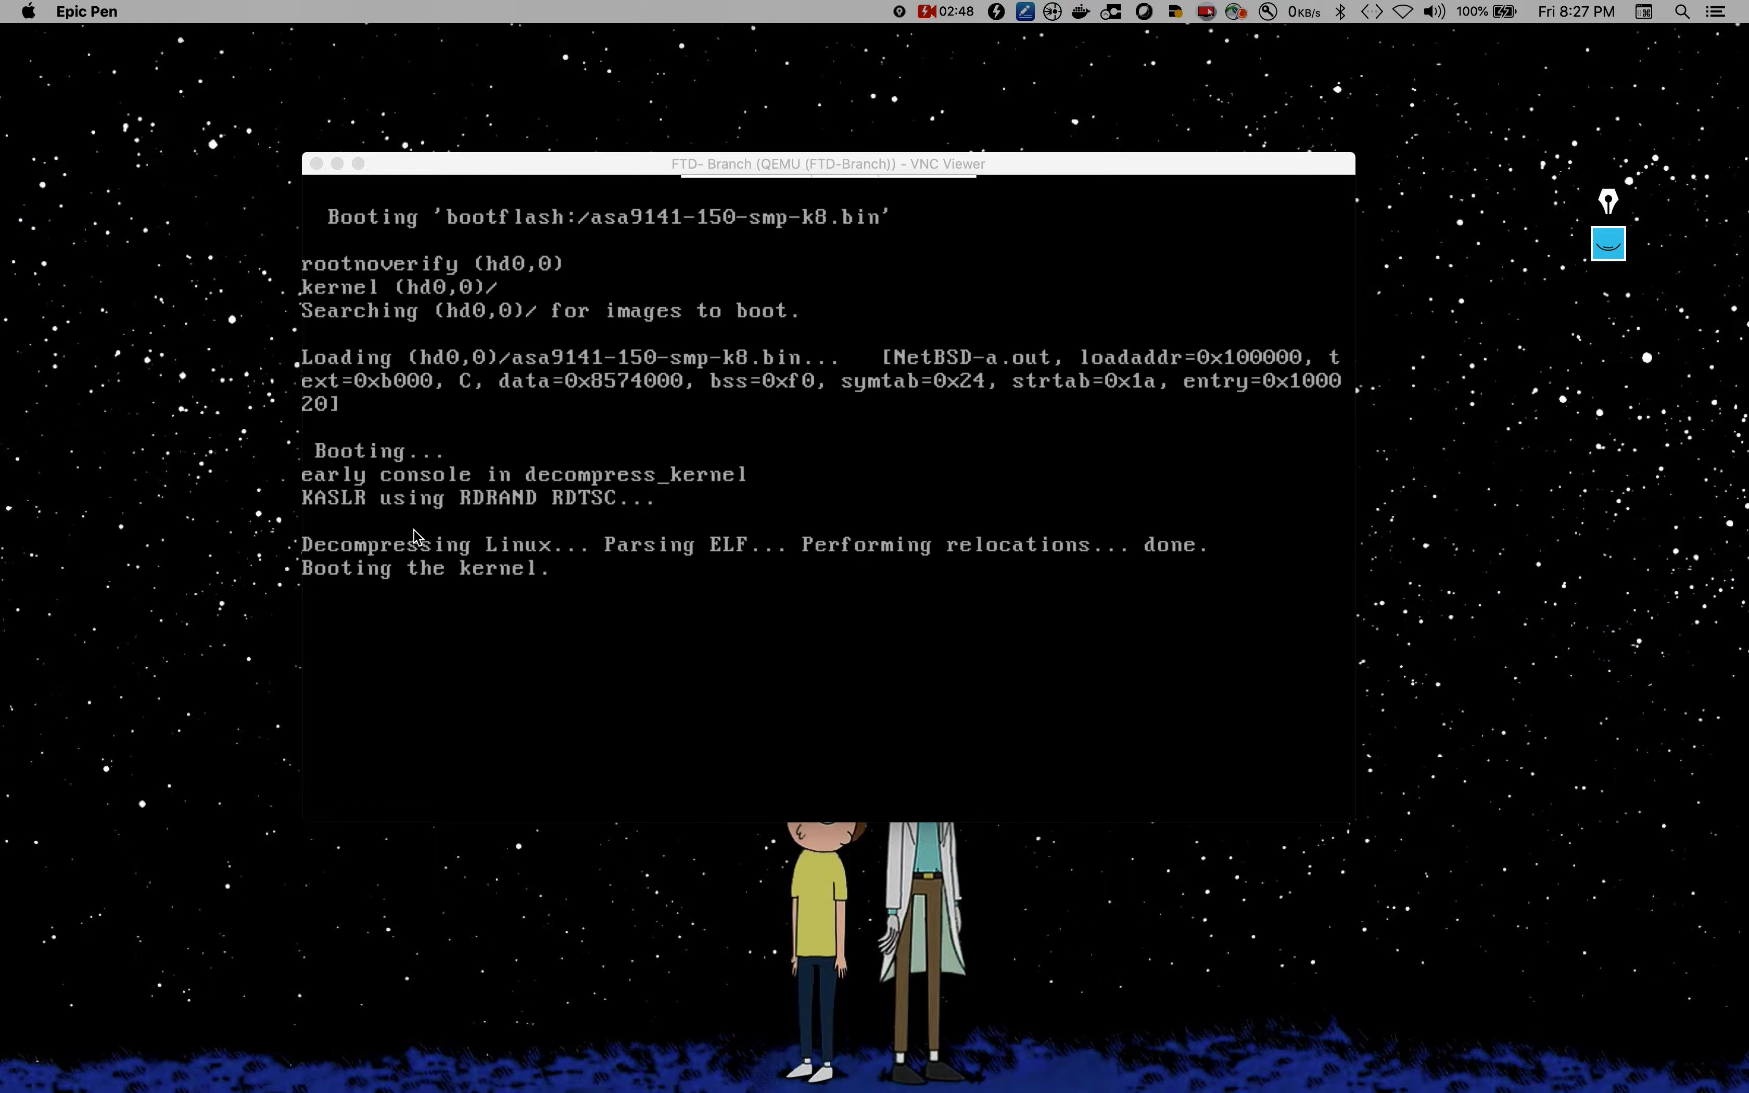
key("ctrl+Right")
key("ctrl+Left")
key("ctrl+Right")
key("ctrl+Right")
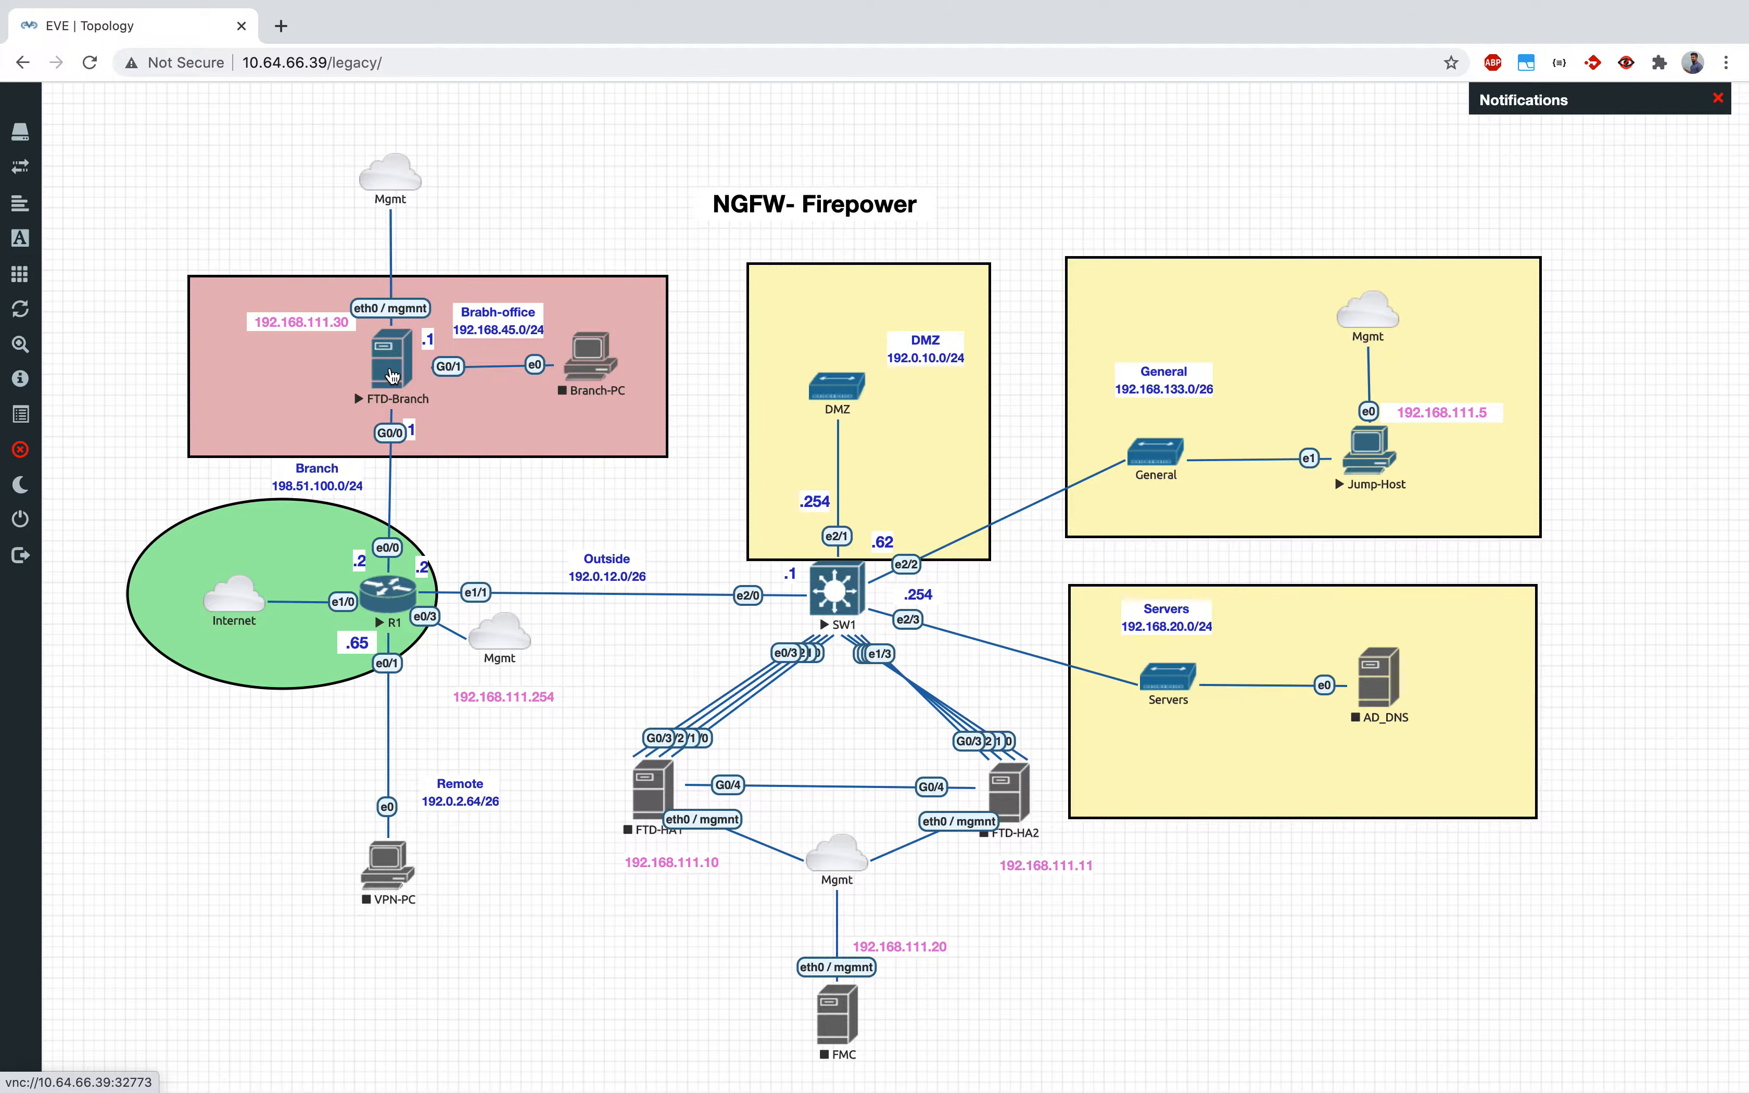
key("ctrl+Left")
Step: Move the SecureCRT space ahead of Desktop 2 and position the FTD-Branch console window
key("ctrl+Up")
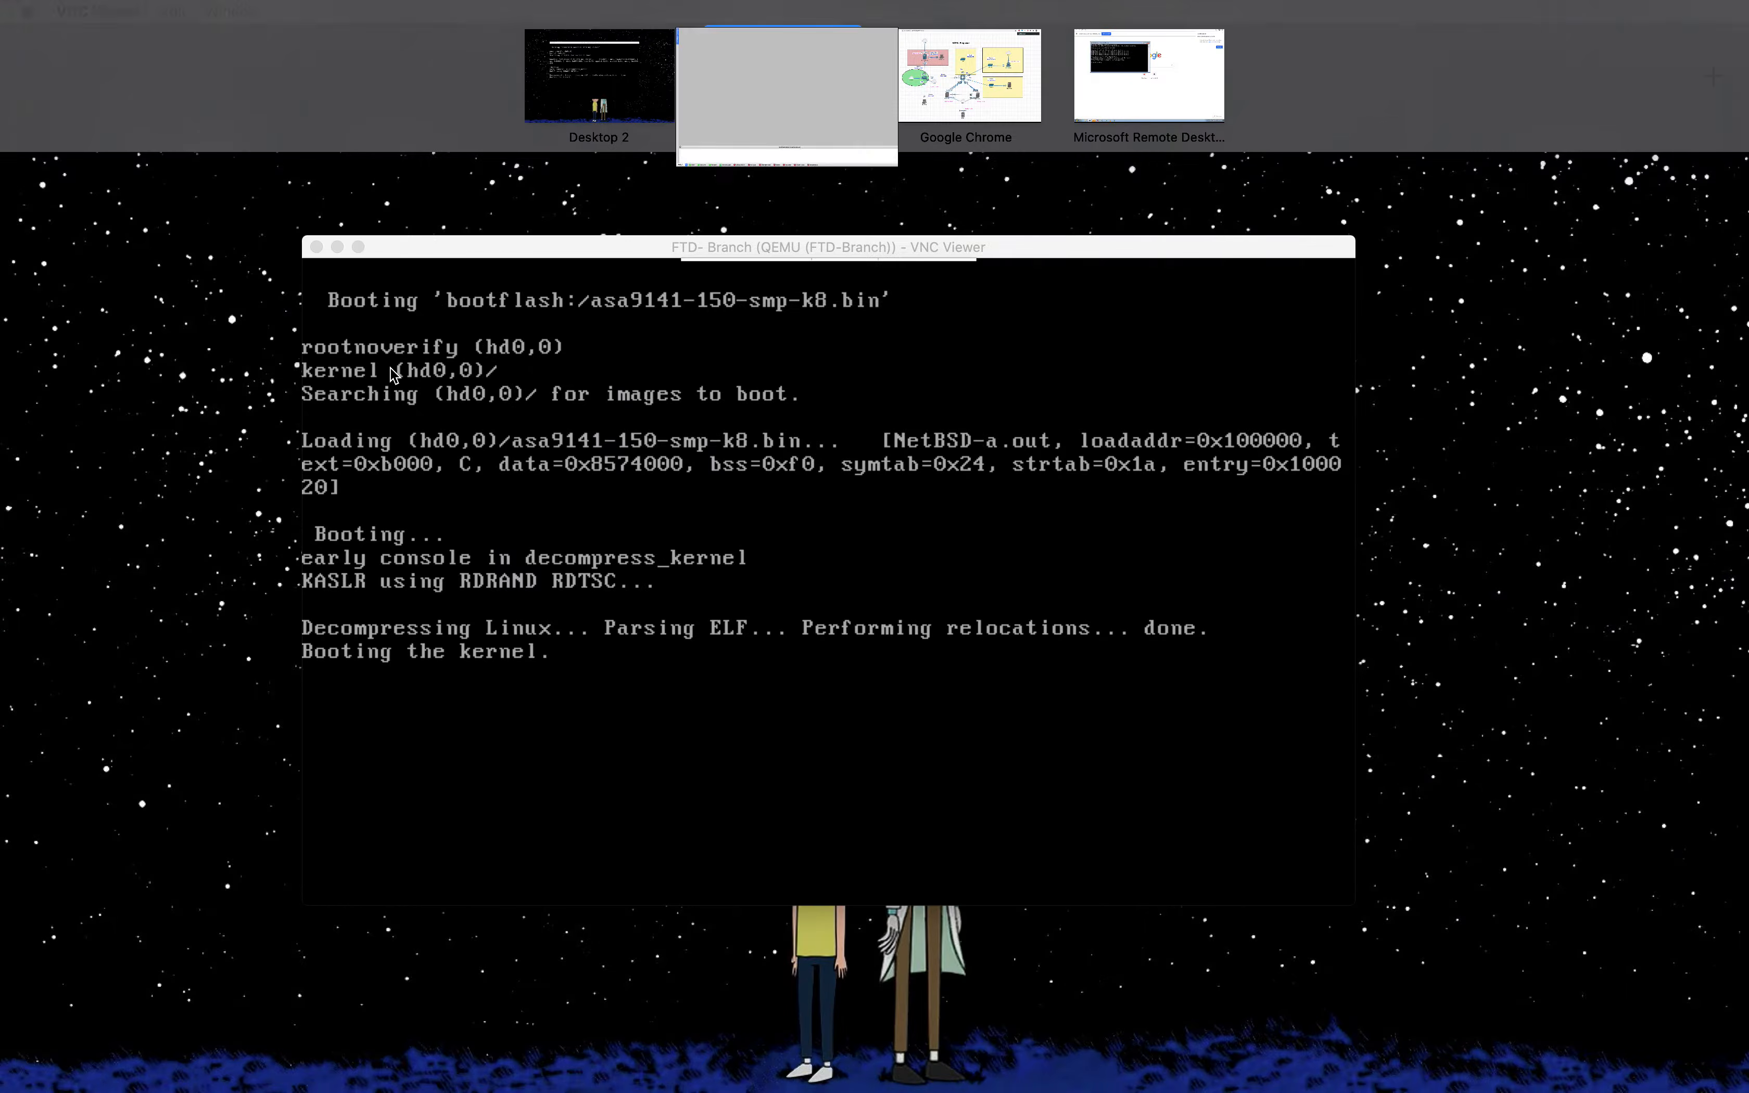
left_click_drag(744, 71, 312, 74)
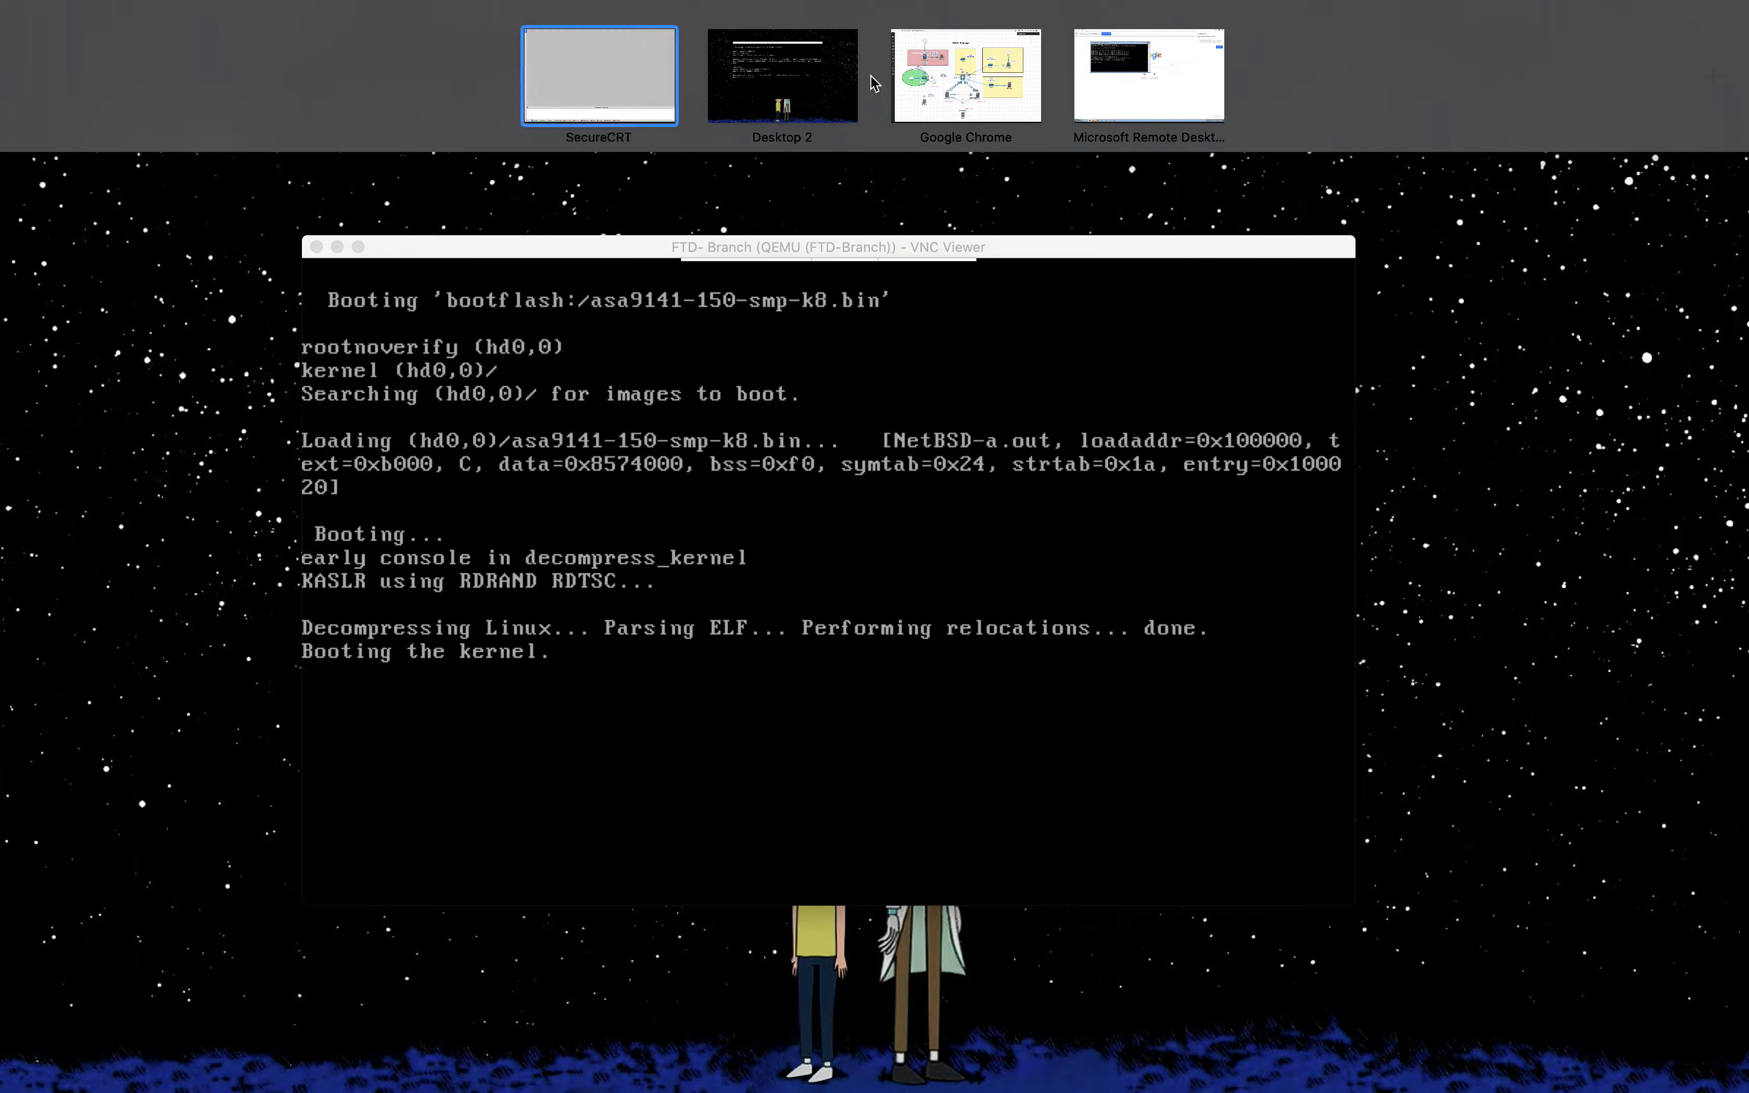
left_click(888, 590)
left_click(741, 925)
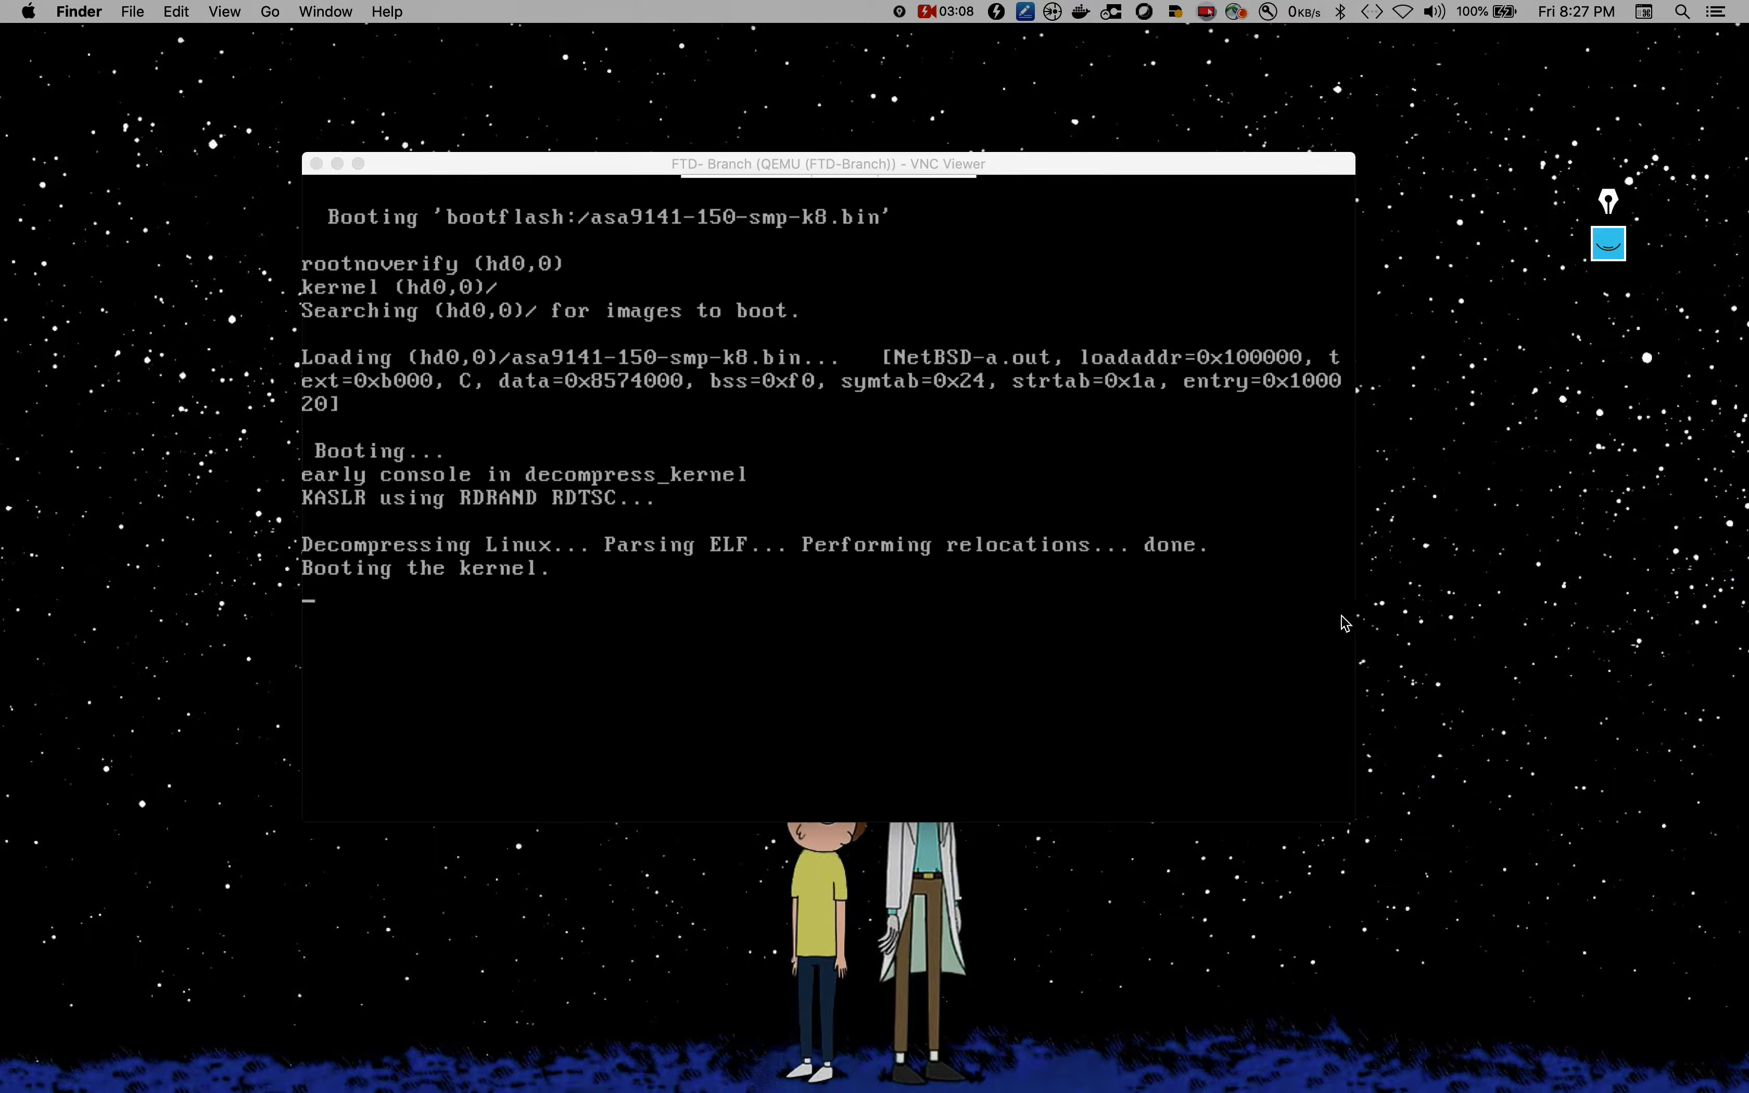
mouse_move(975, 177)
left_click_drag(1120, 166, 986, 128)
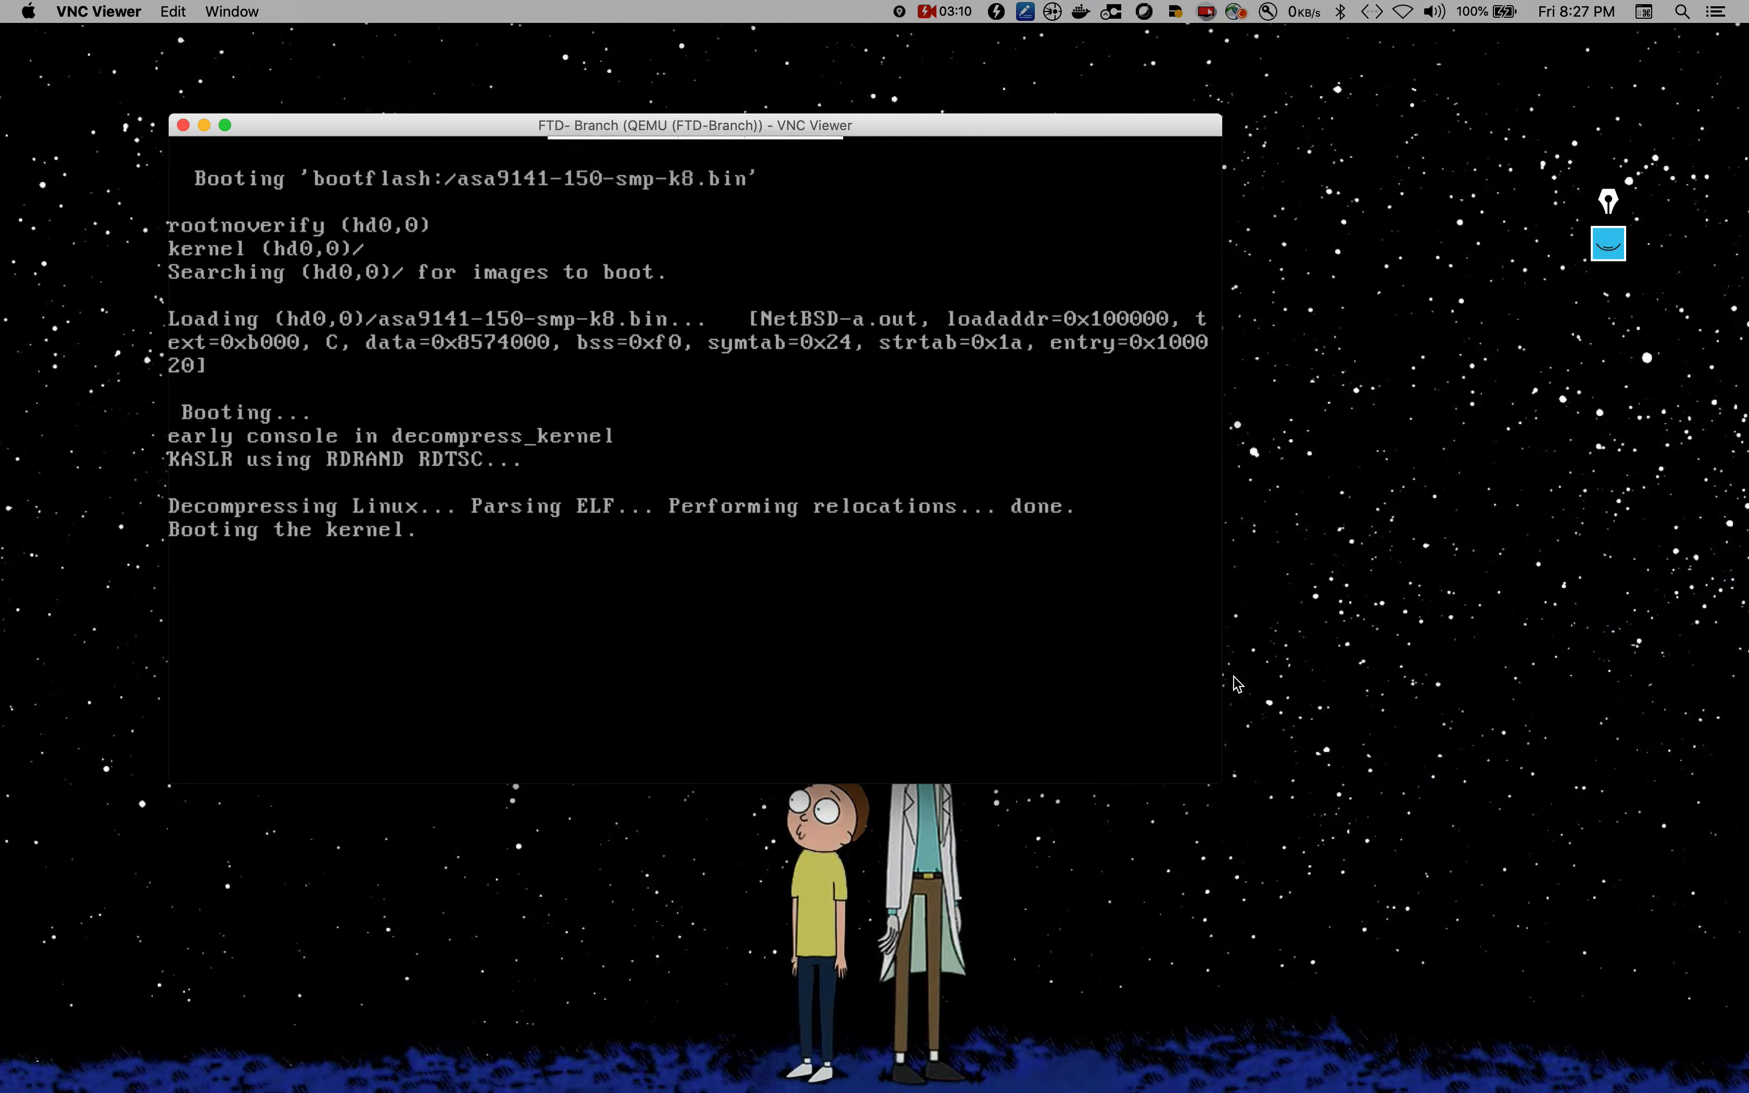
left_click(1206, 775)
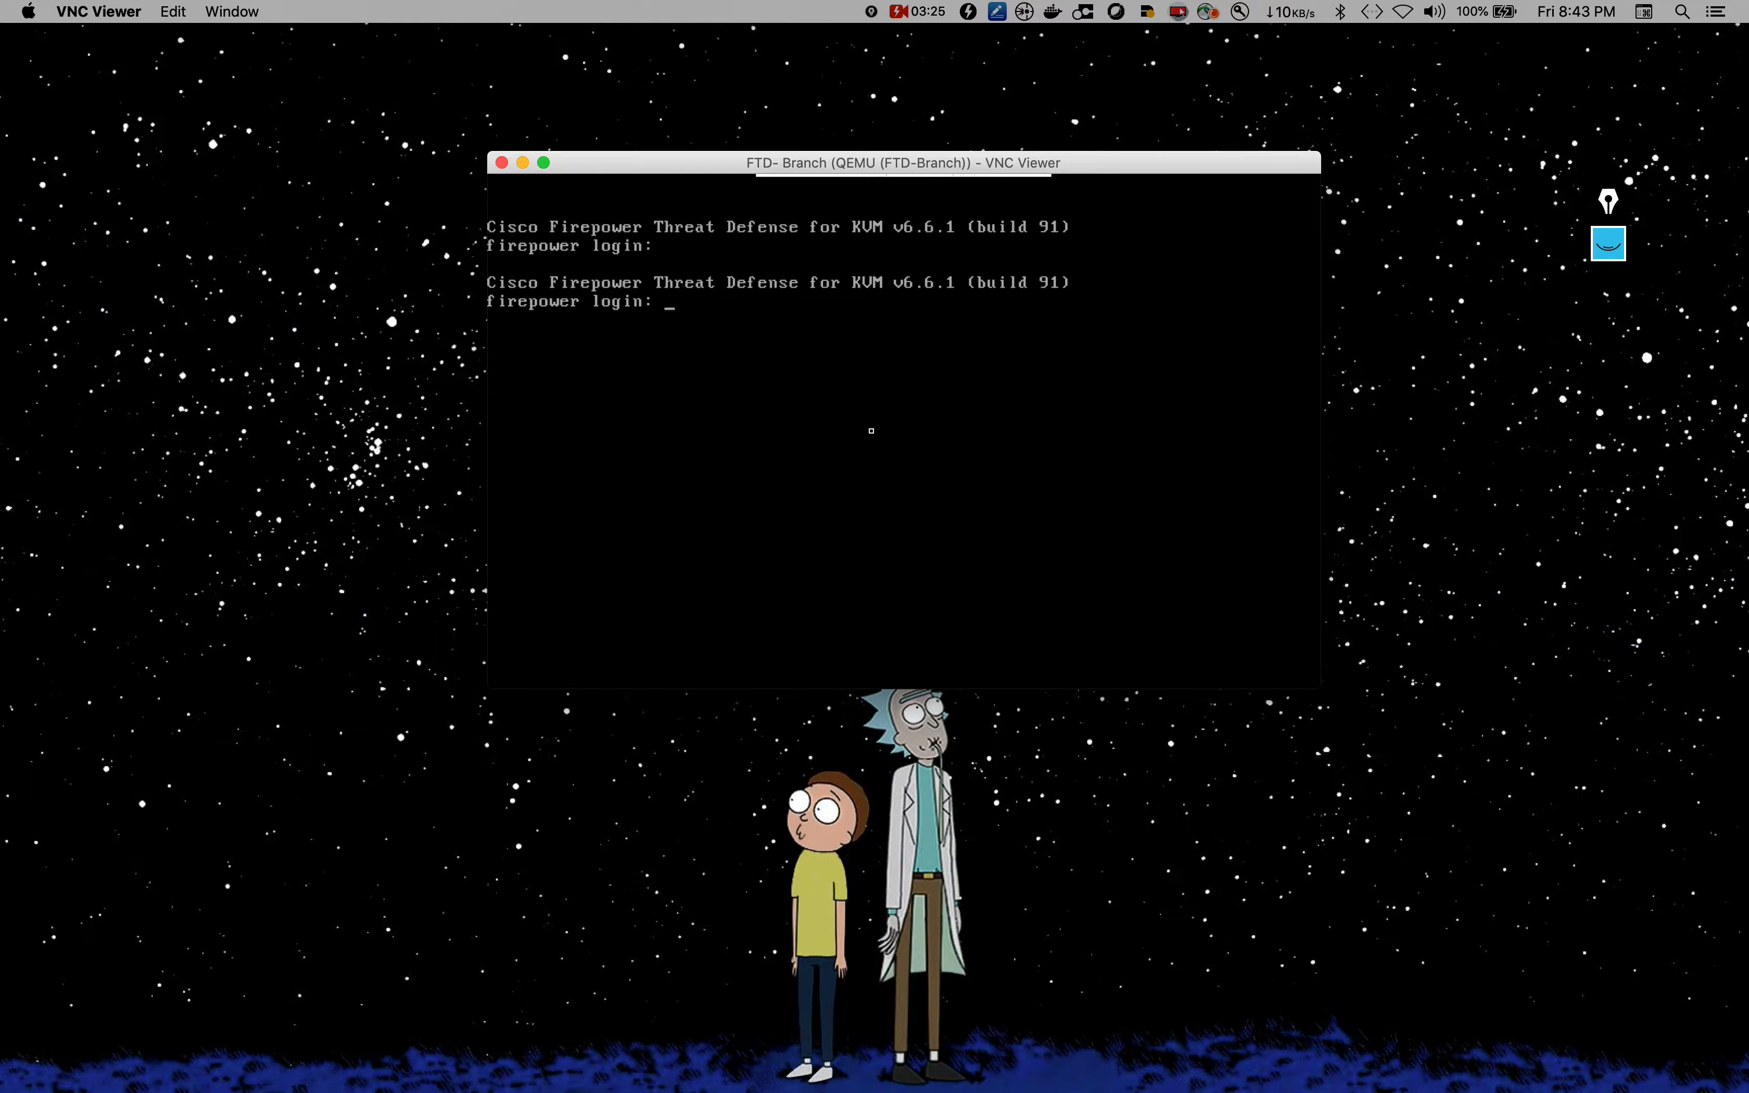
Step: Enlarge the console window and log in to FTD-Branch as admin with the account password
left_click_drag(1319, 688, 1568, 817)
left_click_drag(1292, 171, 1143, 207)
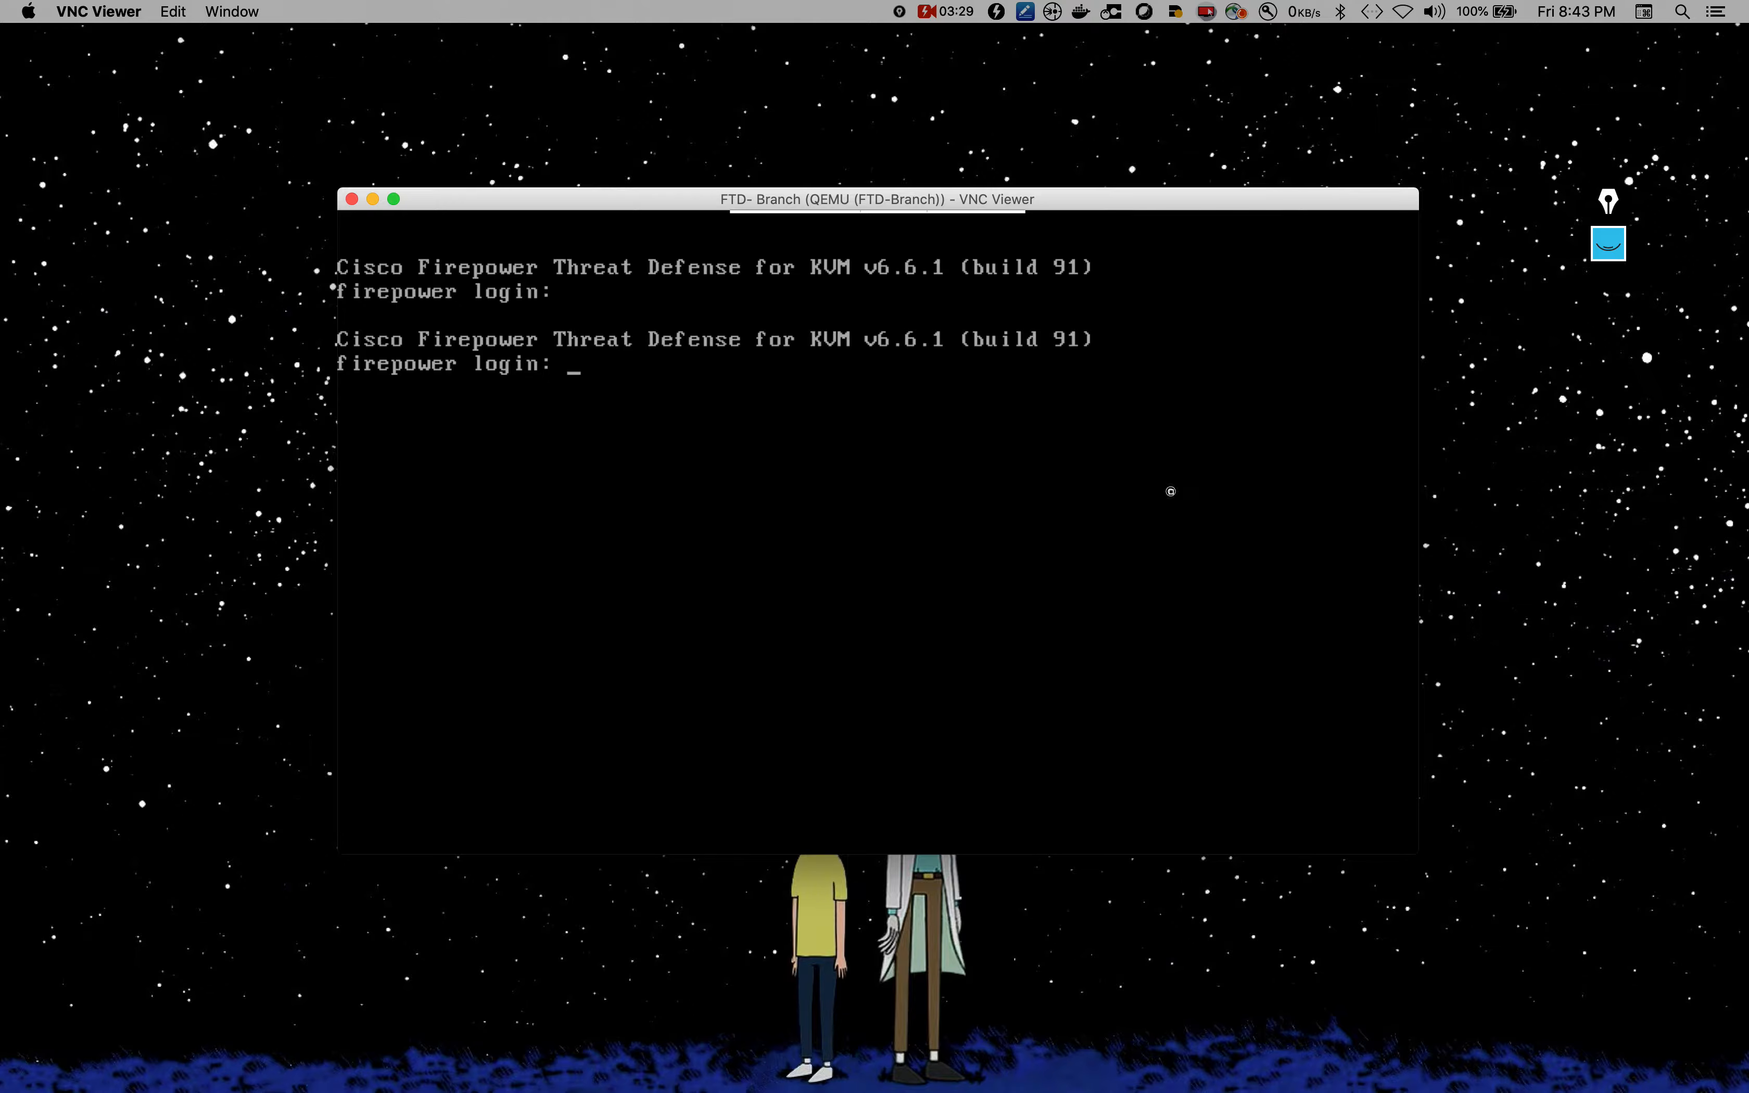
type("admin")
type("Admin123")
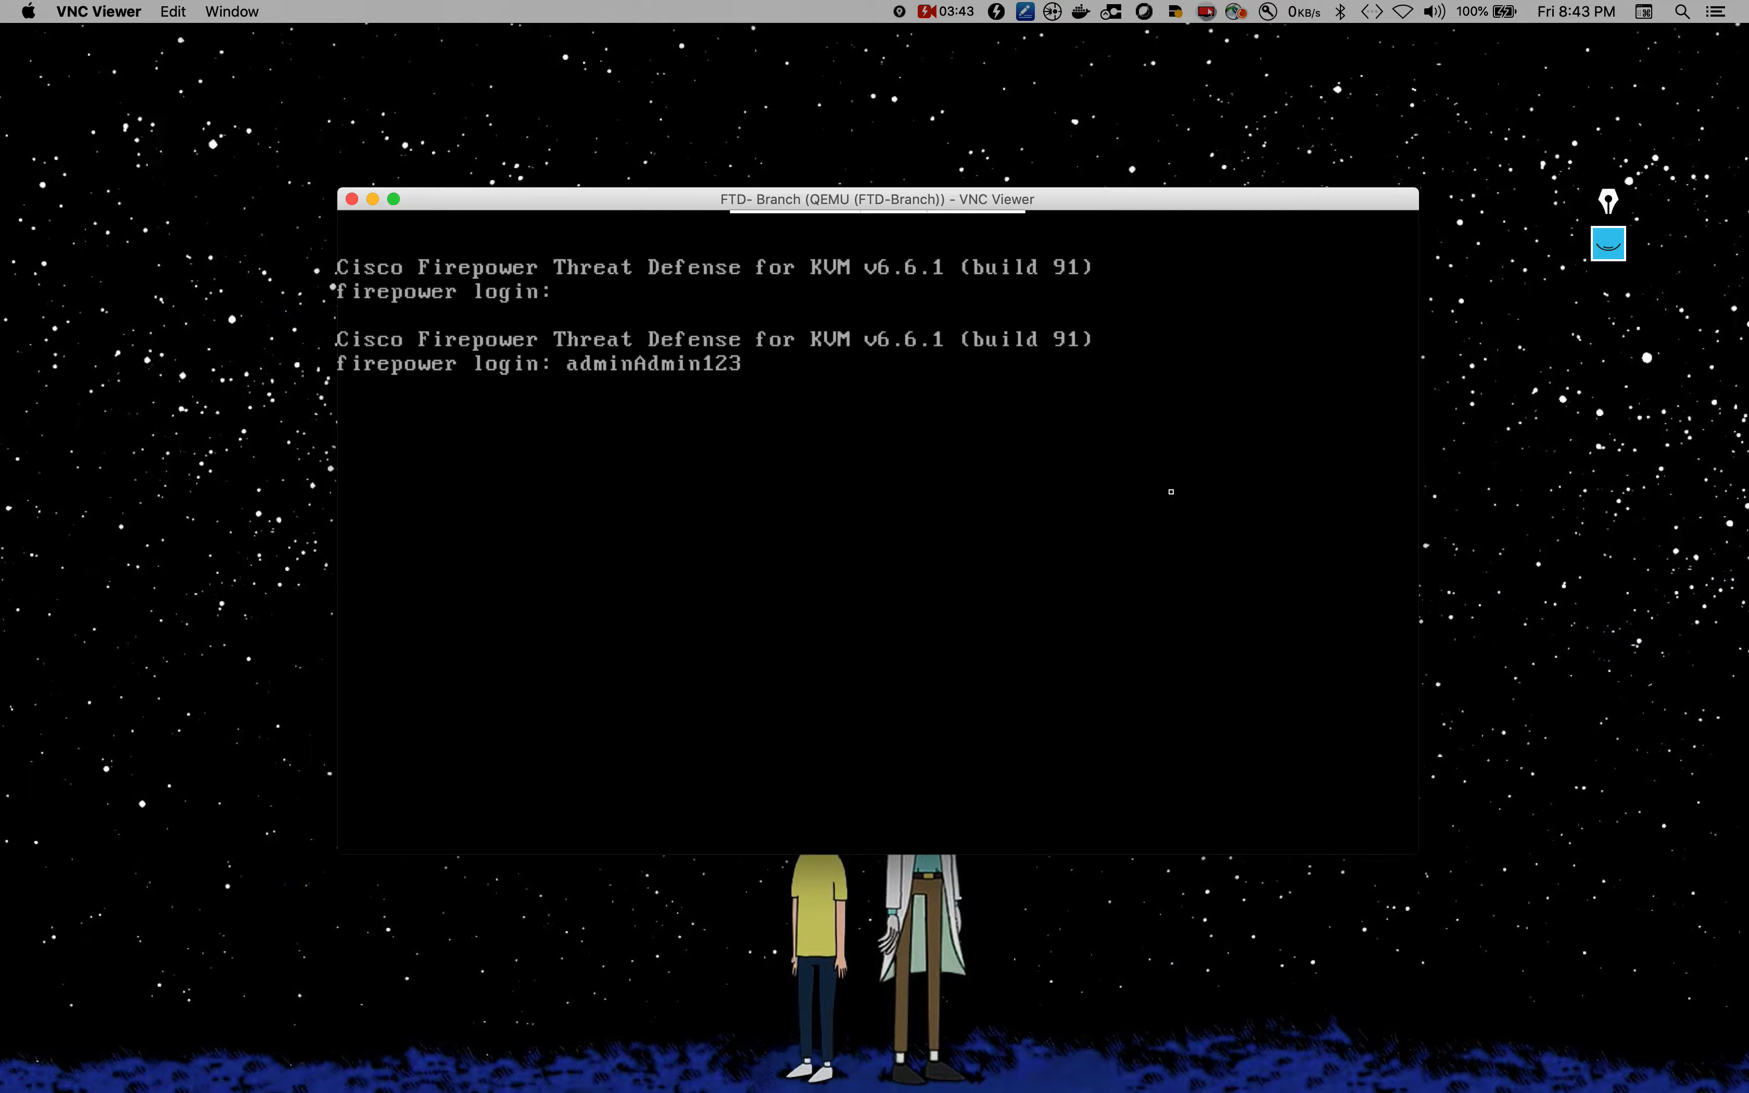
key("BackSpace")
key("BackSpace")
key("BackSpace")
key("BackSpace")
key("BackSpace")
key("BackSpace")
key("BackSpace")
key("BackSpace")
key("Return")
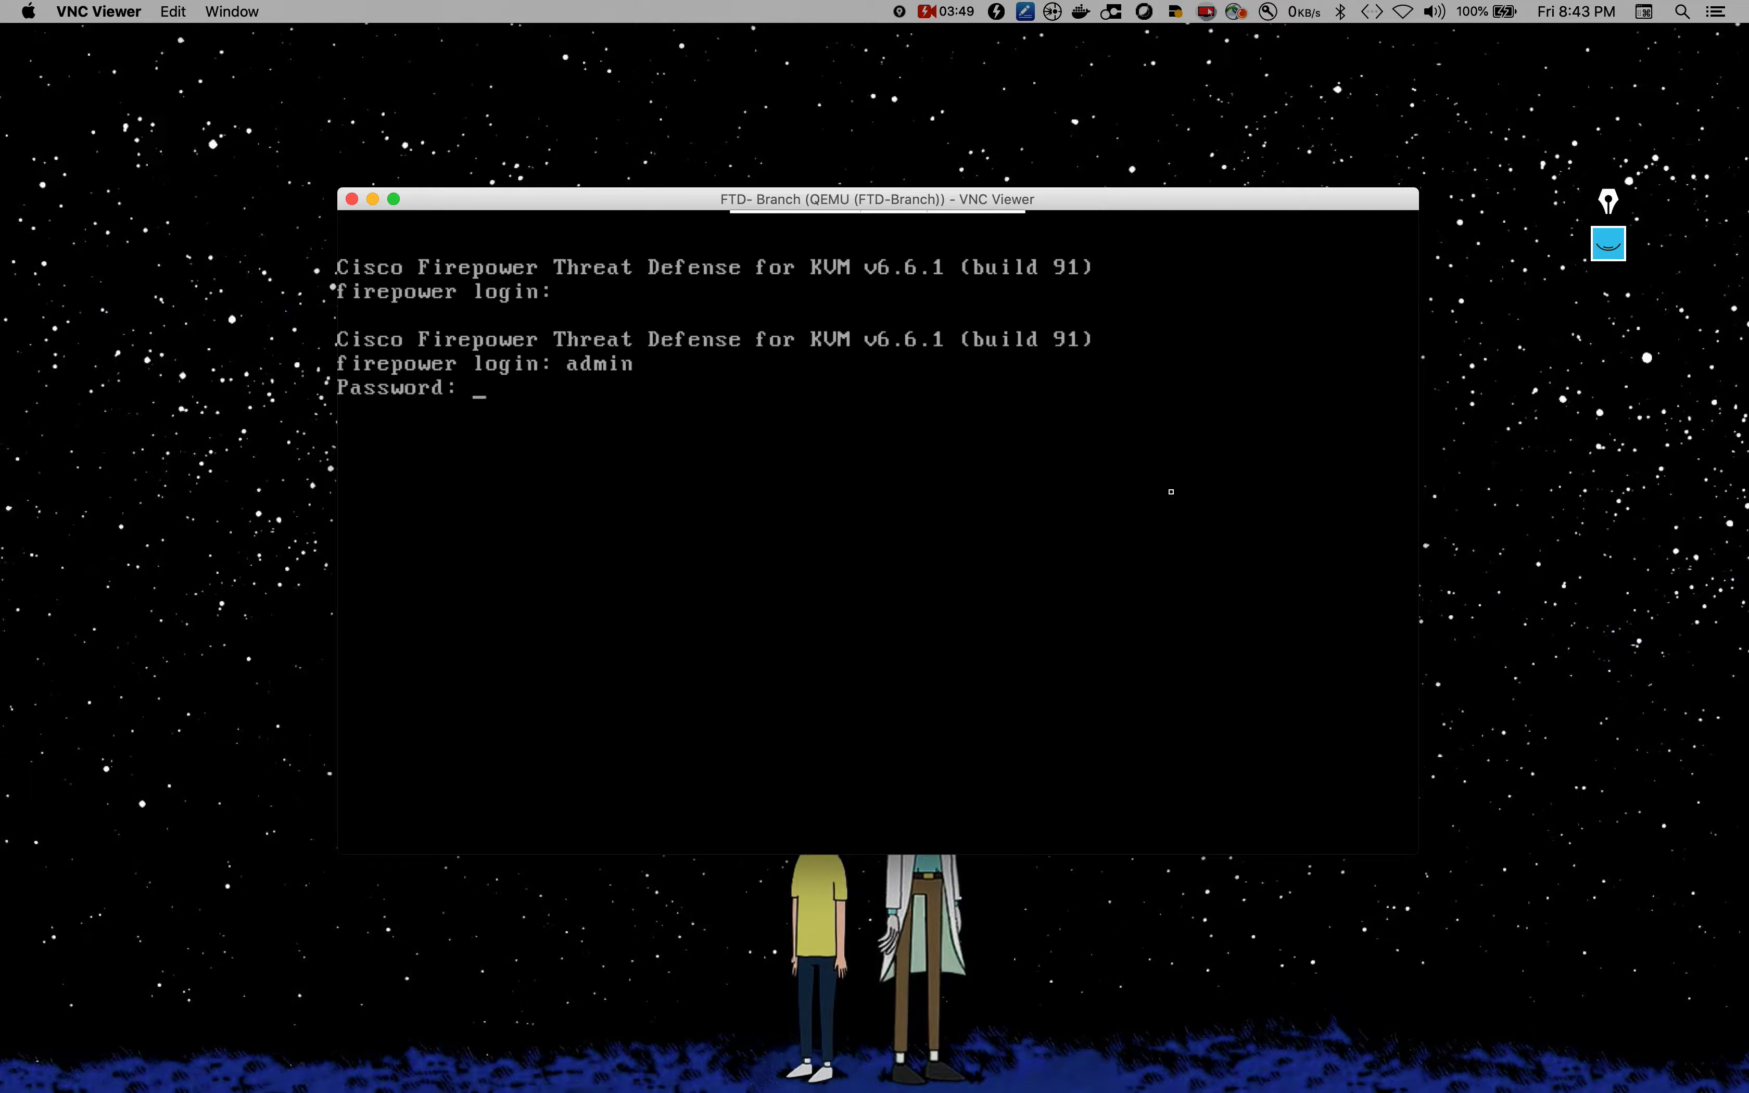
key("Return")
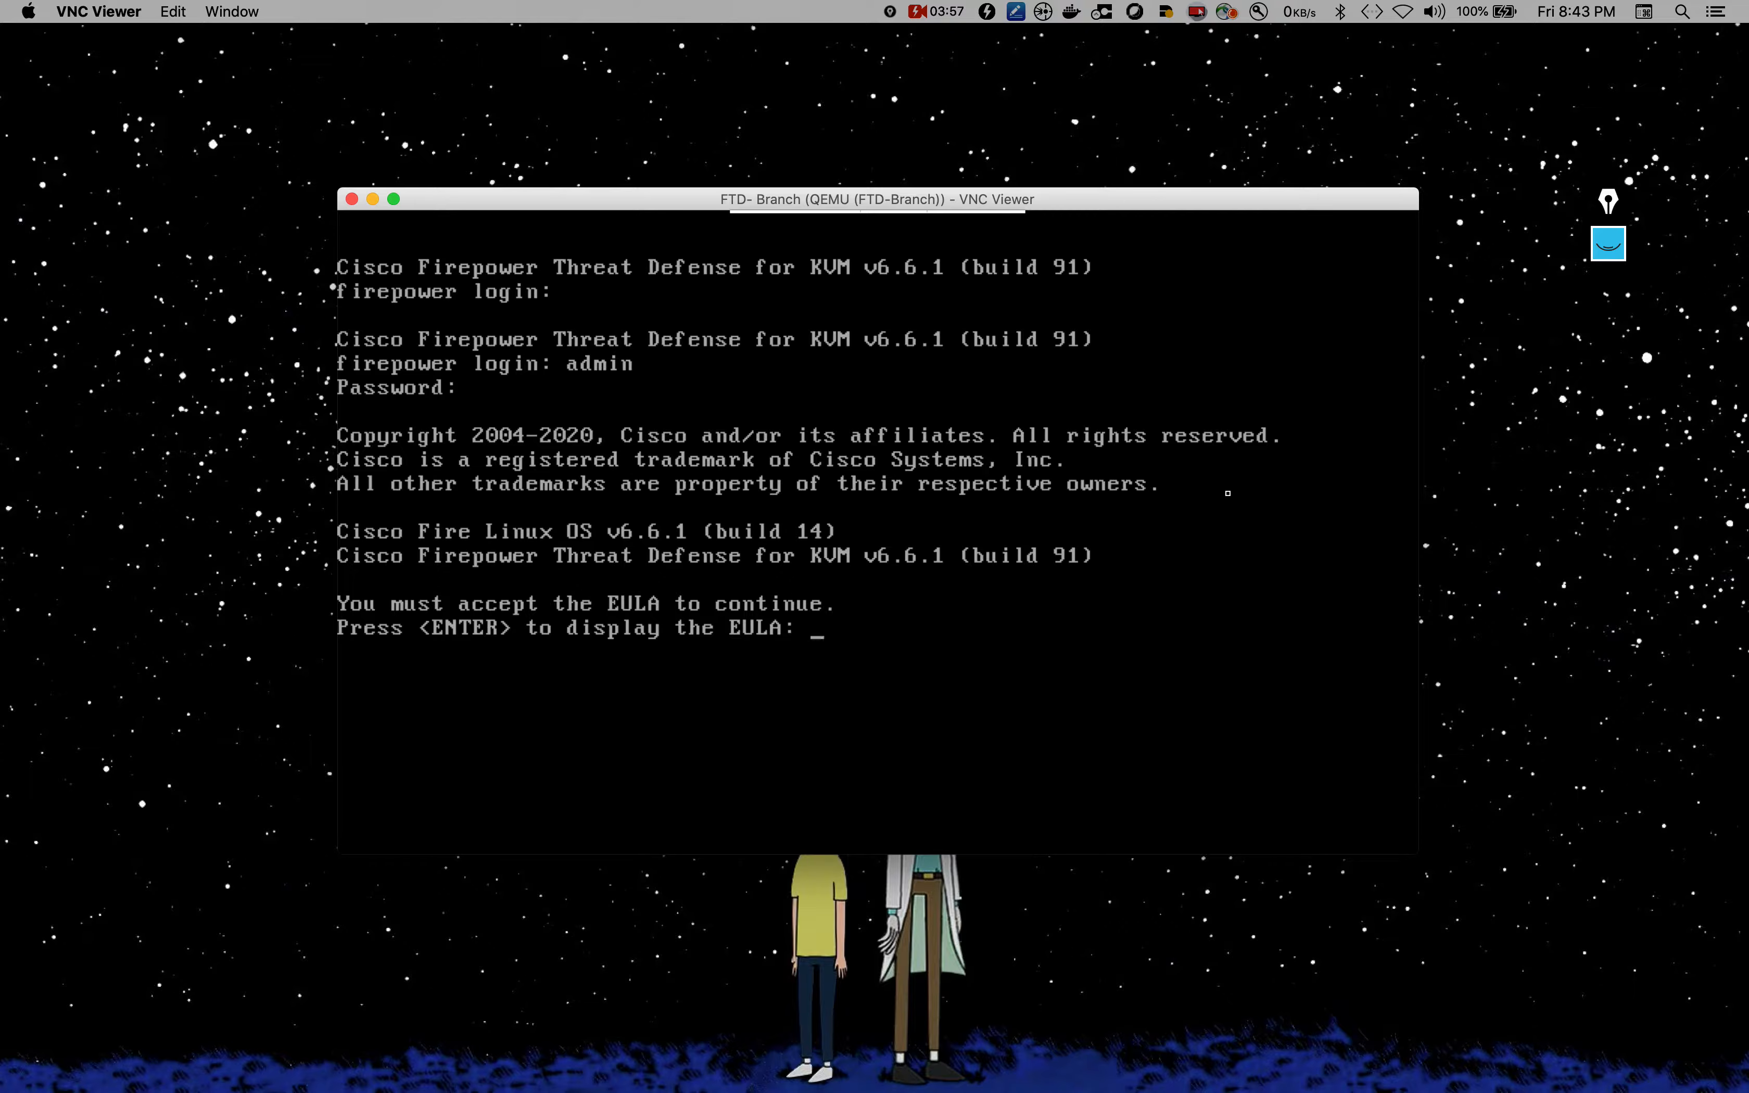
Step: Display the EULA and page through it, past the governing law table, to the end
key("Return")
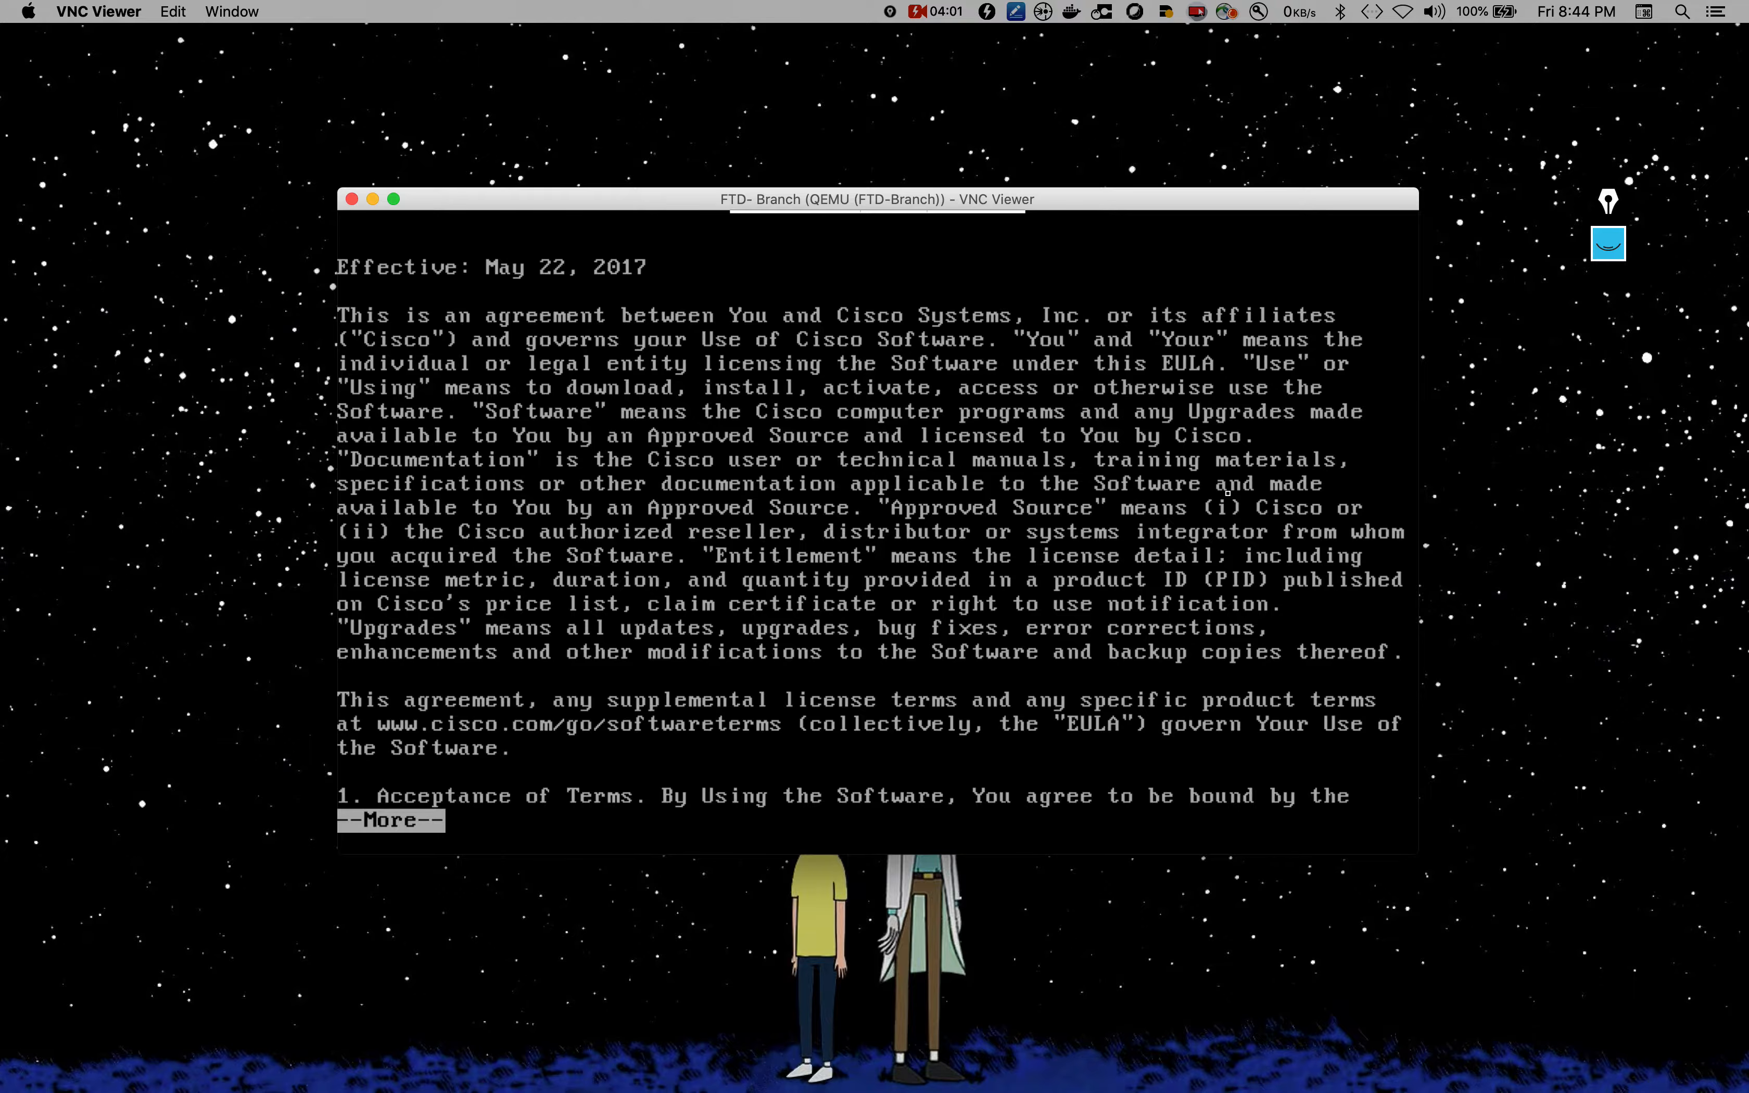
key("Return")
key("Return")
key("Return")
key("Return")
key("Return")
key("Return")
key("Return")
key("Return")
key("Return")
key("Return")
key("Return")
key("Return")
key("Return")
key("Return")
key("Return")
key("Return")
key("Return")
key("Return")
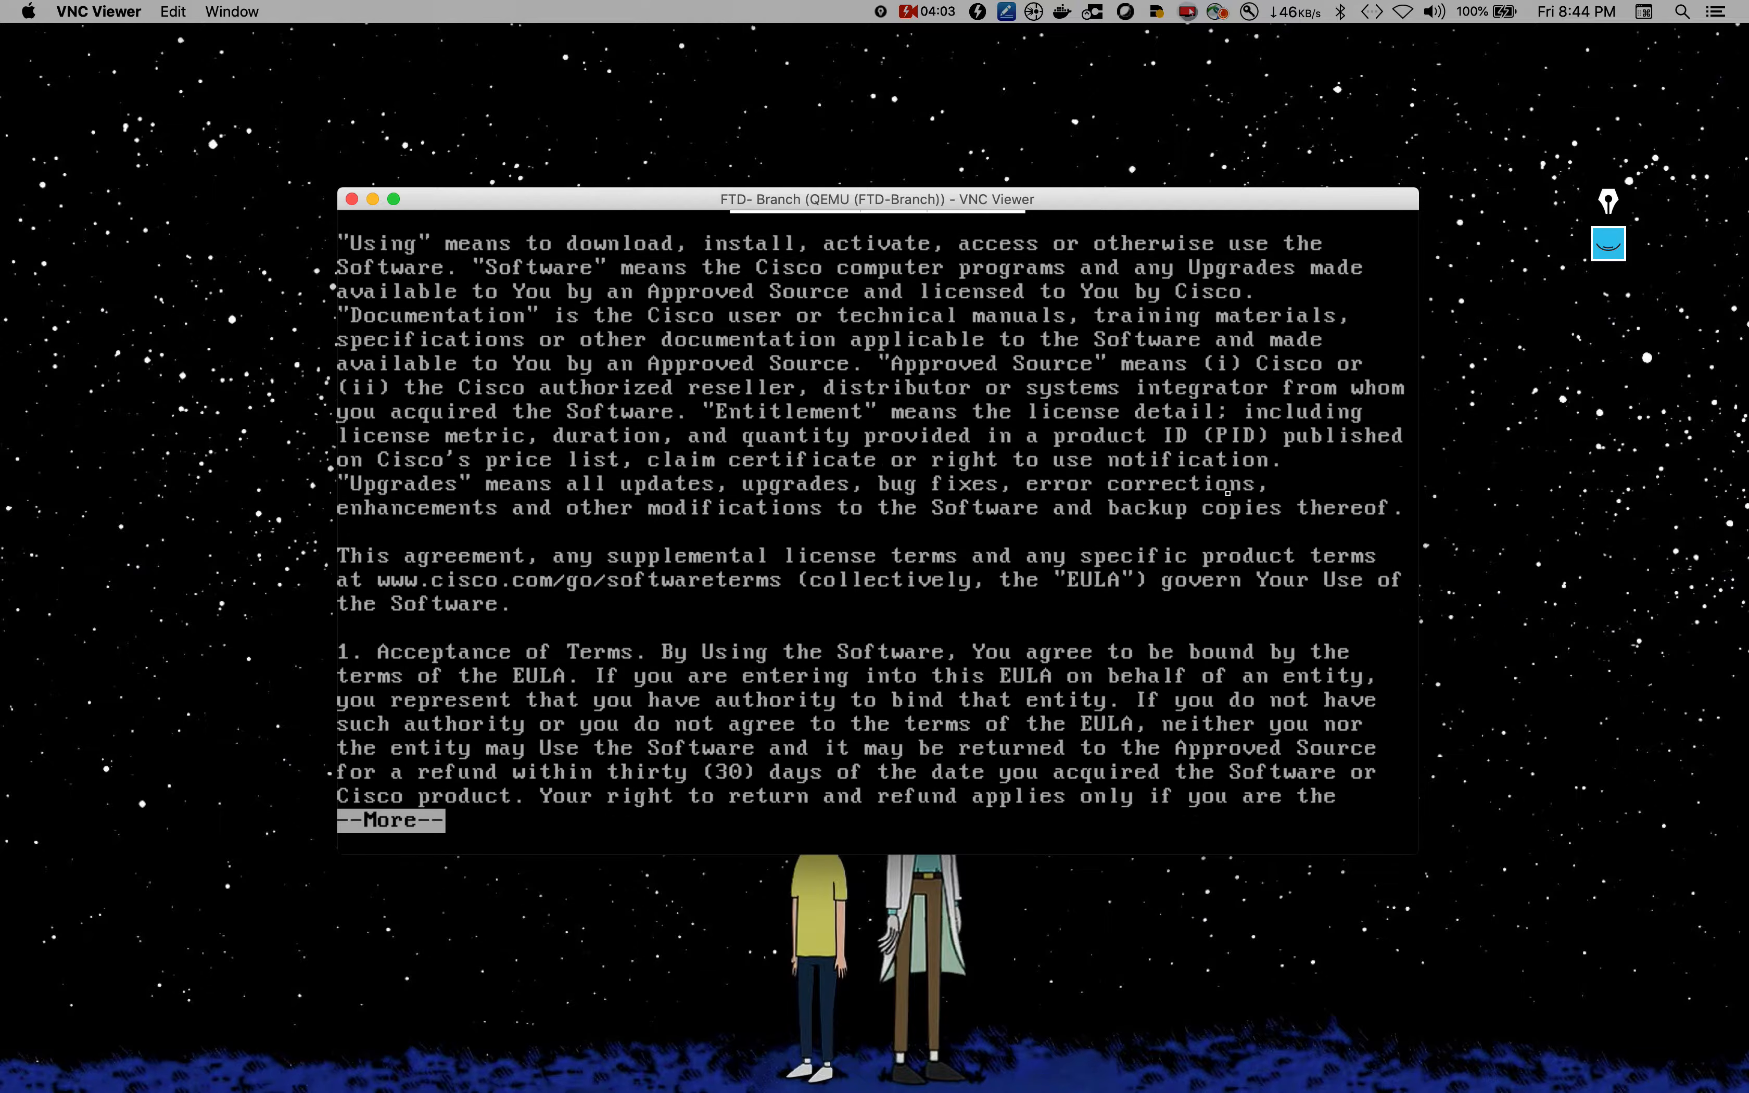
key("Return")
key("Return")
key("Return")
key("Return")
key("Return")
key("Return")
key("Return")
key("Return")
key("Return")
key("Return")
key("Return")
key("Return")
key("Return")
key("Return")
key("Return")
key("Return")
key("Return")
key("Return")
key("Return")
key("Return")
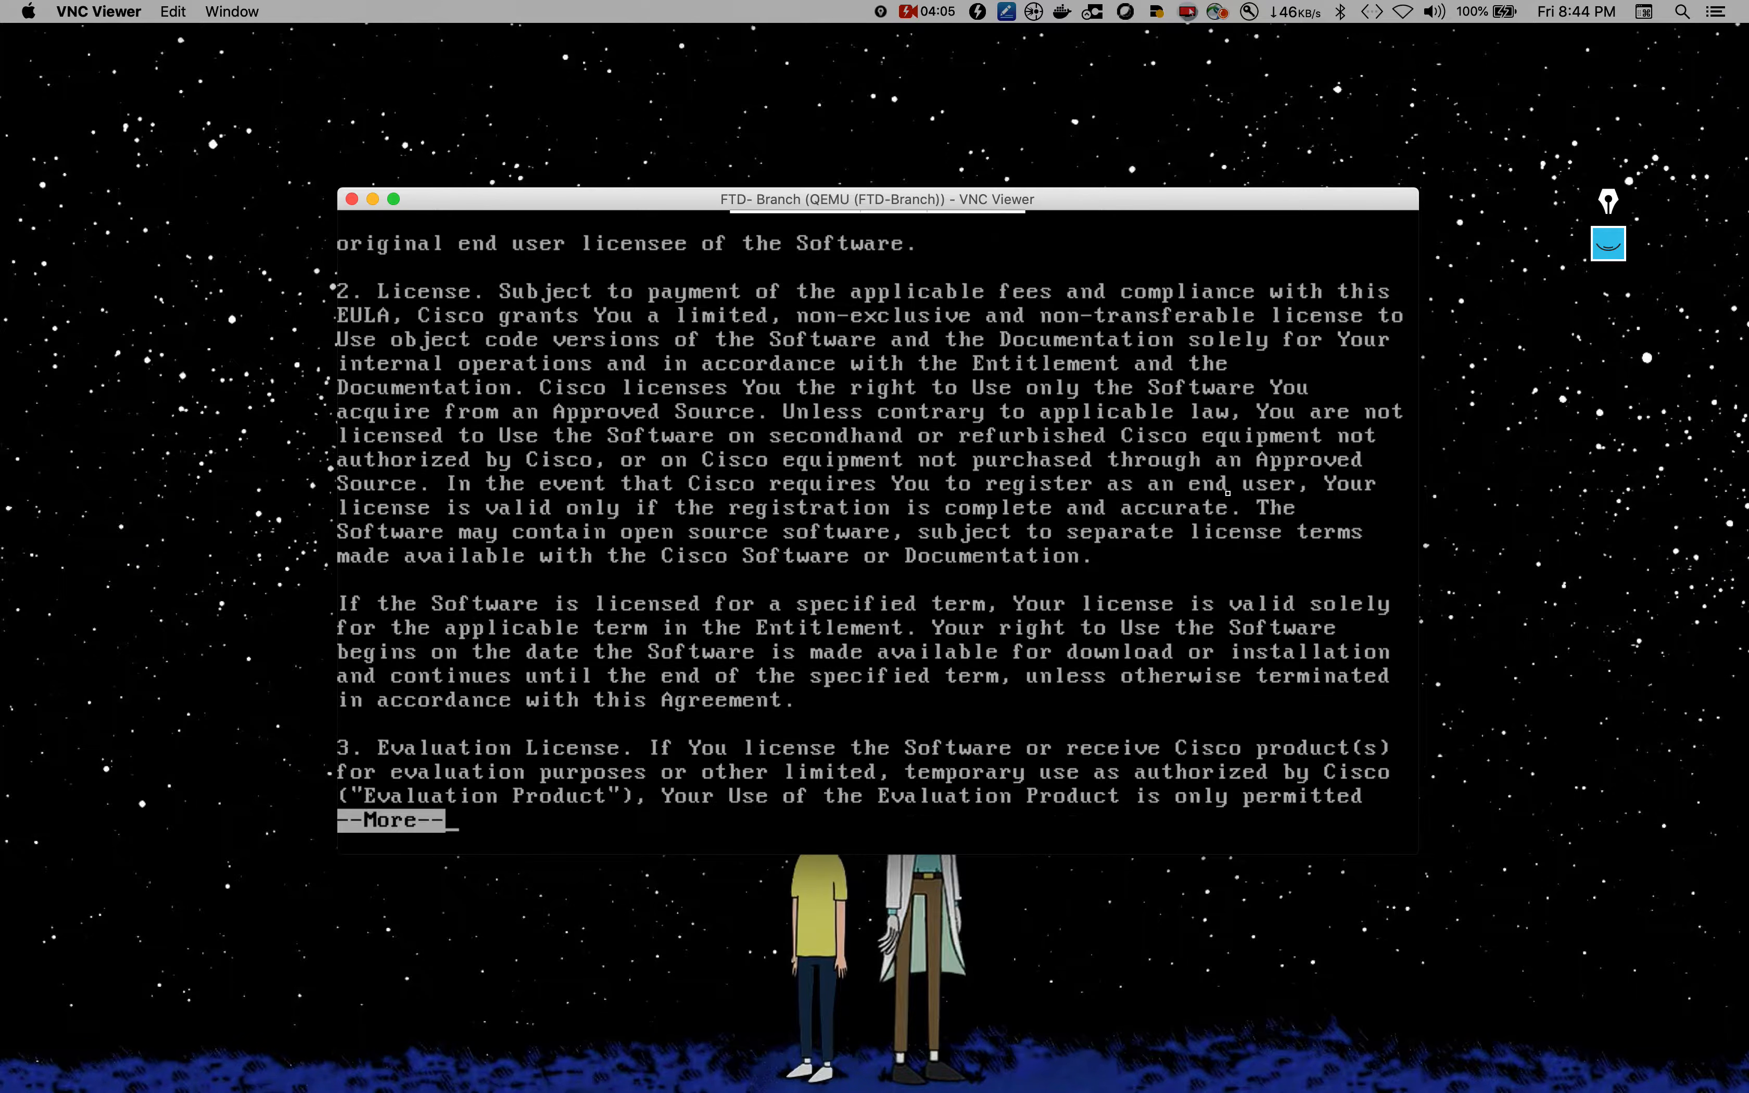
key("Return")
key("Return")
key("Return")
key("Return")
key("Return")
key("Return")
key("Return")
key("Return")
key("Return")
key("Return")
key("Return")
key("Return")
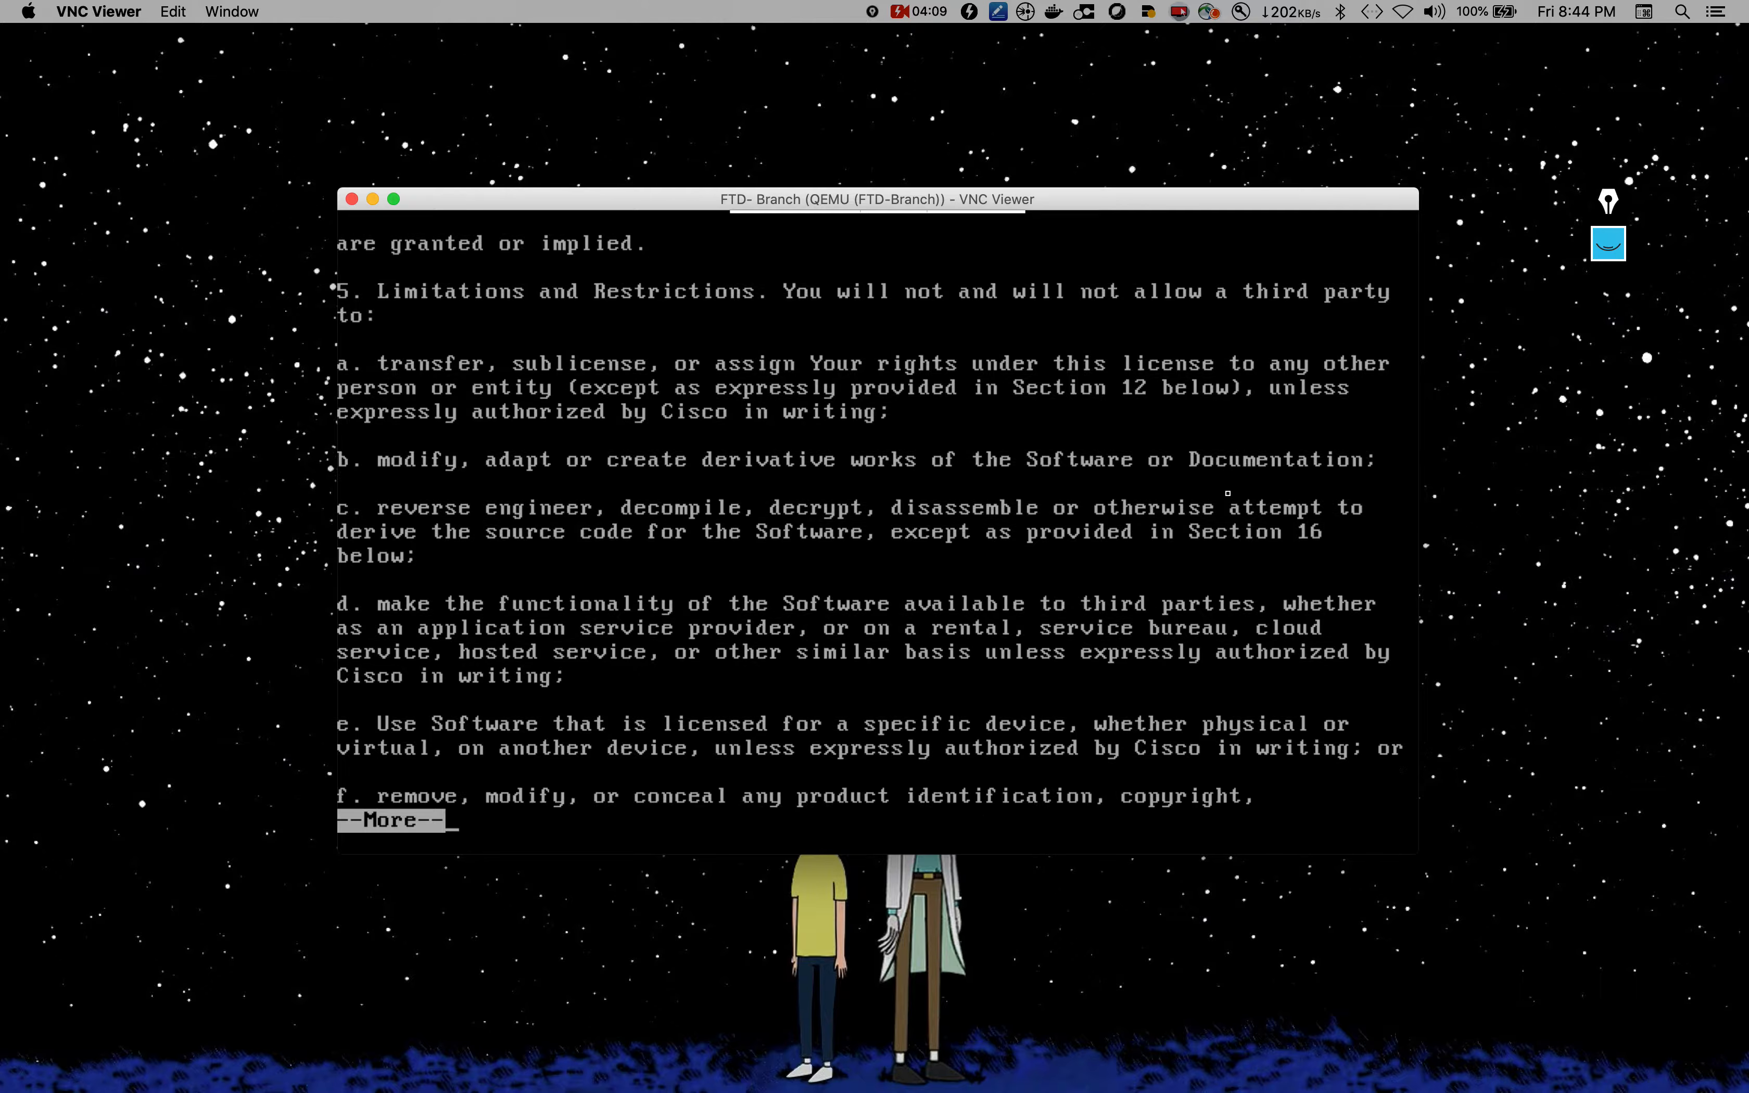
key("Return")
key("Return")
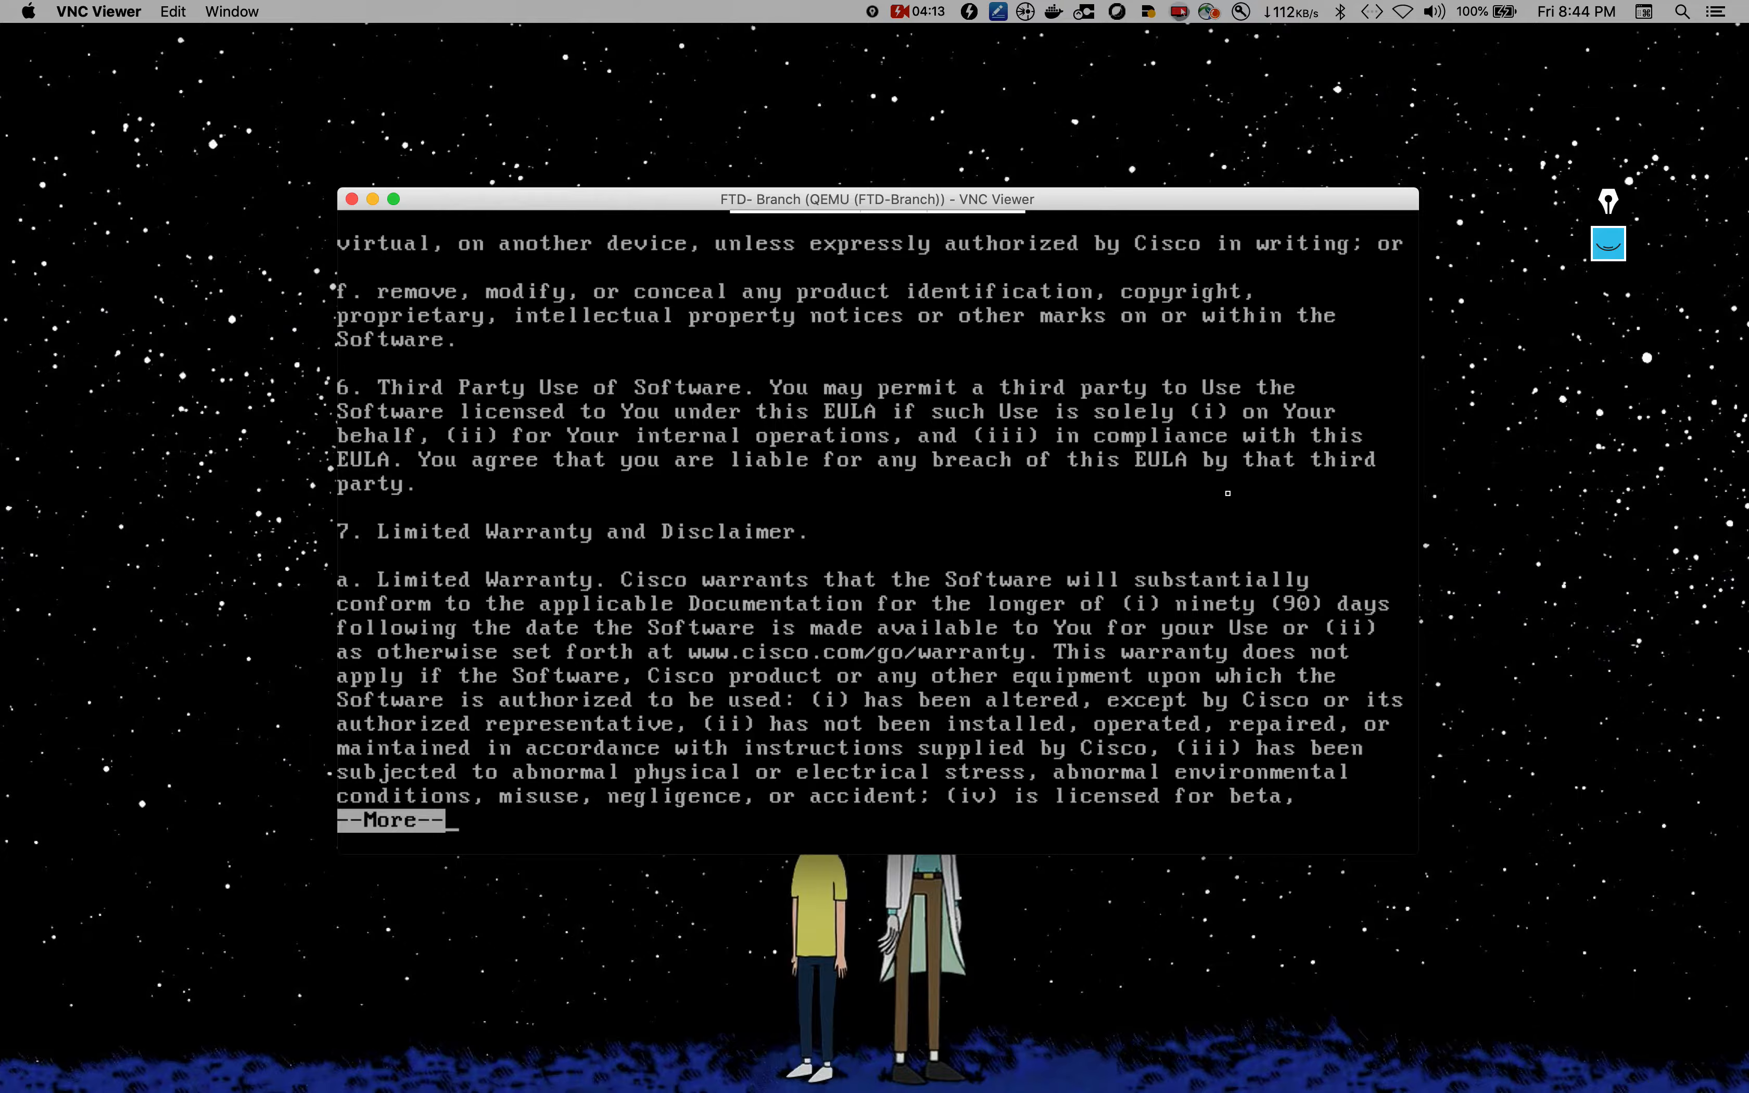
key("Return")
key("Return")
key("Return")
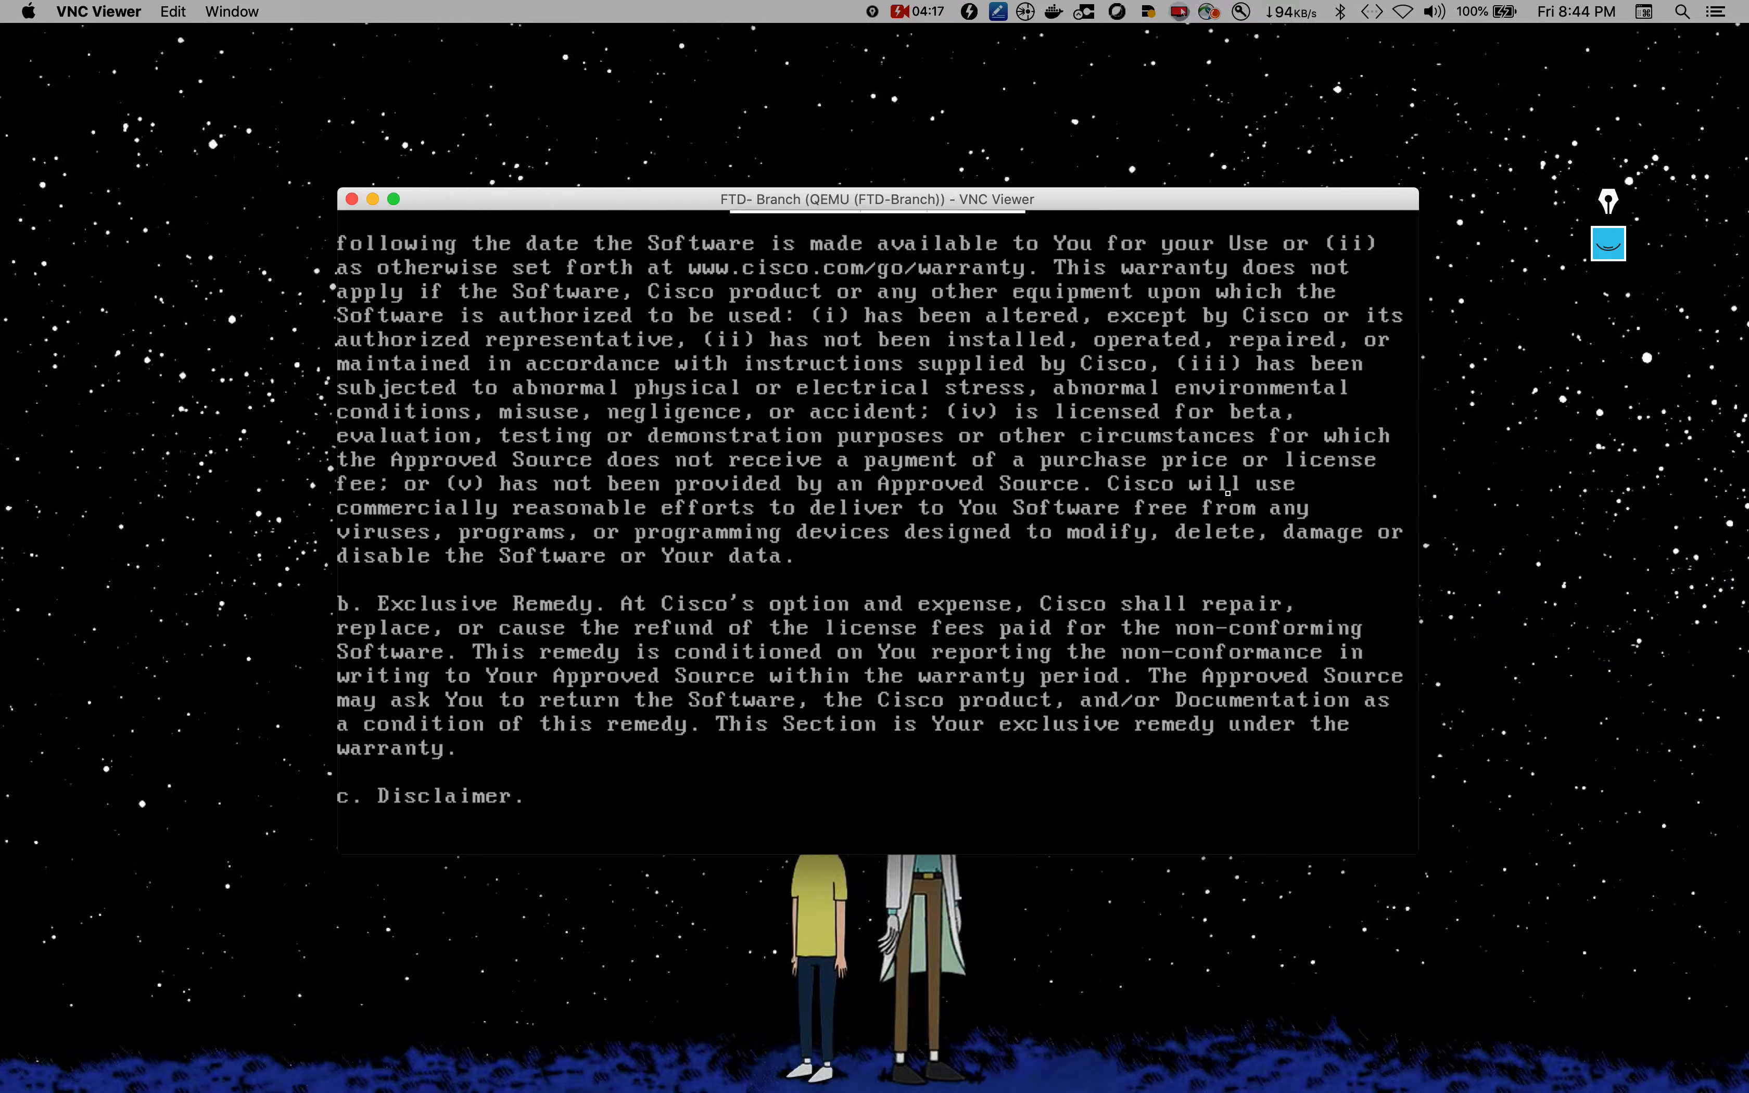
key("Return")
key("Return")
key("Return")
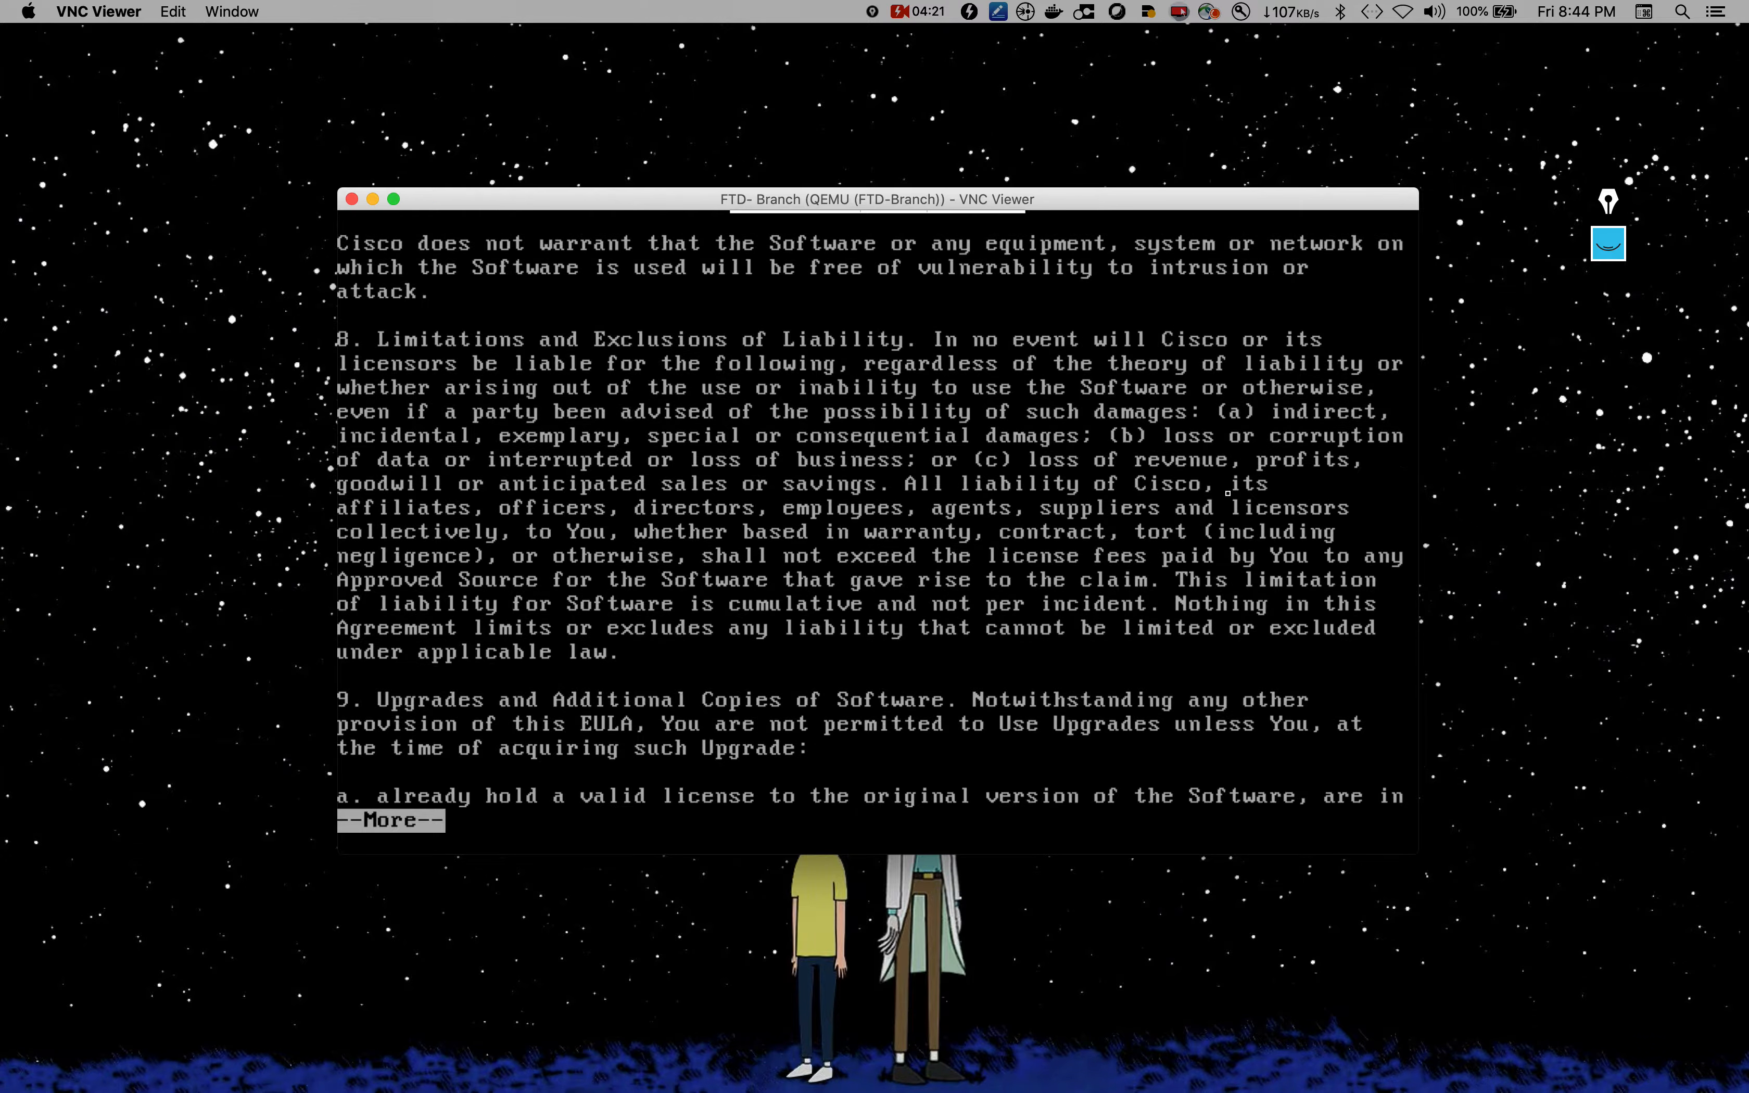
key("Return")
key("Return")
key("Return")
key("Return")
key("Return")
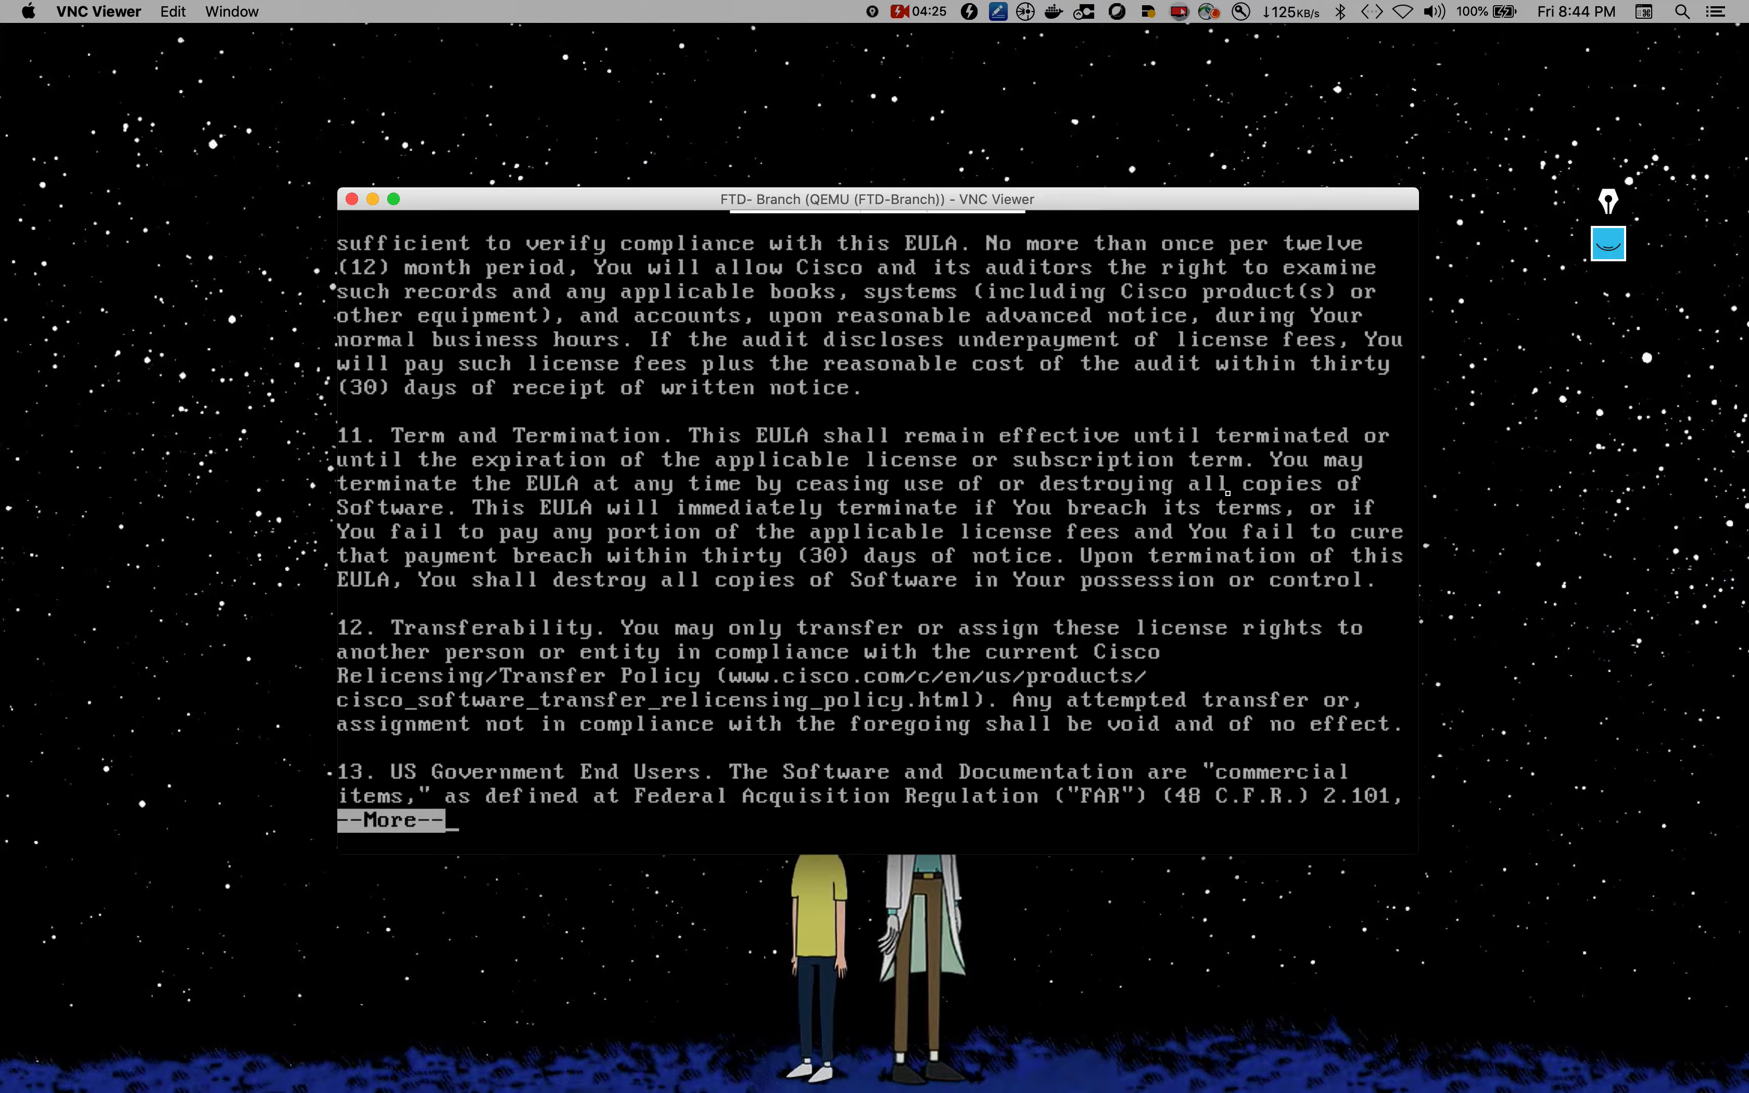
key("Return")
key("Return")
key("Return")
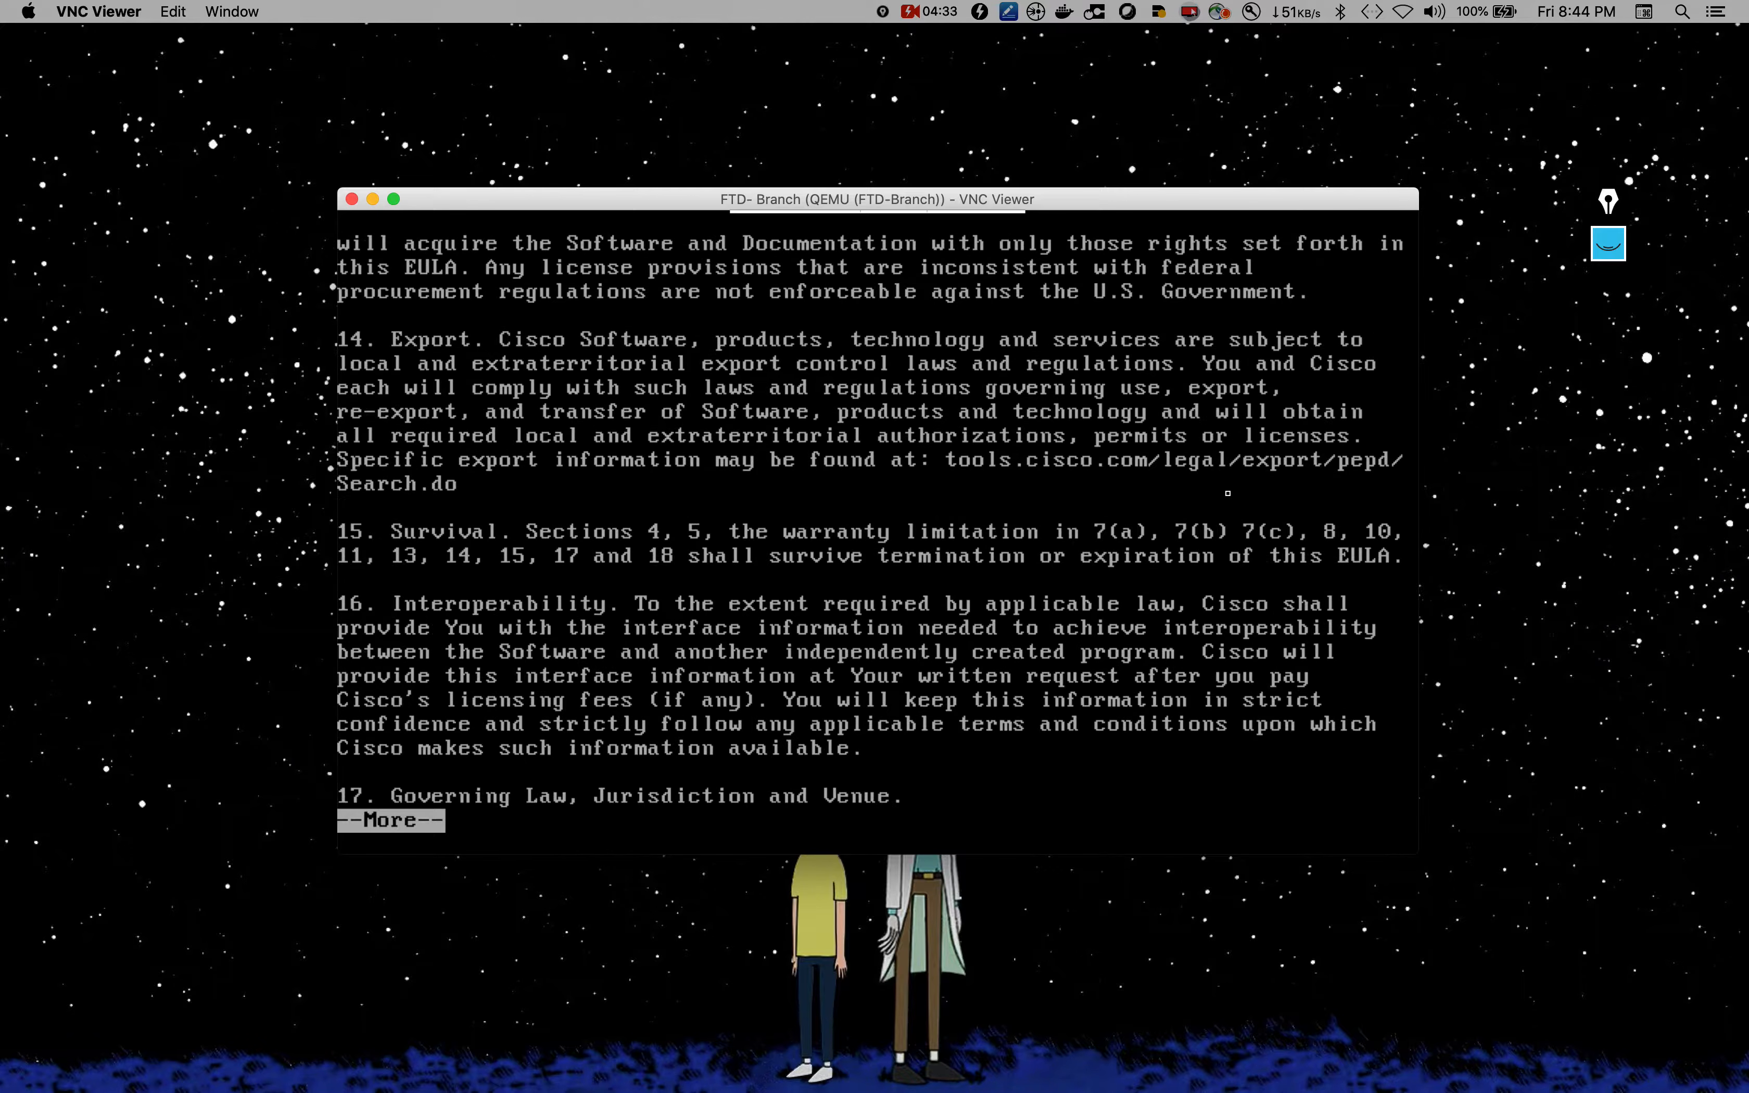
key("Return")
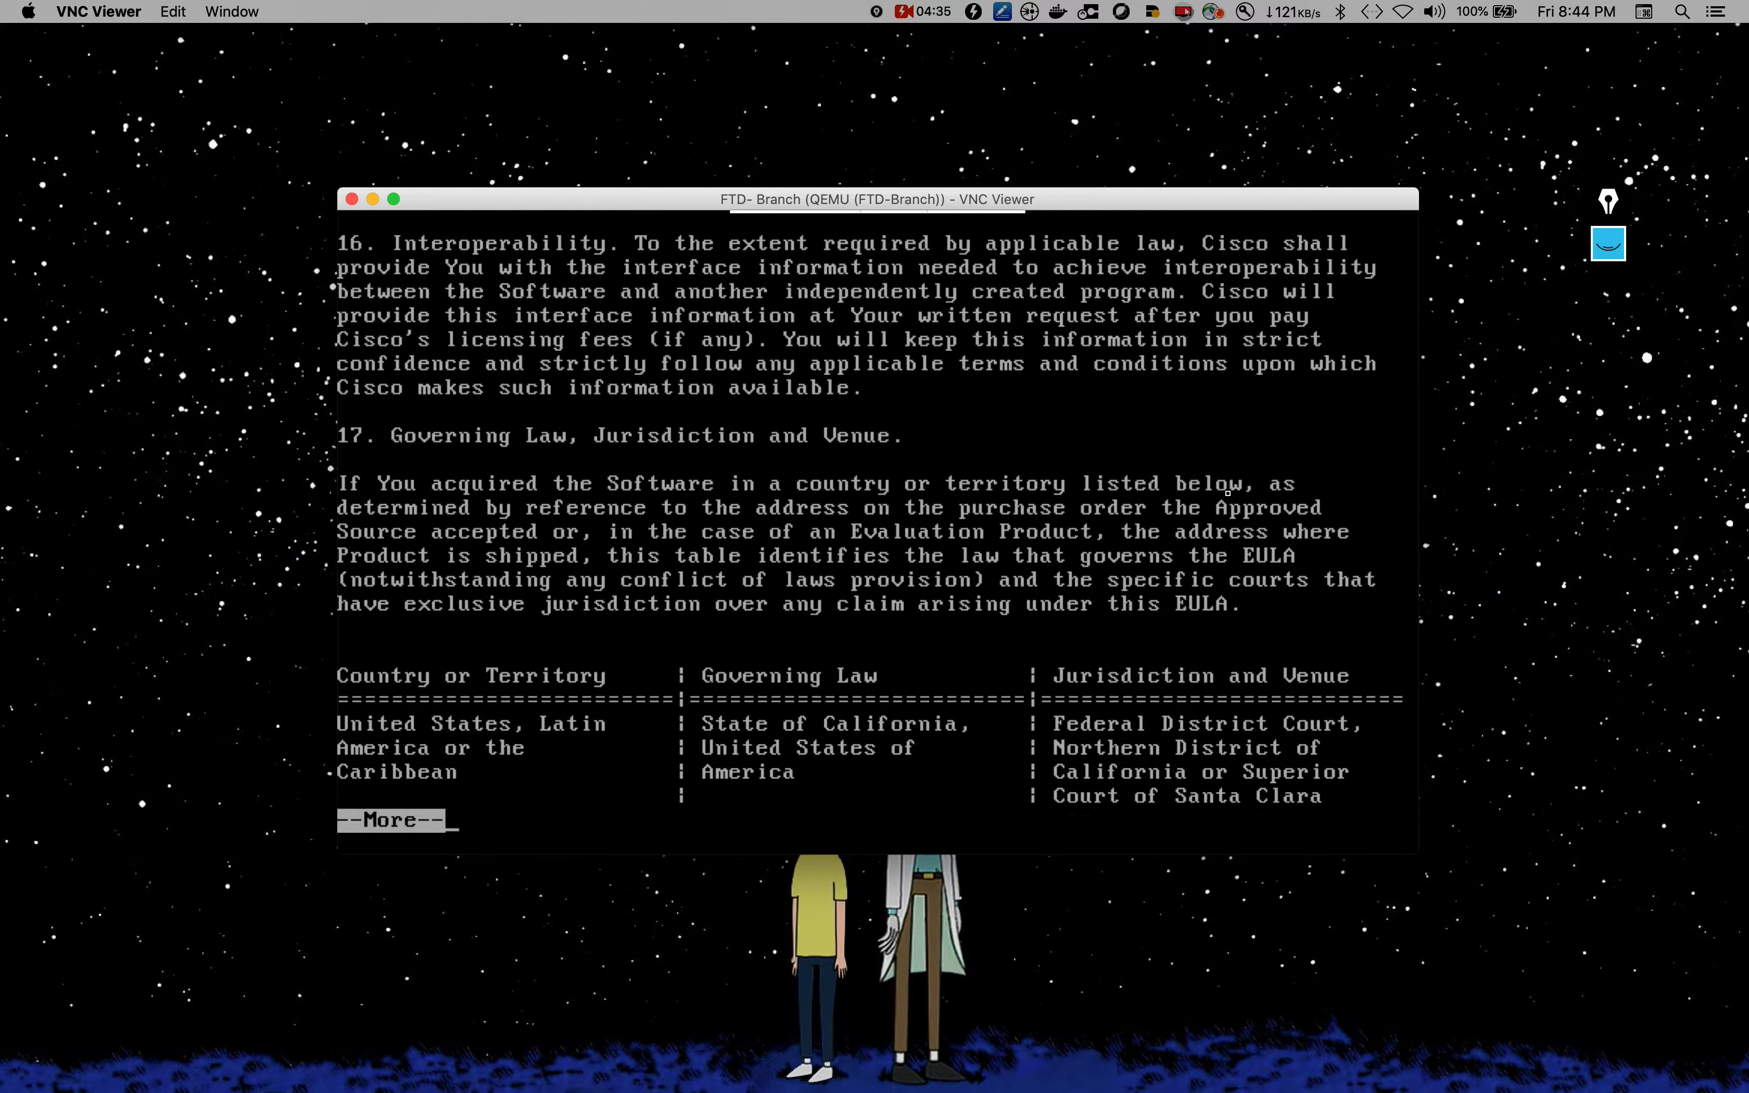
key("Return")
key("Return")
key("Return")
key("Return")
key("Return")
key("Return")
key("Return")
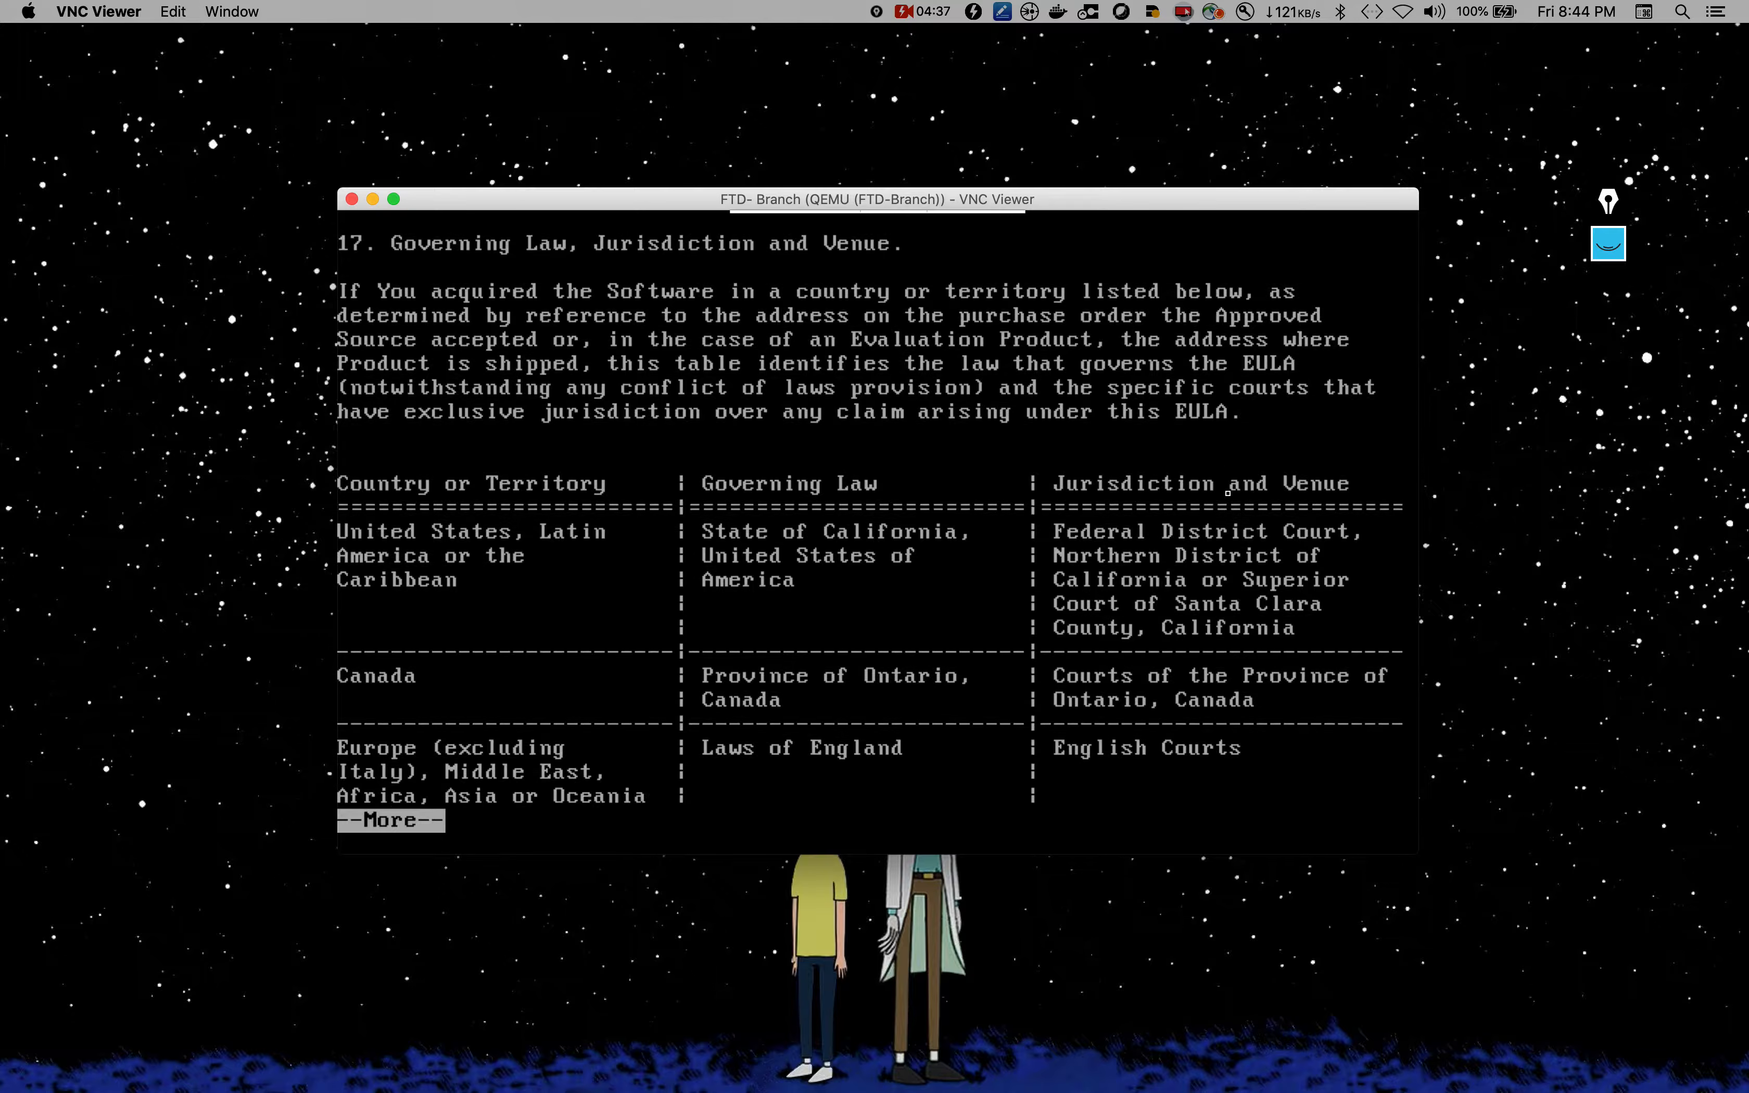
key("Return")
key("Return")
key("Return")
key("Return")
key("Return")
key("Return")
key("Return")
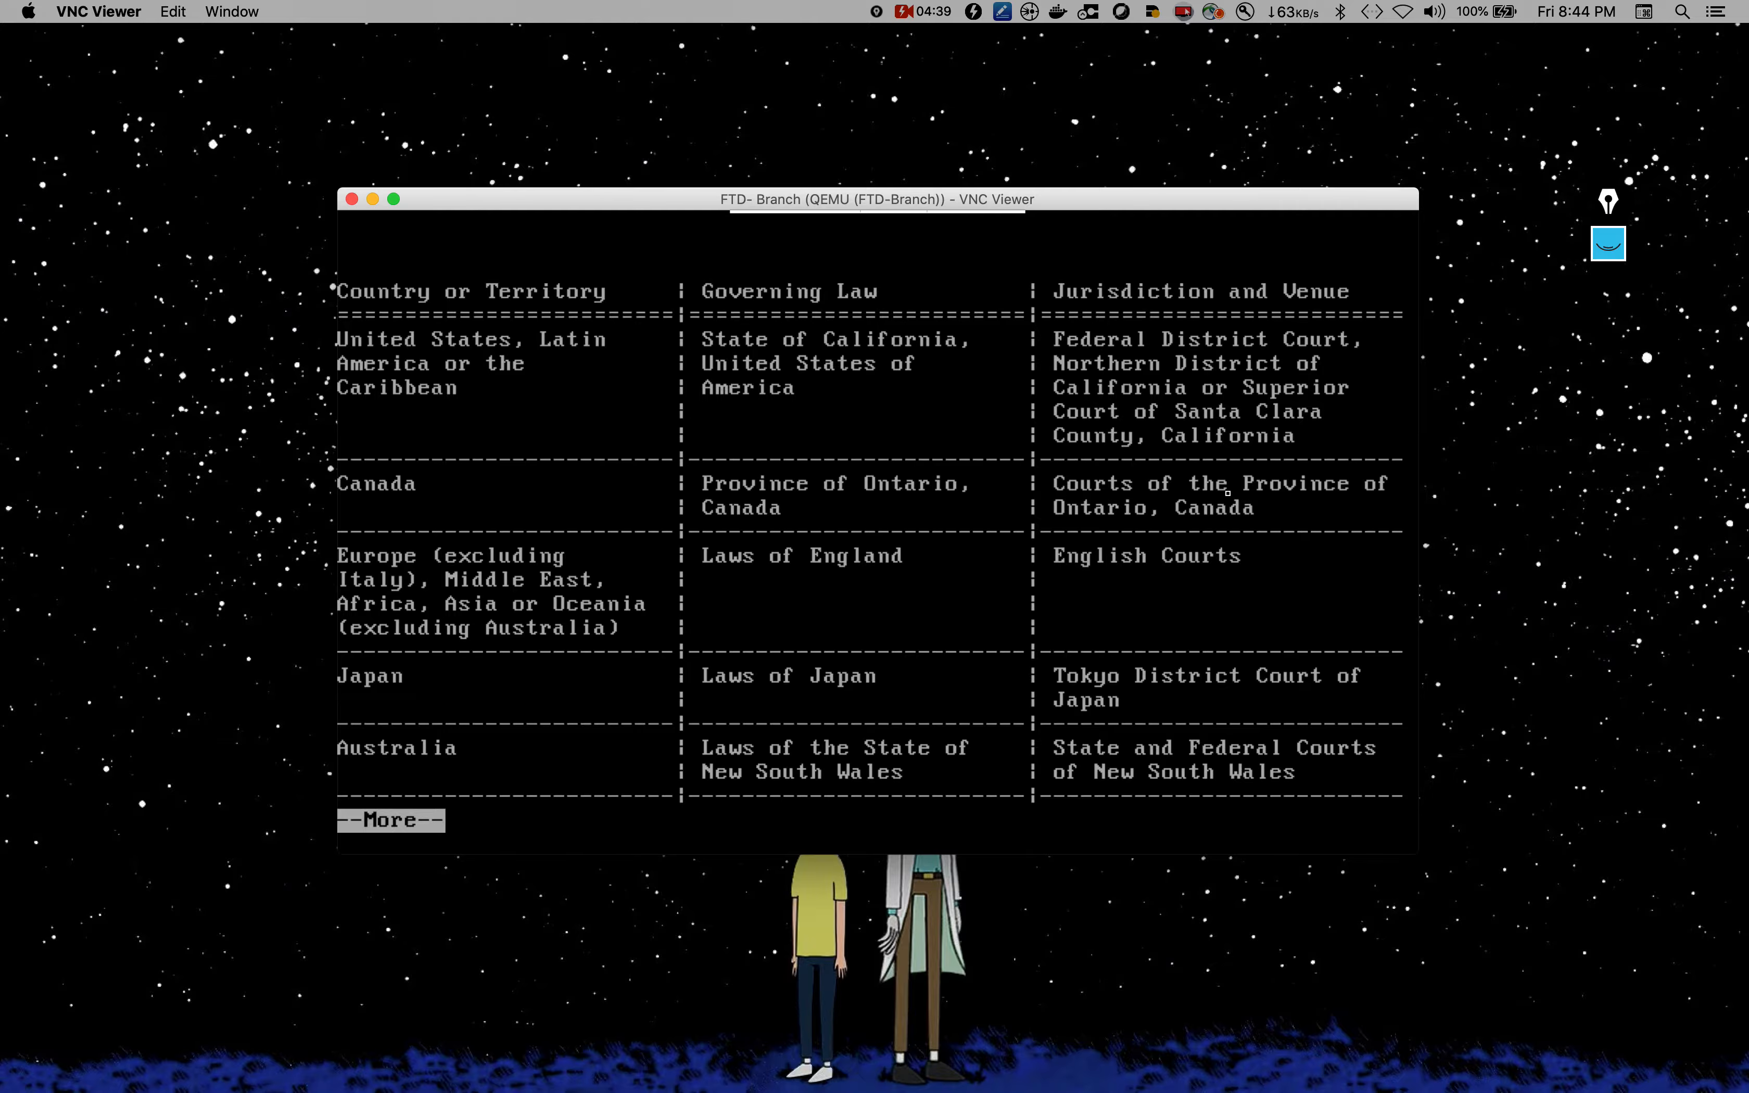
key("Return")
key("Return")
key("Return")
key("Return")
key("Return")
key("Return")
key("Return")
key("Return")
key("Return")
key("Return")
key("Return")
key("Return")
key("Return")
key("Return")
key("Return")
key("Return")
key("Return")
key("Return")
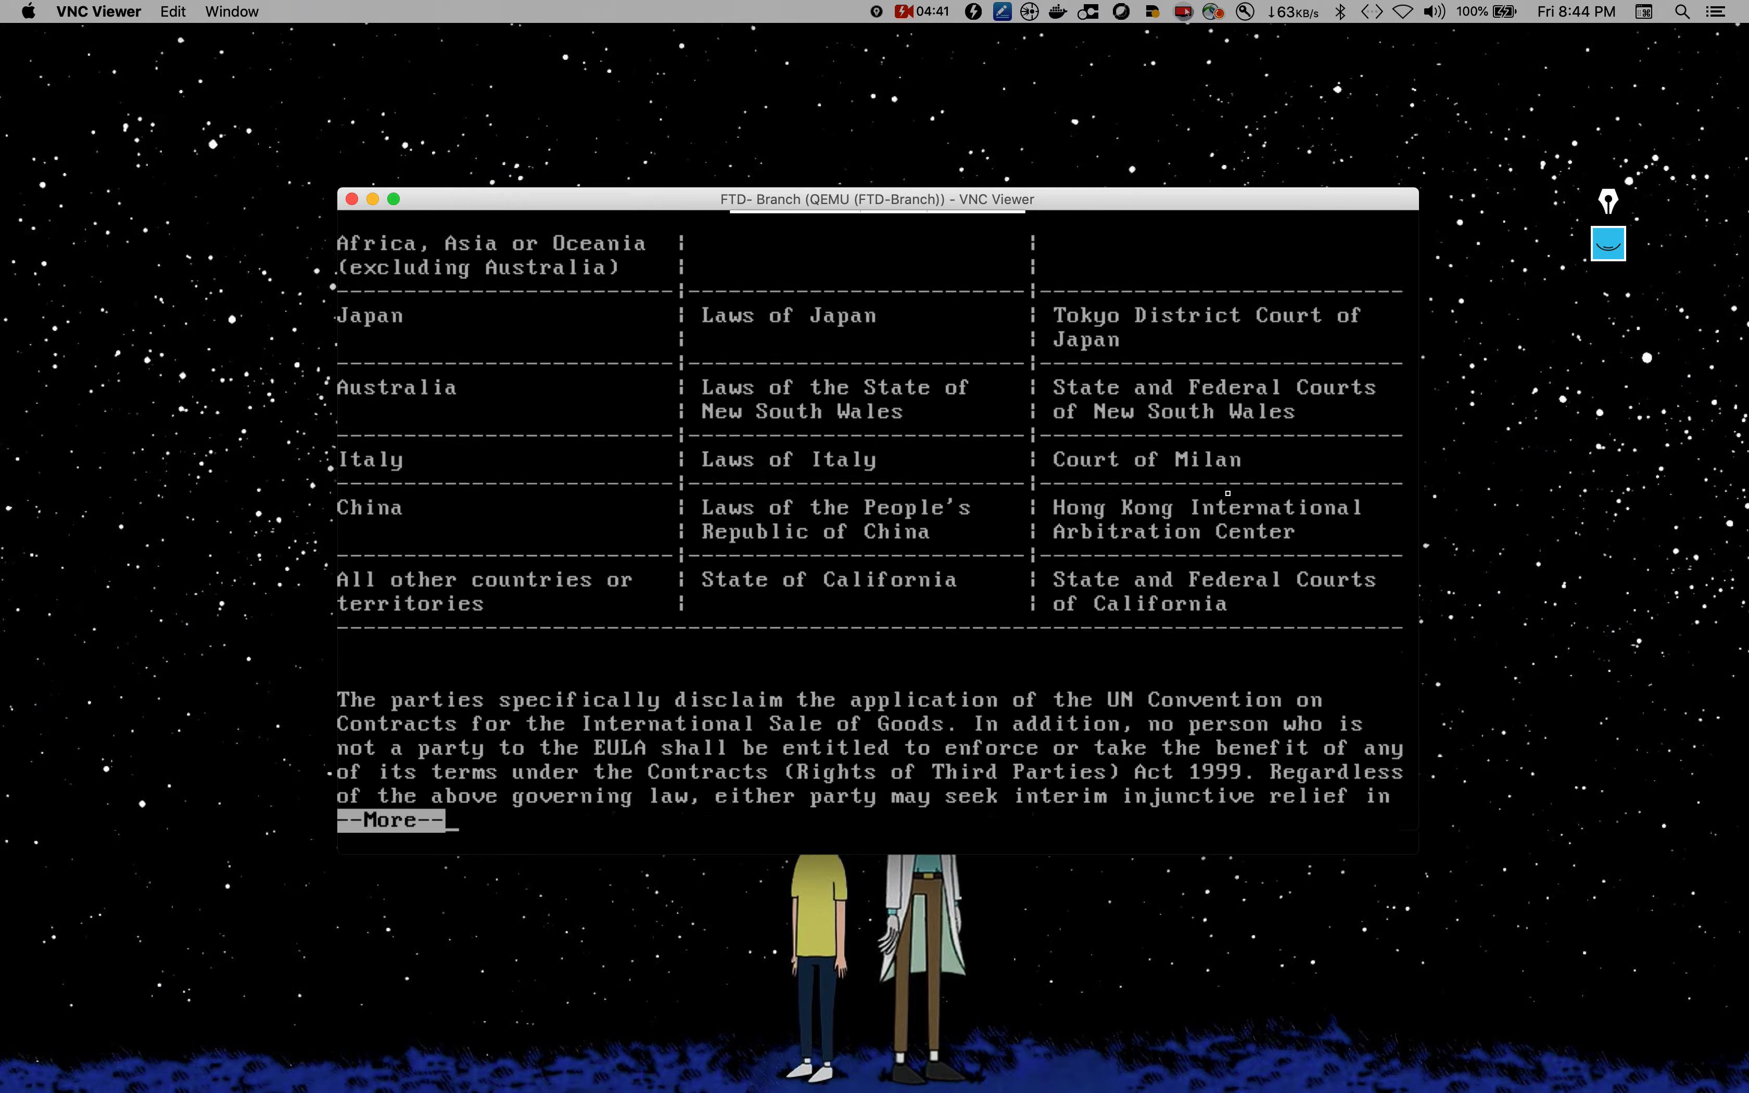
key("Return")
key("Return")
key("Return")
key("Return")
key("Return")
key("Return")
key("Return")
key("Return")
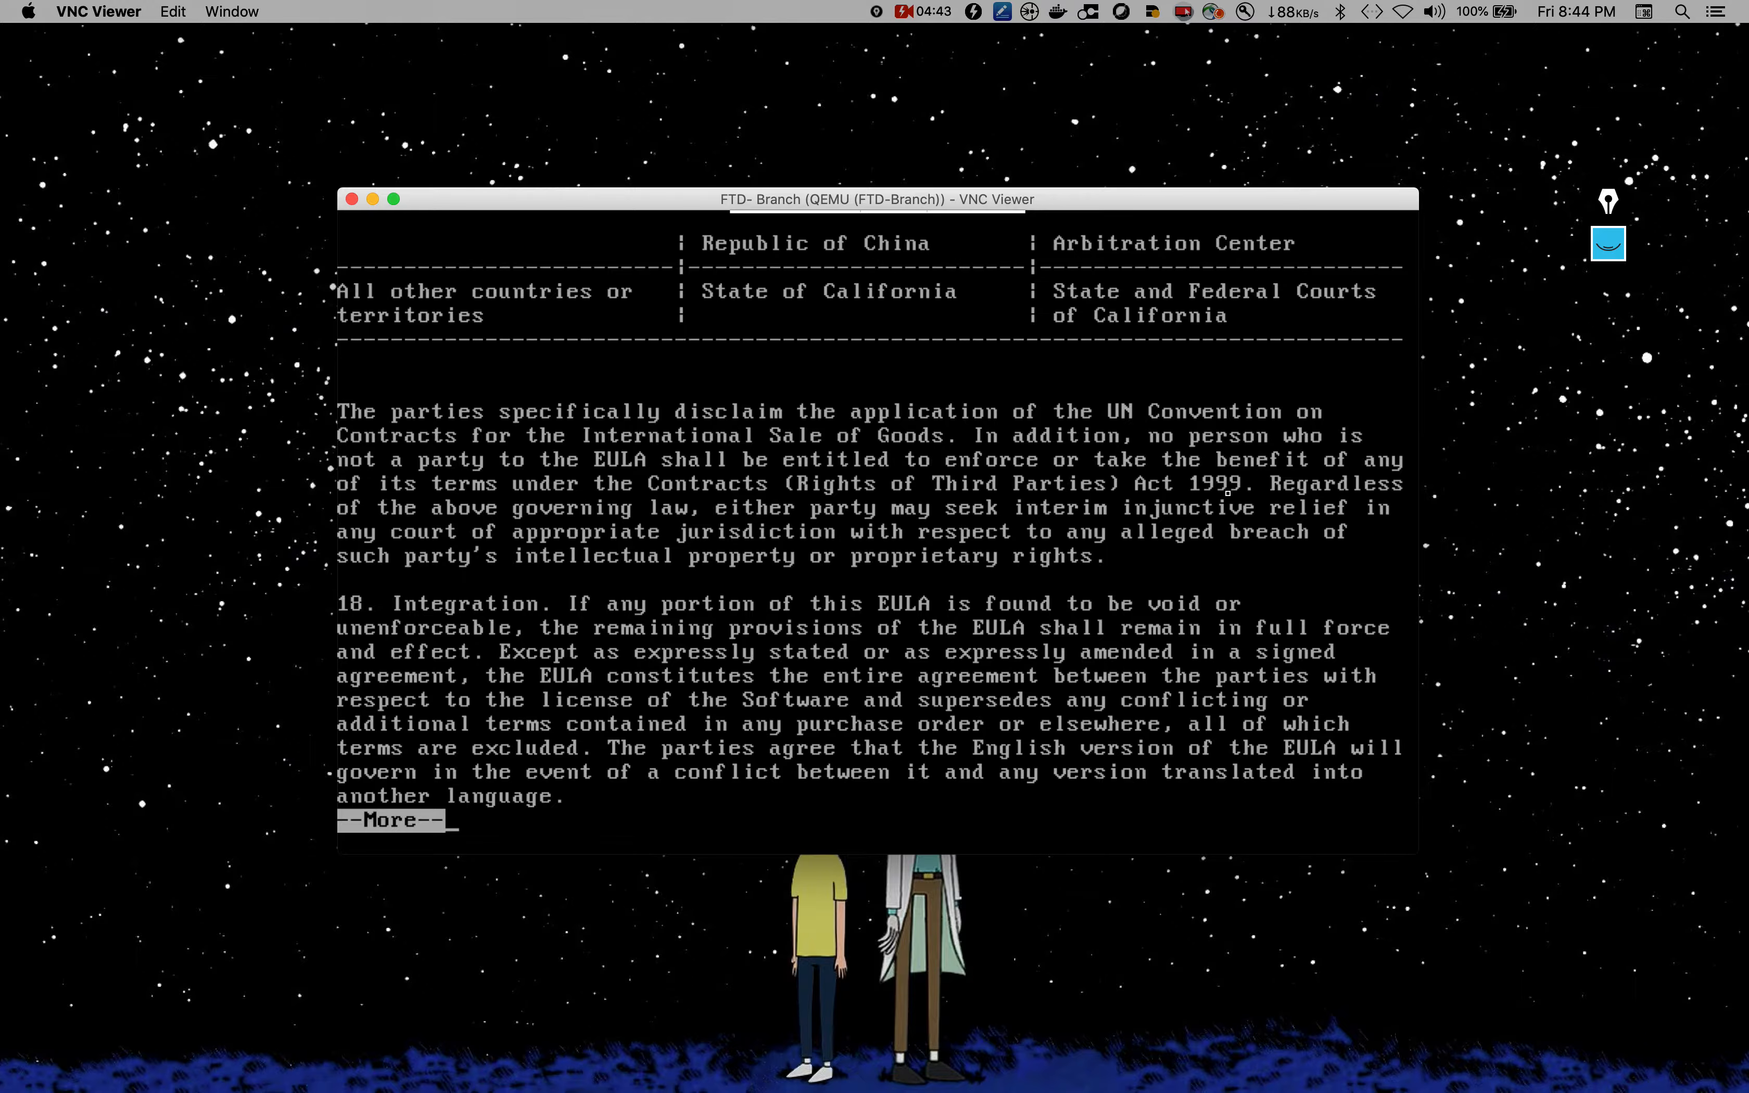
key("Return")
key("Return")
key("Return")
key("Return")
key("Return")
key("Return")
key("Return")
key("Return")
key("Return")
key("Return")
key("Return")
key("Return")
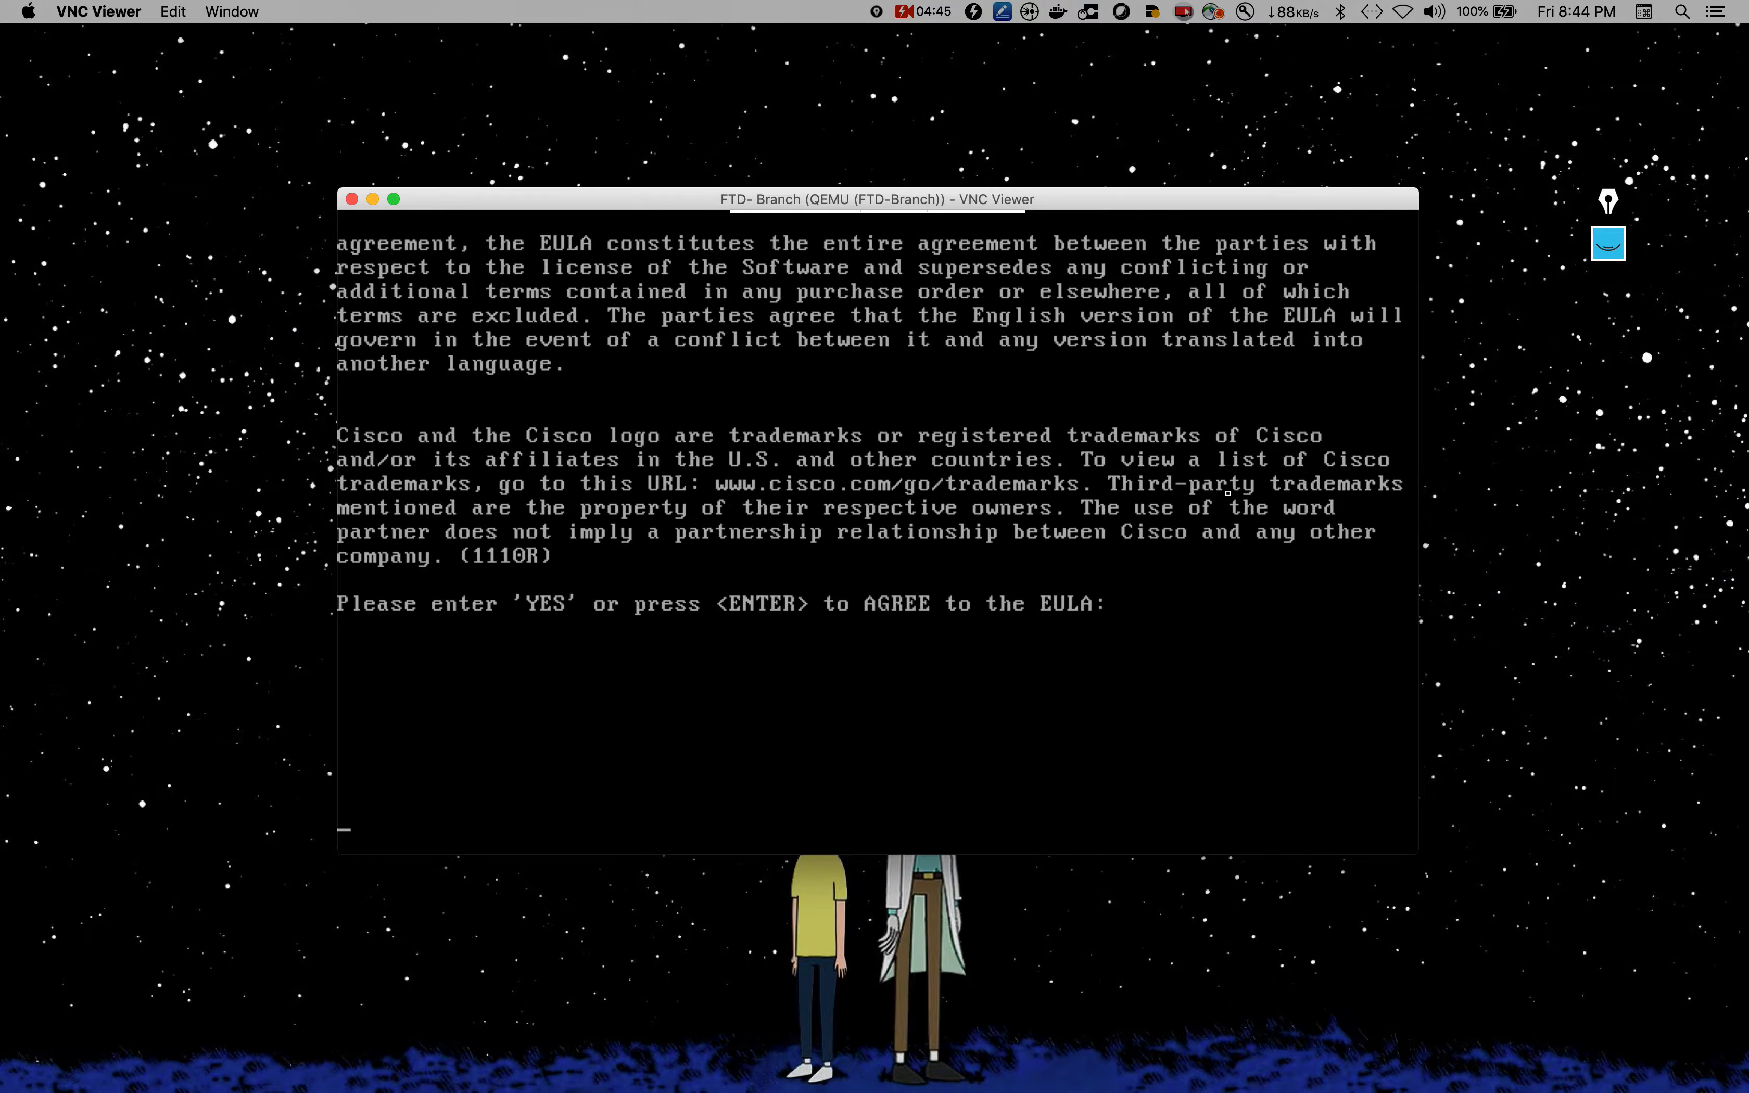
Step: Accept the EULA with YES and log in again as admin
type("YES")
key("Return")
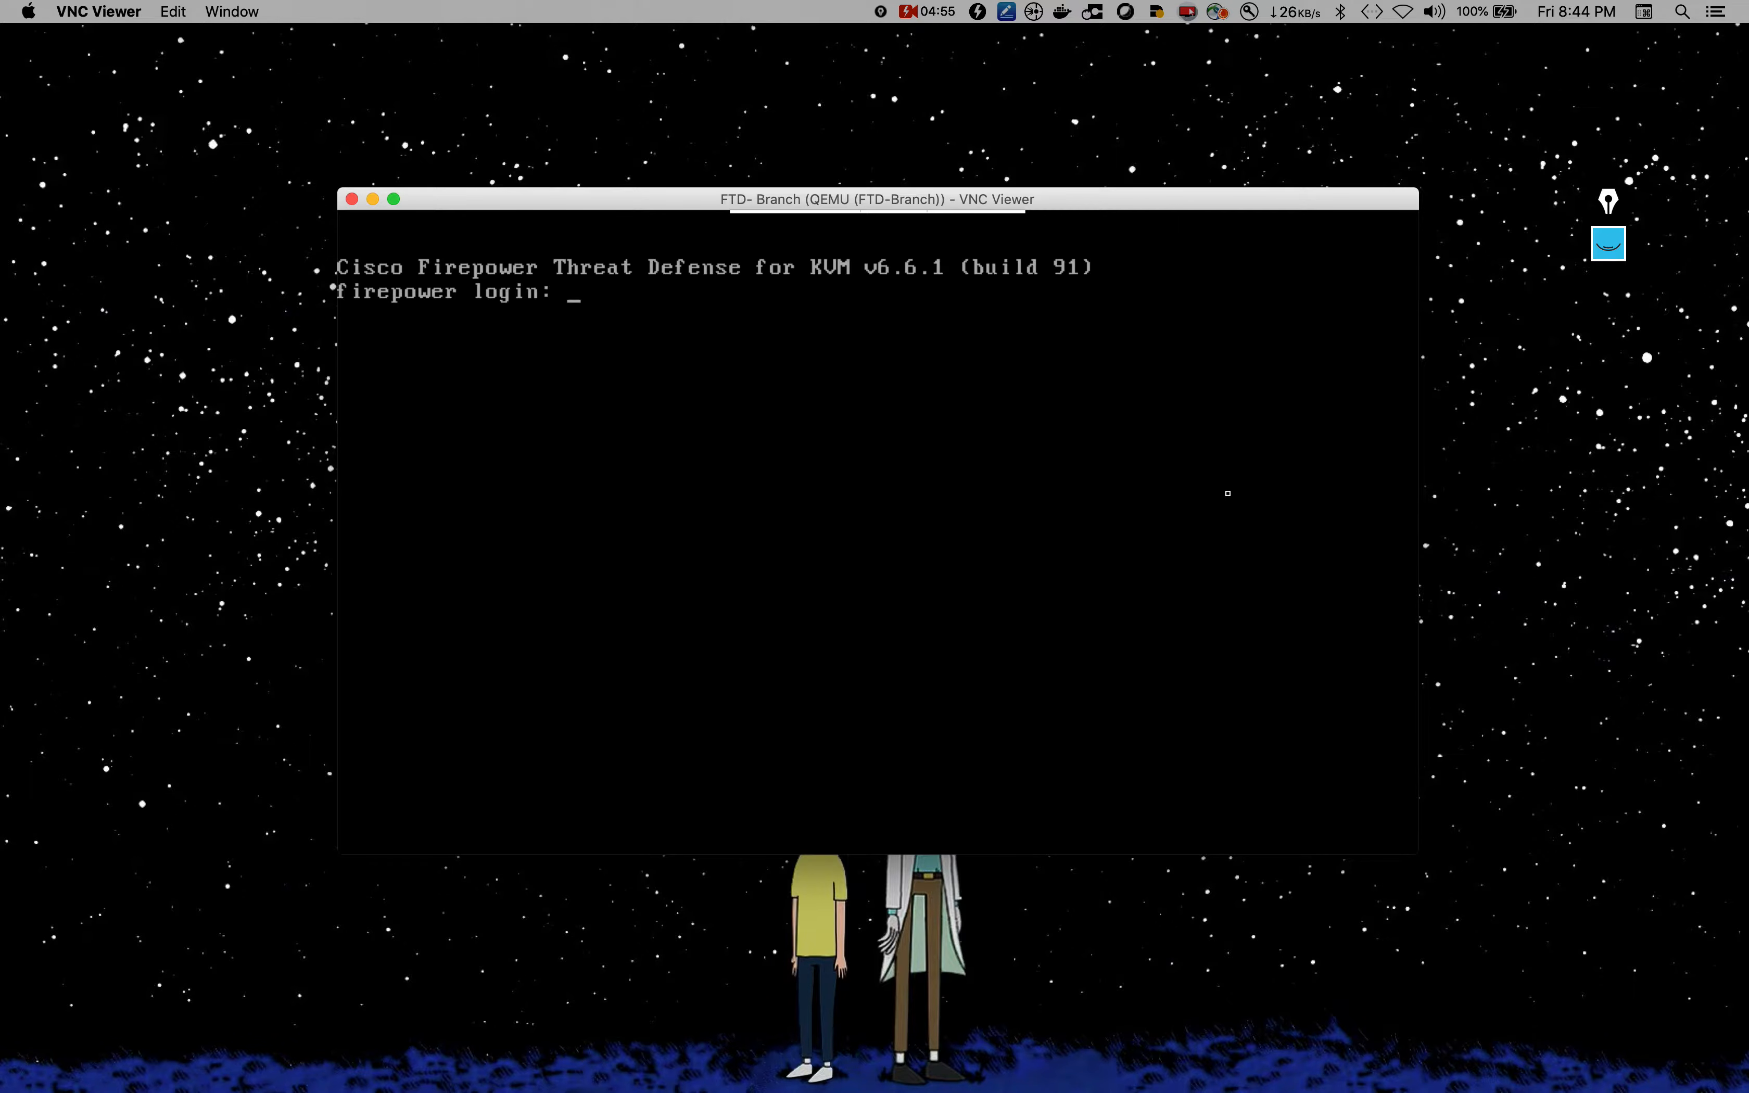
type("admin")
key("Return")
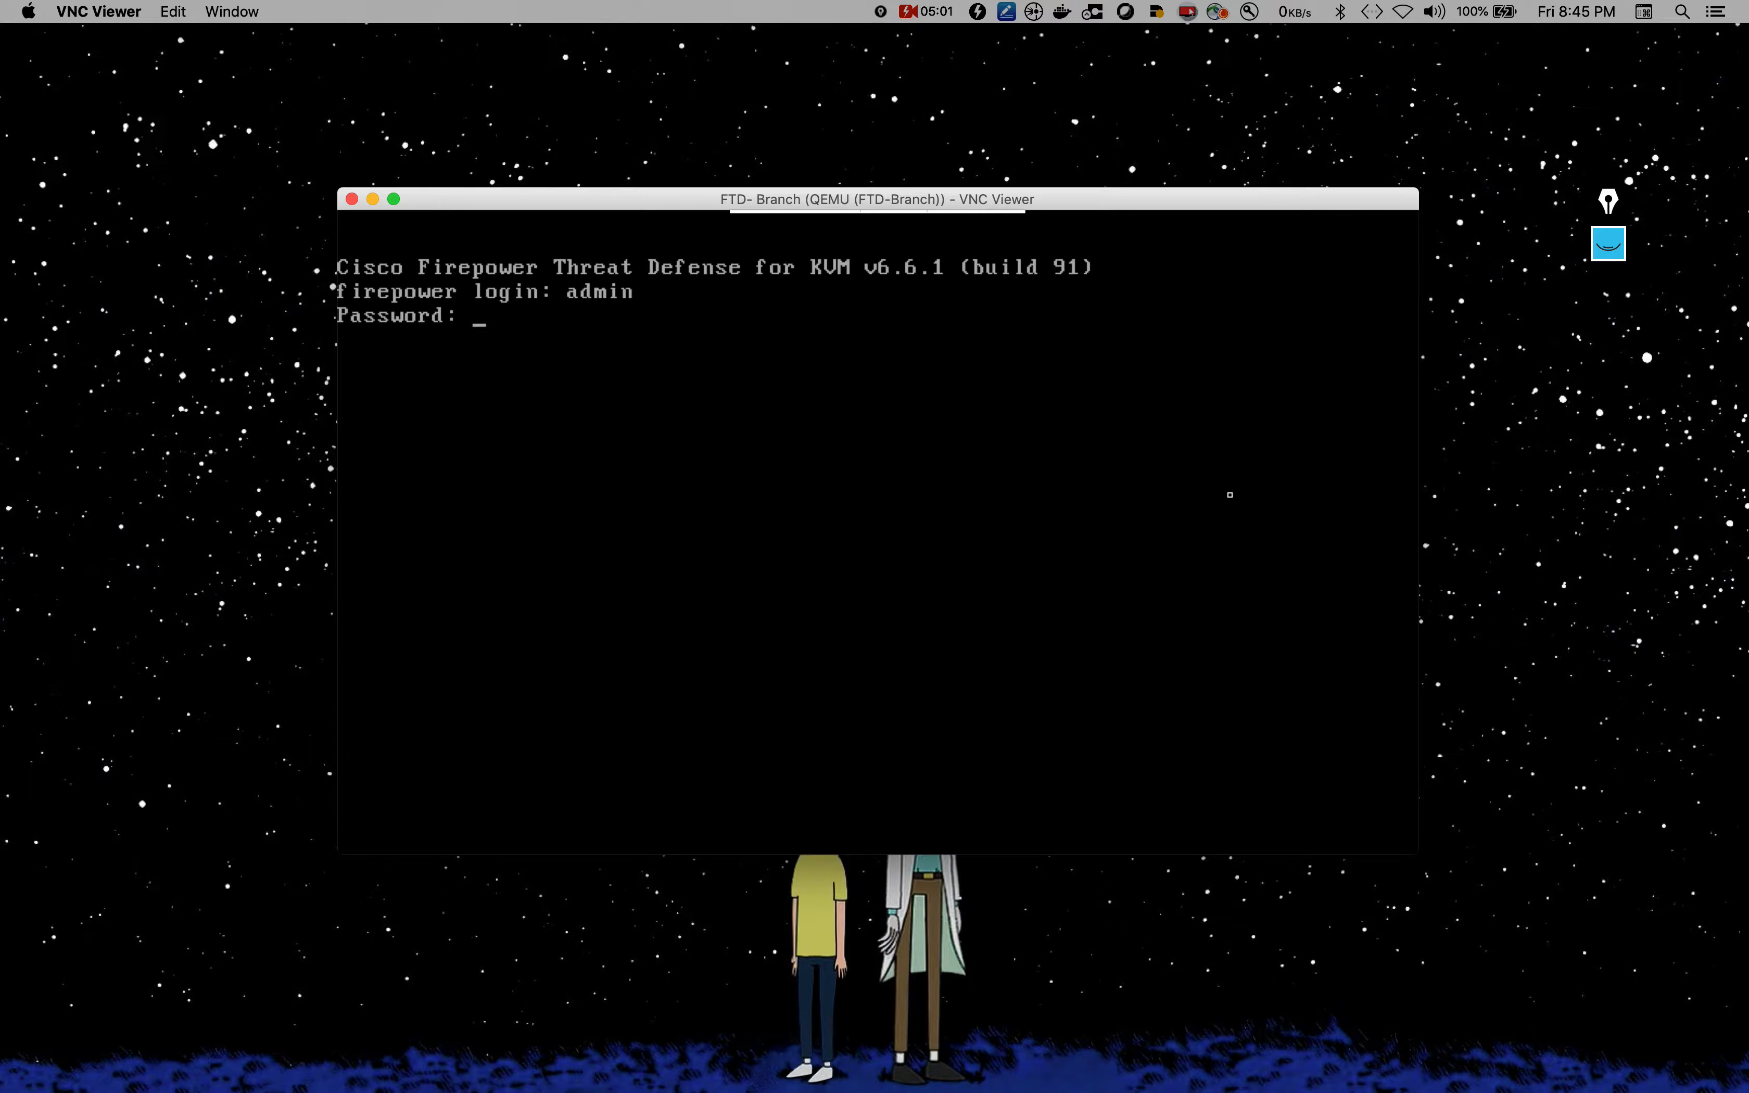
key("Return")
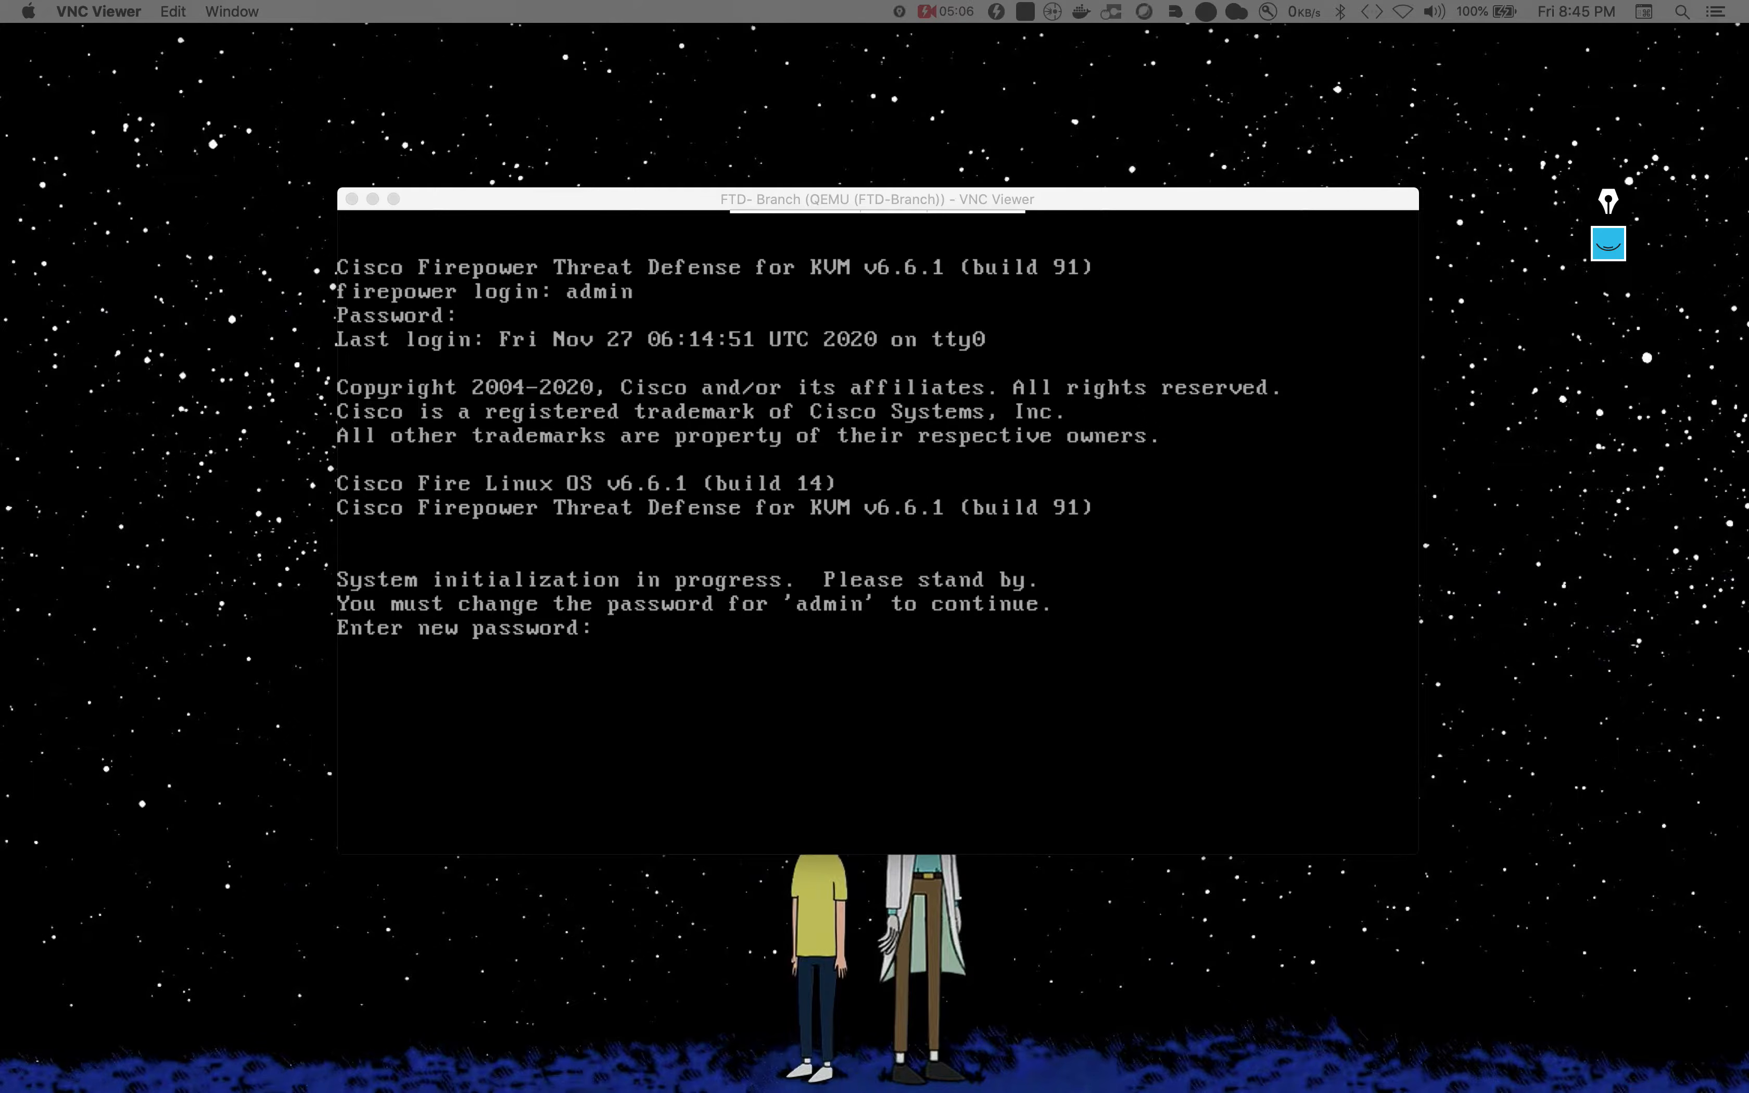
Step: Enter the new admin password and confirm it
key("ctrl+shift+1")
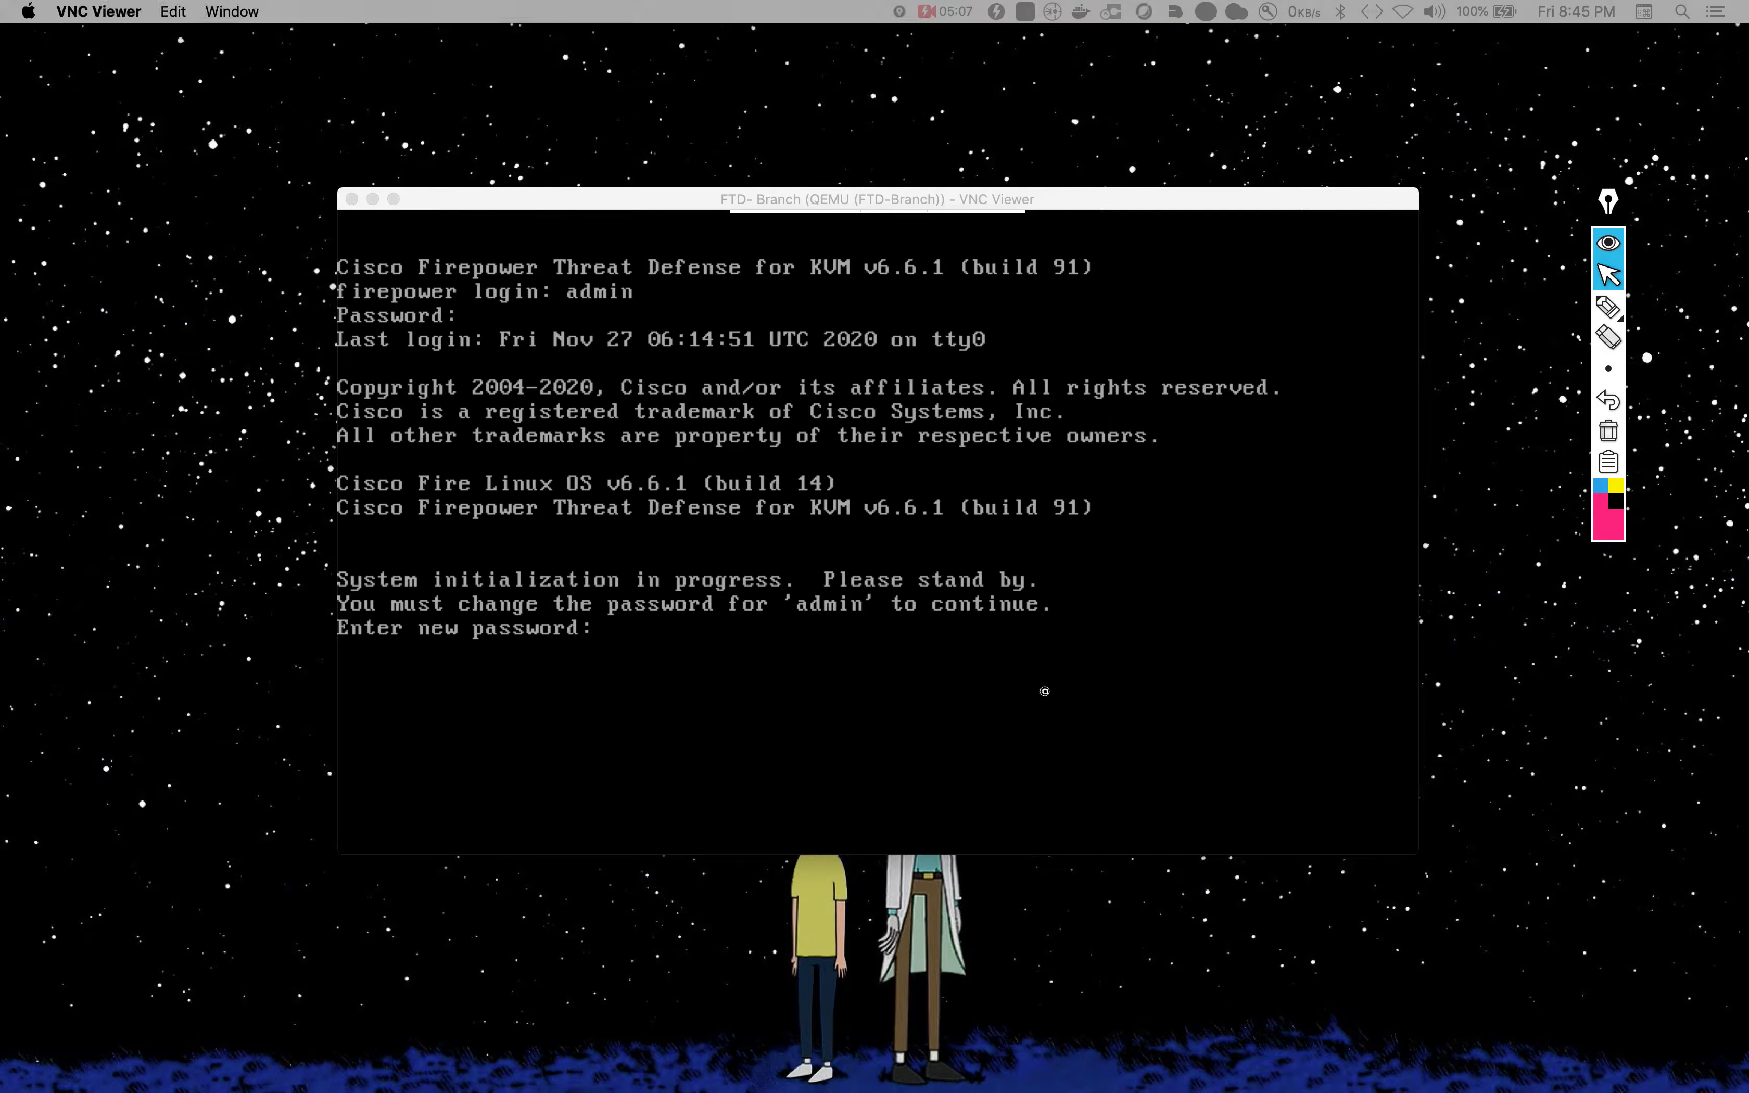
left_click(1045, 692)
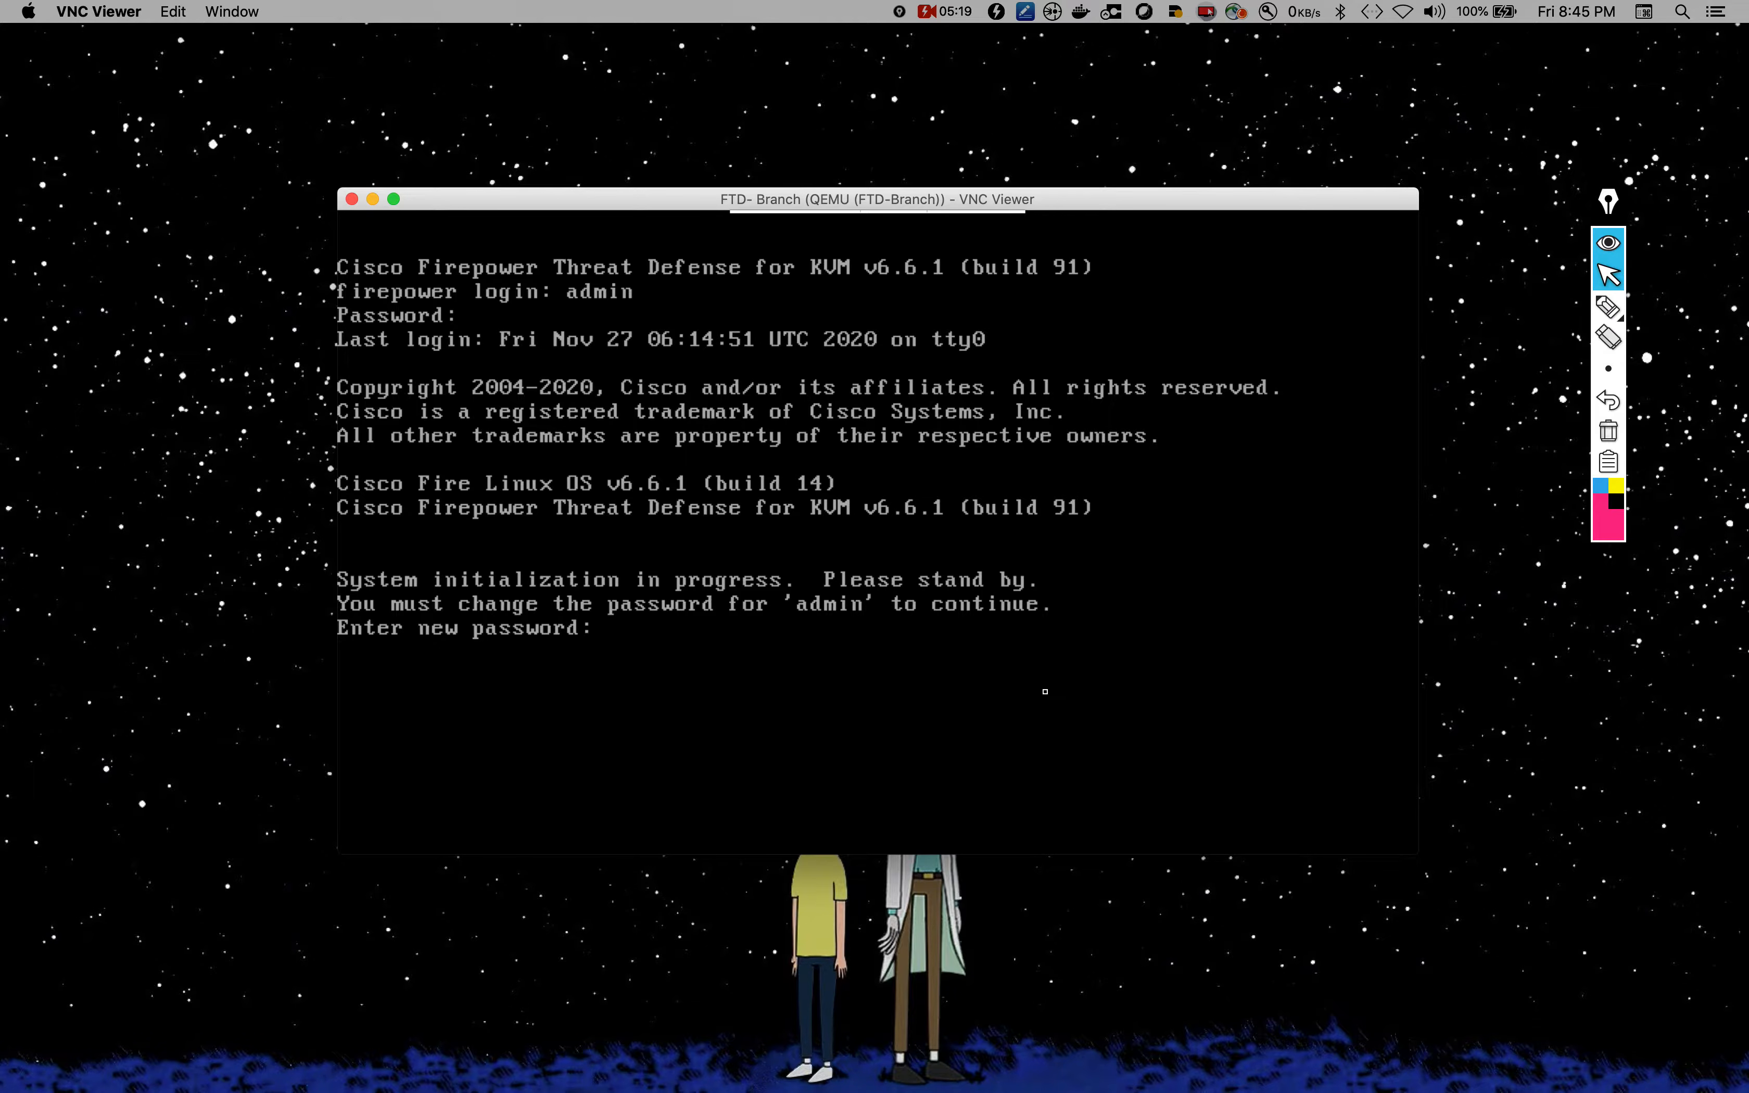
key("Return")
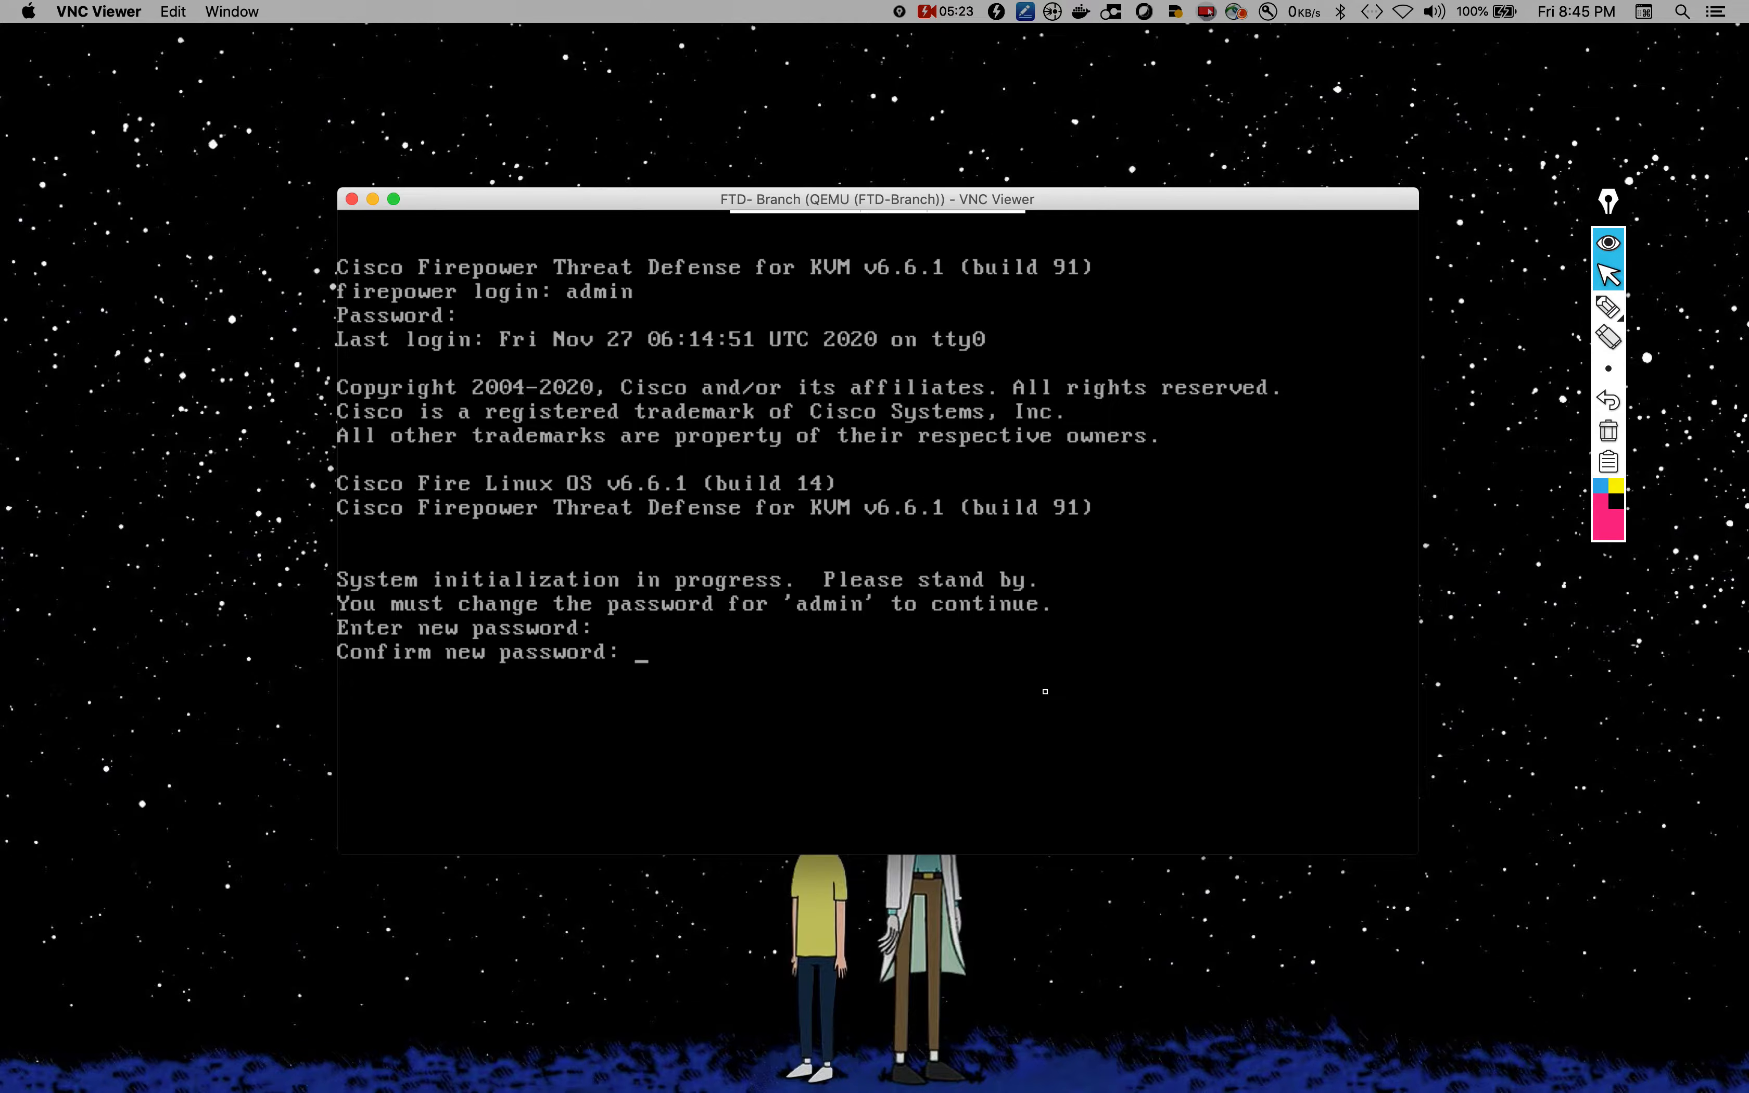
key("Return")
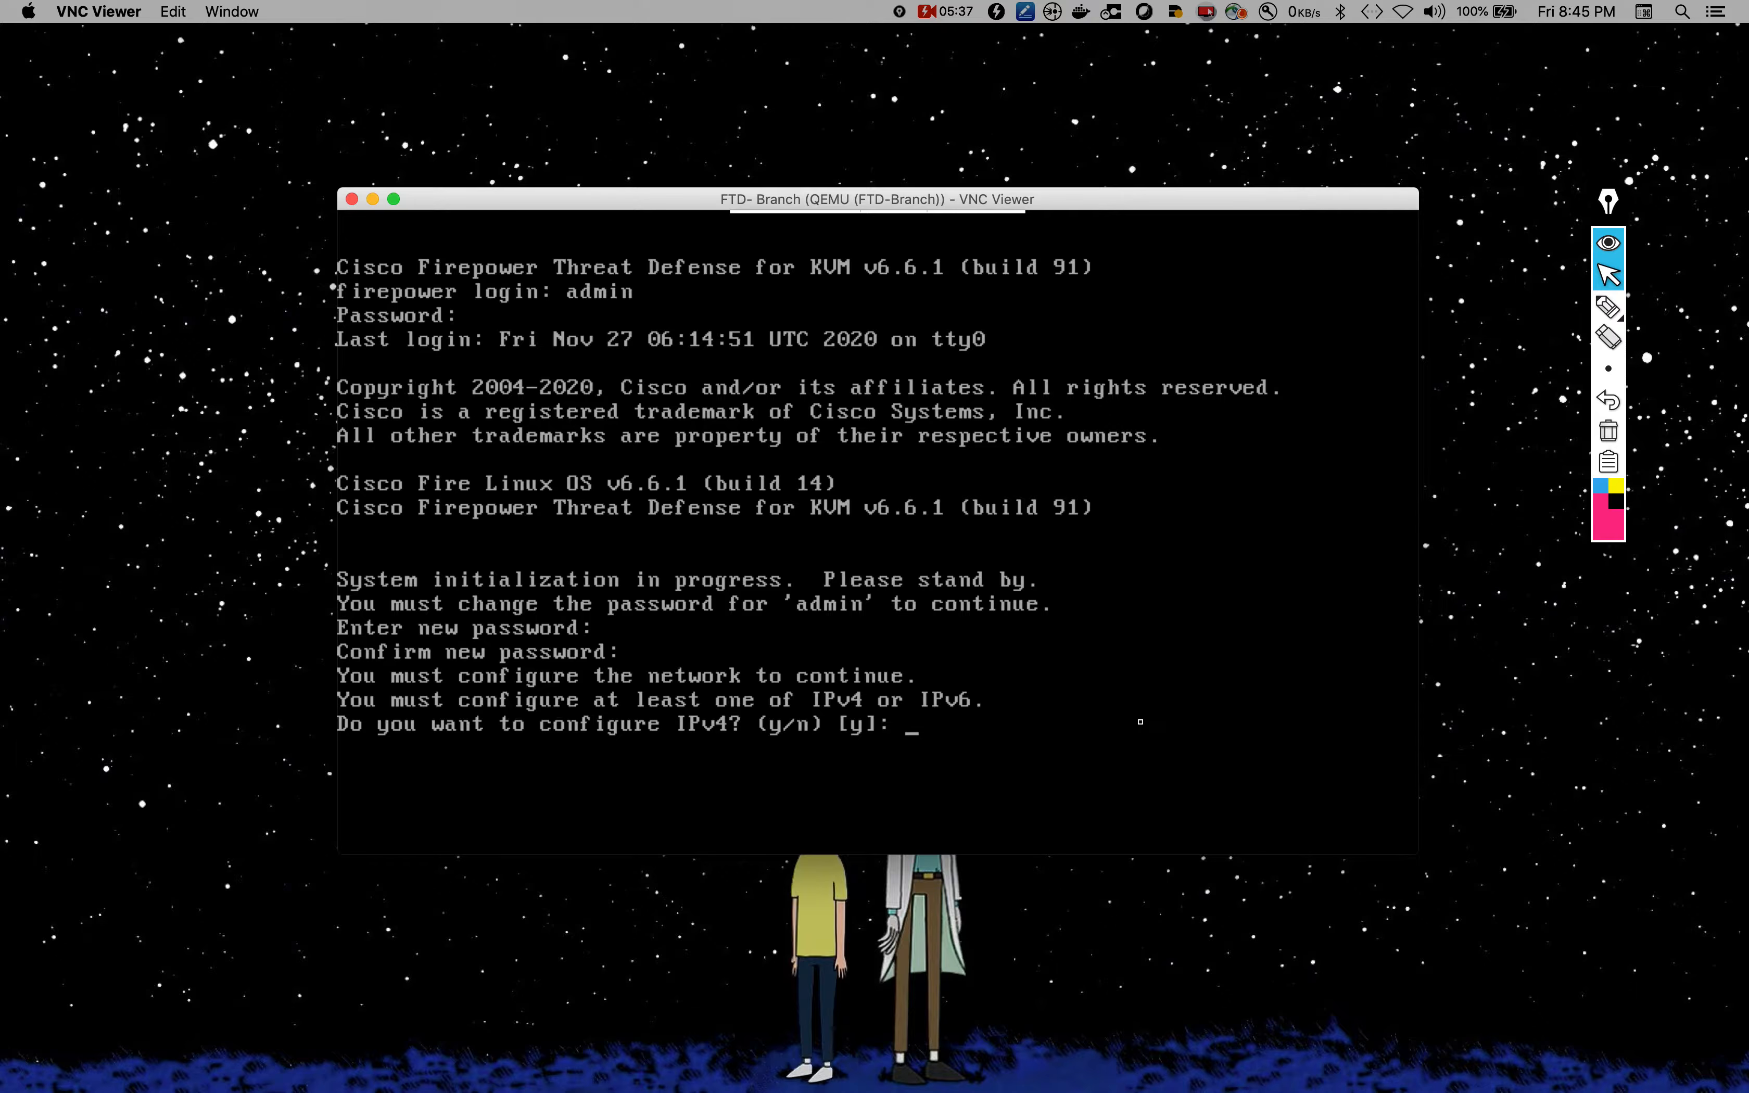
Step: Configure IPv4, skip IPv6, and choose manual IPv4 addressing
key("Return")
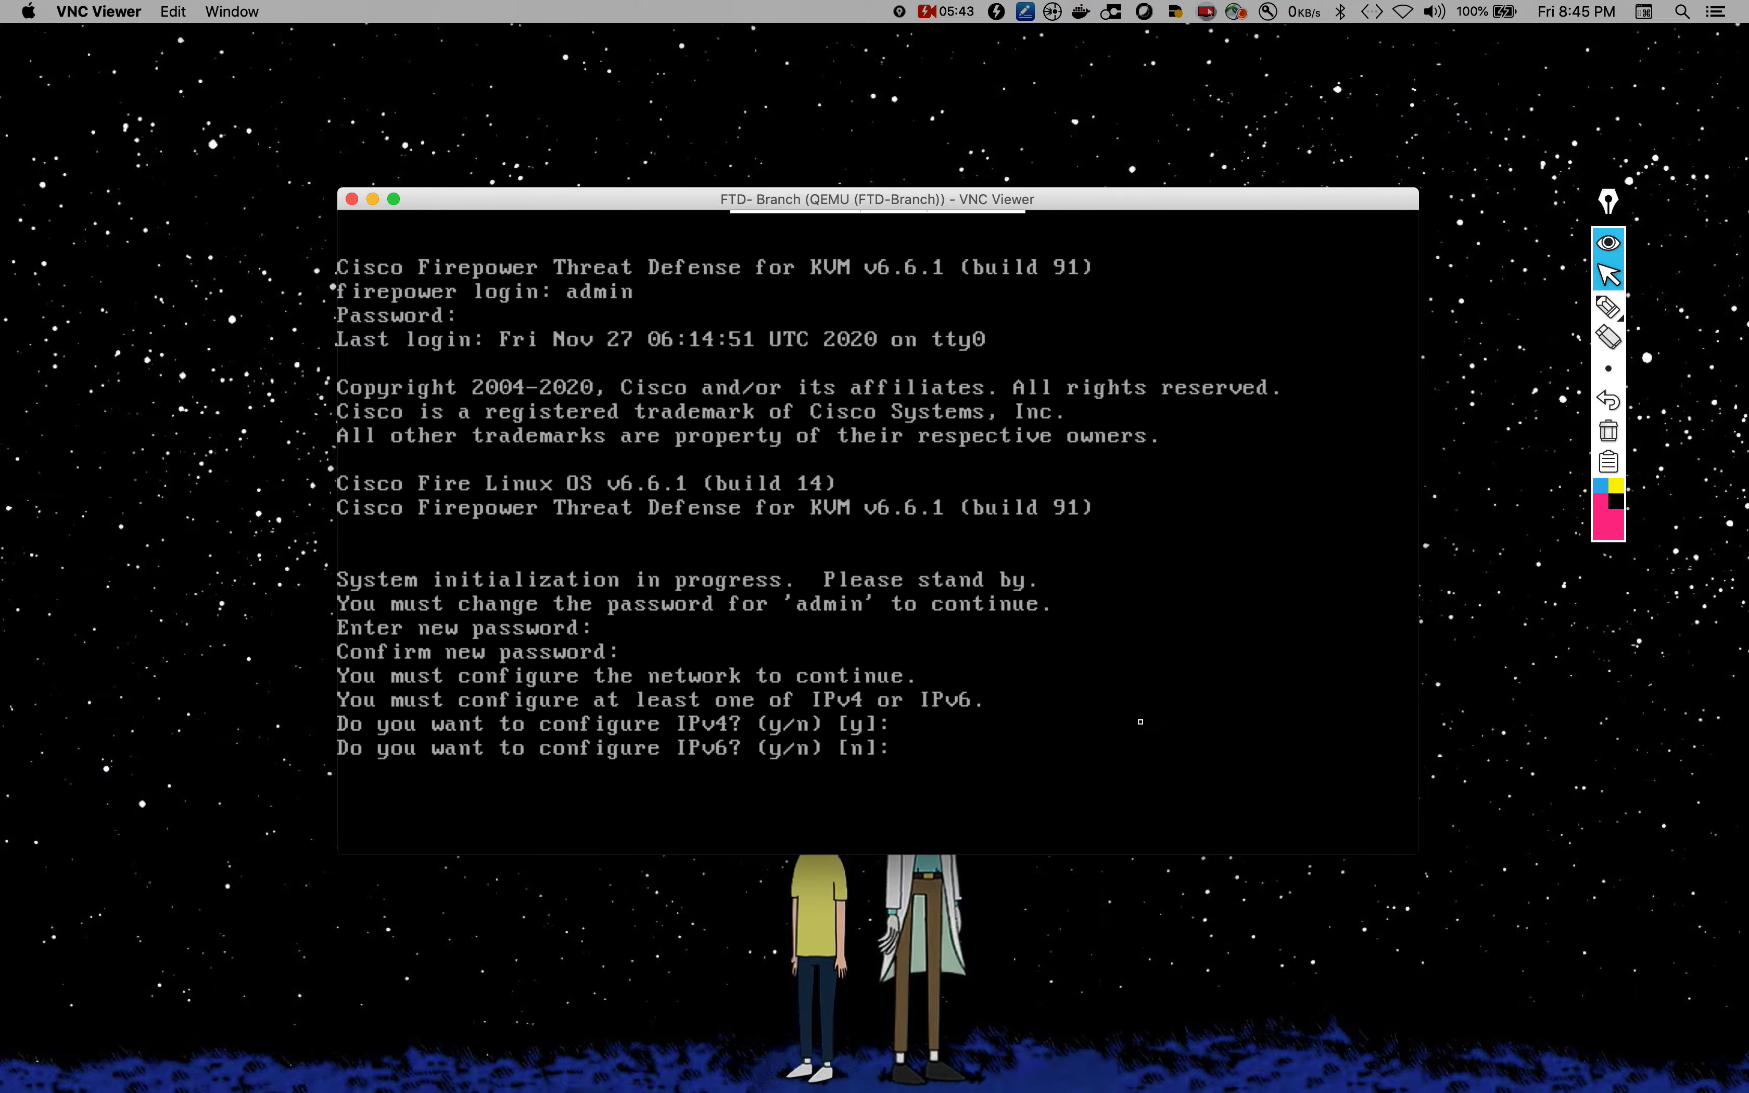
key("Return")
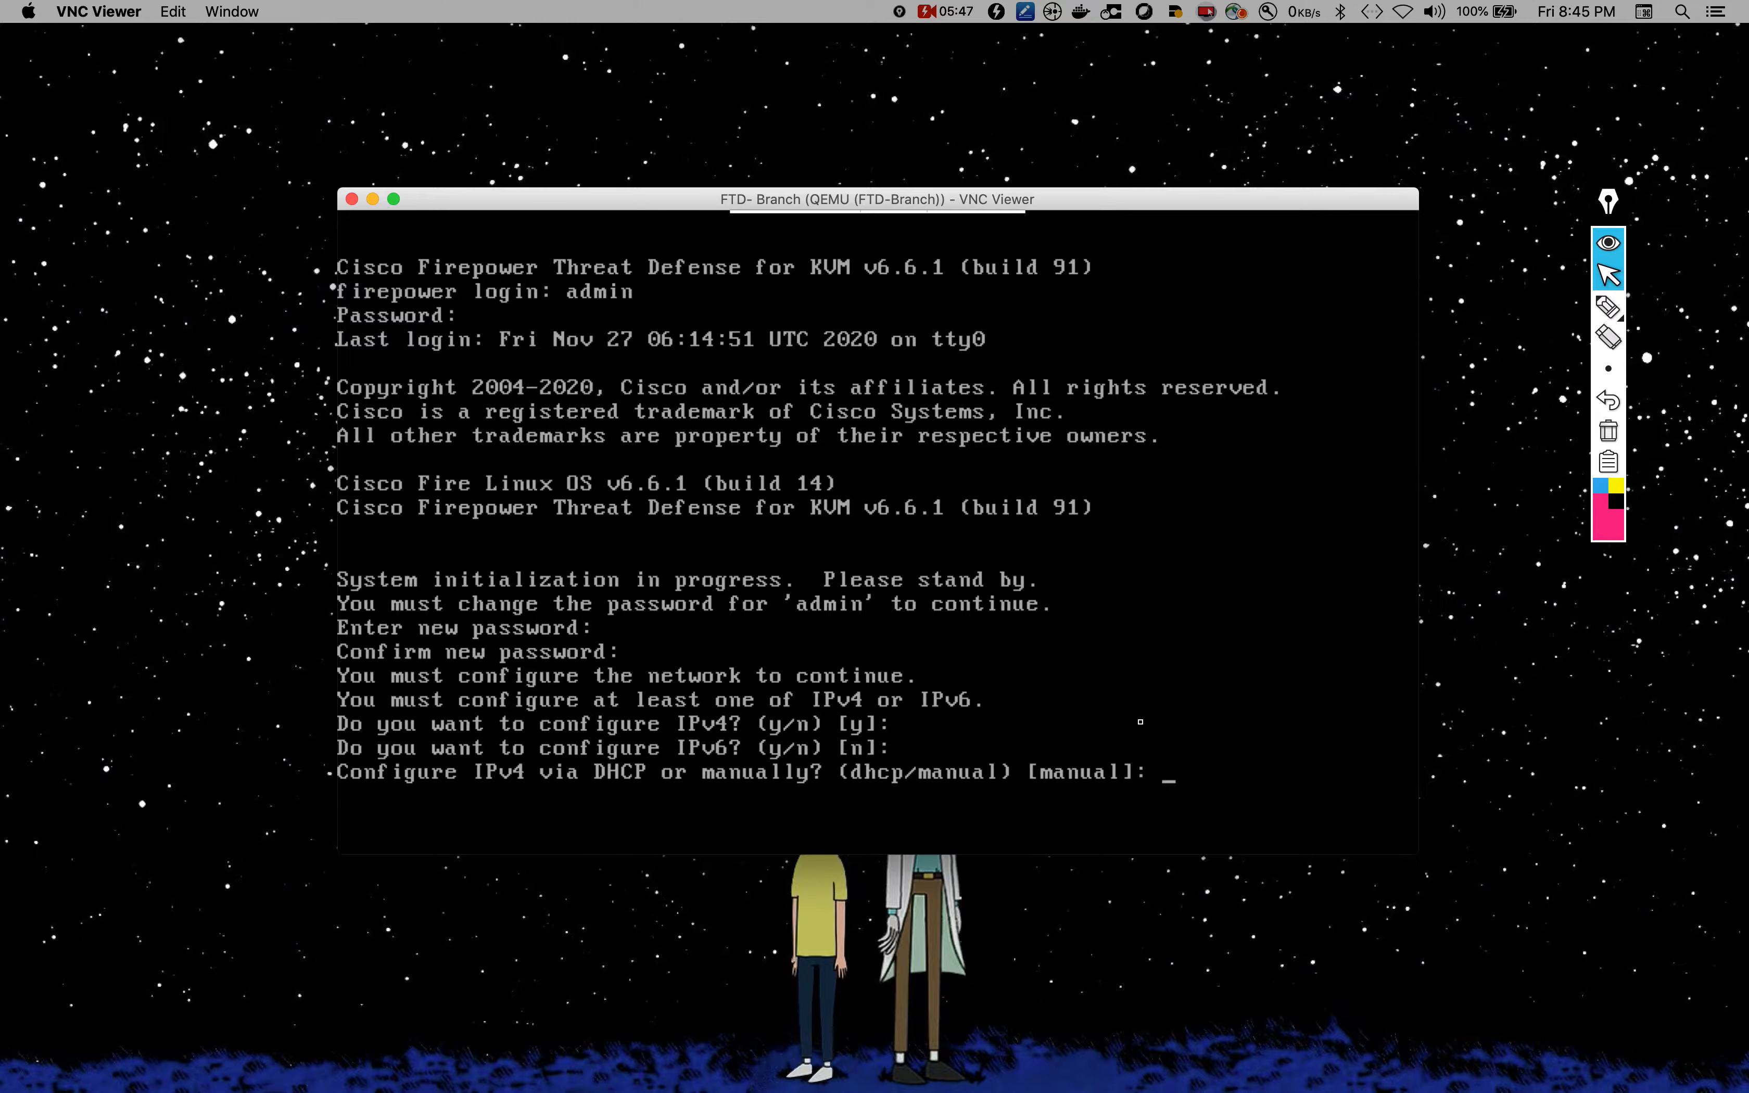
type("manual")
key("Return")
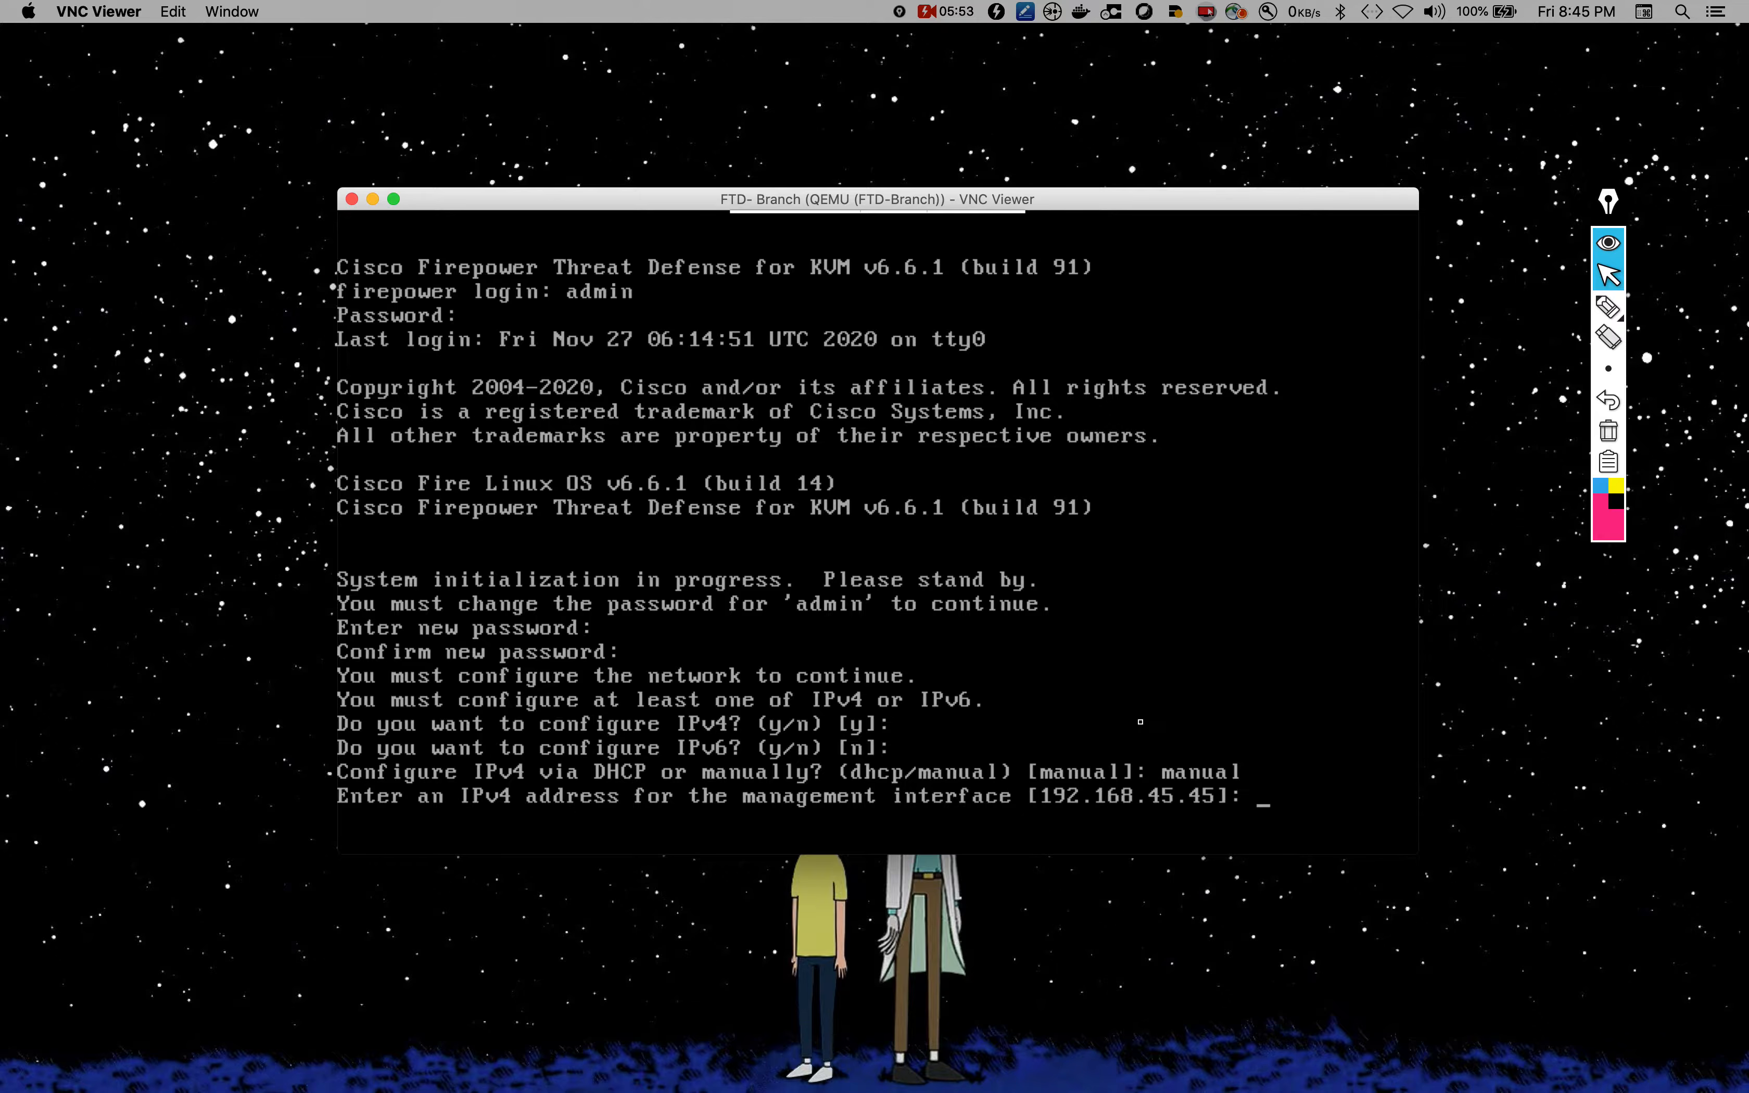
Step: Begin the management IPv4 address, fixing stray characters so it reads '192.'
type("92.")
key("Right")
key("BackSpace")
key("BackSpace")
key("BackSpace")
key("BackSpace")
type(".")
left_click(1222, 974)
key("ctrl+Up")
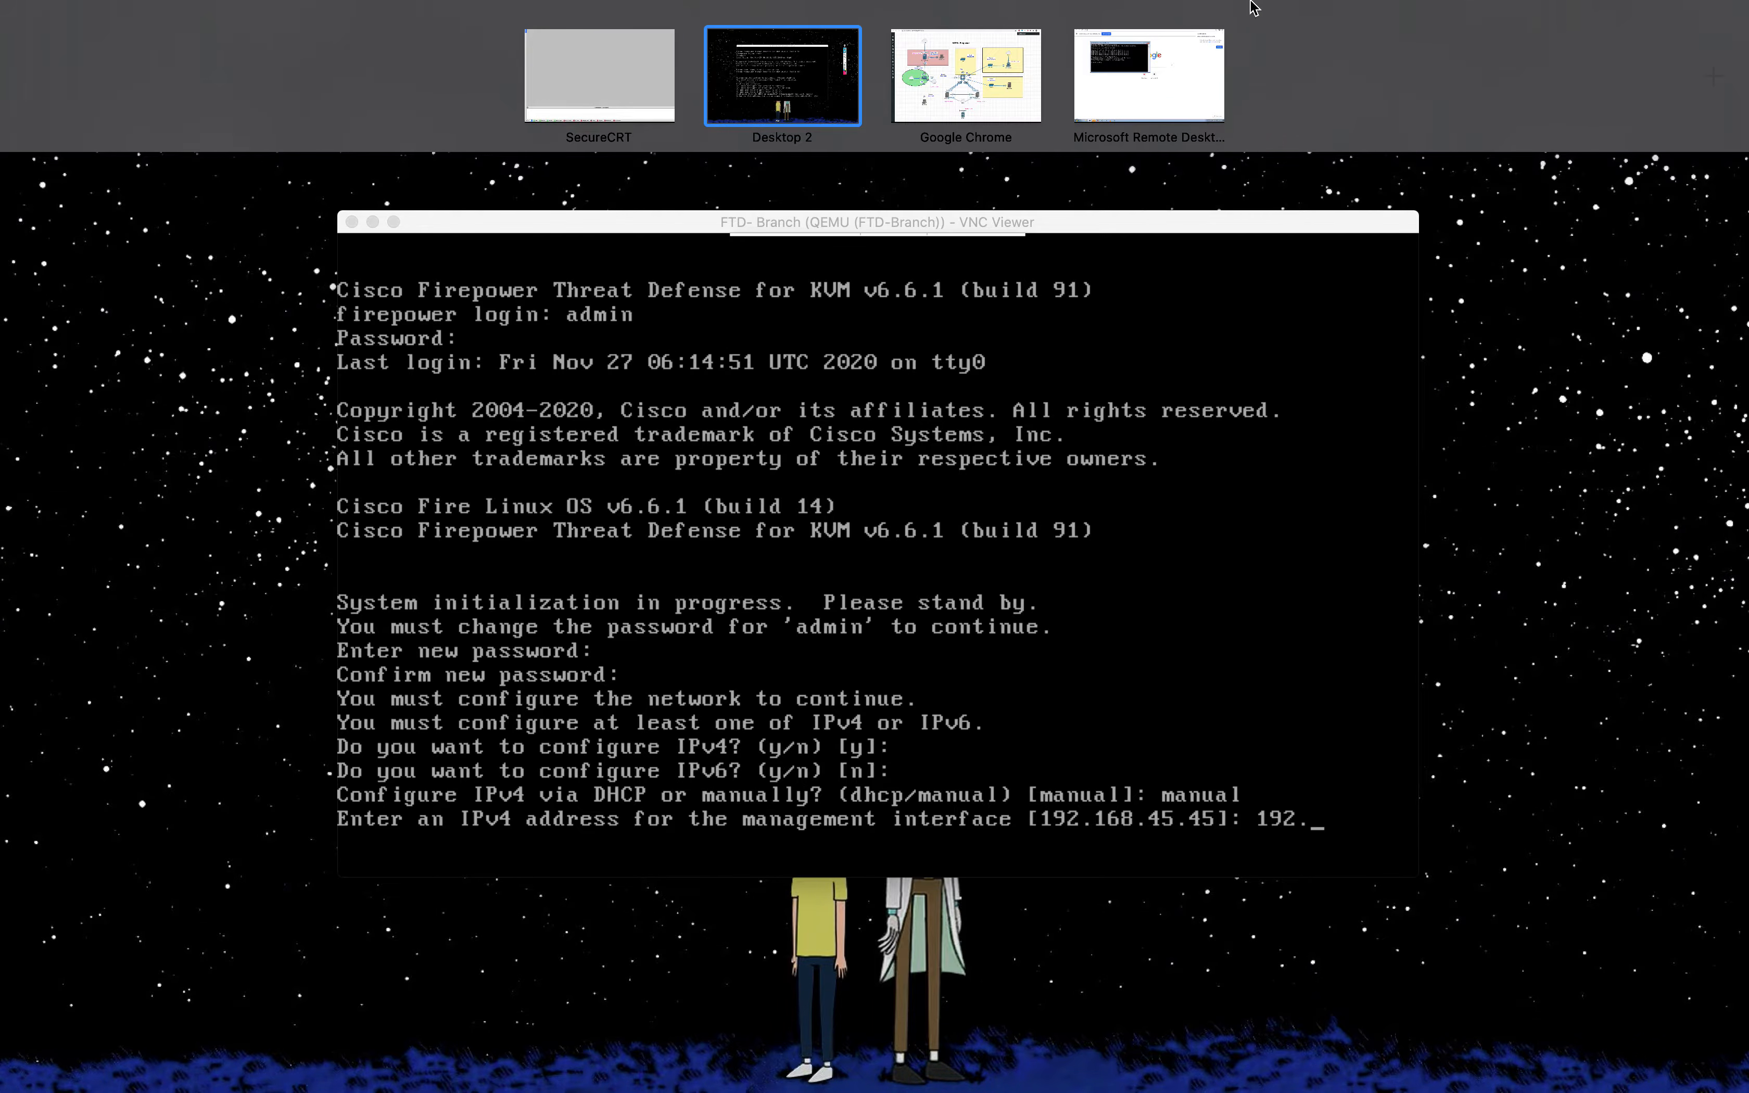
left_click(979, 112)
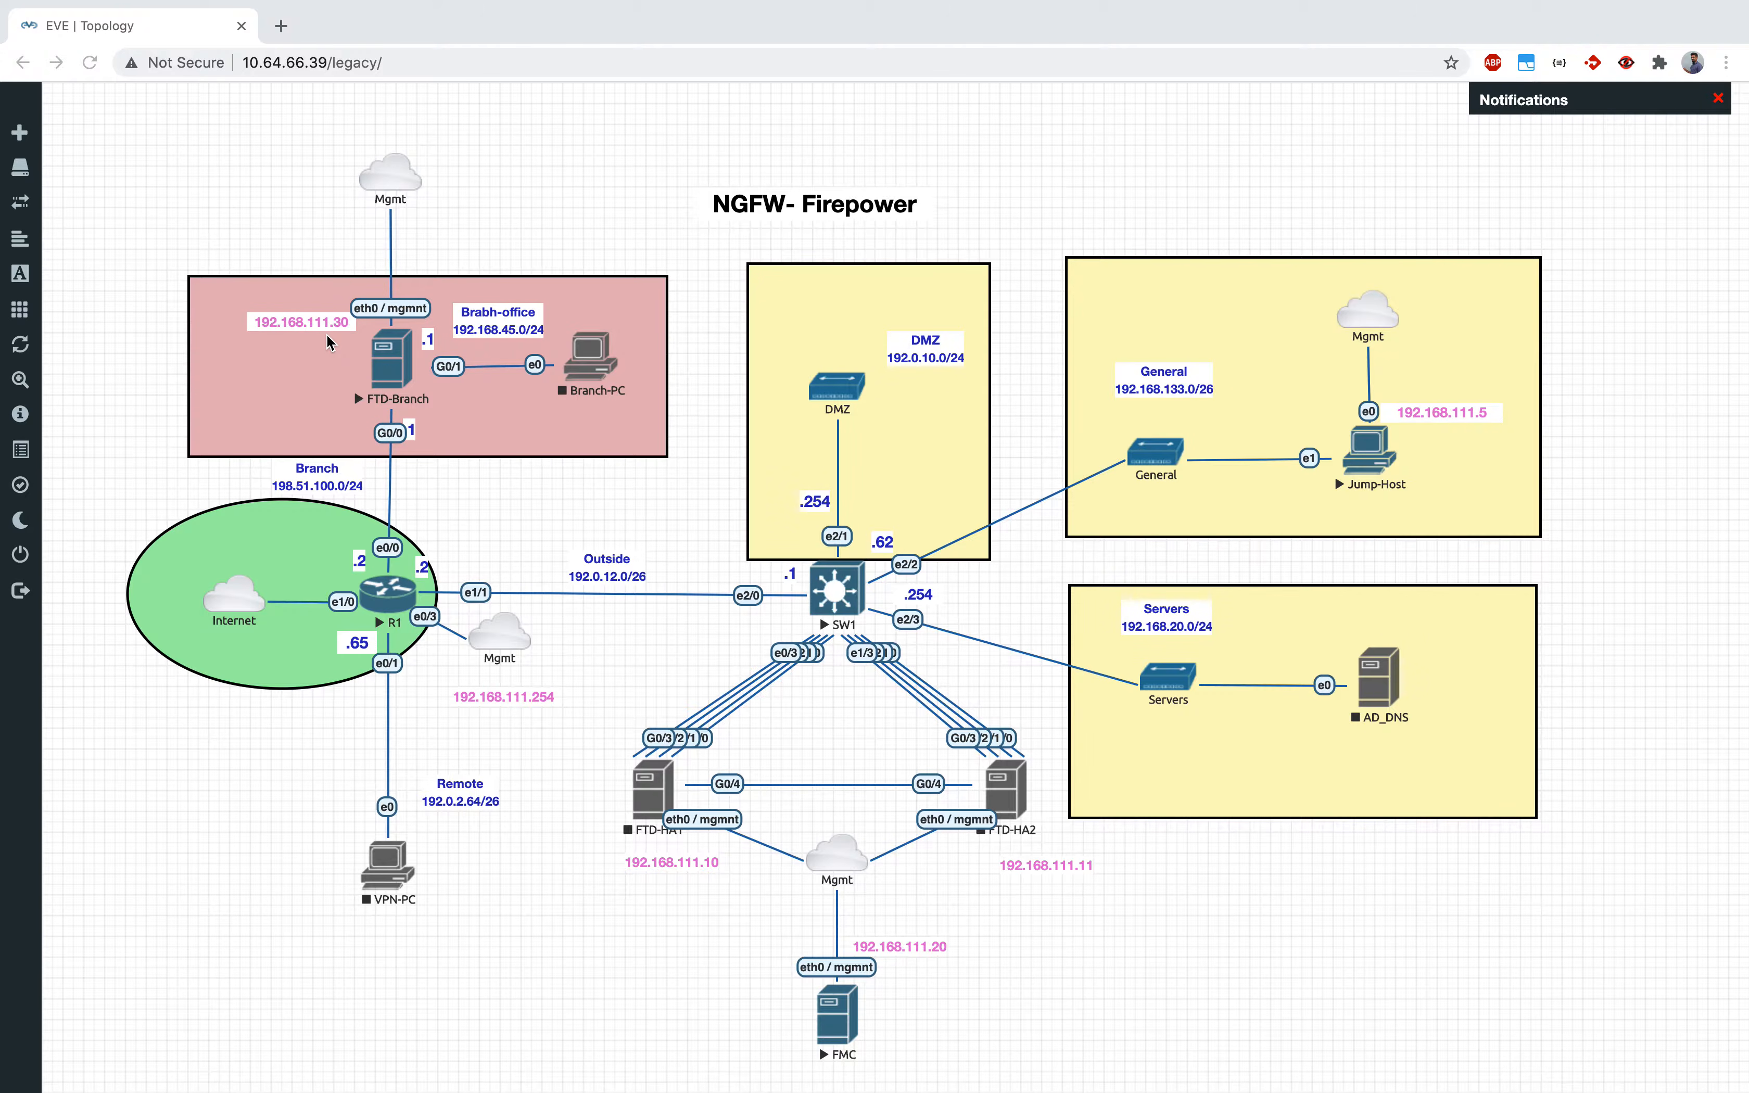
key("ctrl+Up")
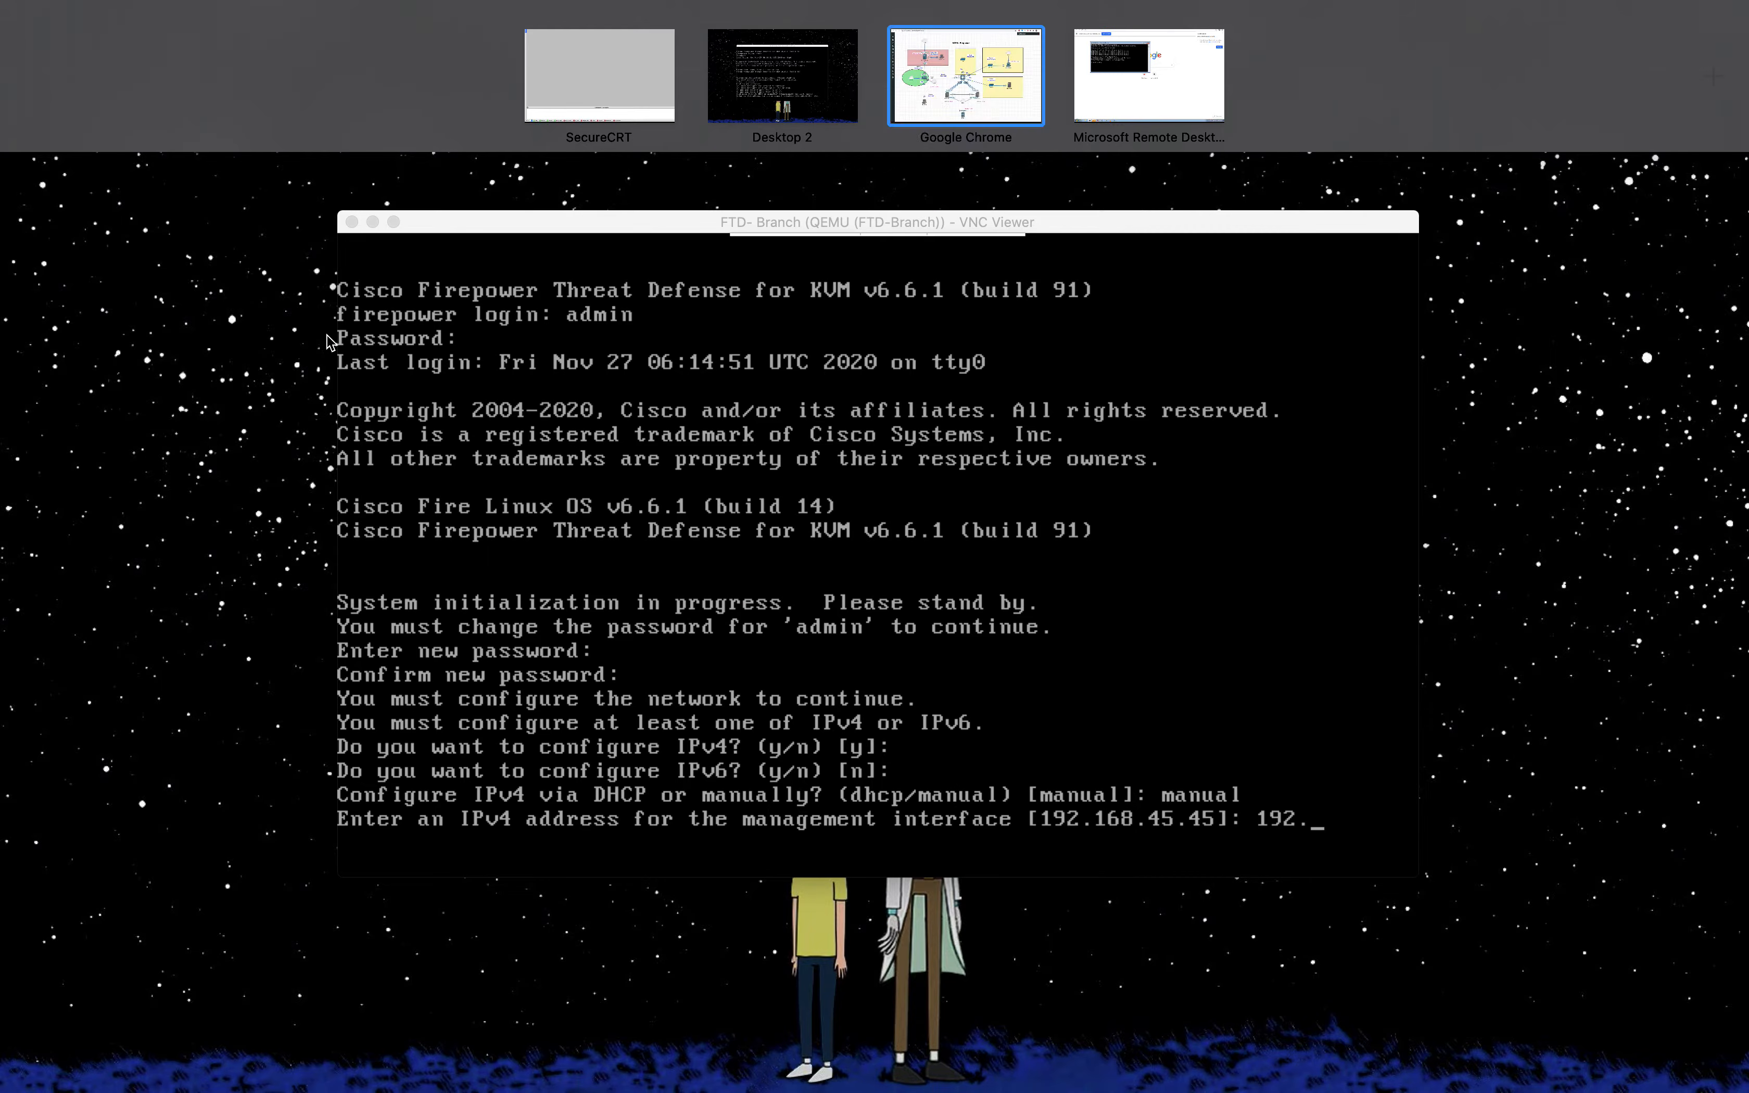
left_click(717, 399)
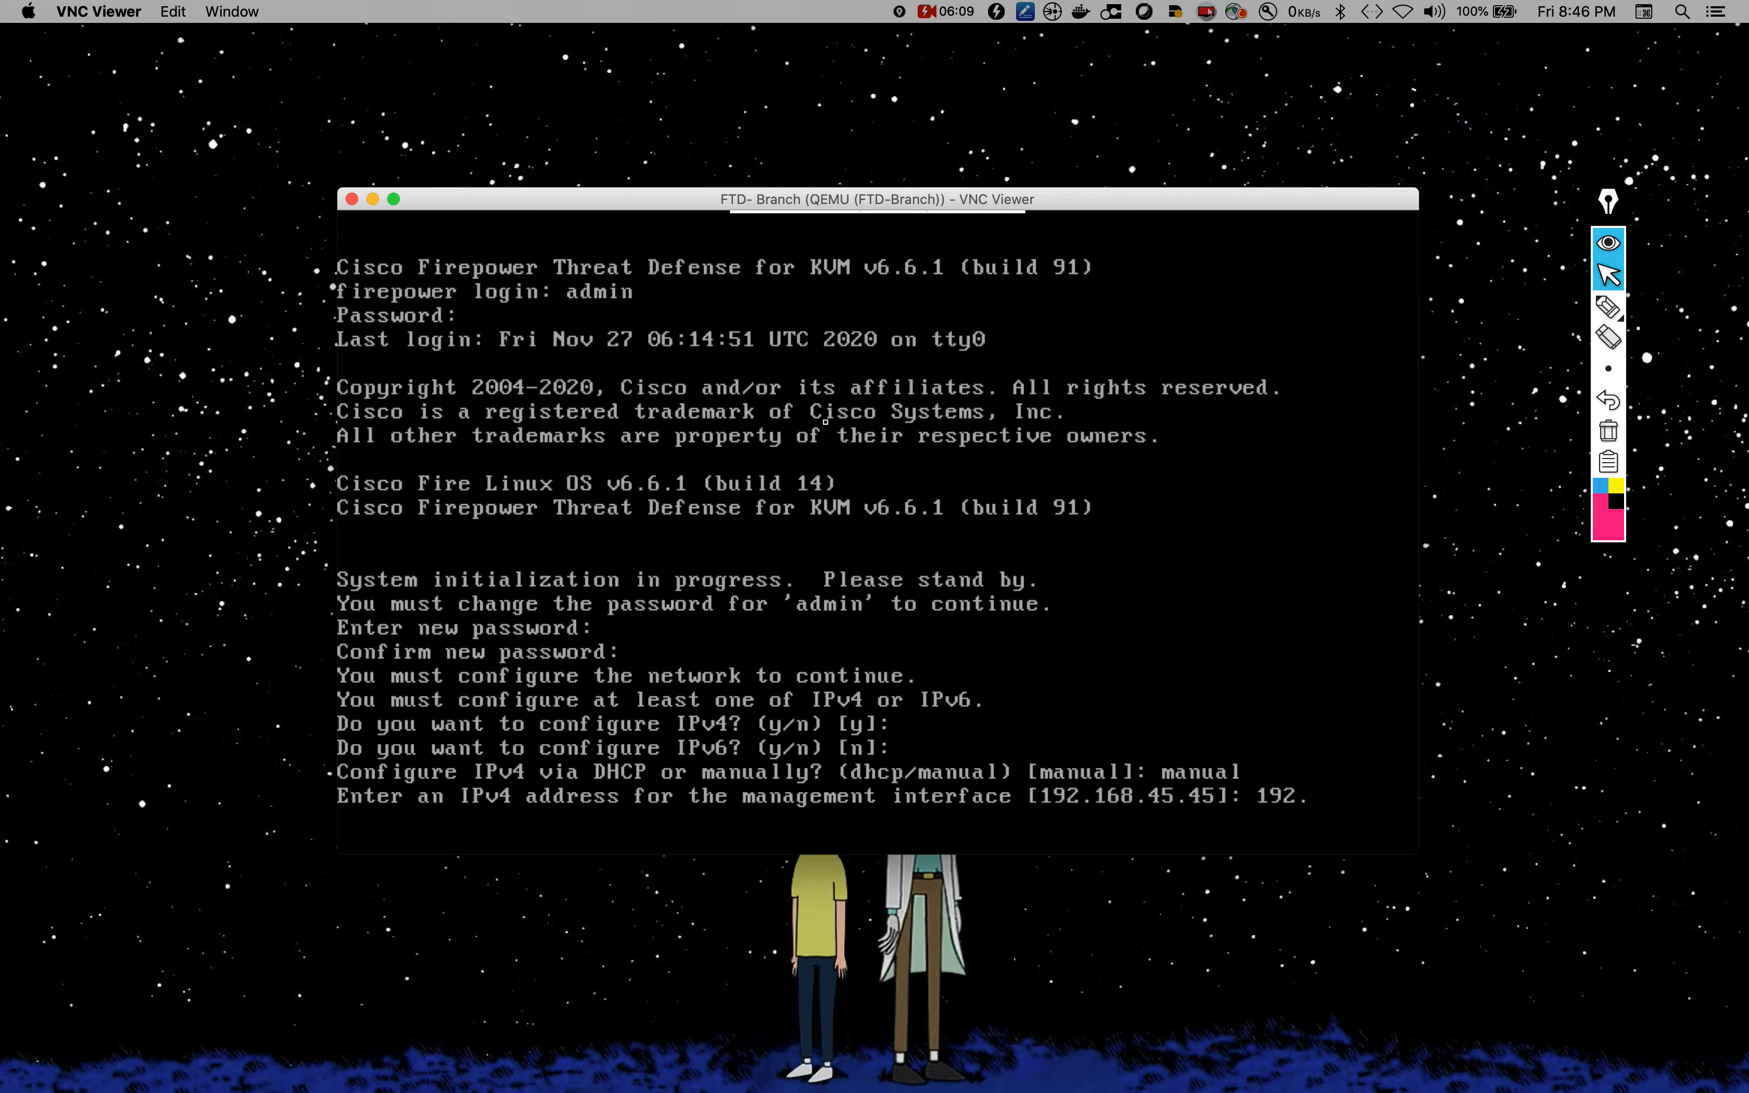
Step: Set management address 192.168.111.30, netmask 255.255.255.0 and gateway 192.168.111.254
type("168.111.30")
key("Return")
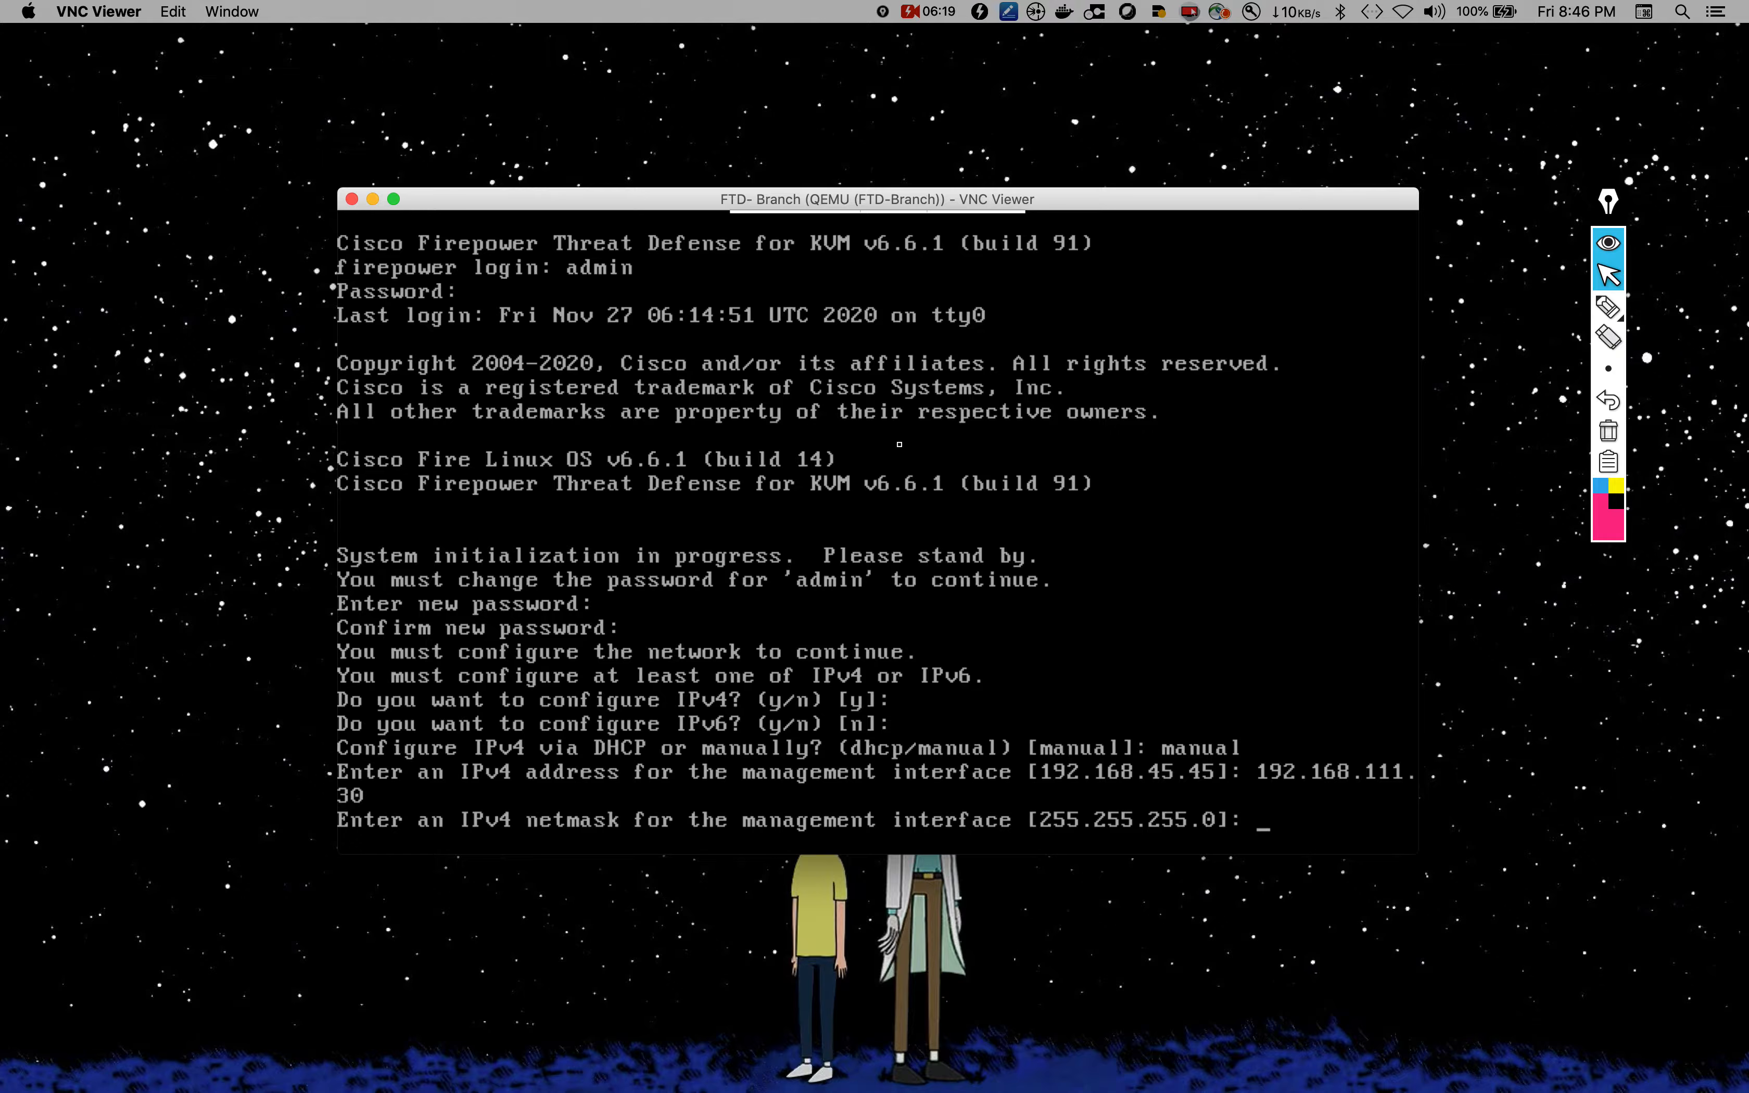
key("Return")
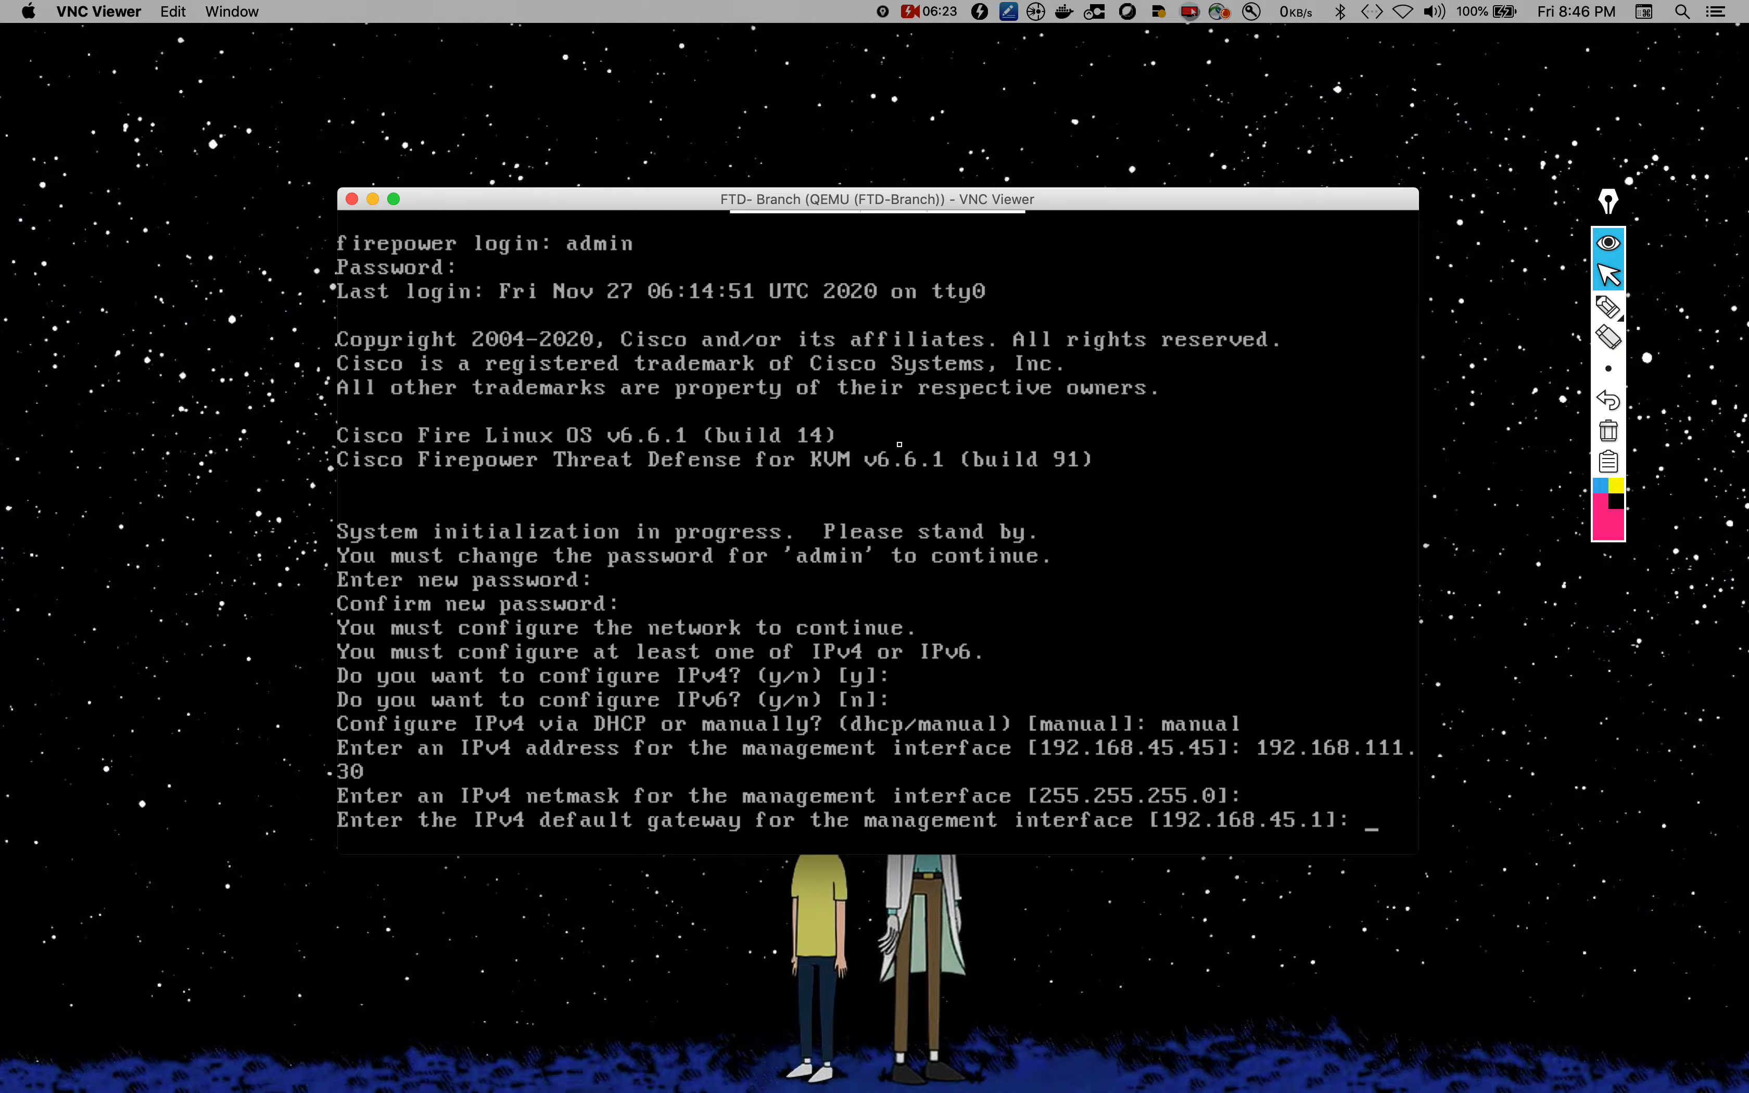
type("192.168.111.")
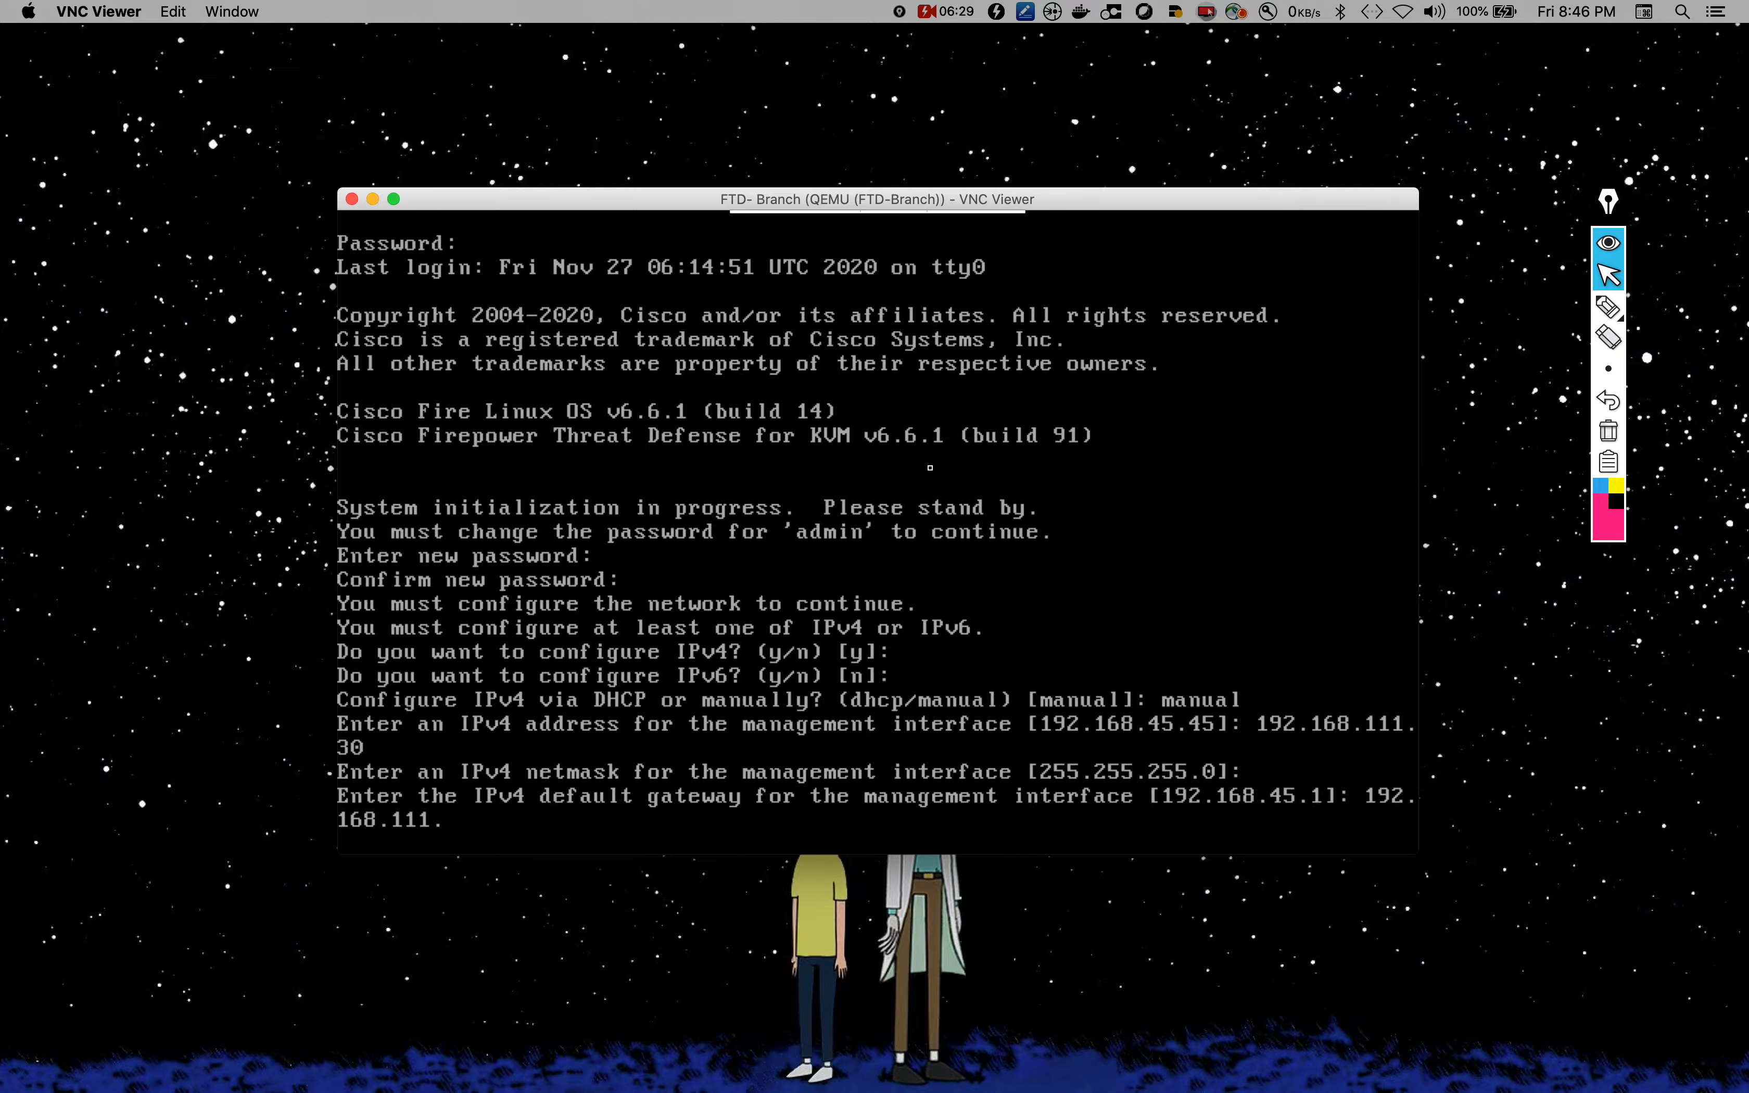
type("254")
key("Return")
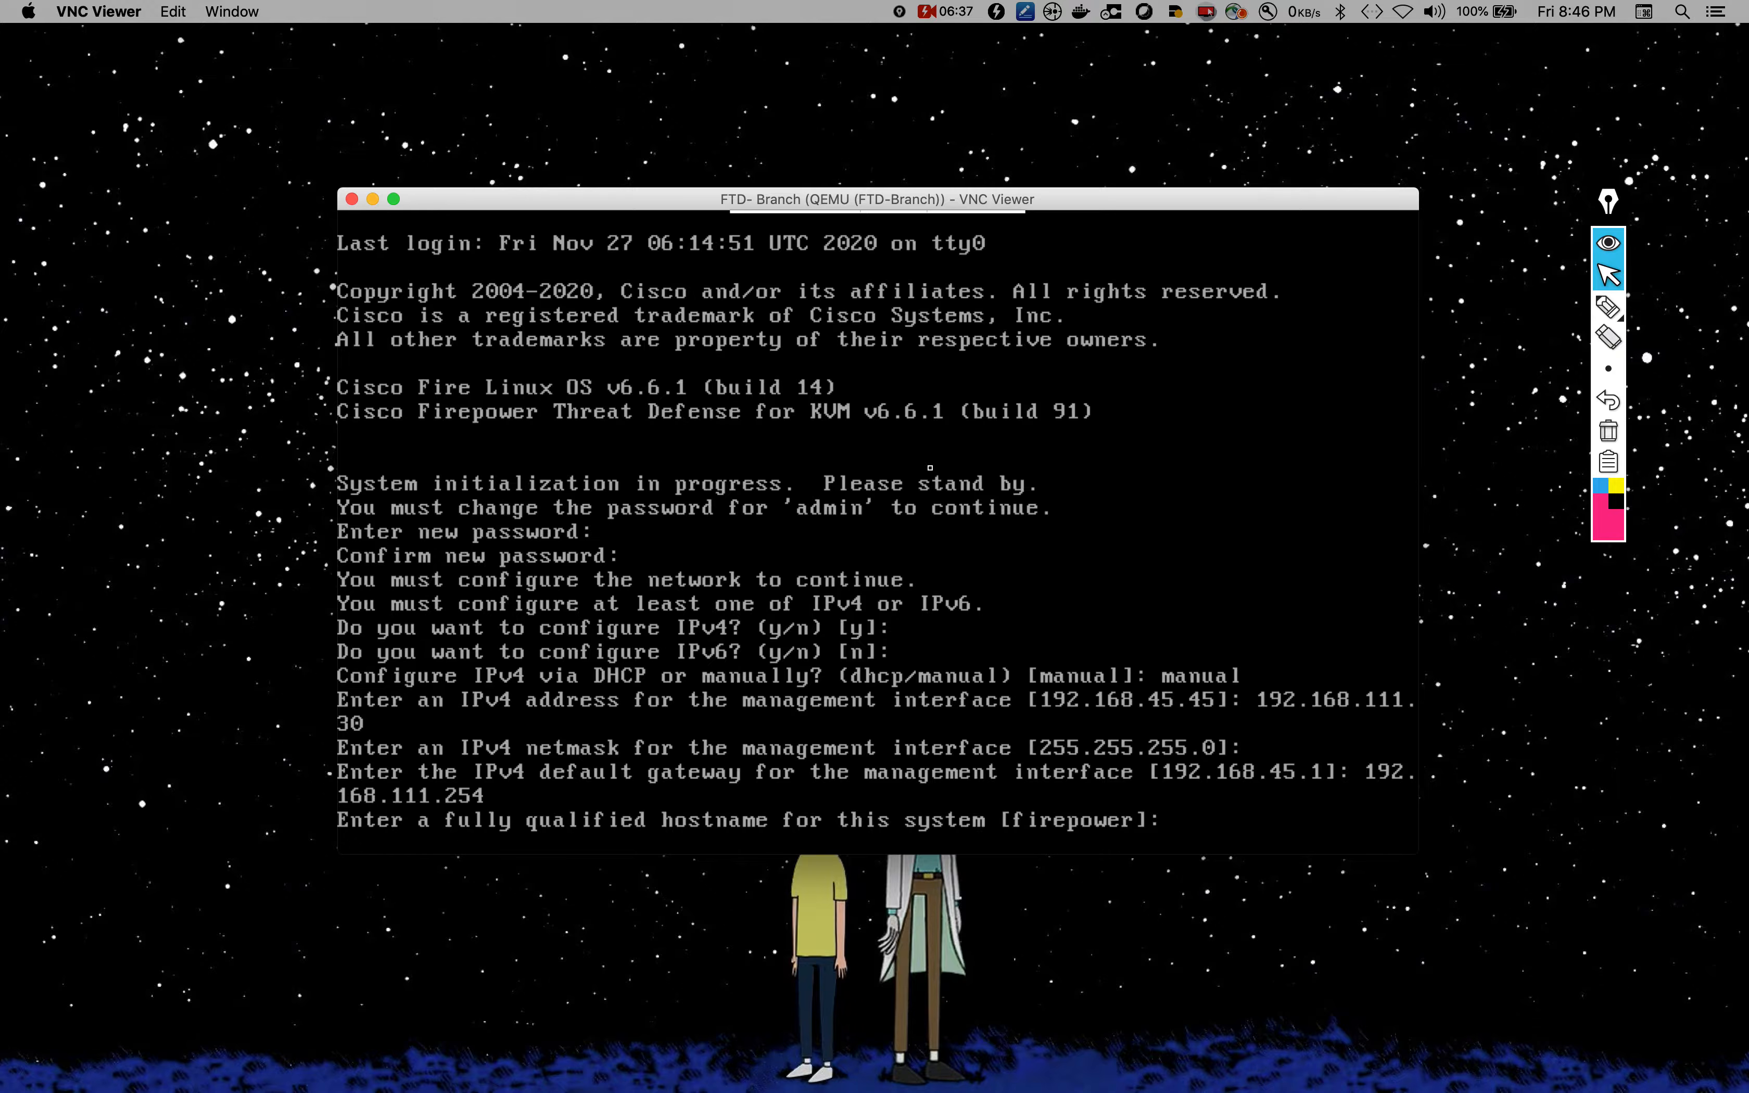
Step: Set hostname ftd-branch.lab.local, keep the default DNS servers and no search domains
type("ftd-branch.lab.local")
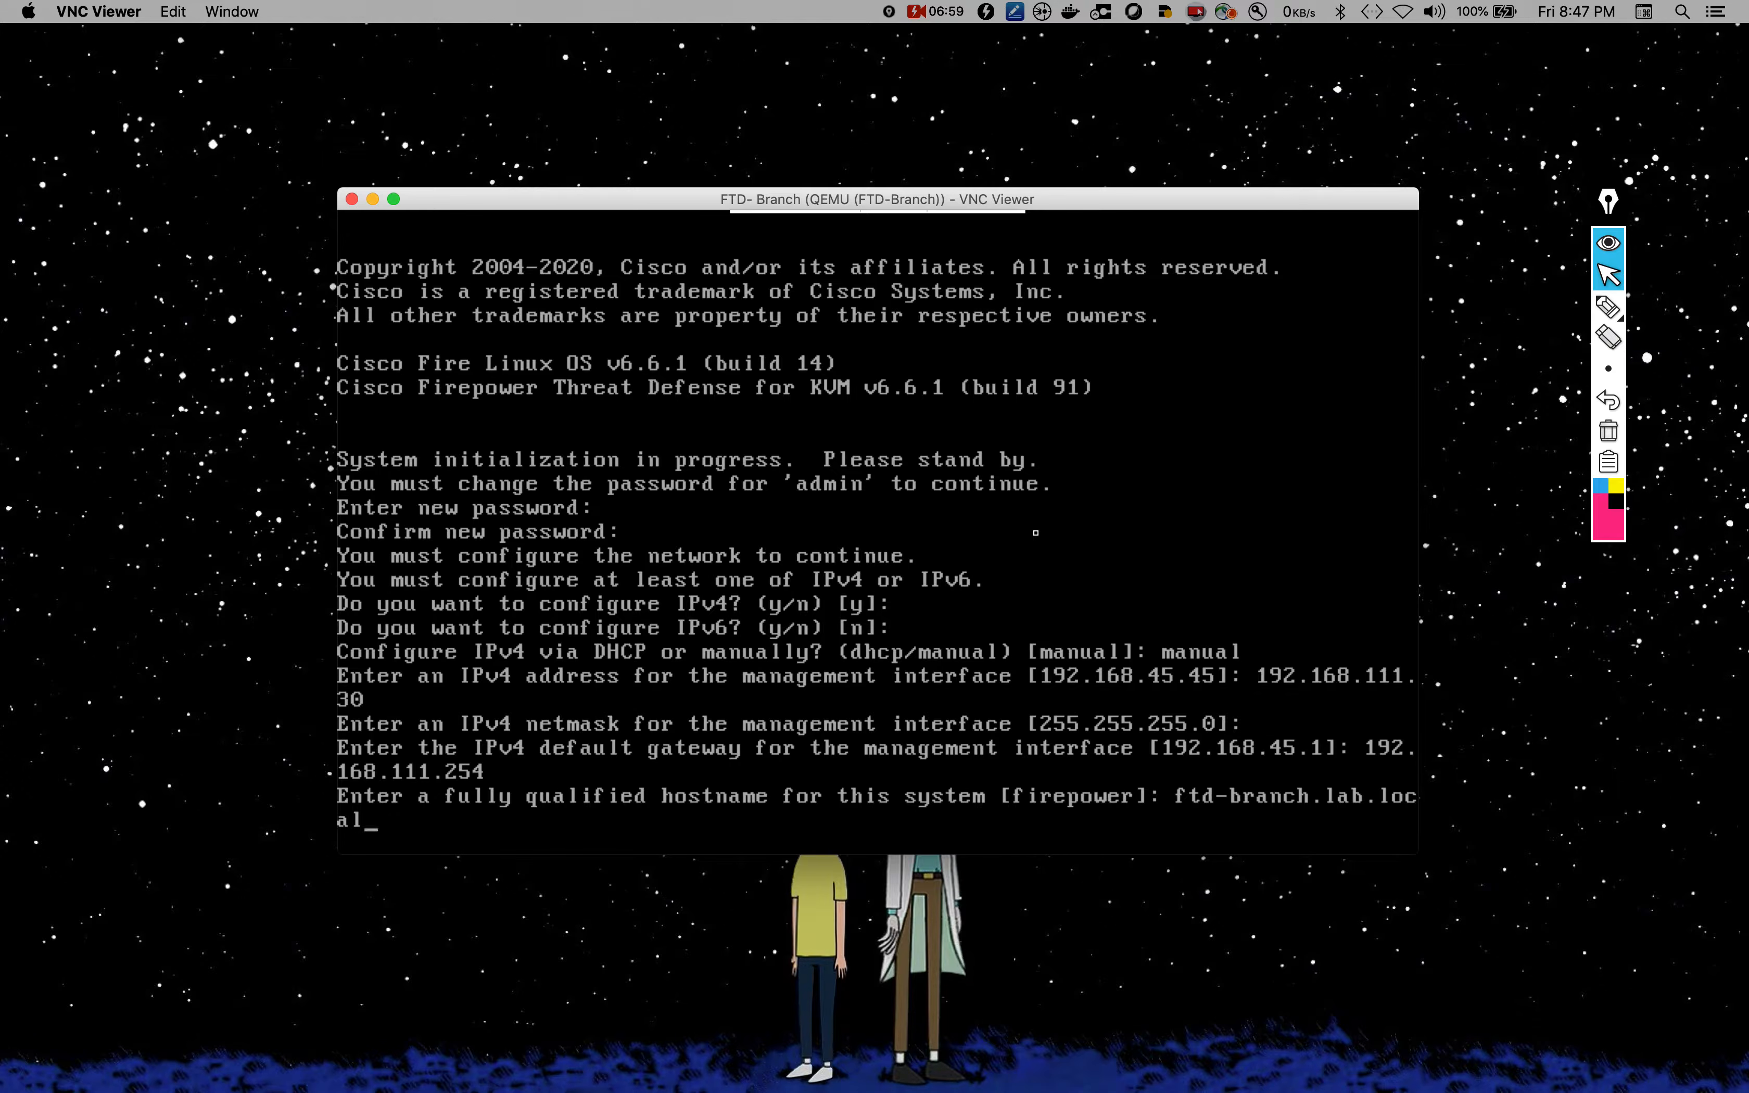
key("Return")
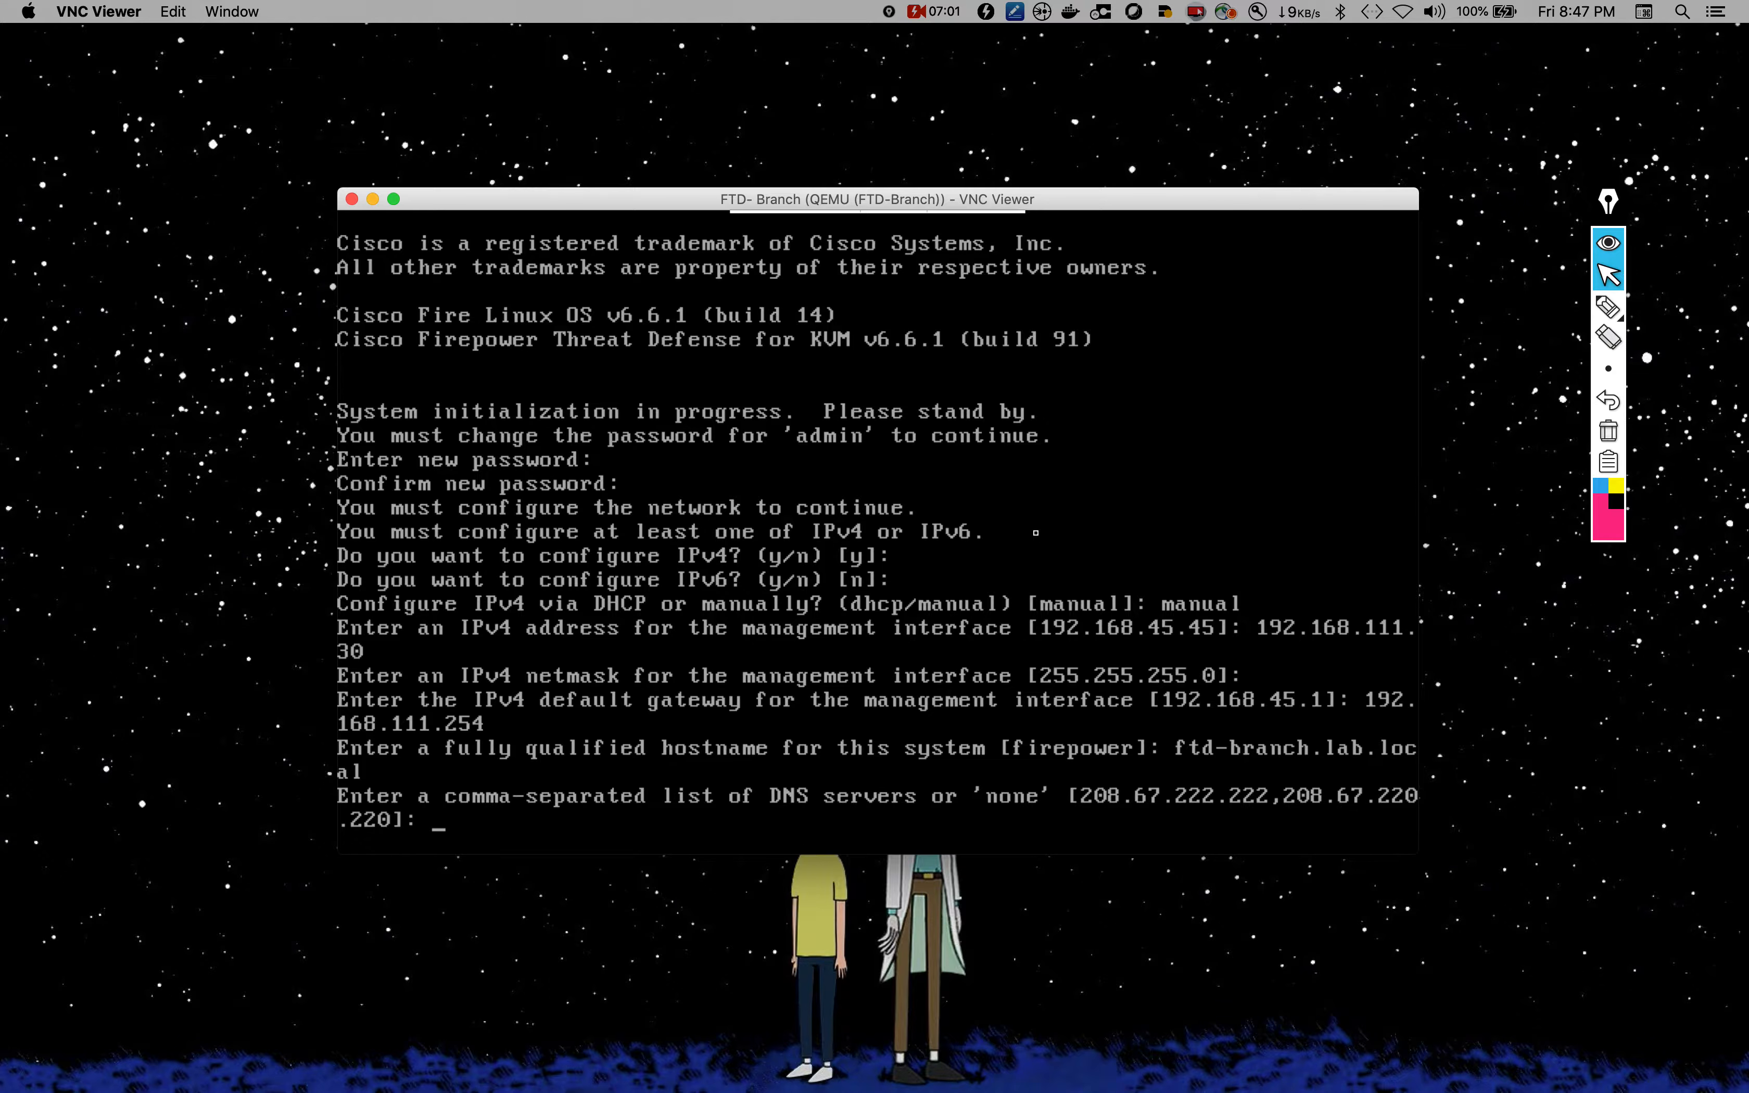
key("Return")
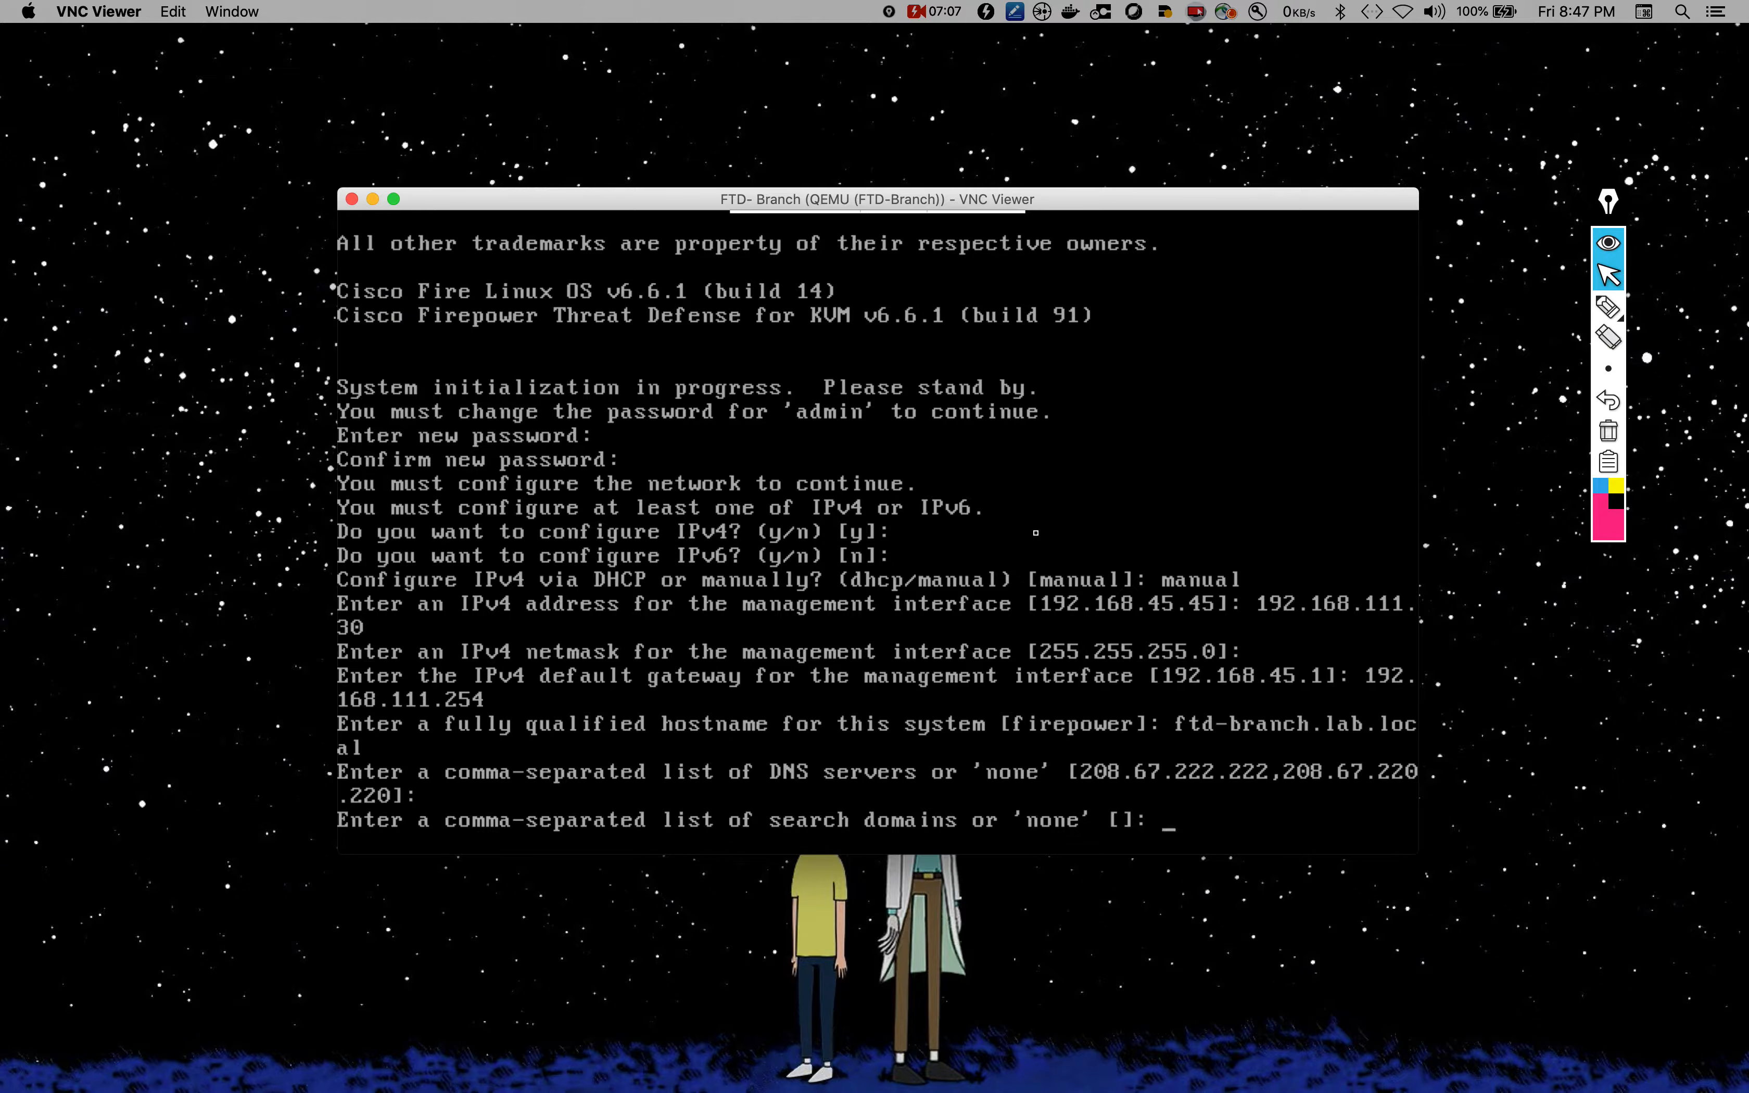
key("Return")
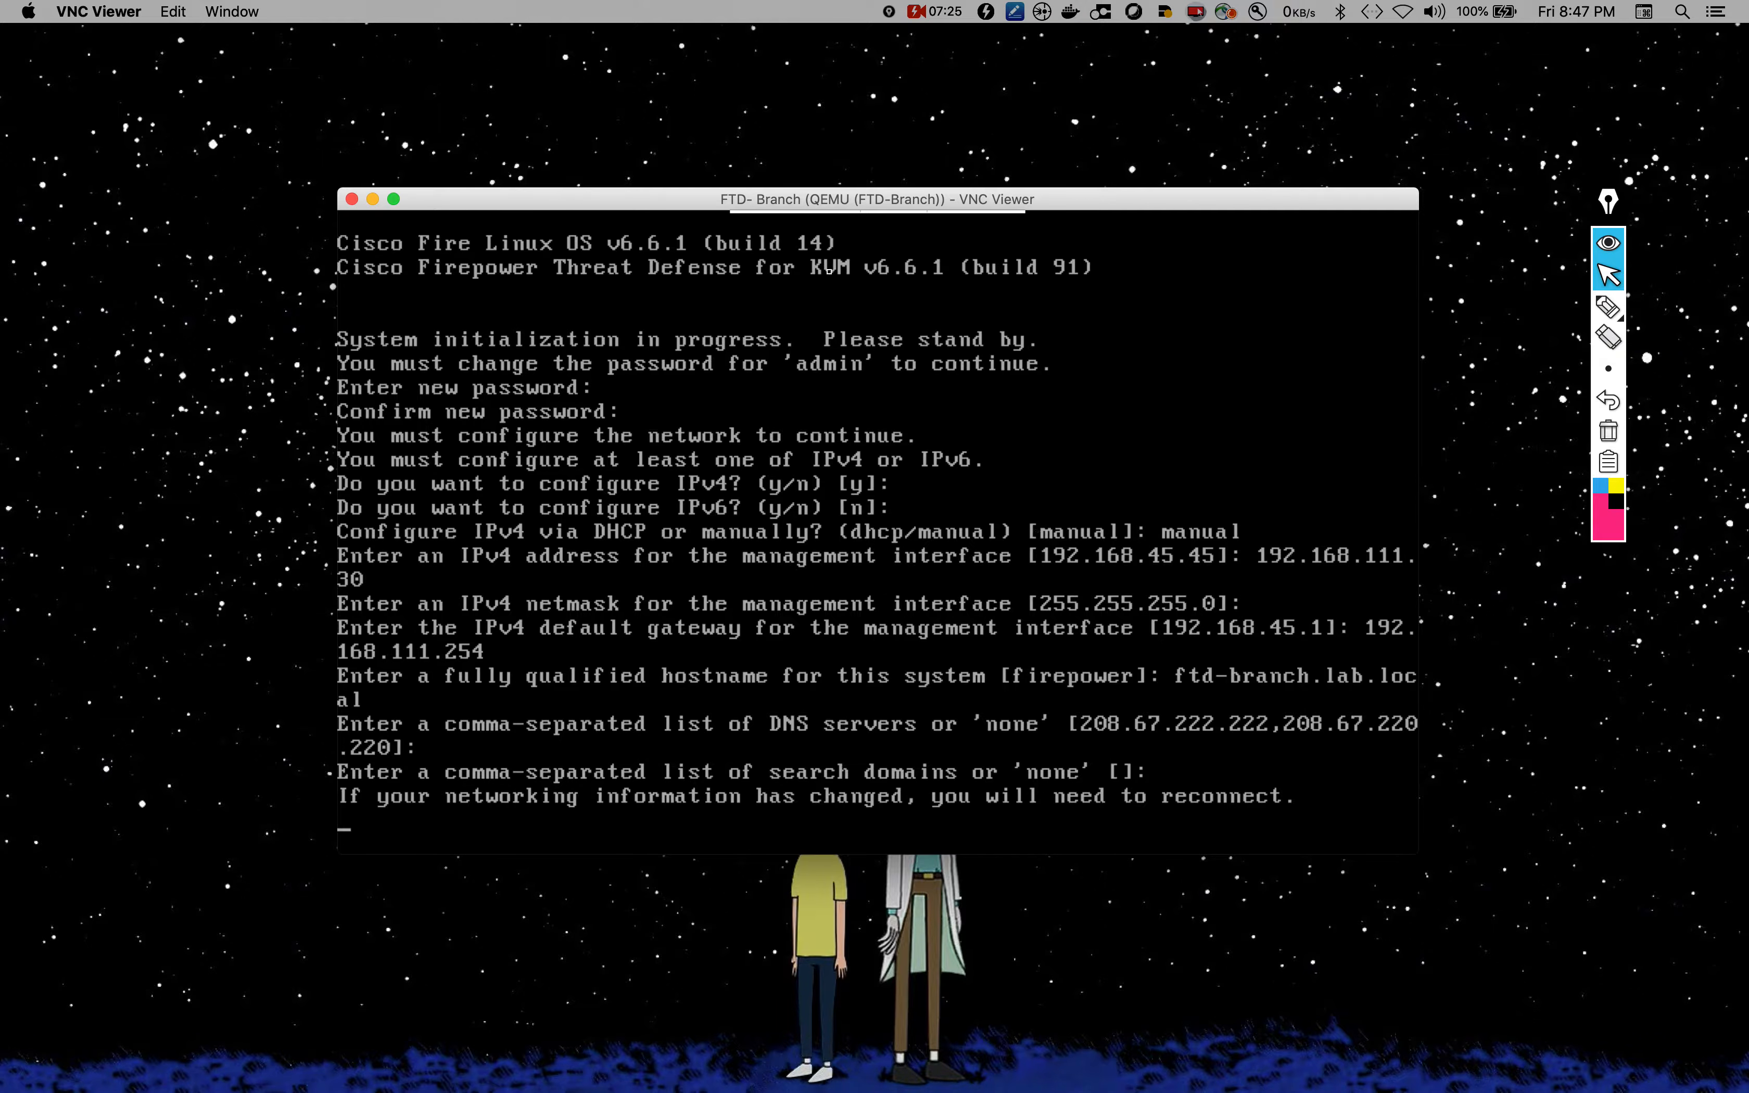
key("super+Tab")
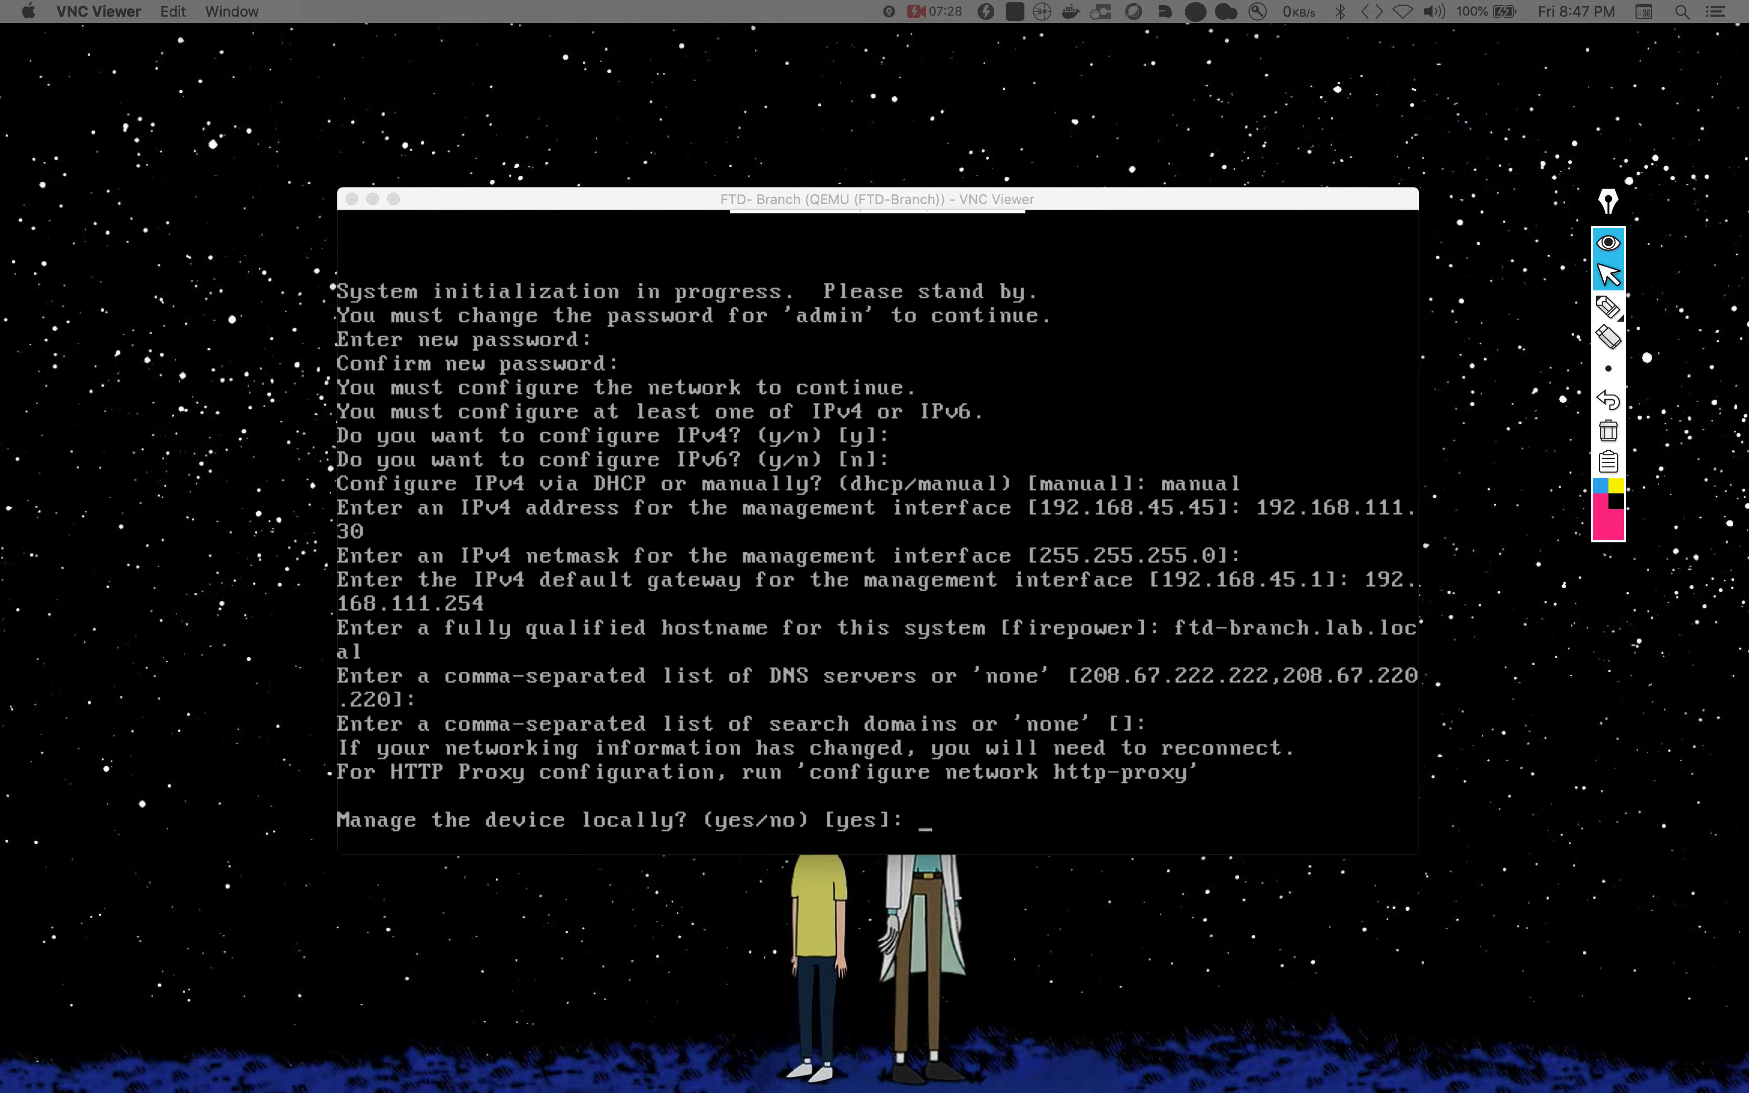
Step: Answer yes to local management and let firstboot configuration finish in routed mode
left_click(1109, 768)
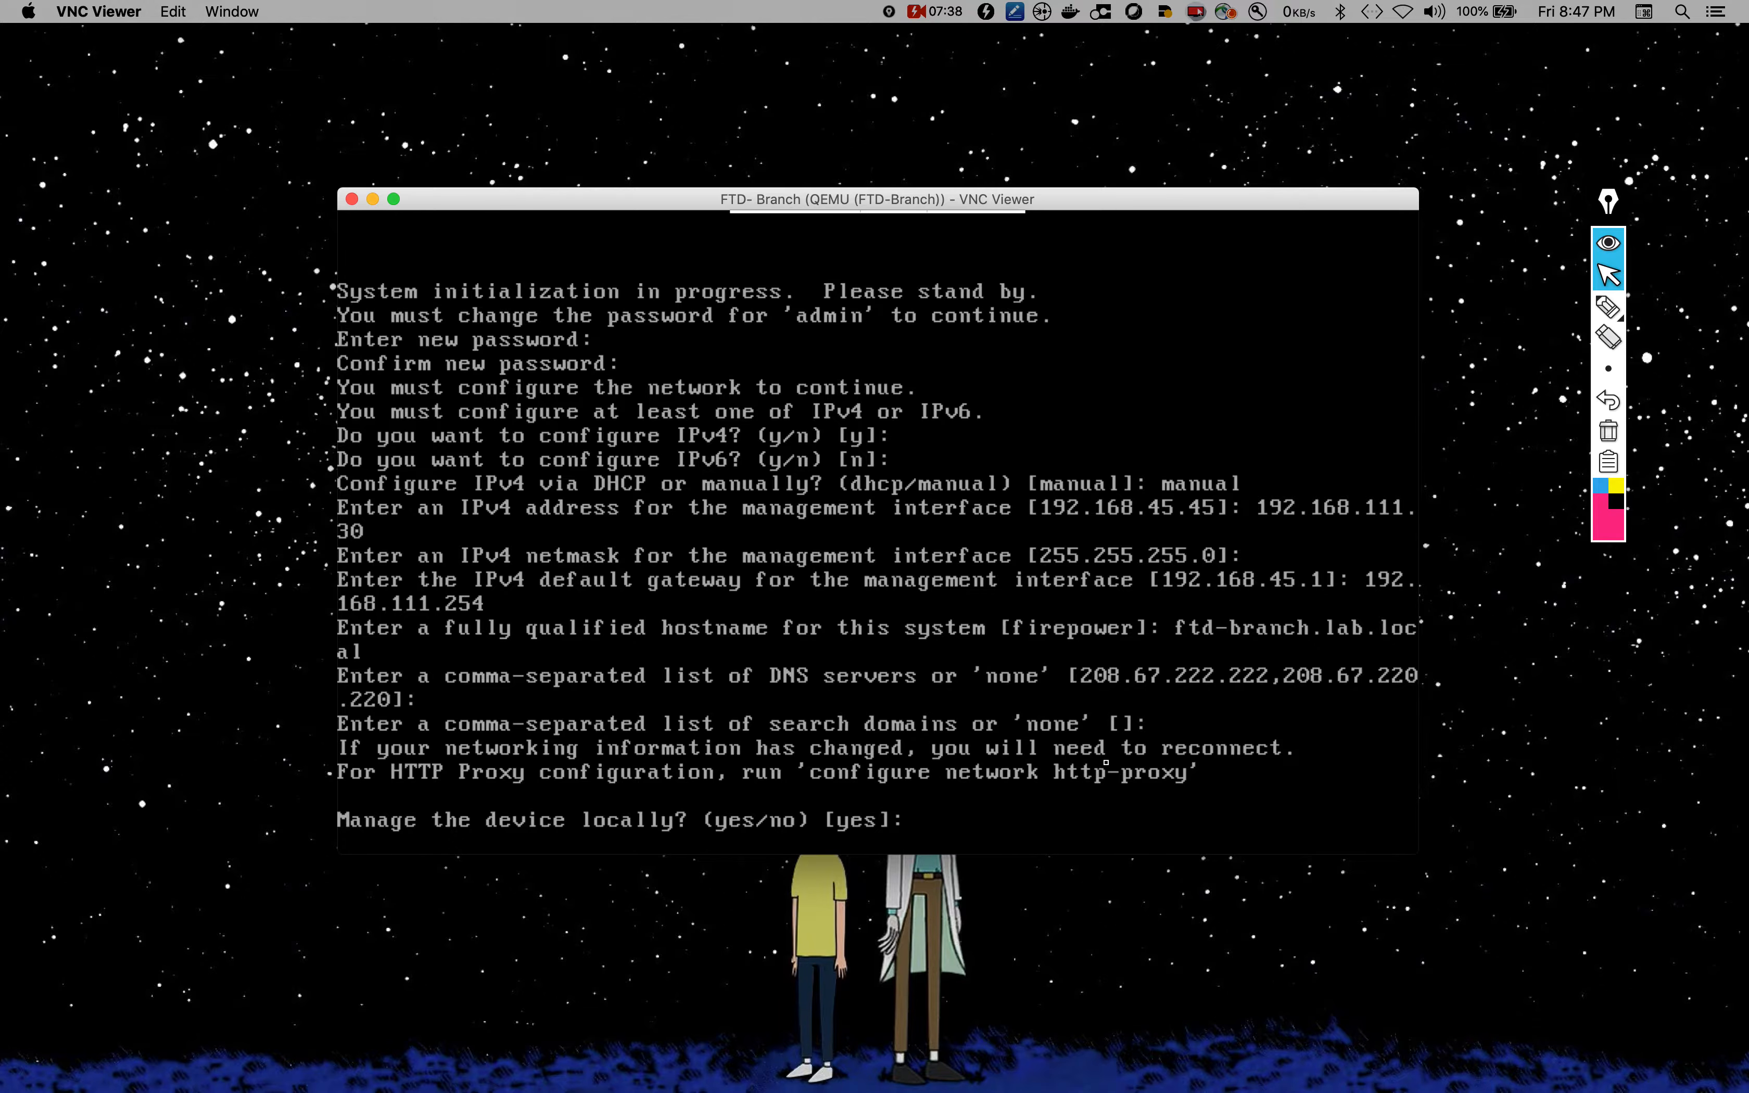
type("yes")
key("Return")
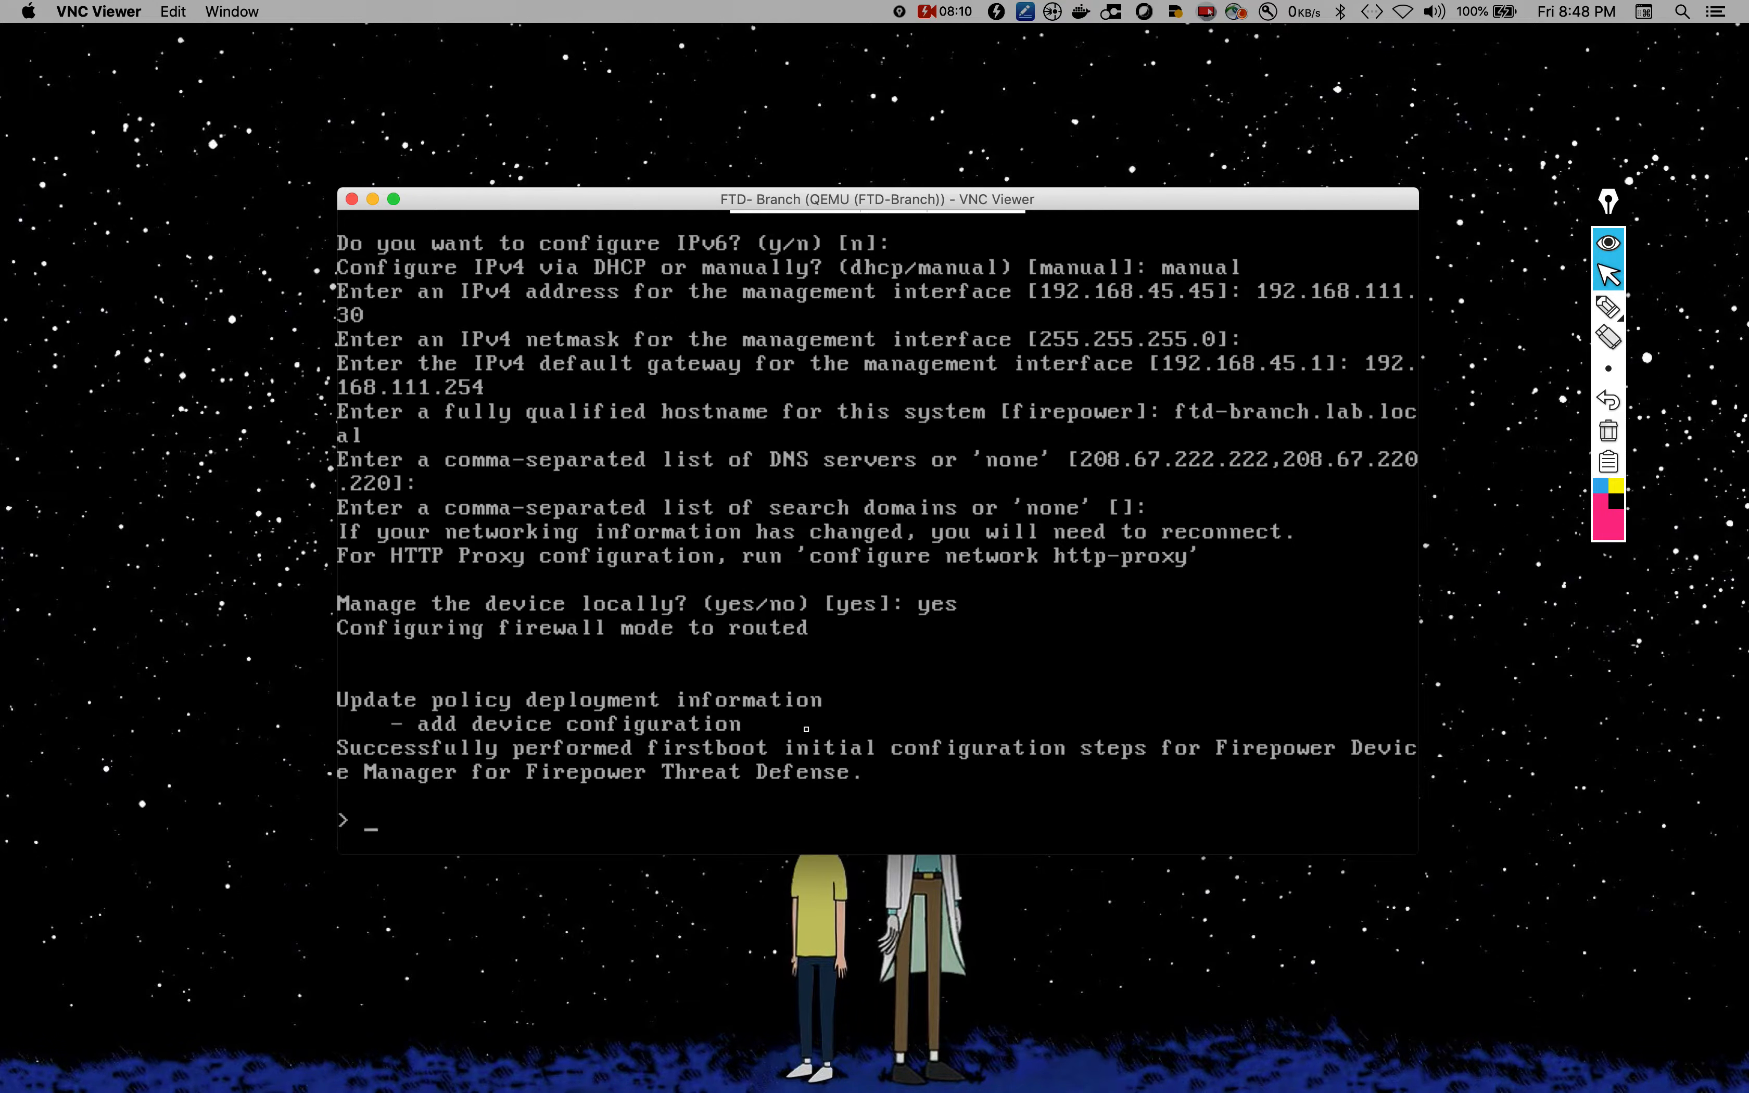
left_click(985, 992)
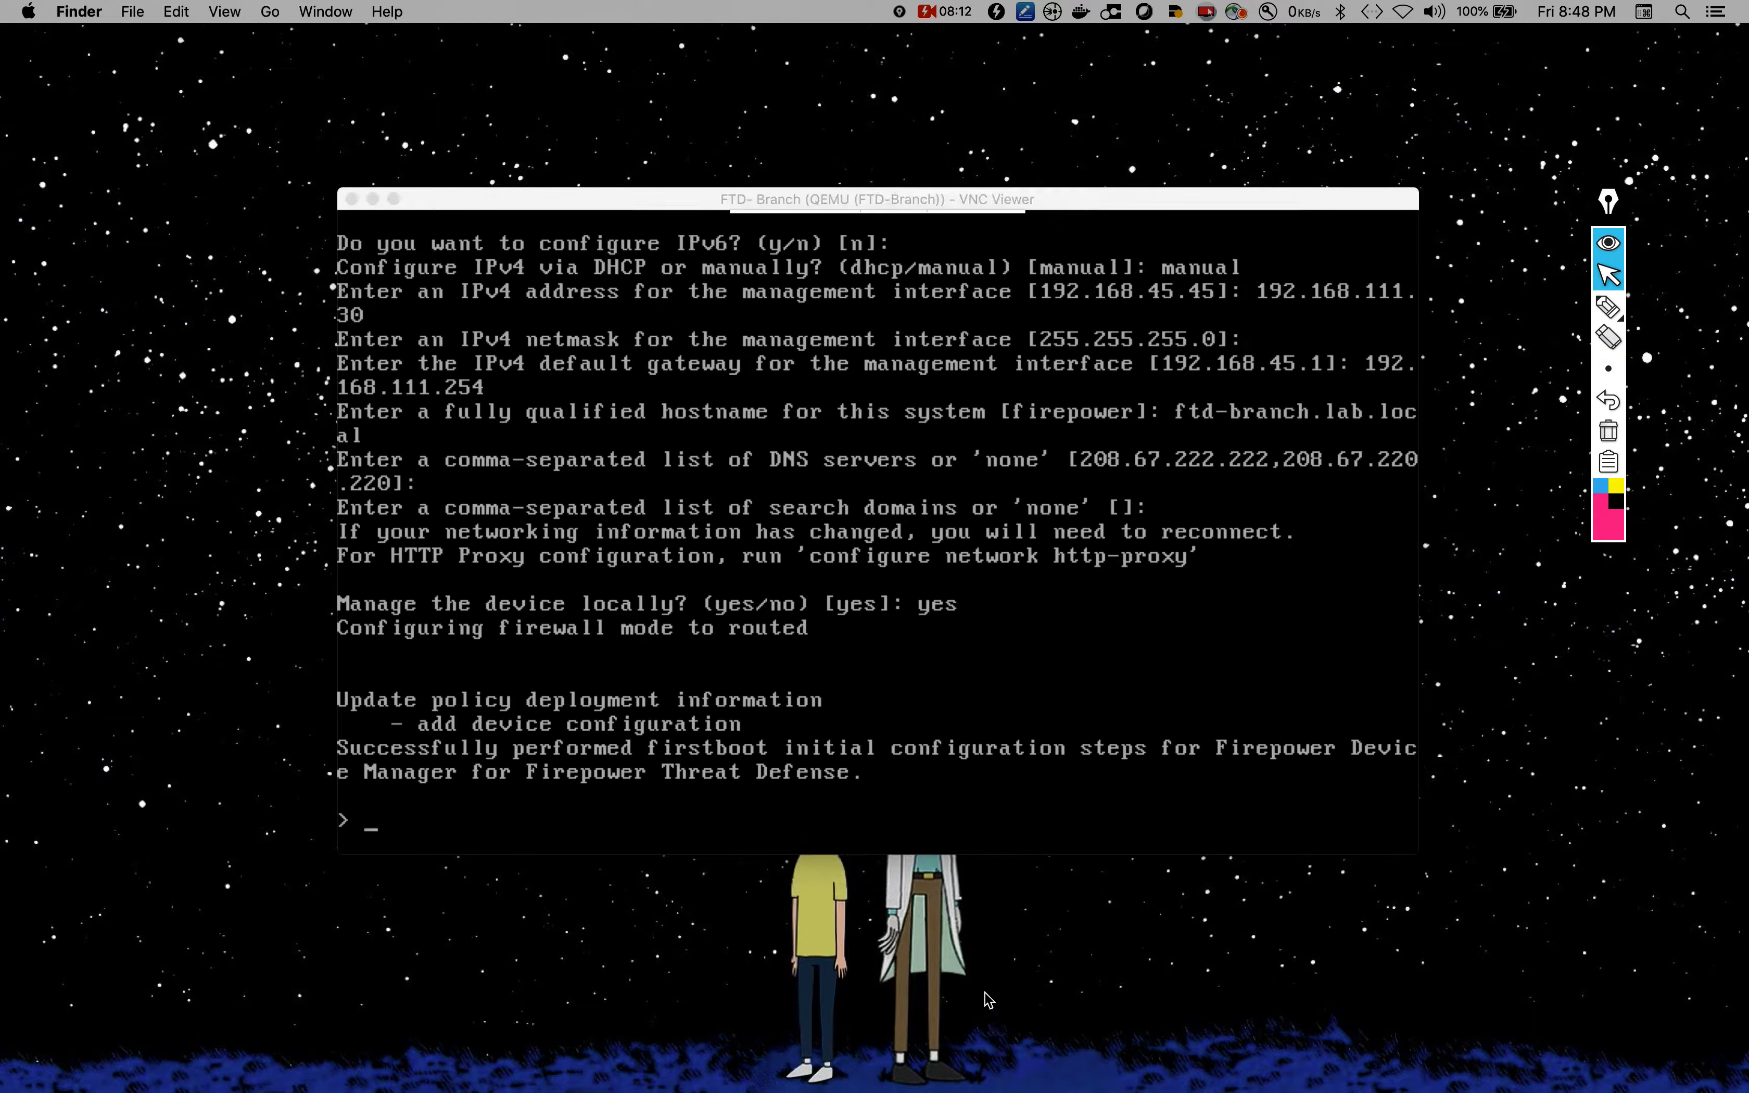
key("ctrl+Up")
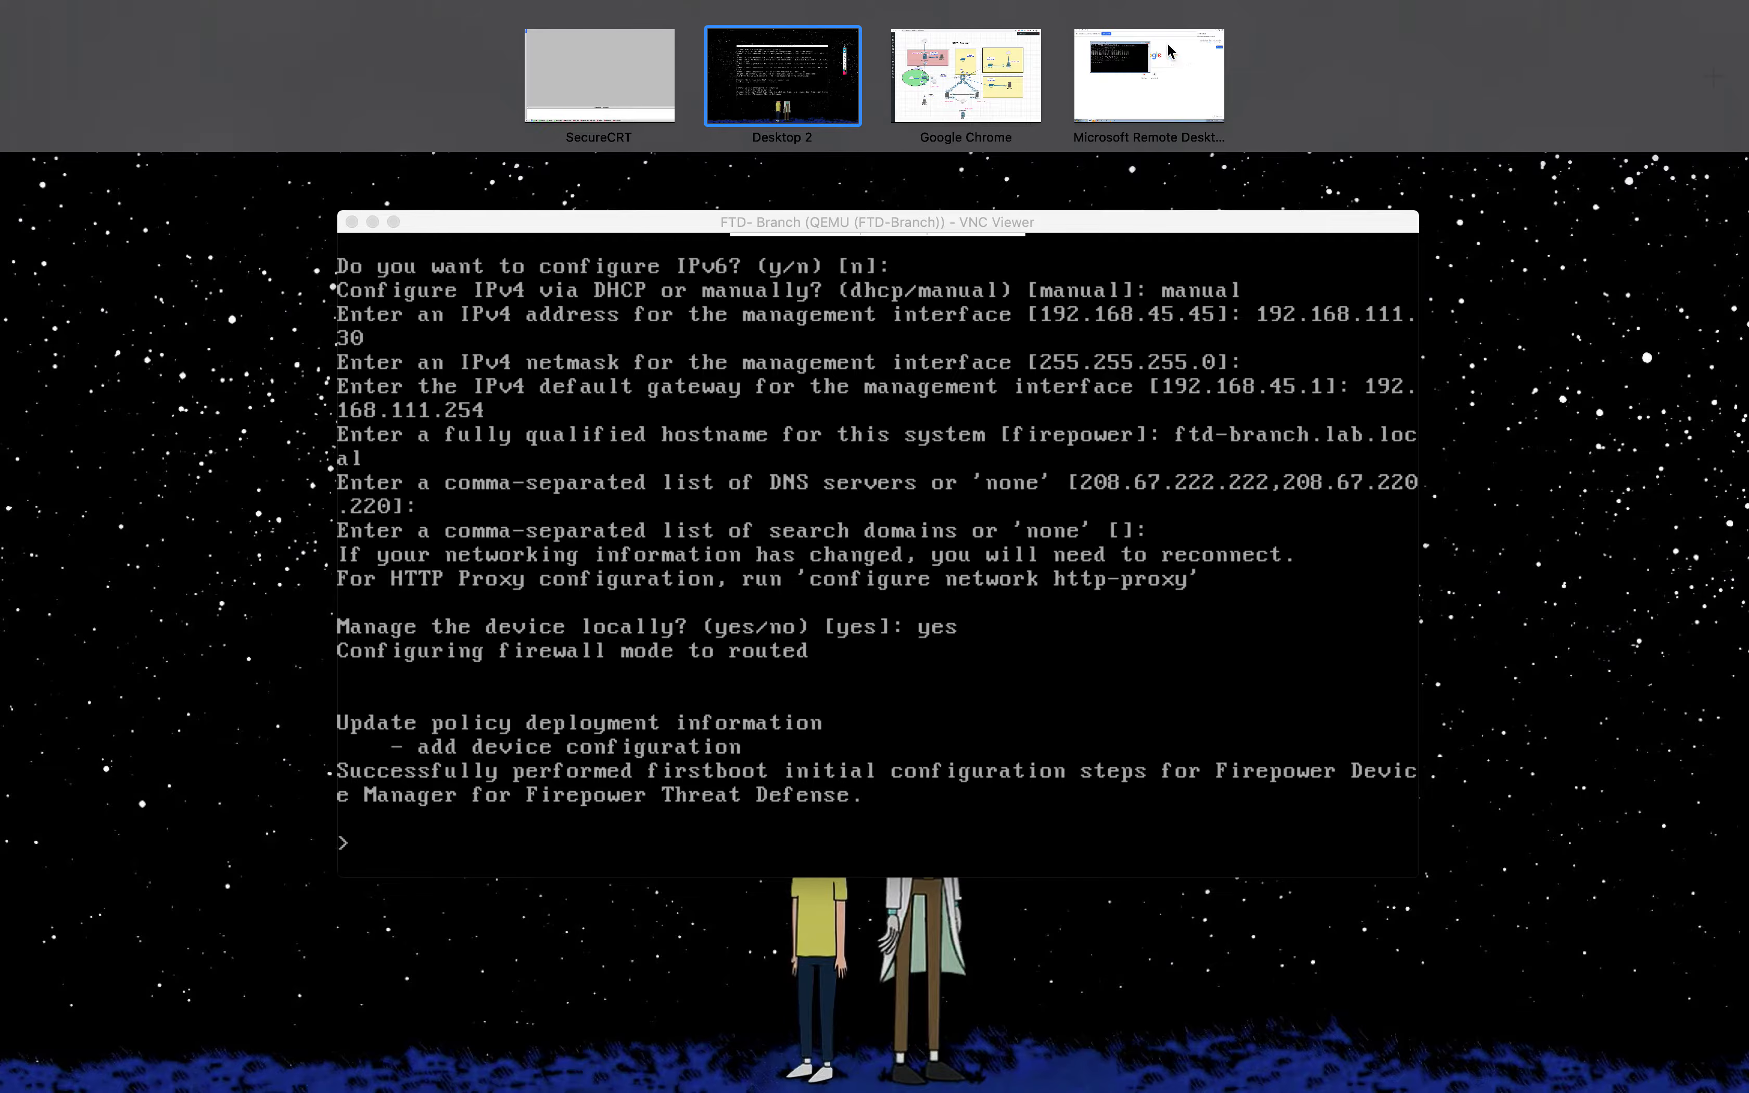
left_click(1161, 77)
left_click(260, 54)
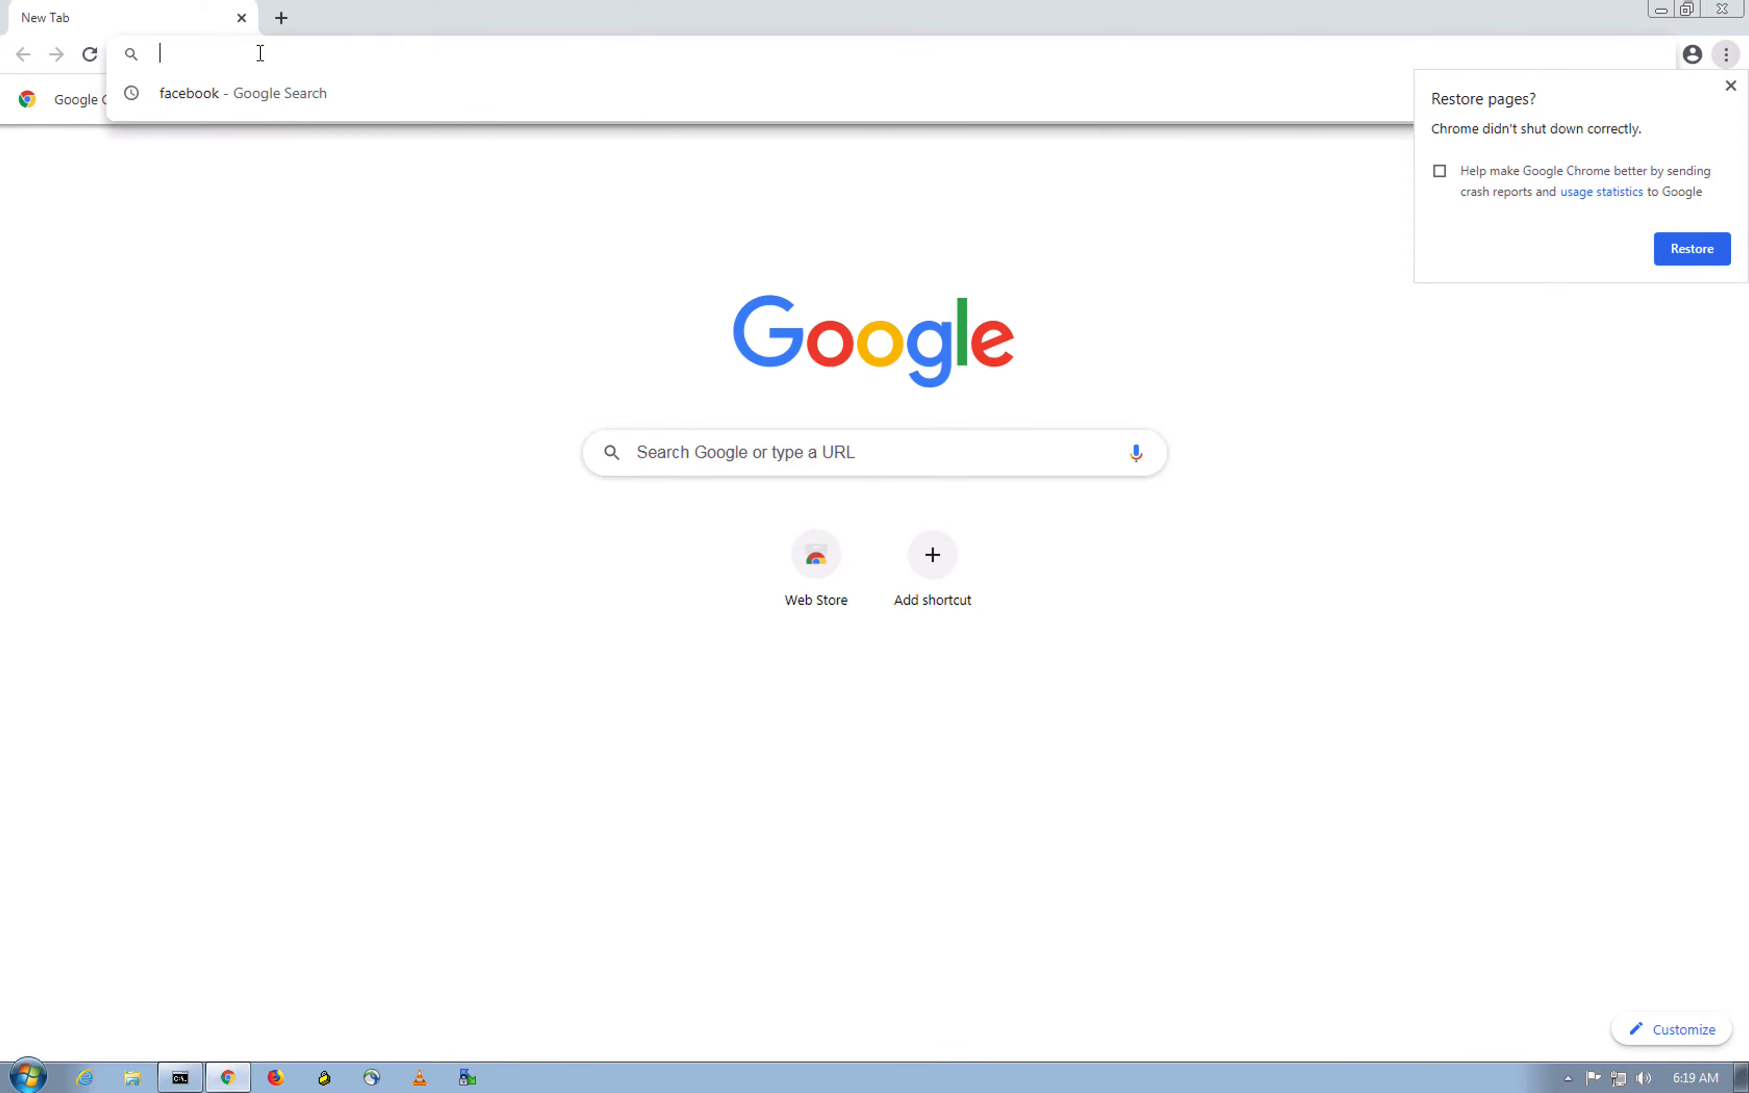
type("https://")
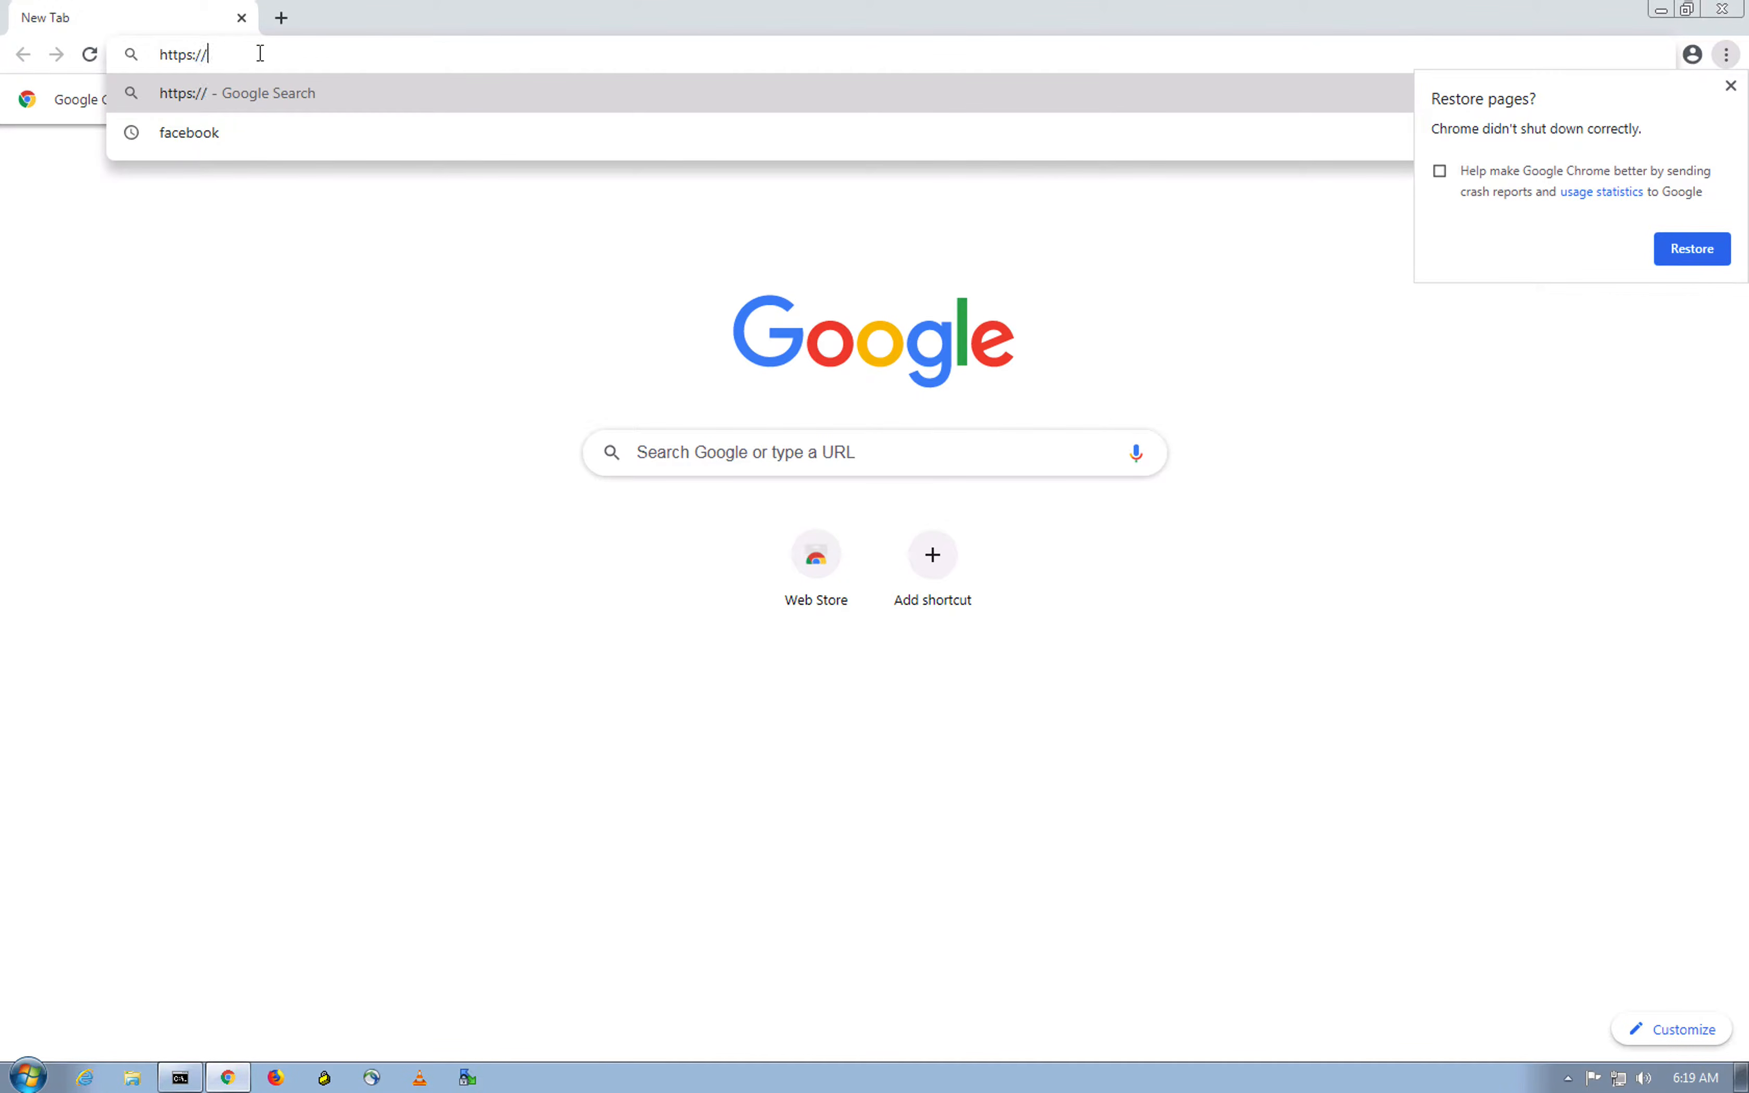
type("192.168")
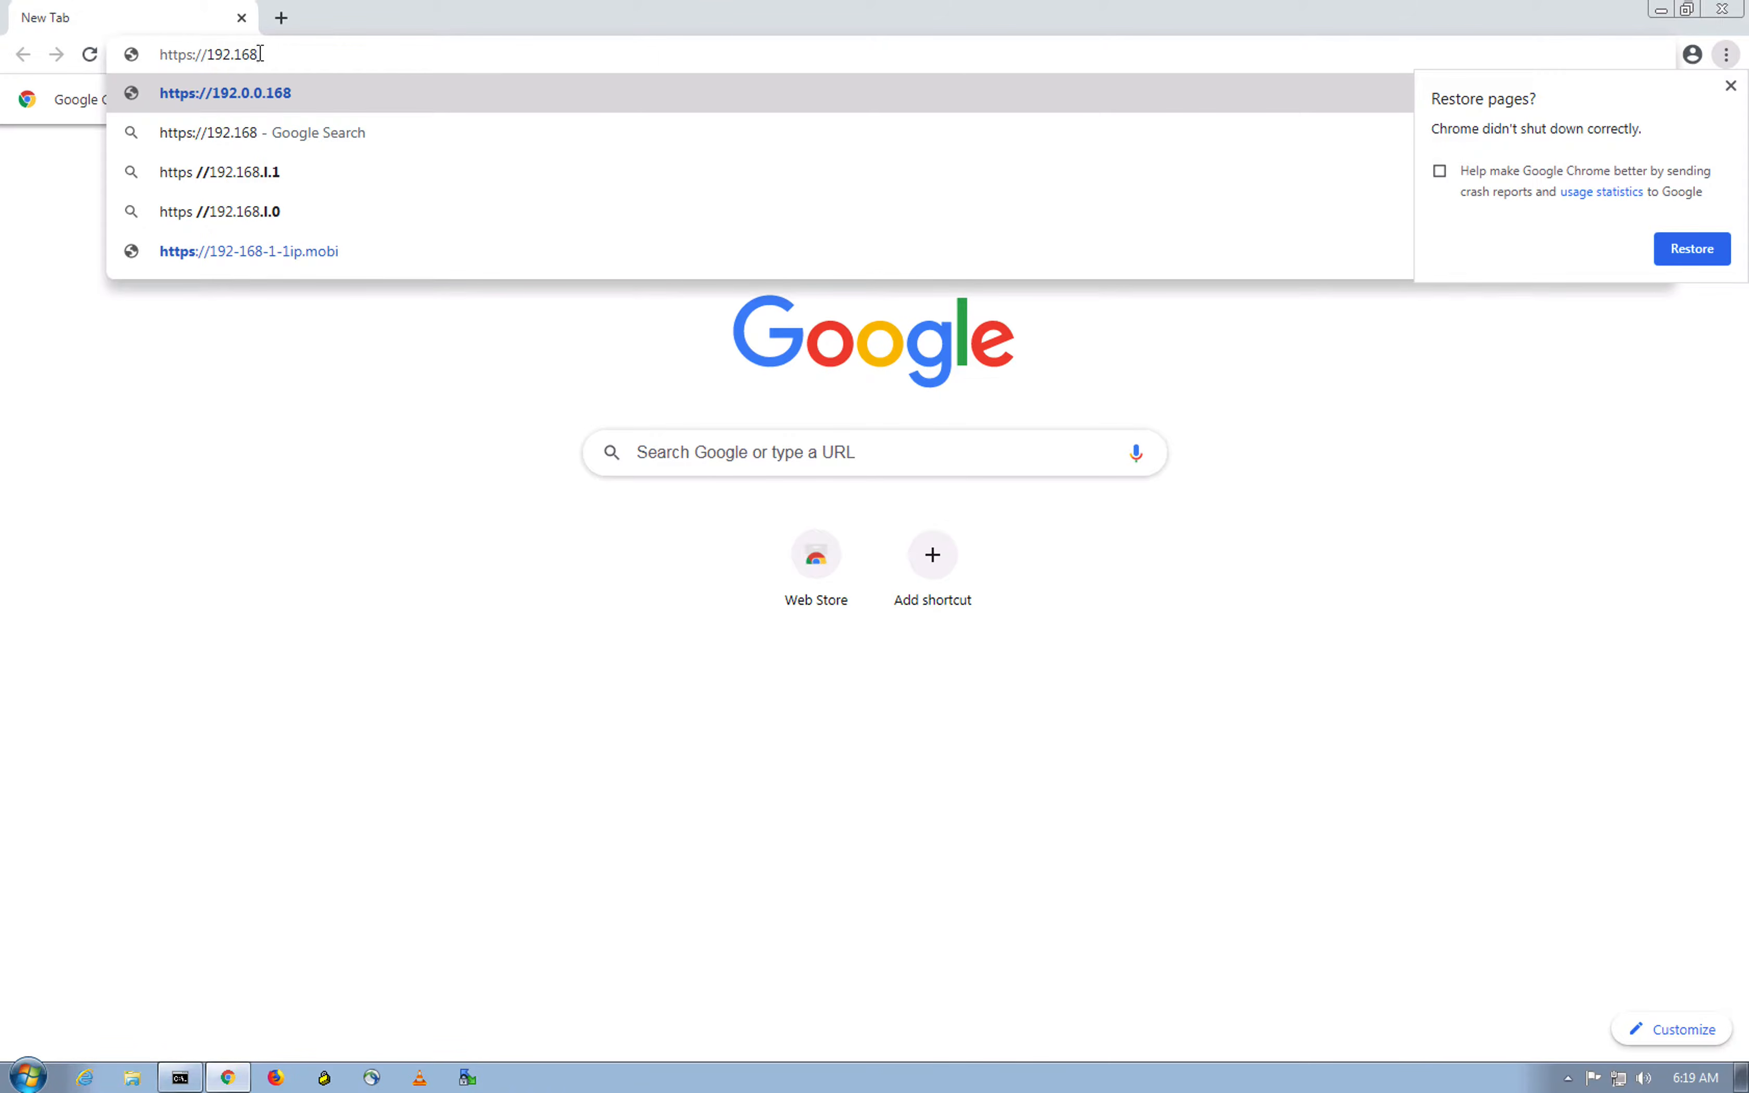
type(".111")
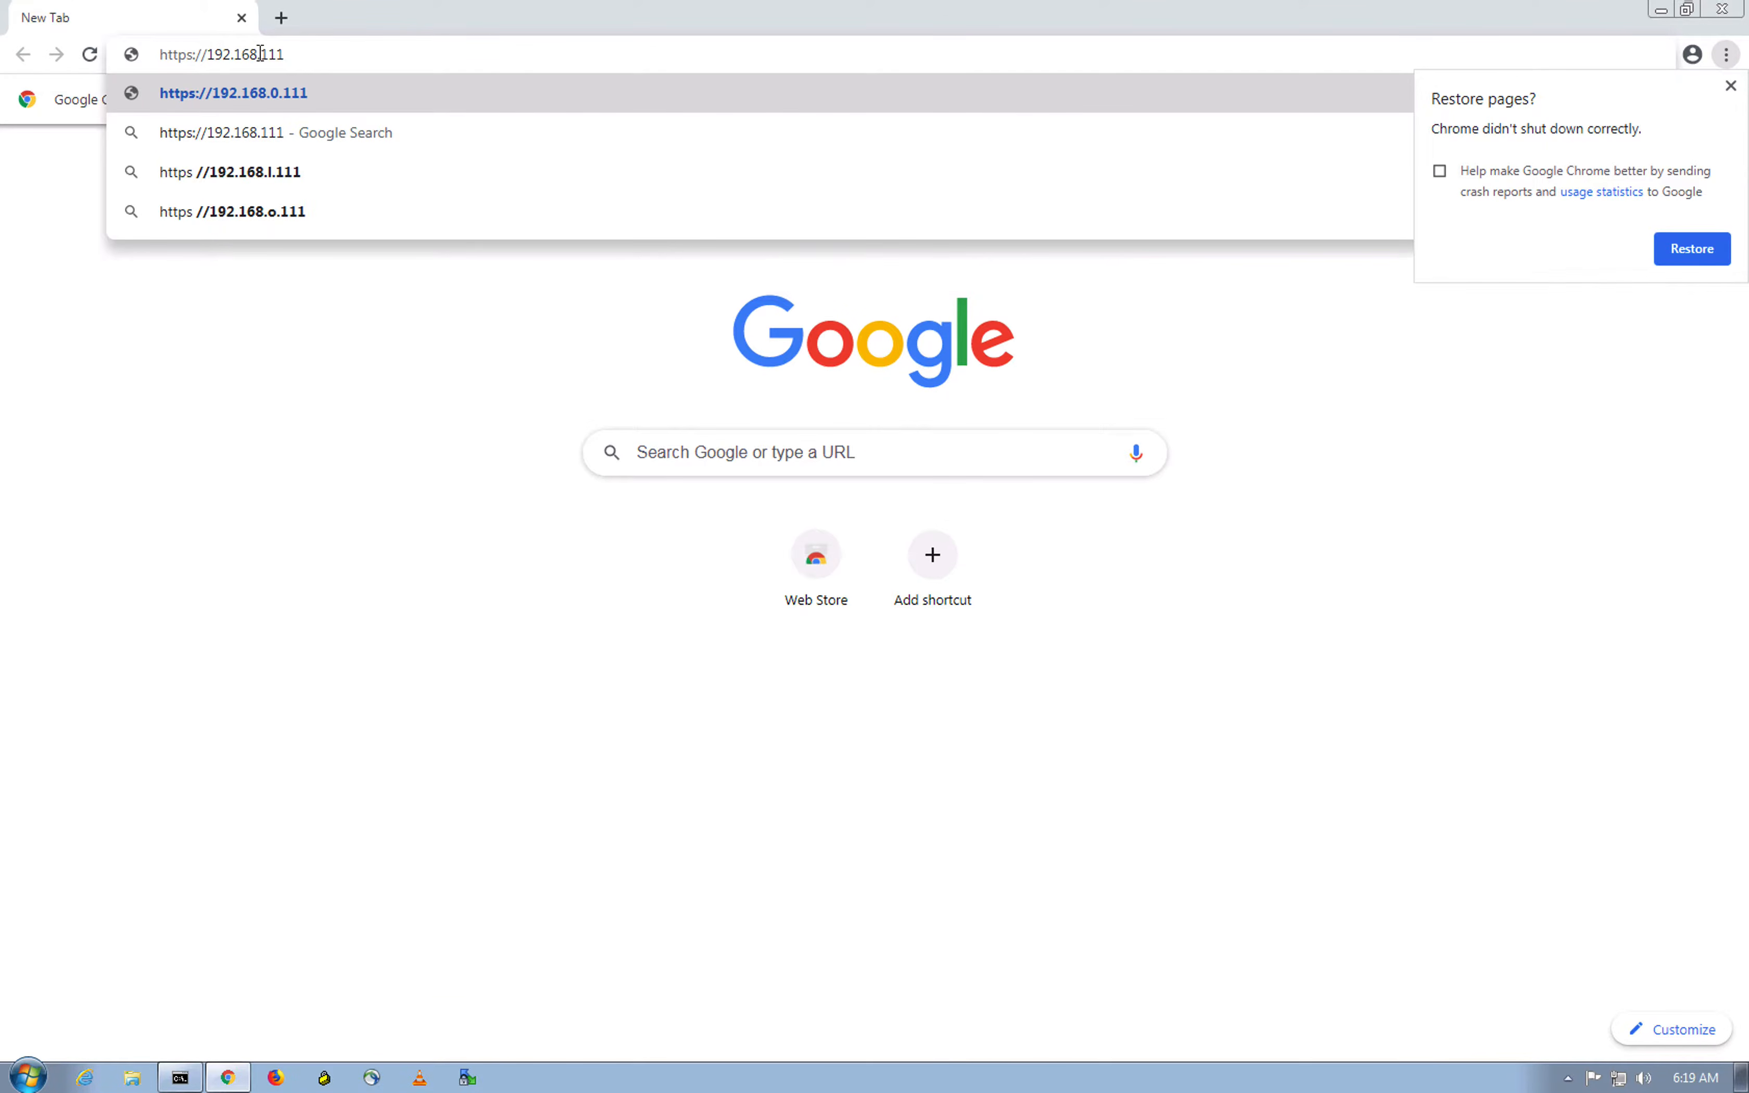
type(".30")
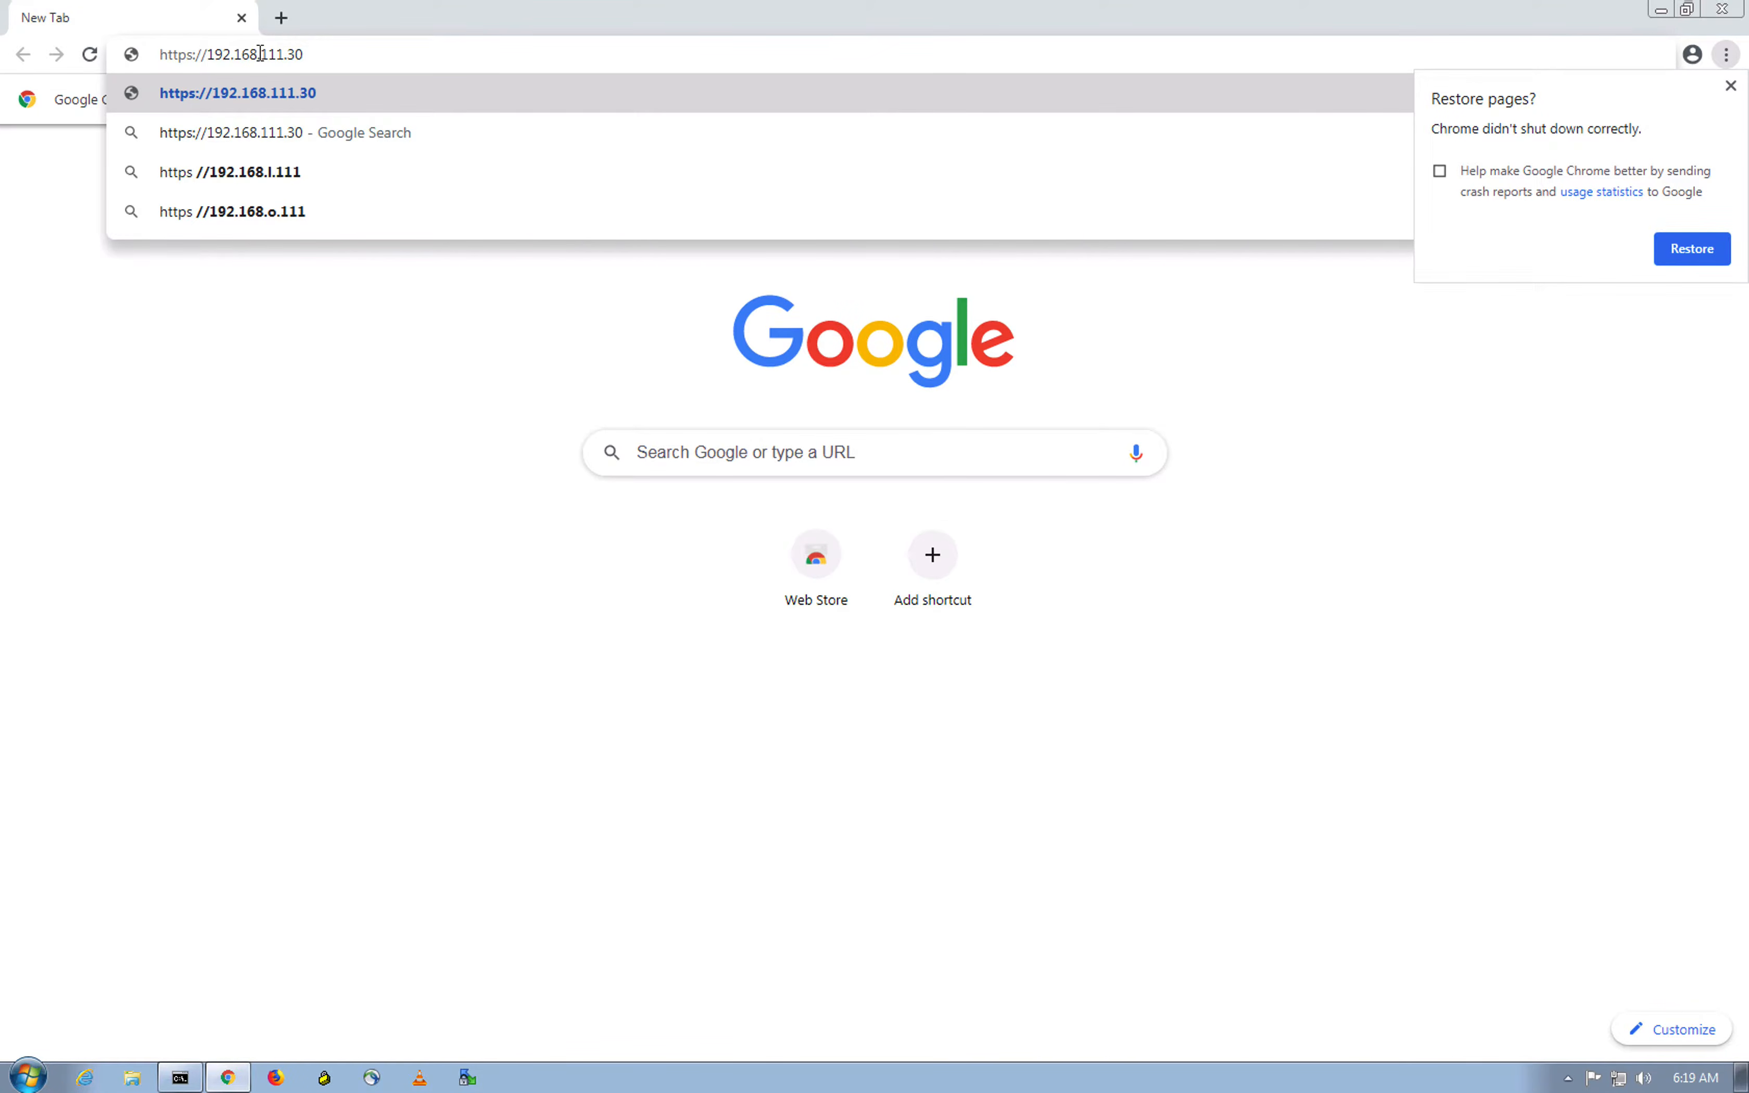
key("Return")
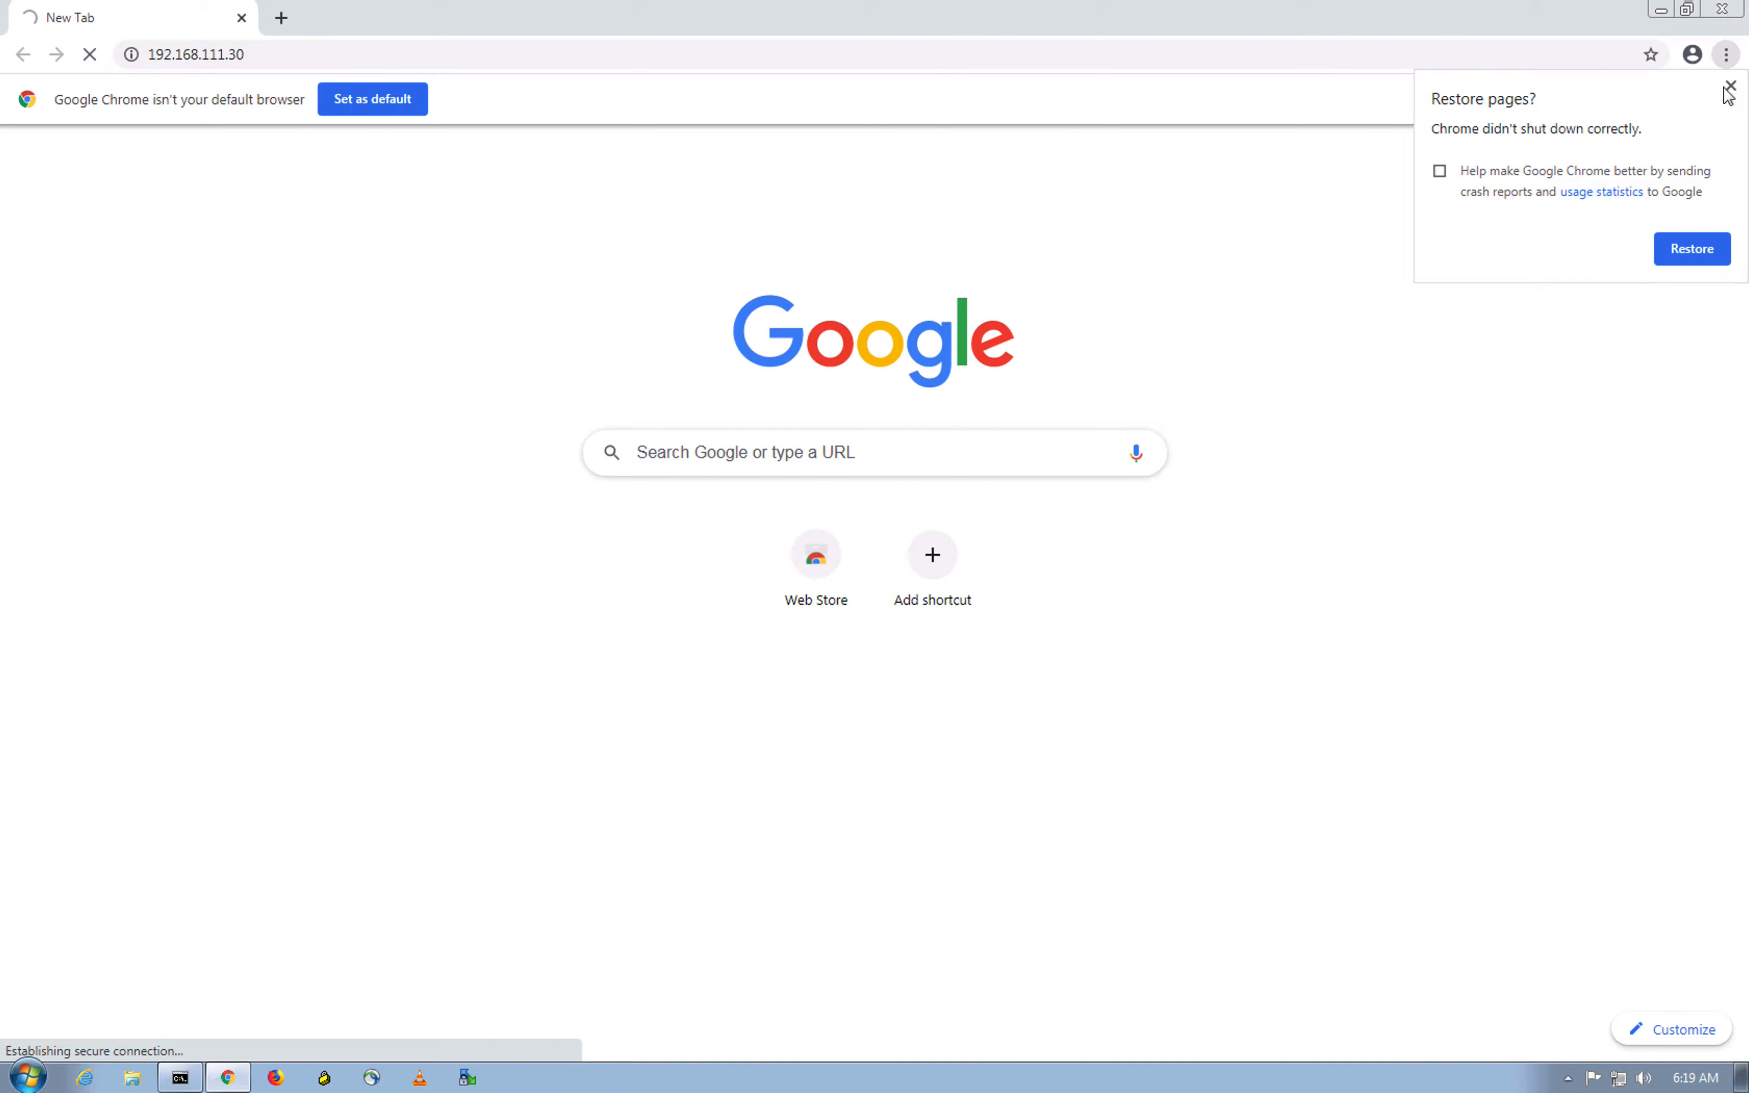
left_click(1573, 399)
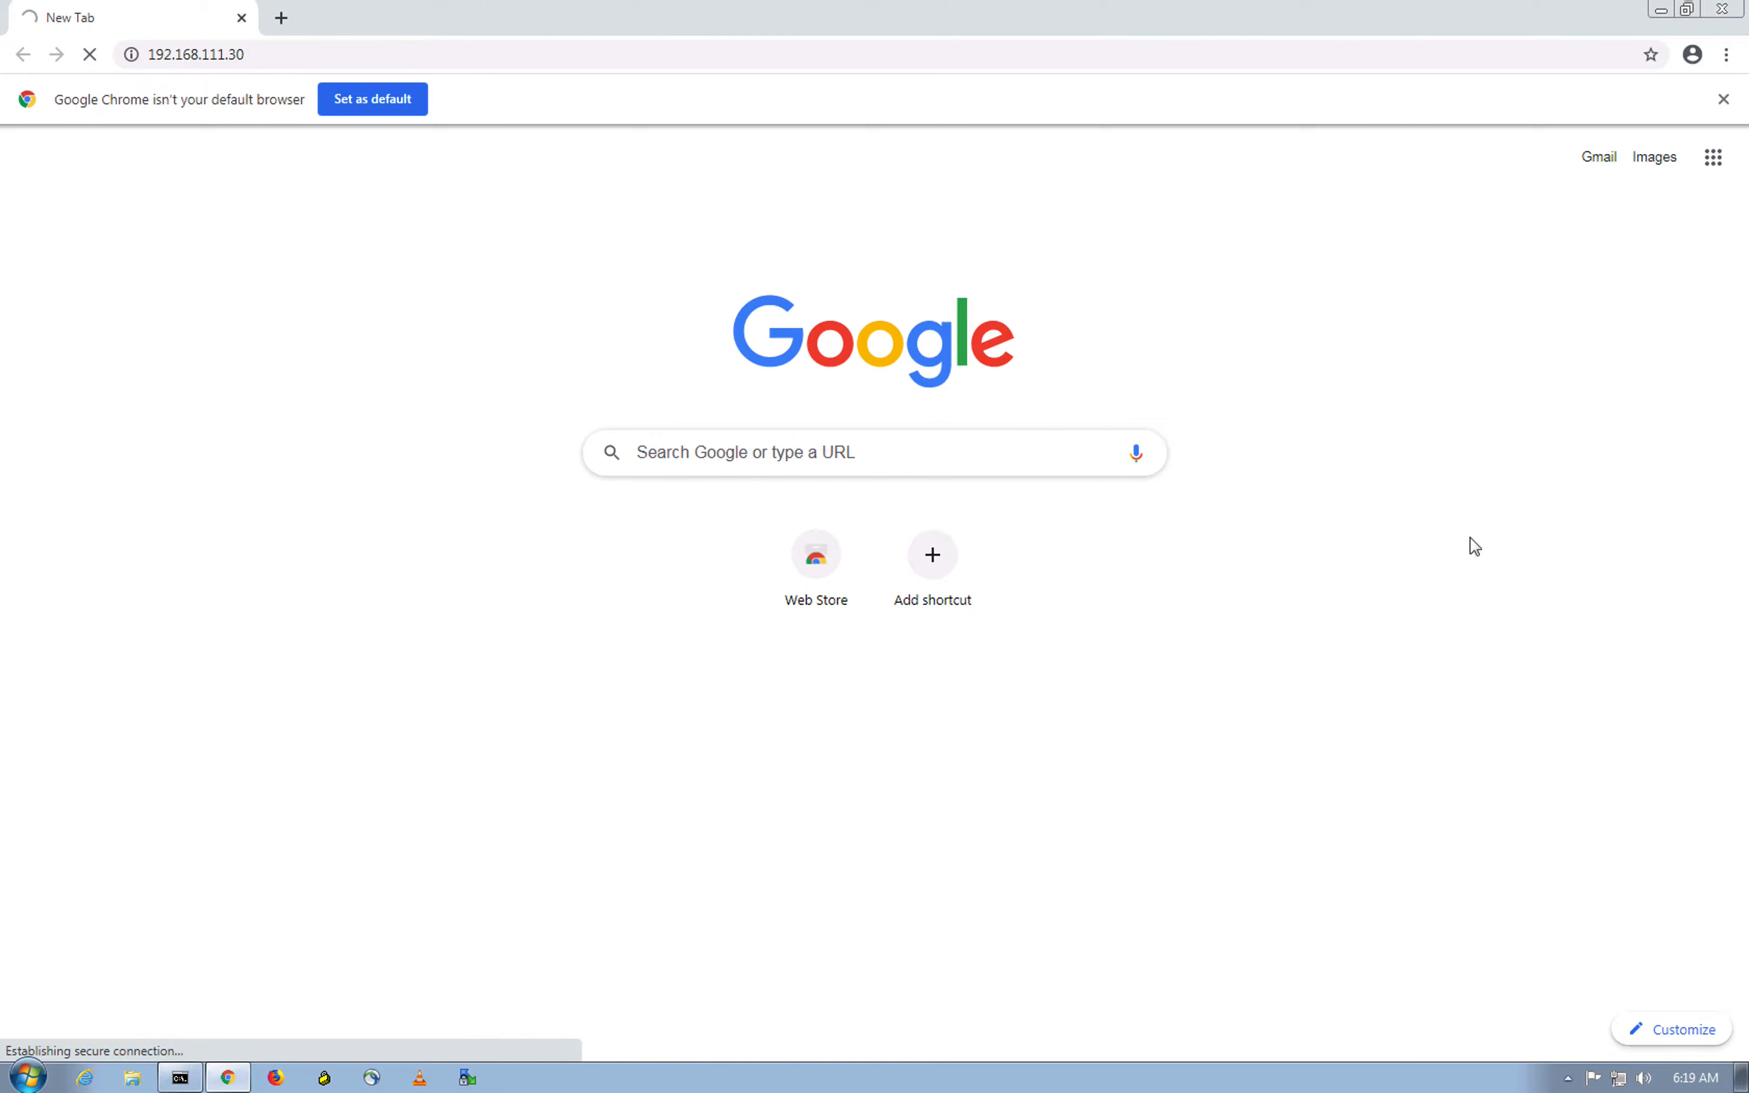
Step: Check the FTD-Branch console, then return to the Windows VM and dismiss the default-browser notice
key("ctrl+Up")
left_click(1198, 489)
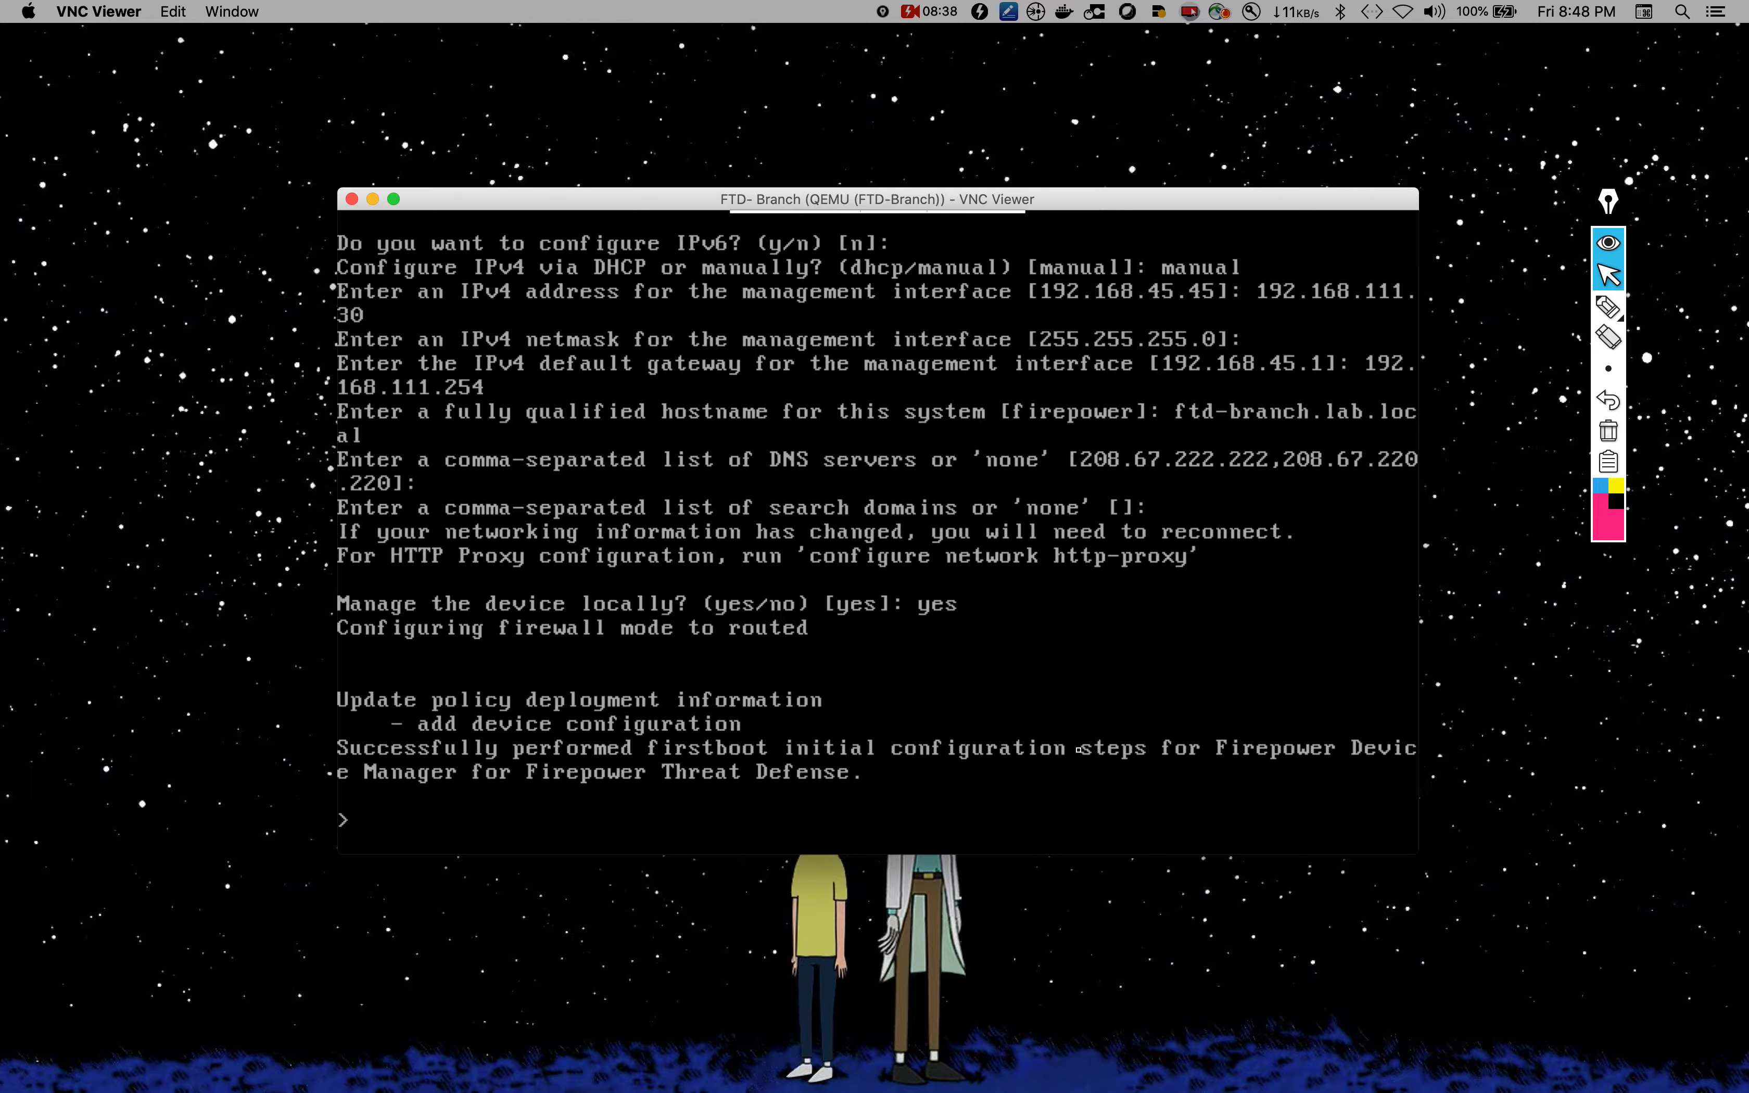
left_click(811, 937)
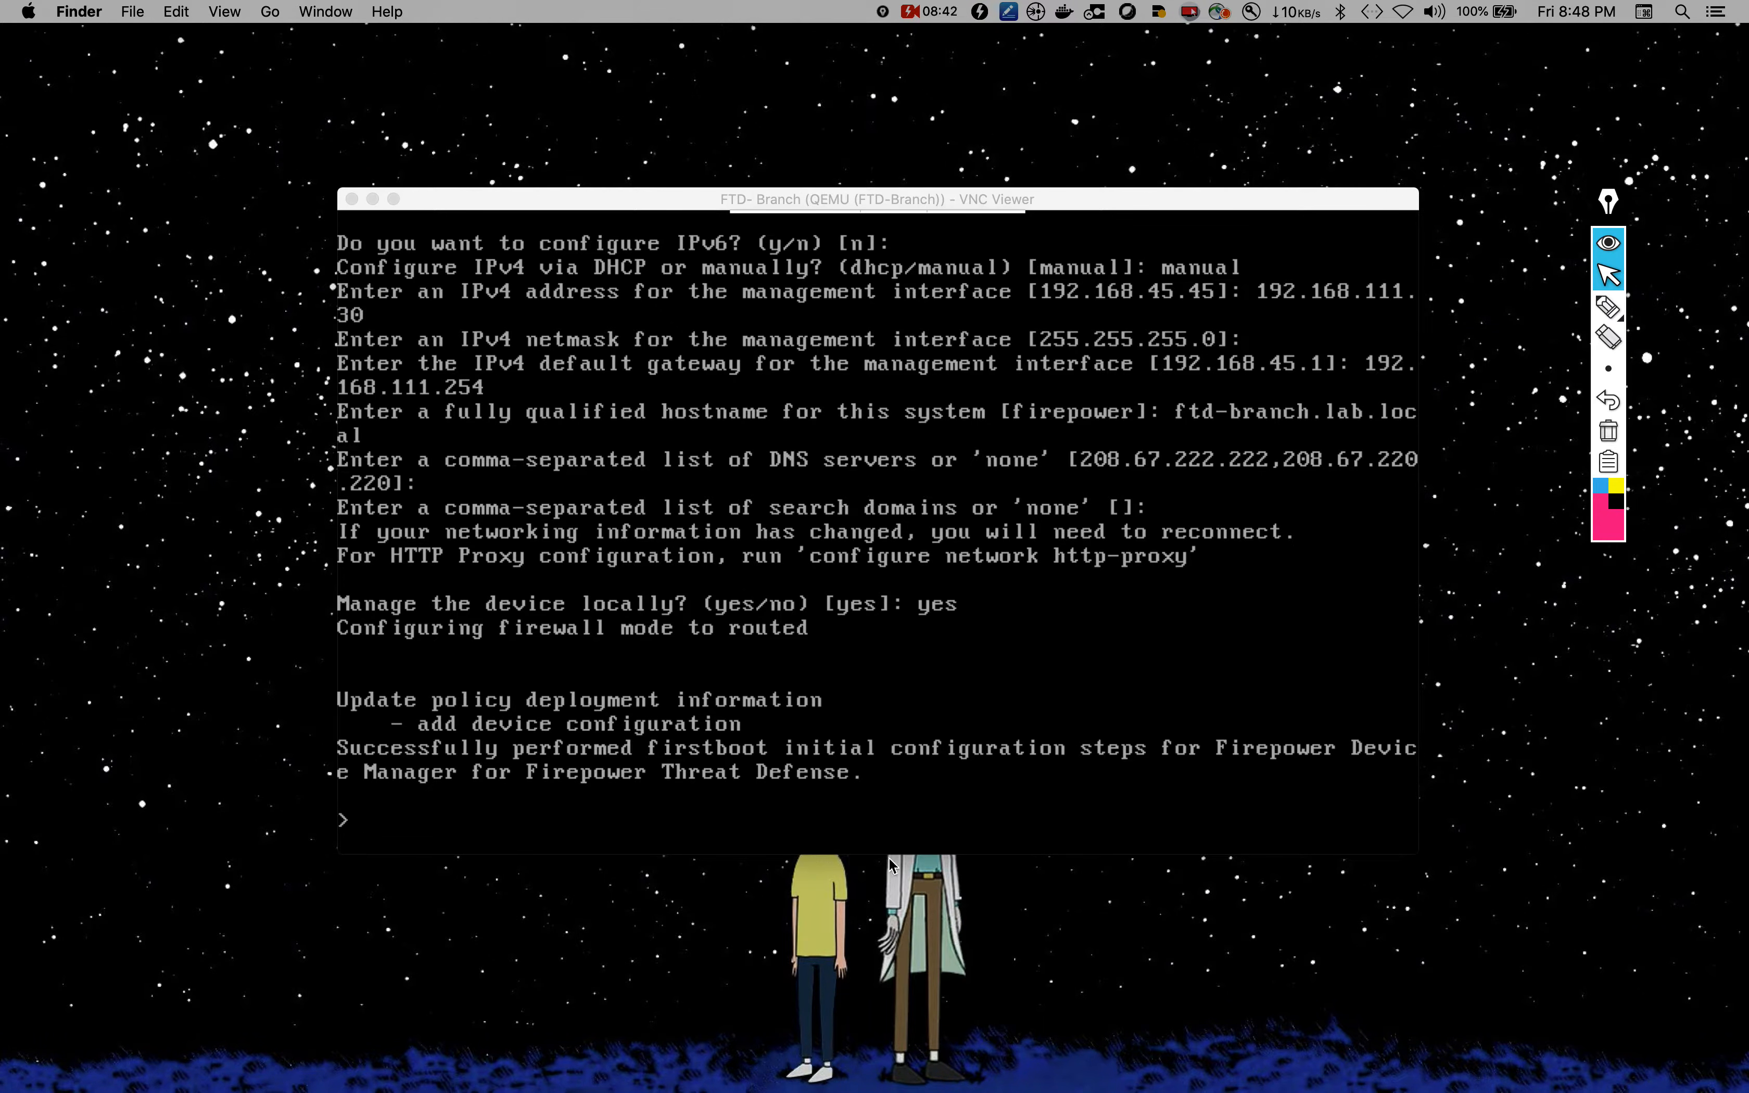
key("ctrl+Up")
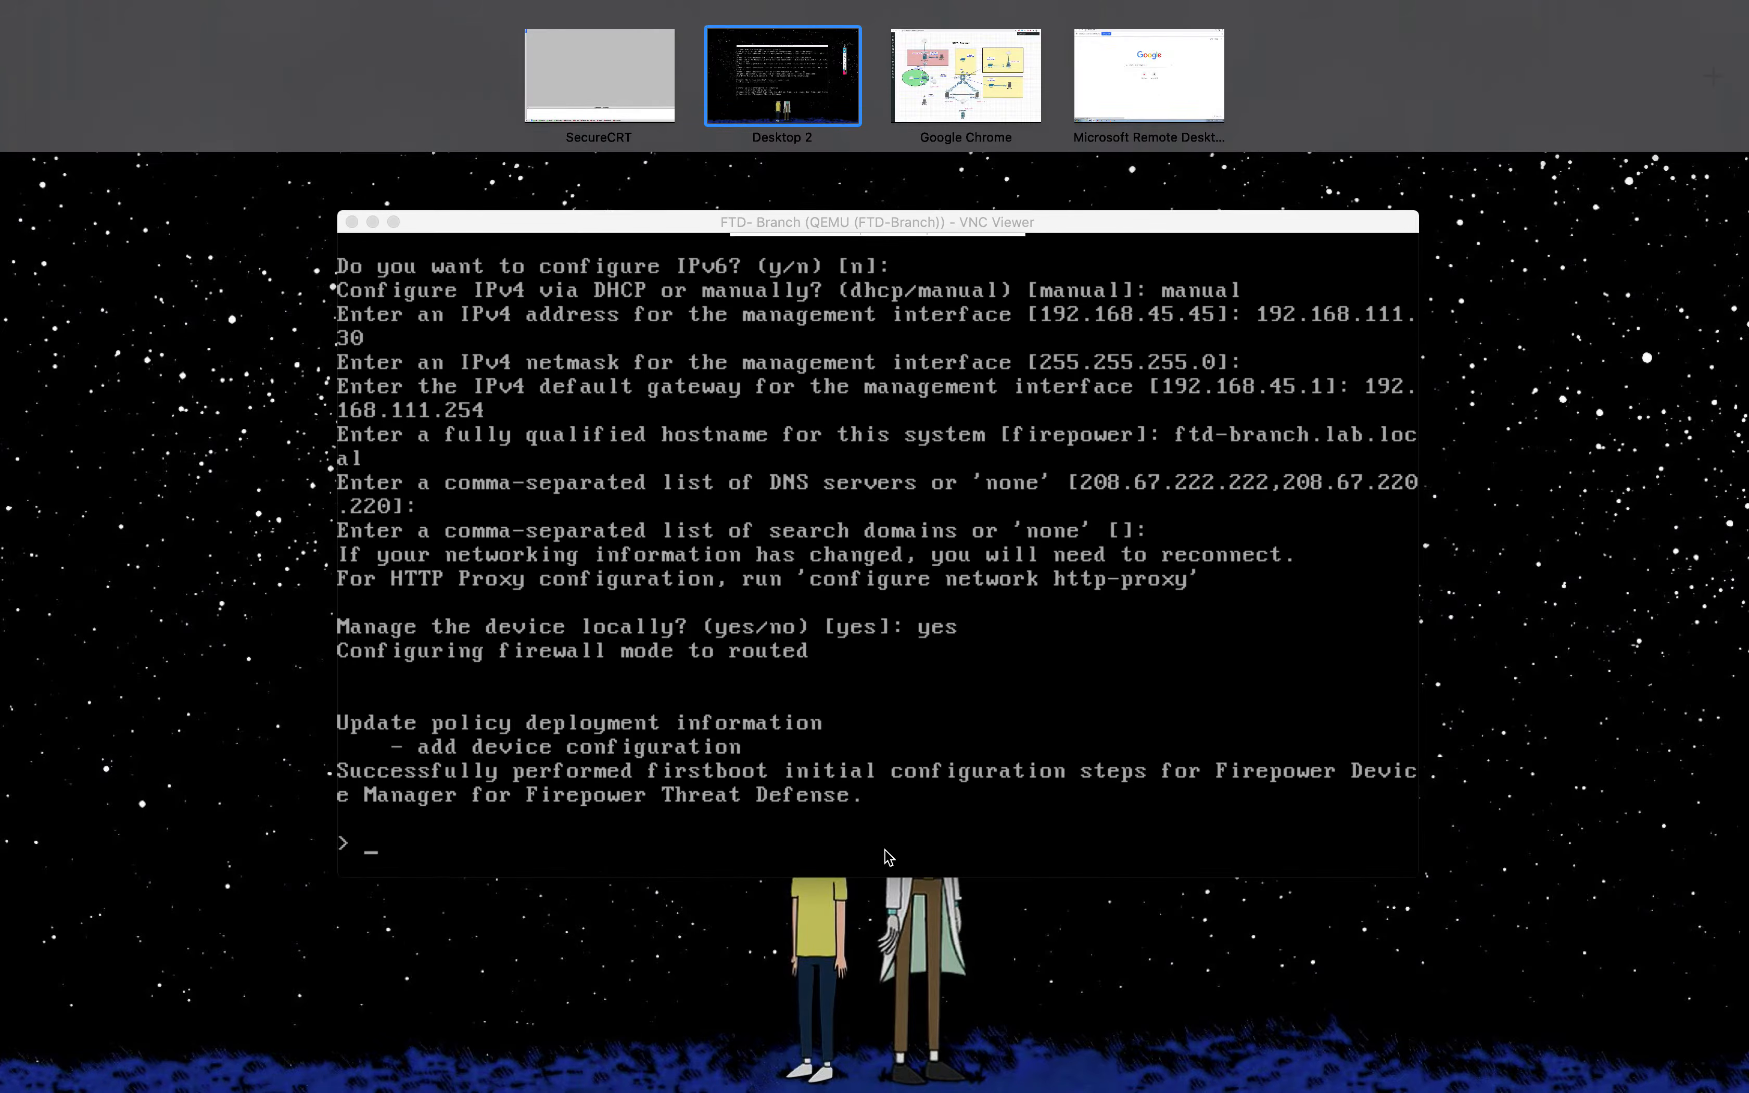
left_click(1098, 58)
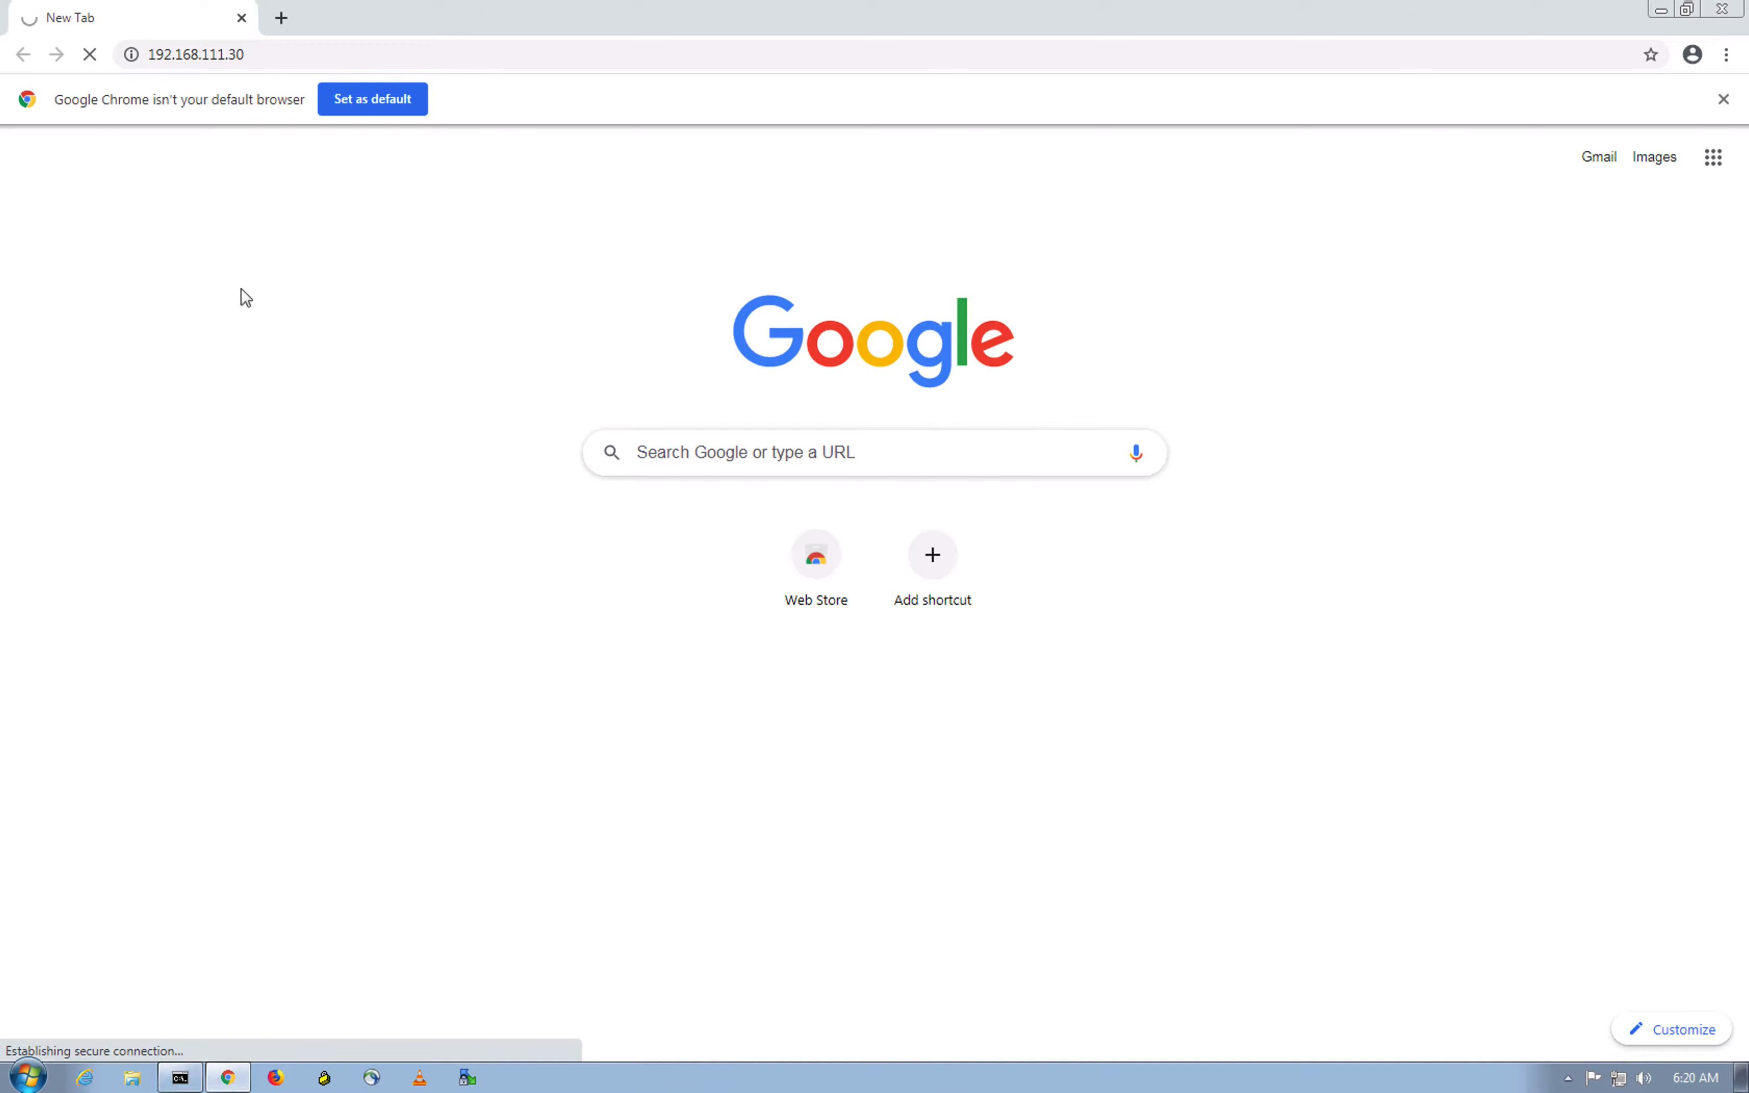
left_click(1723, 99)
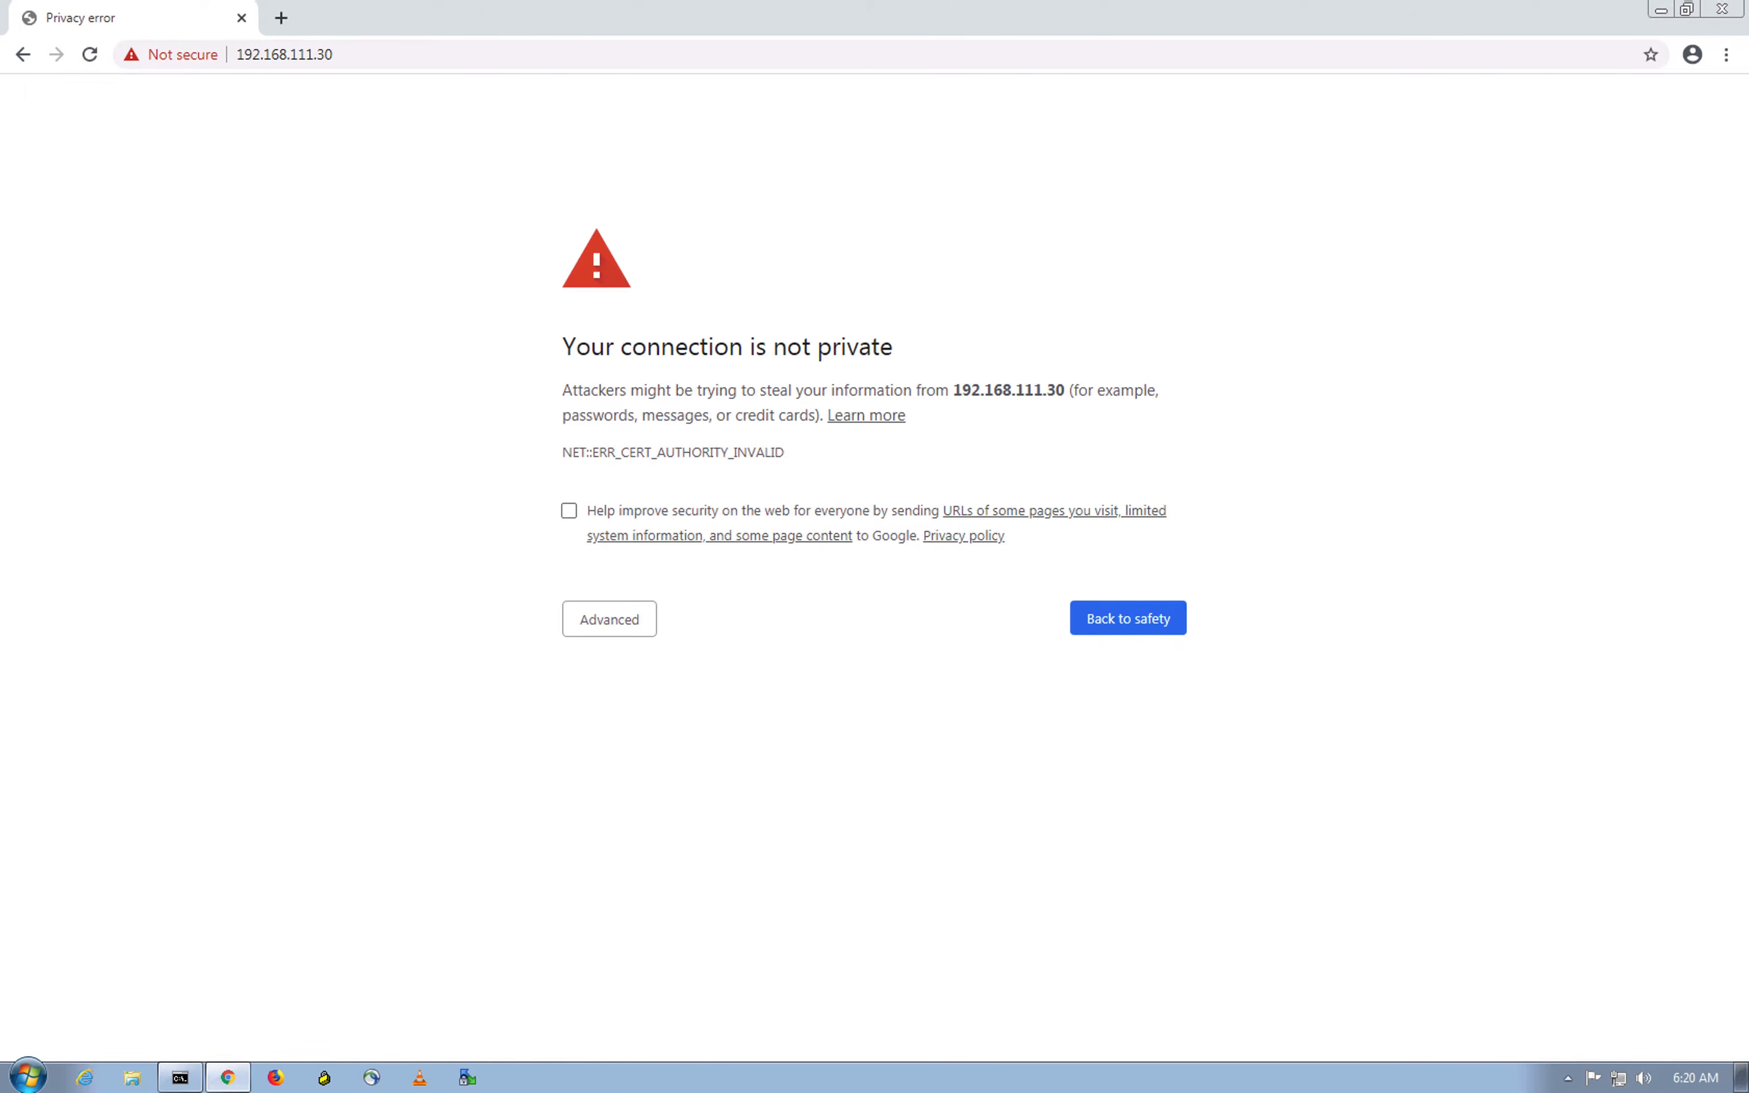
left_click(963, 908)
Step: Add and confirm a security exception for 192.168.111.30's self-signed certificate
left_click(382, 54)
key("ctrl+a")
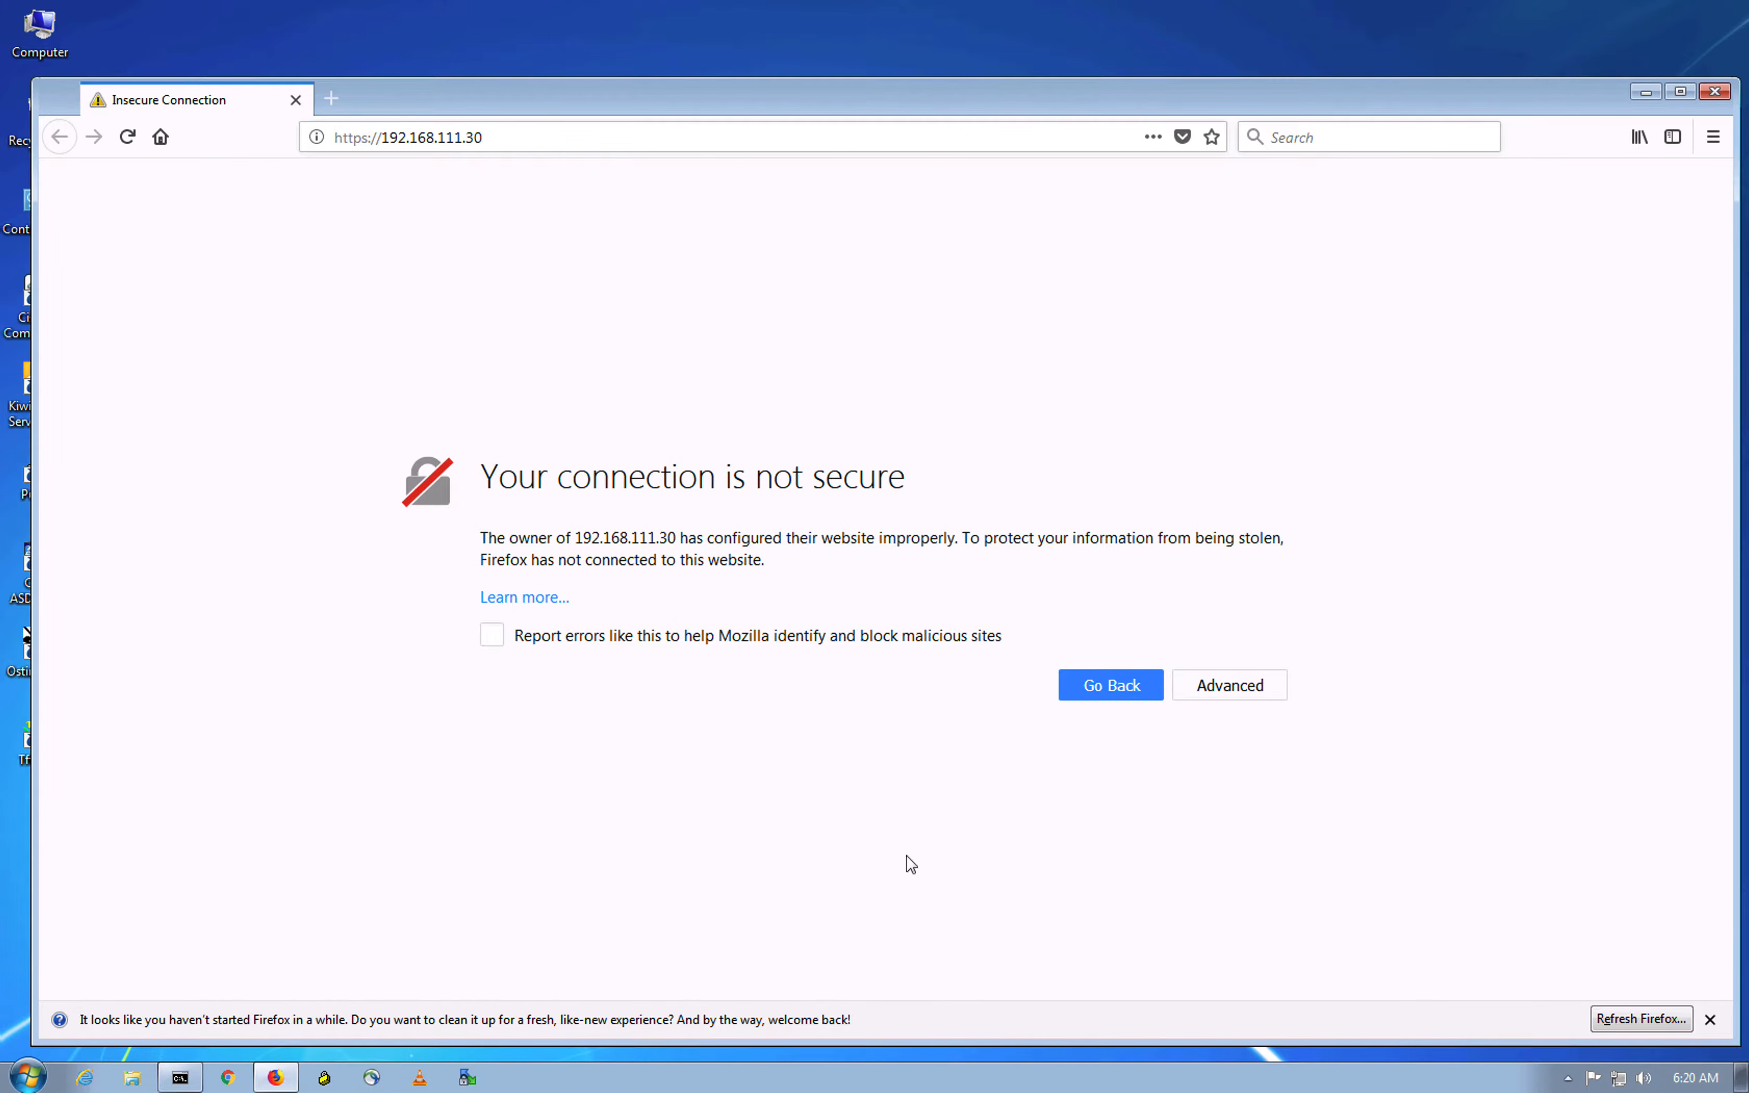
left_click(1256, 694)
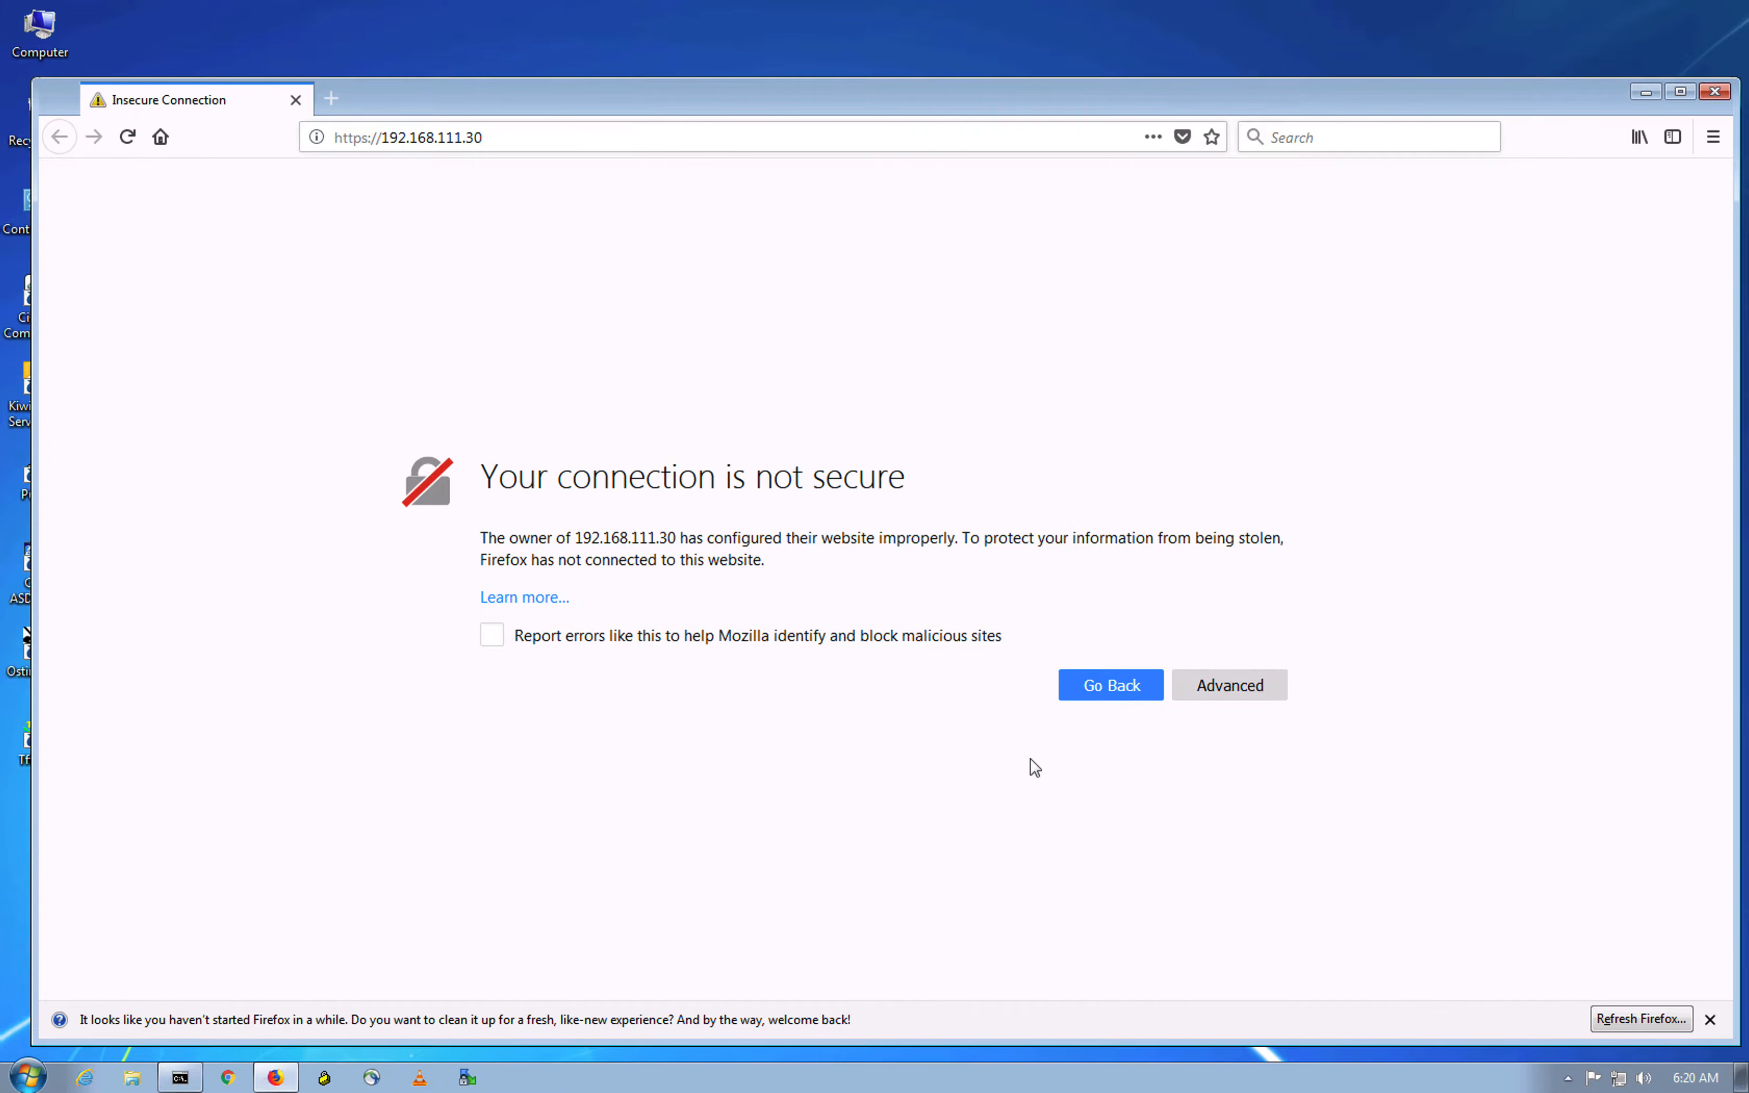
scroll(764, 808, "down", 2)
left_click(1254, 928)
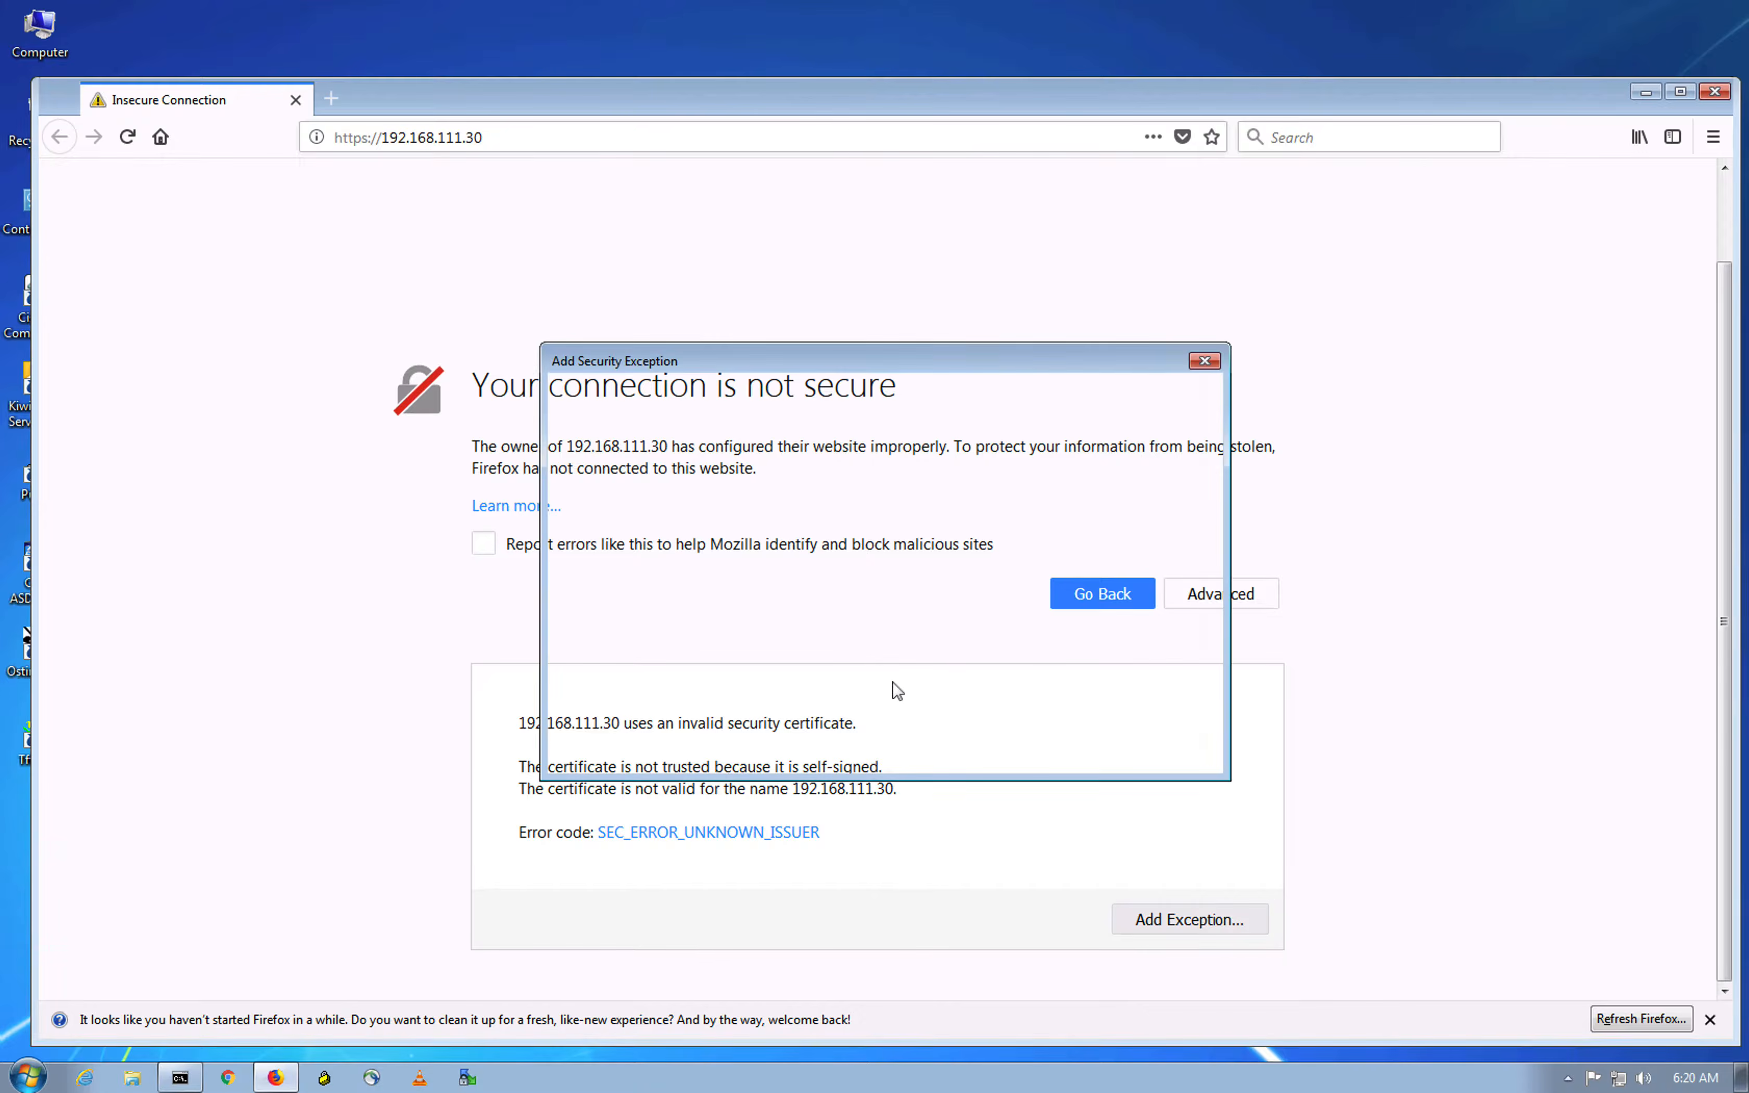
left_click(1063, 751)
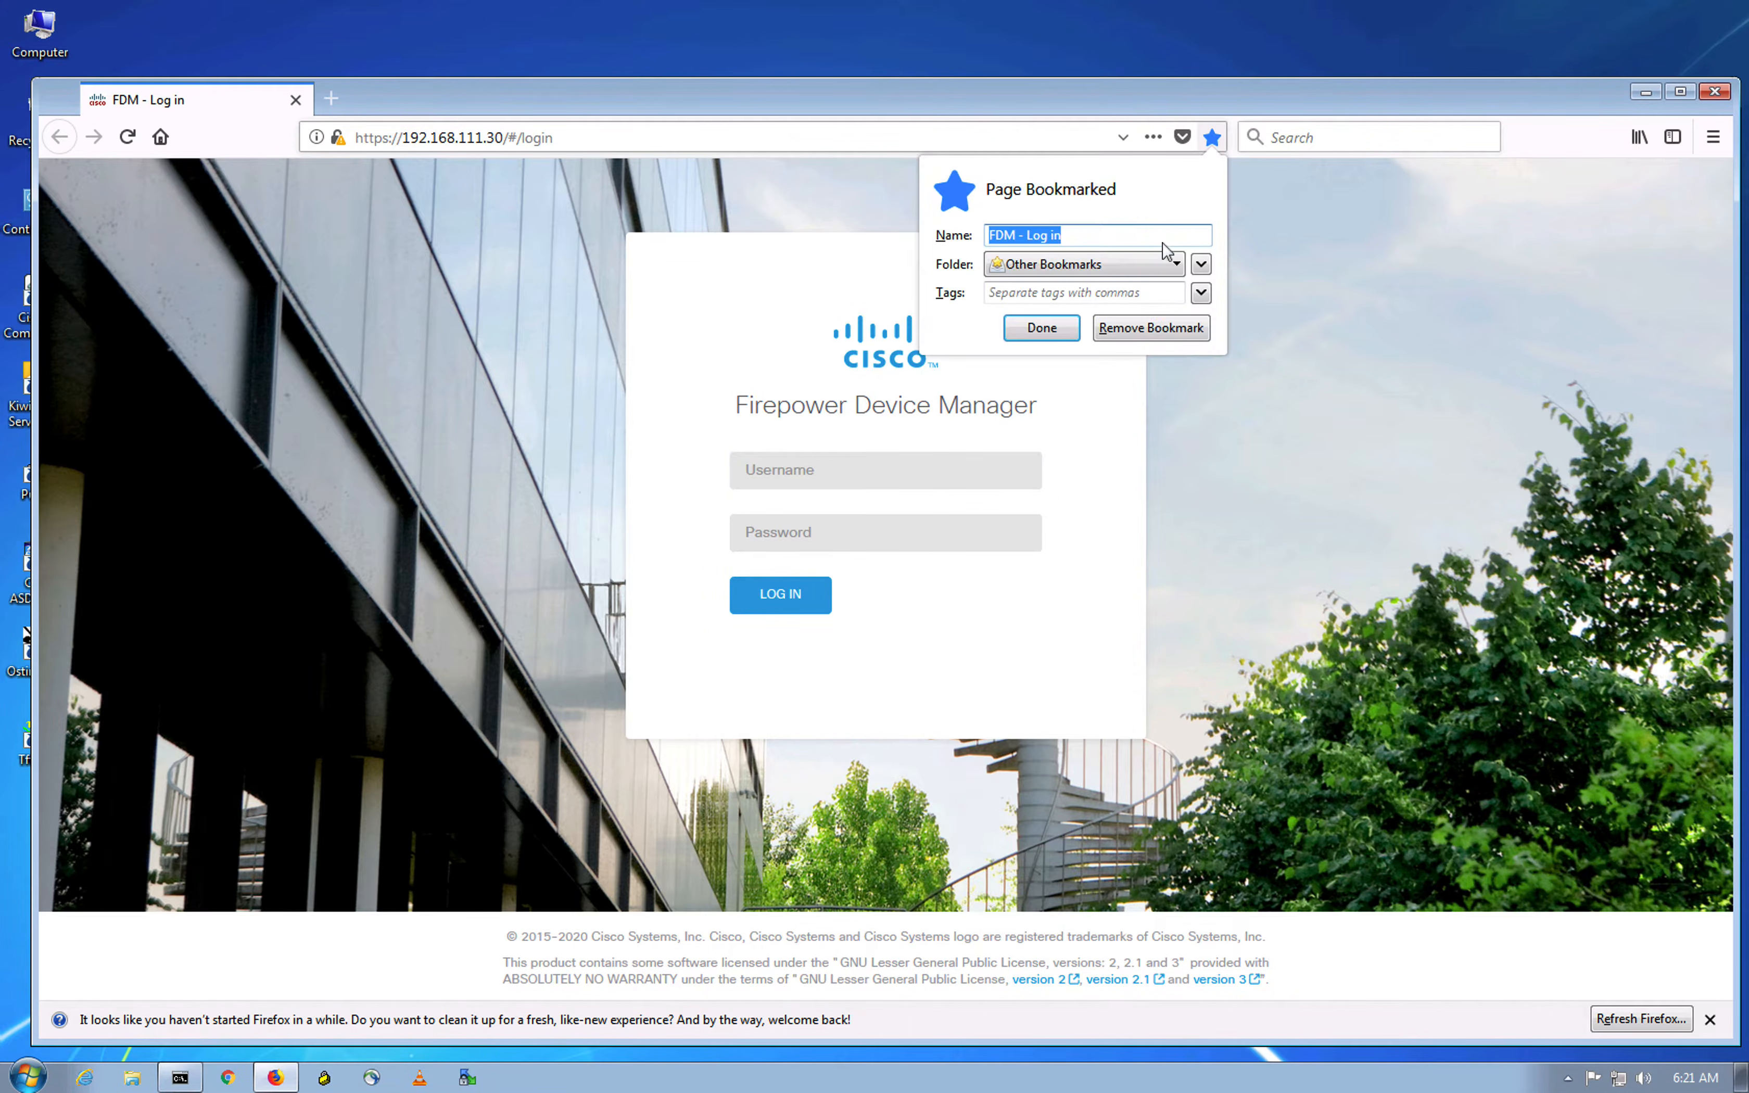
Step: Save the bookmark to the Bookmarks Toolbar under the name 'FDM -Branch'
left_click(1121, 266)
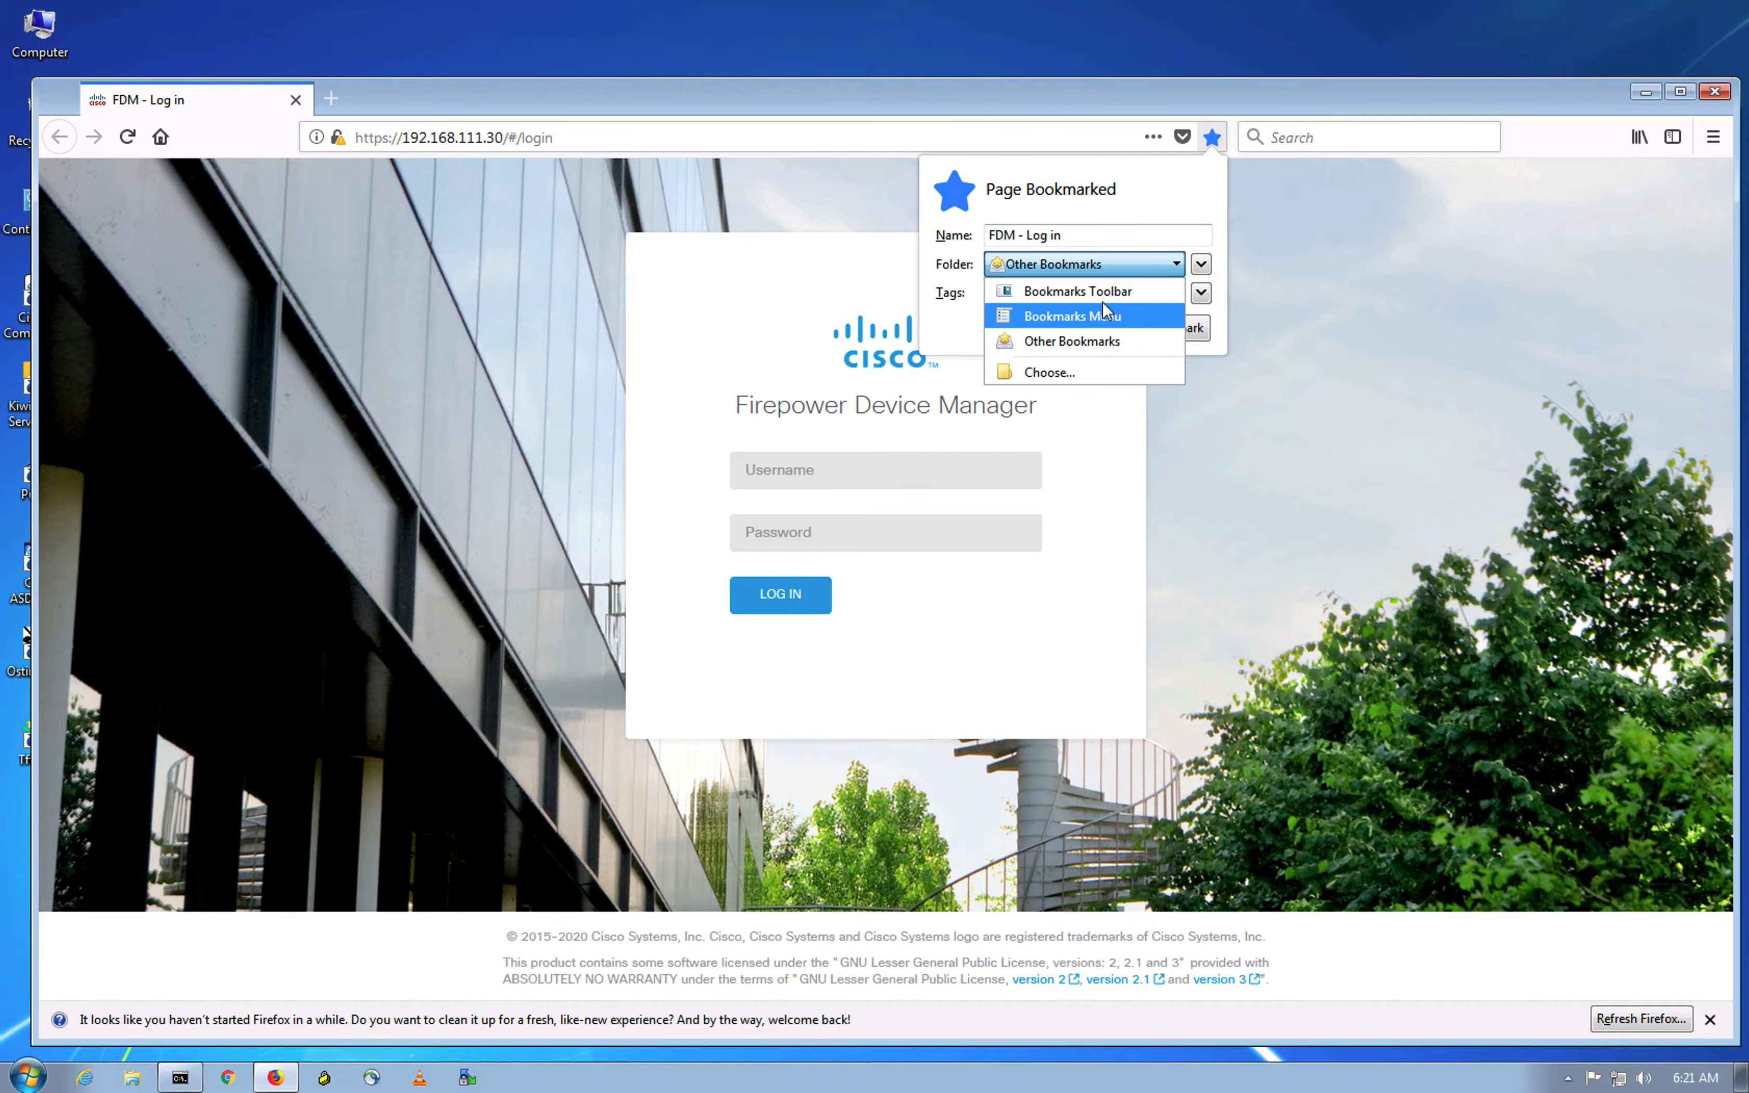
left_click(1117, 296)
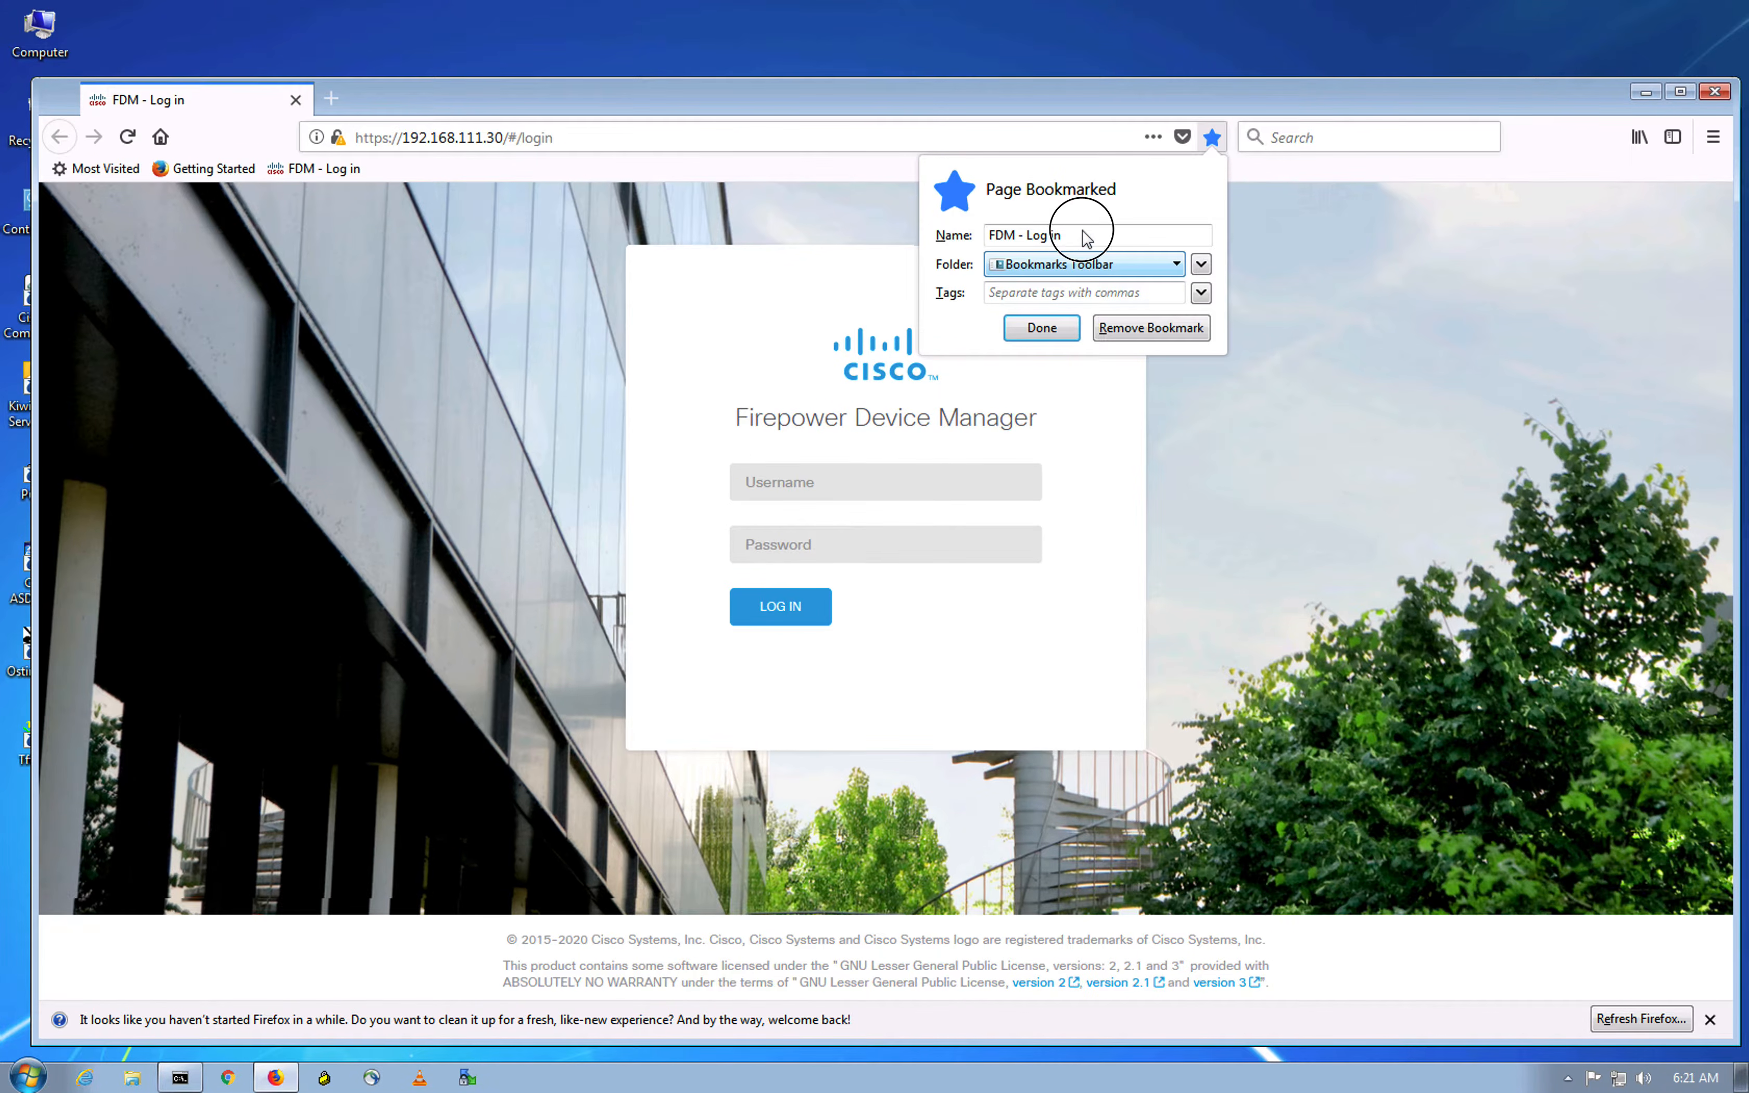
left_click(1023, 234)
left_click_drag(1023, 234, 1134, 232)
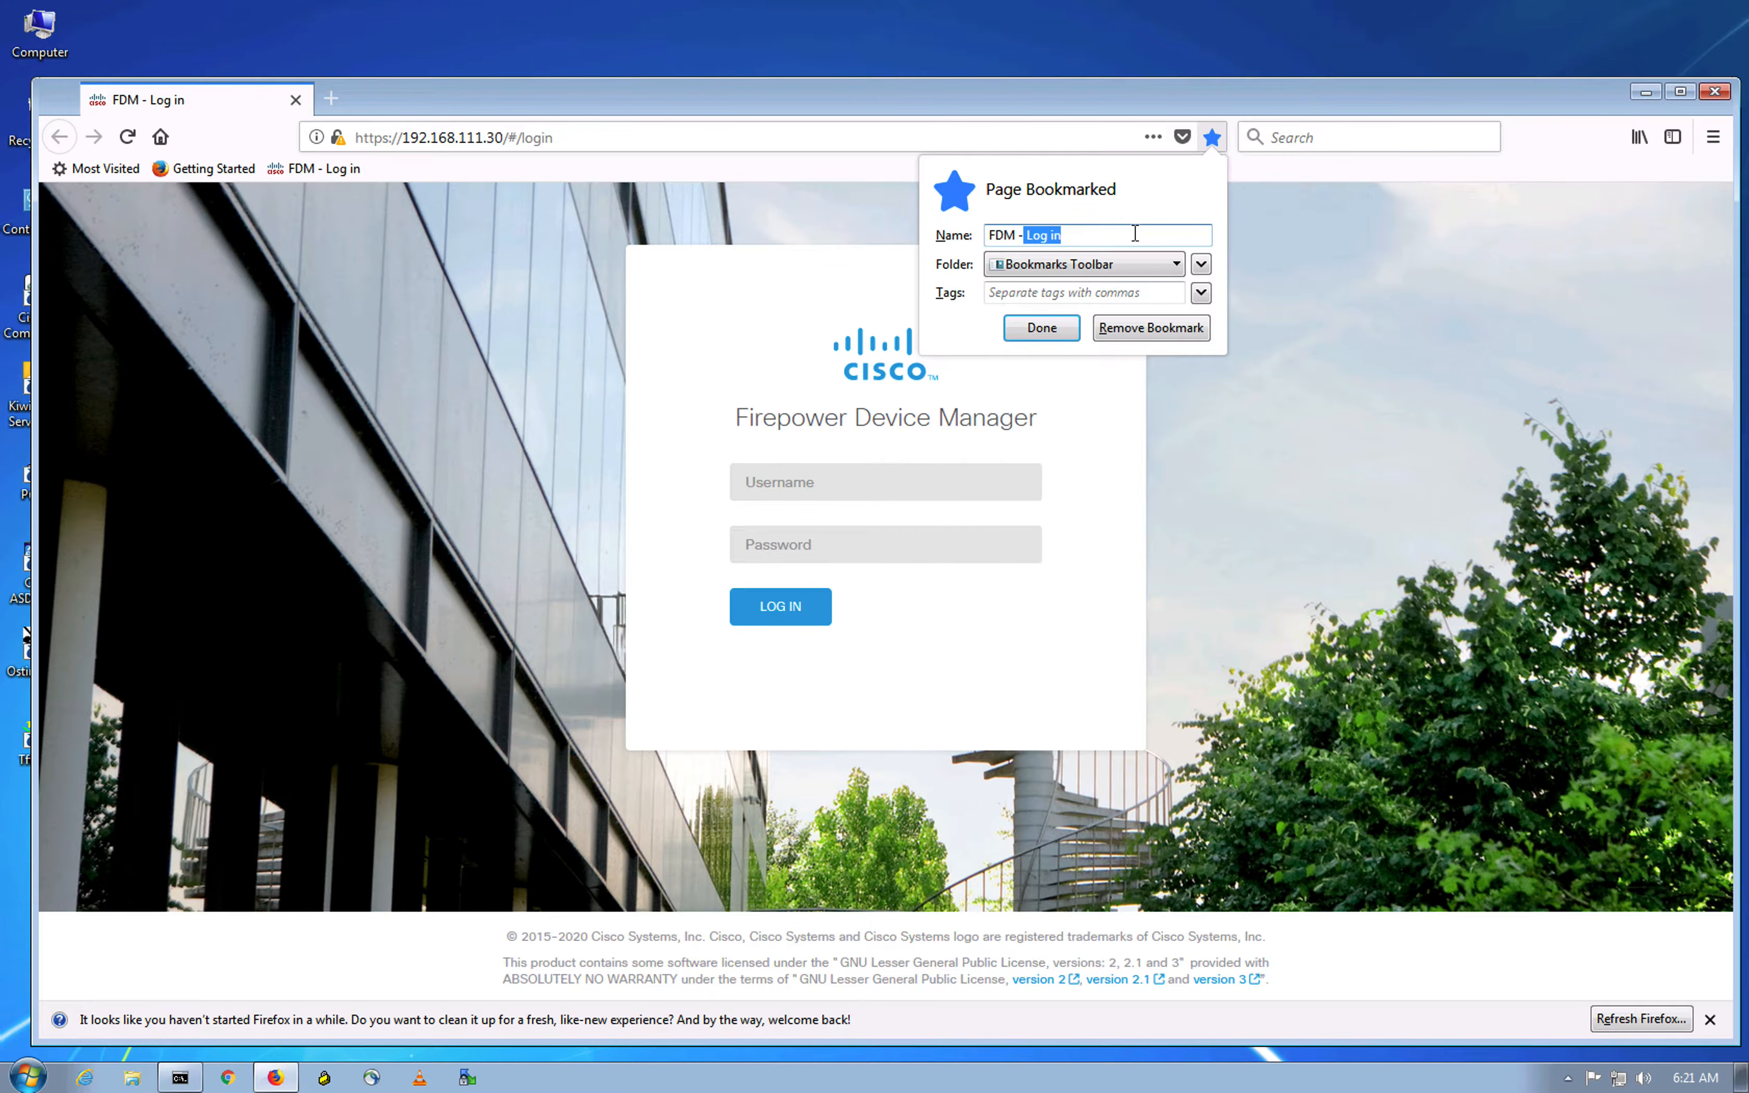
type("Branch")
key("Return")
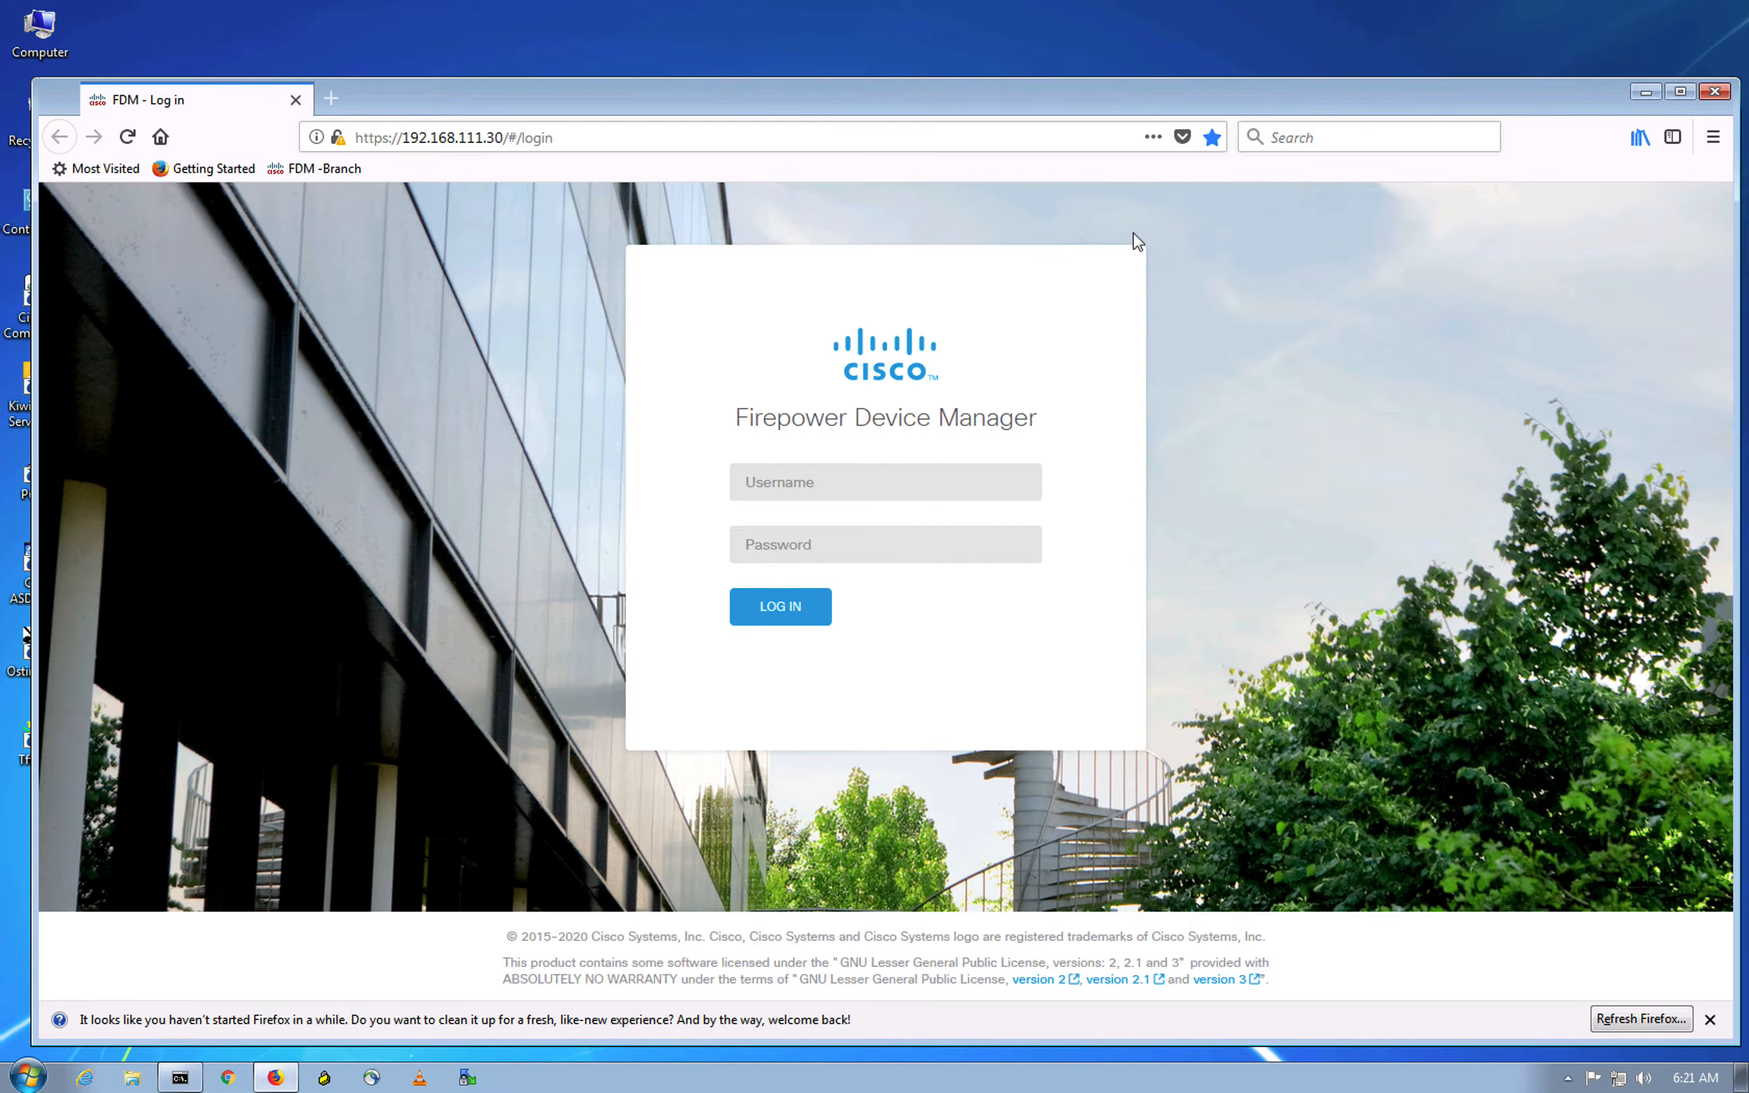
Step: Sign in to Firepower Device Manager as admin with the account password
left_click(823, 481)
type("admin")
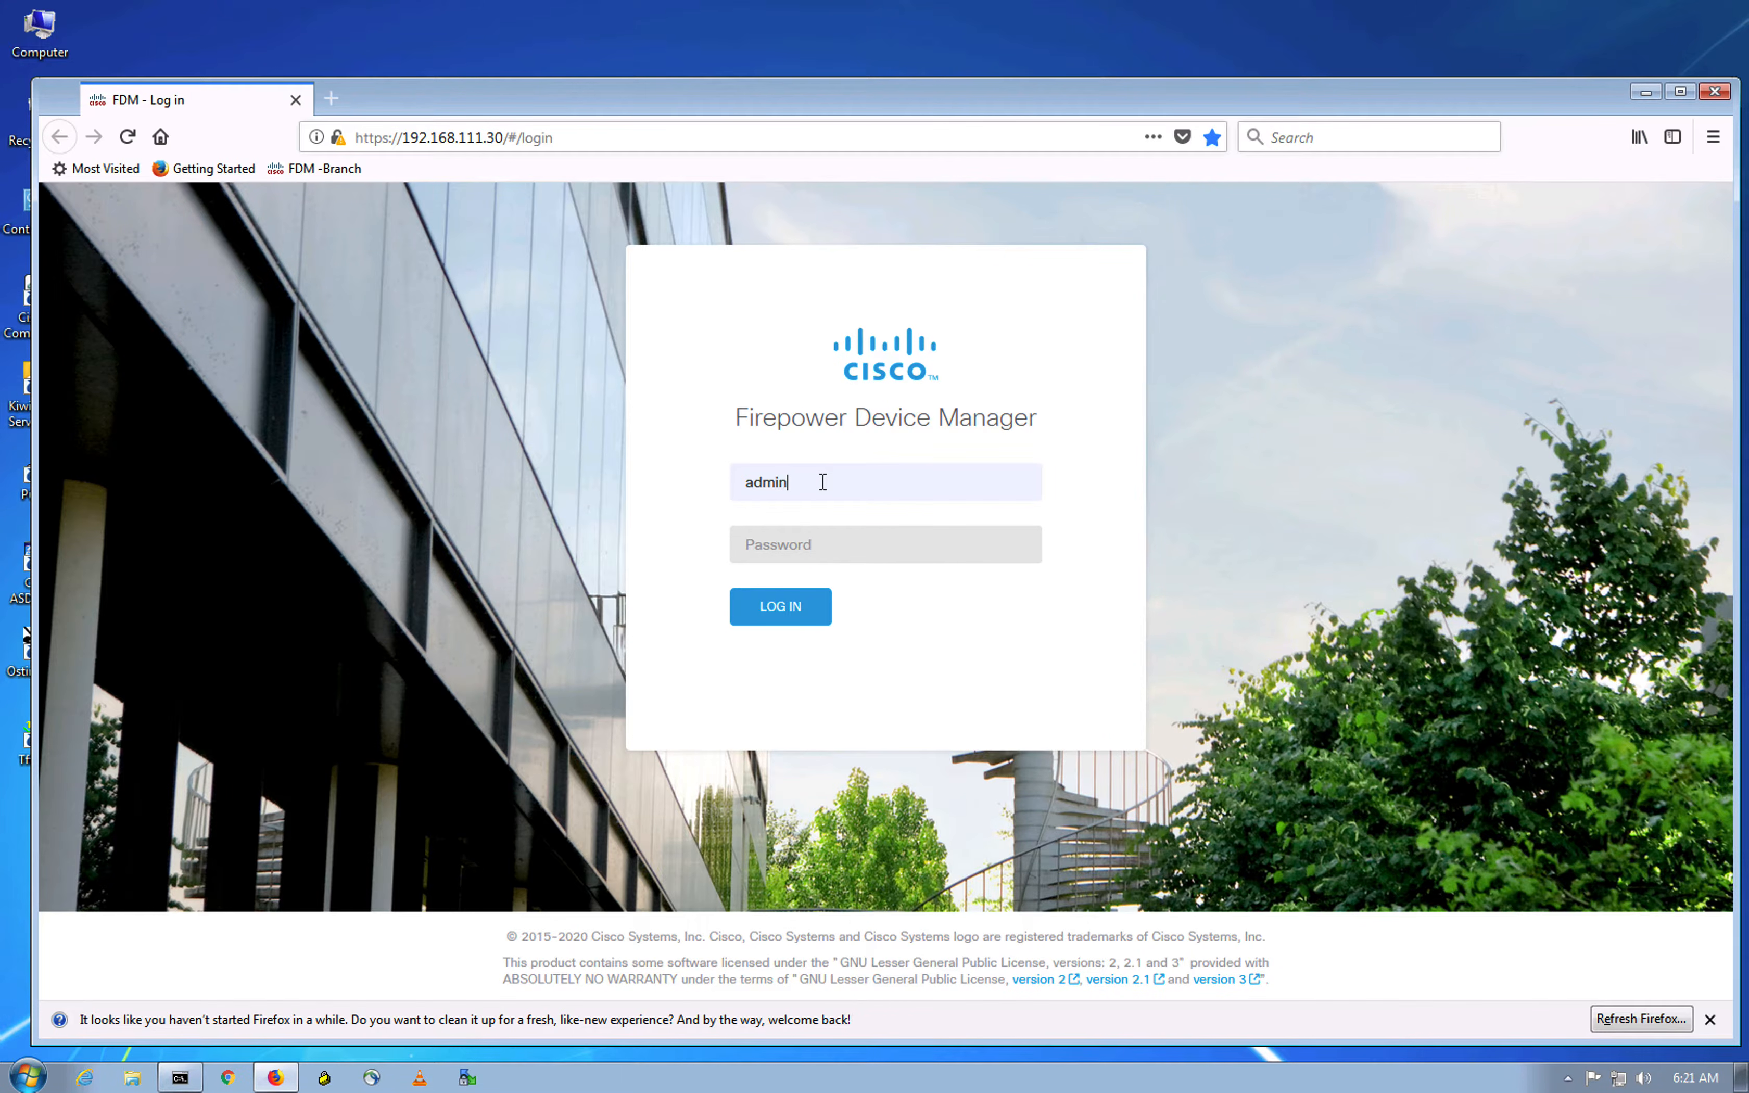
key("Tab")
type("A")
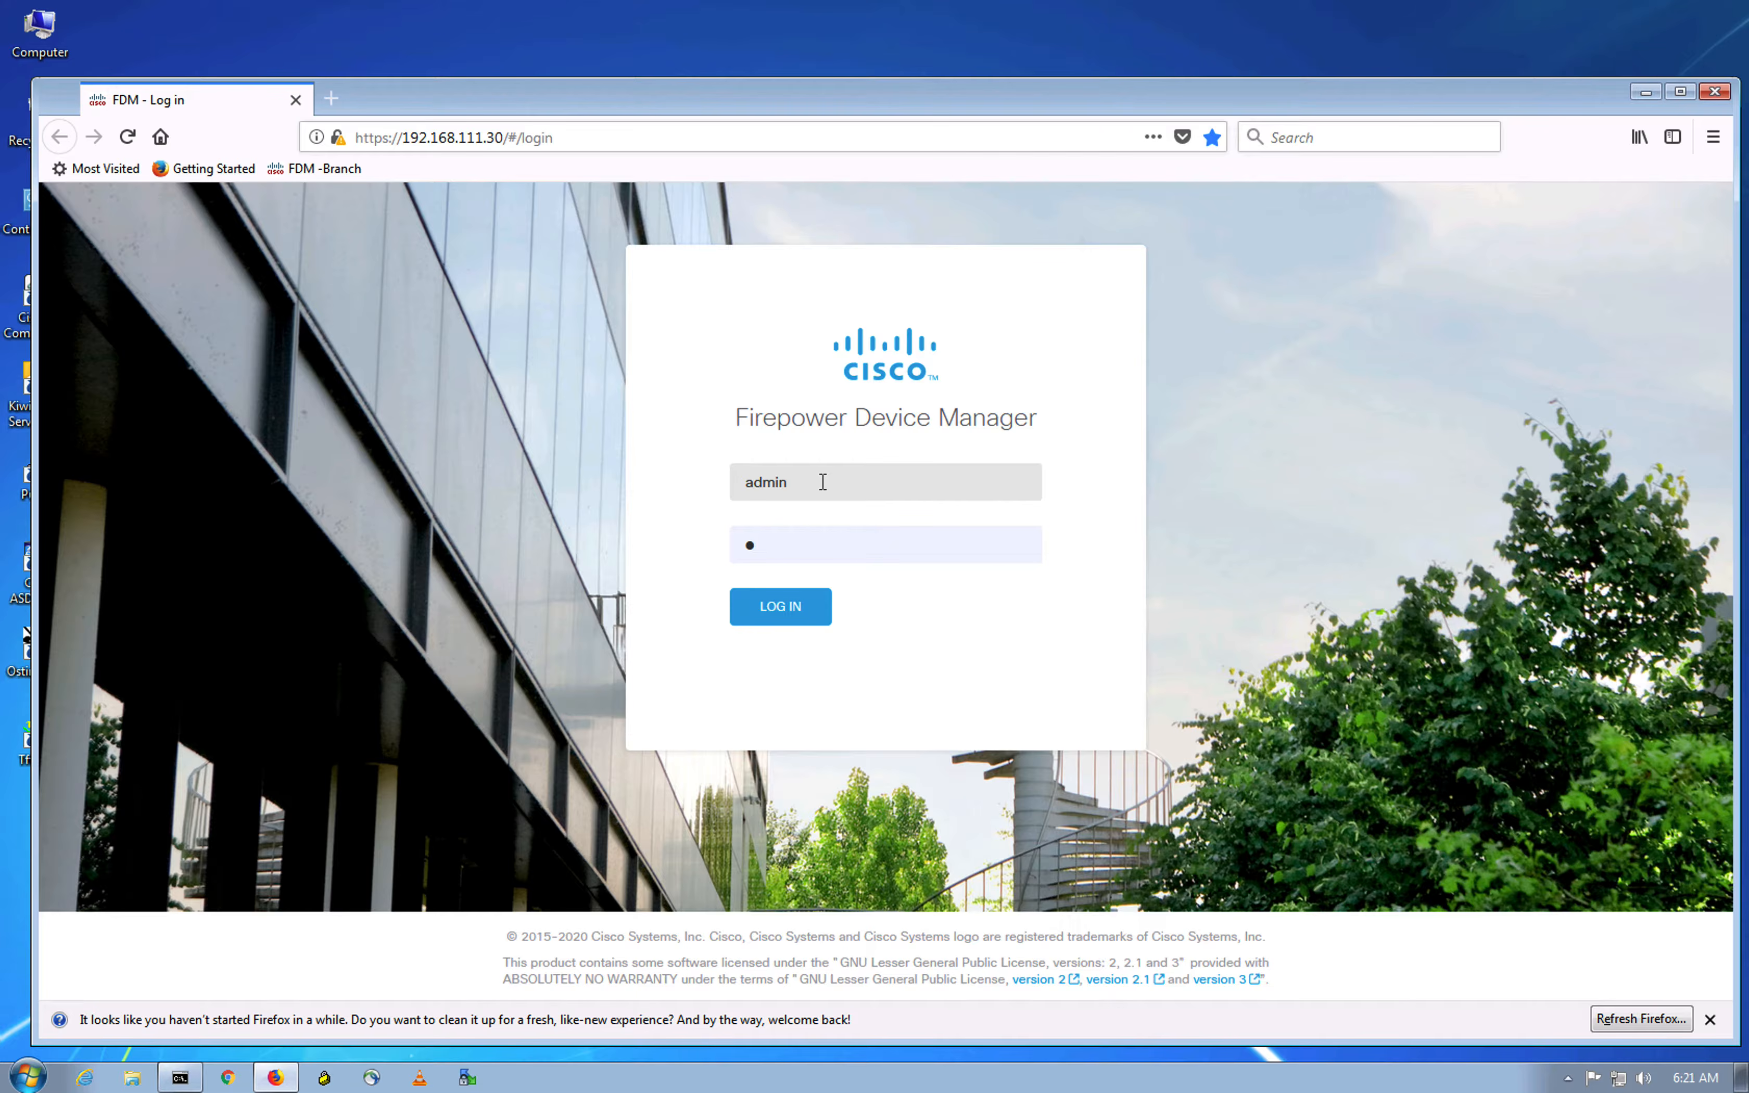
key("BackSpace")
type("AAAAAAAAAA")
left_click(794, 615)
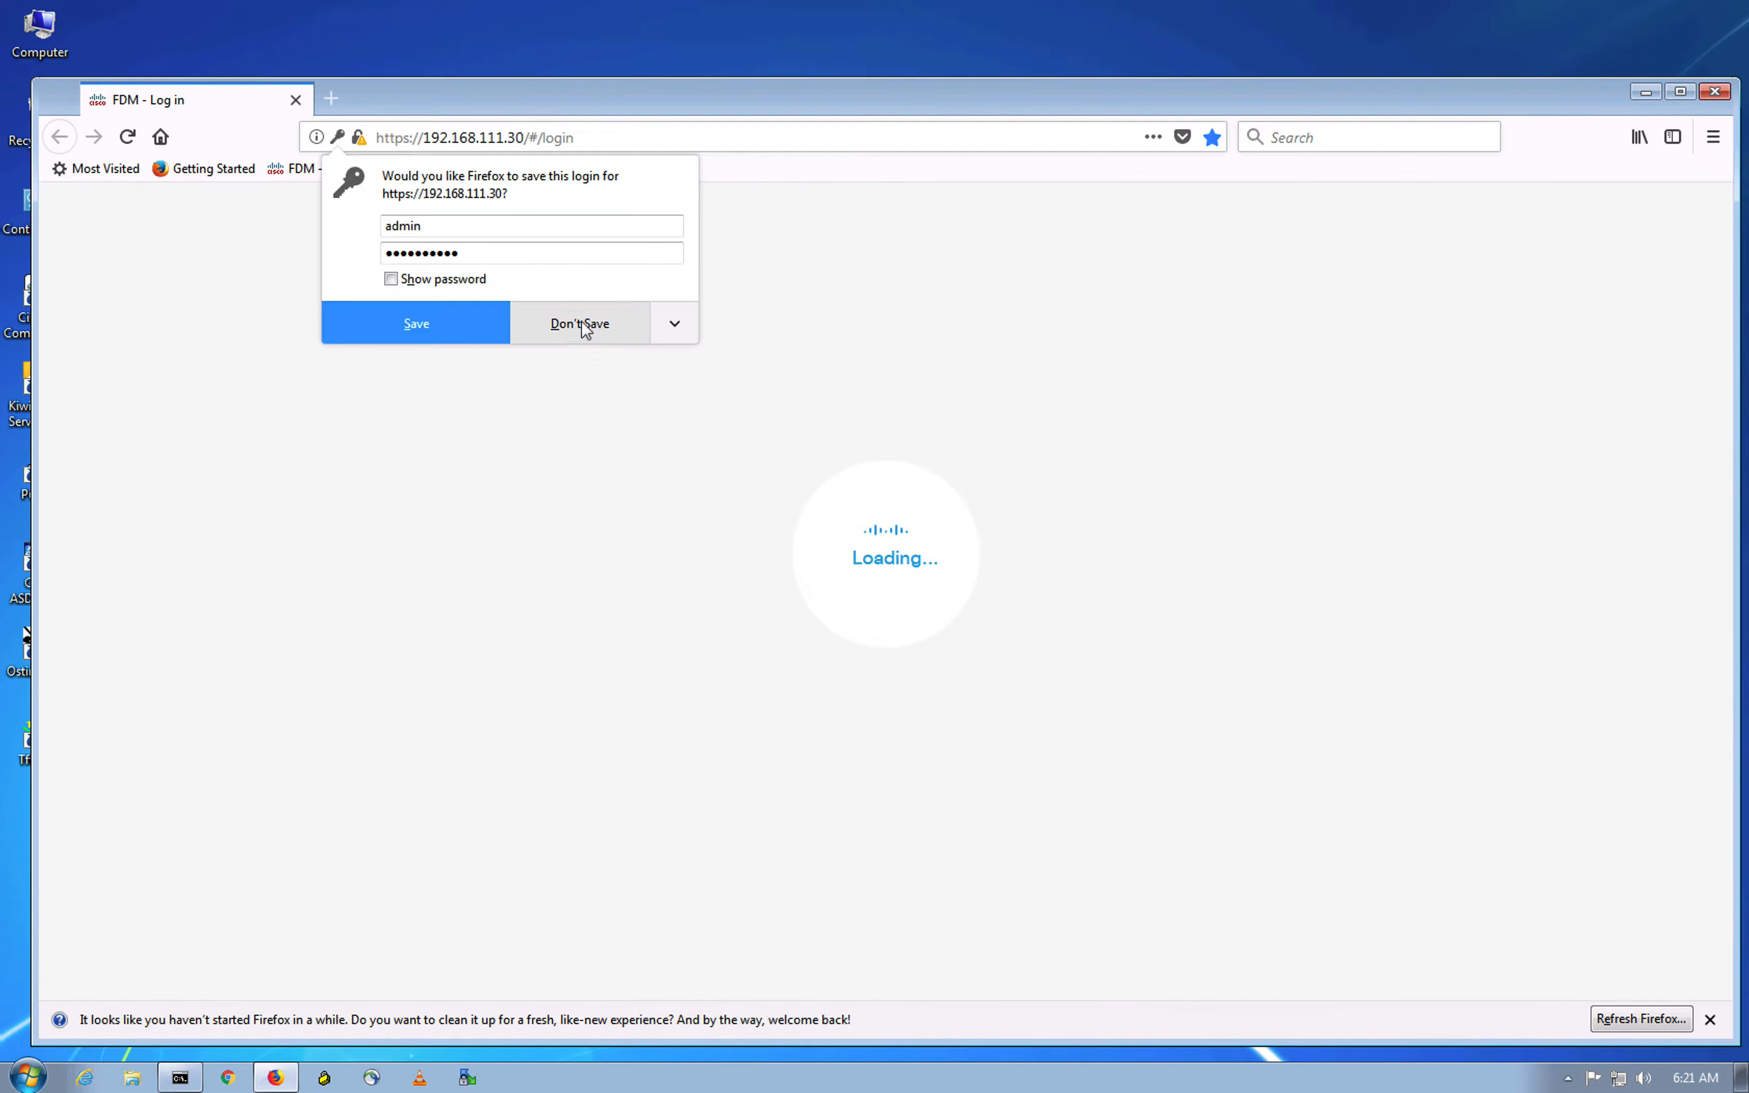
Step: Decline Firefox's offer to save the login and let the FDM sign-in complete
left_click(583, 325)
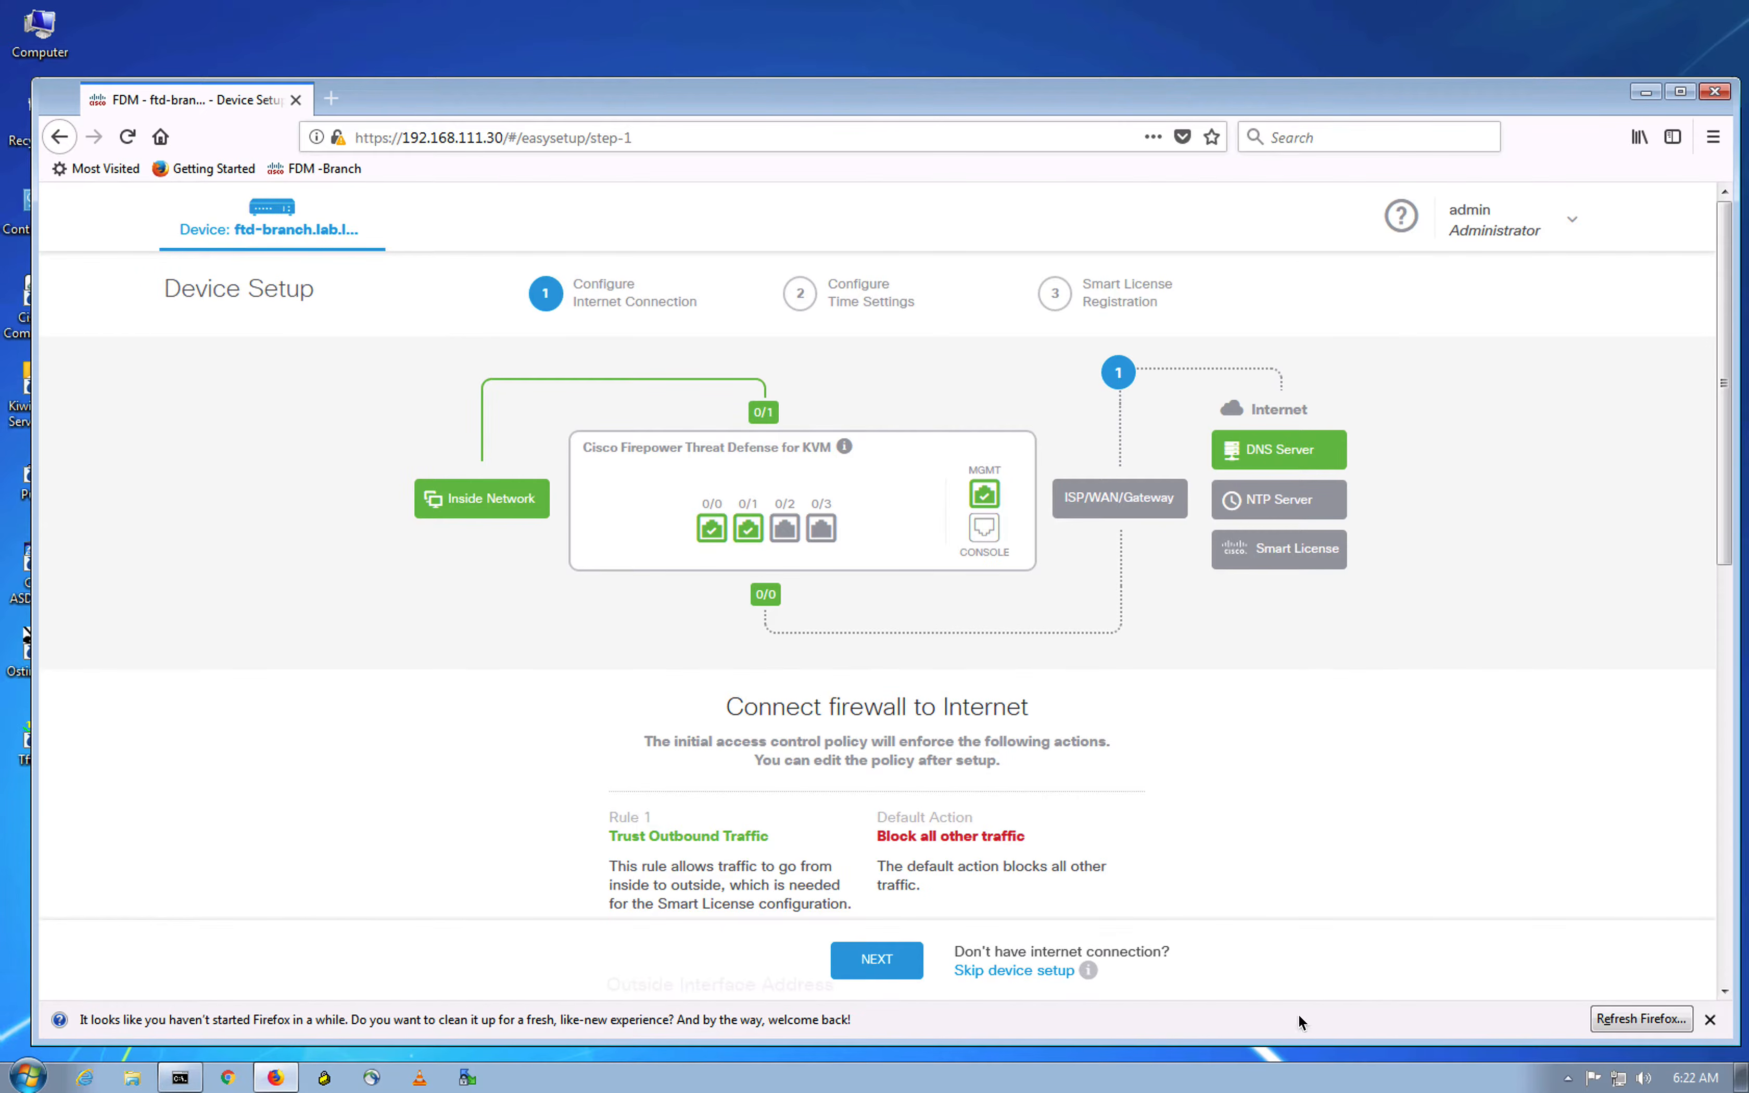
Step: Skip device setup with 'Start 90-day evaluation' ticked, then confirm to initialize
left_click(1032, 970)
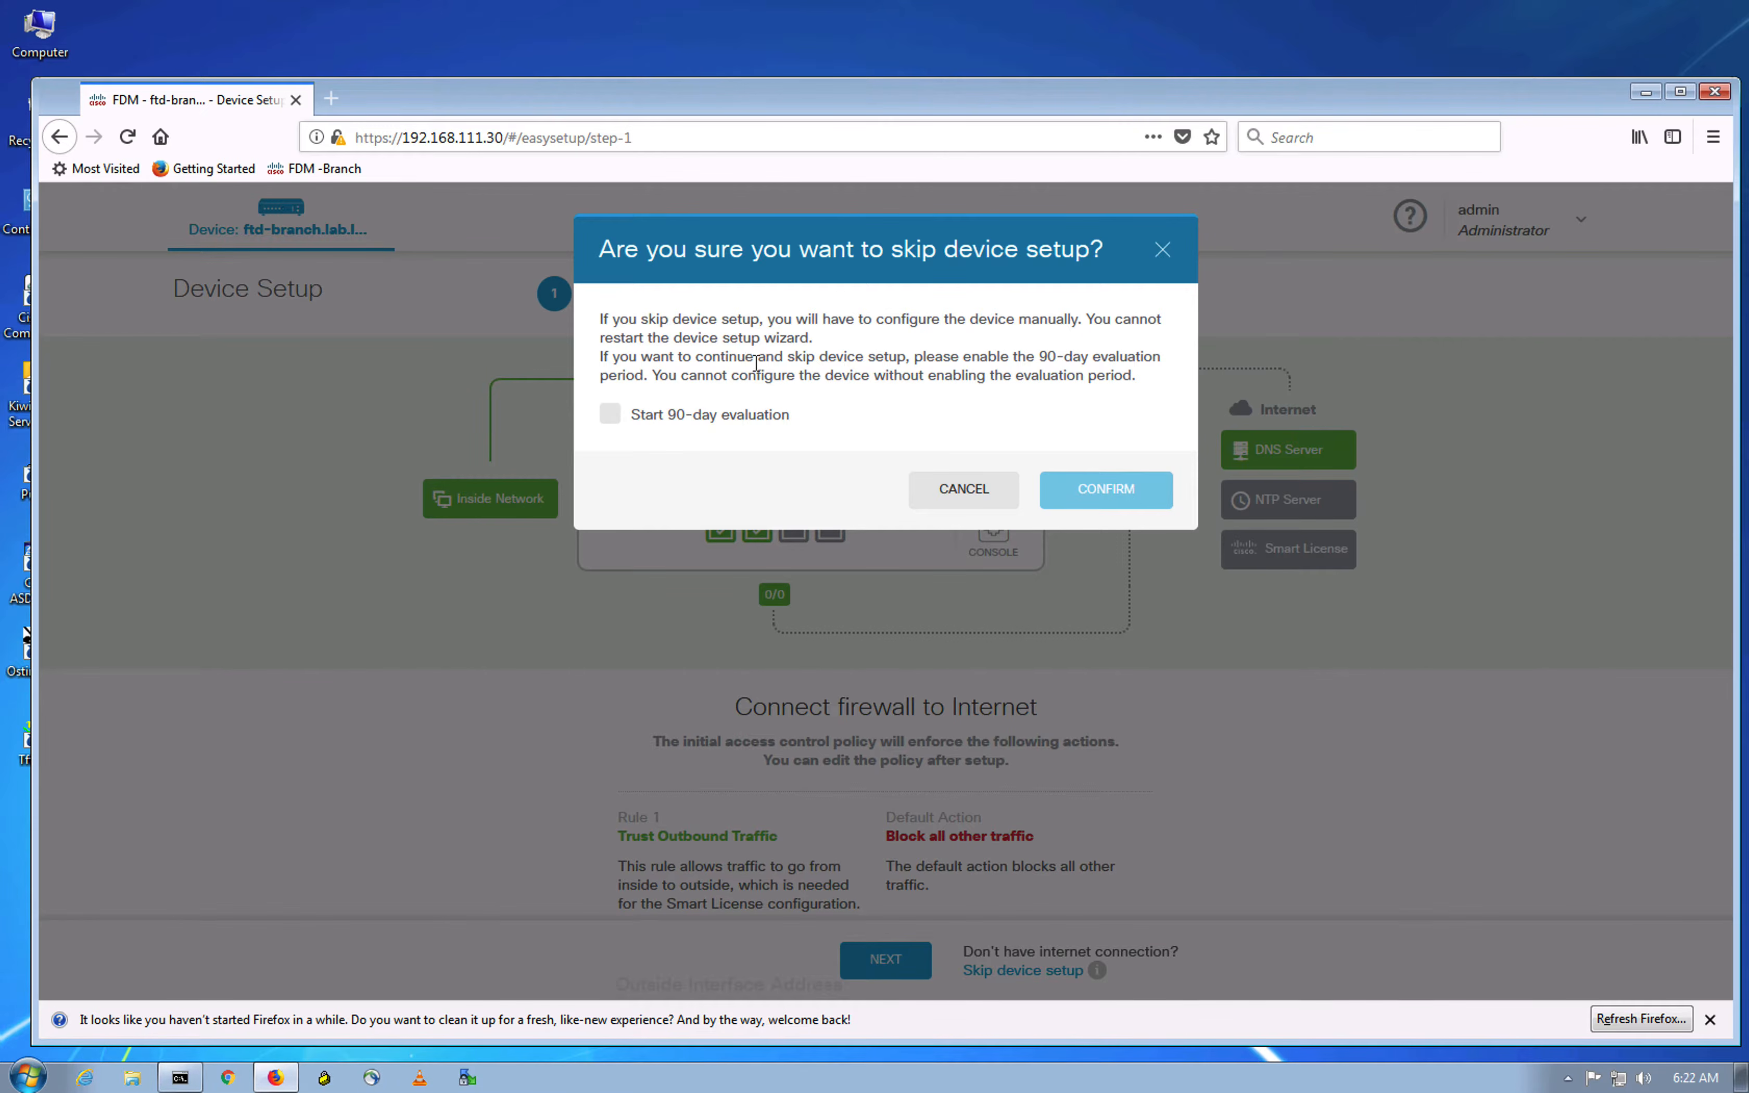
left_click(609, 416)
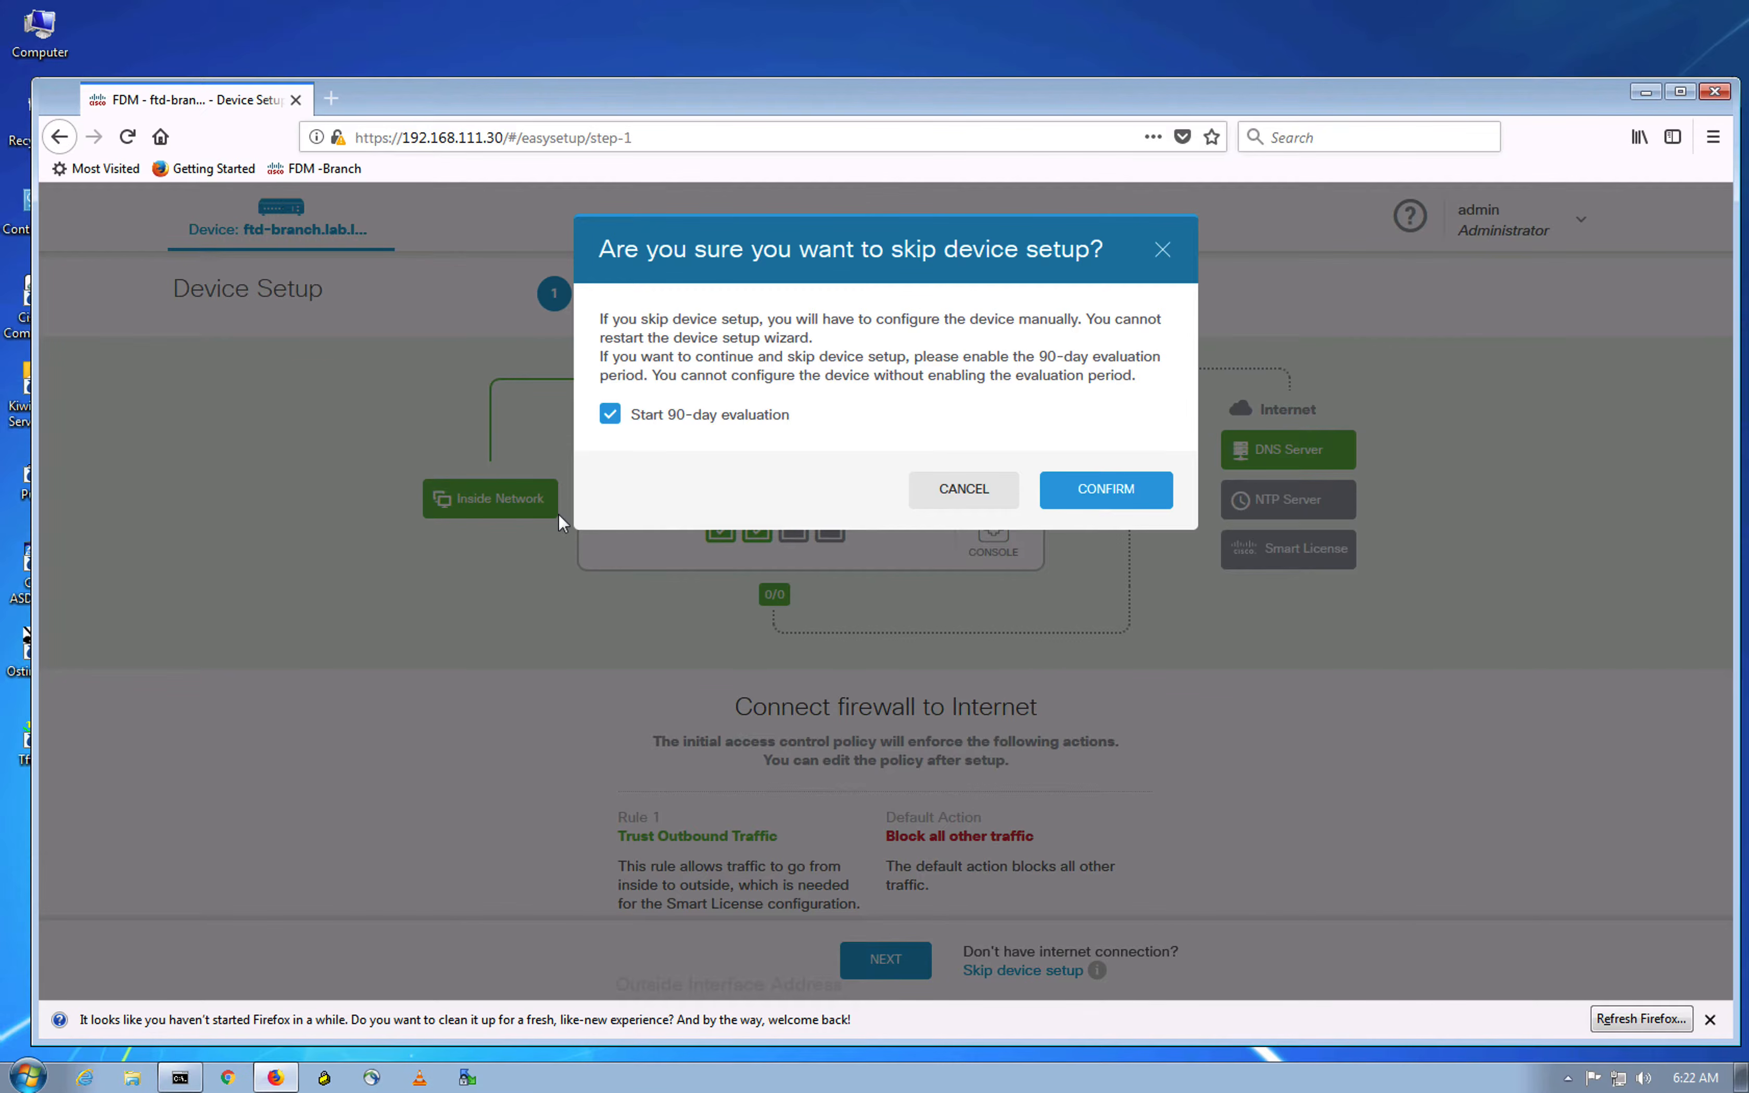
left_click(1091, 491)
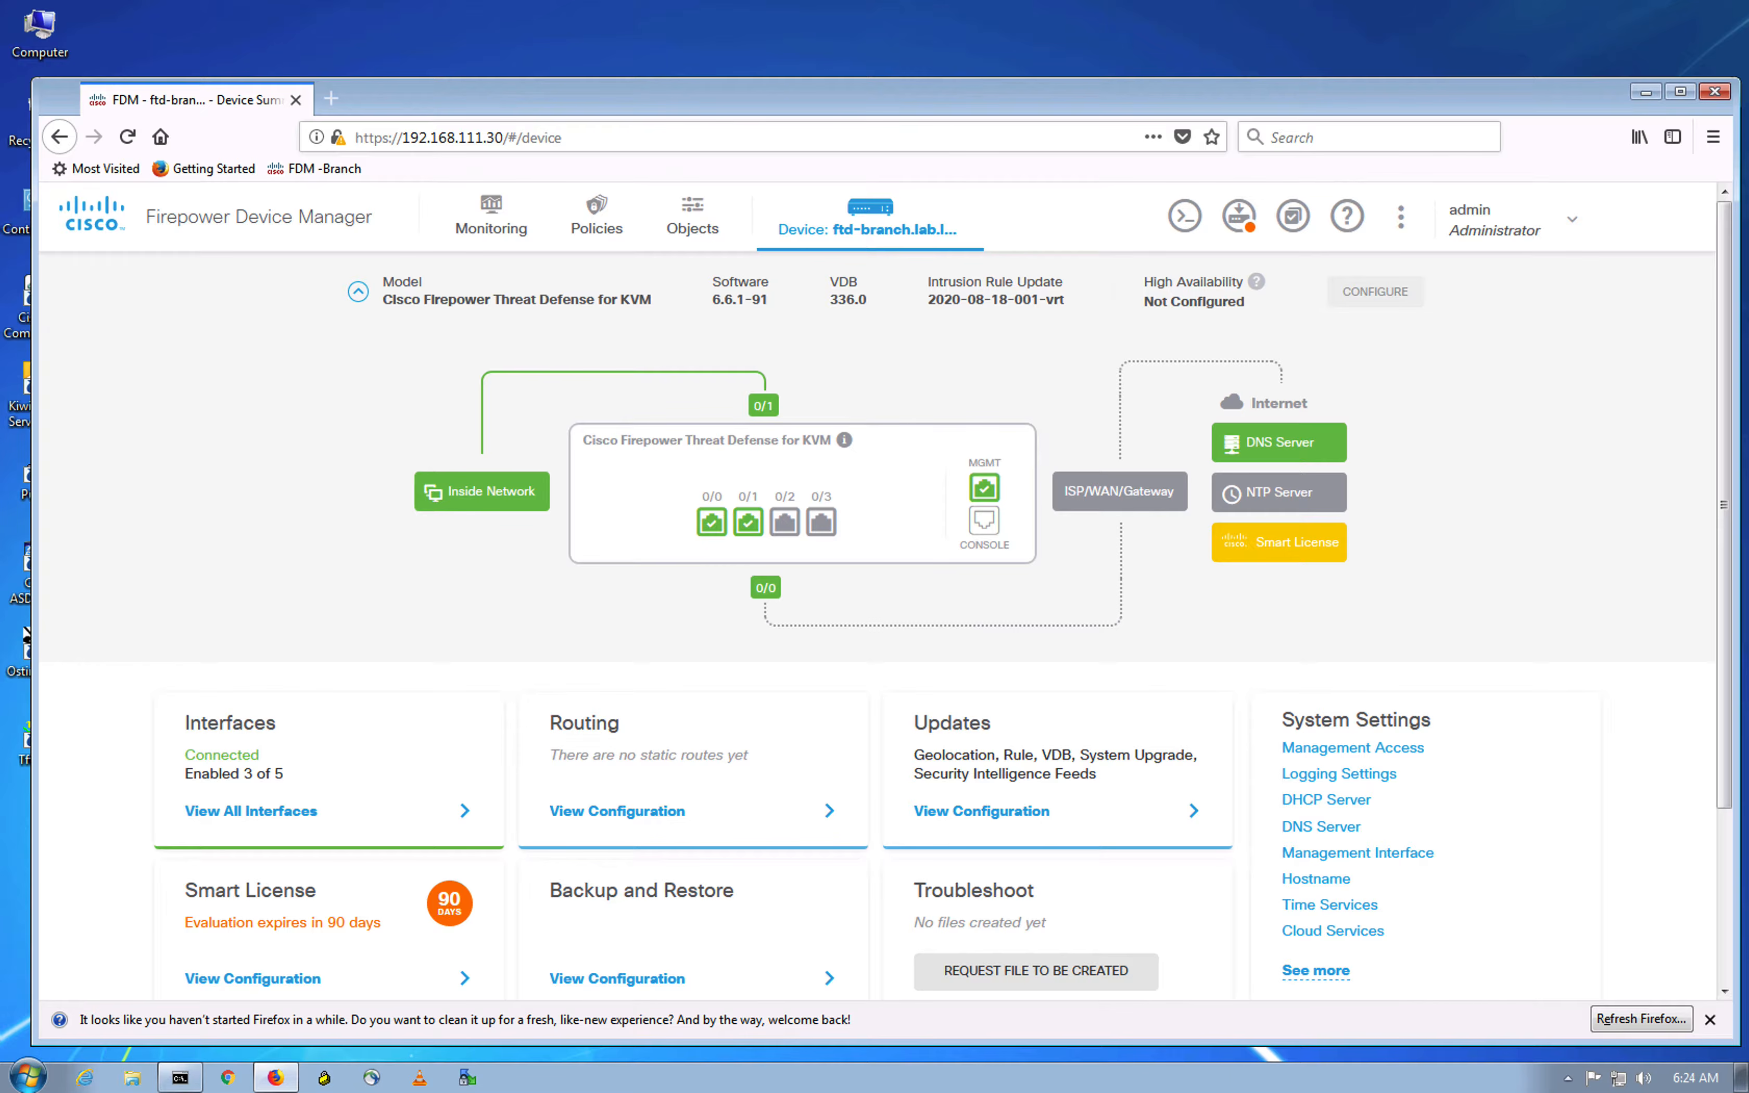
scroll(877, 600, "down", 5)
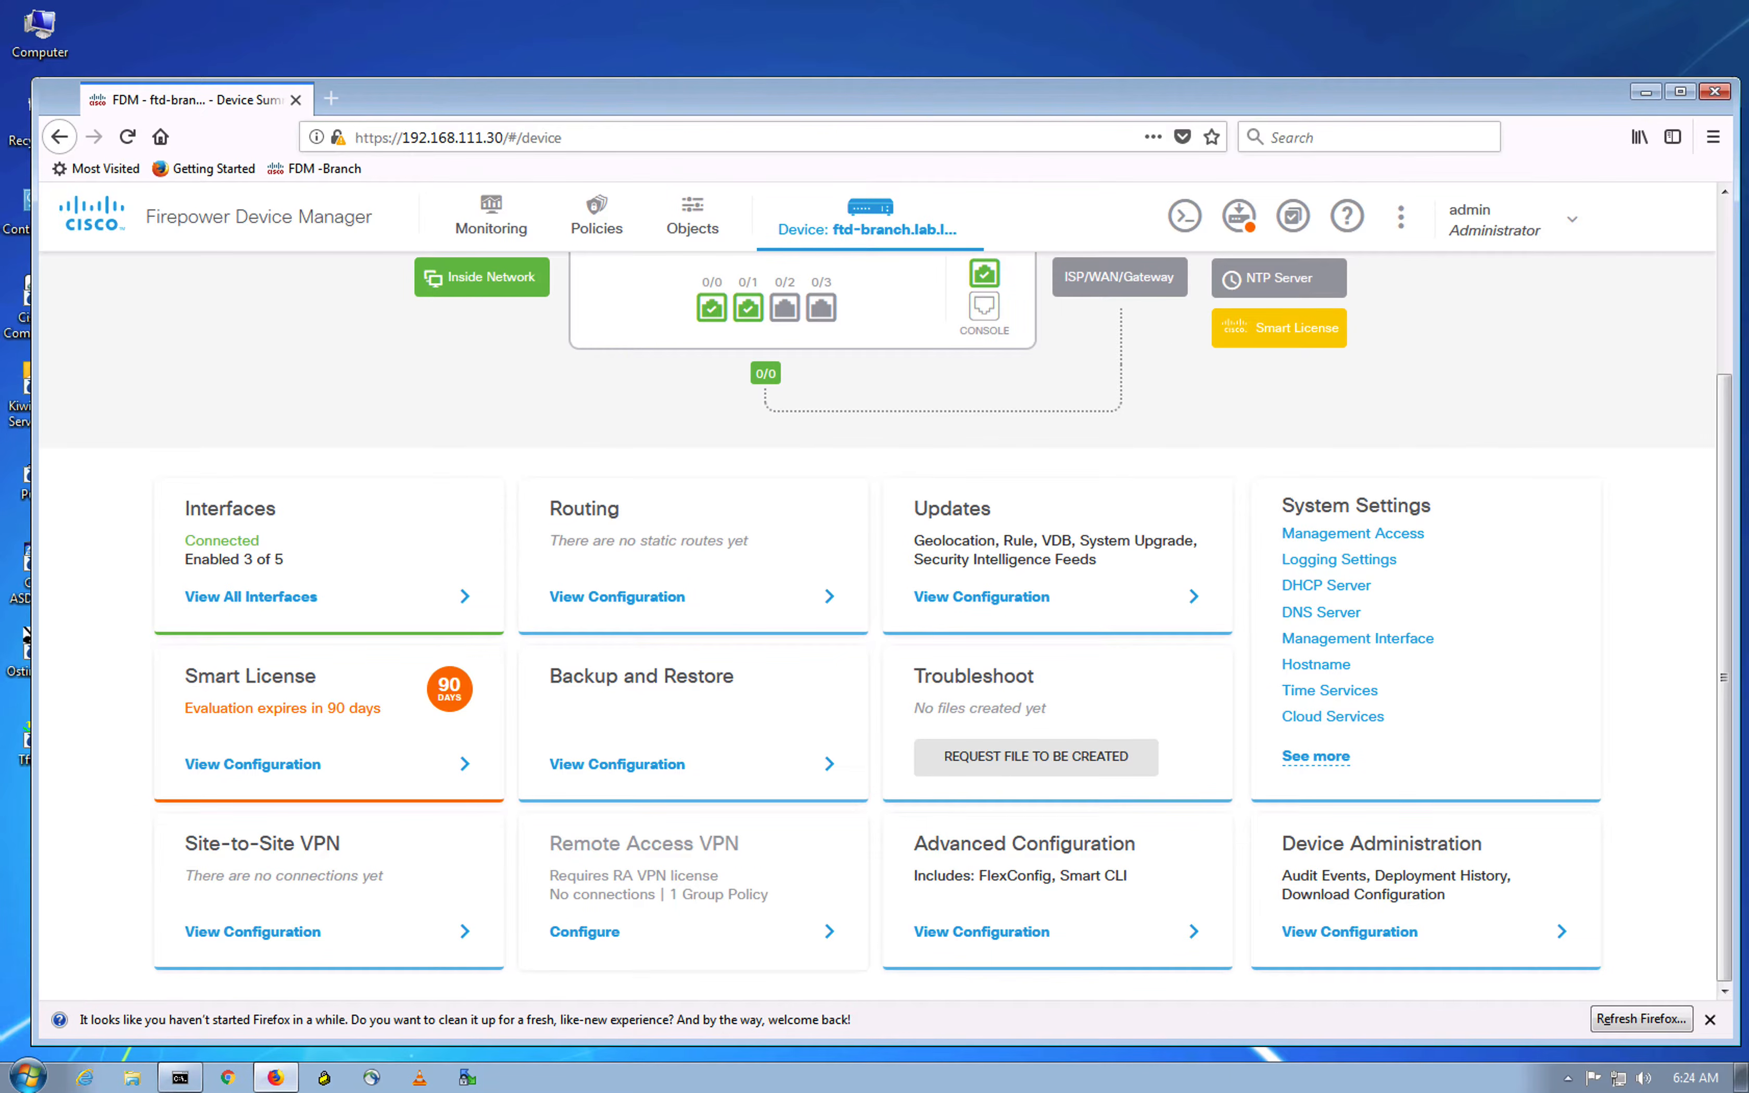
left_click(1428, 389)
key("ctrl+Up")
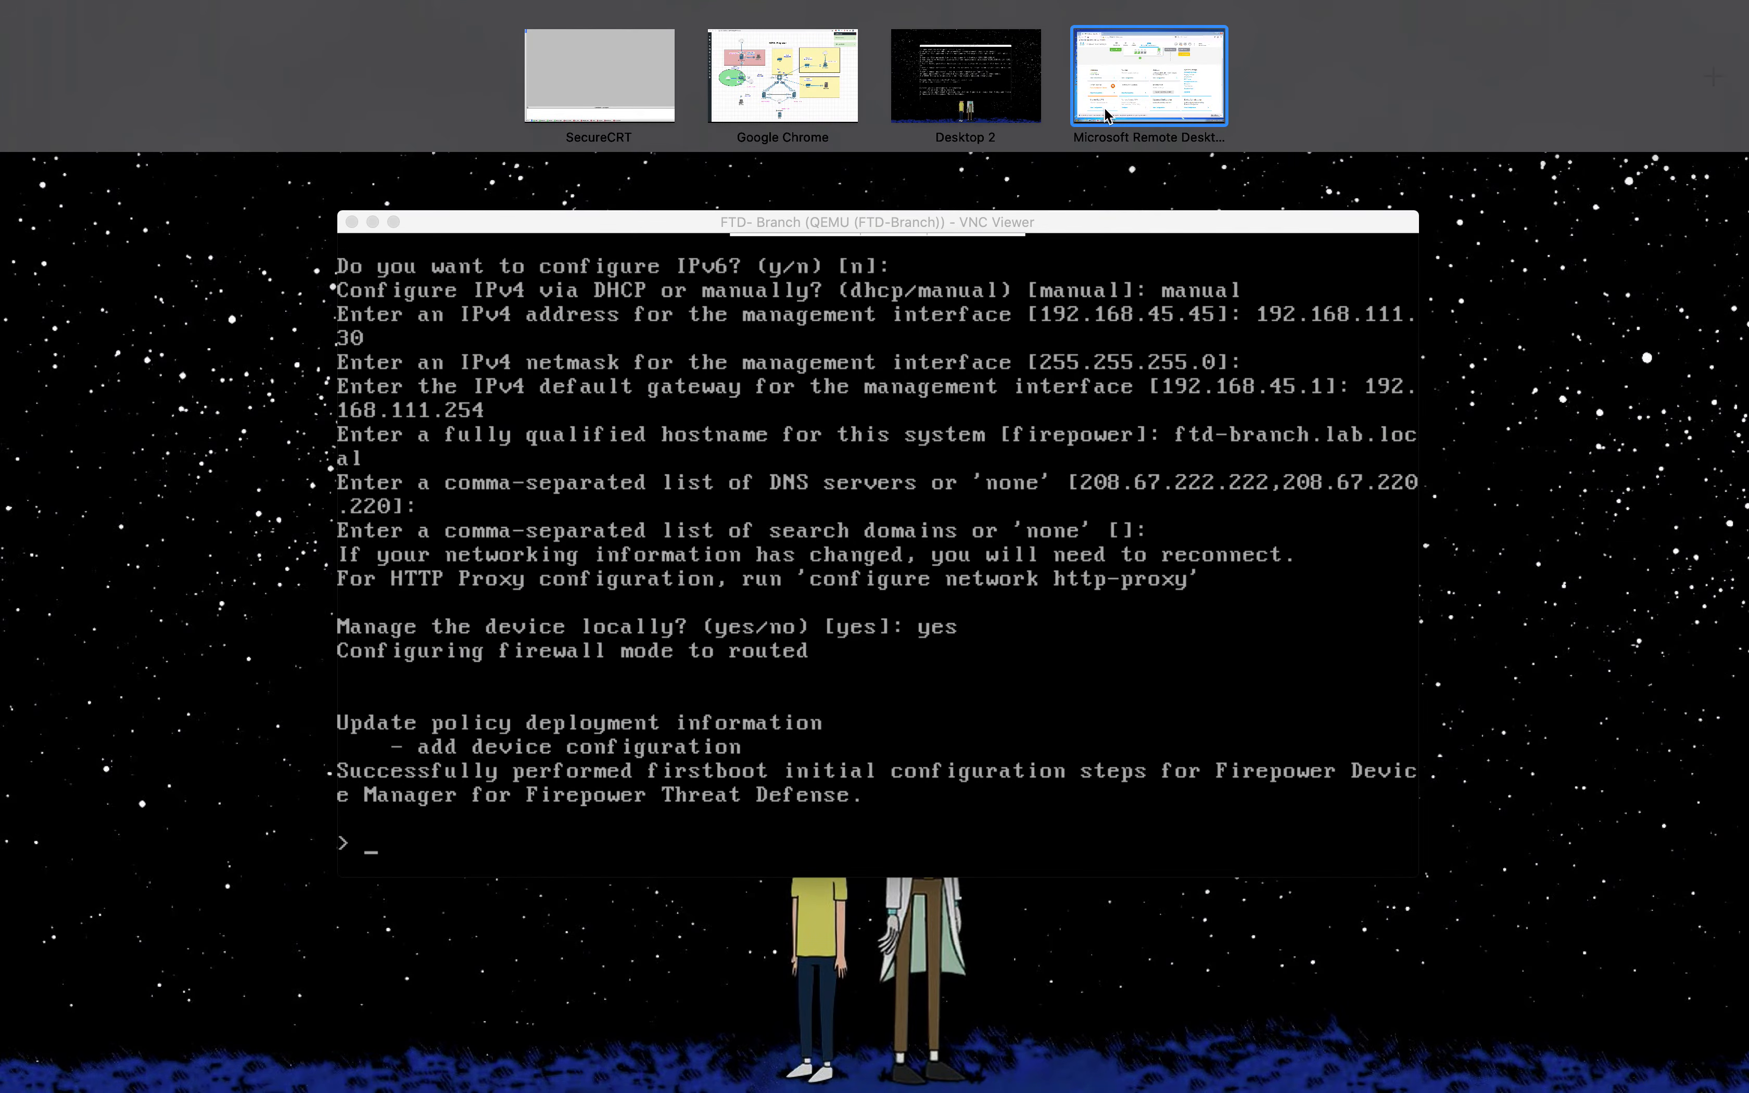
left_click(783, 80)
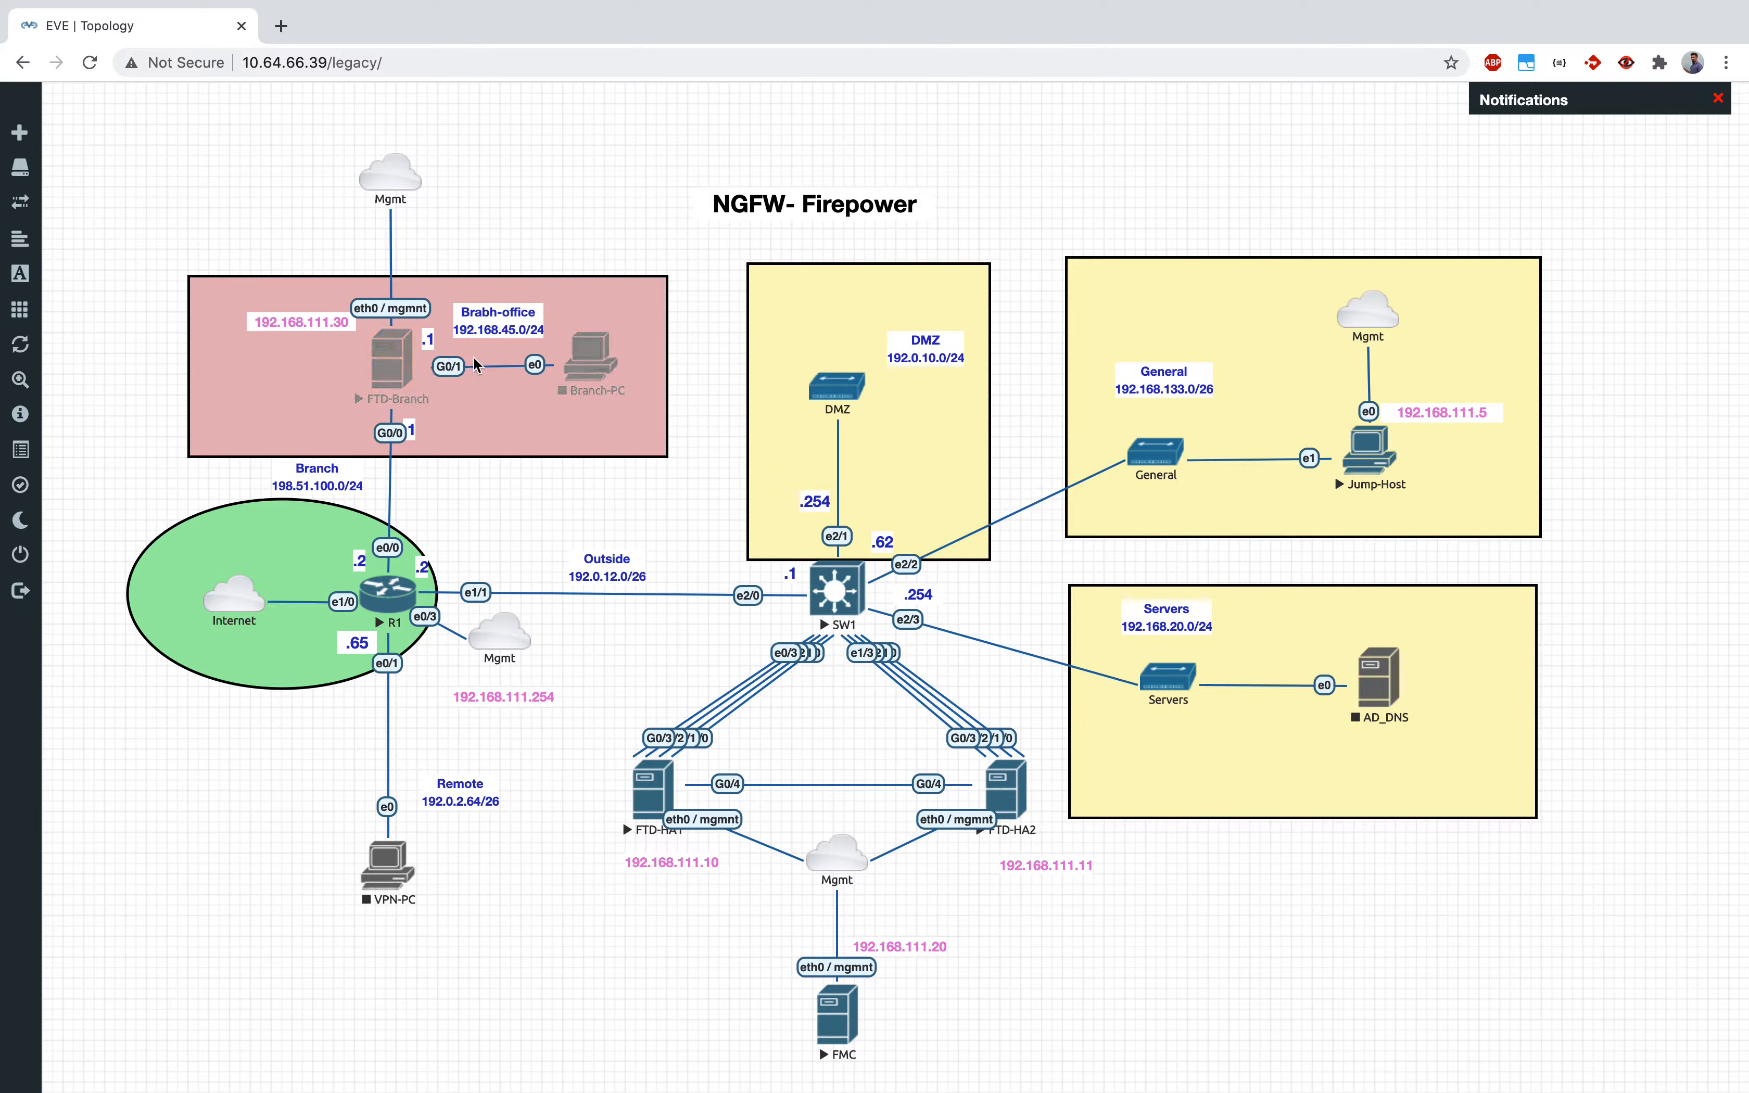
key("ctrl+Up")
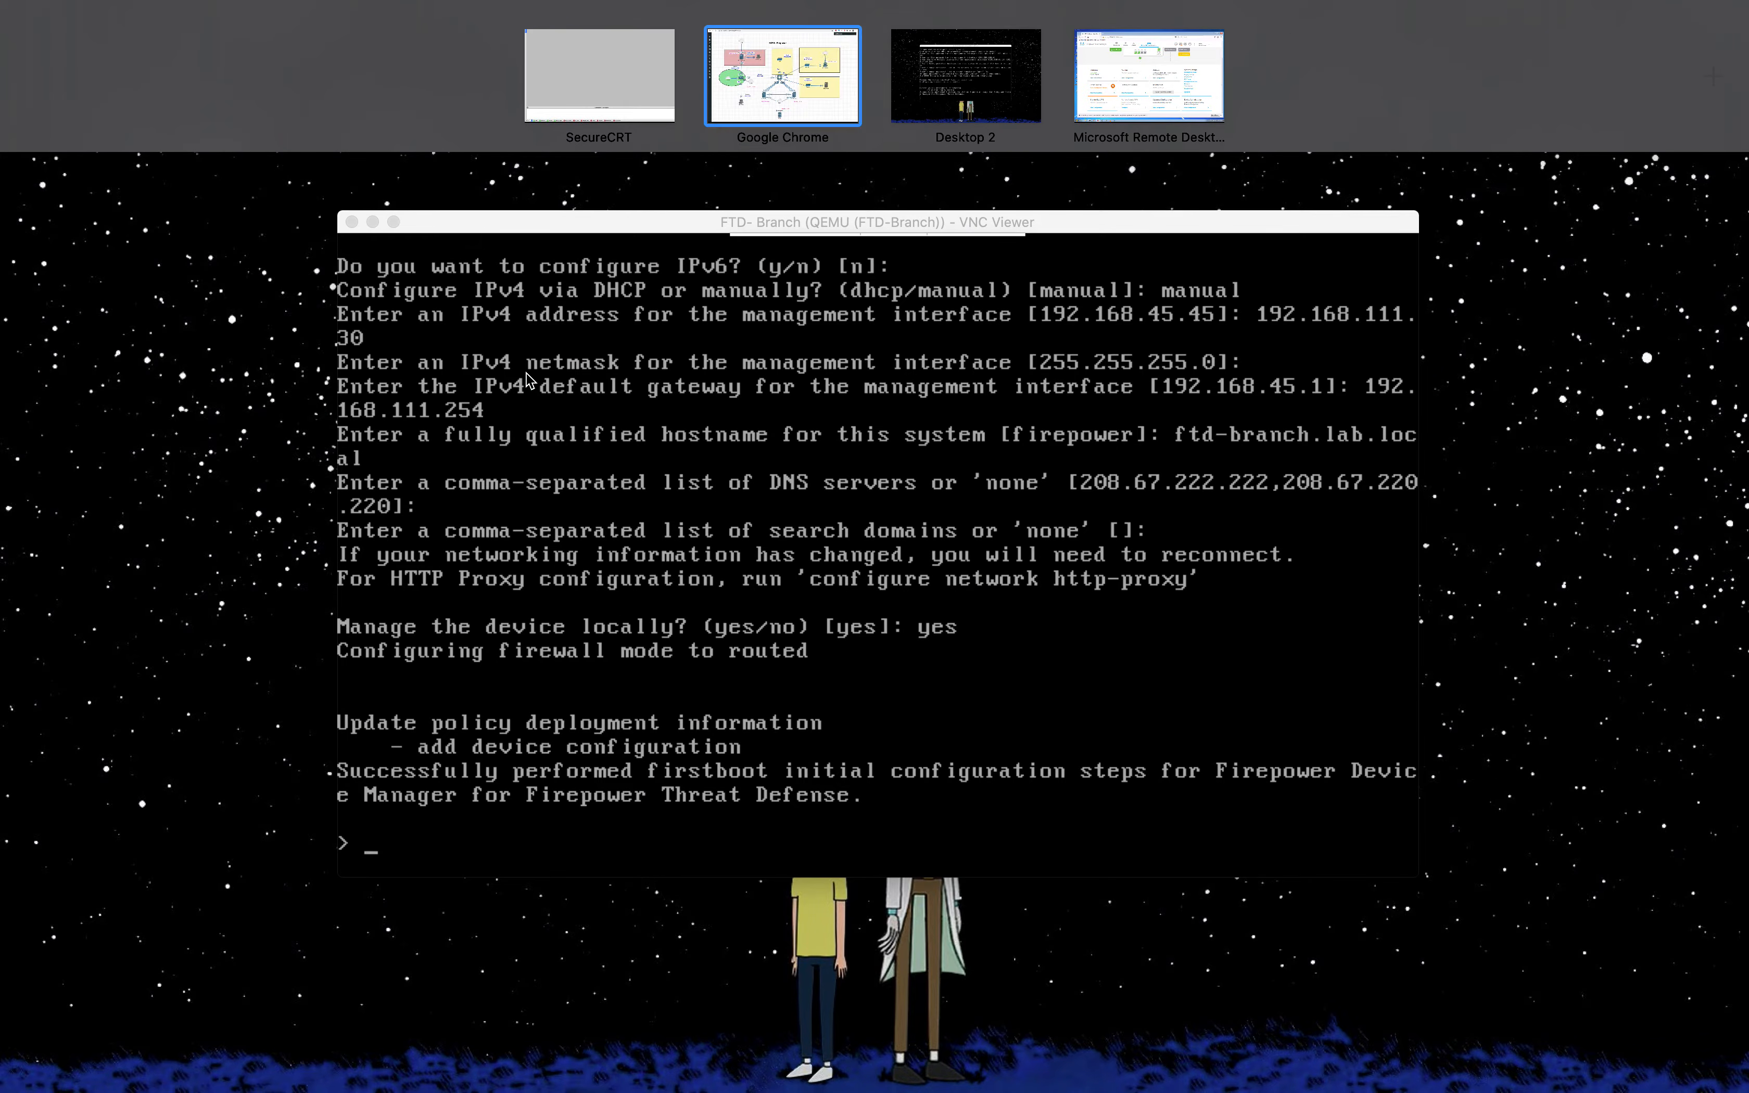
left_click(1149, 104)
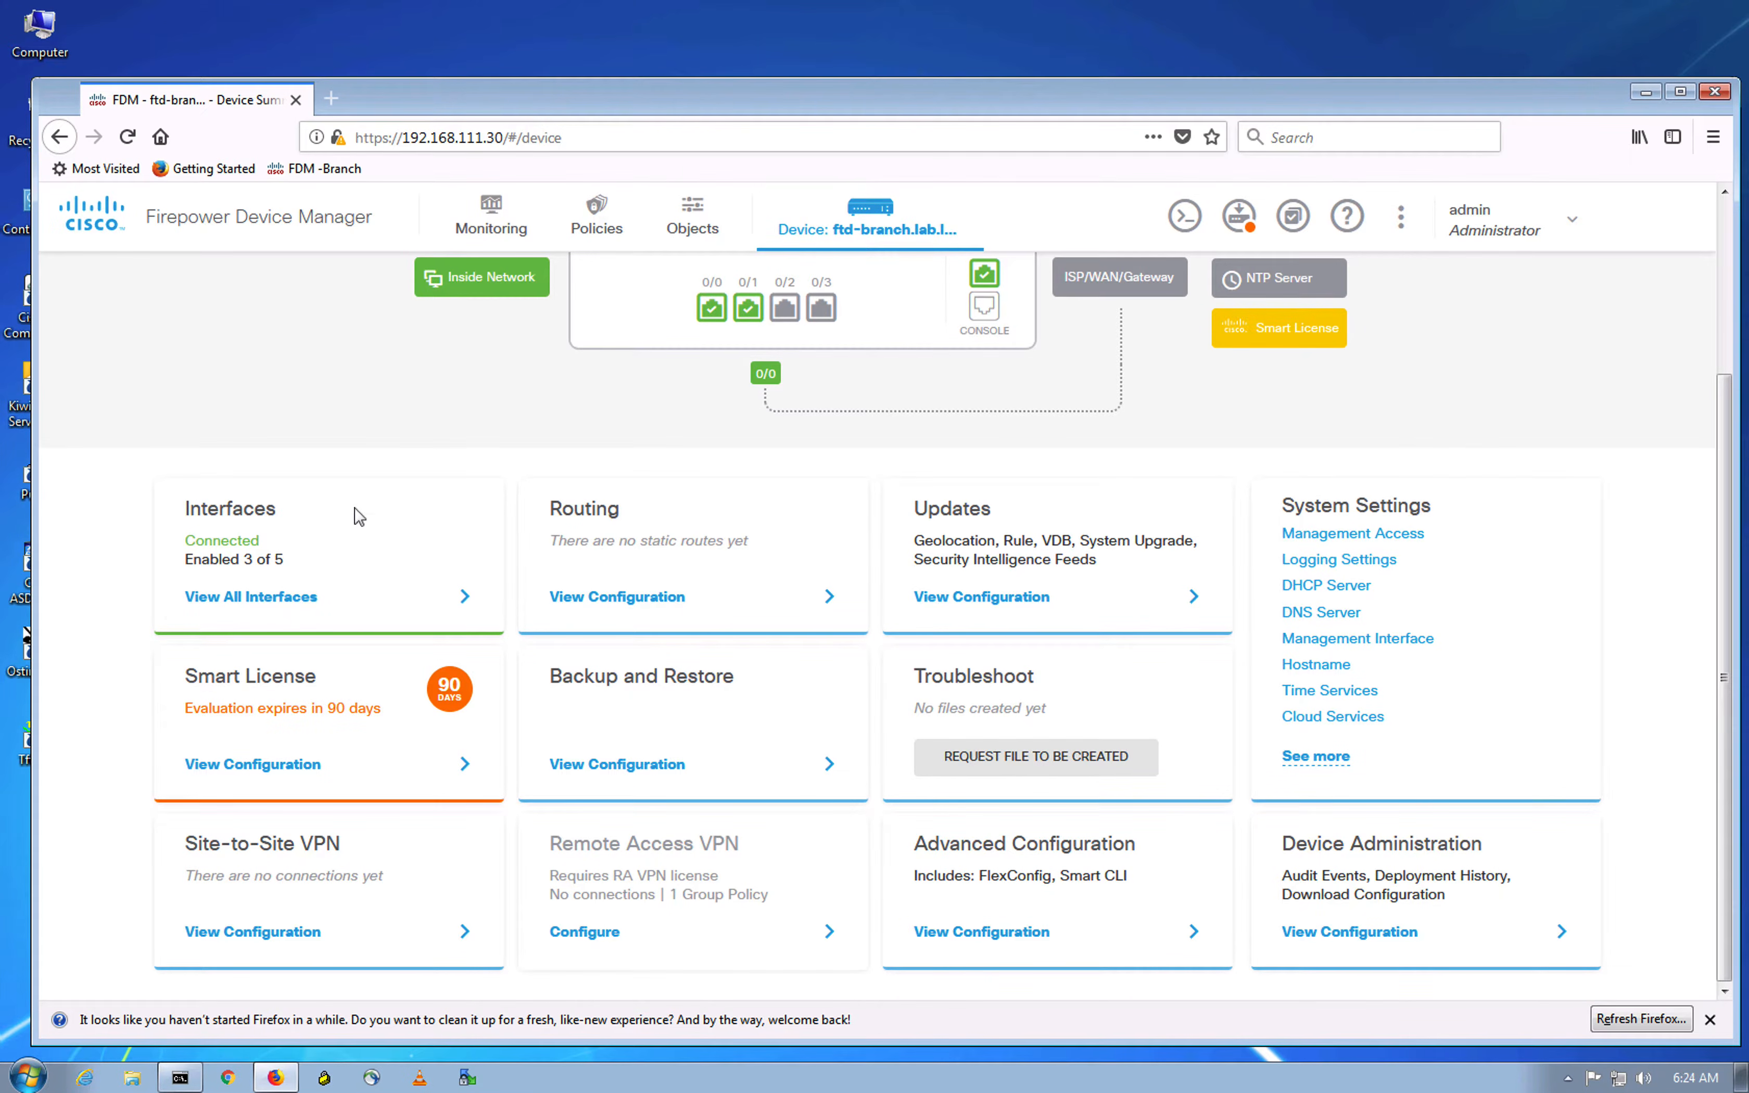
Step: Open GigabitEthernet0/0 (outside) for editing and check its addressing on the lab topology
left_click(281, 609)
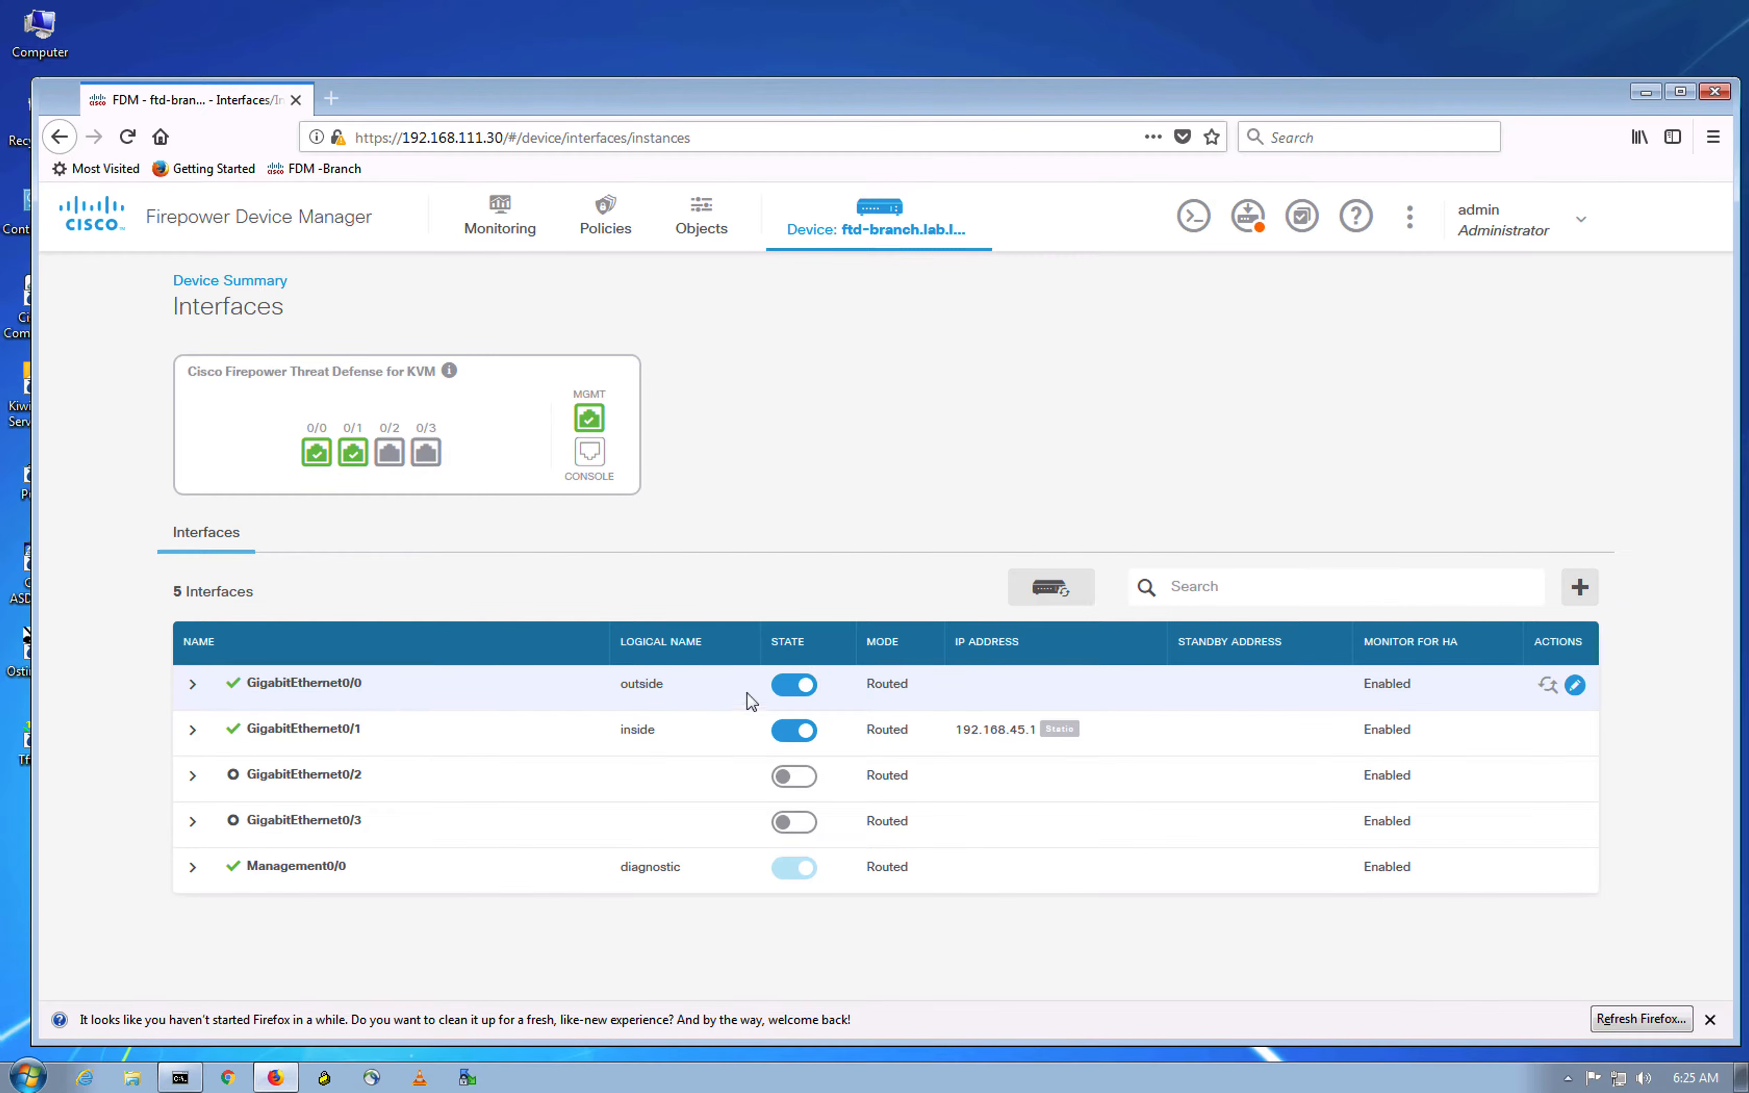
left_click(1575, 688)
left_click(1576, 686)
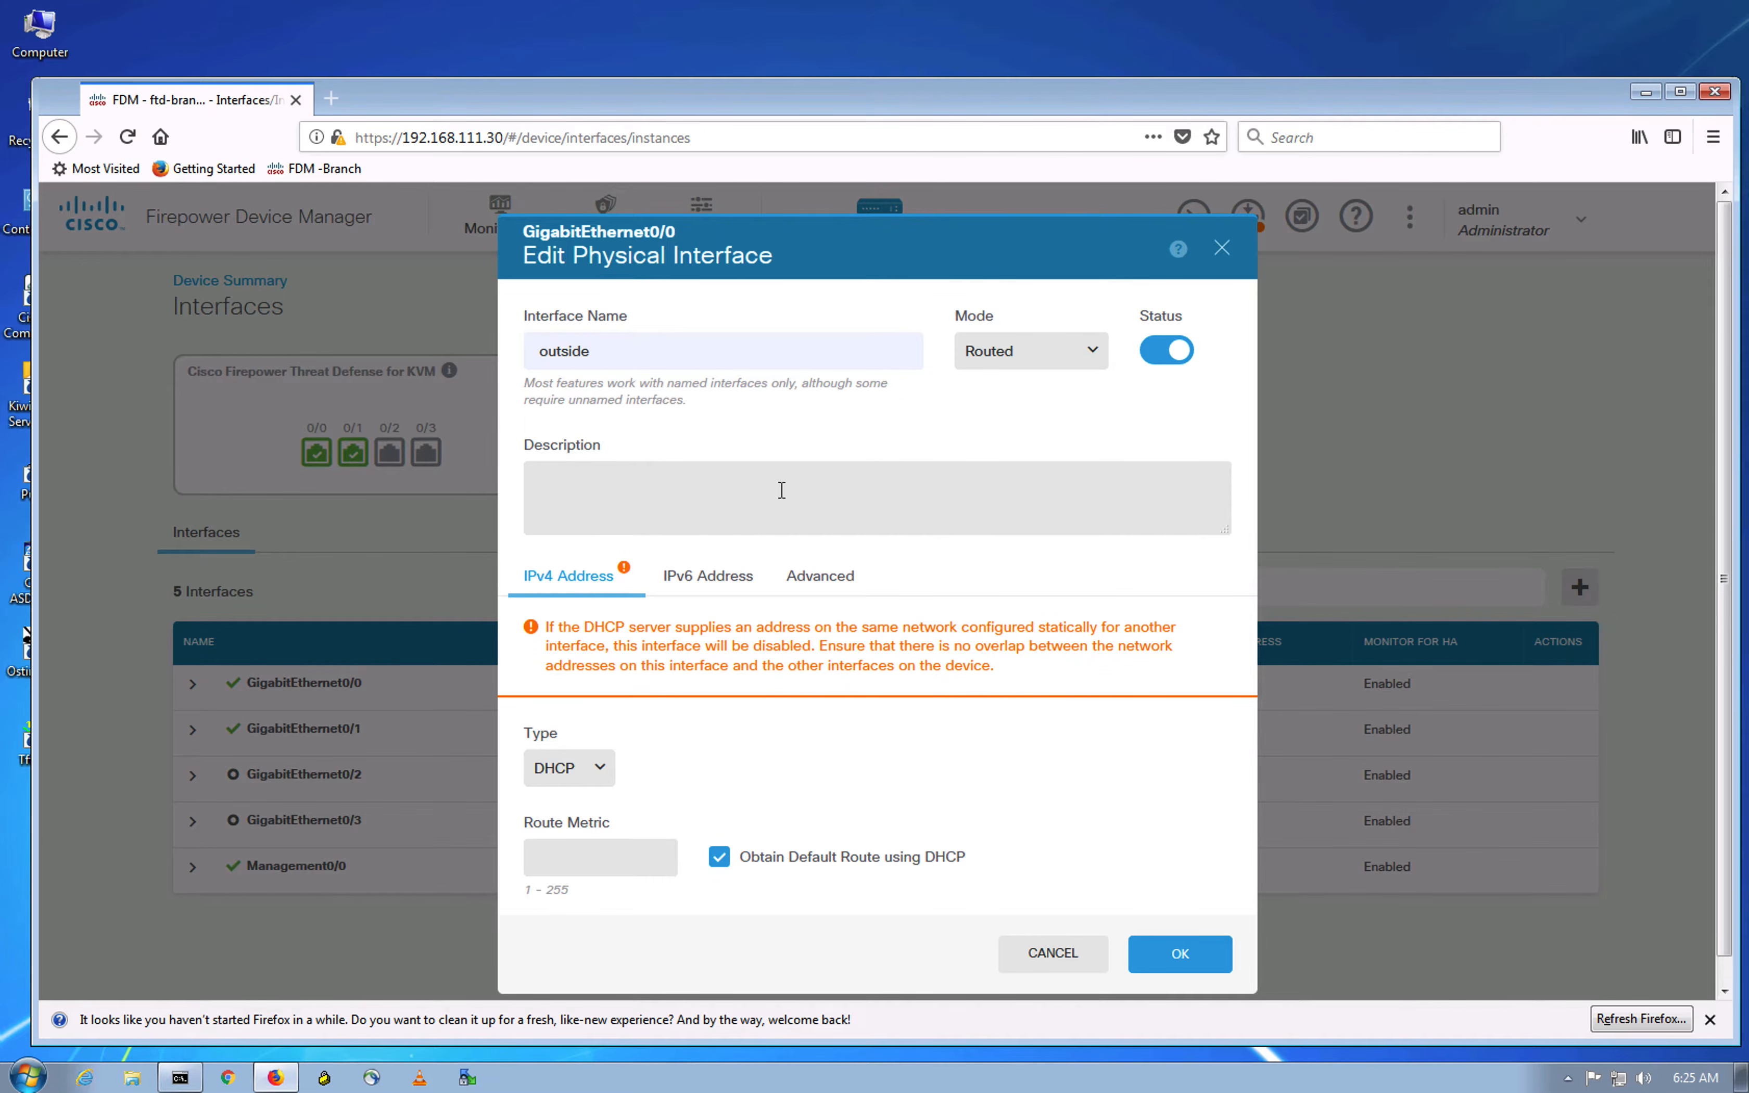
key("ctrl+Up")
left_click(750, 91)
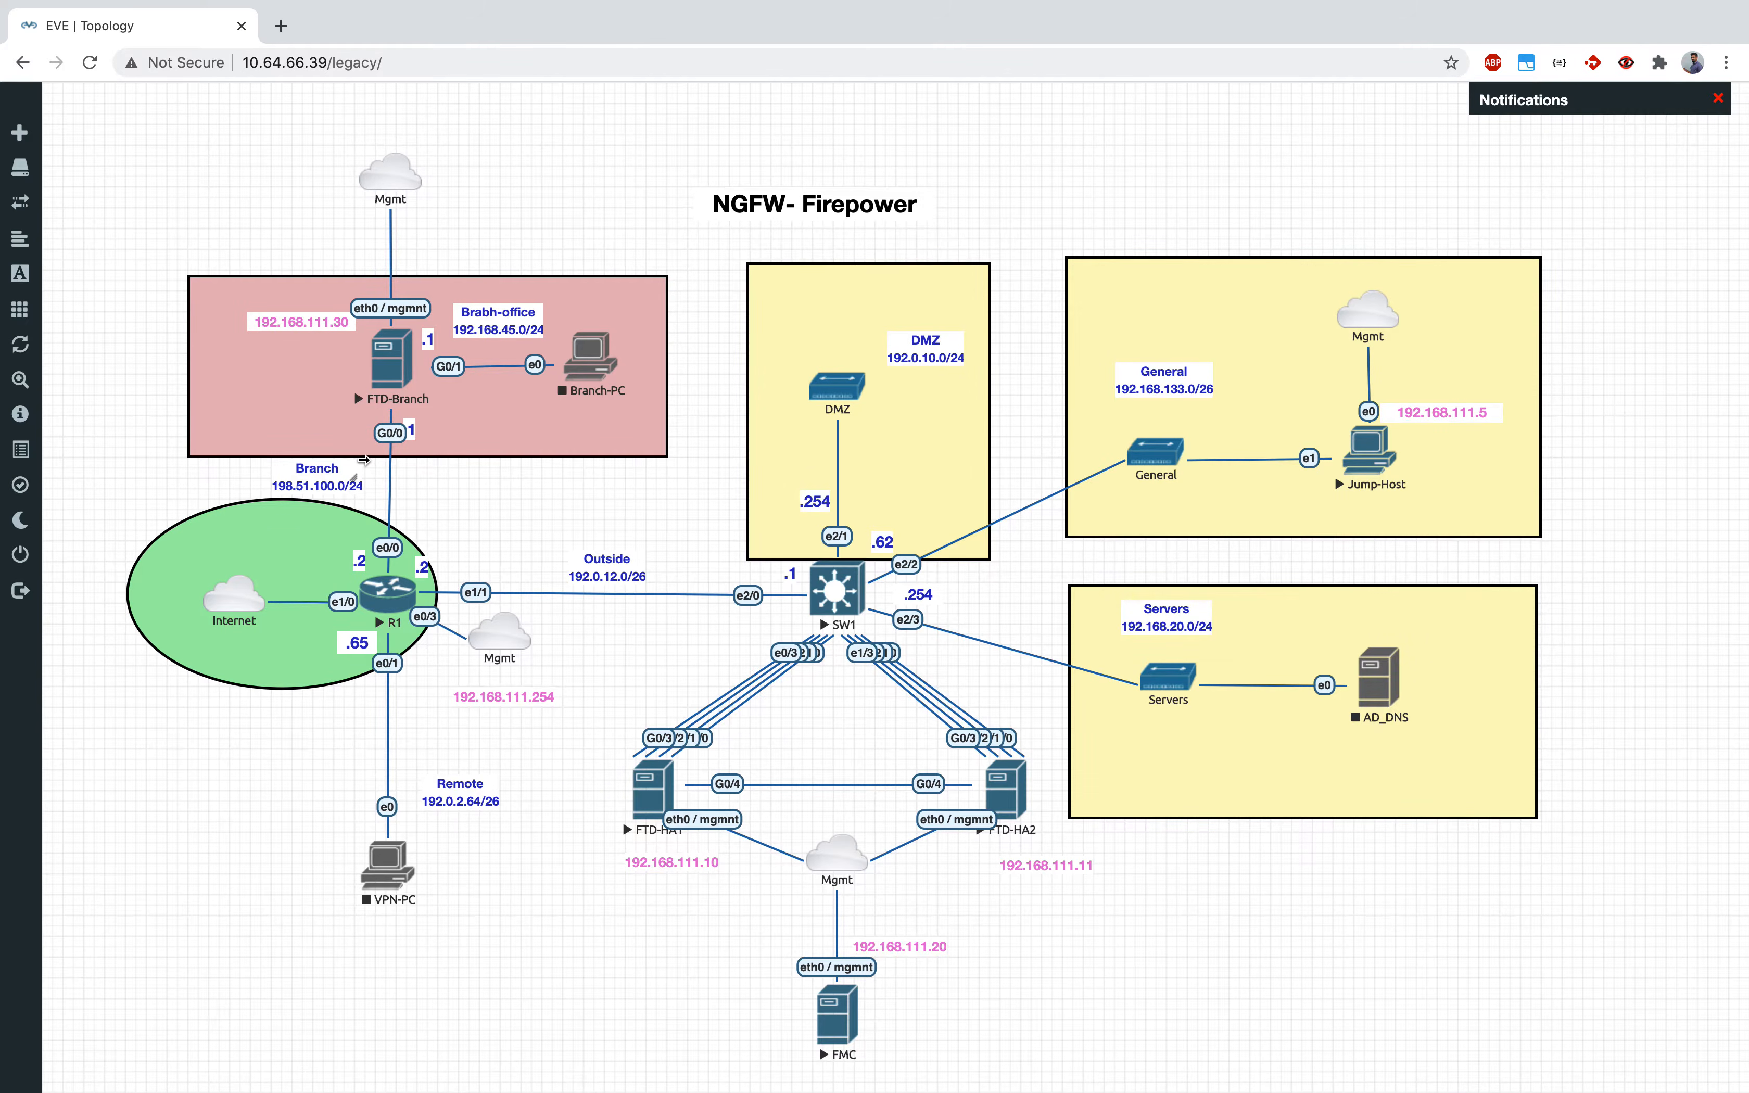
key("ctrl+Up")
left_click(1198, 117)
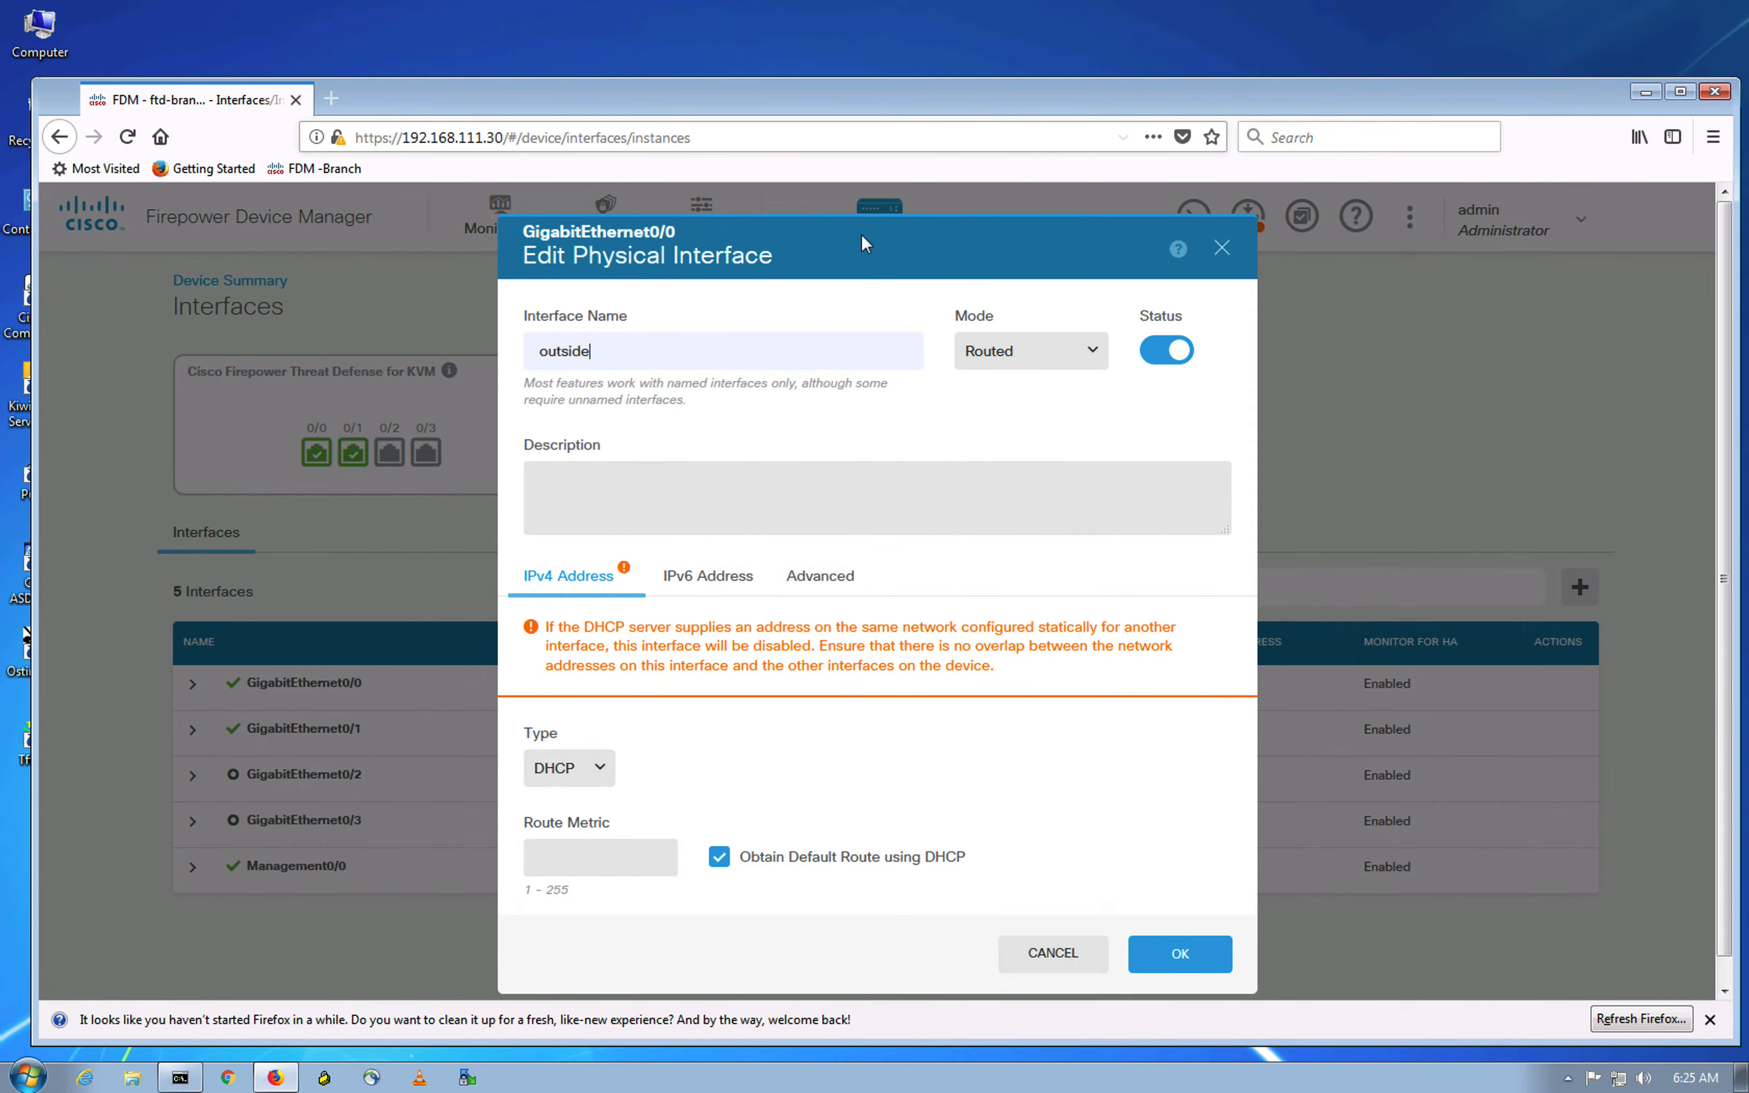
Step: Give the outside interface a static IPv4 address 192.51.100.1 with a /24 mask and save it
left_click(759, 442)
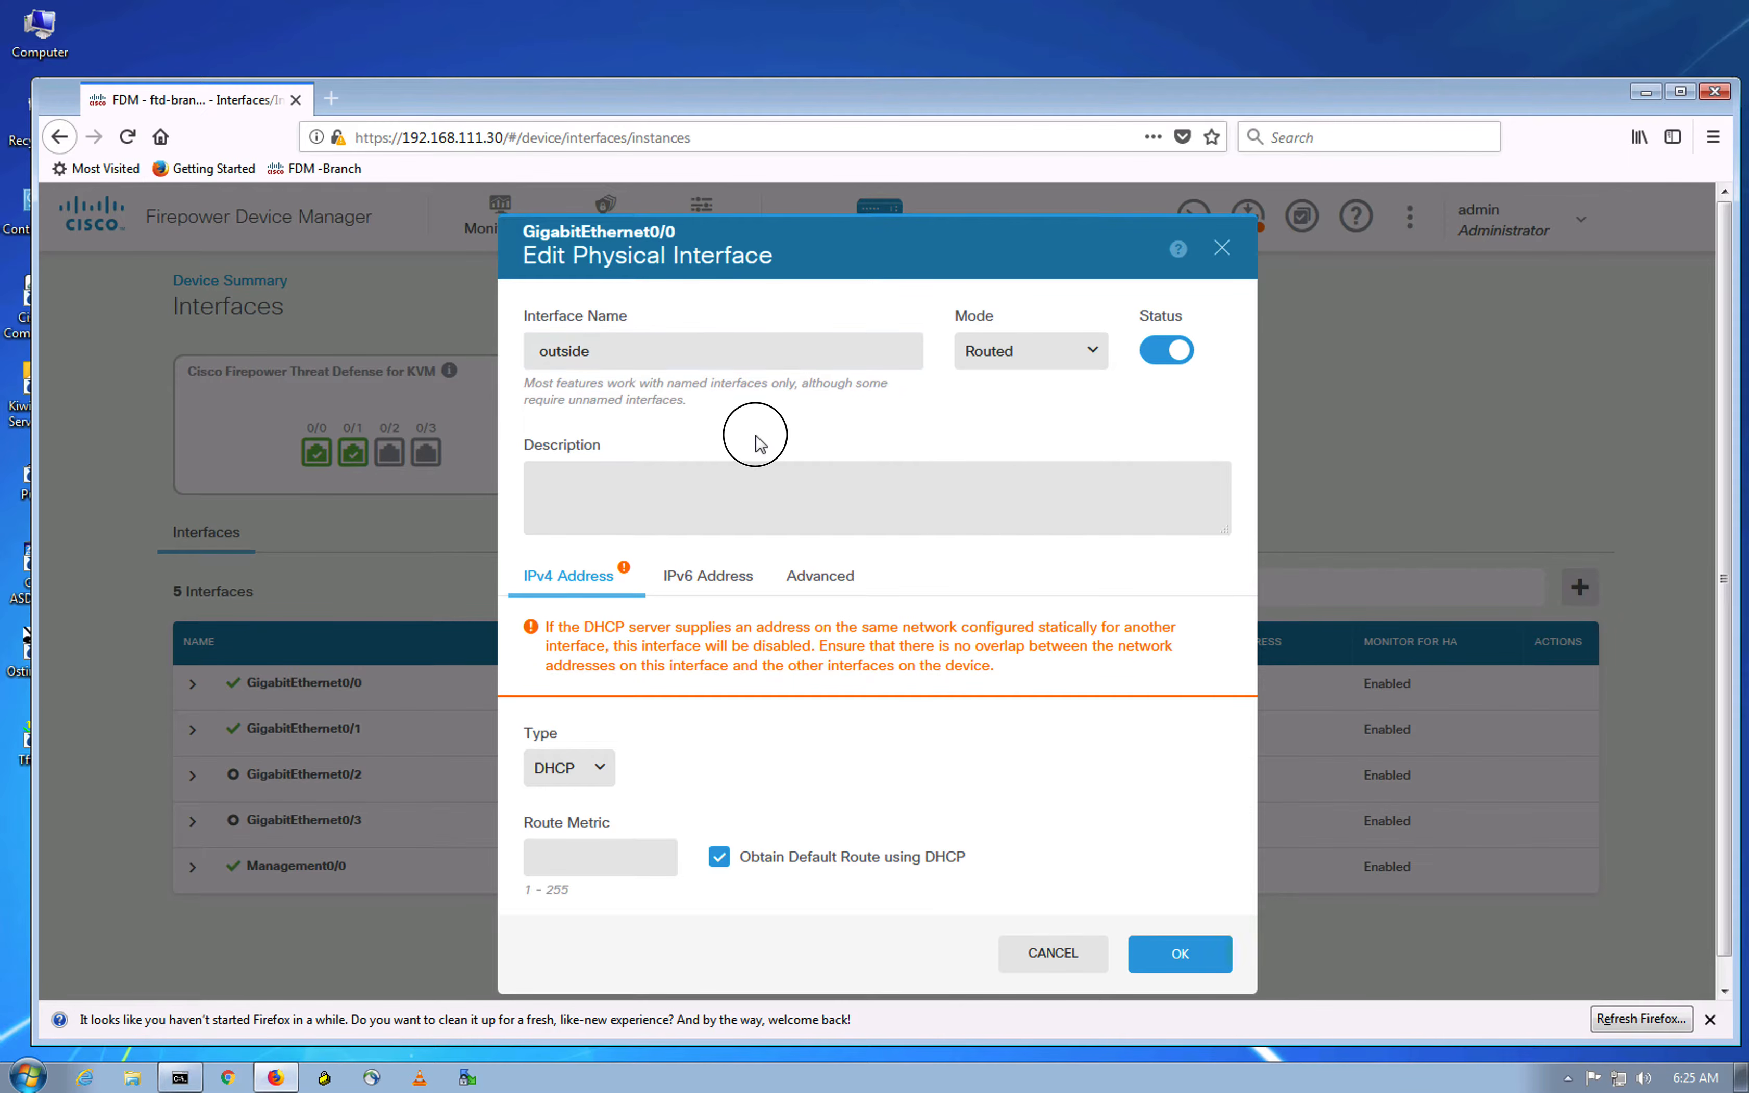
left_click(599, 775)
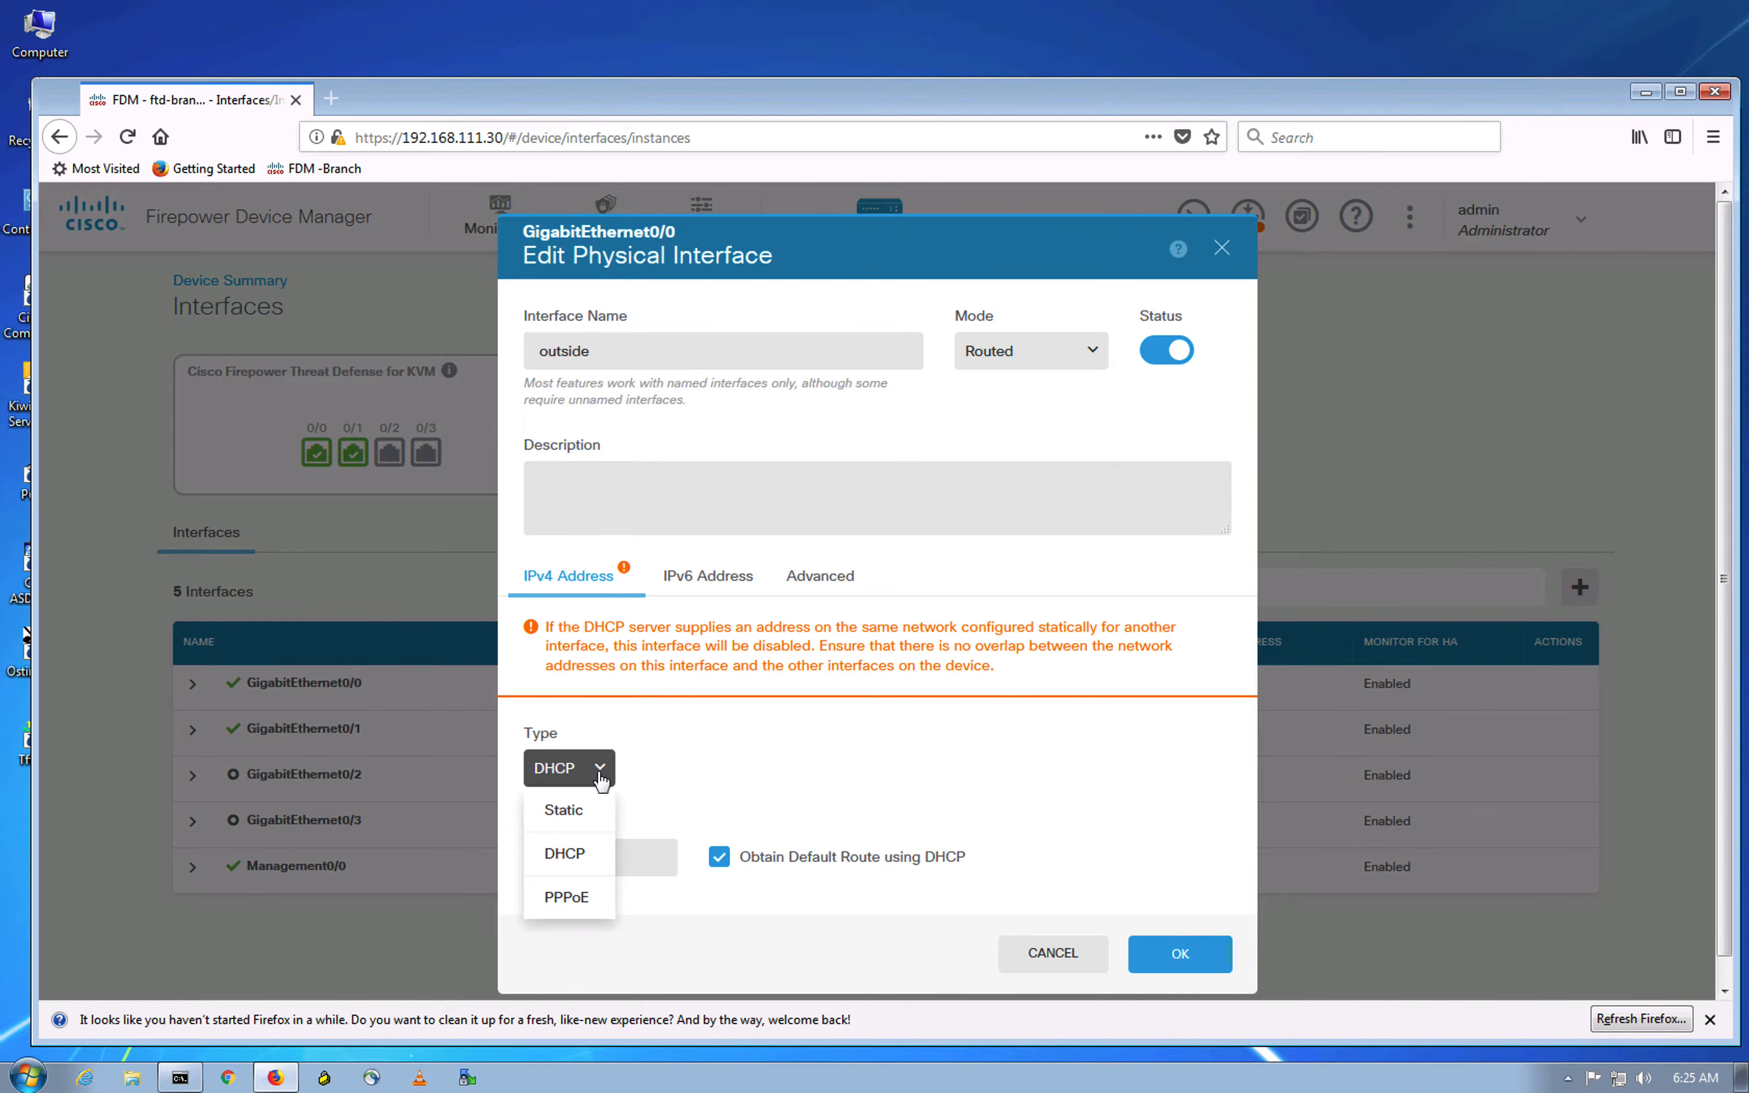
left_click(586, 808)
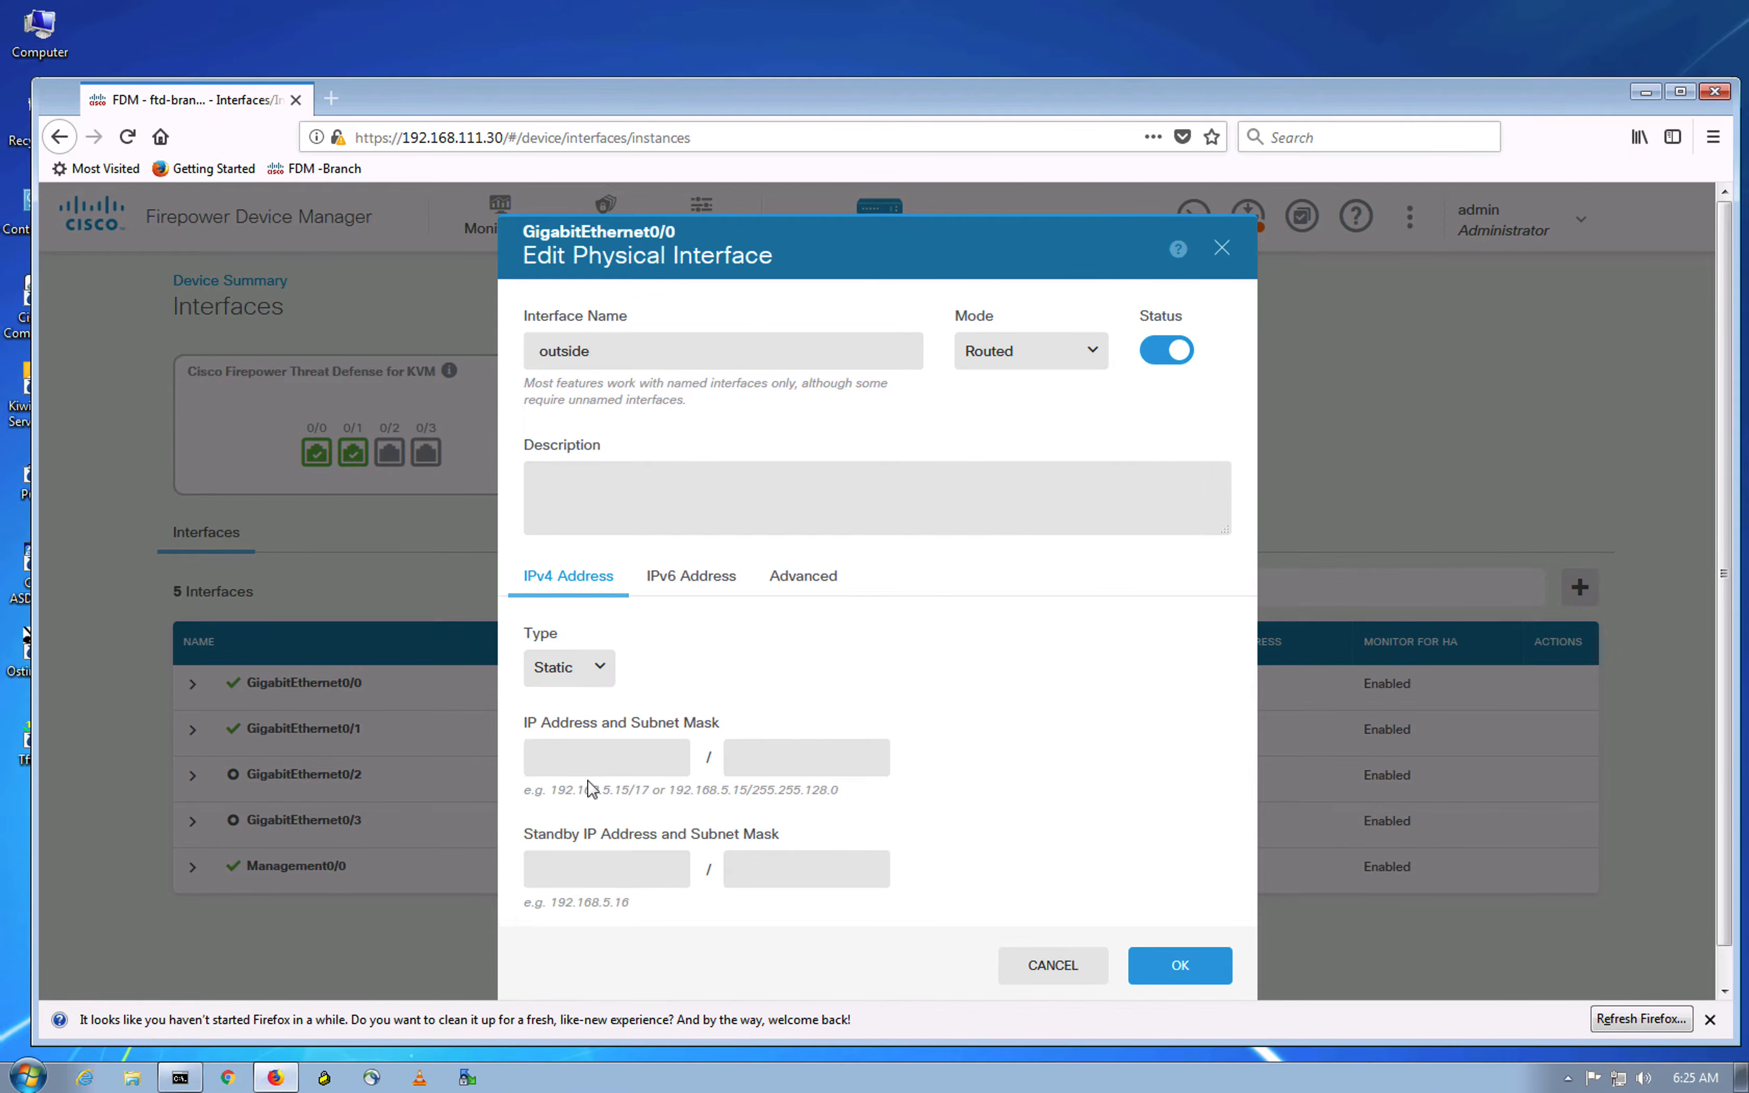
left_click(603, 759)
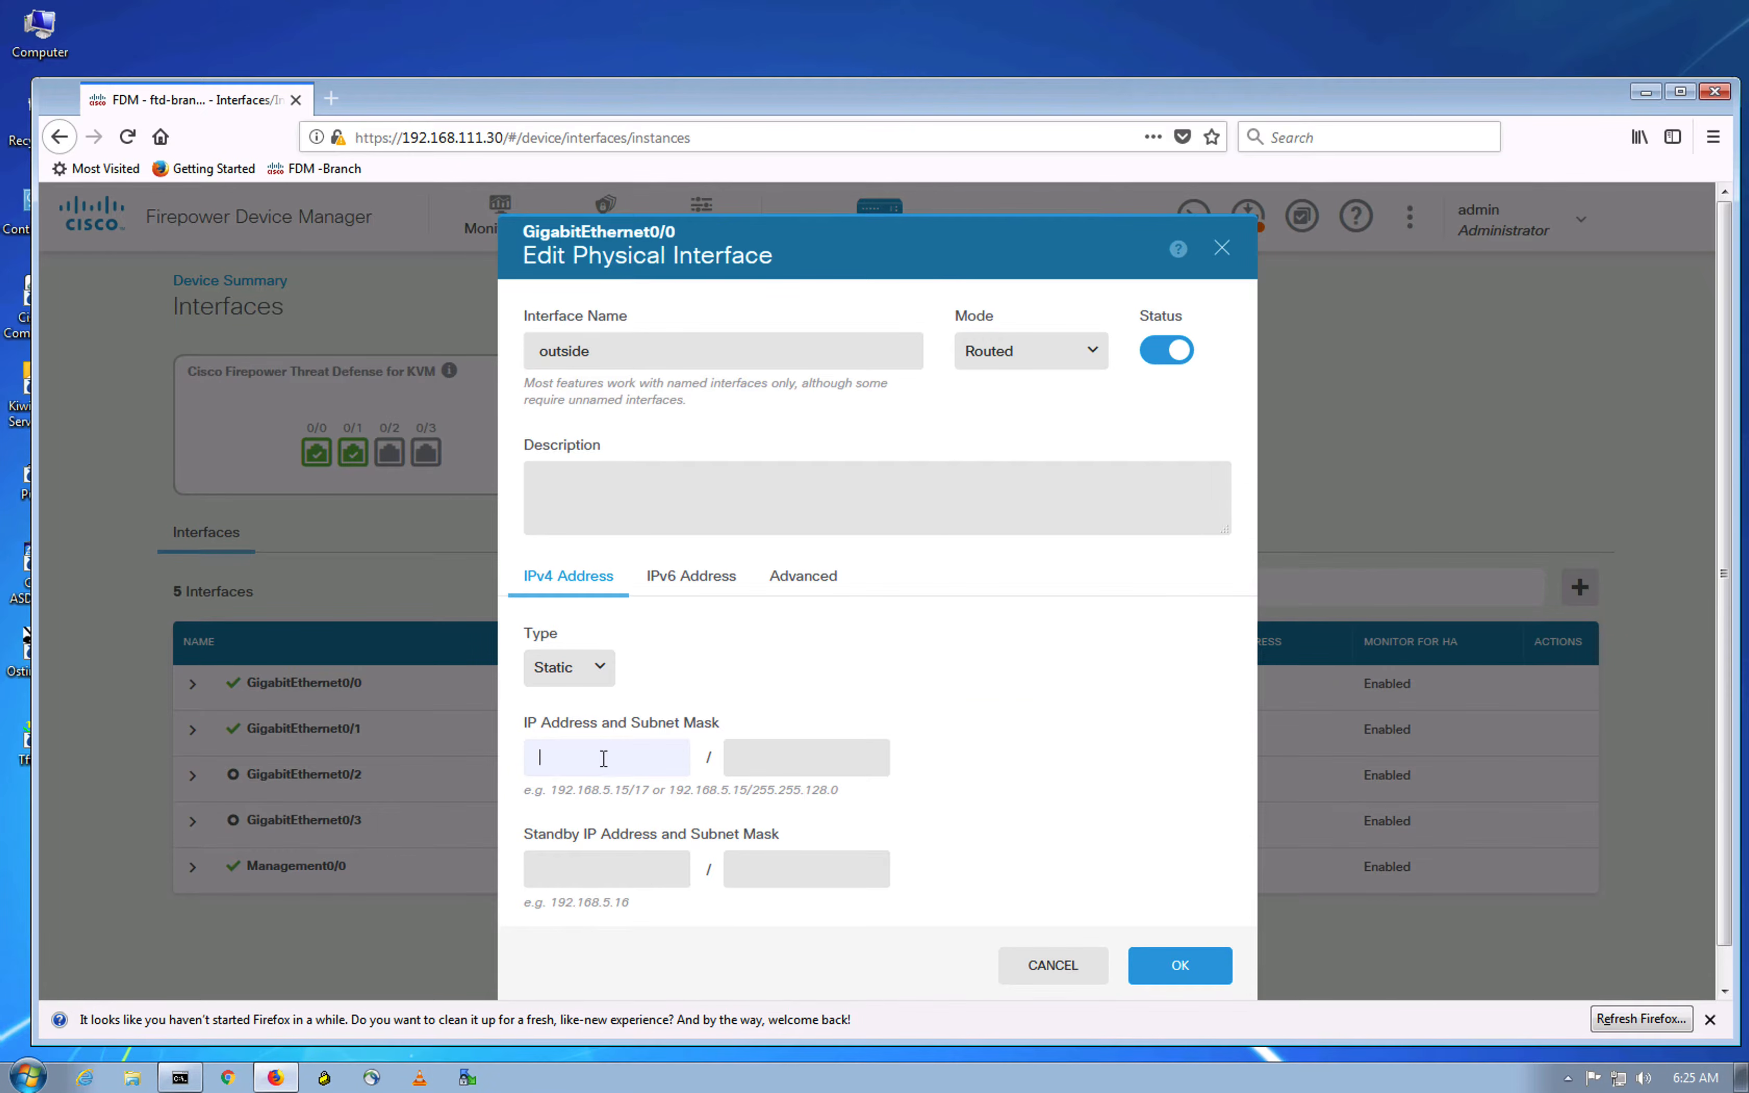
type("192.51.100.1")
left_click(743, 757)
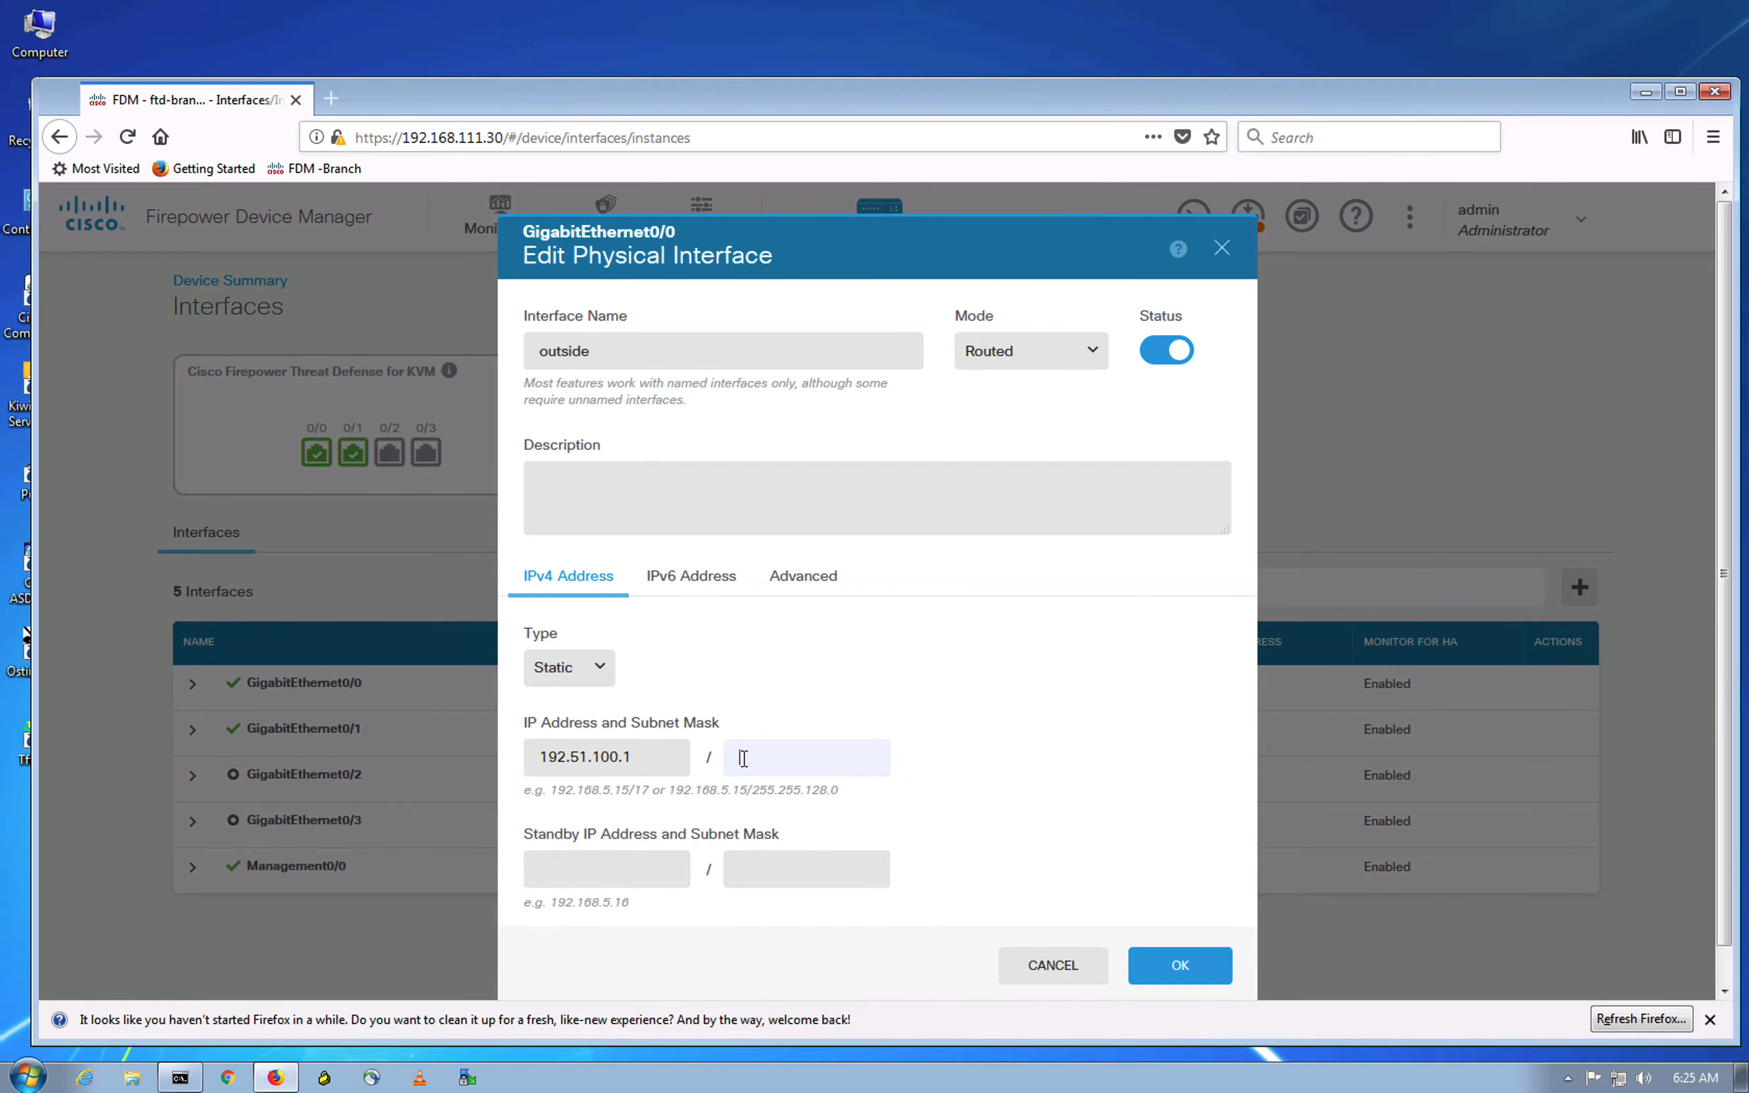
type("24")
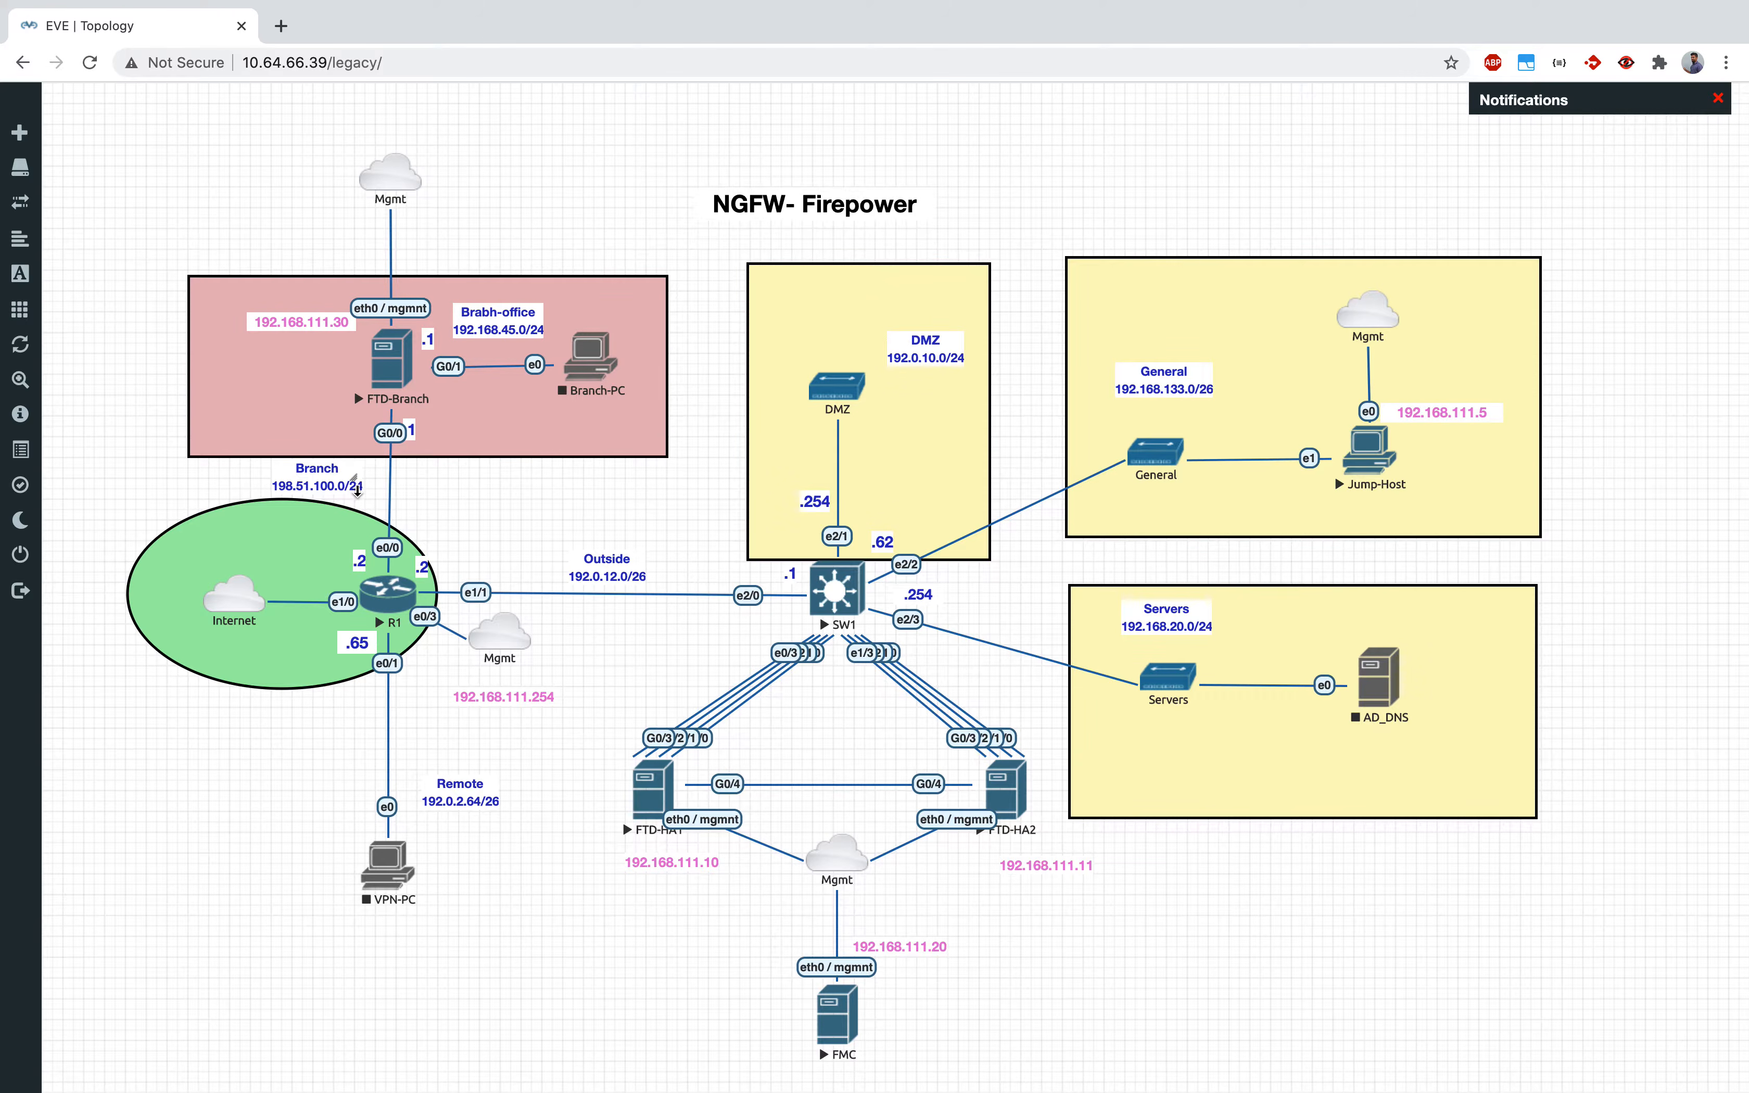
key("ctrl+Up")
left_click(1183, 108)
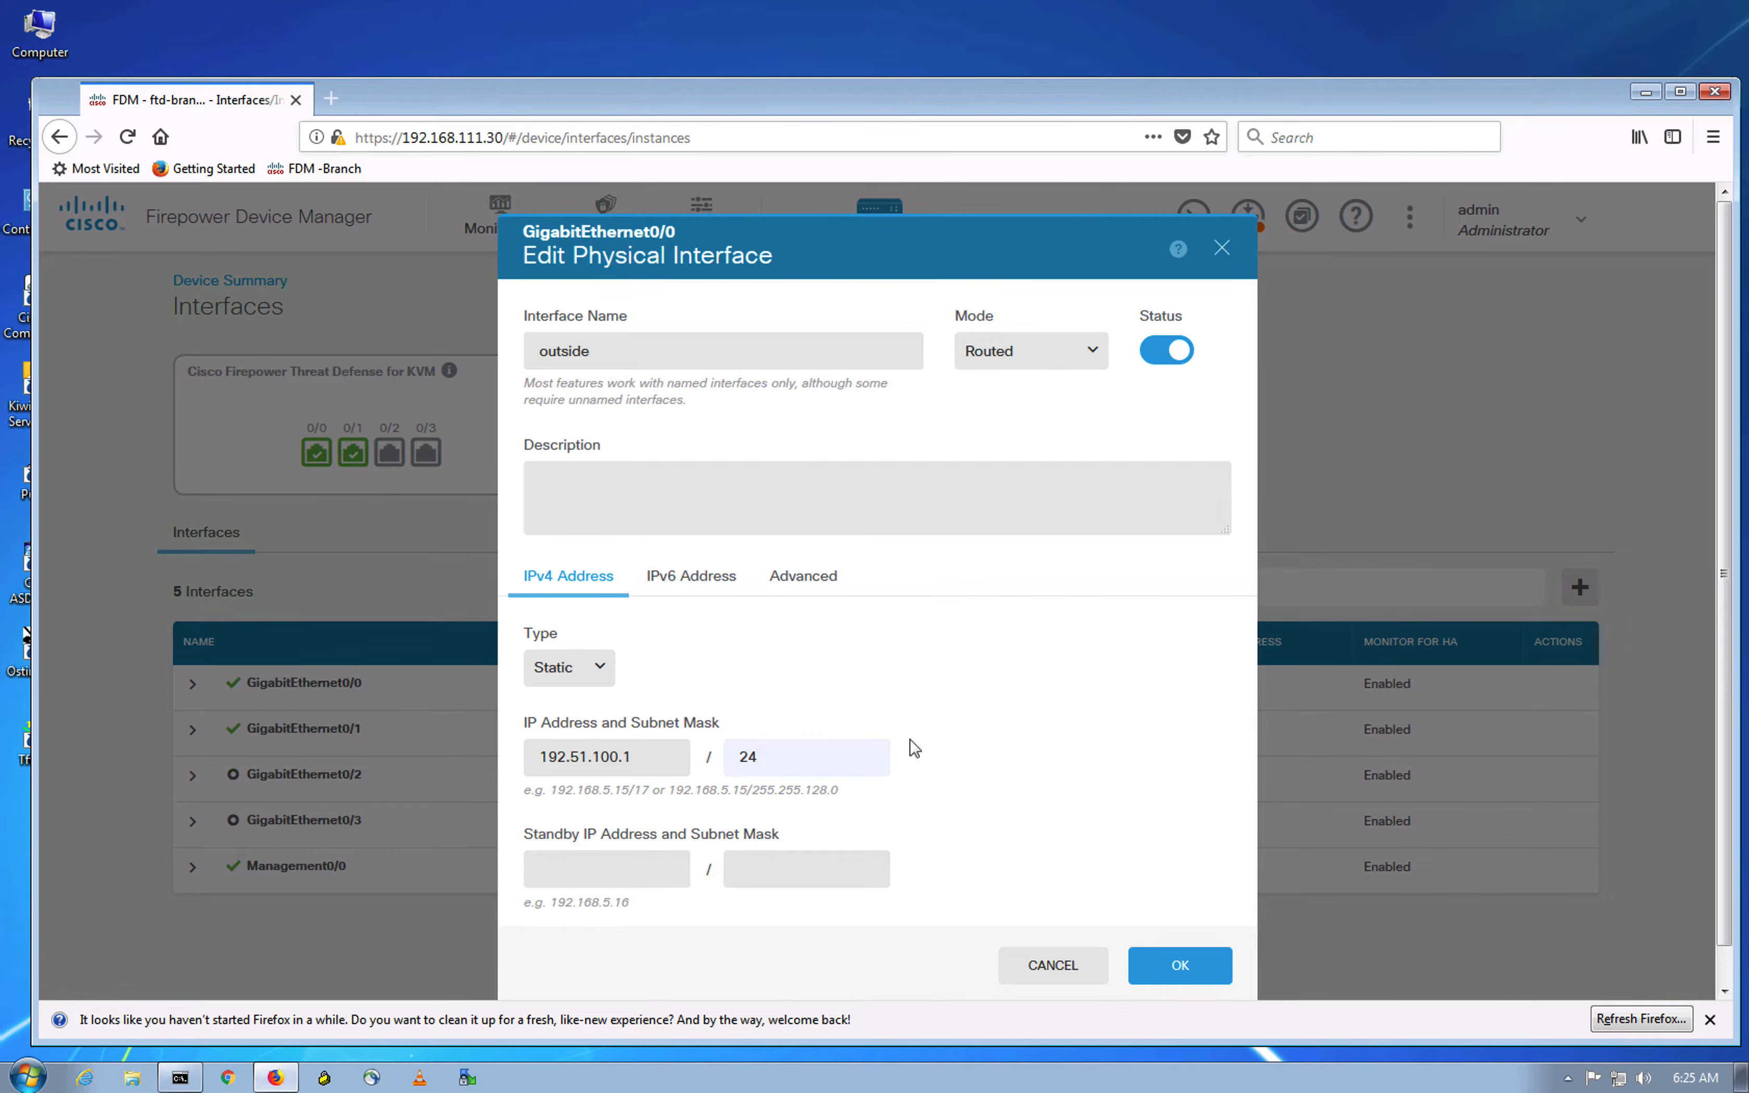
left_click(968, 751)
left_click(1185, 965)
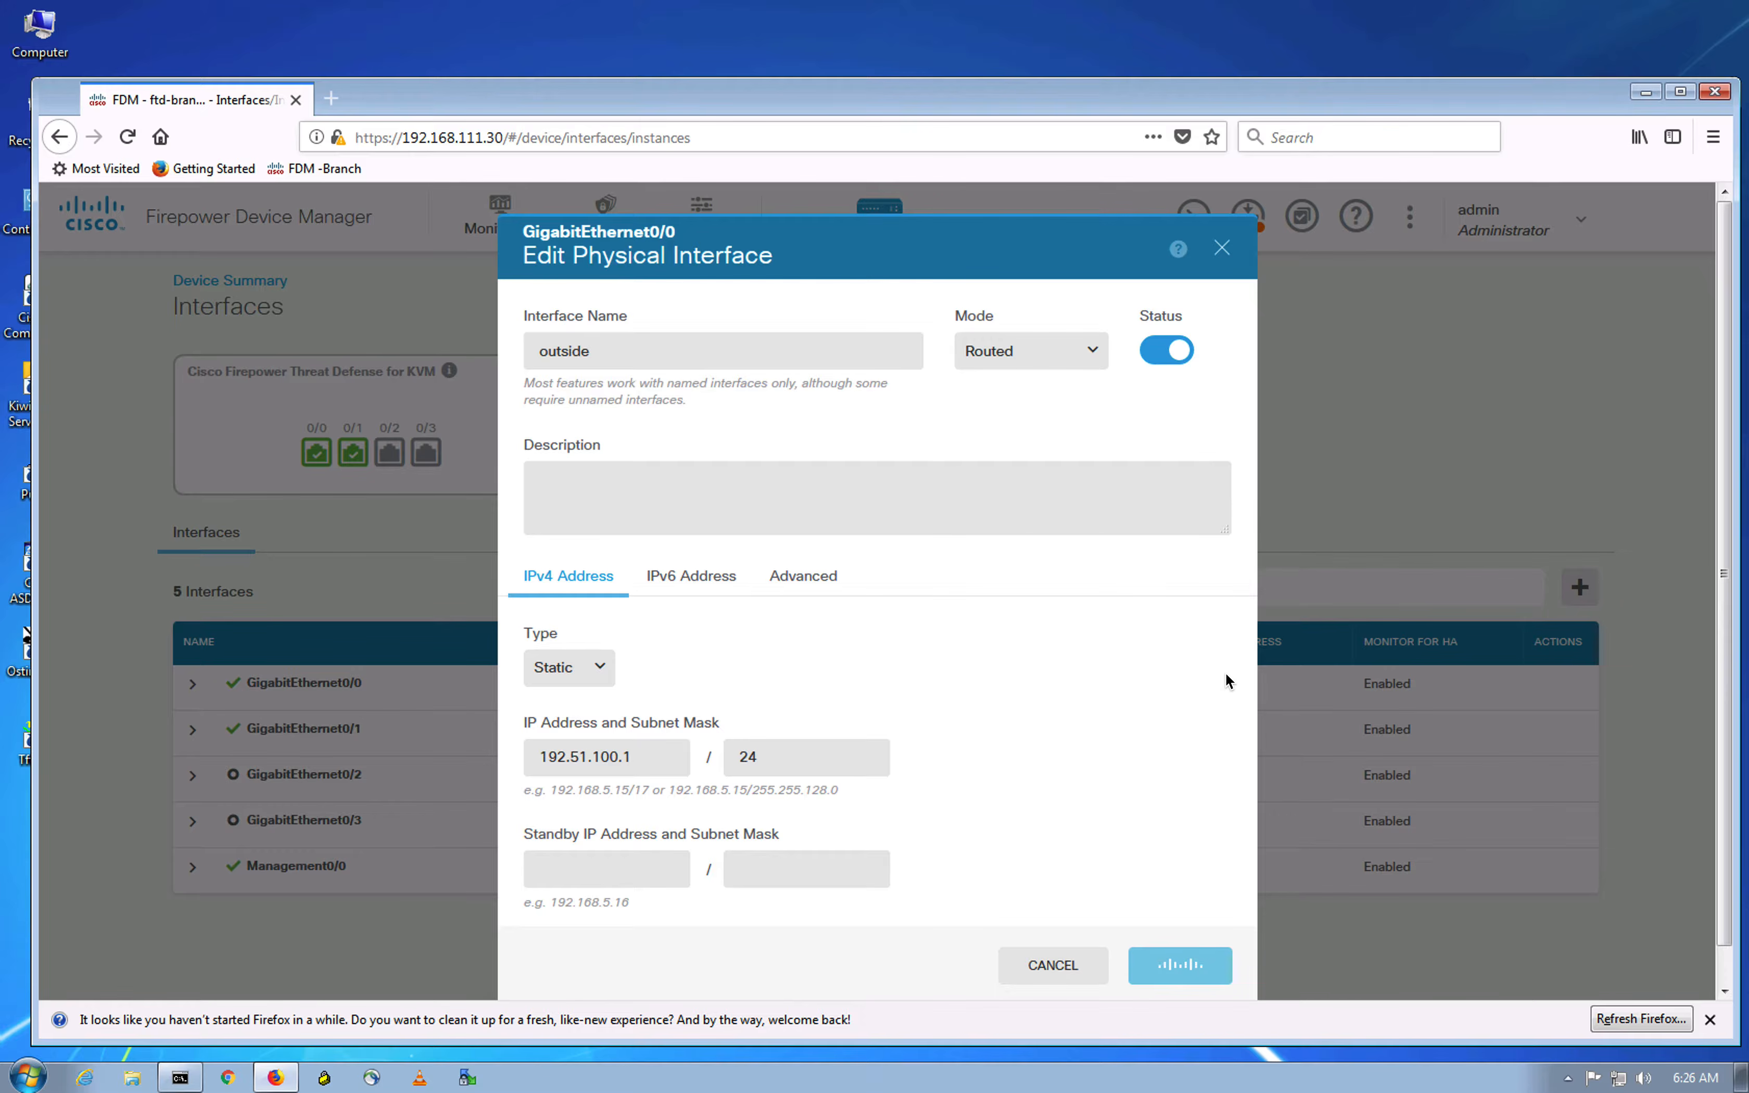
left_click(1709, 1019)
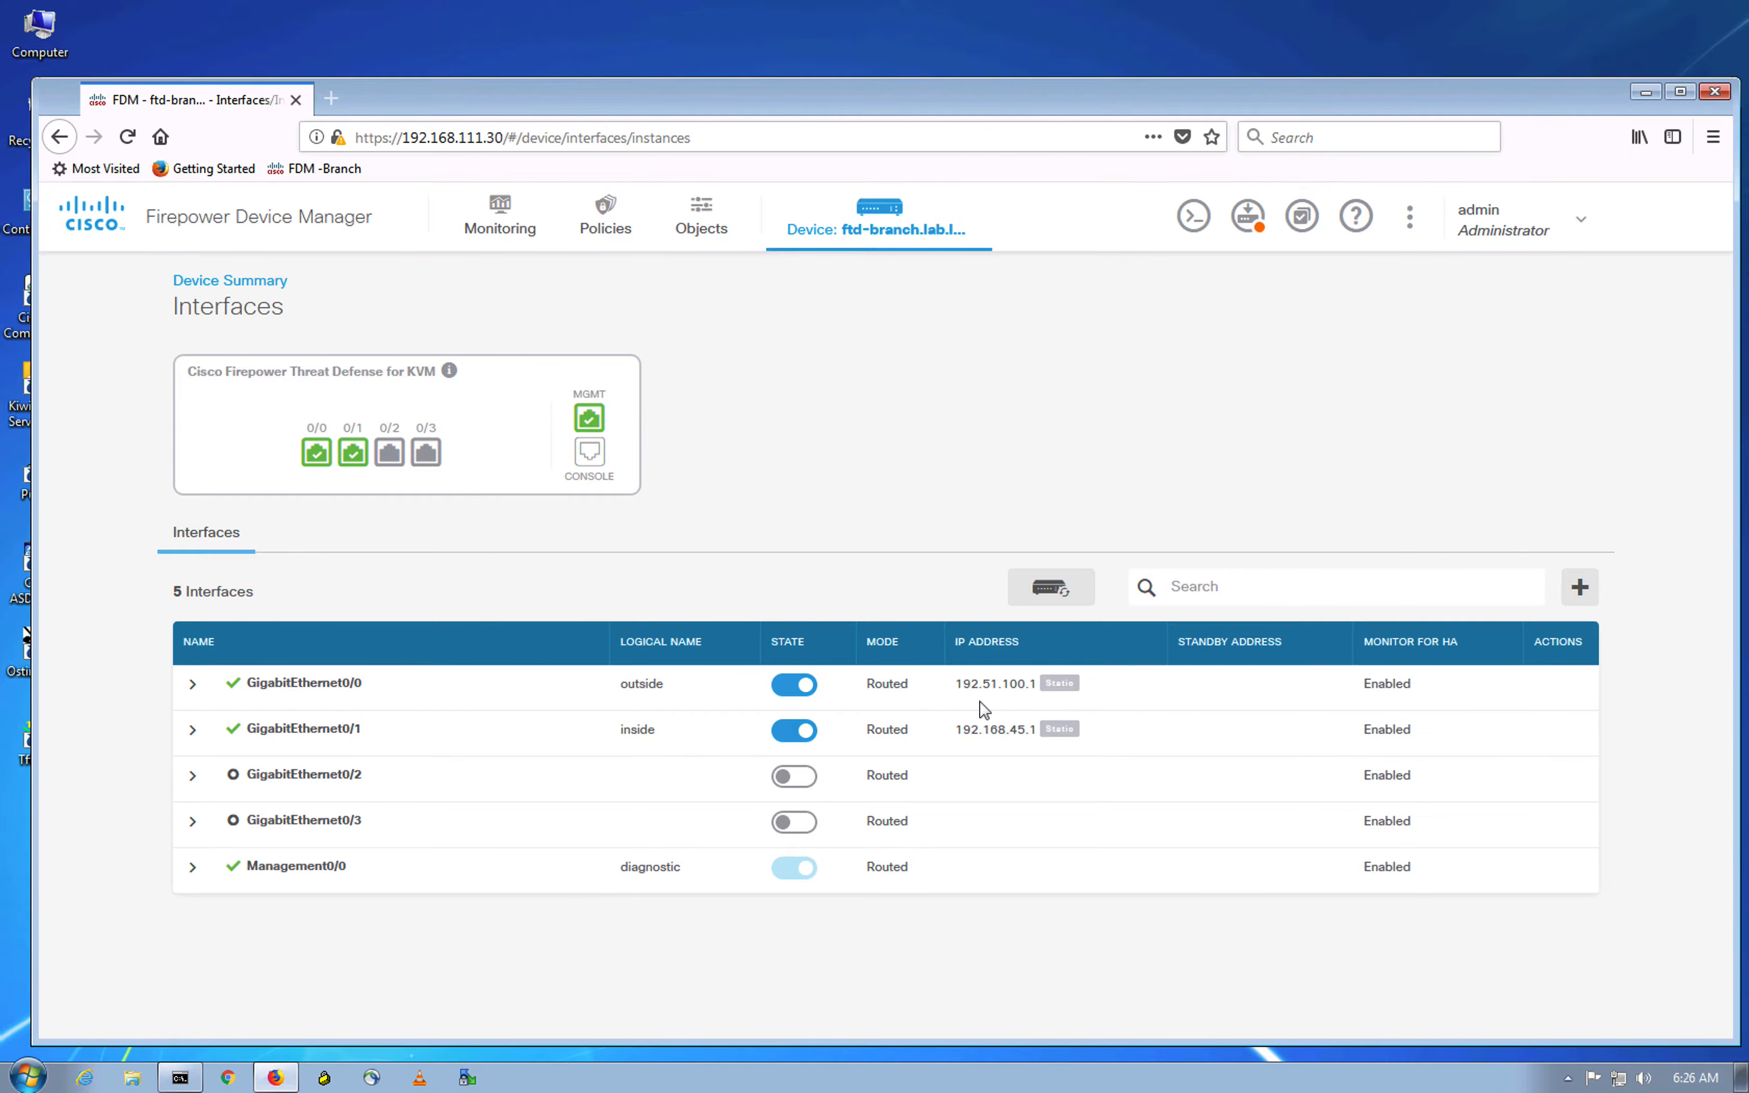
Step: Return to Device Summary and open the Routing configuration's Static Routing page
mouse_move(1009, 705)
left_click(856, 427)
left_click(230, 280)
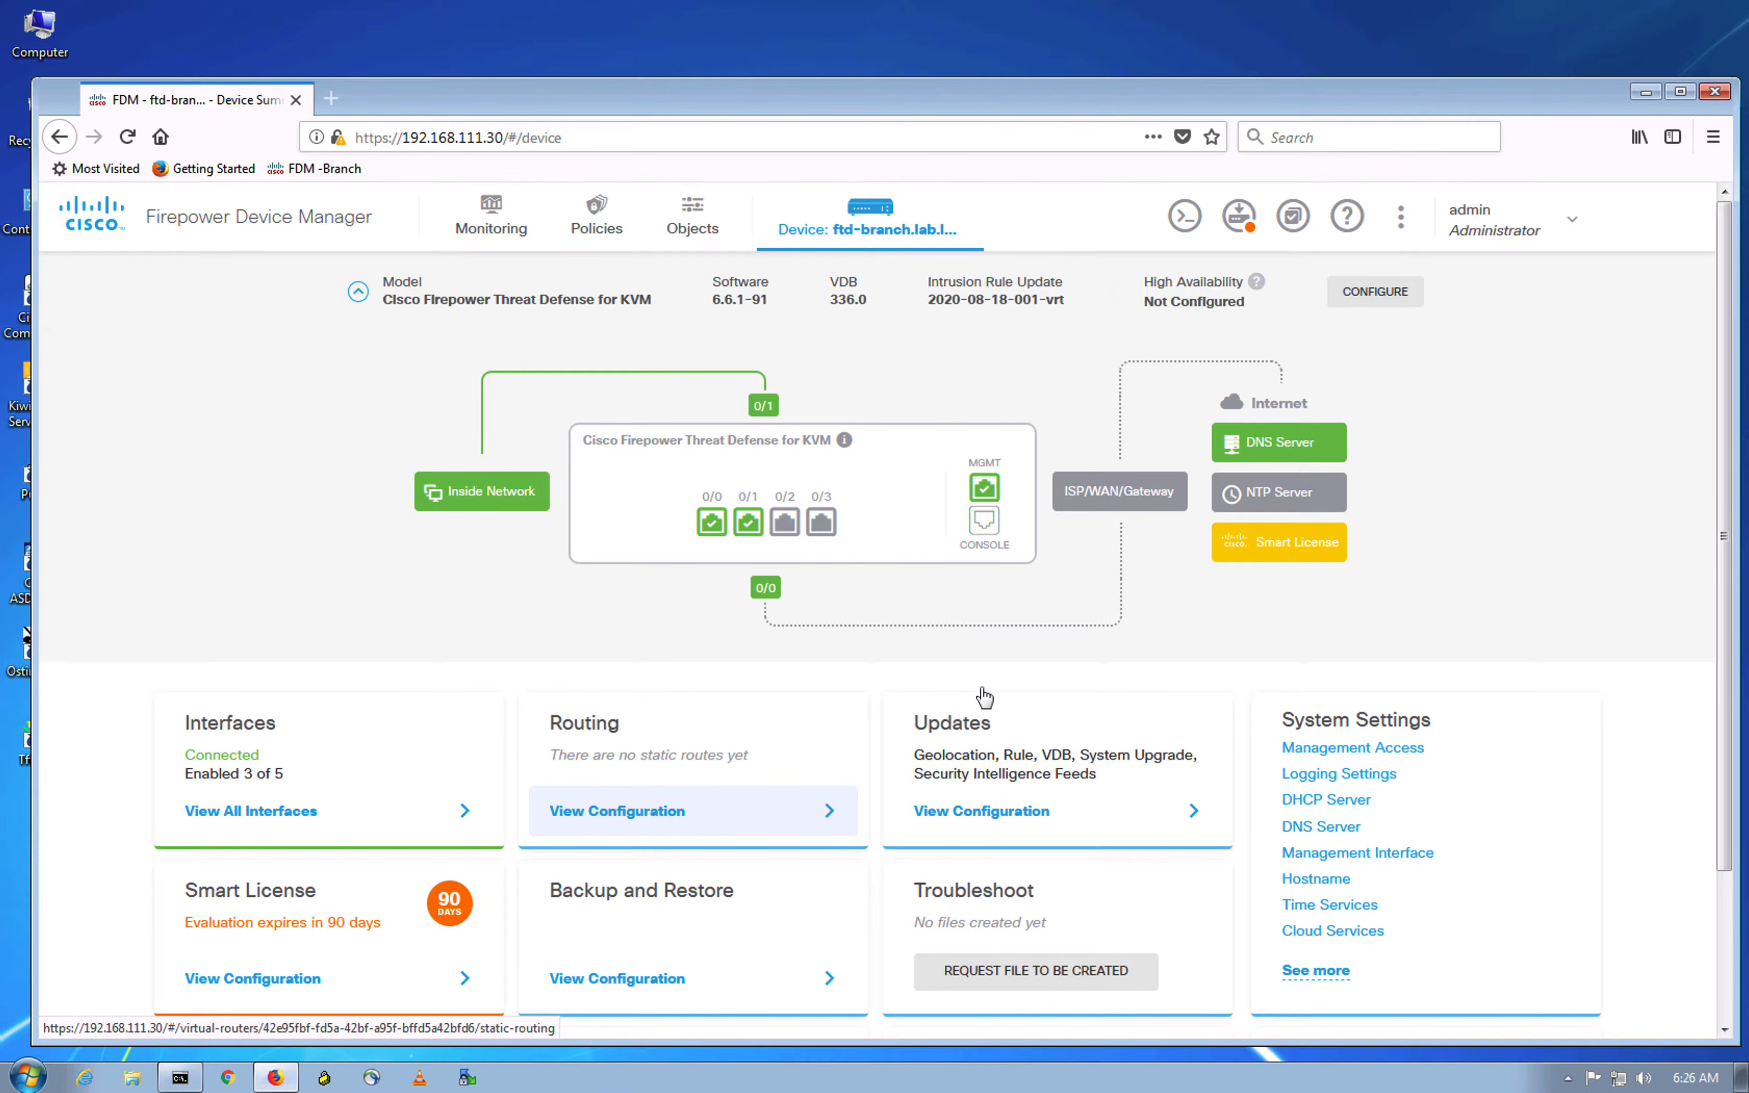
left_click(802, 810)
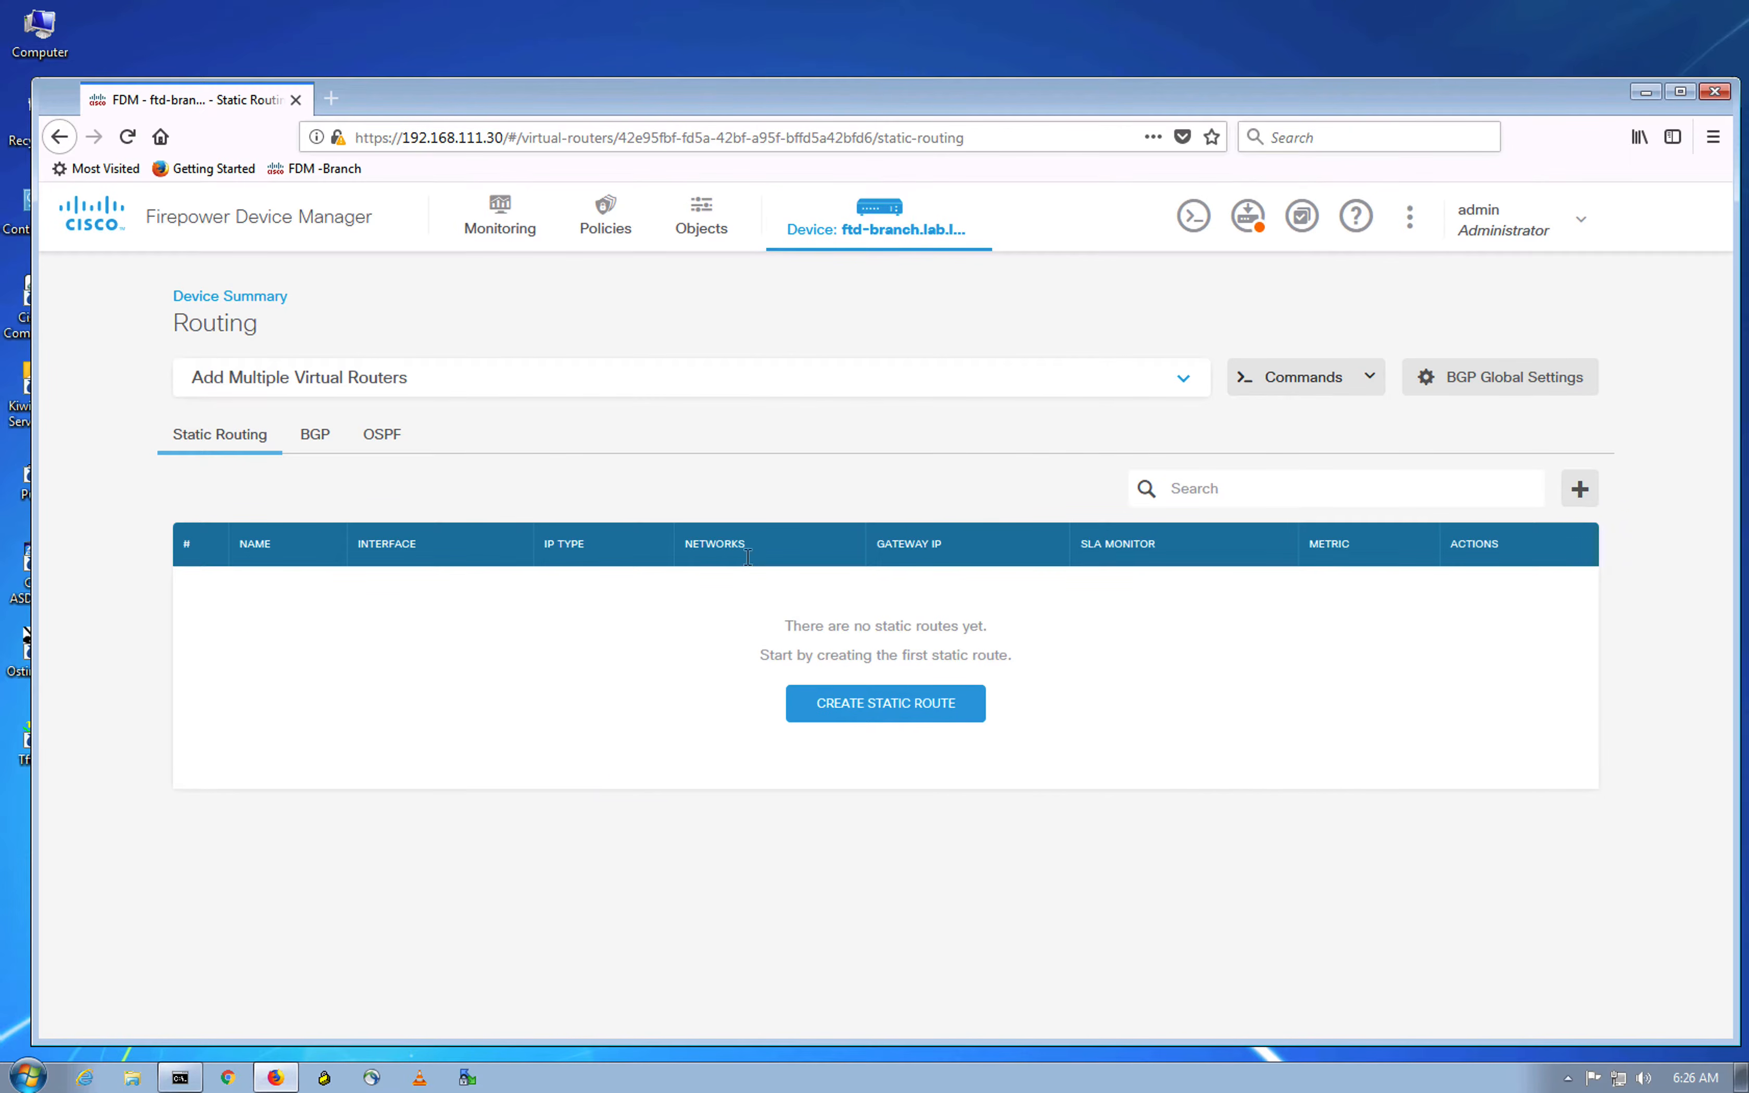
Step: Start a static route named 'Stat' on the outside interface
left_click(1579, 489)
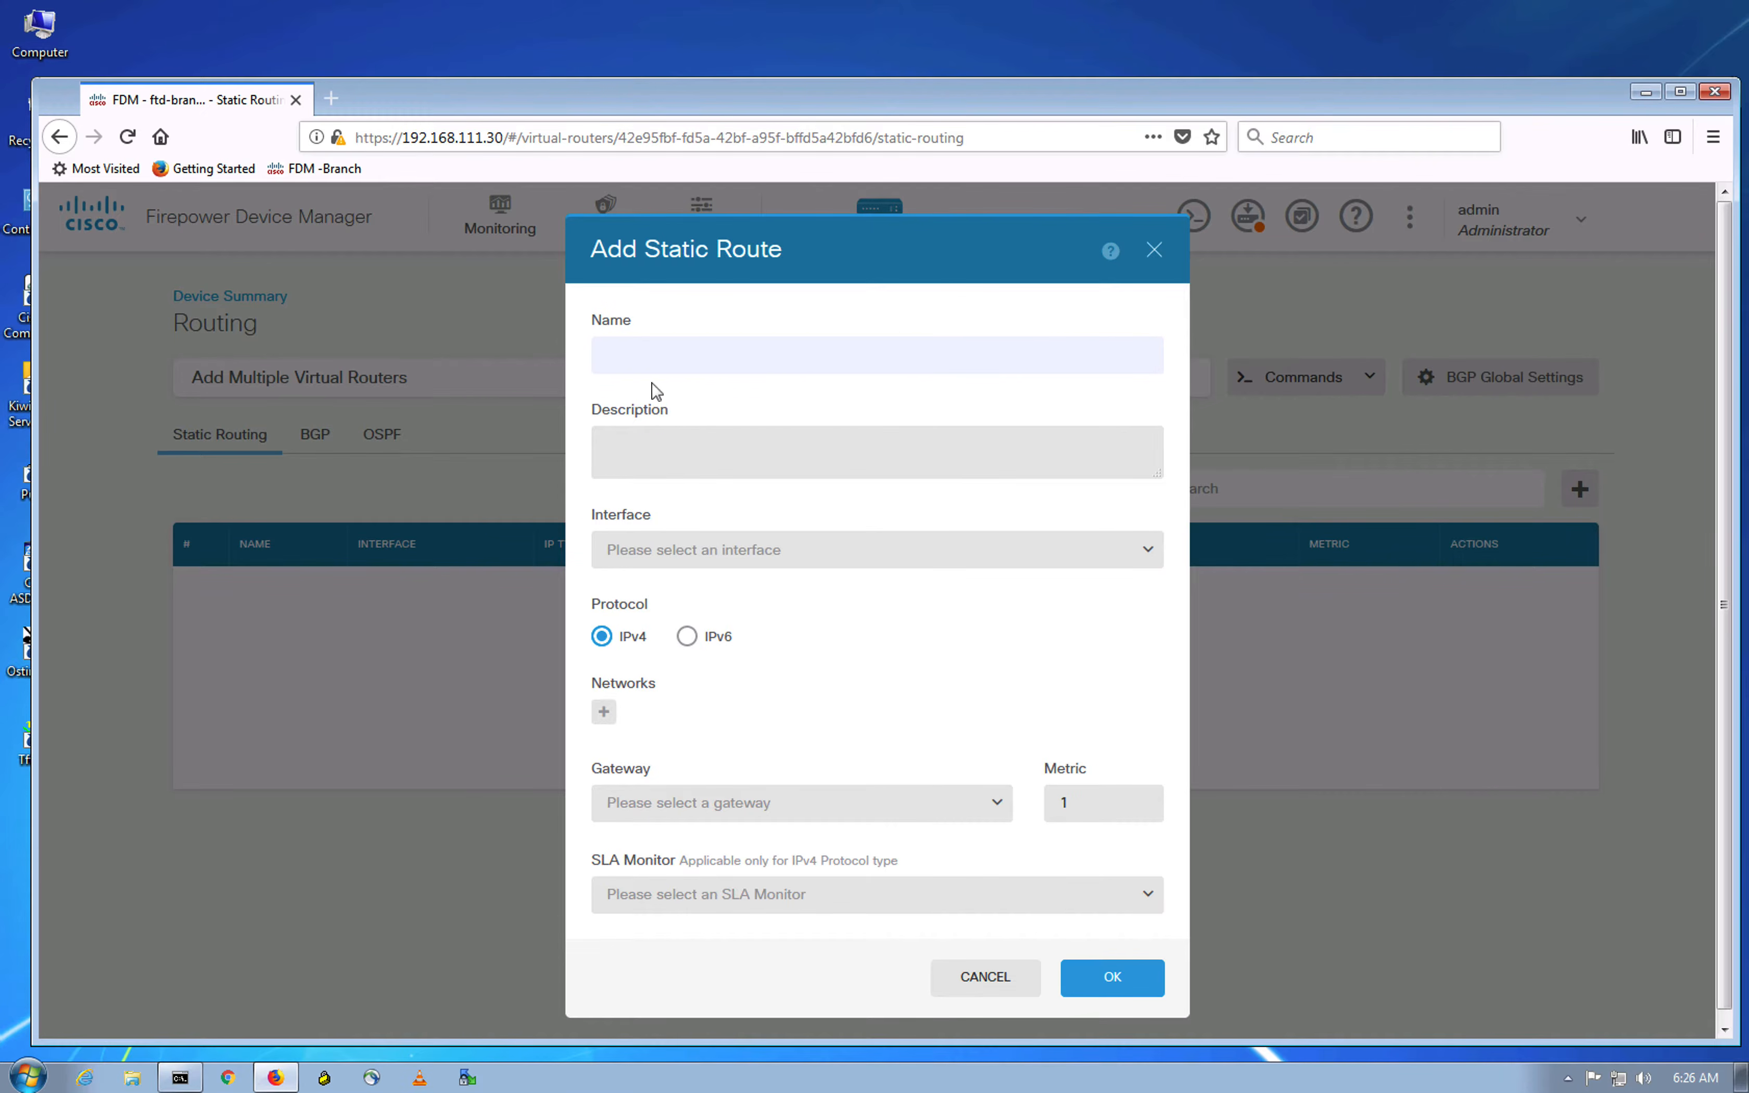
left_click(747, 340)
type("Static-ISP")
left_click(1064, 641)
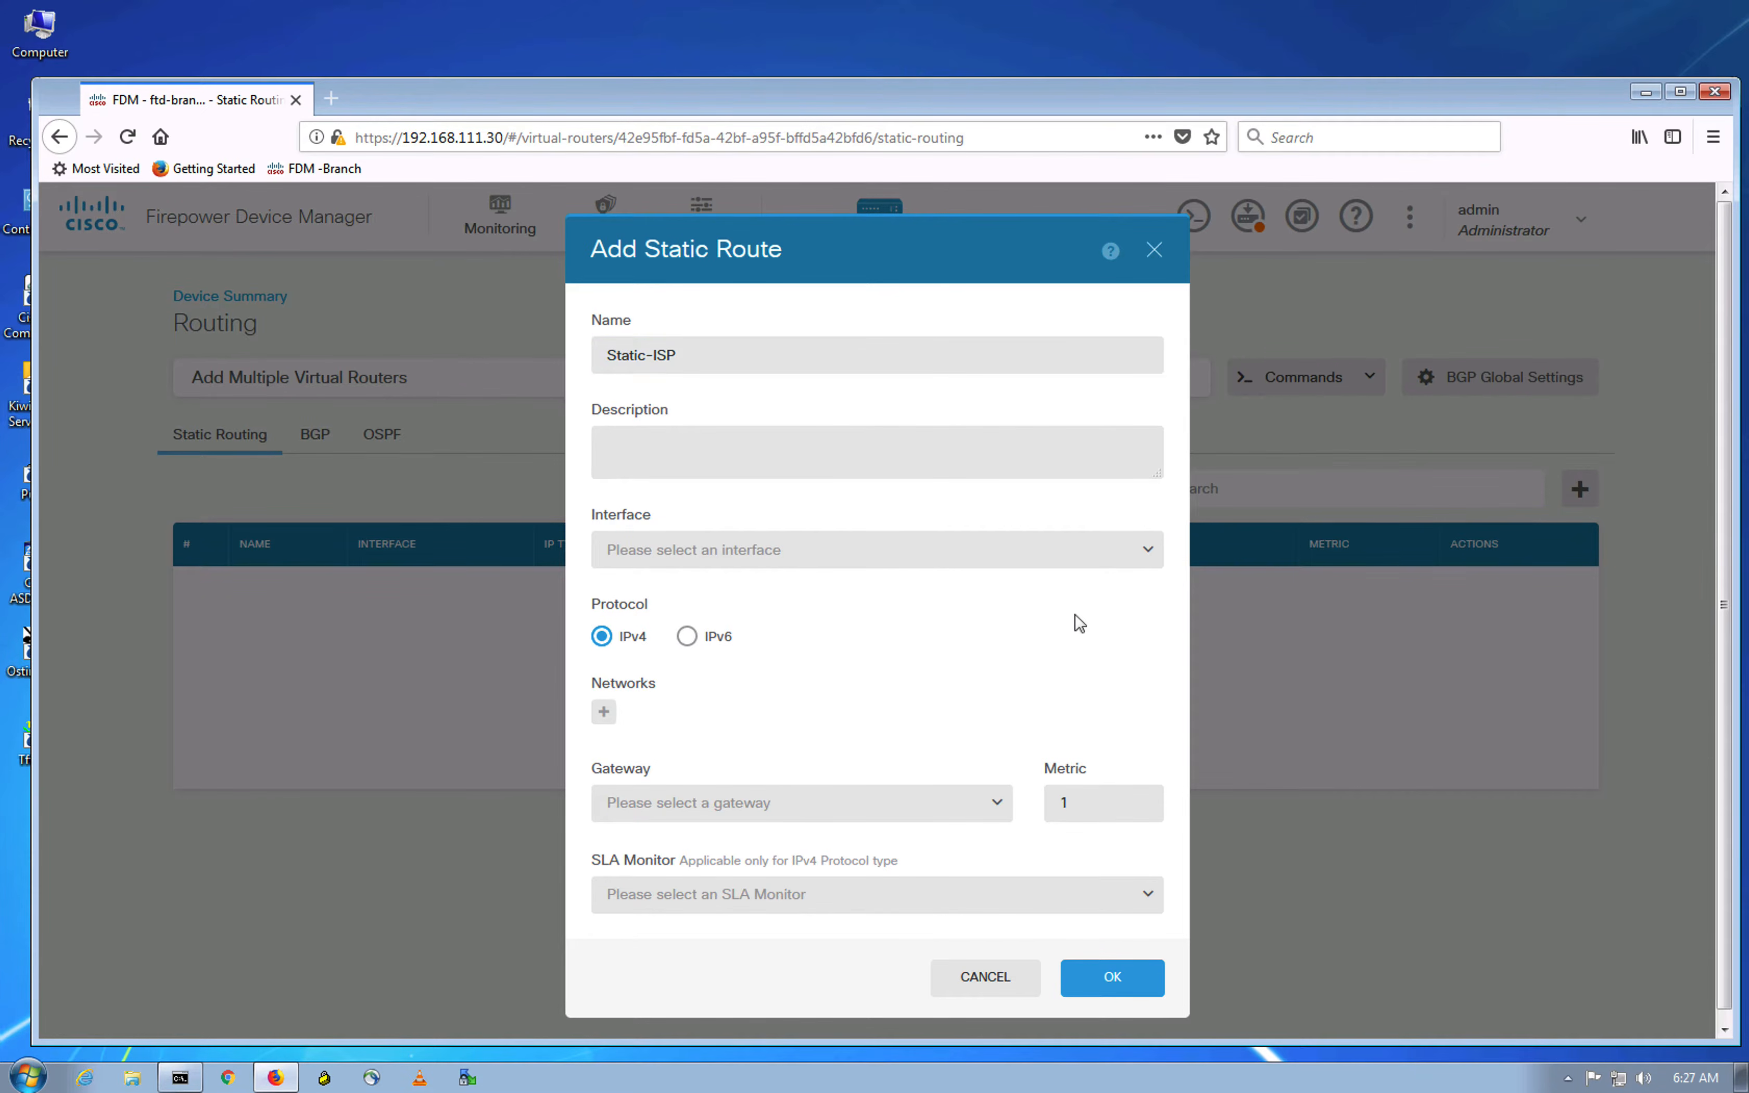
left_click(1147, 563)
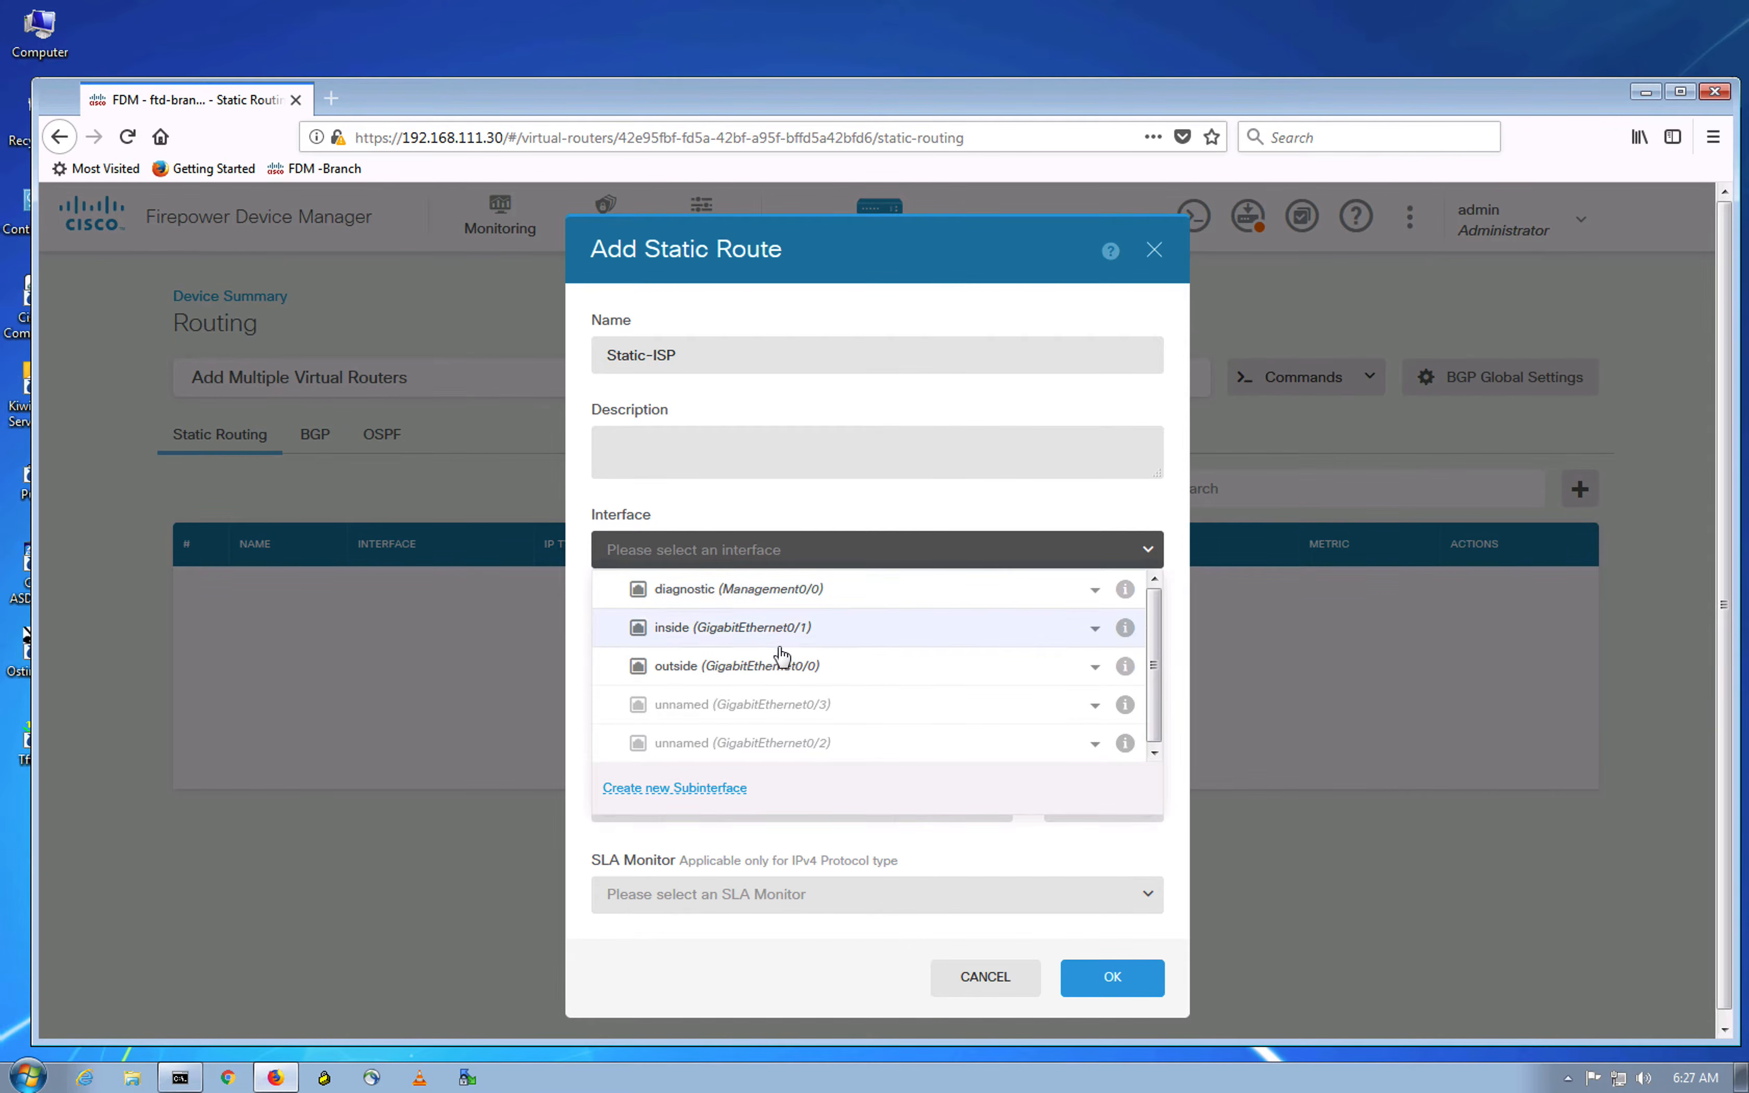
left_click(807, 680)
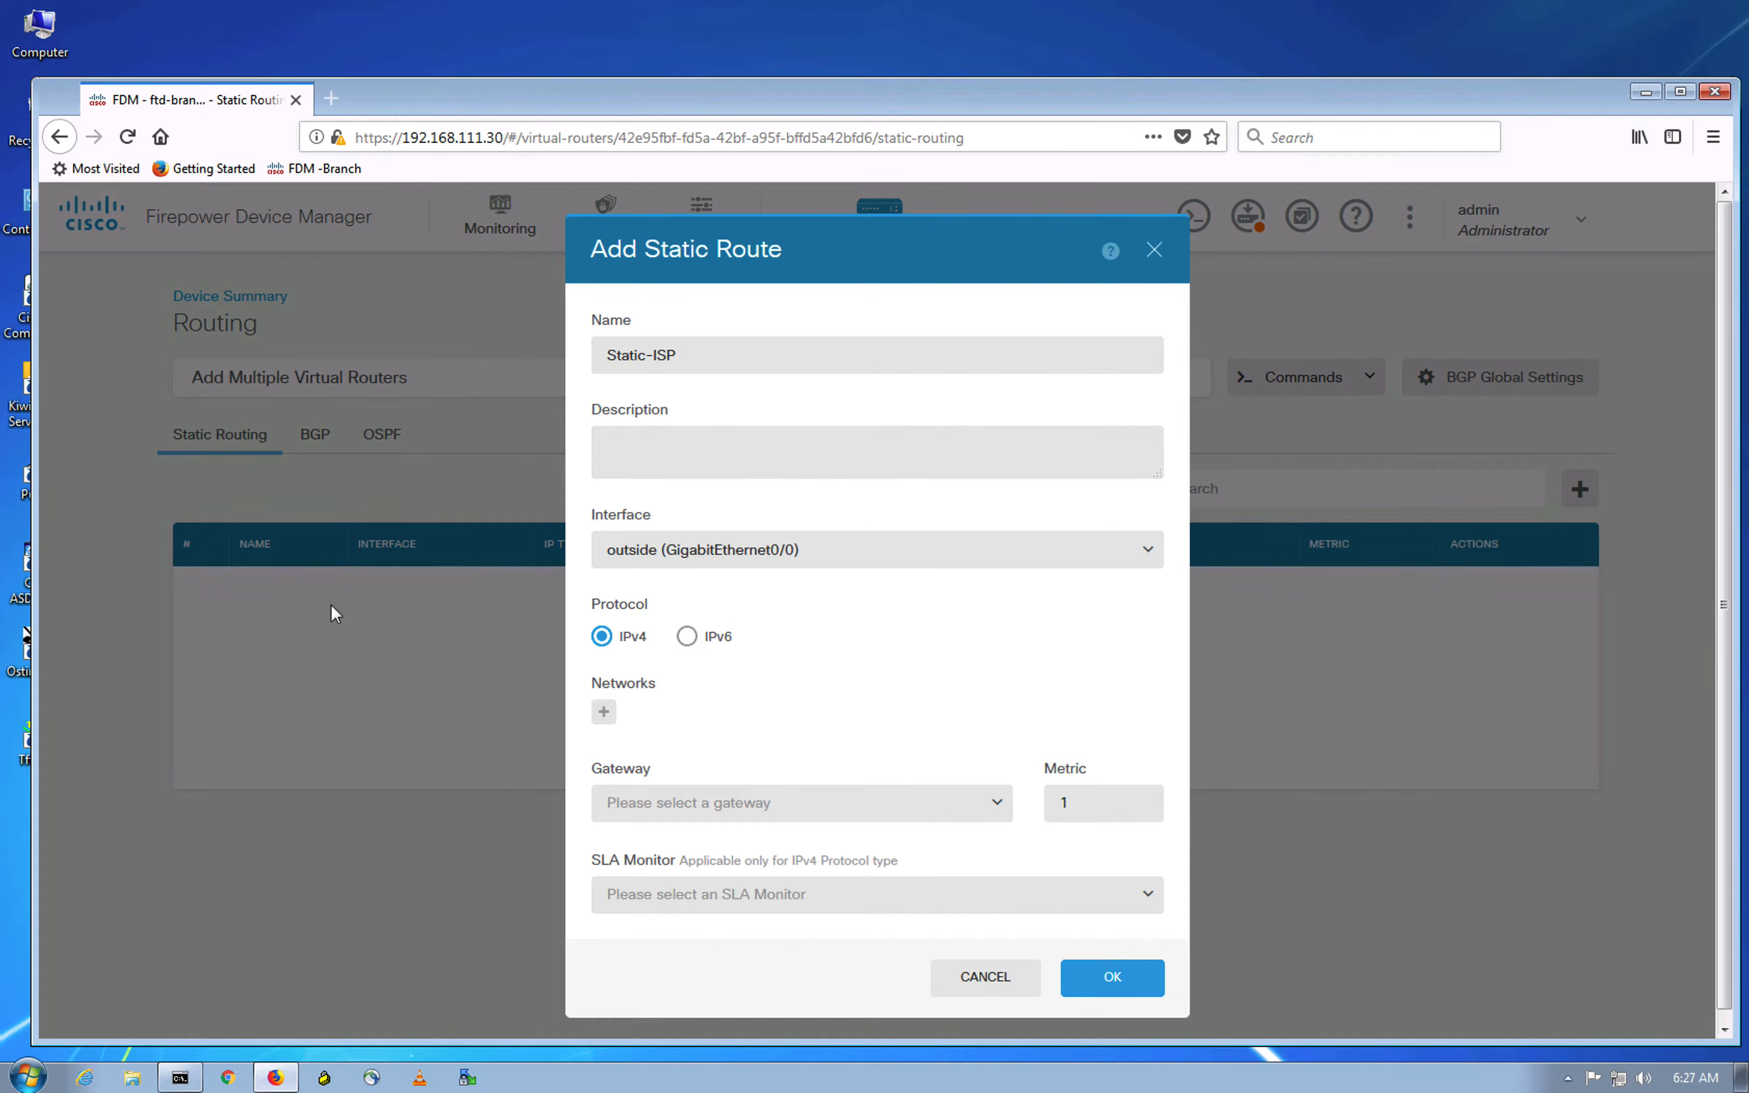
Step: Discard that unfinished route and open a fresh Add Static Route form
scroll(1050, 686, "down", 1)
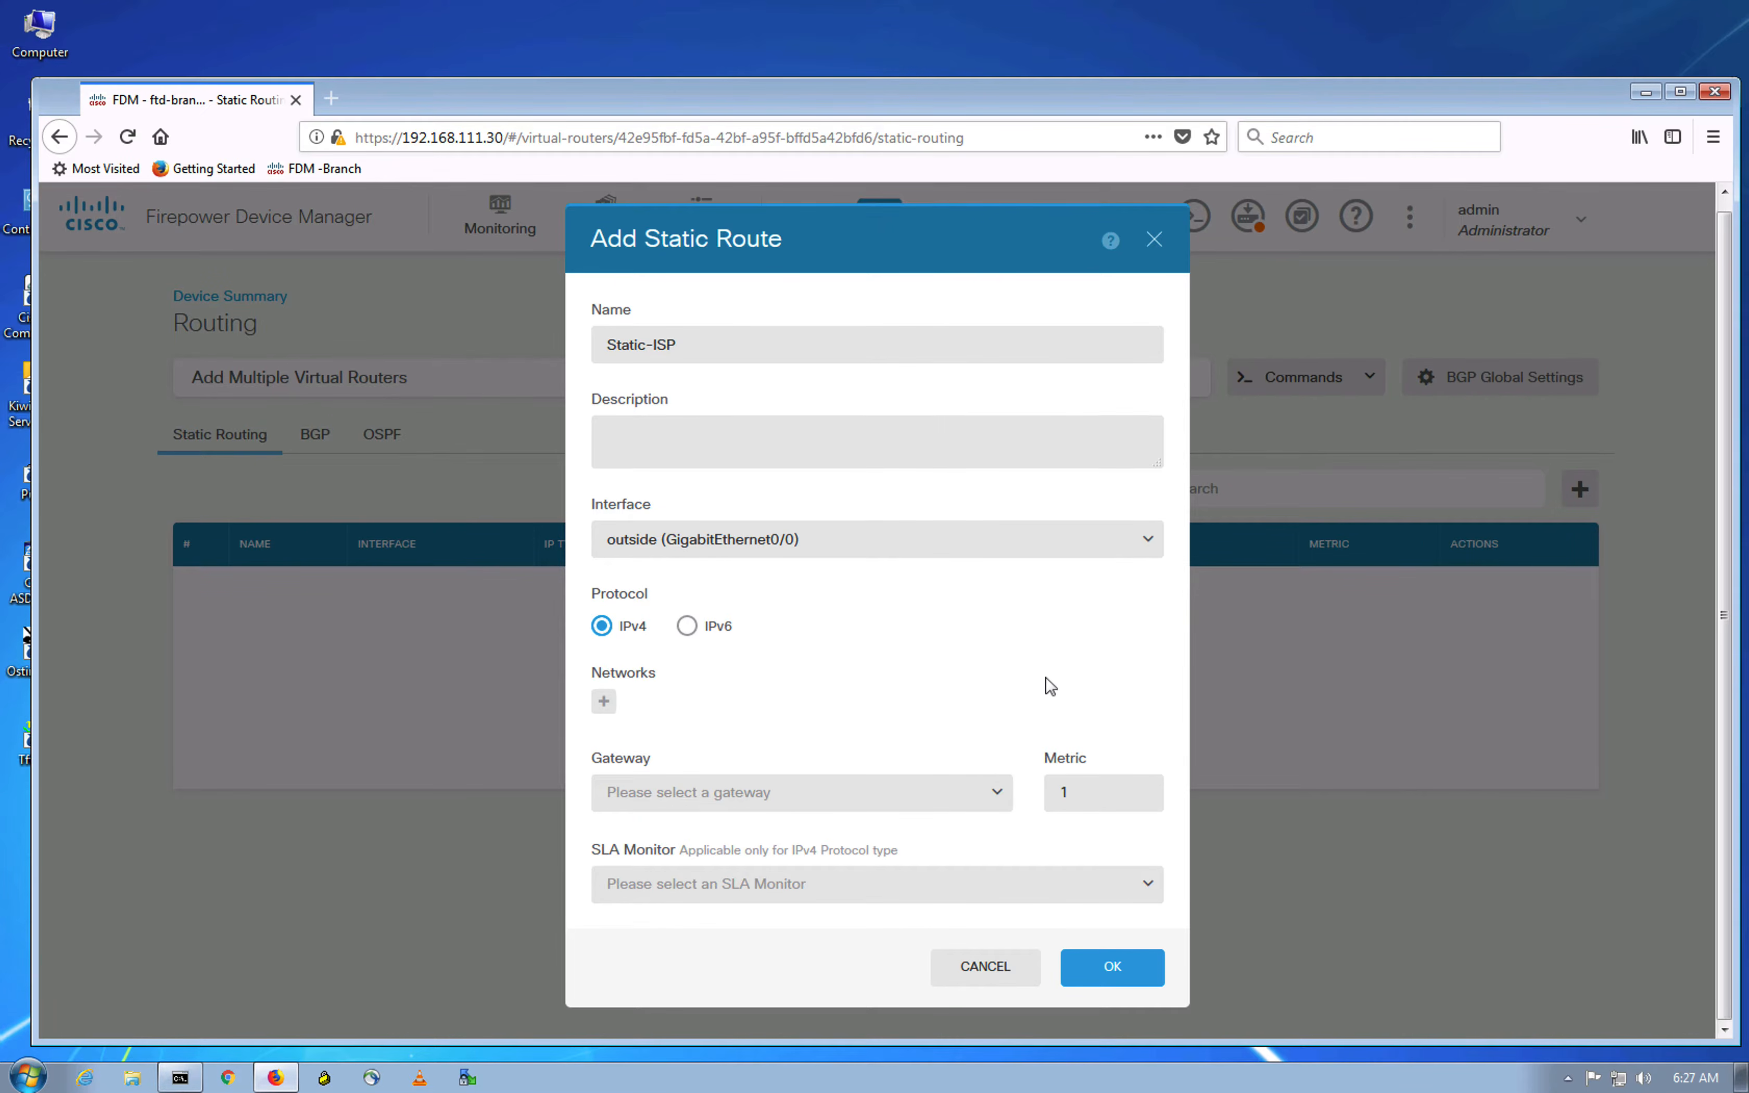
left_click(1435, 608)
left_click(1696, 600)
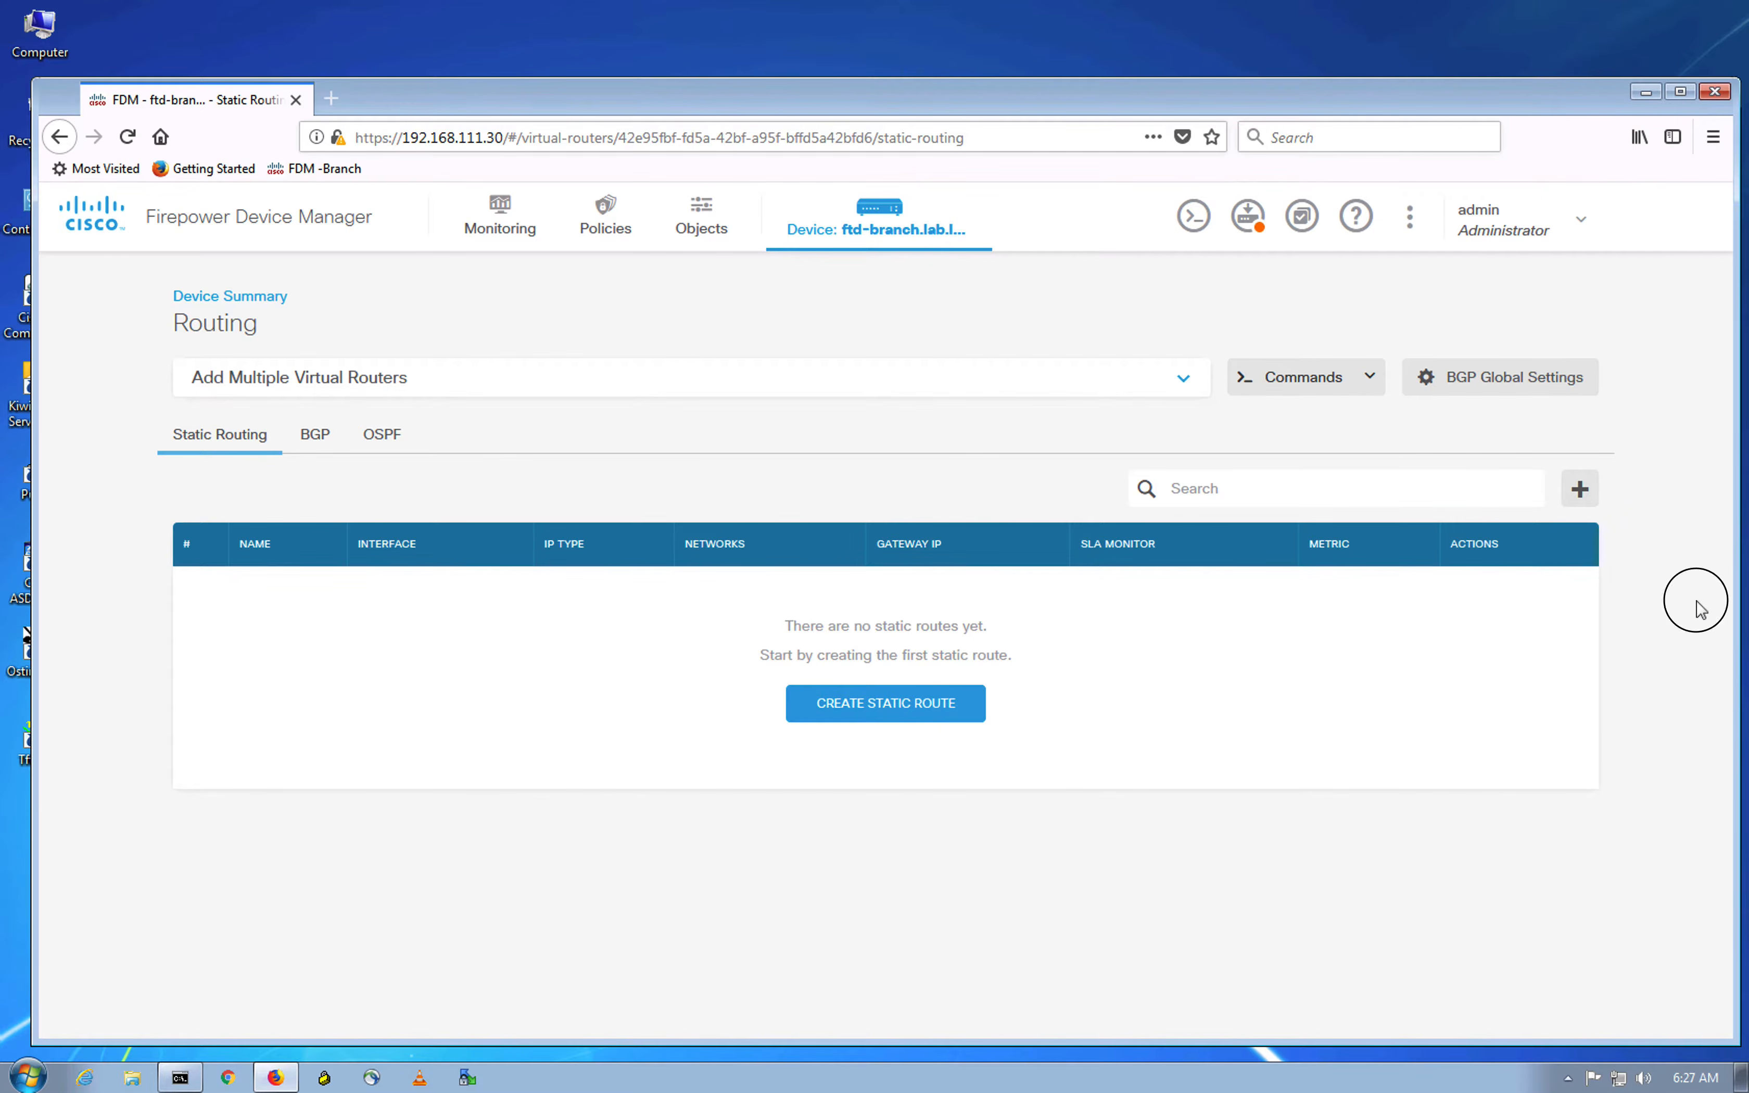
left_click(858, 710)
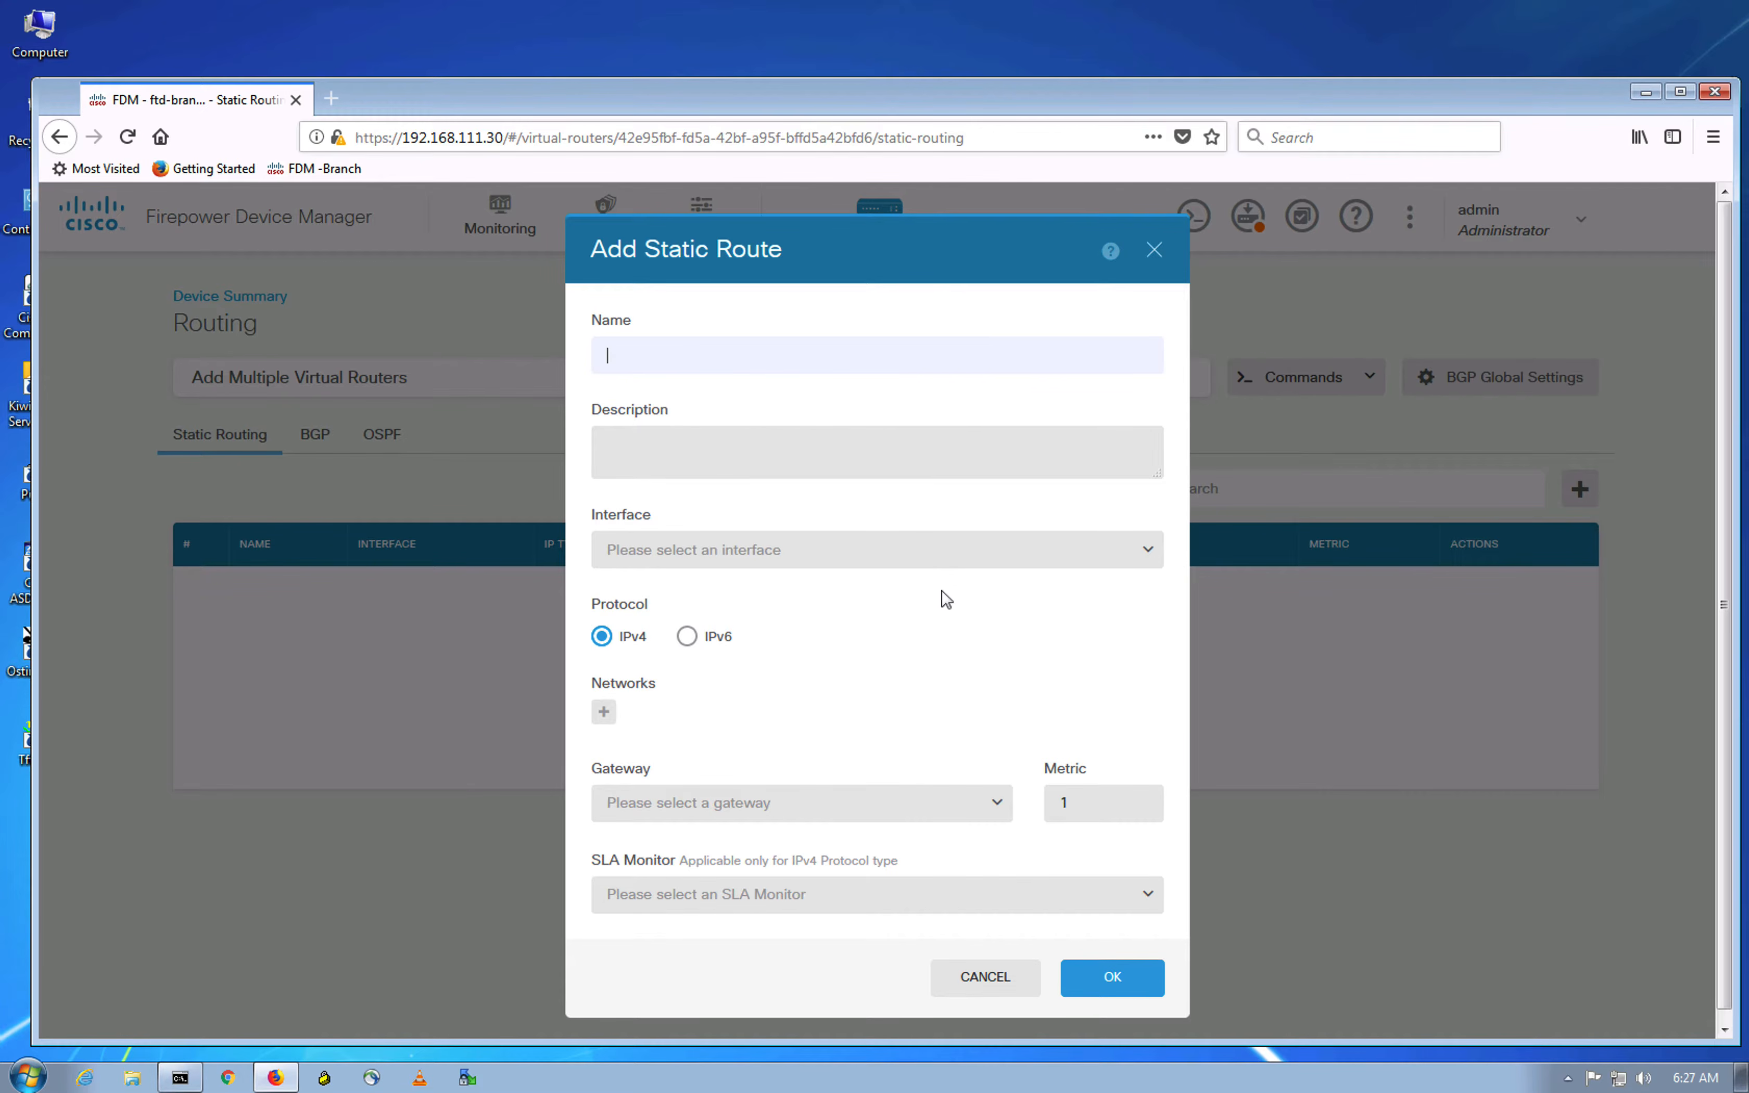
Step: Name the route Static-ISP and begin a new gateway network object called ISP-Router
type("tatic-ISP")
left_click(791, 742)
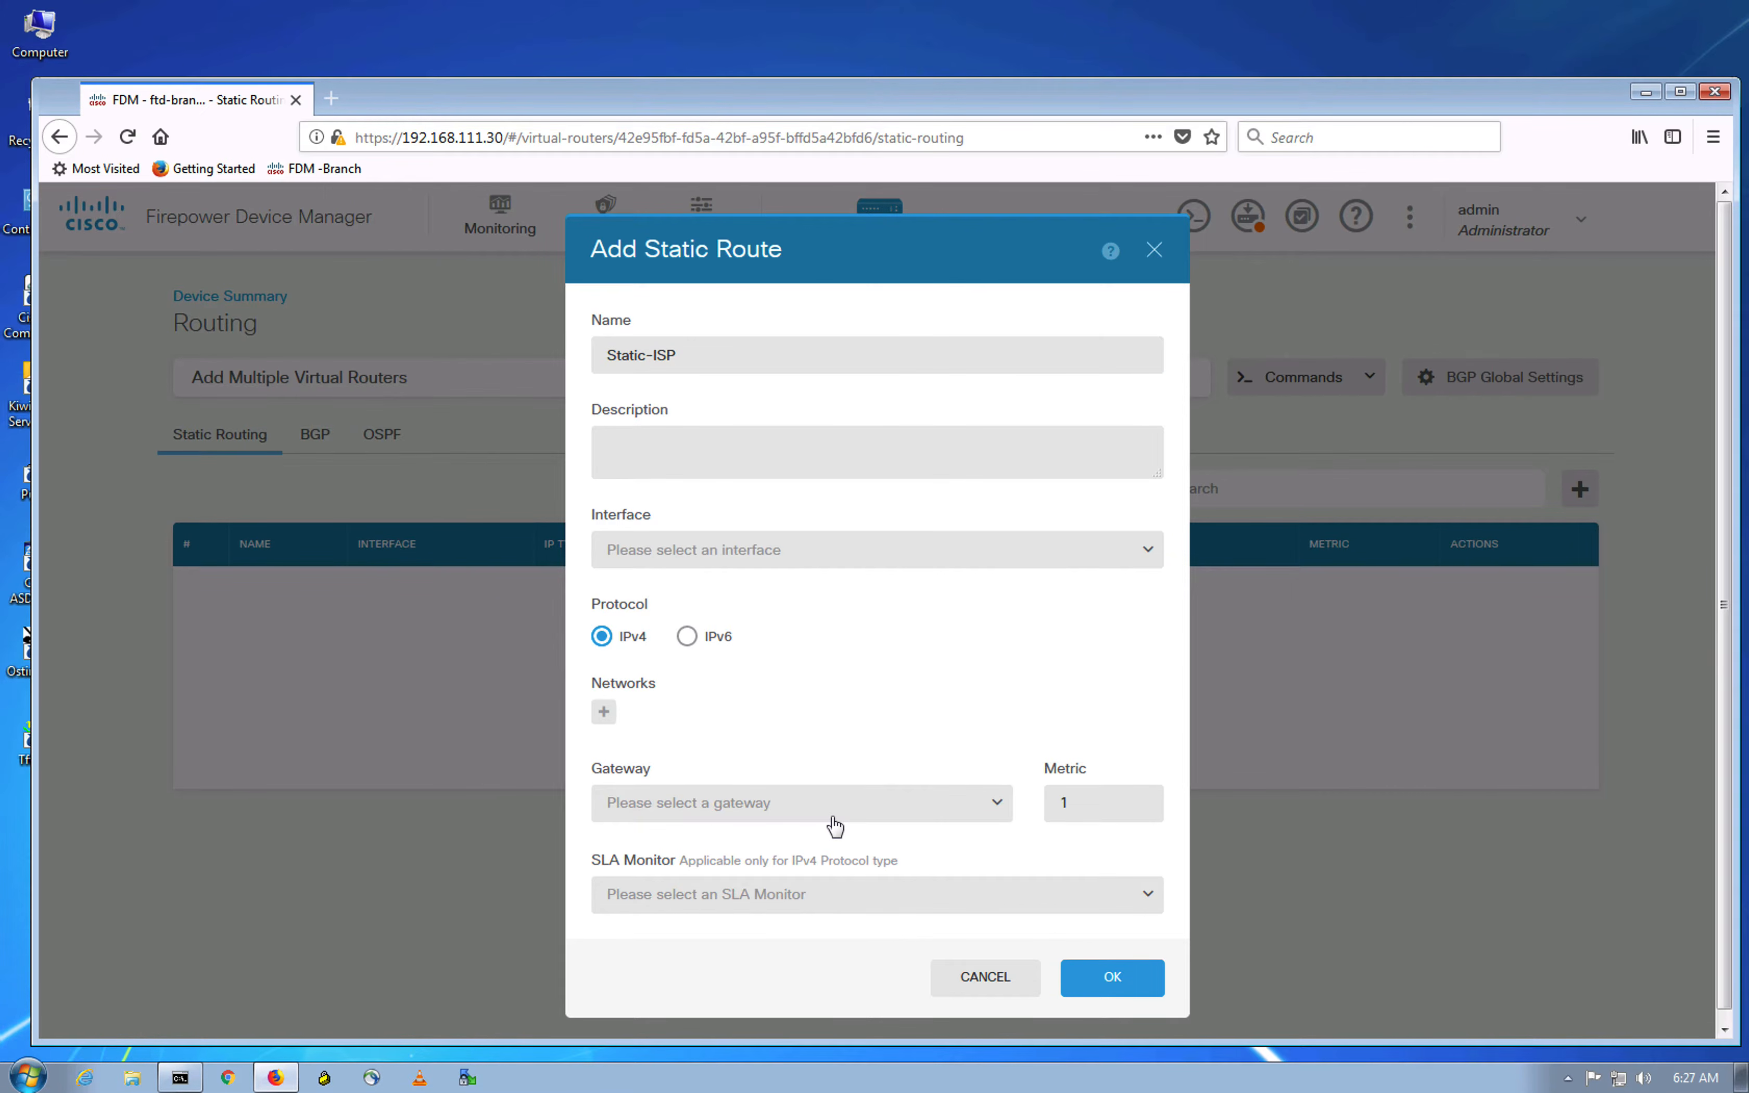
left_click(998, 805)
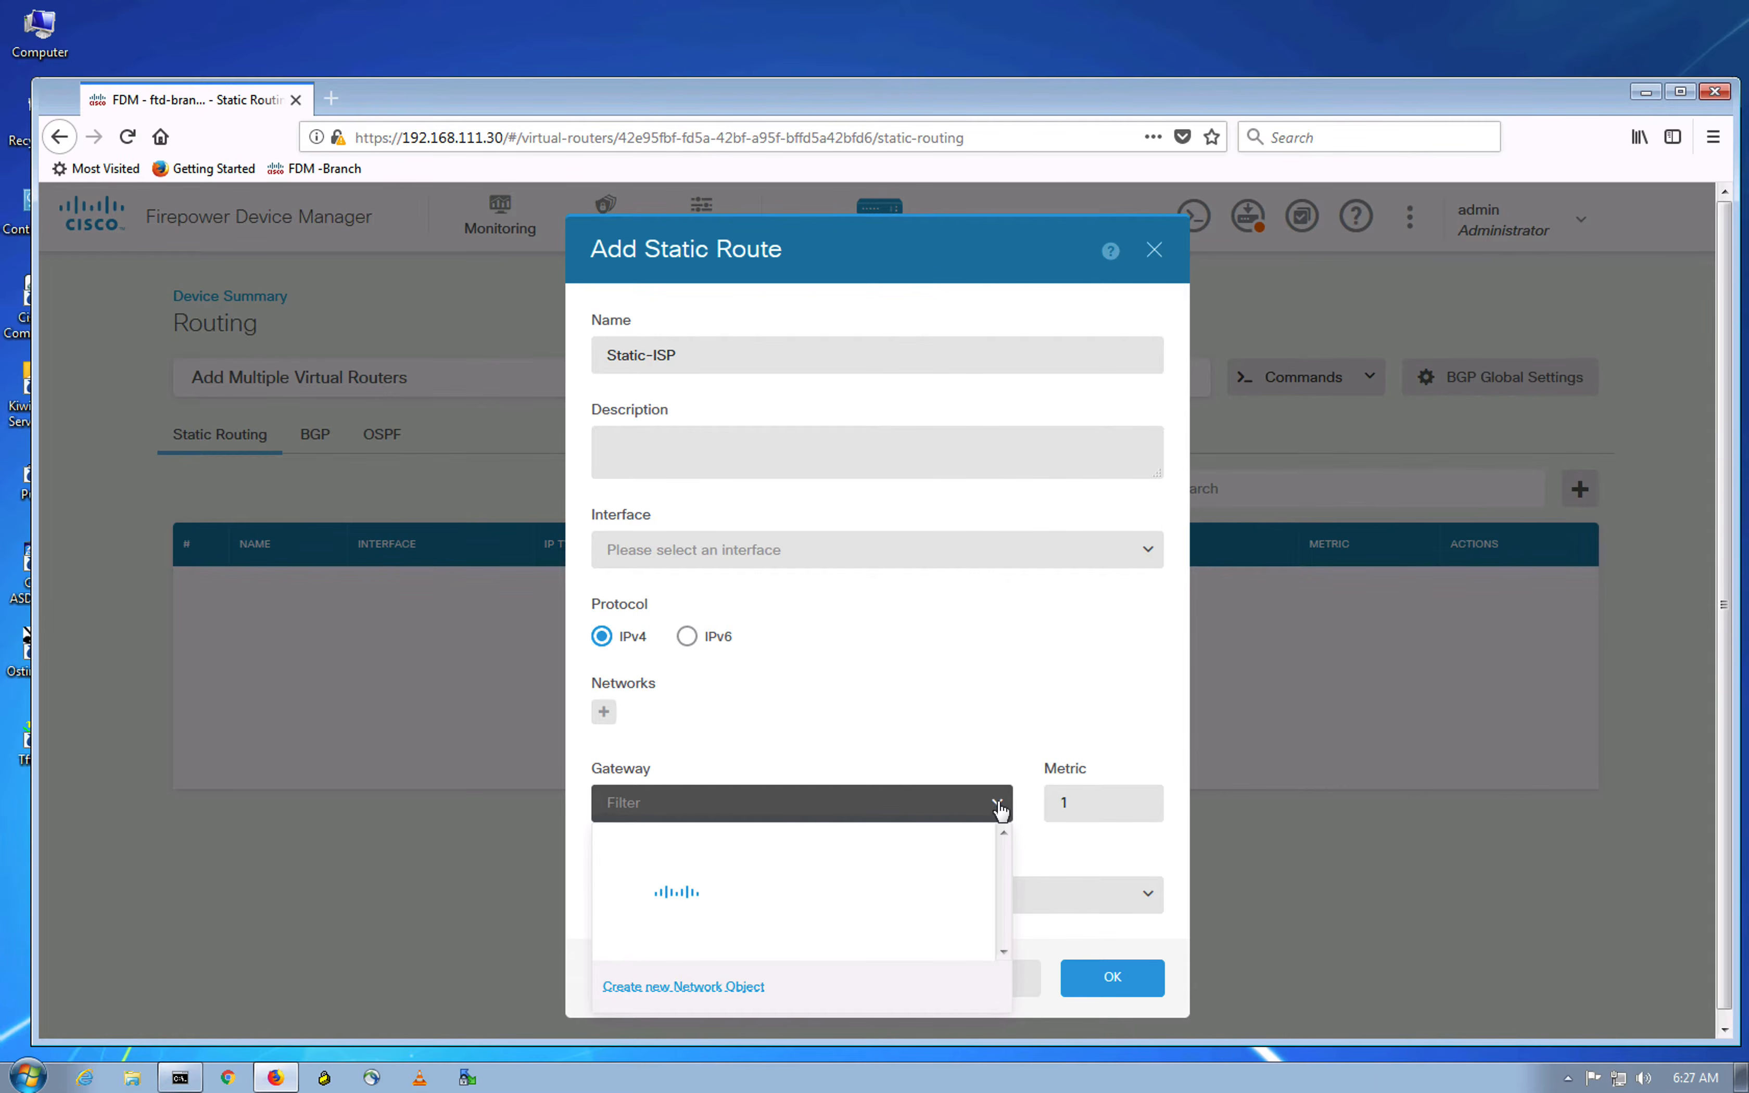
left_click(701, 1002)
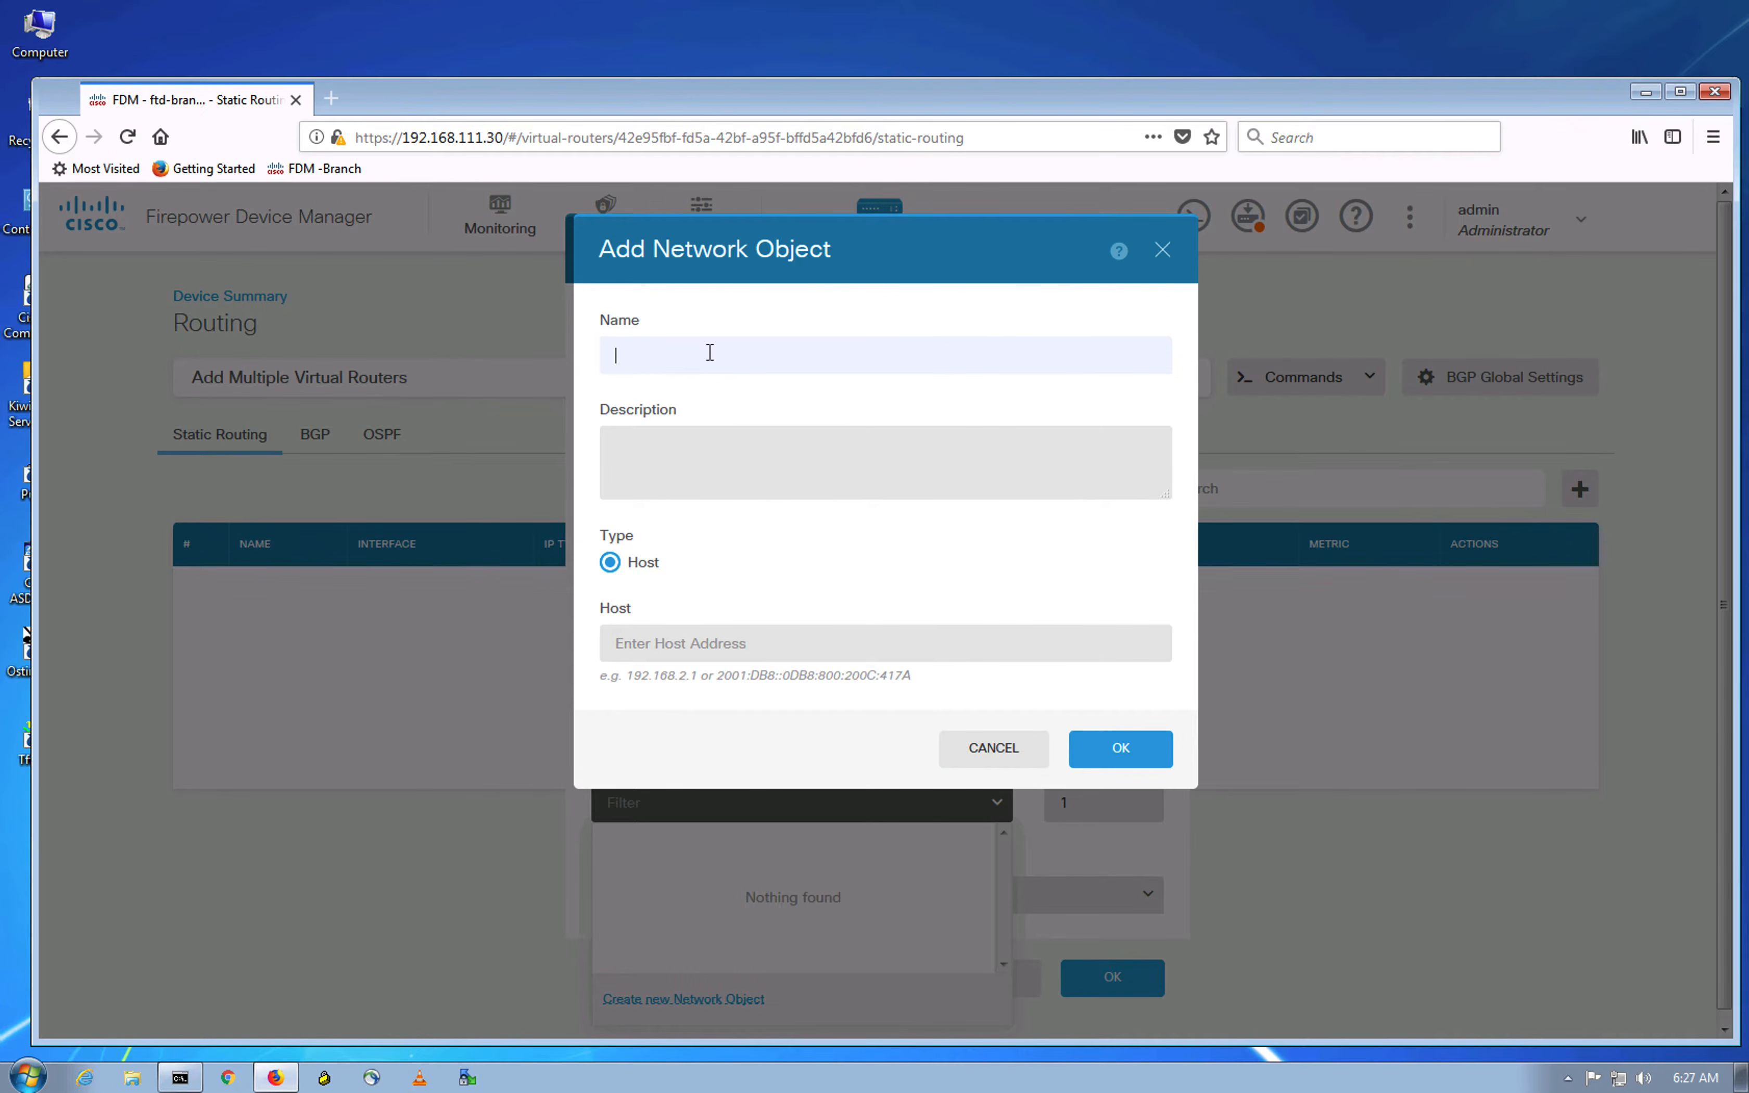
type("ISP-Router")
left_click(683, 640)
Step: Give ISP-Router the host address 198.51.100.2, checked against the topology, and save it
type("19")
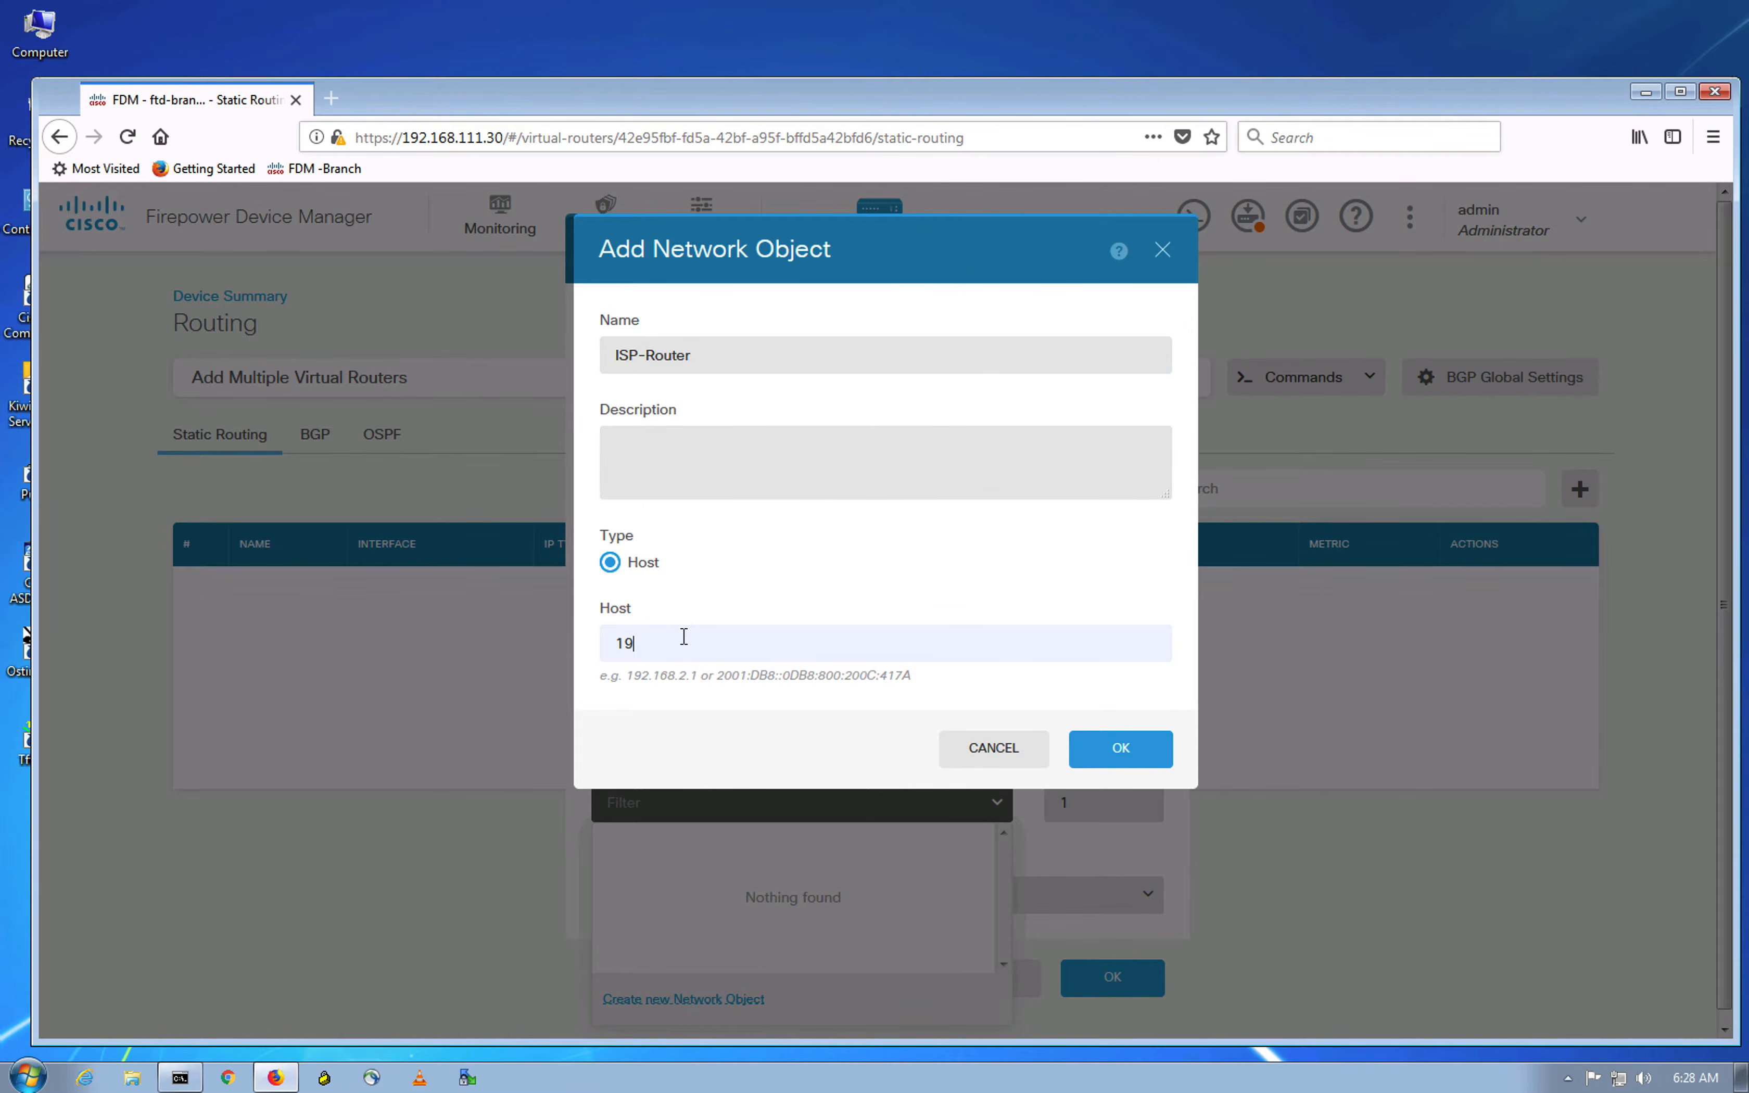
key("ctrl+Up")
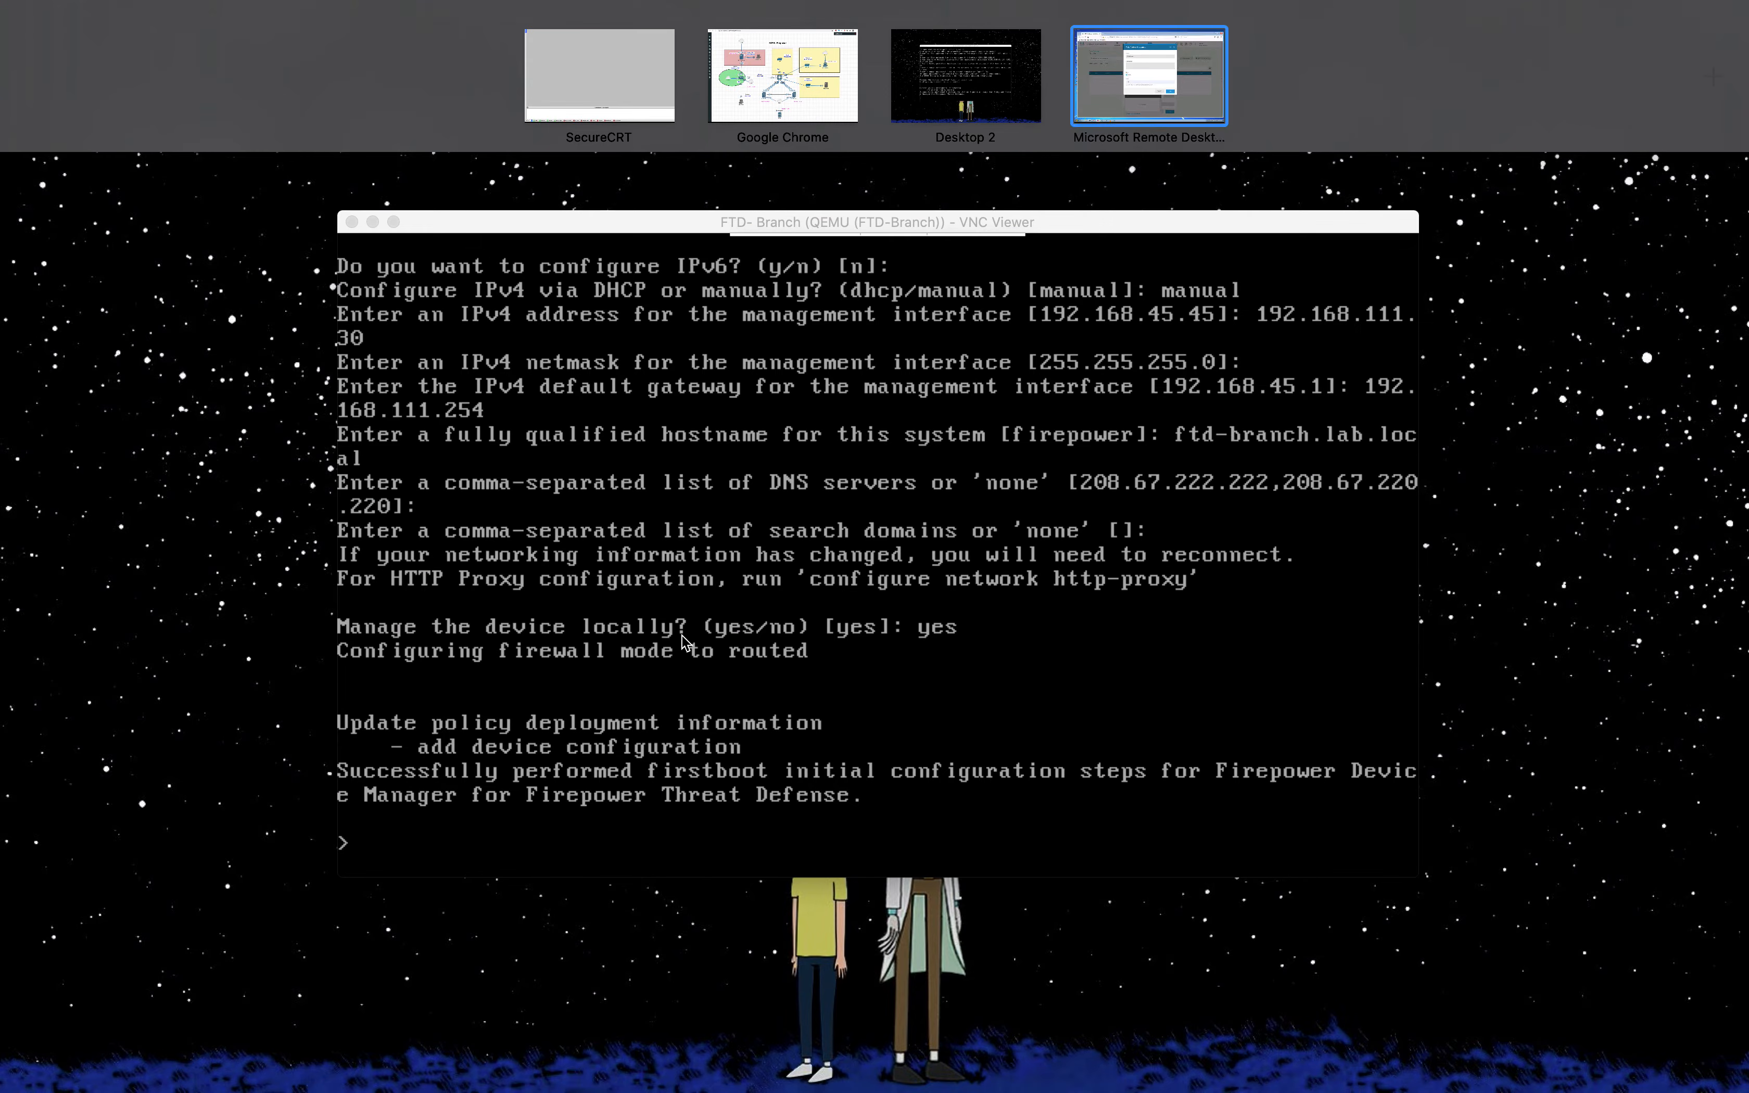
left_click(834, 98)
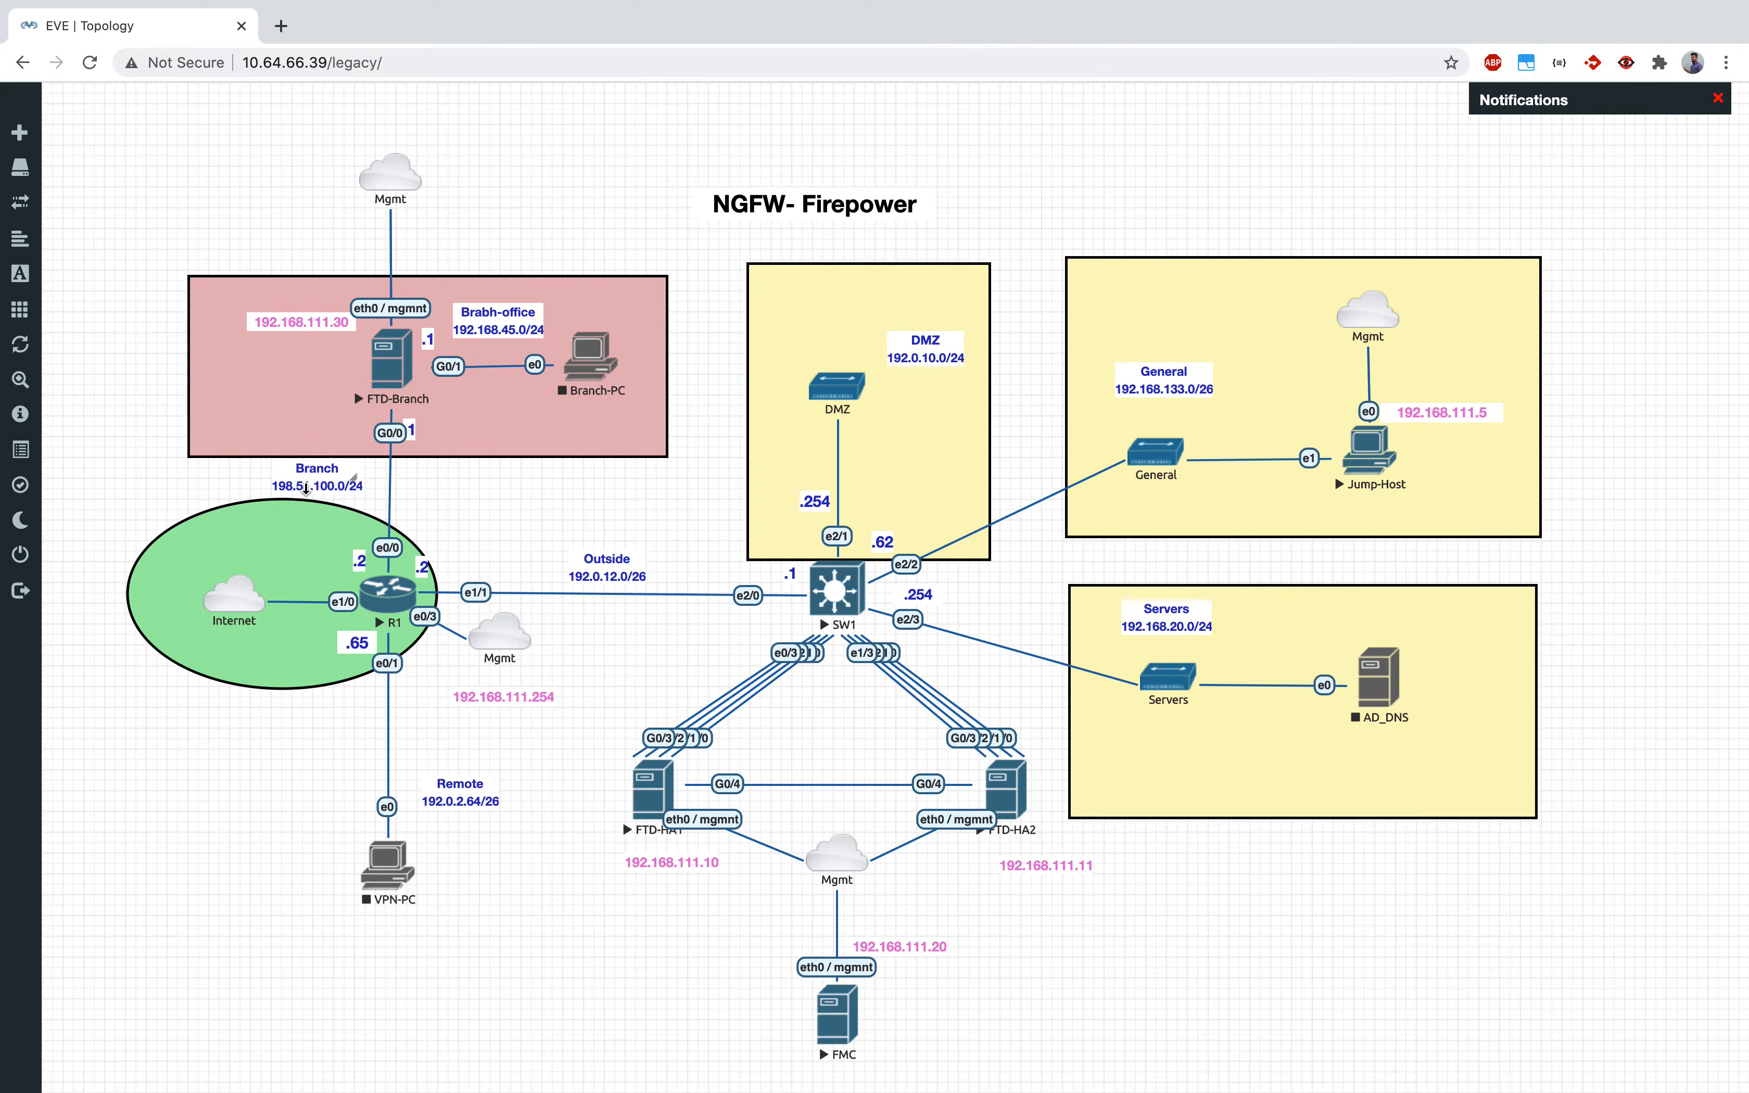
key("ctrl+Up")
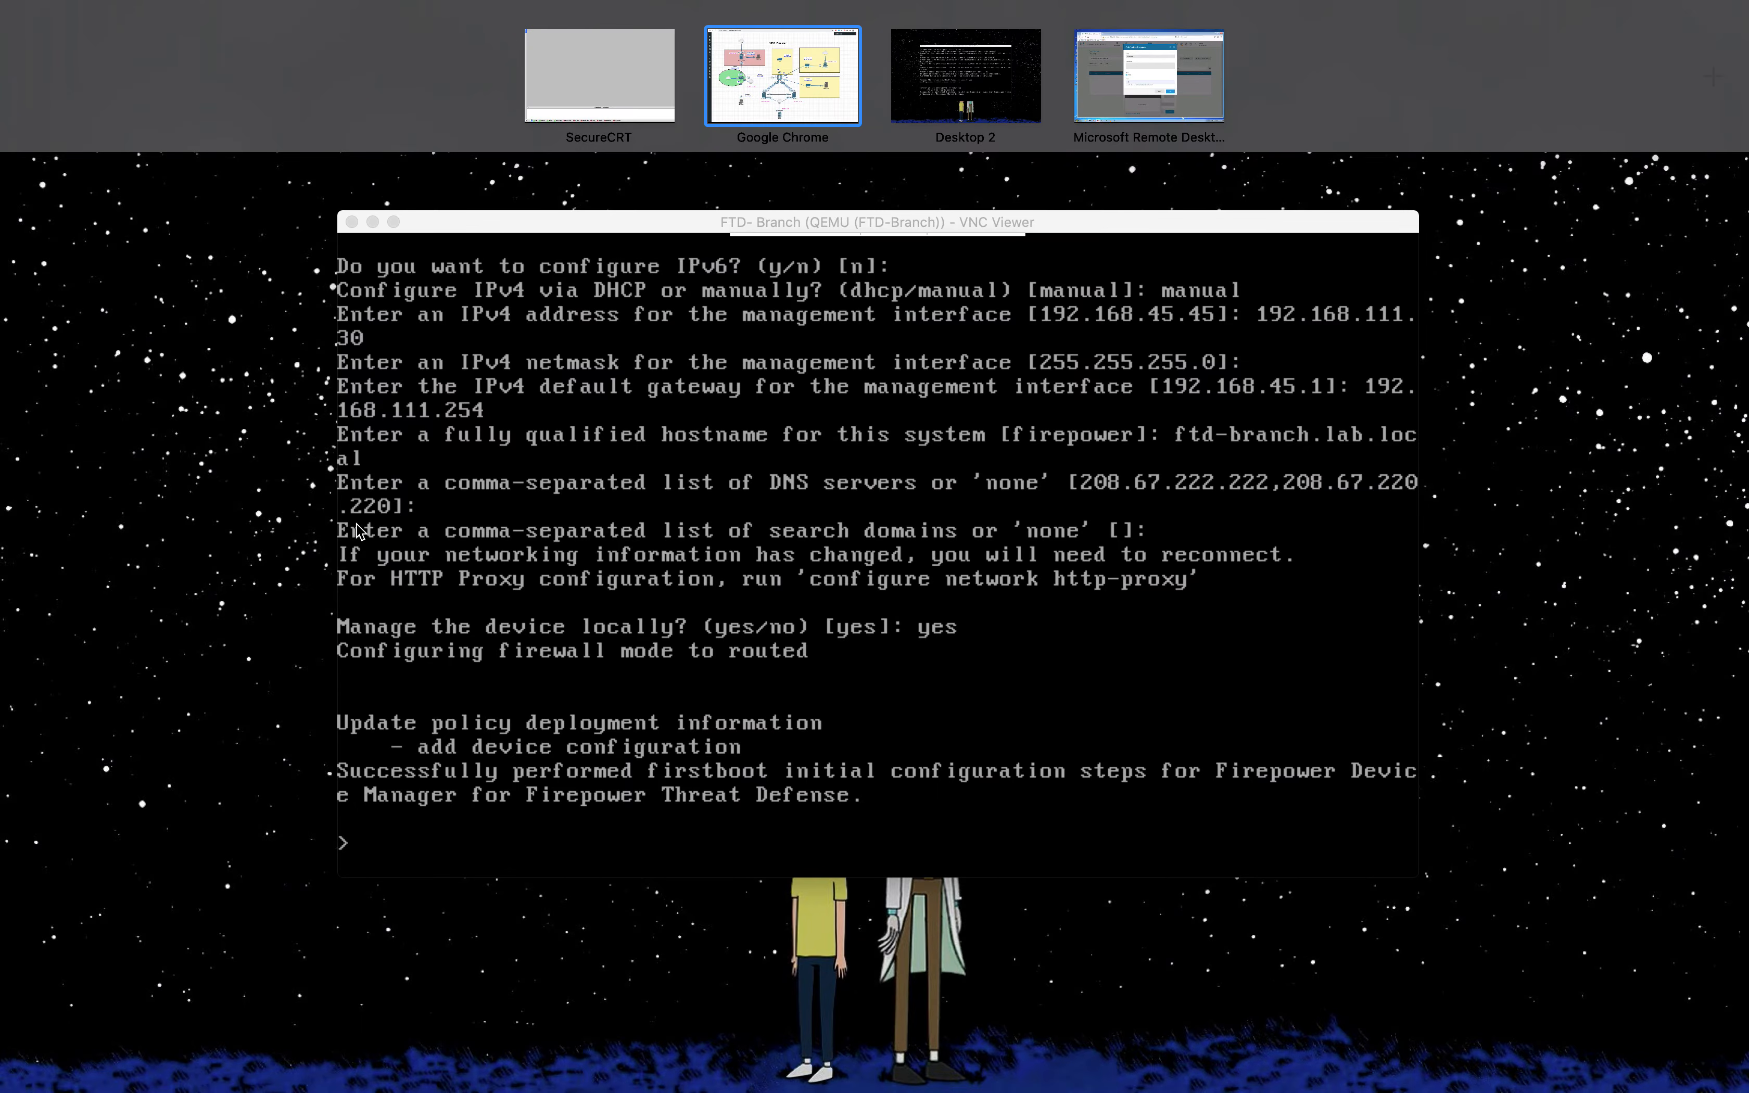
left_click(1149, 73)
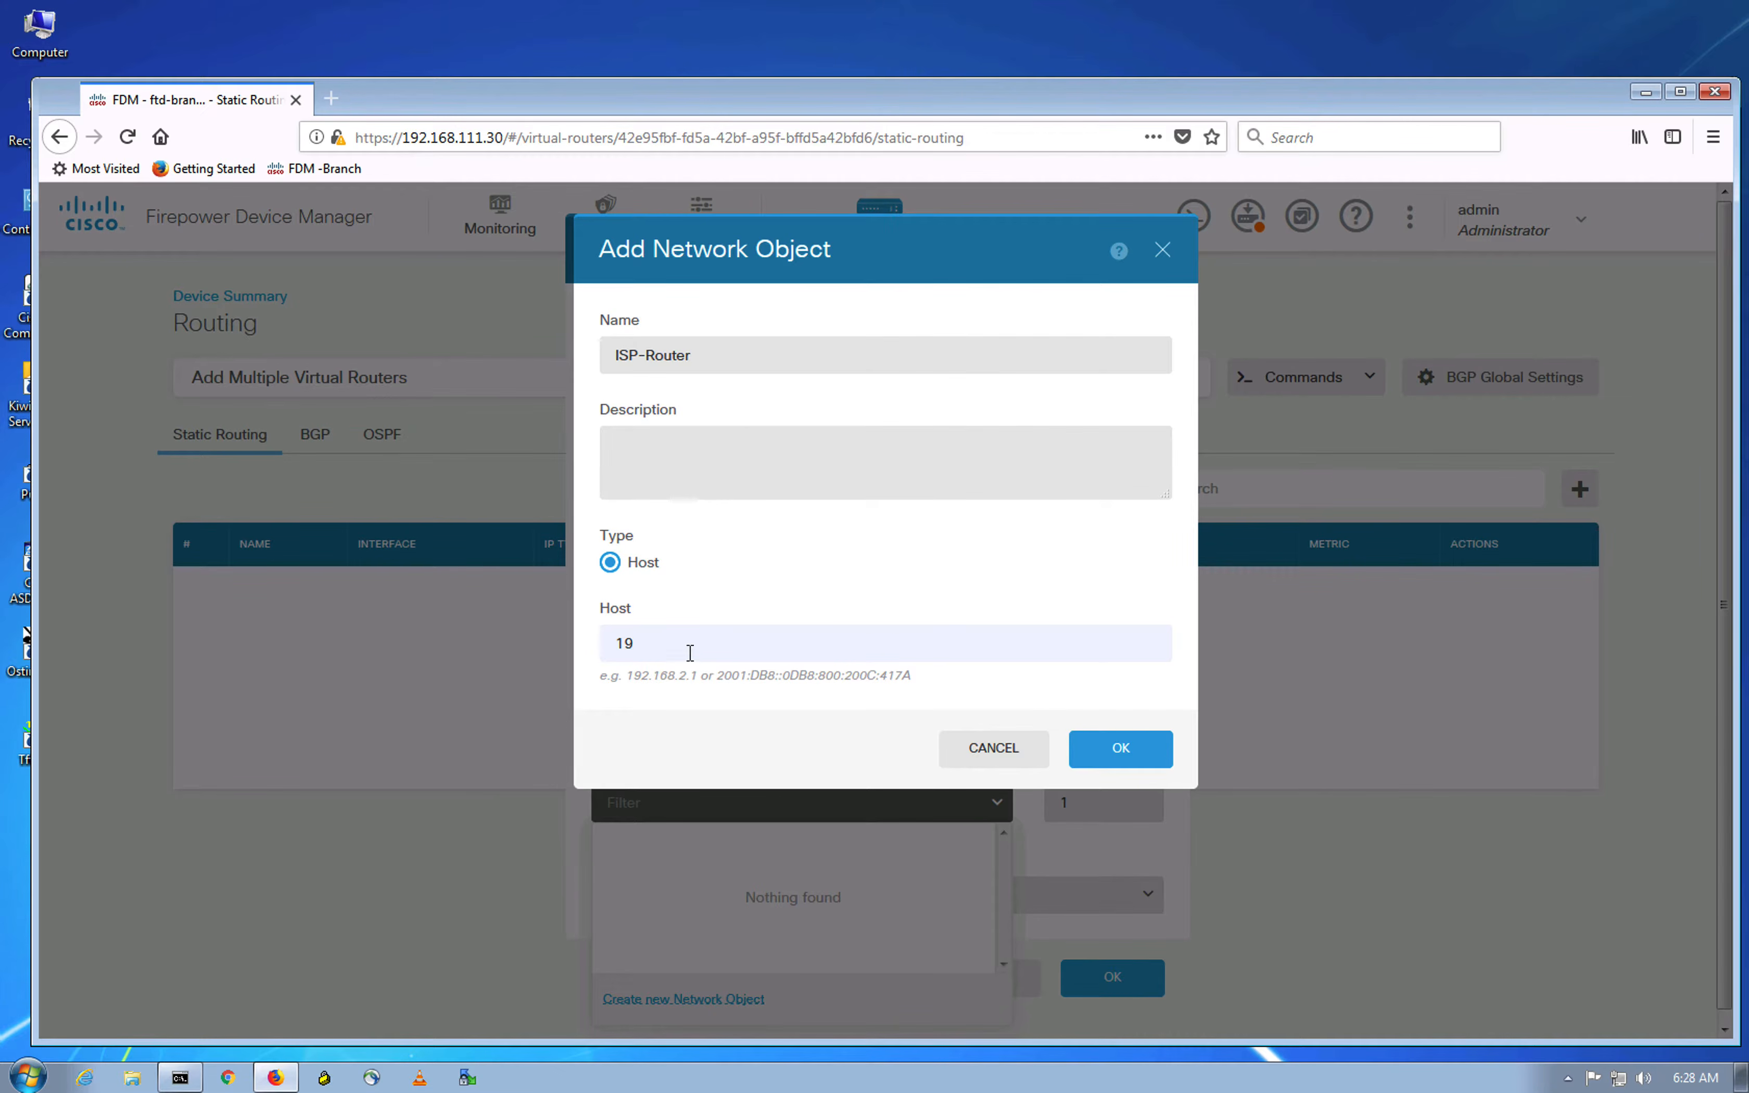
type("8.51.100.2")
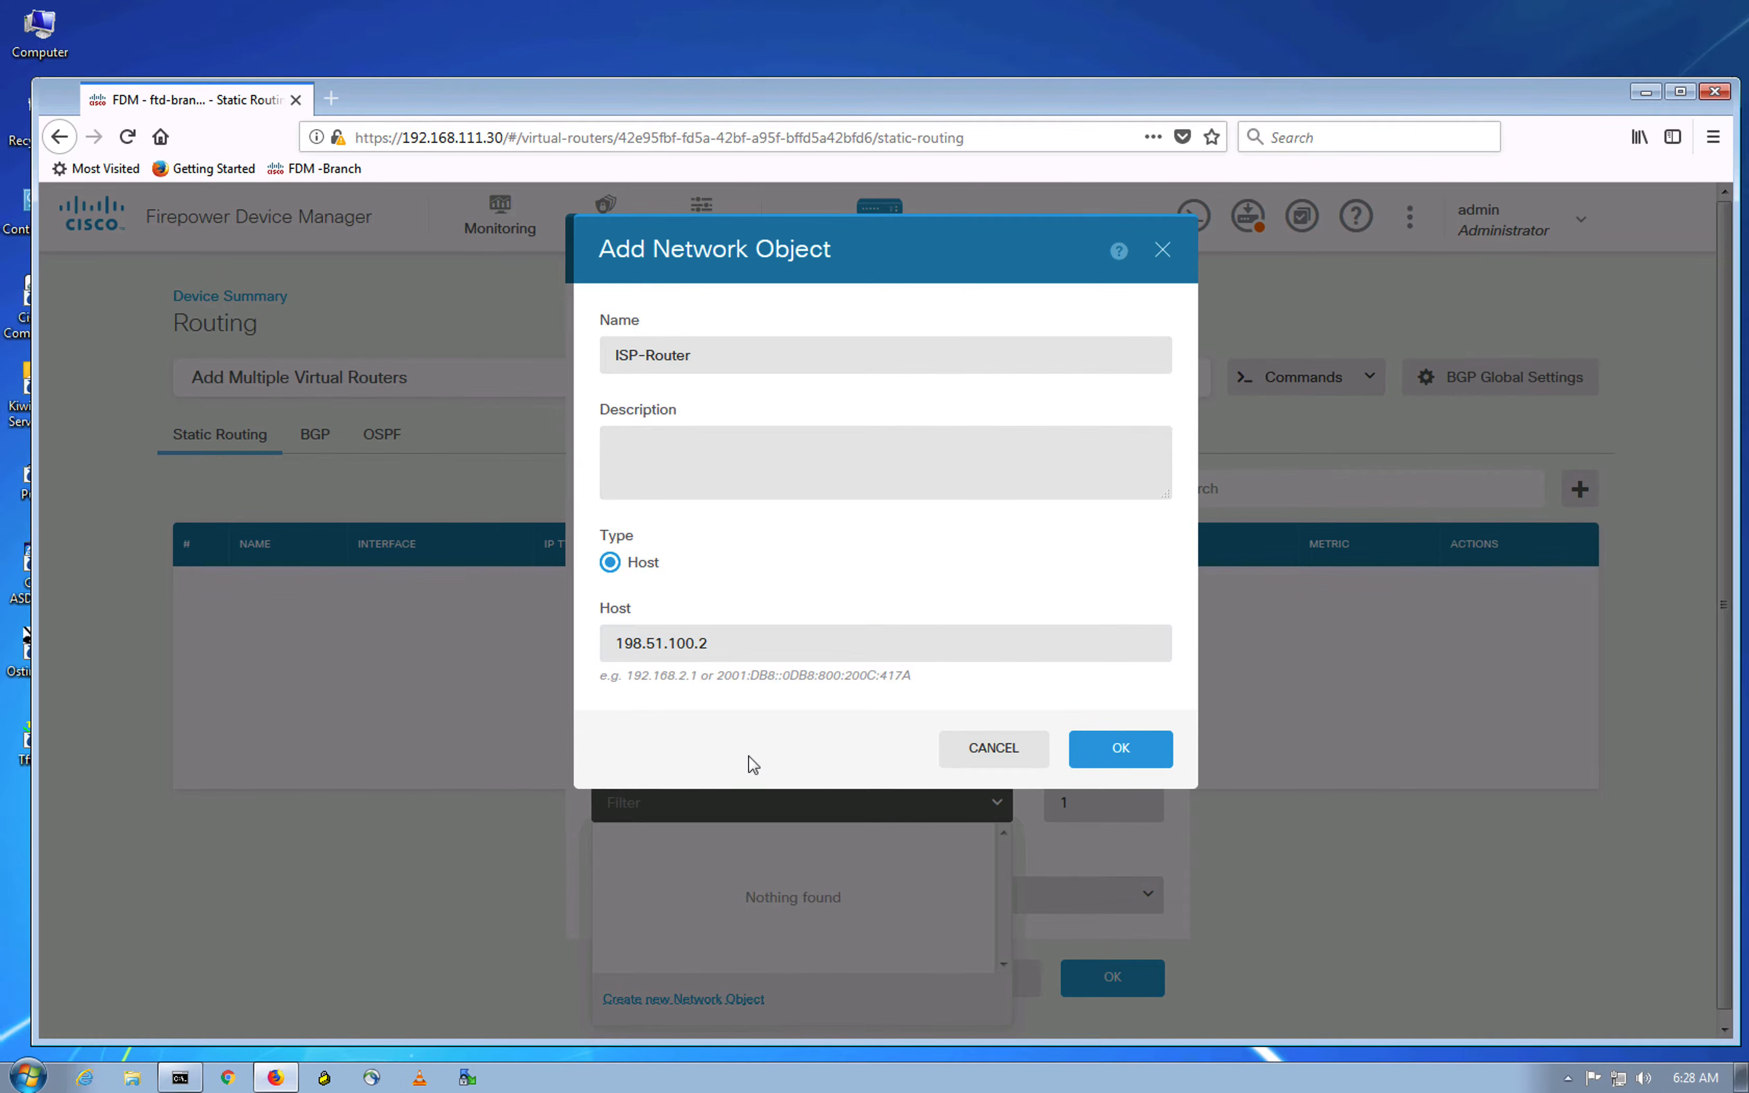
left_click(1148, 749)
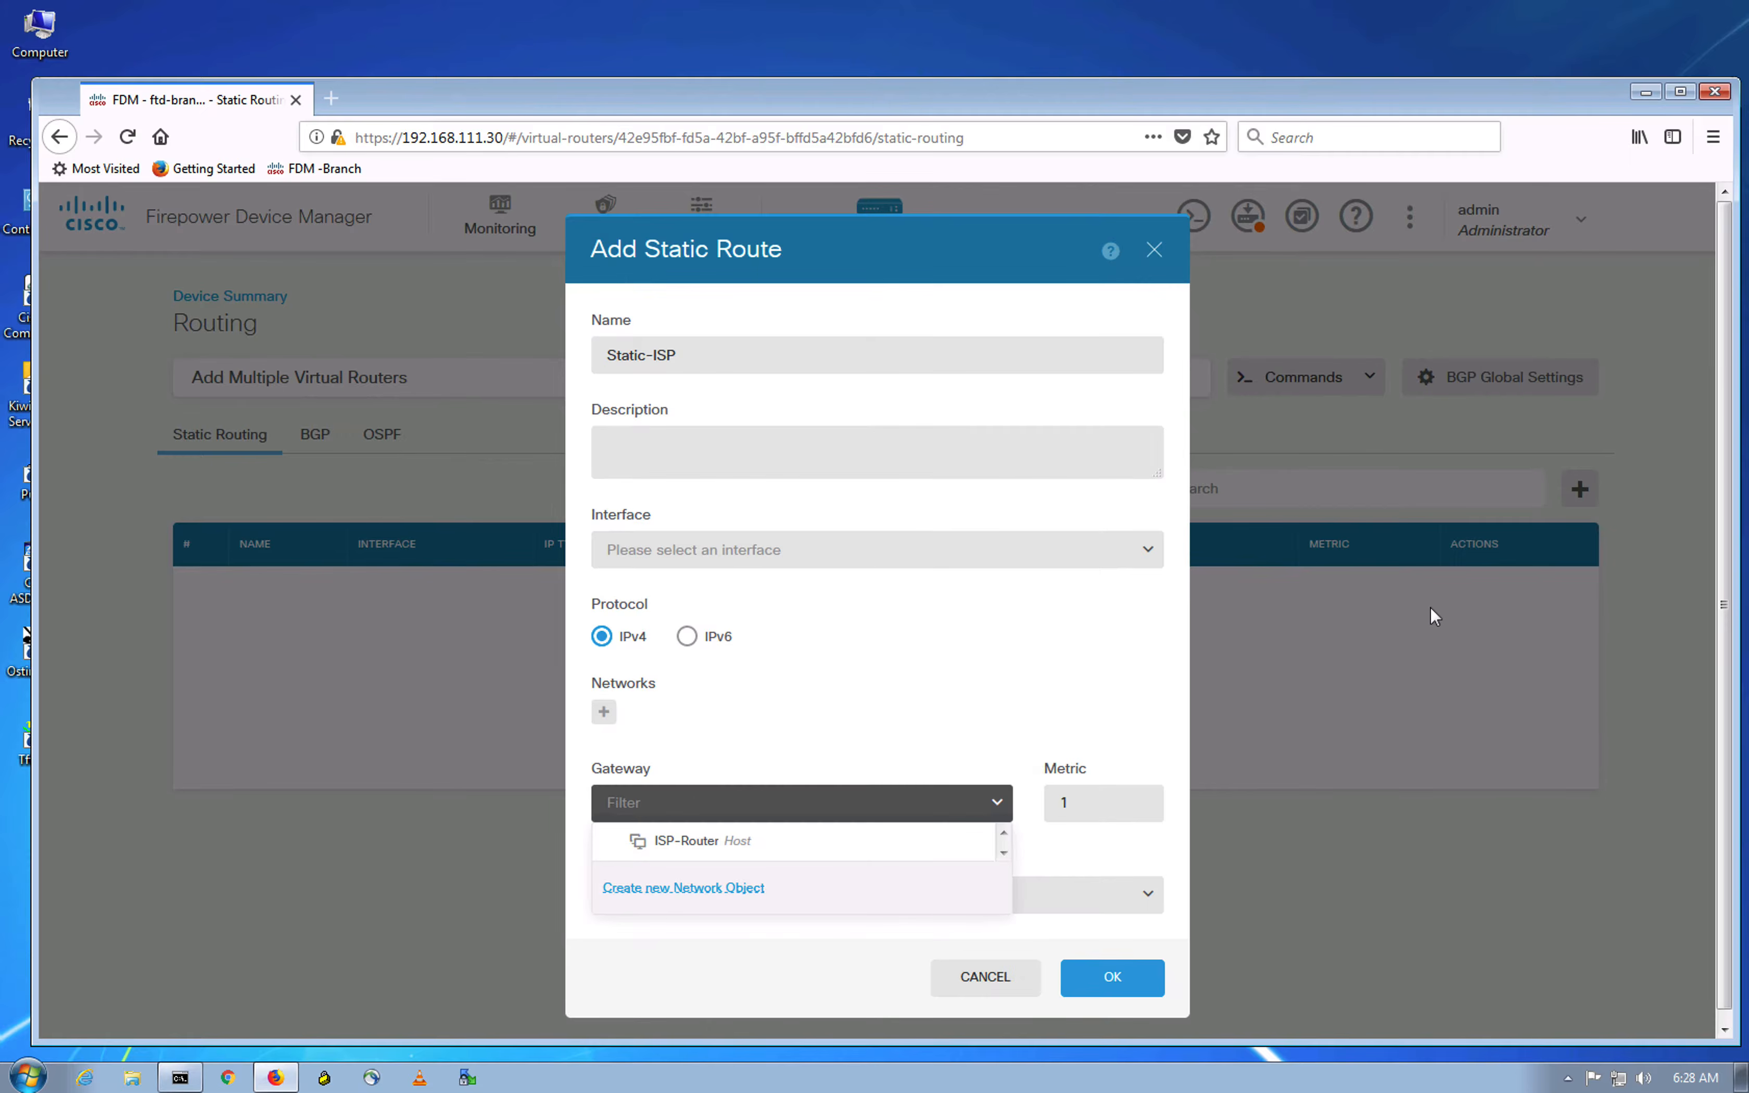
Step: Use ISP-Router as the gateway and any-ipv4 as the destination network
left_click(752, 838)
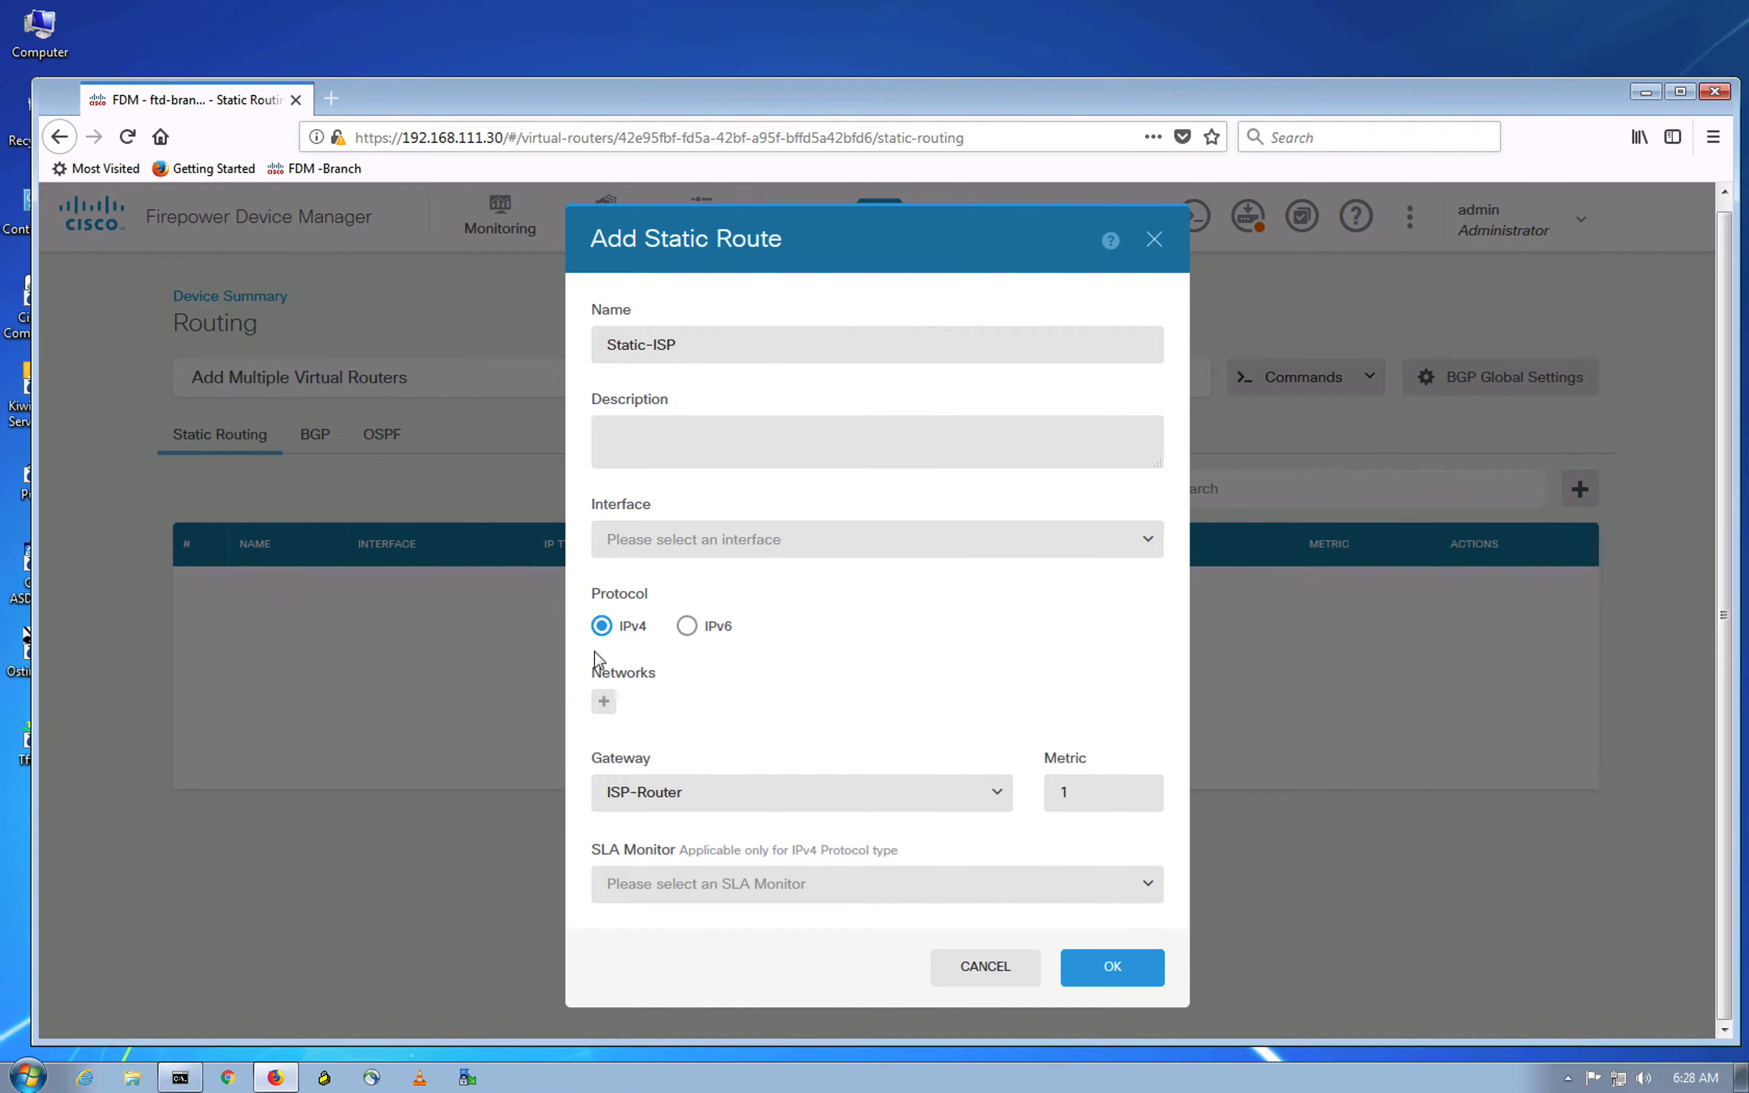
left_click(603, 701)
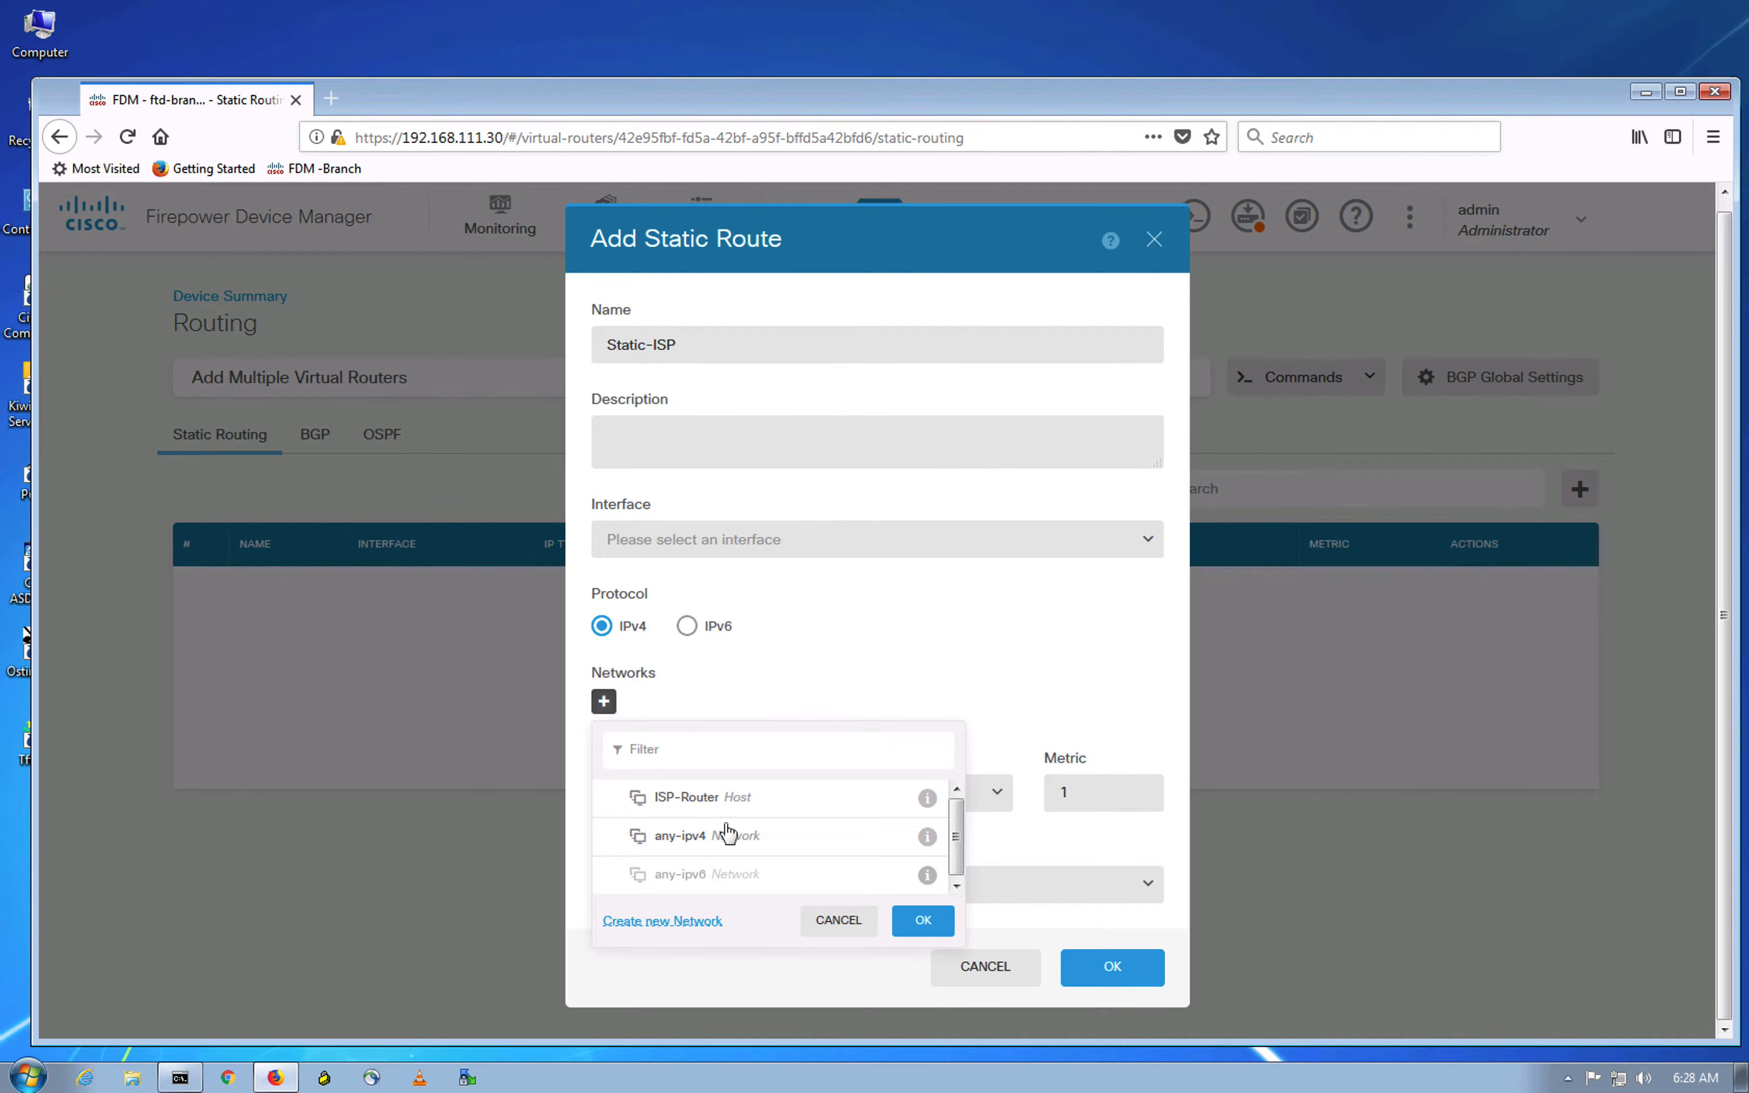
left_click(715, 837)
left_click(922, 920)
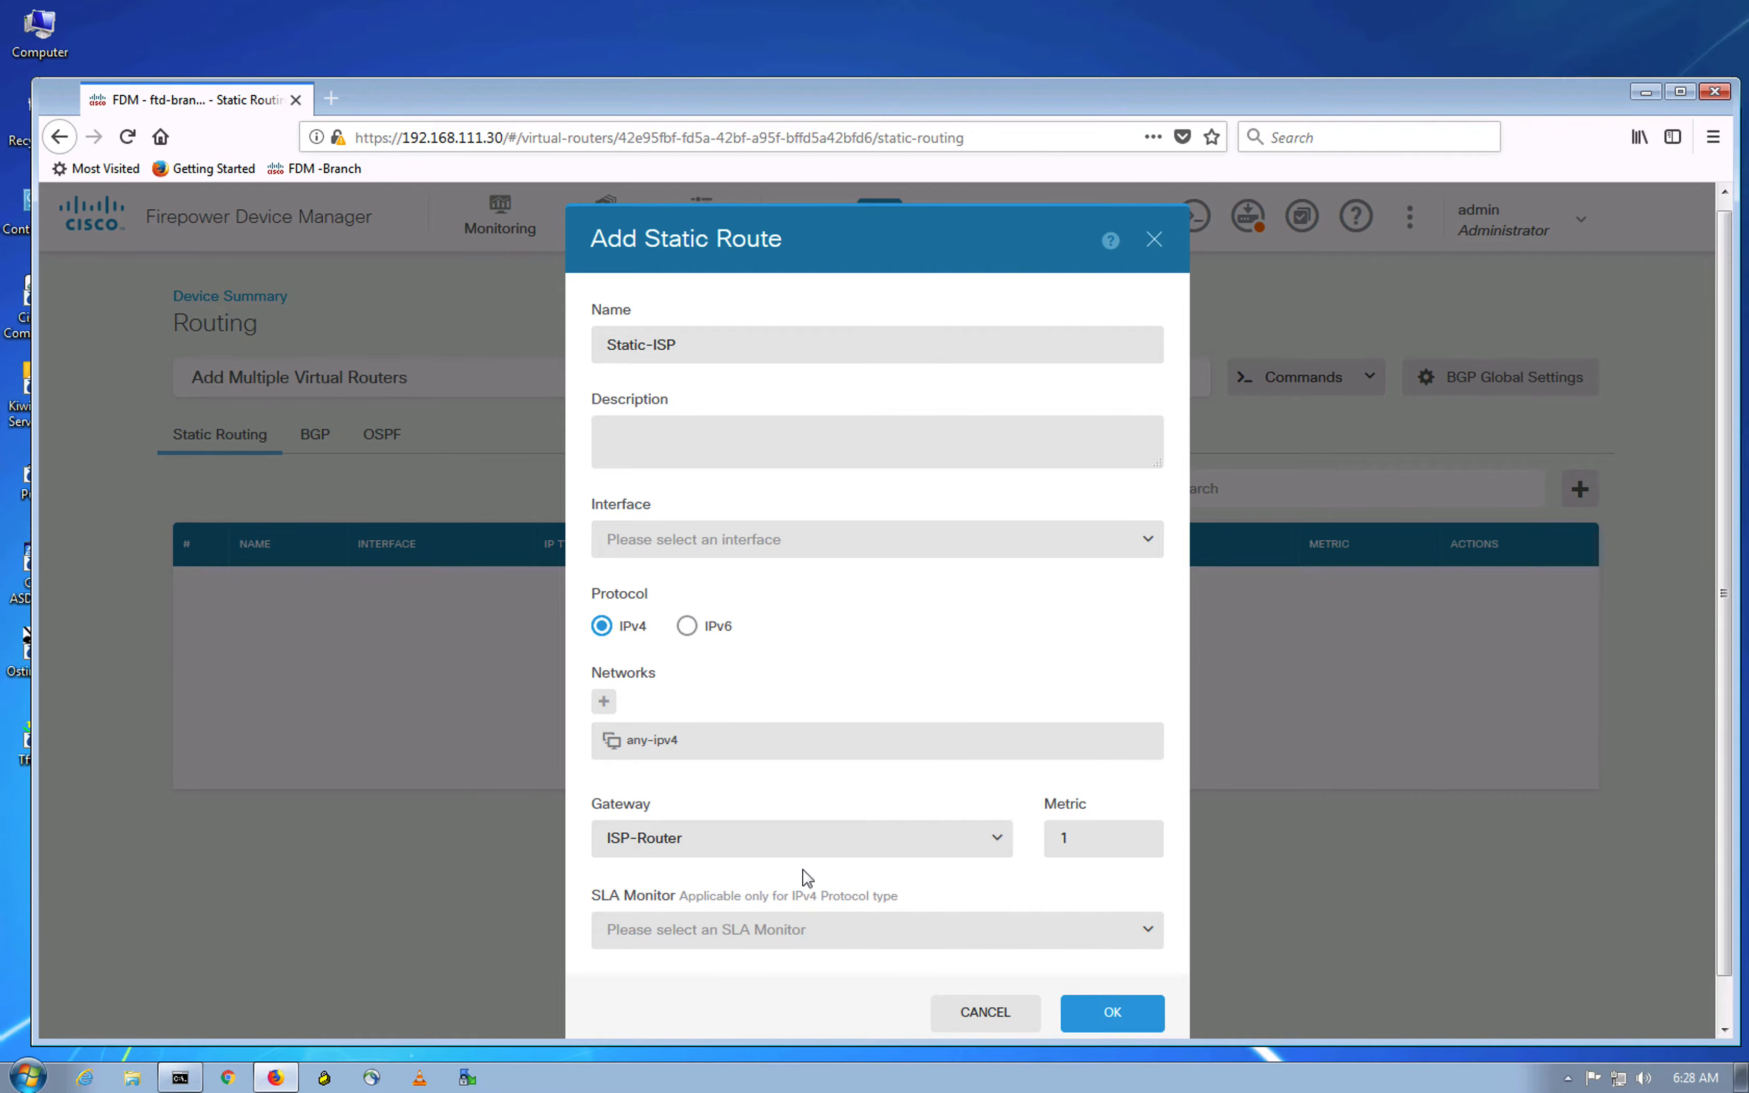
Step: Set the route's interface to outside (GigabitEthernet0/0) and save Static-ISP with metric 1
left_click(1111, 1015)
left_click(786, 543)
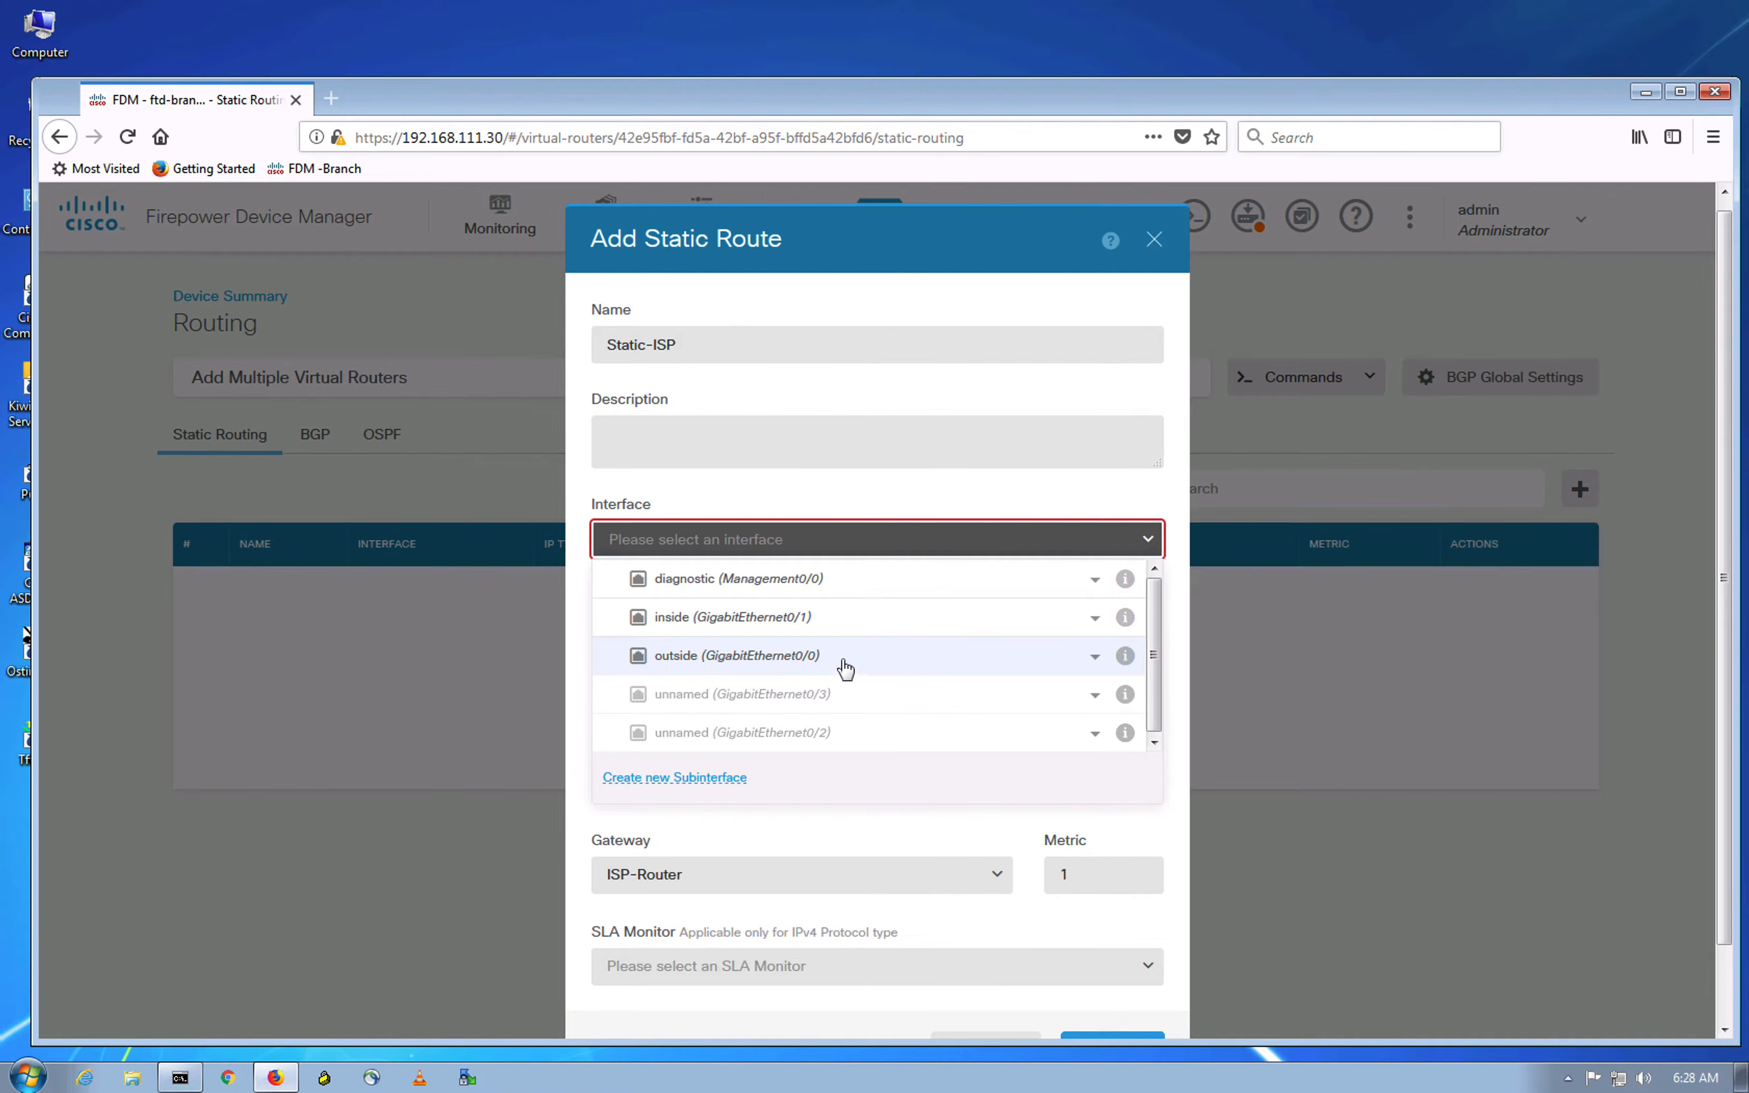
left_click(843, 662)
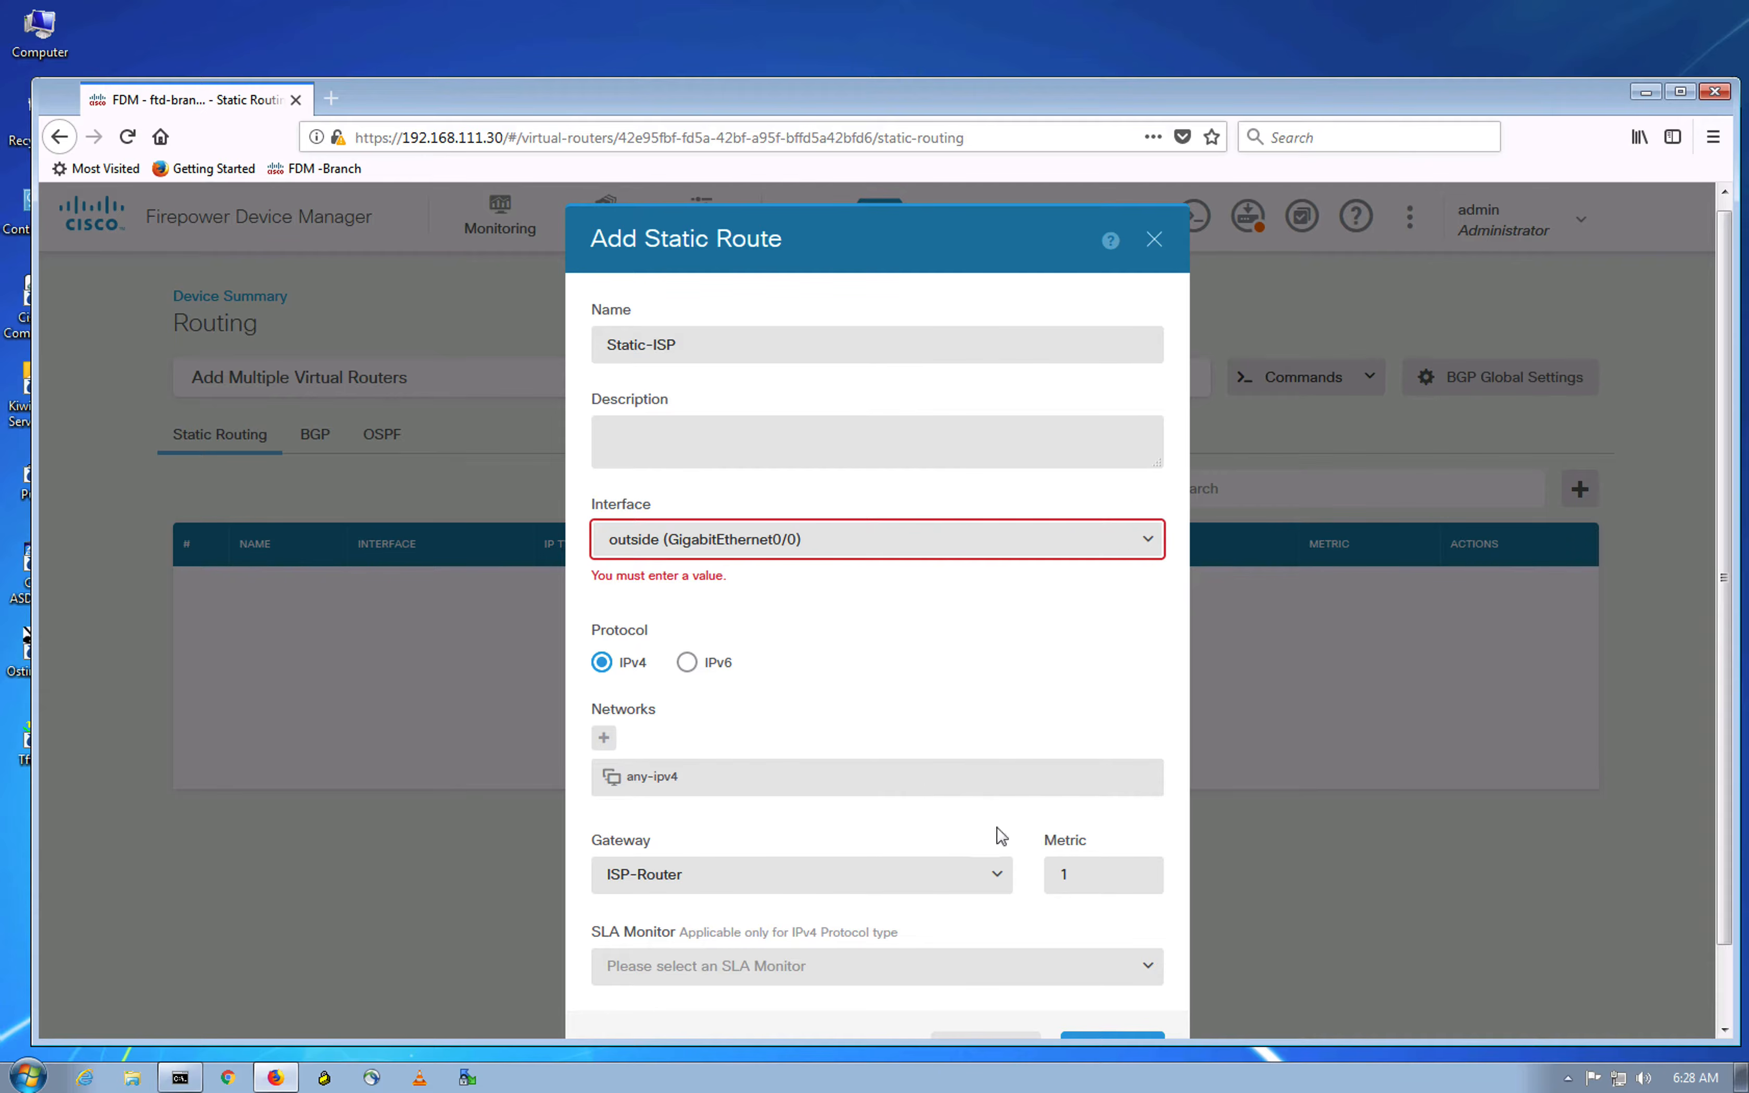
scroll(982, 689, "down", 2)
left_click(1112, 972)
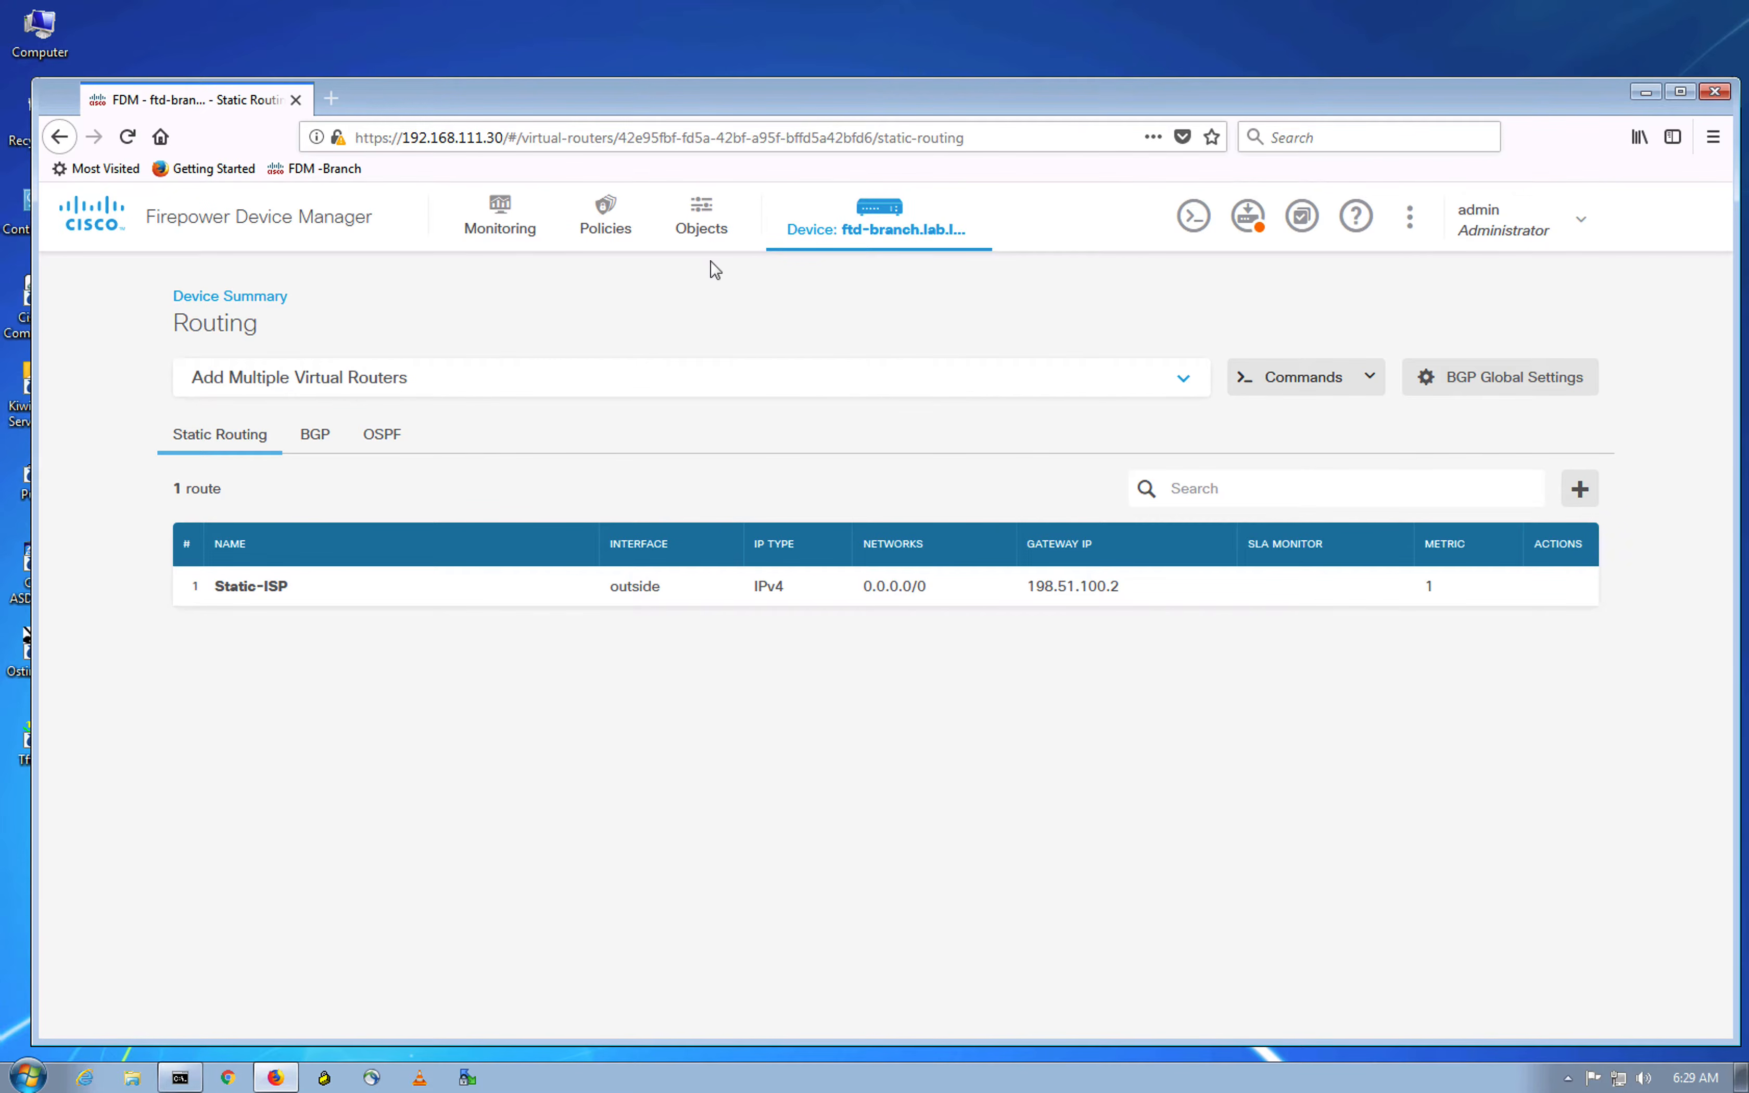
Step: Change GigabitEthernet0/0's address from 192.51.100.1 to 198.51.100.1/24 and save it
left_click(231, 298)
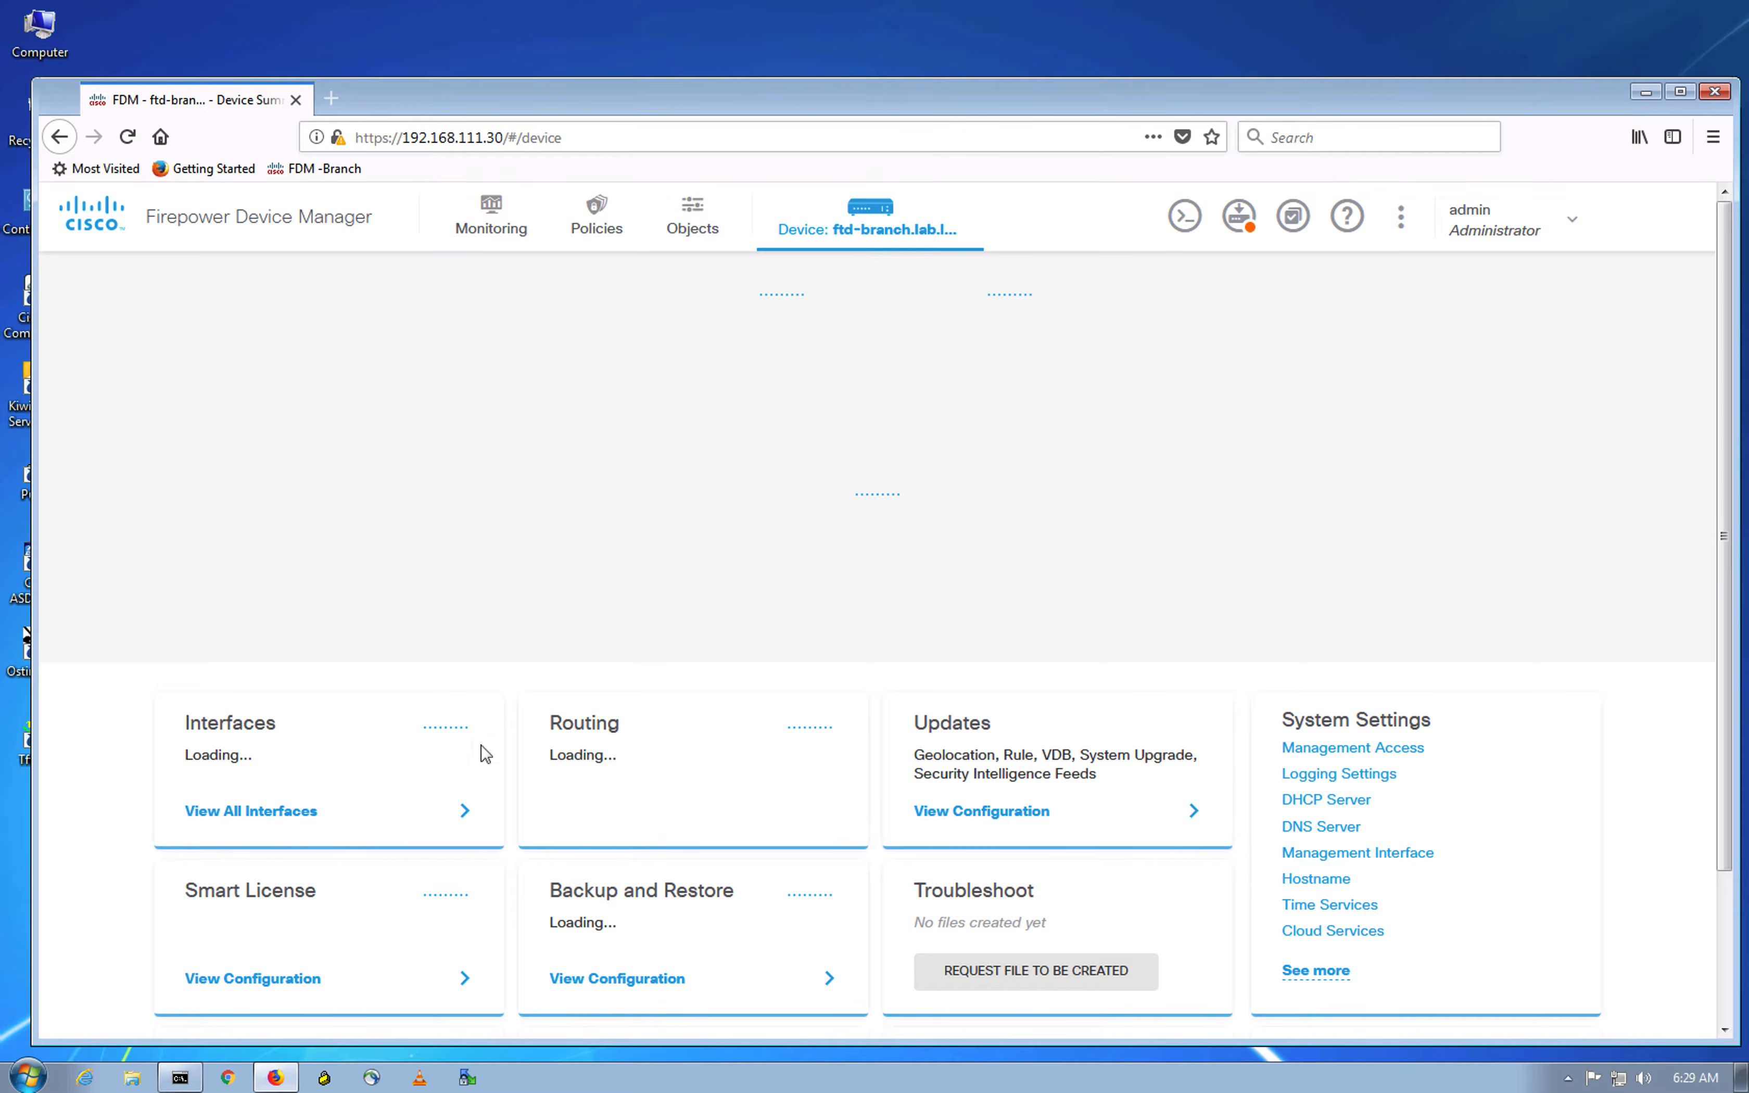
left_click(349, 814)
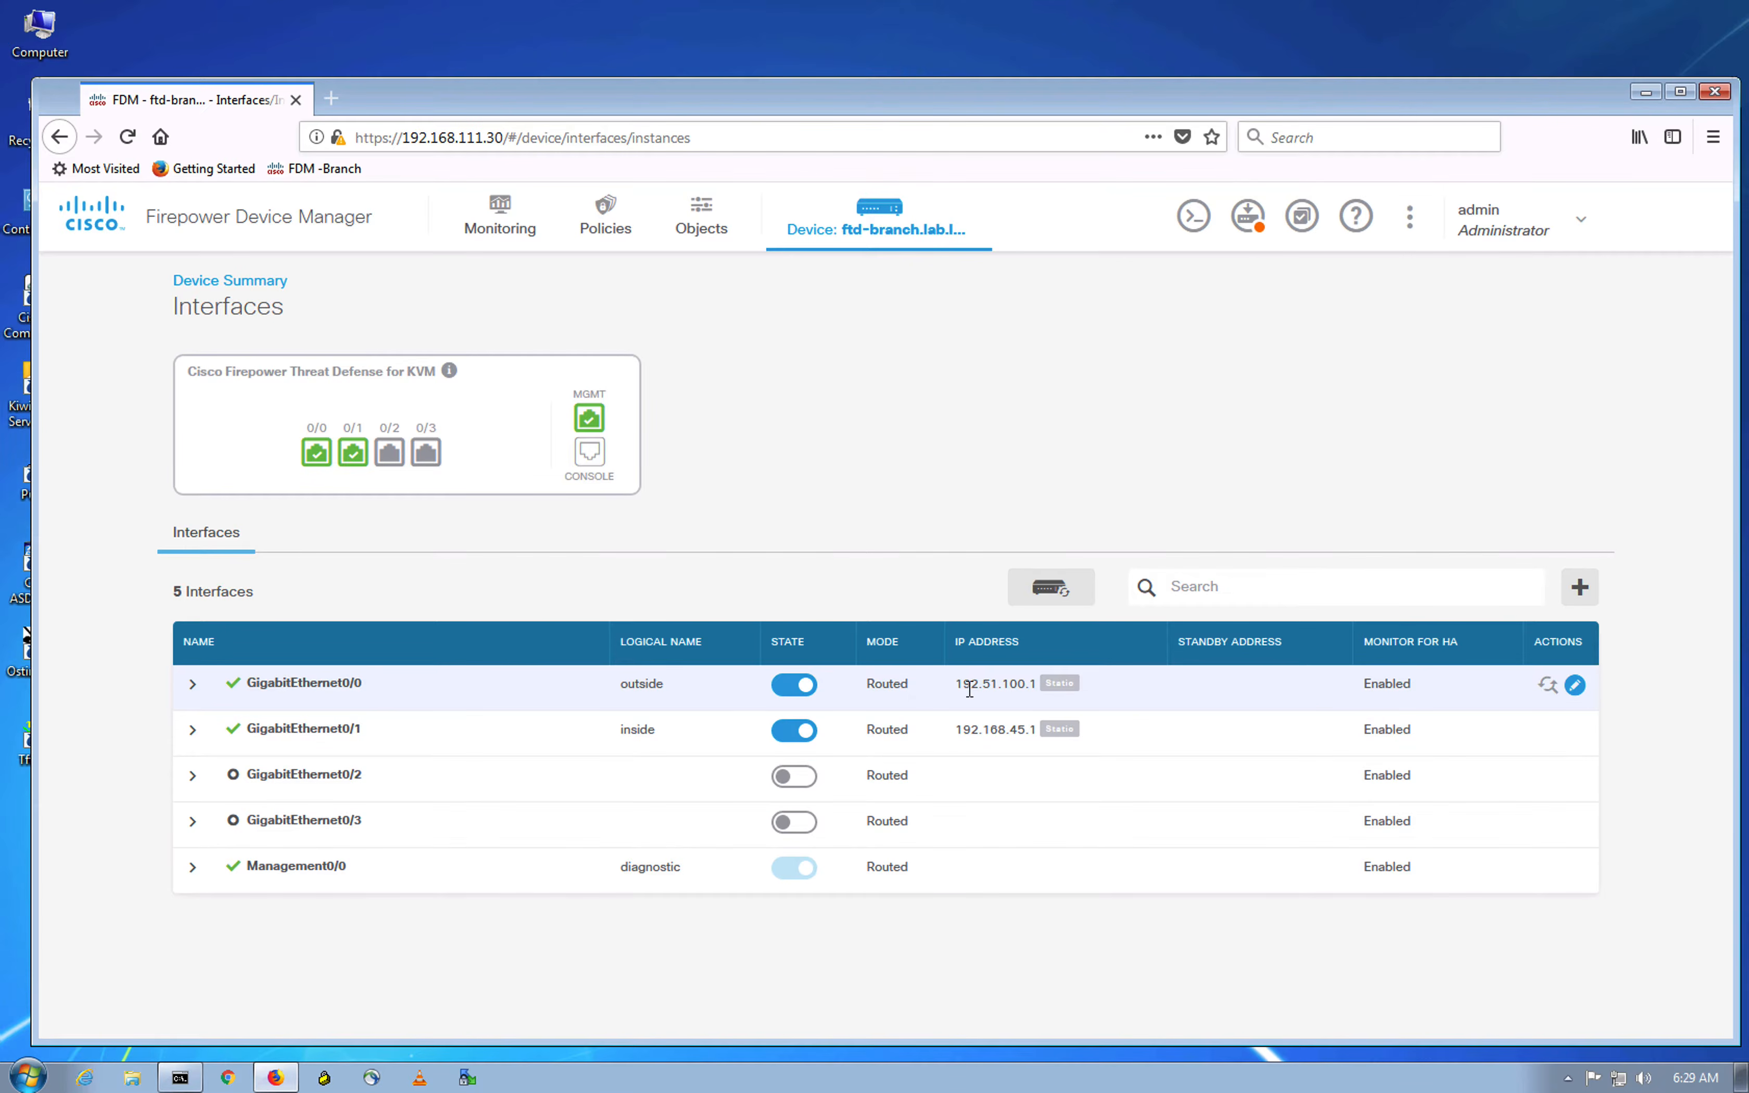
left_click(1575, 686)
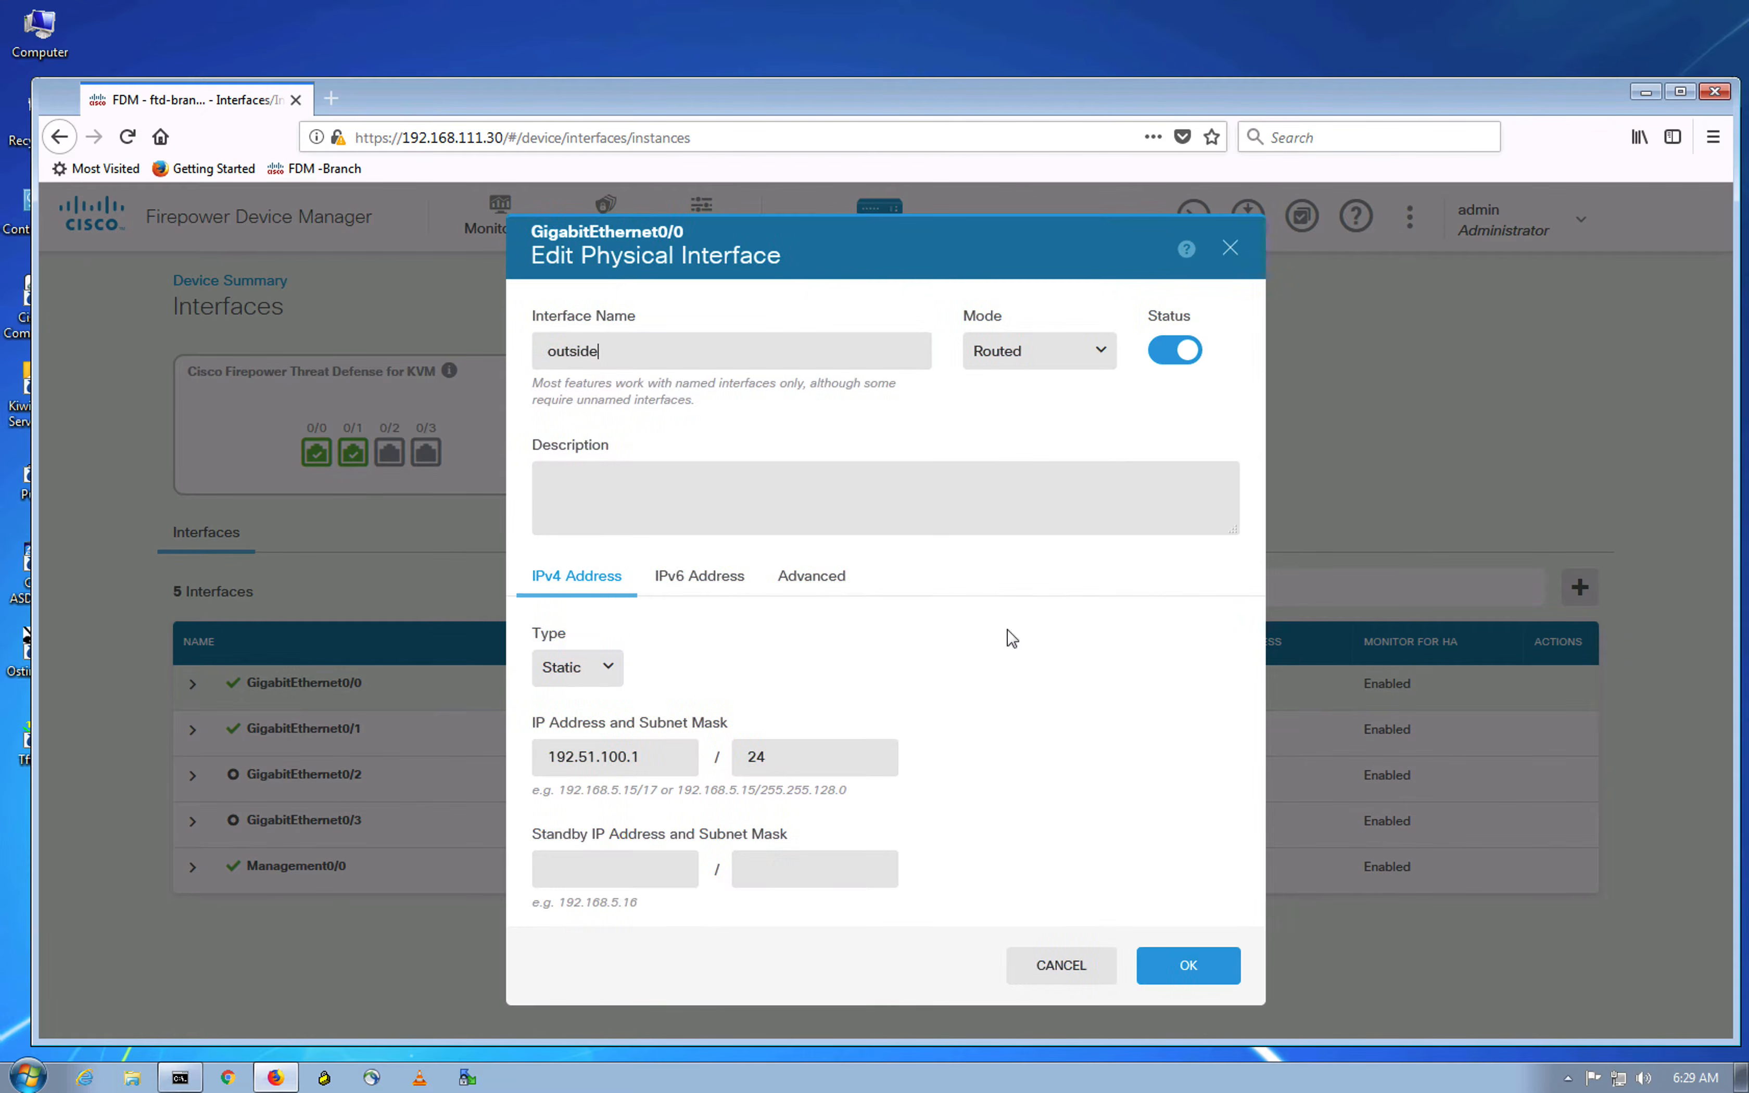
left_click(573, 758)
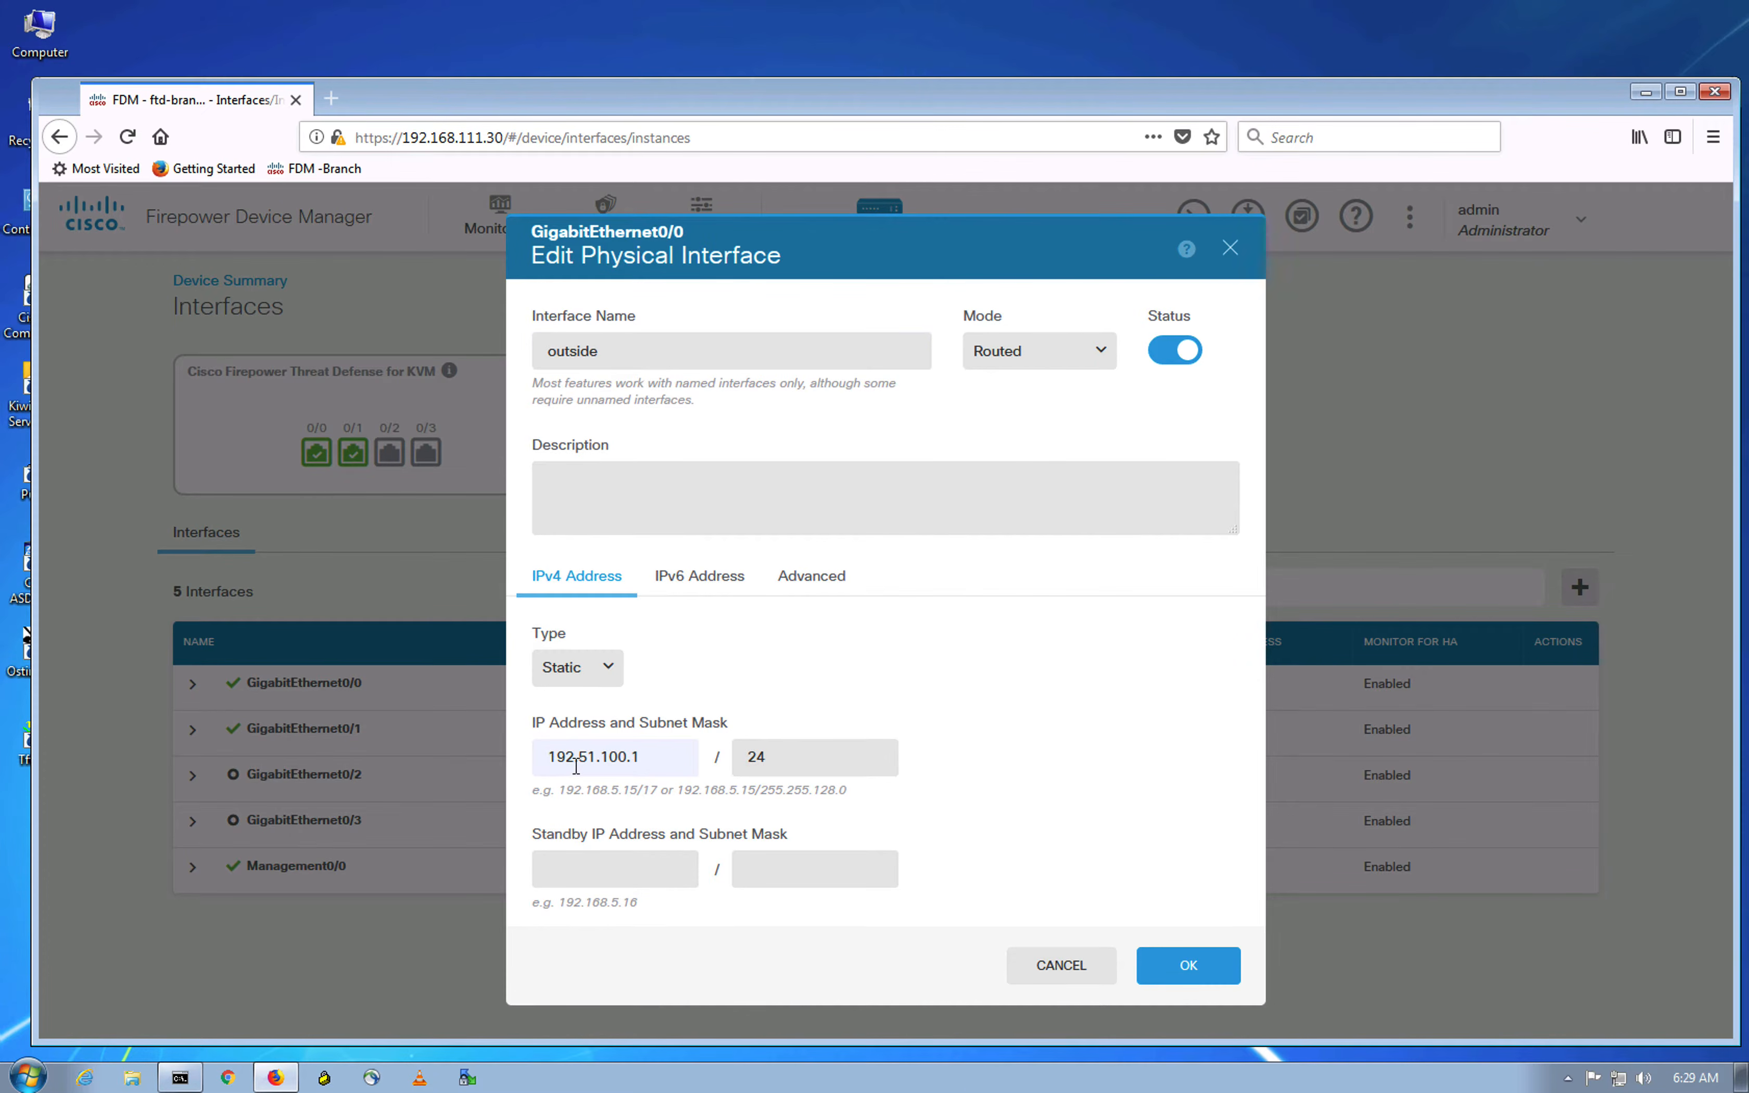
key("BackSpace")
type("8")
left_click(1189, 966)
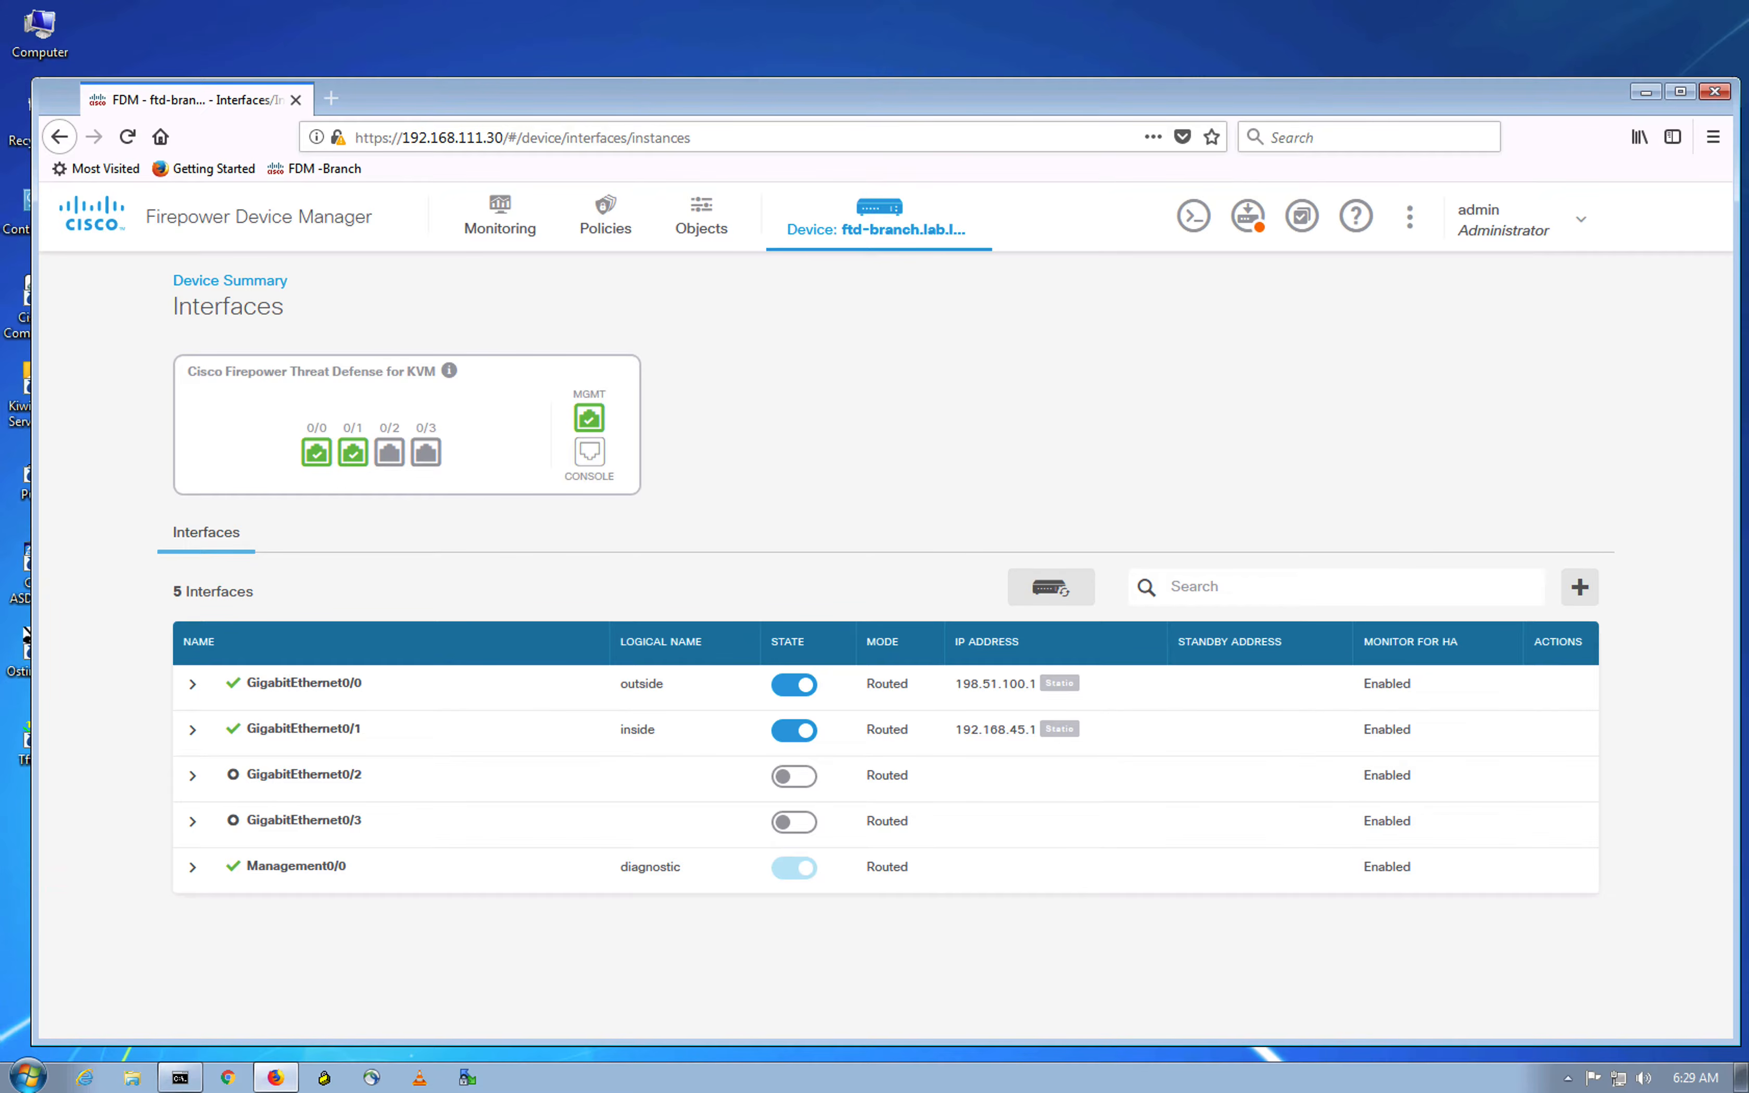
Step: Look through the Pending Changes list and deploy the changes now
left_click(1248, 215)
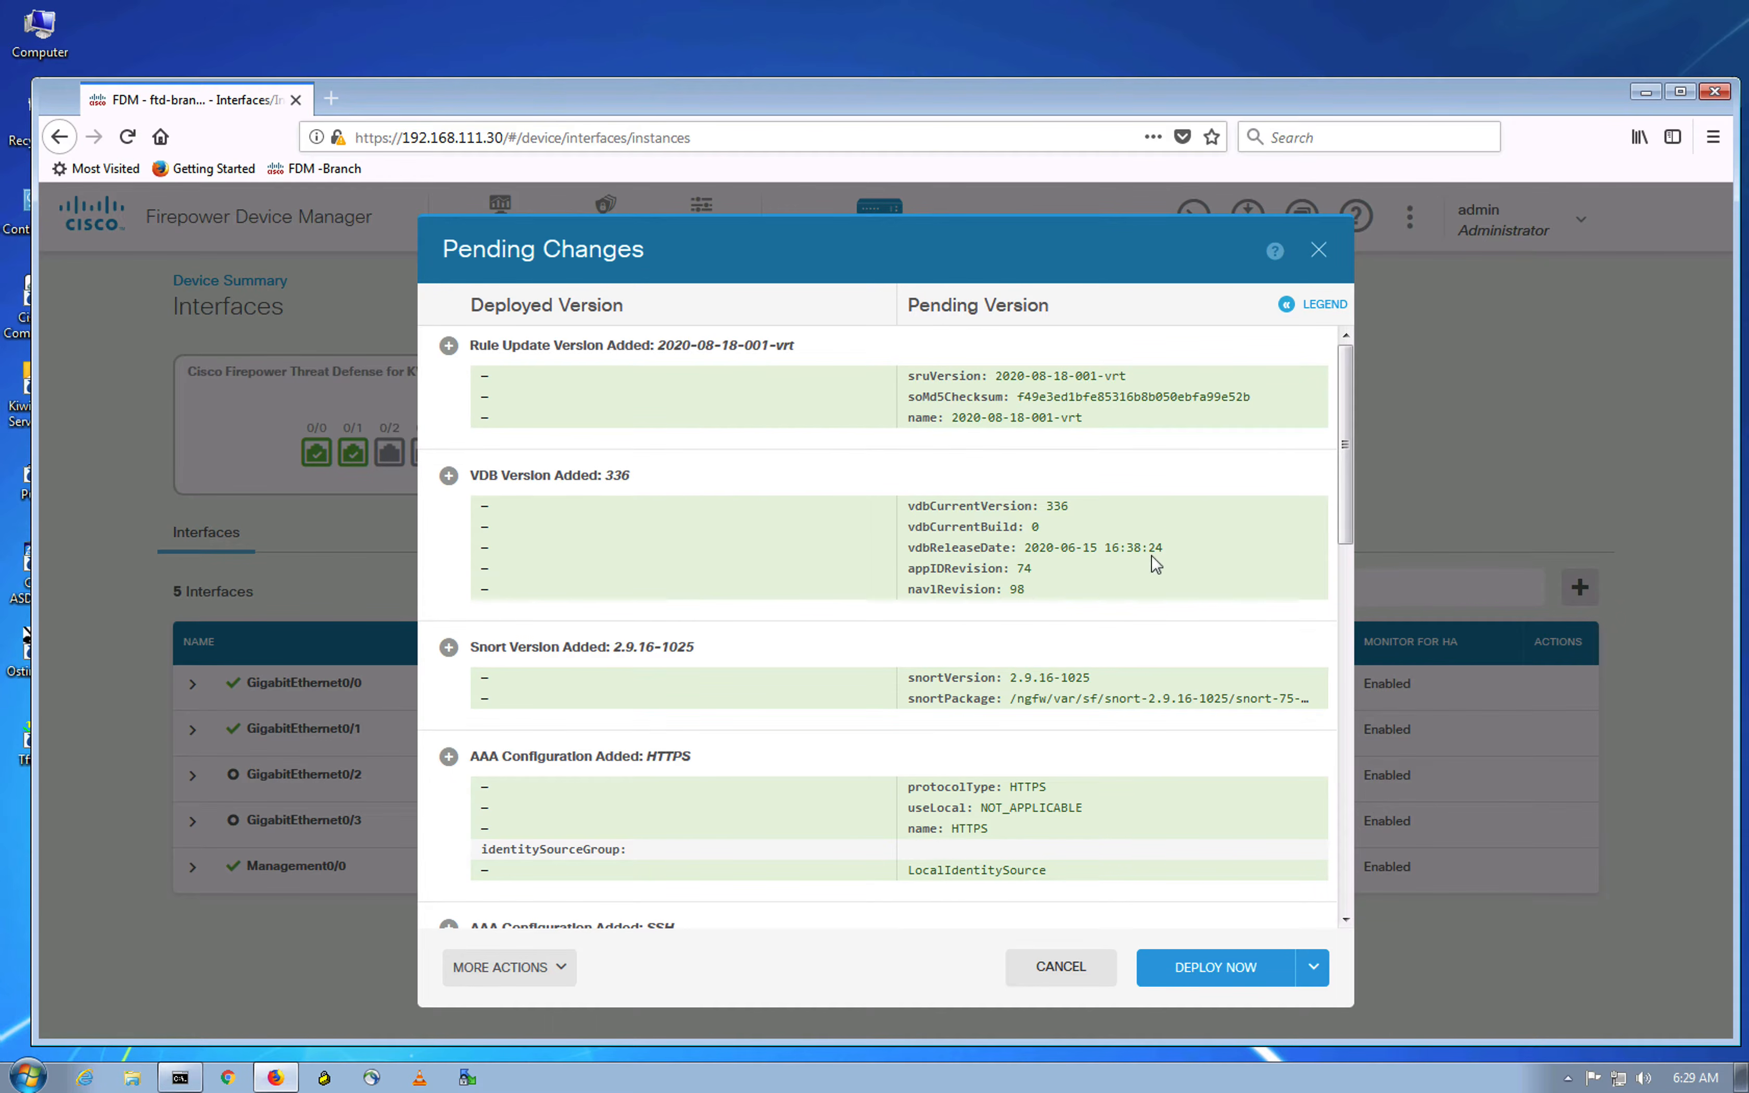
scroll(1196, 636, "down", 5)
scroll(1197, 635, "down", 10)
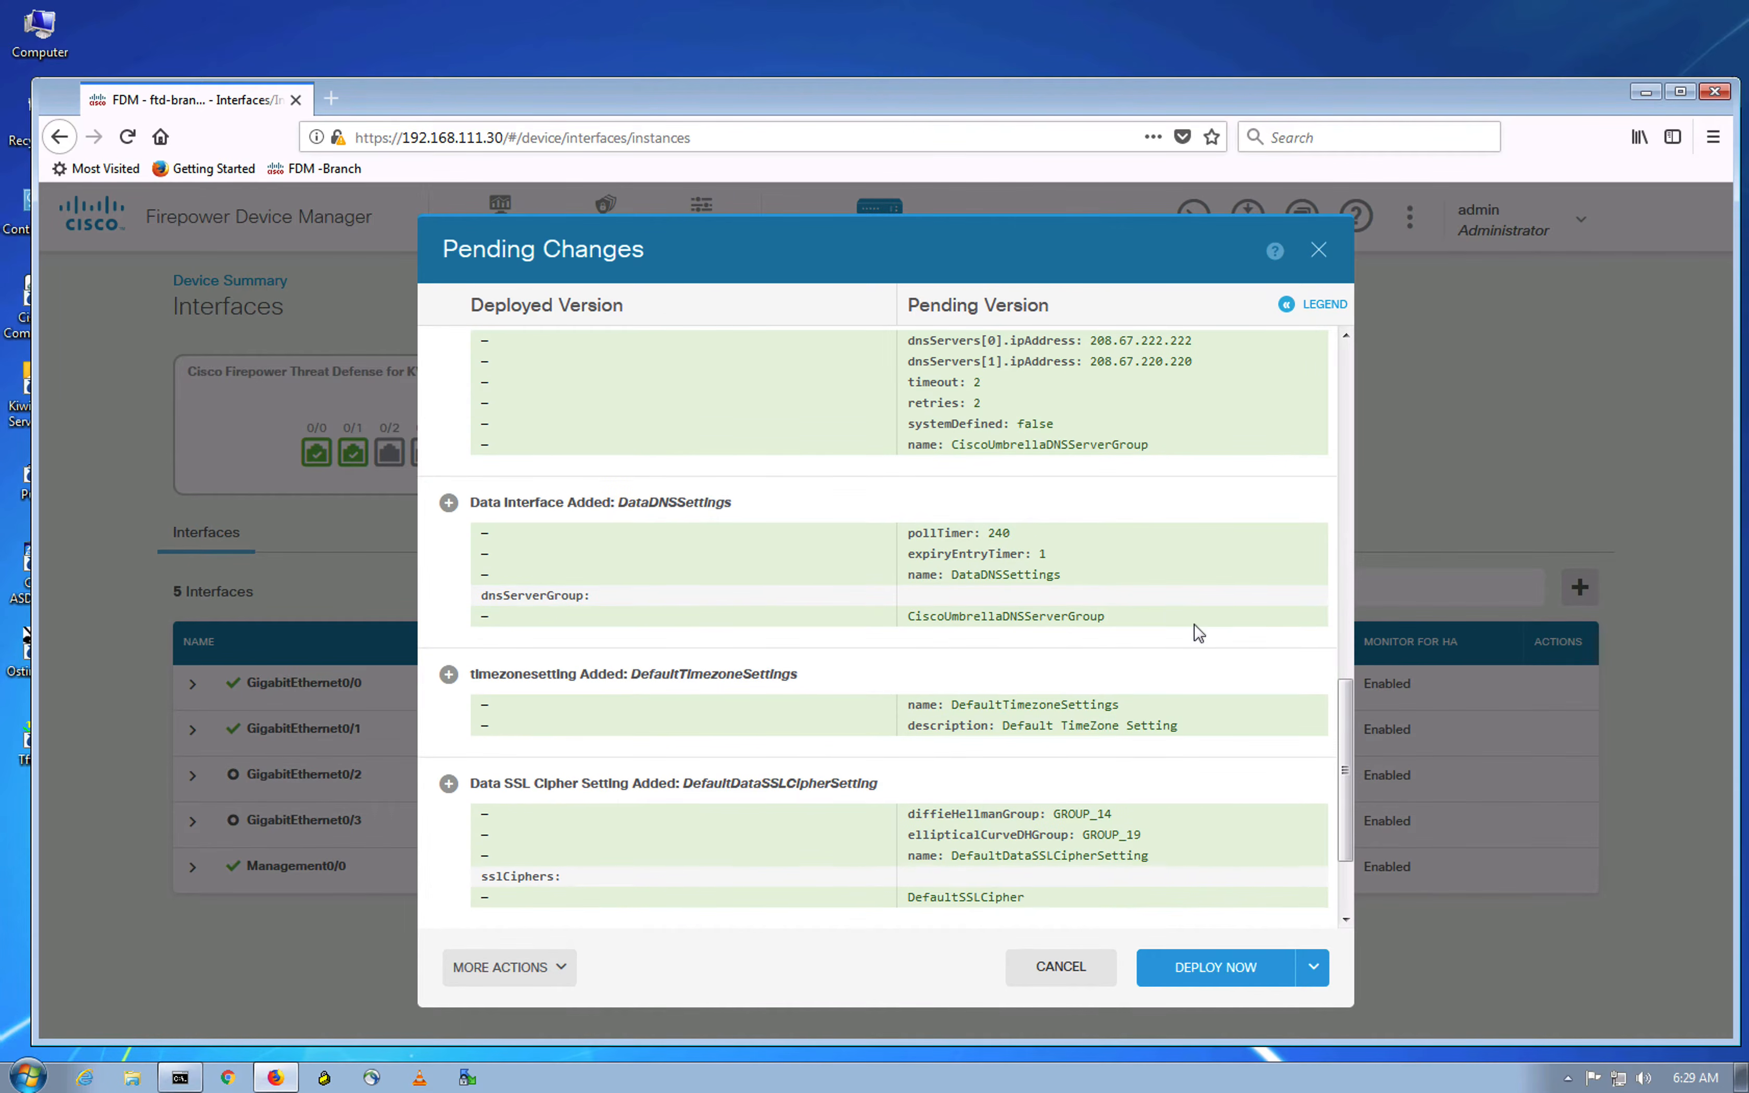
scroll(1198, 634, "down", 2)
scroll(1198, 634, "up", 4)
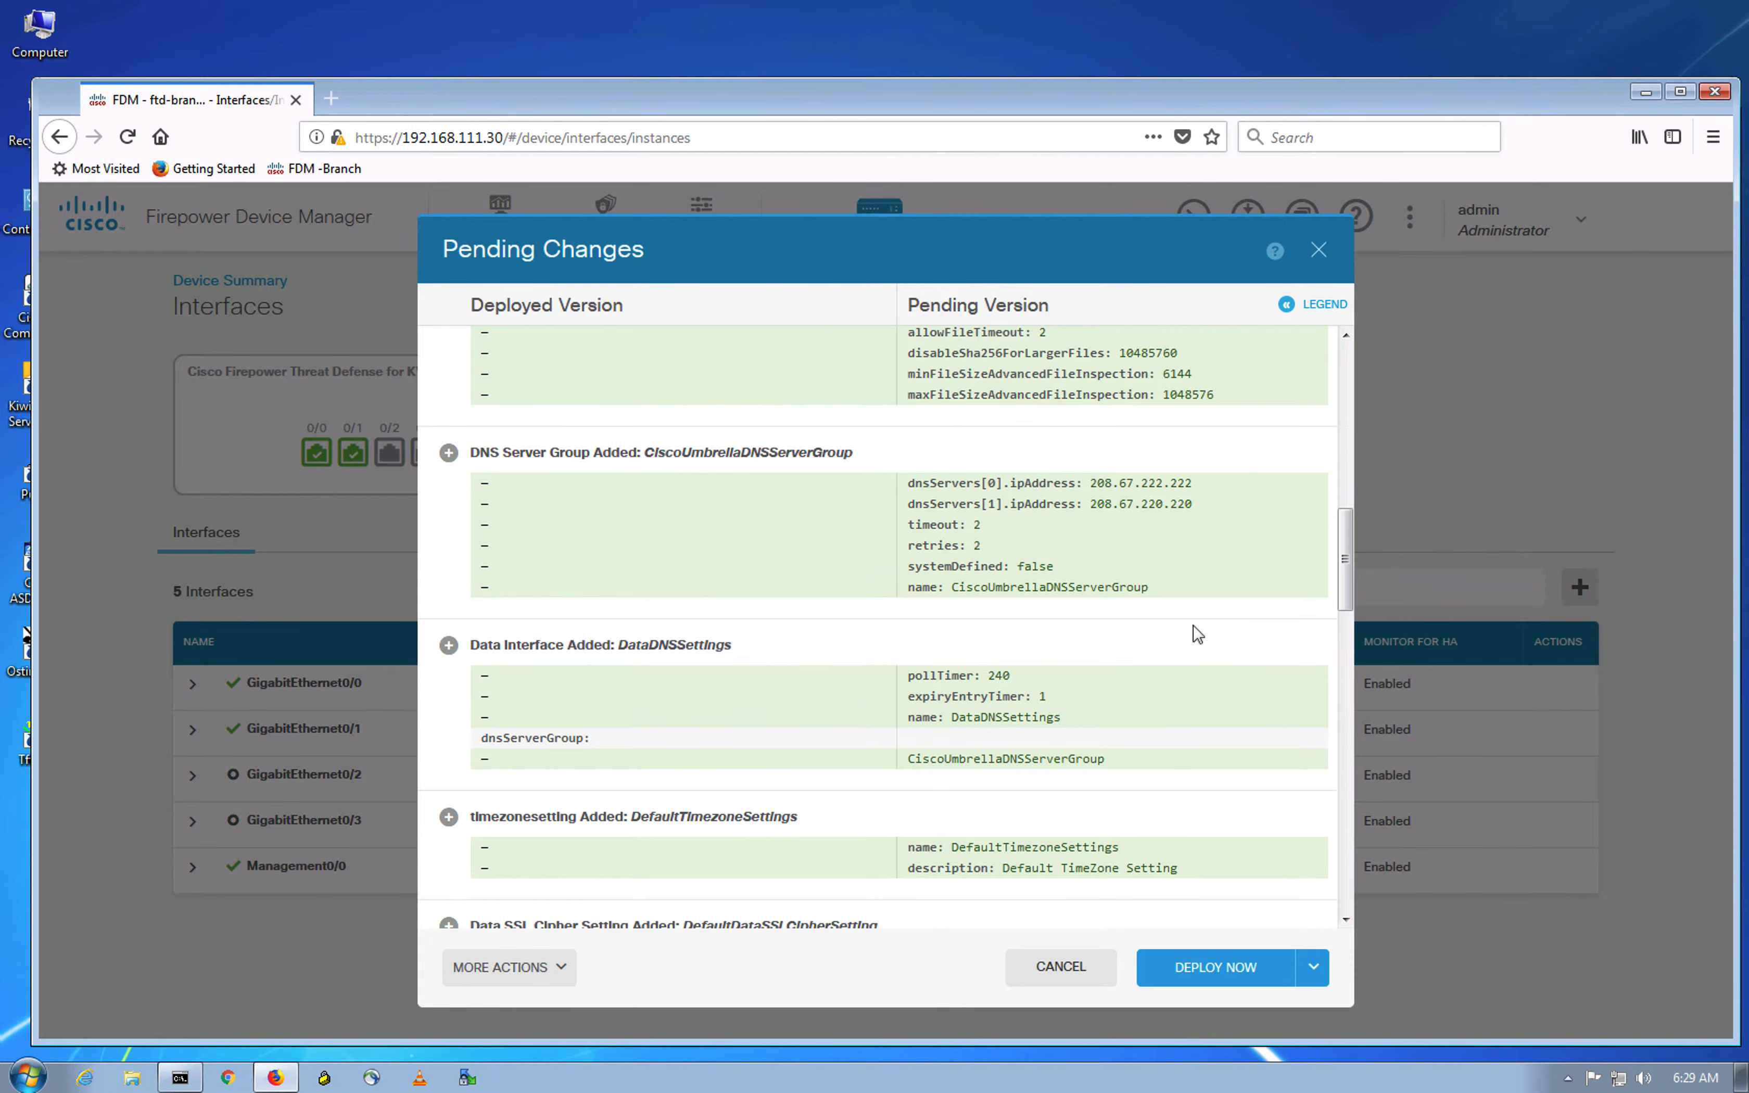
scroll(1198, 634, "up", 10)
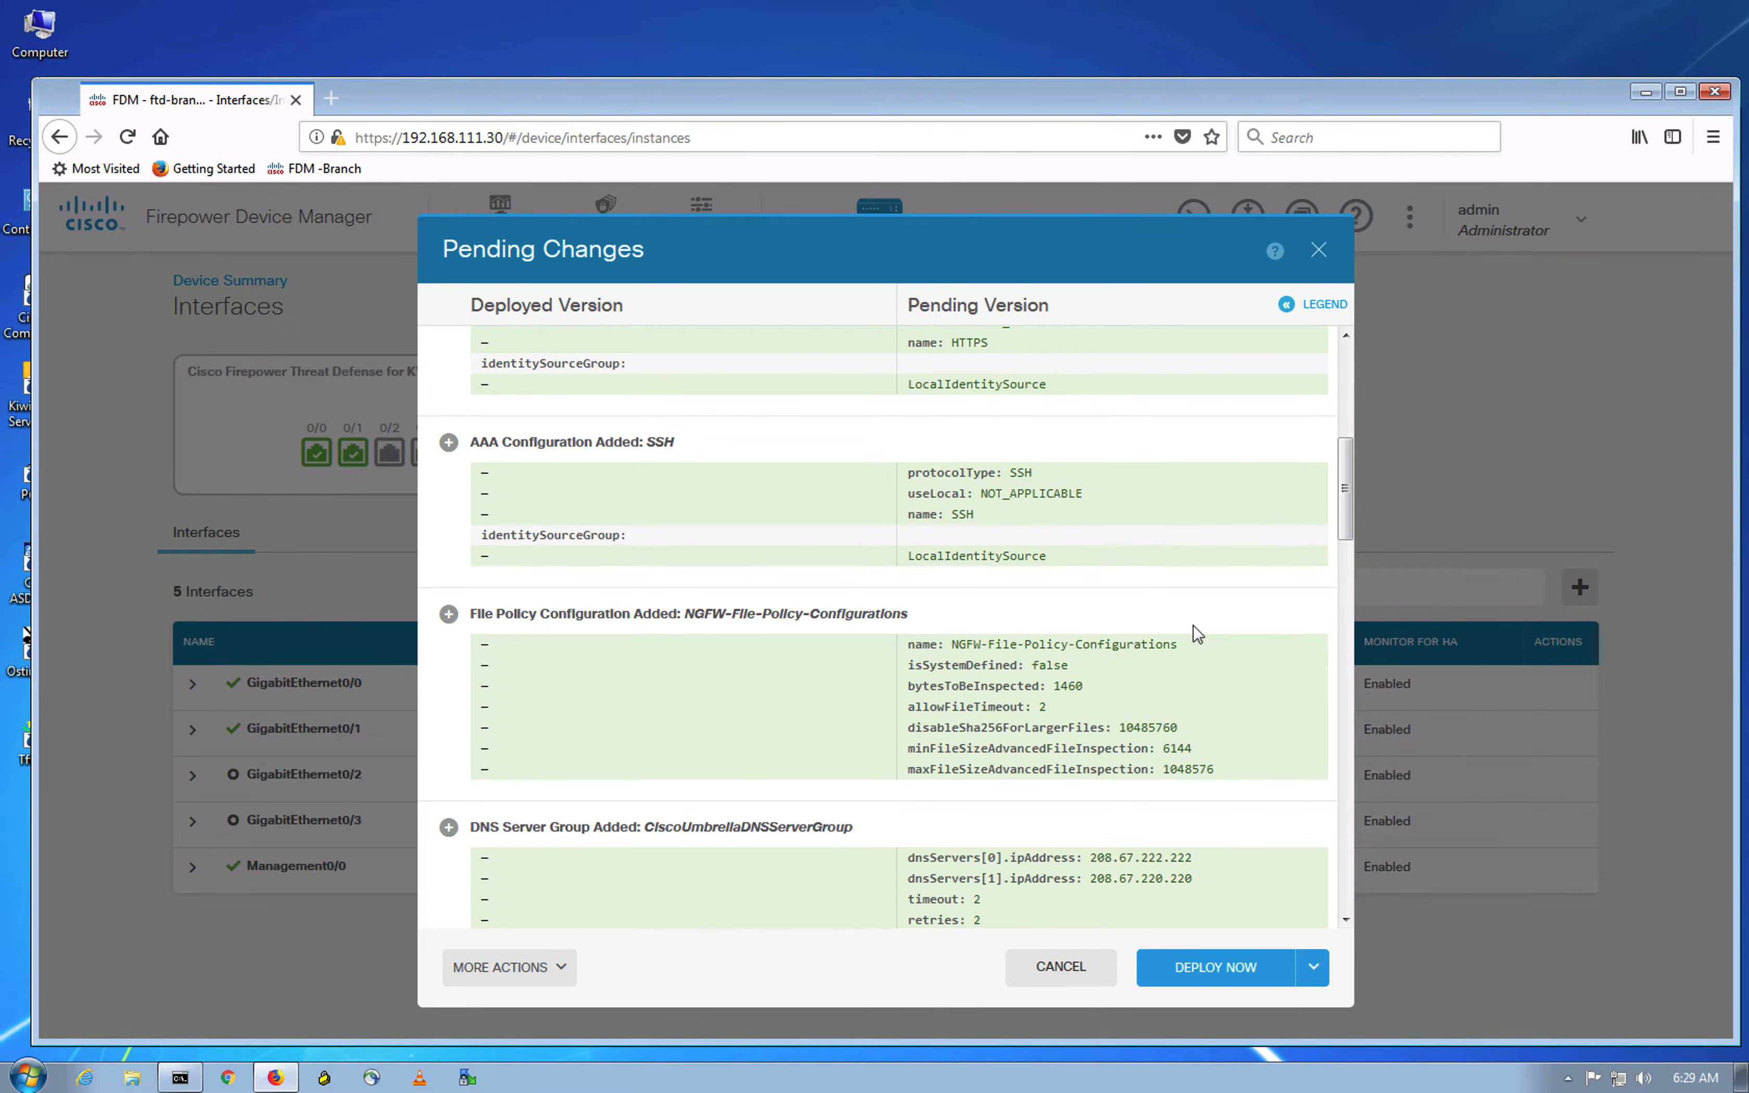
scroll(1198, 633, "up", 2)
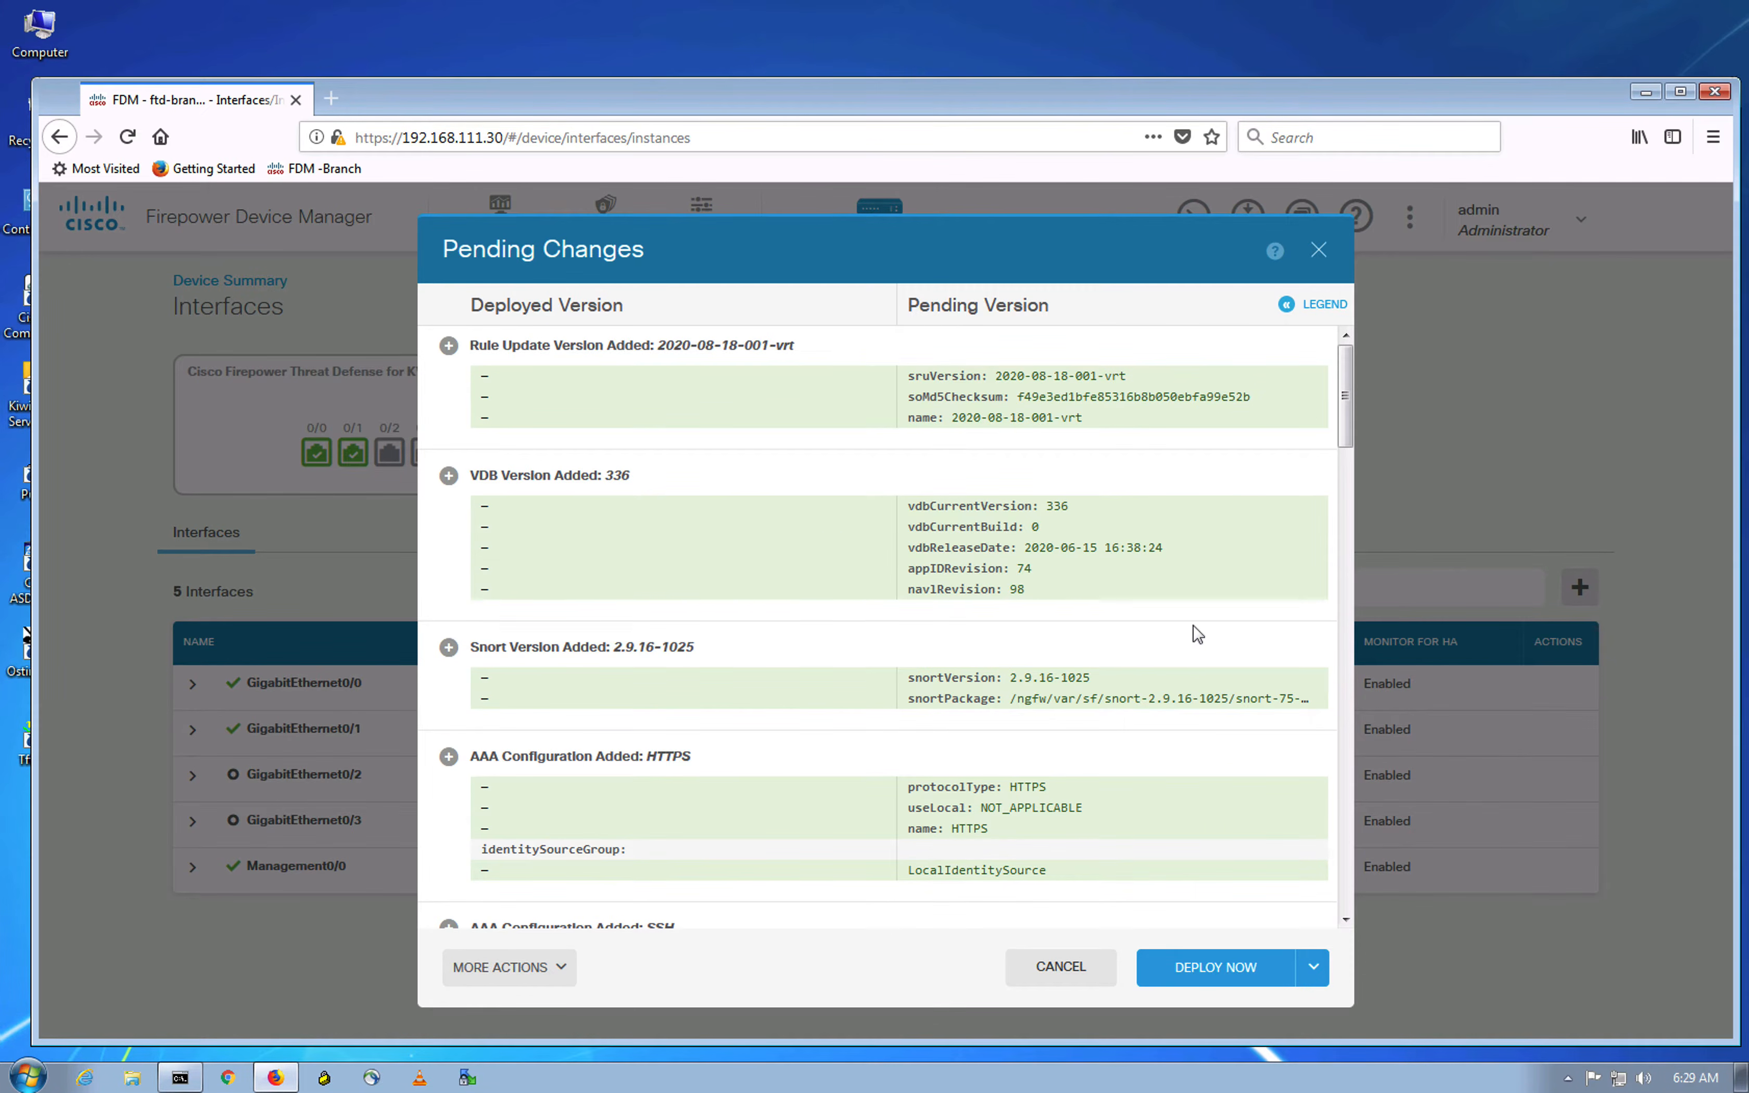
left_click(1228, 977)
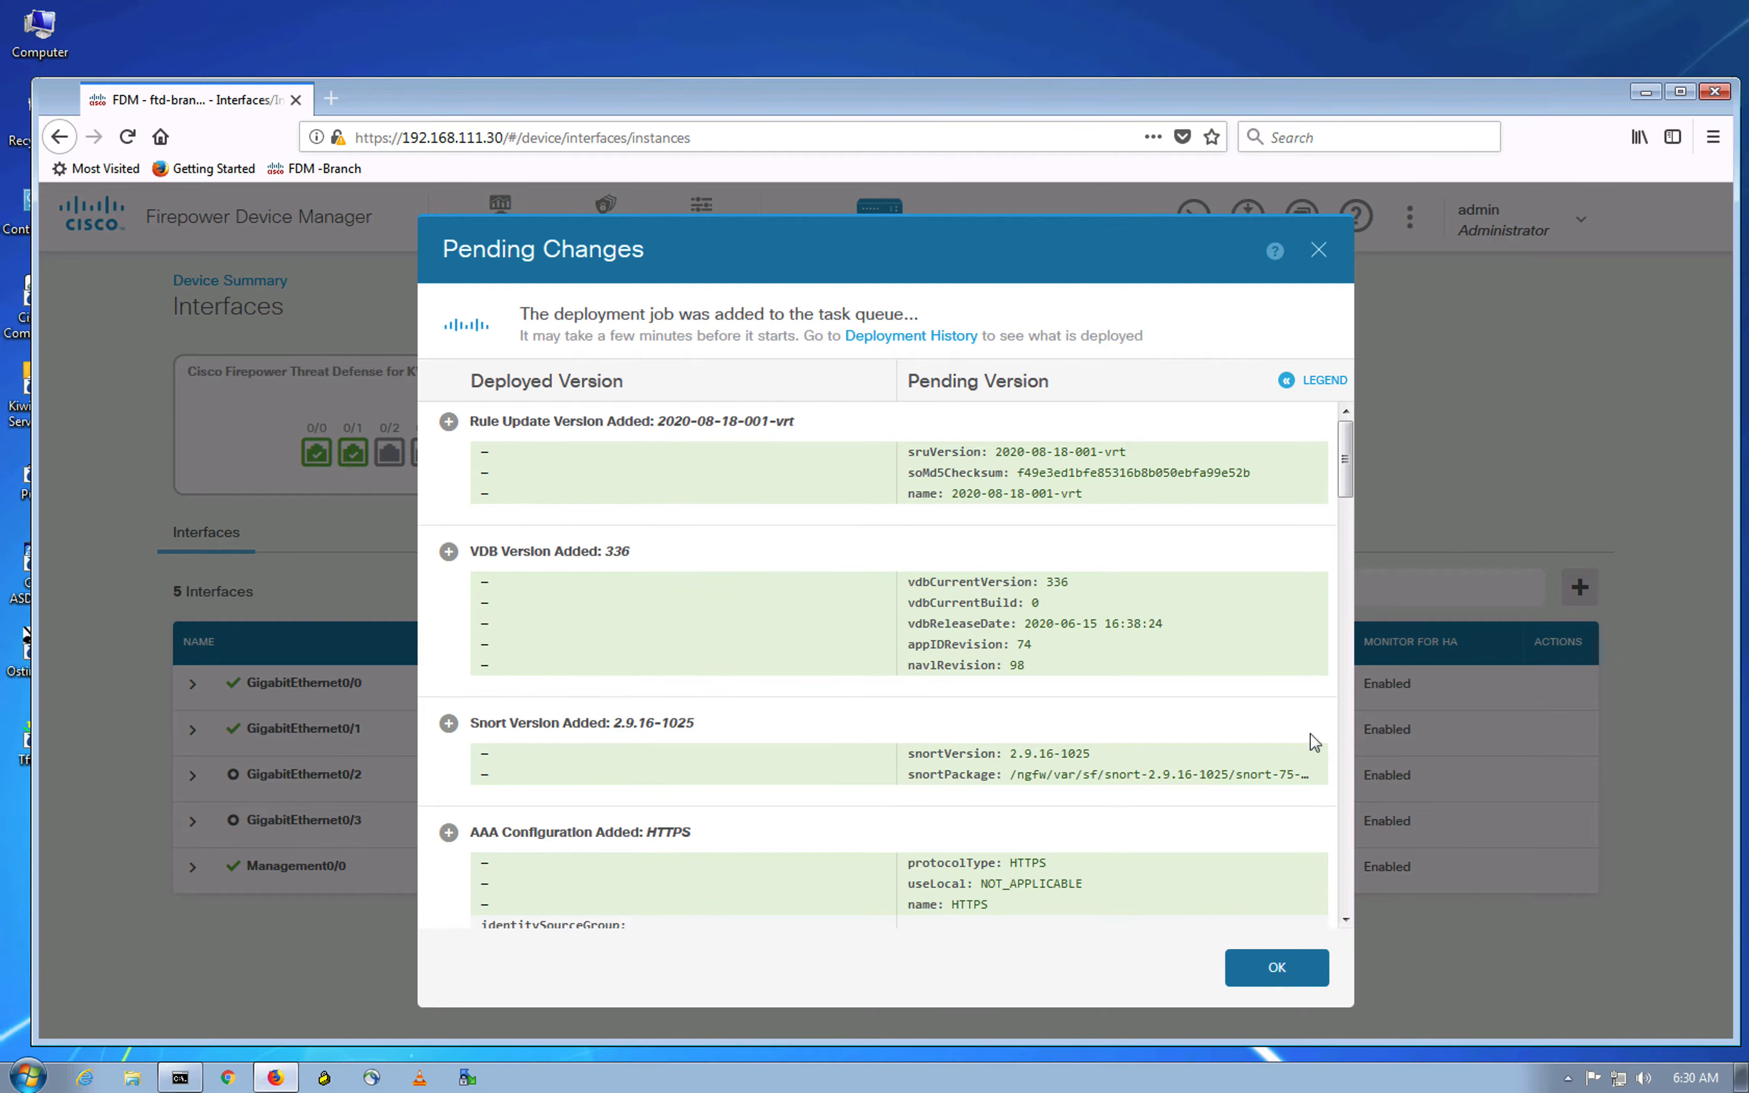
Step: Close the deploy dialog, recheck Pending Changes, and open Deployment History in the Audit Log
scroll(1349, 475, "down", 3)
left_click_drag(1361, 720, 1359, 930)
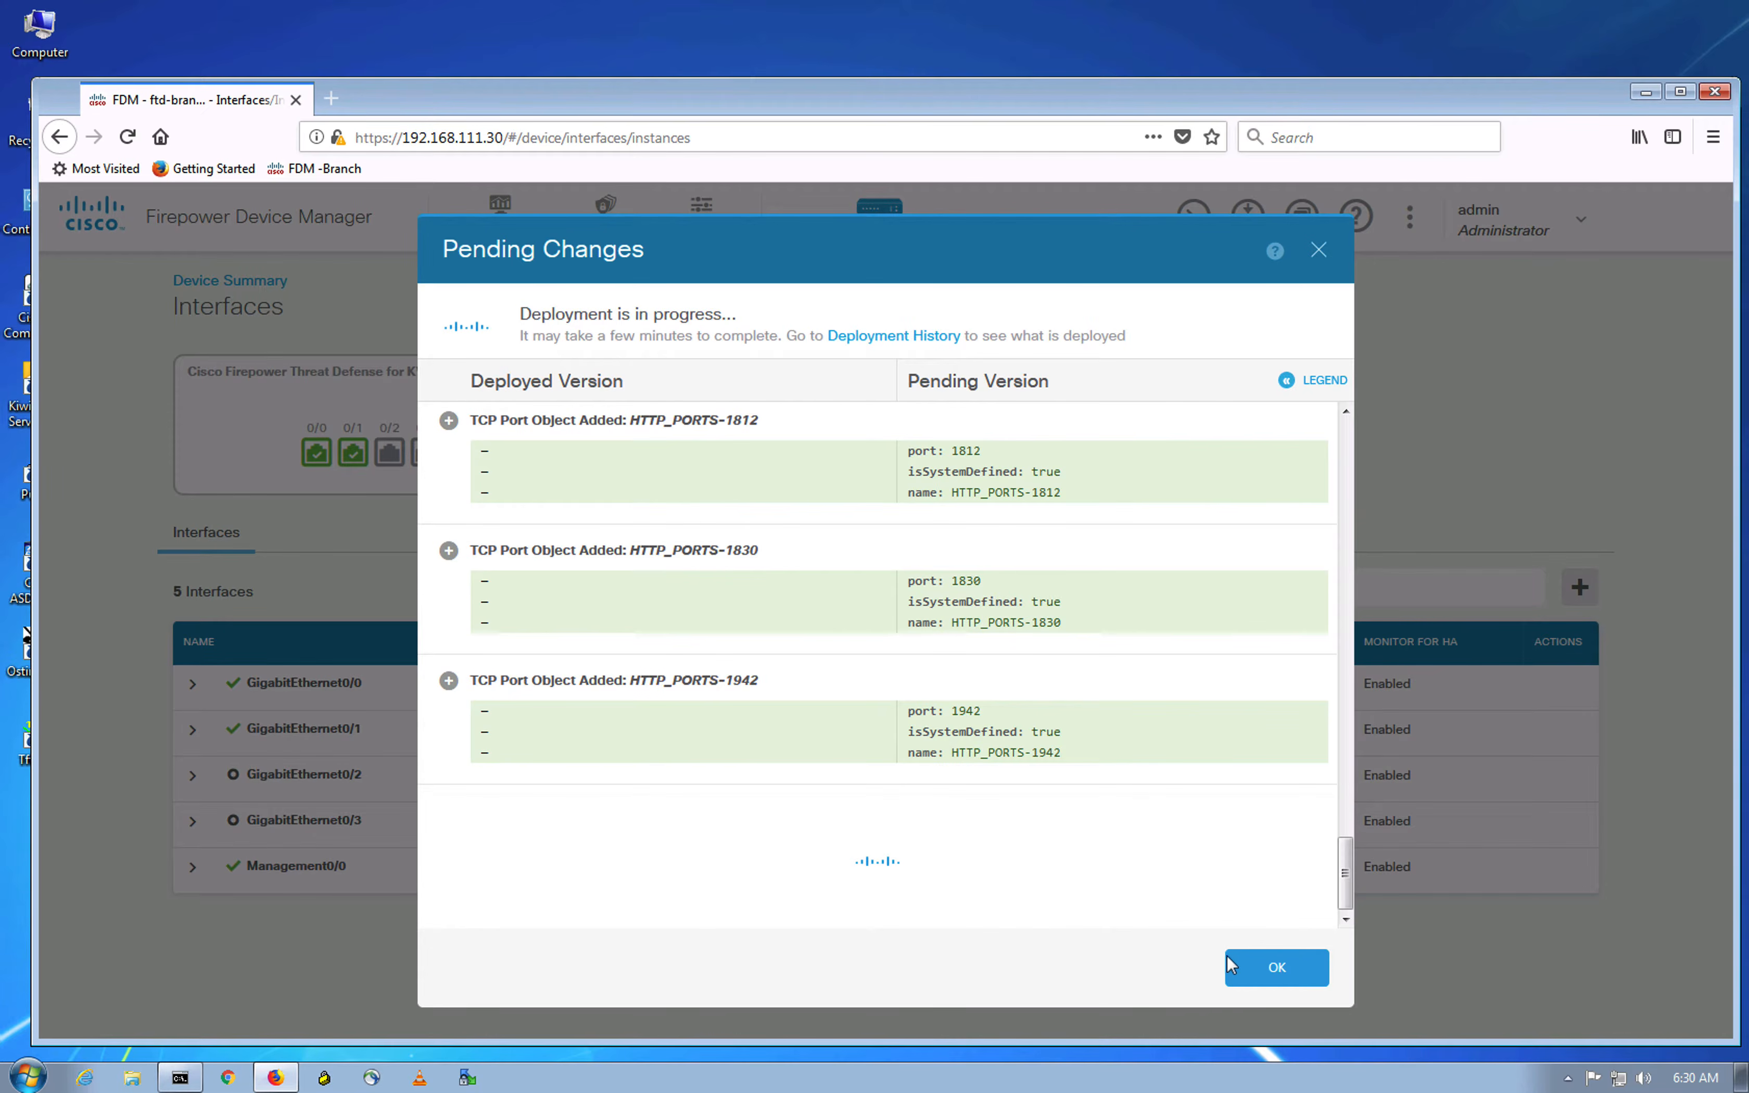
left_click(1276, 966)
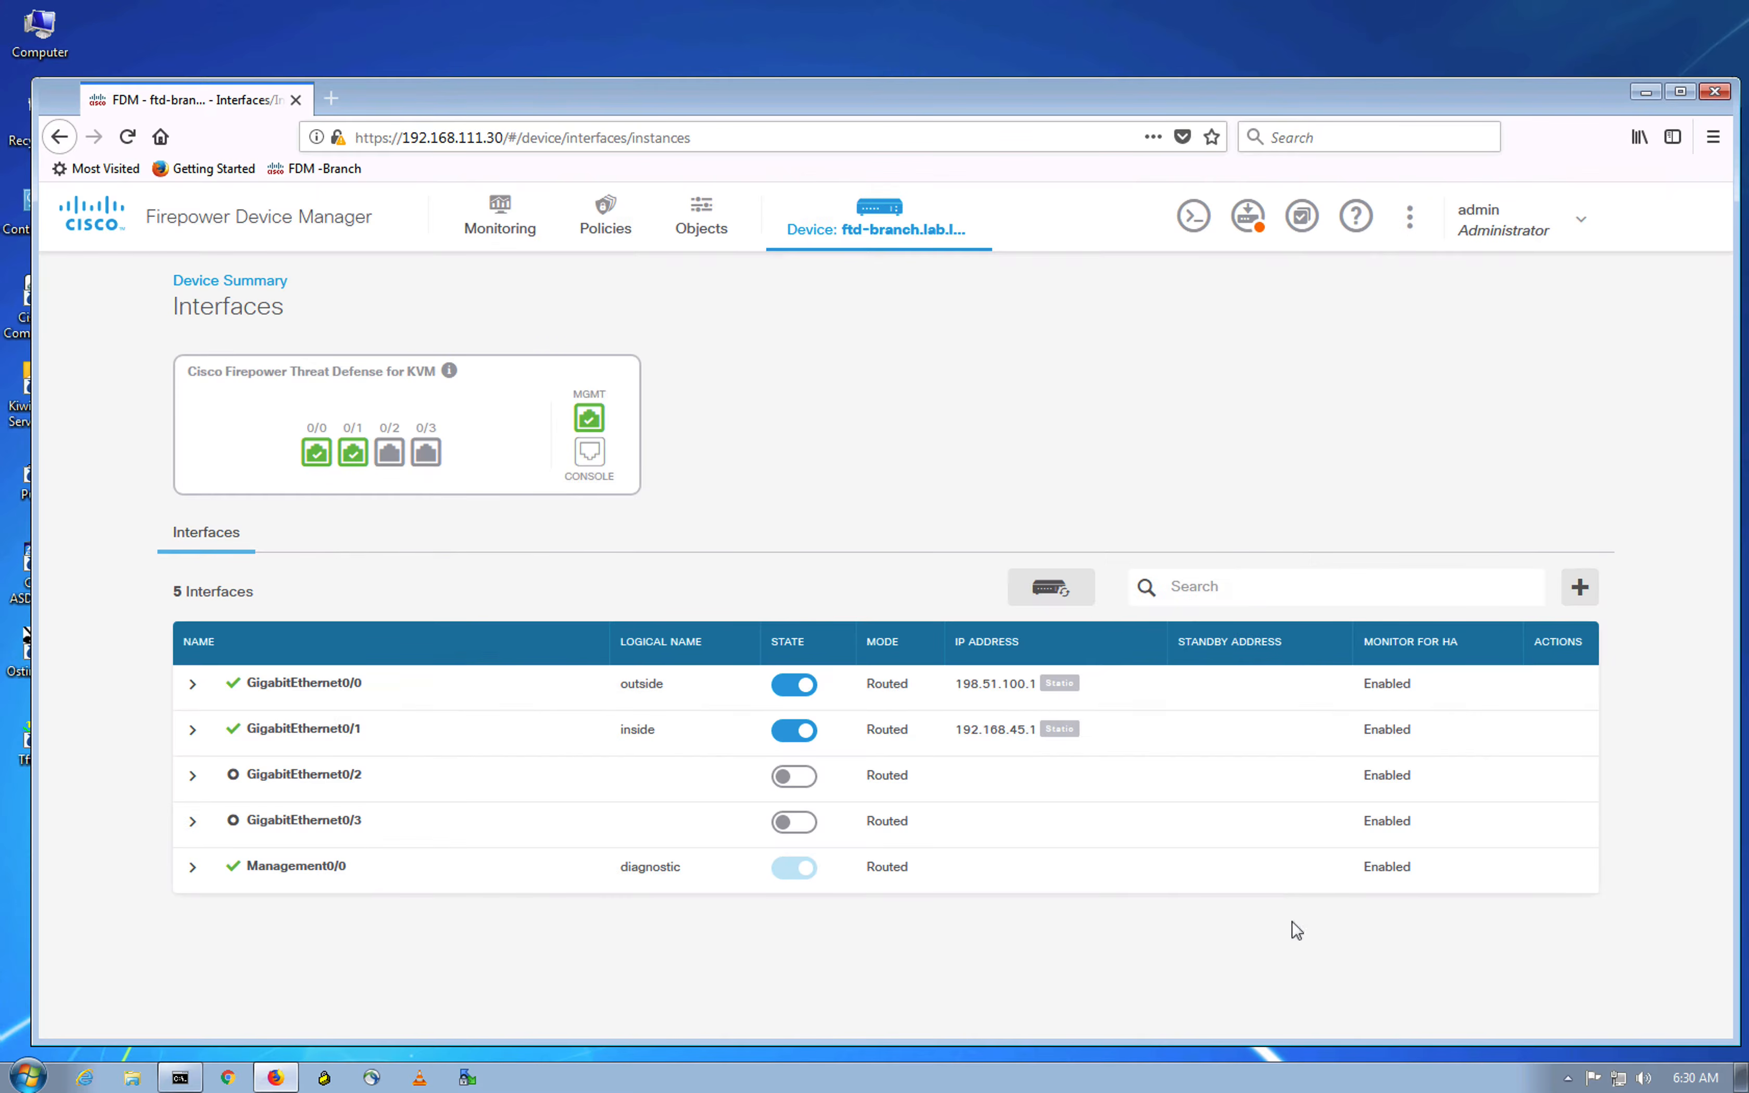
left_click(1276, 312)
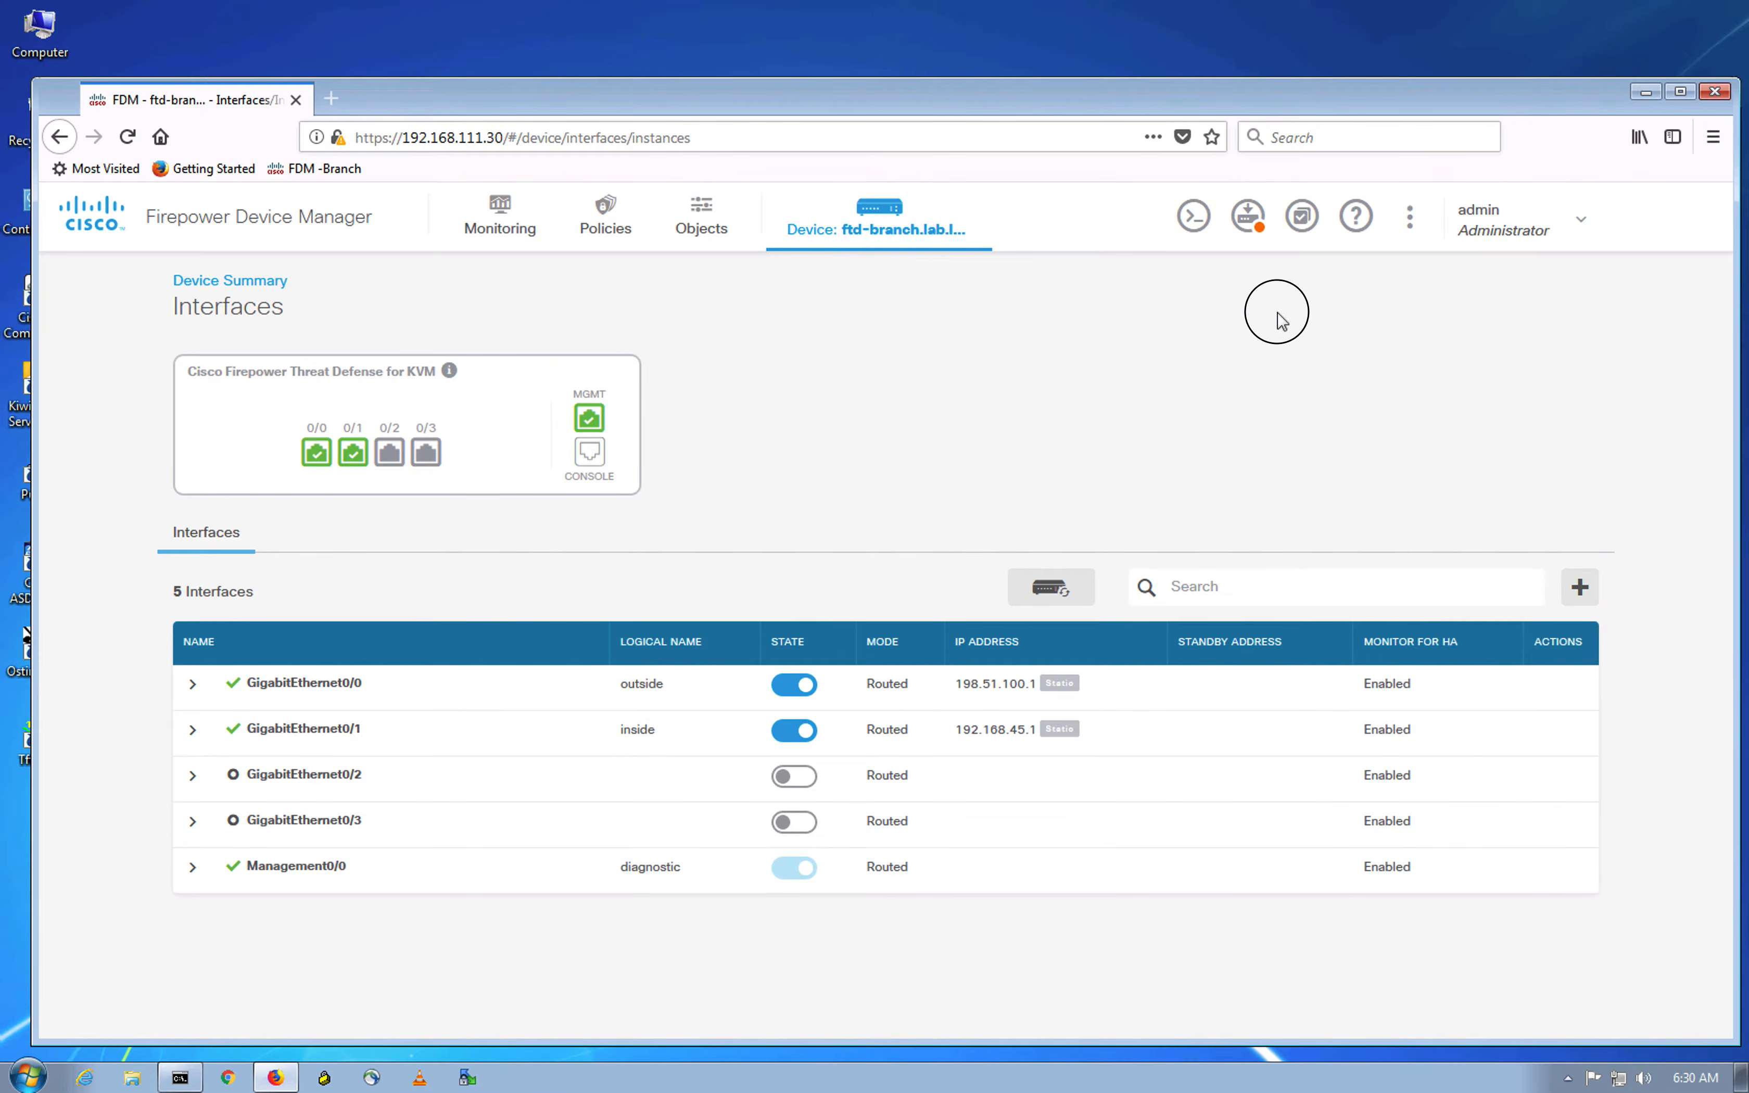
mouse_move(1254, 236)
left_click(1250, 221)
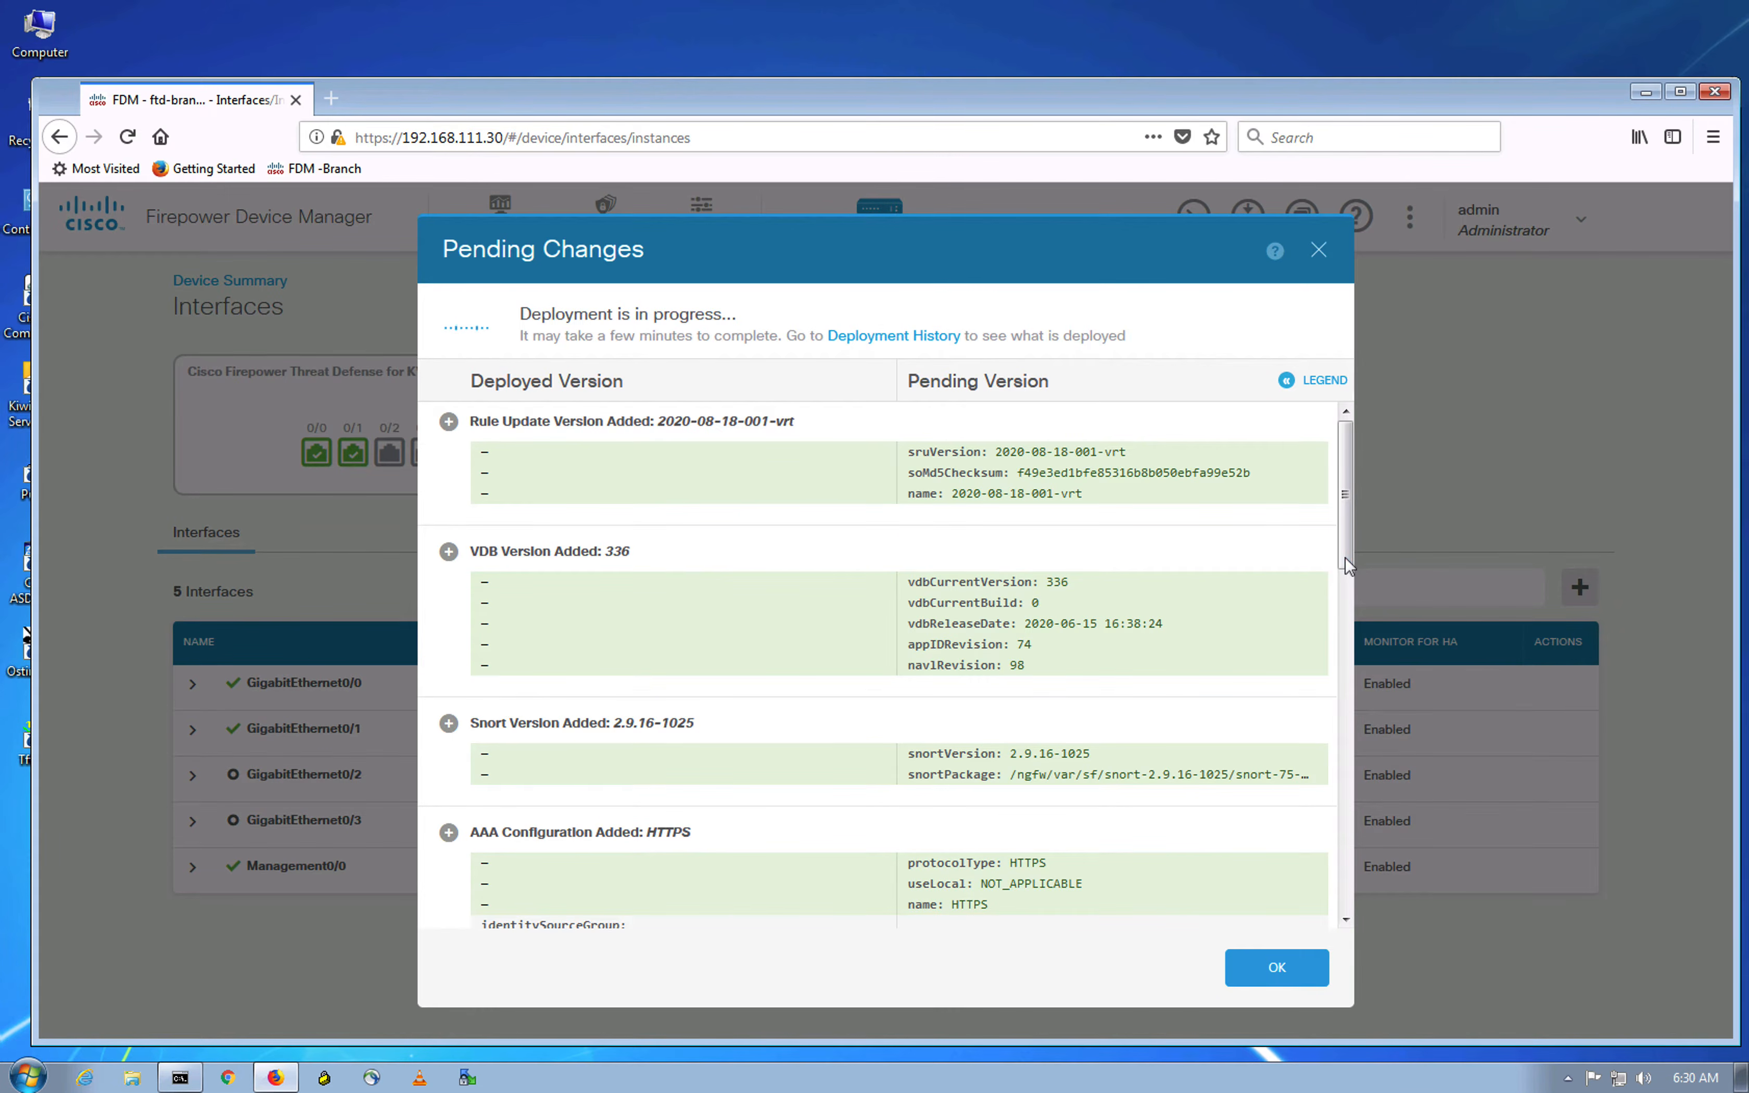
left_click_drag(1343, 597, 1343, 893)
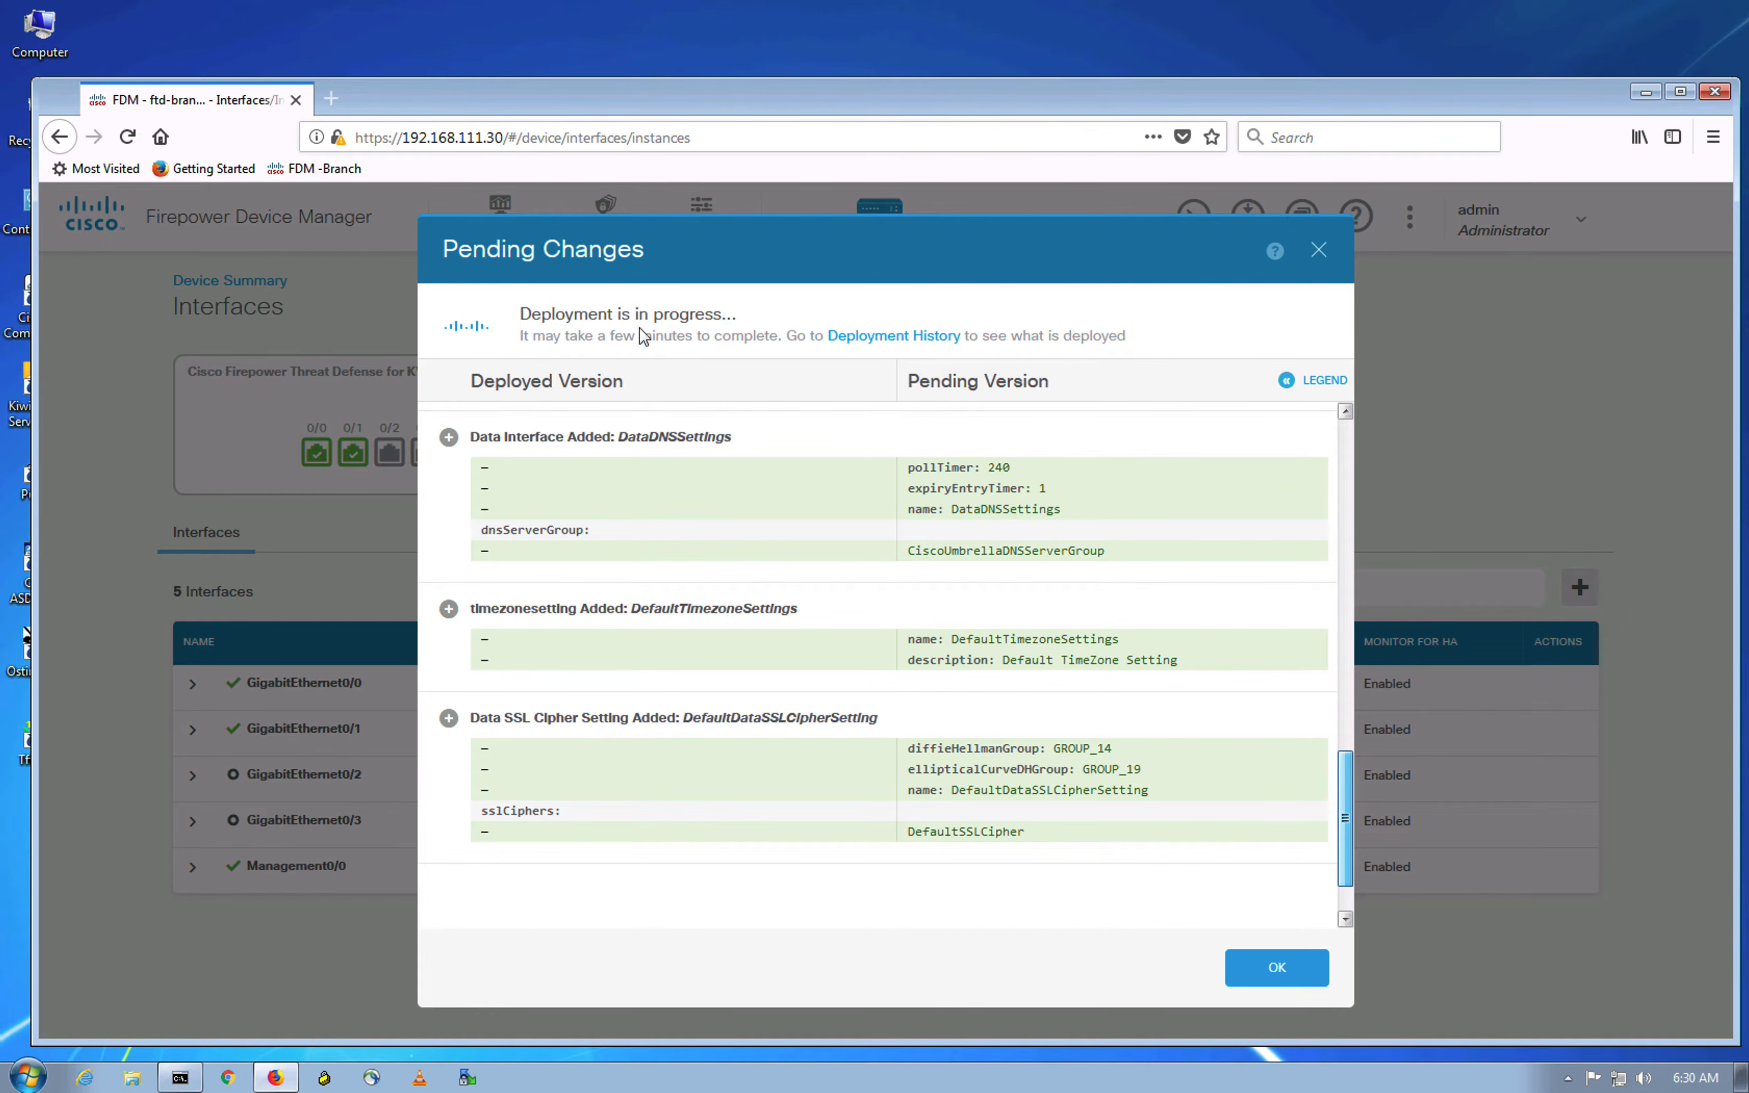
left_click(873, 338)
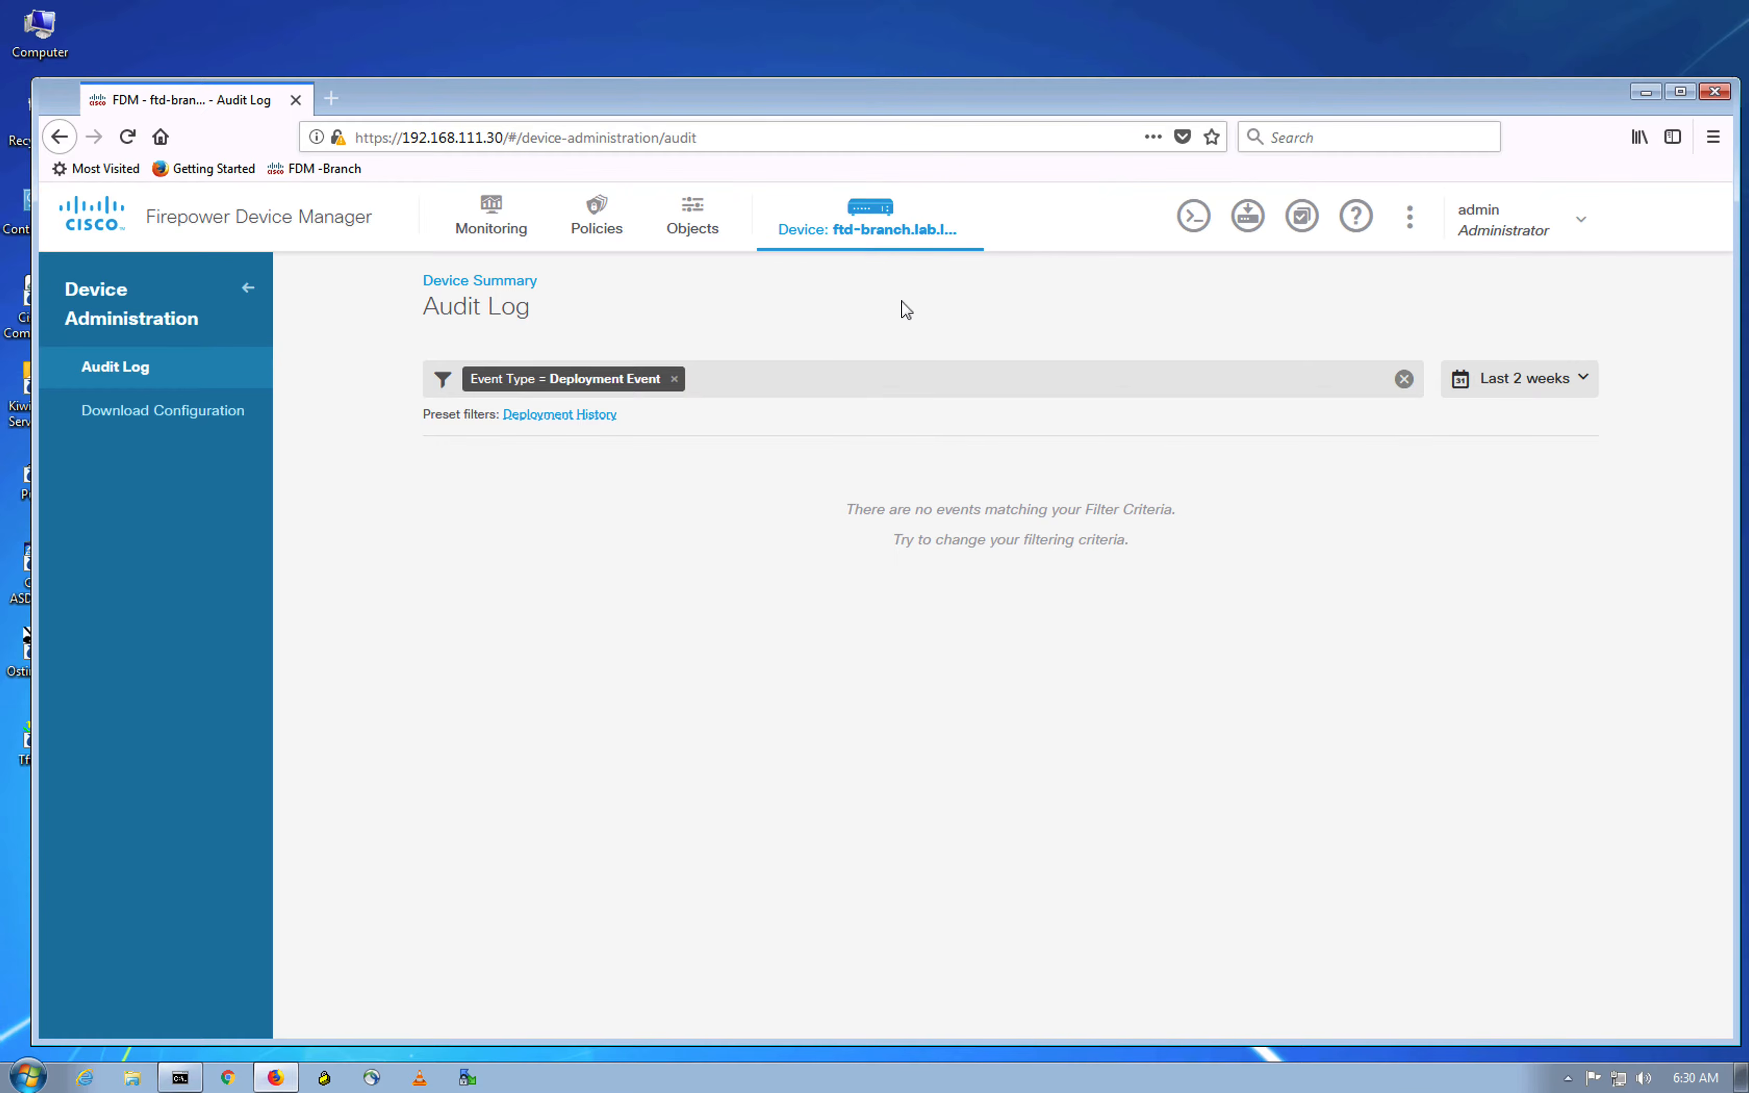
Step: Reopen Pending Changes to check that the deployment has finished
left_click(1239, 215)
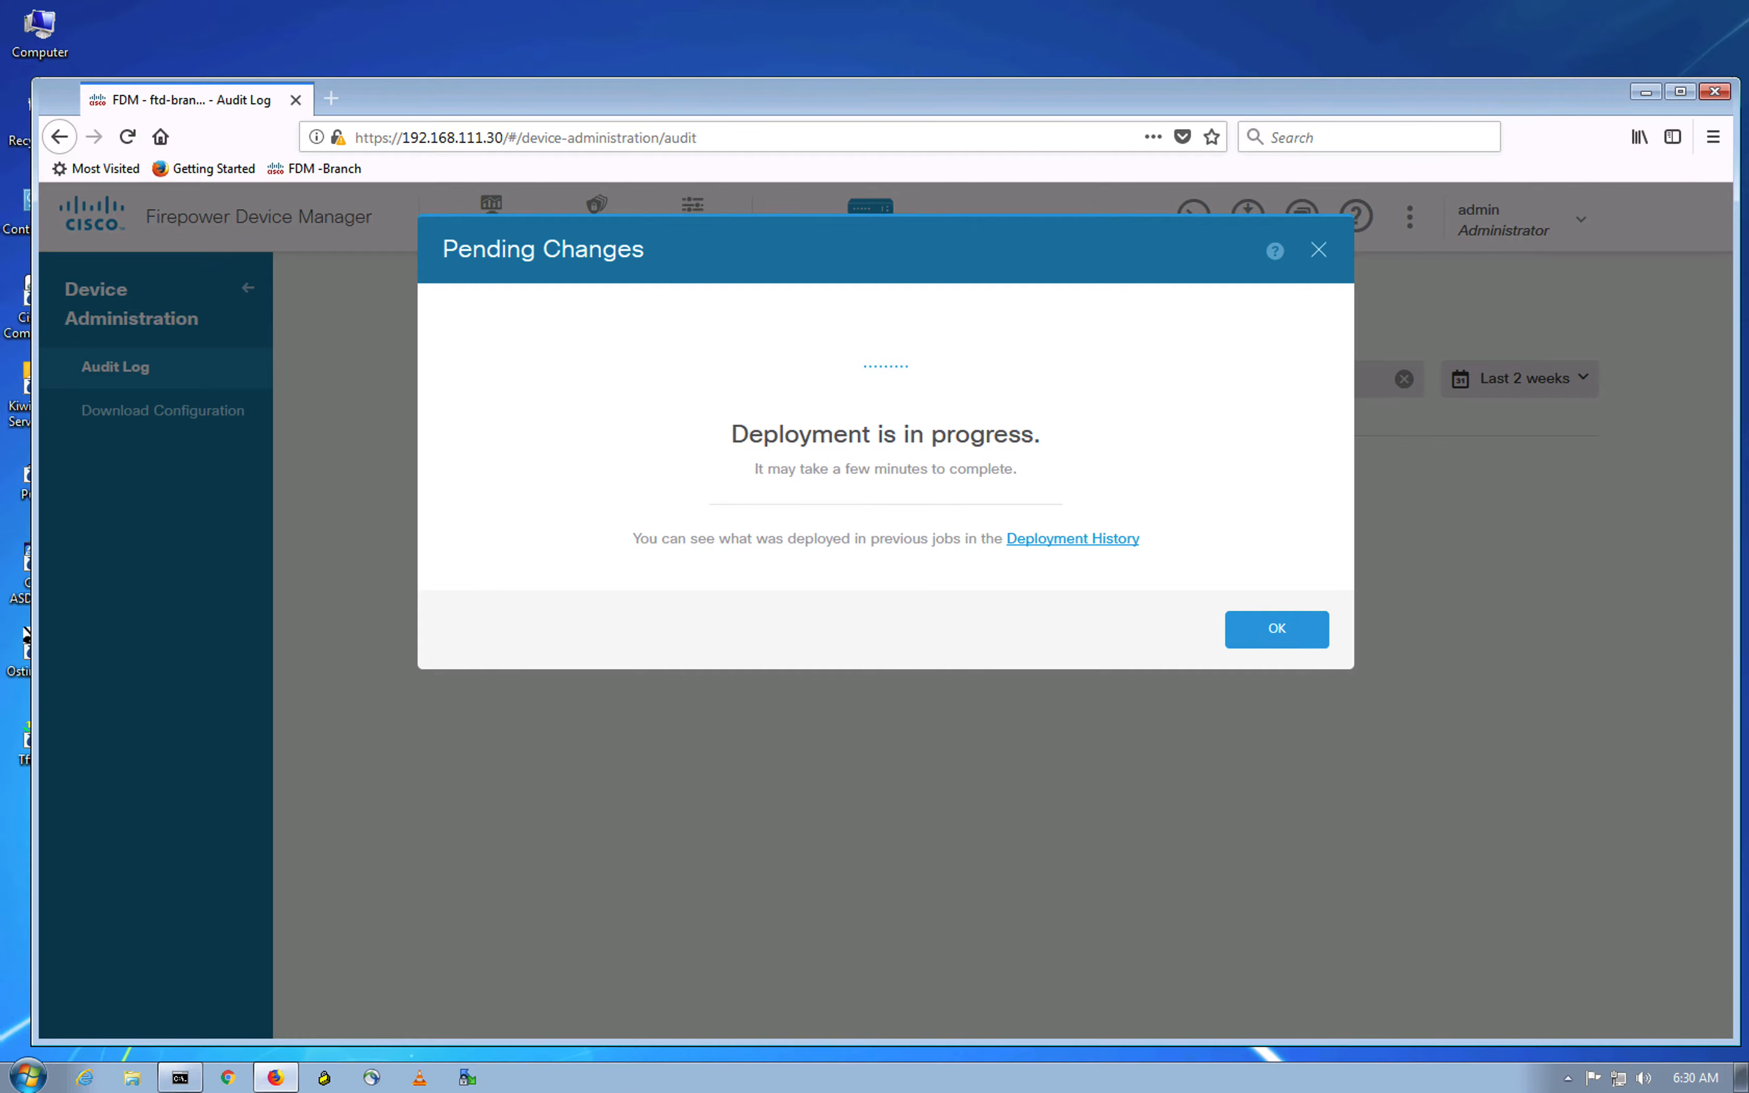
key("ctrl+Up")
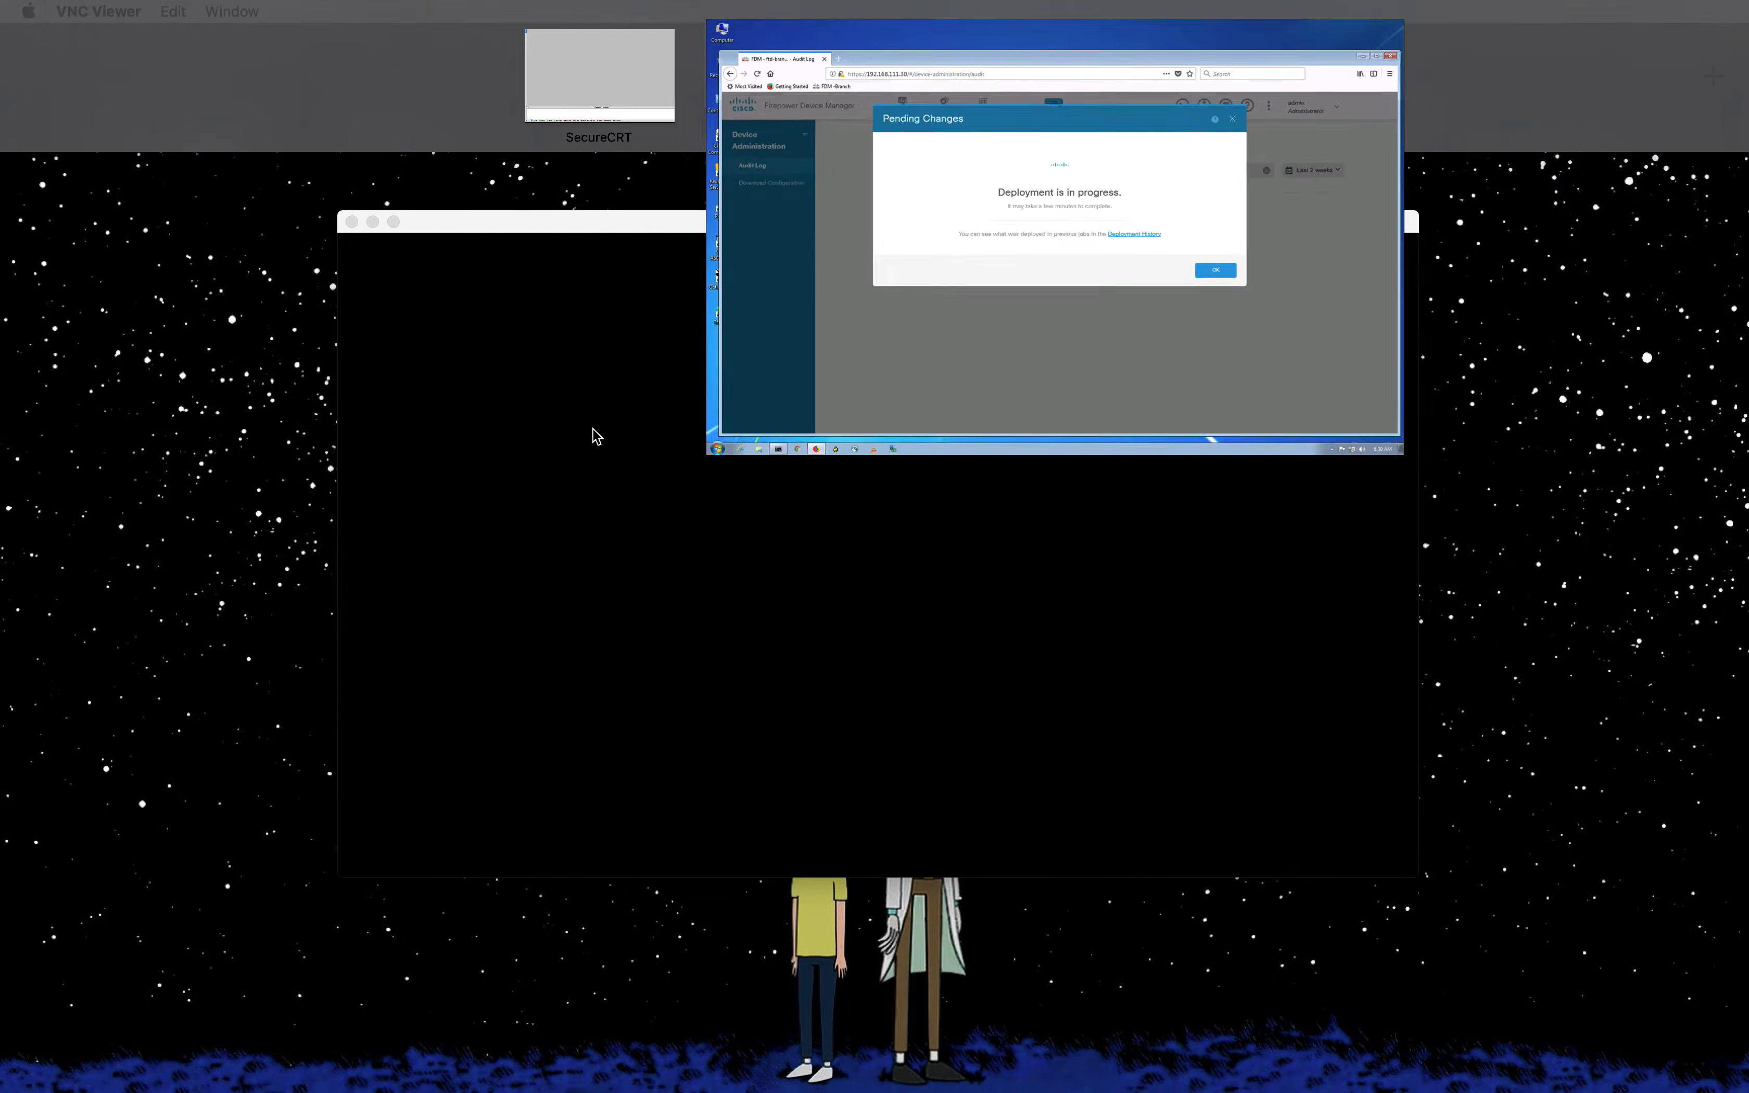
left_click(808, 110)
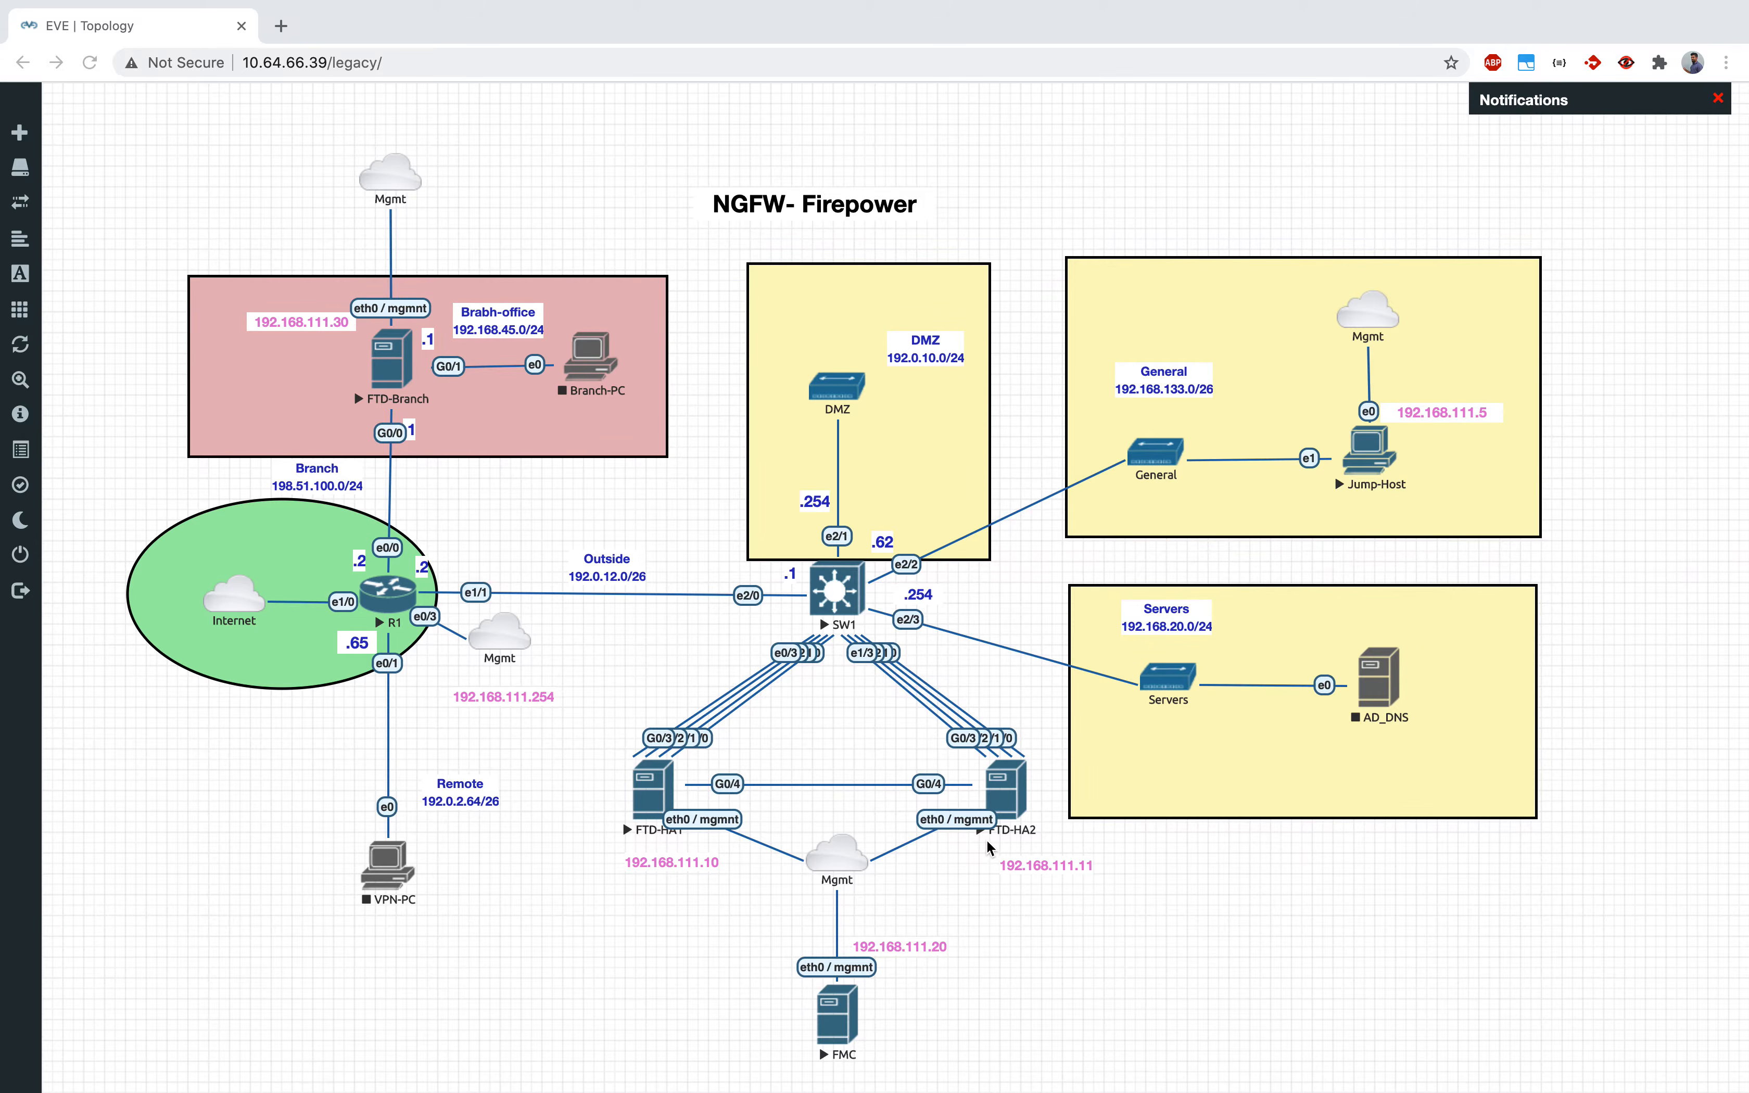
key("ctrl+Up")
left_click(1124, 118)
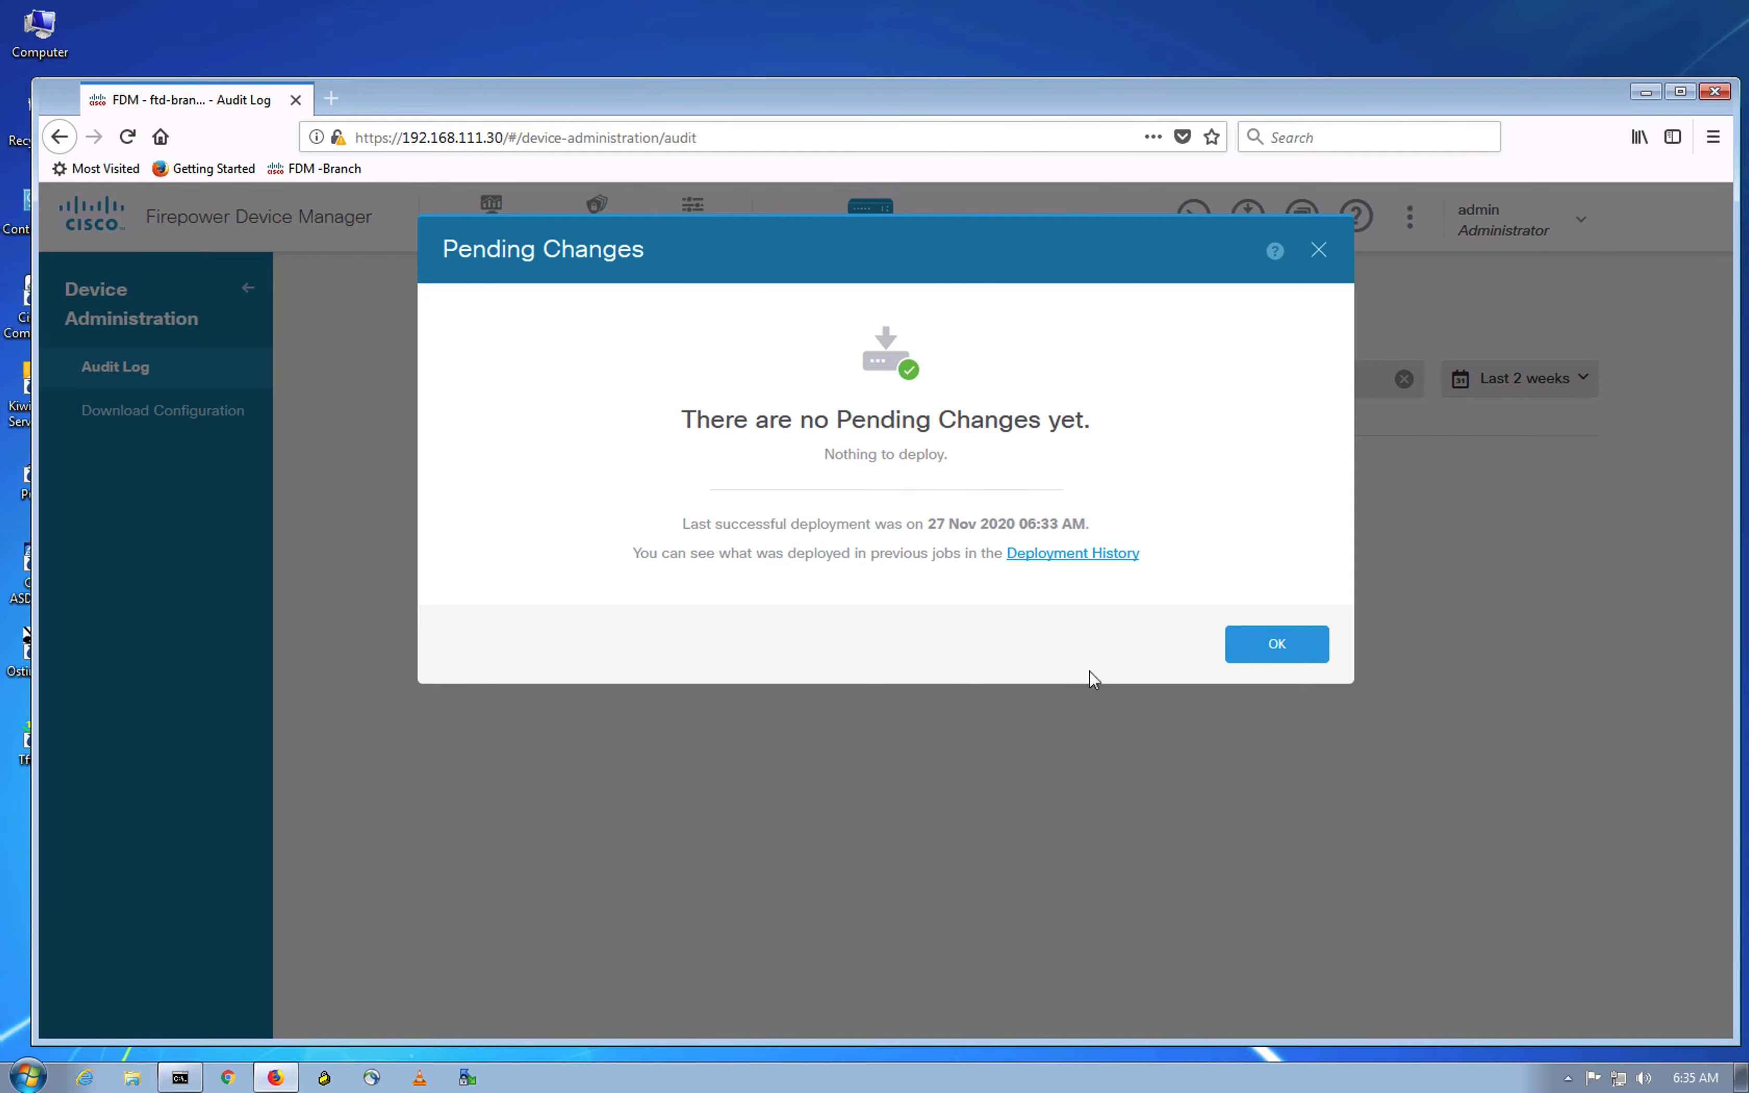
Step: Dismiss the finished deployment status and bring up the FTD-Branch console
left_click(1291, 656)
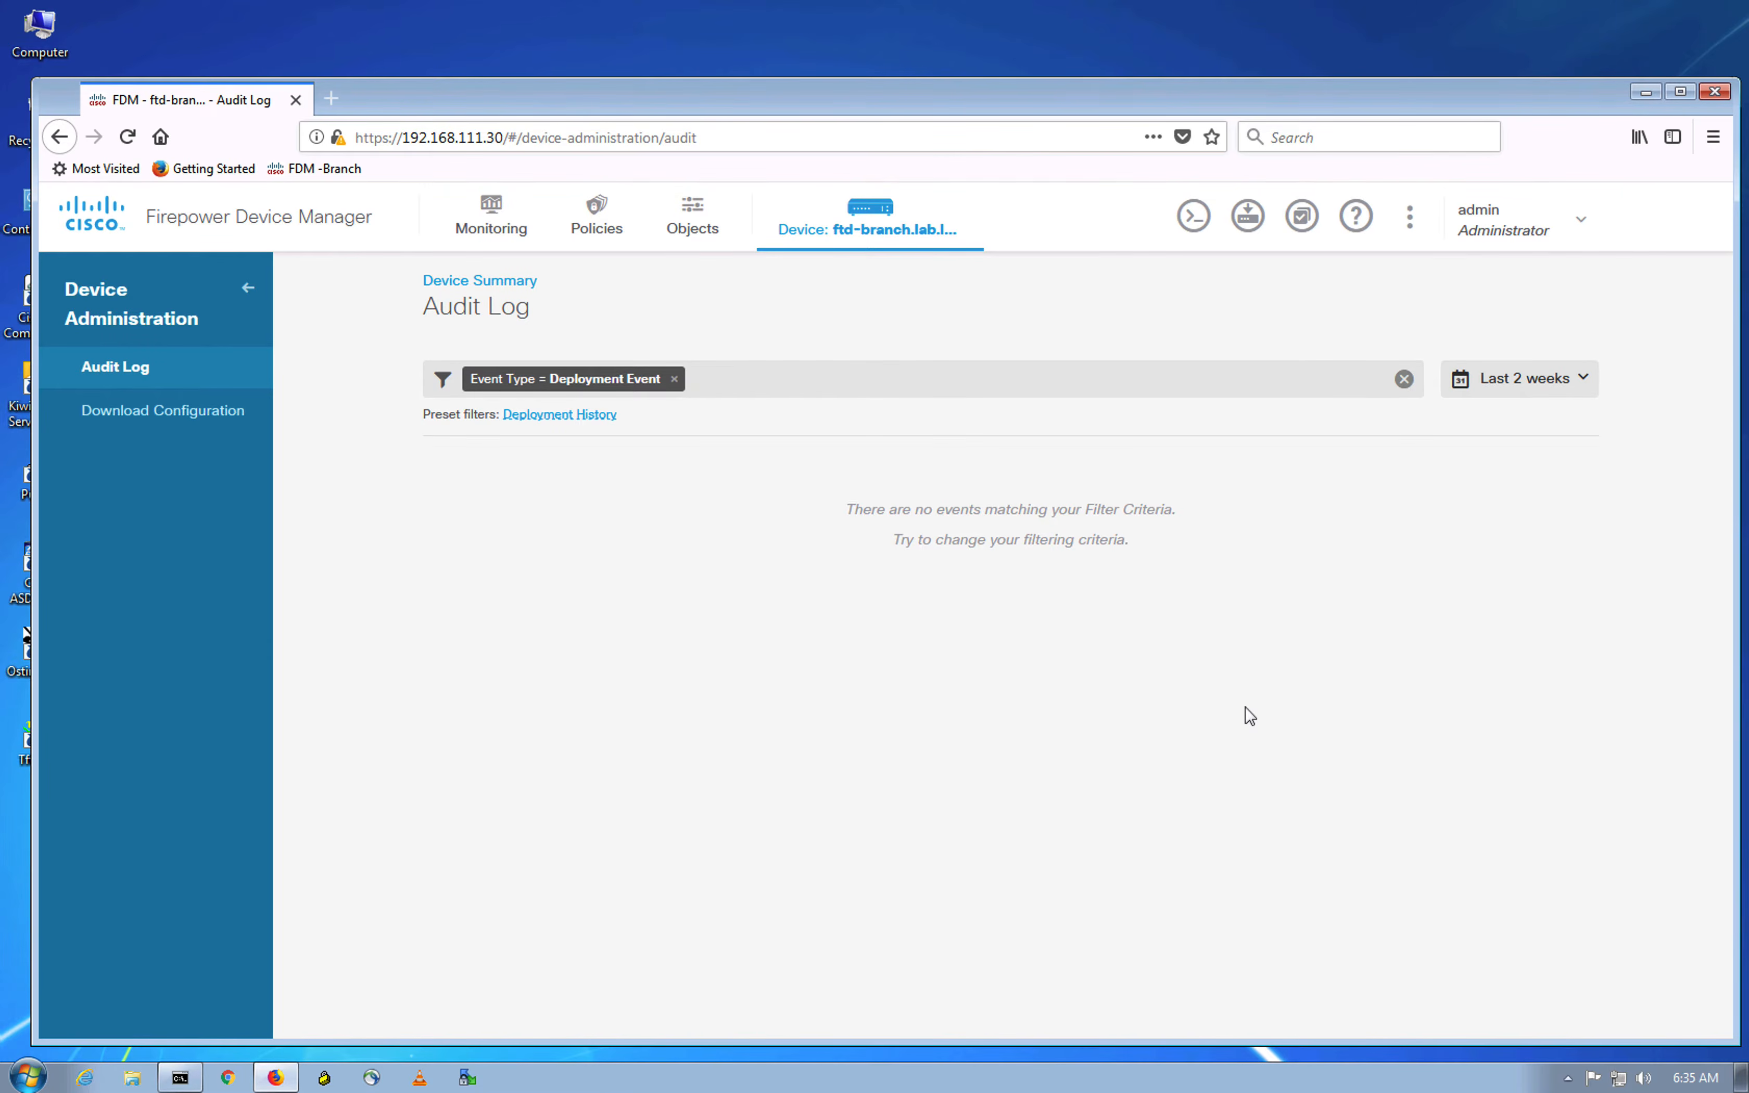
key("ctrl+Up")
left_click(948, 498)
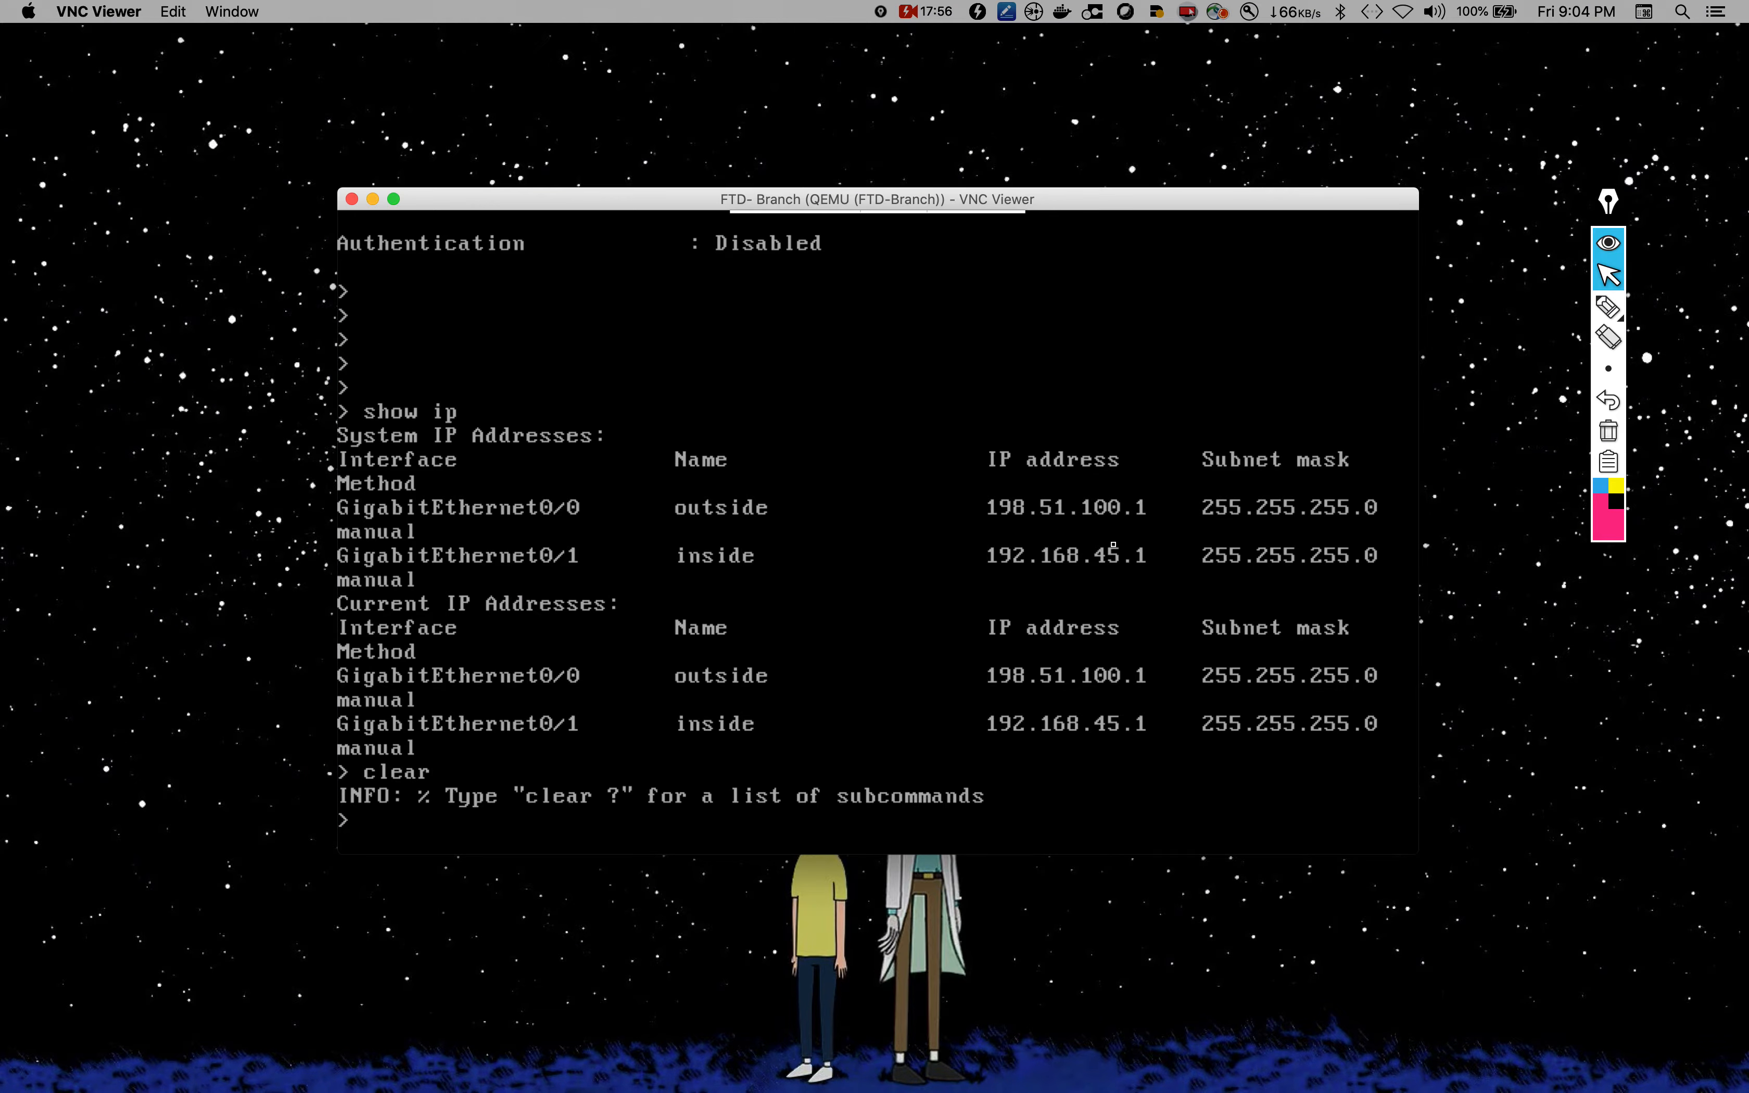
Step: Run 'show interface ip brief' to confirm outside 198.51.100.1 and inside 192.168.45.1 are up
key("Return")
key("Return")
type("show interface")
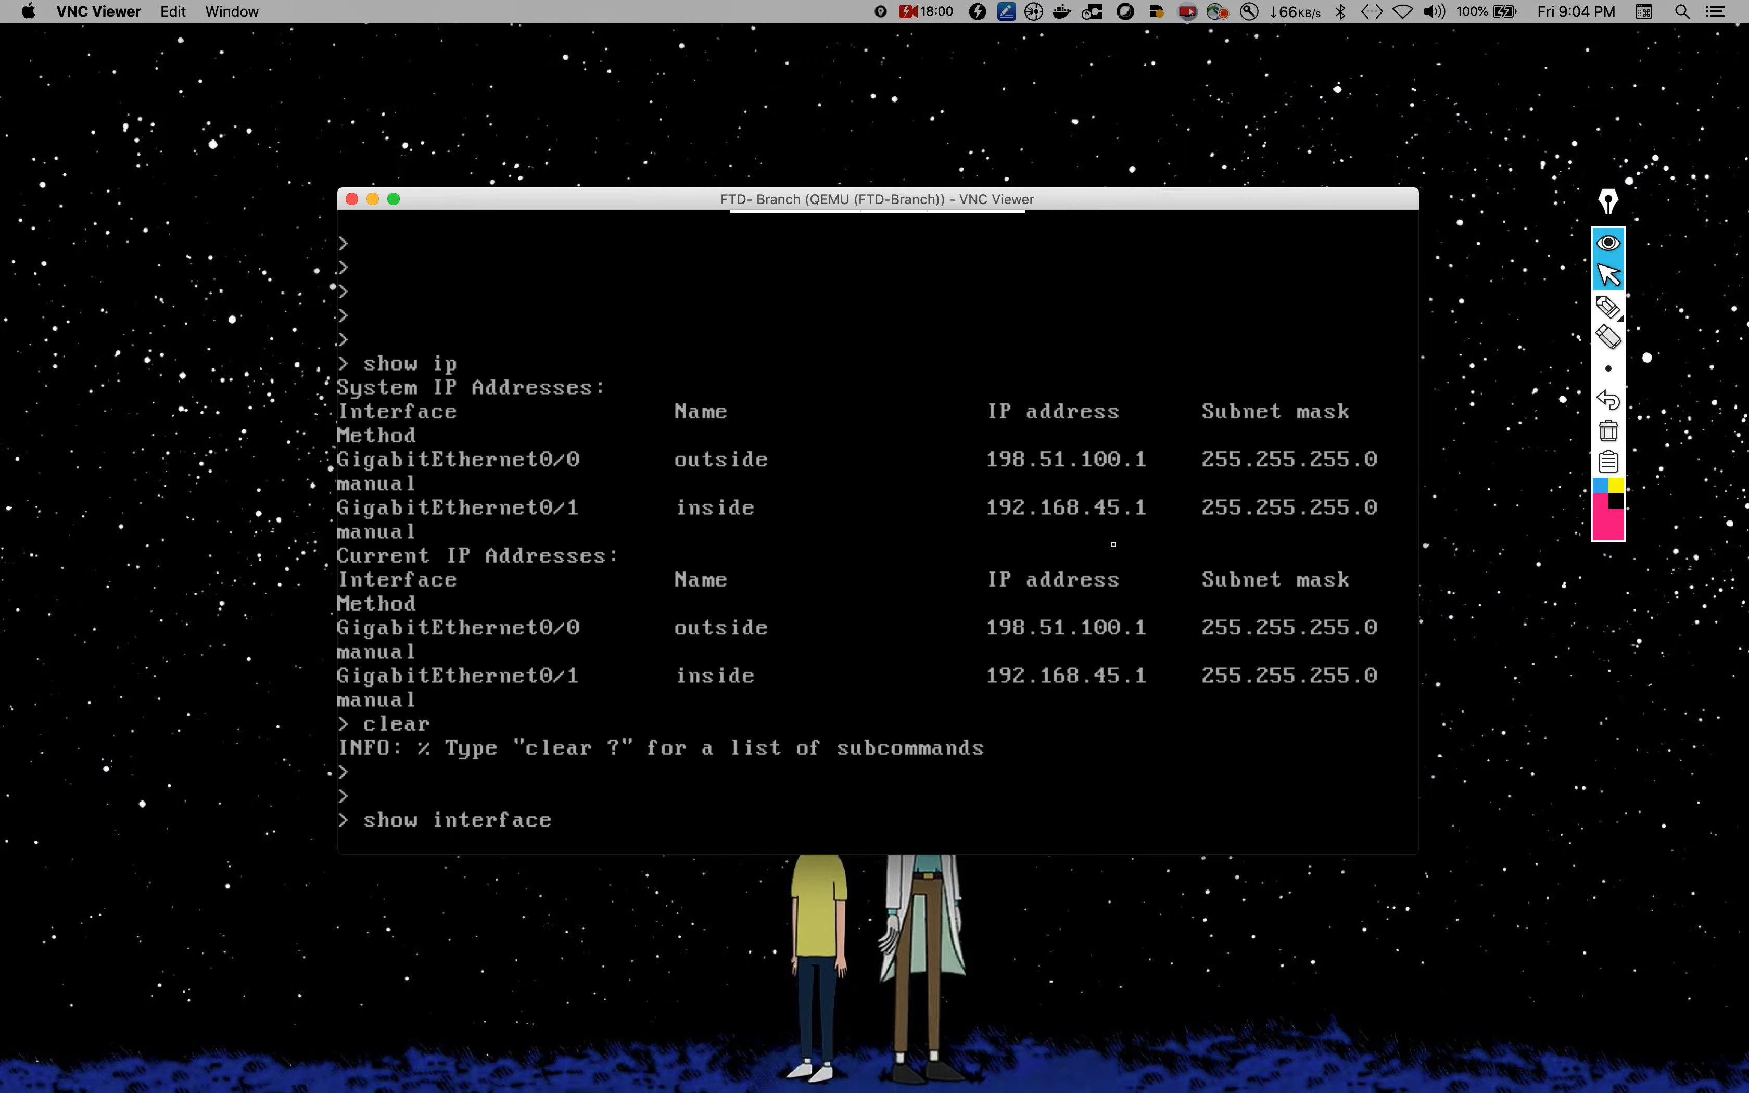
key("Tab")
type("ip br")
key("Return")
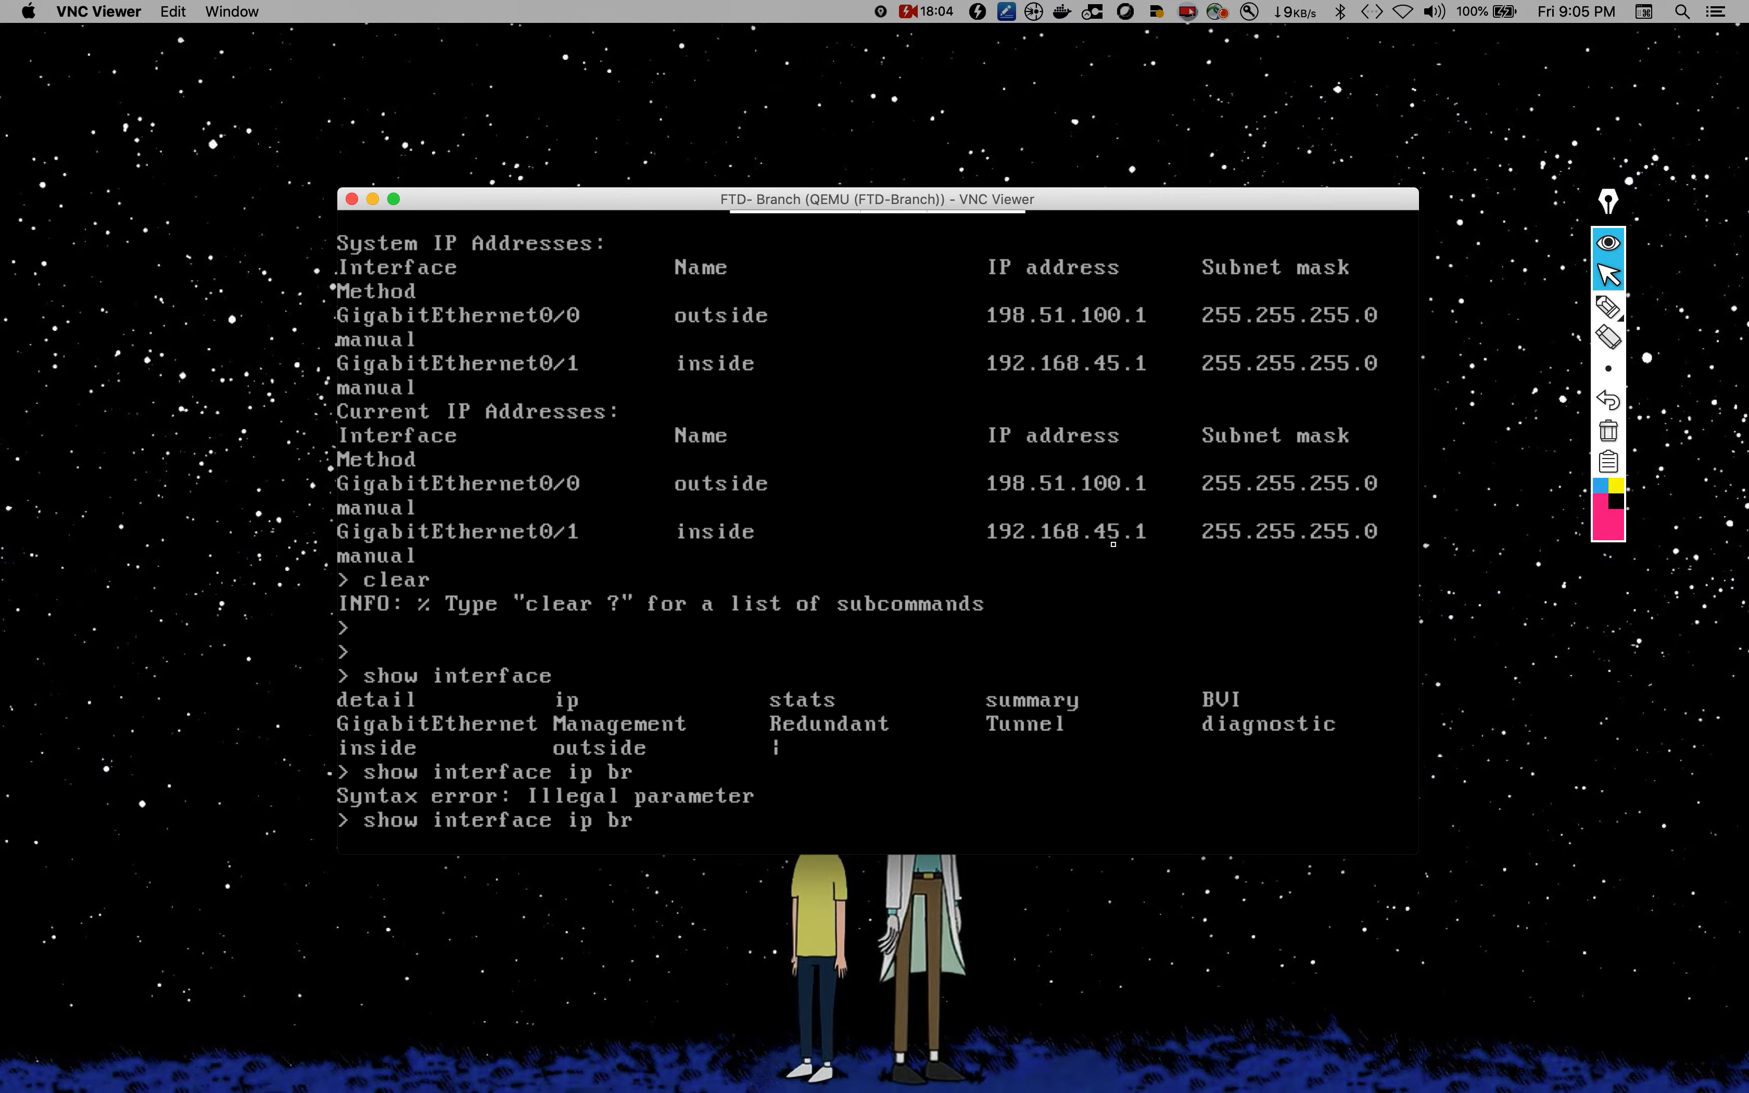
type("ief")
key("Return")
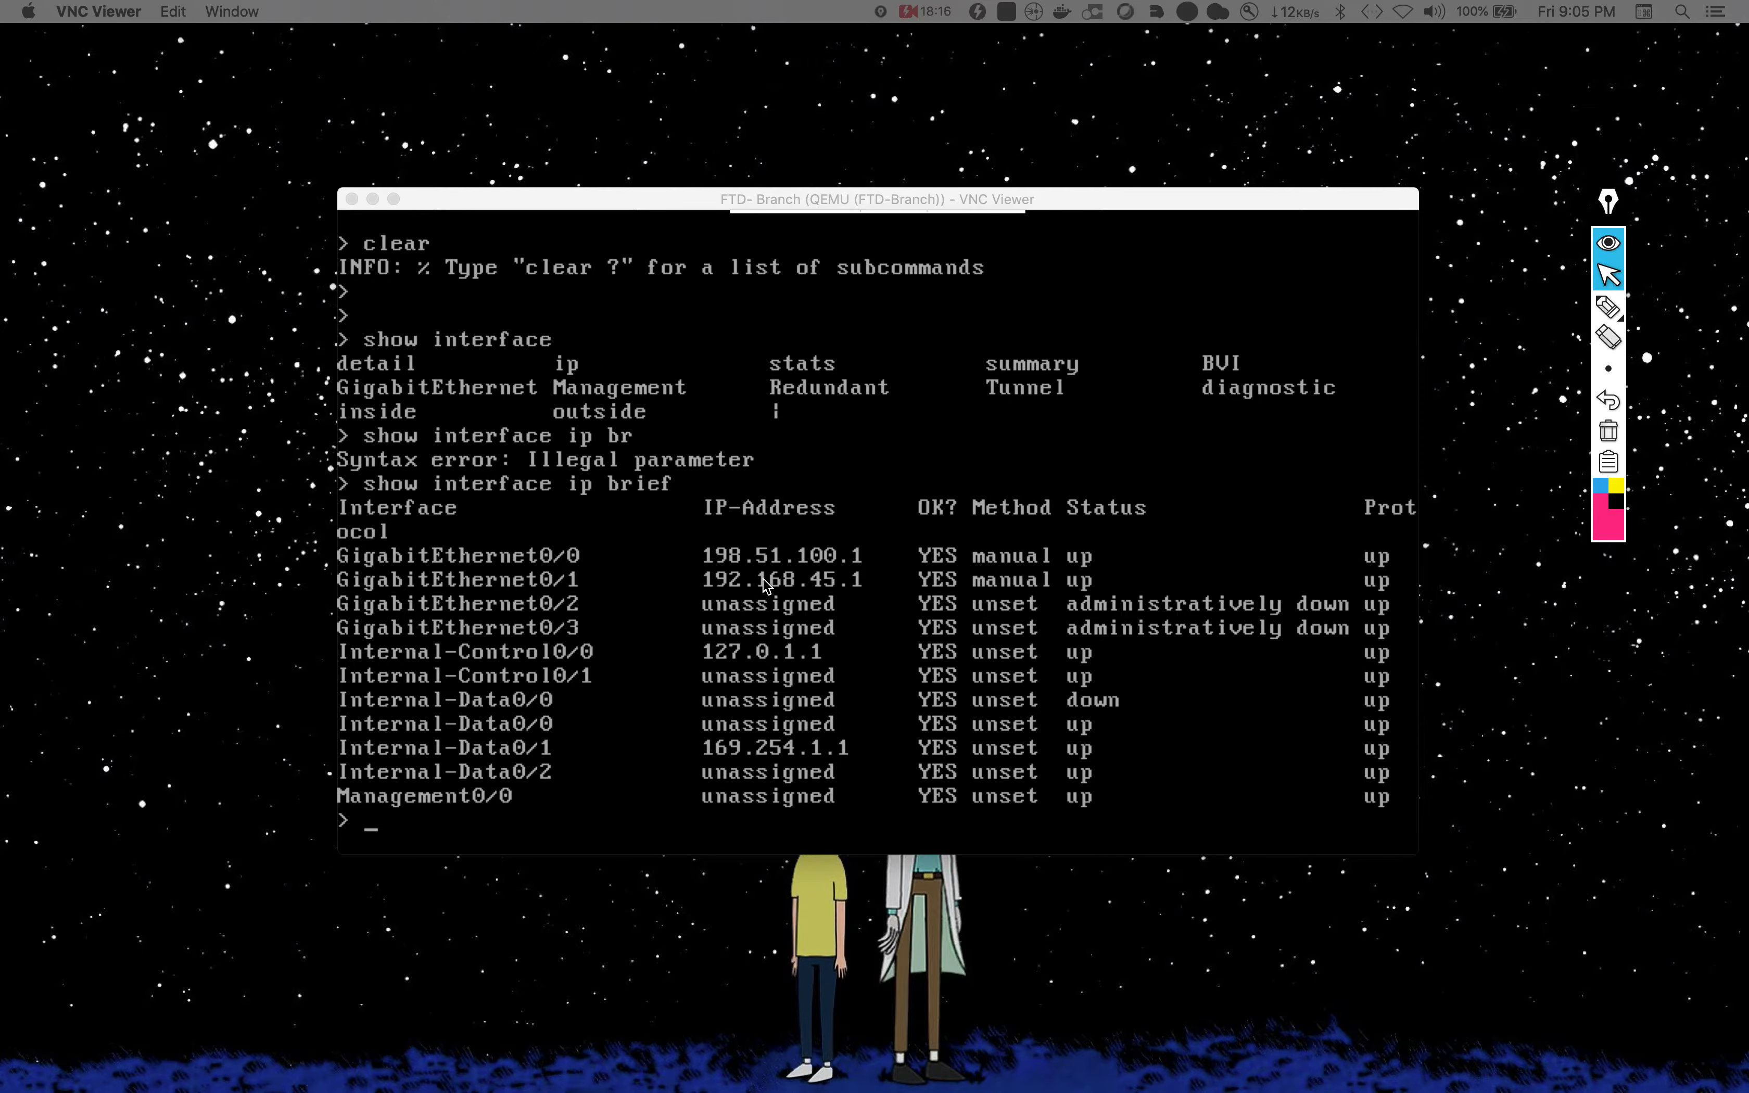
Step: Return to the Firepower Device Manager desktop
left_click(525, 924)
key("ctrl+Up")
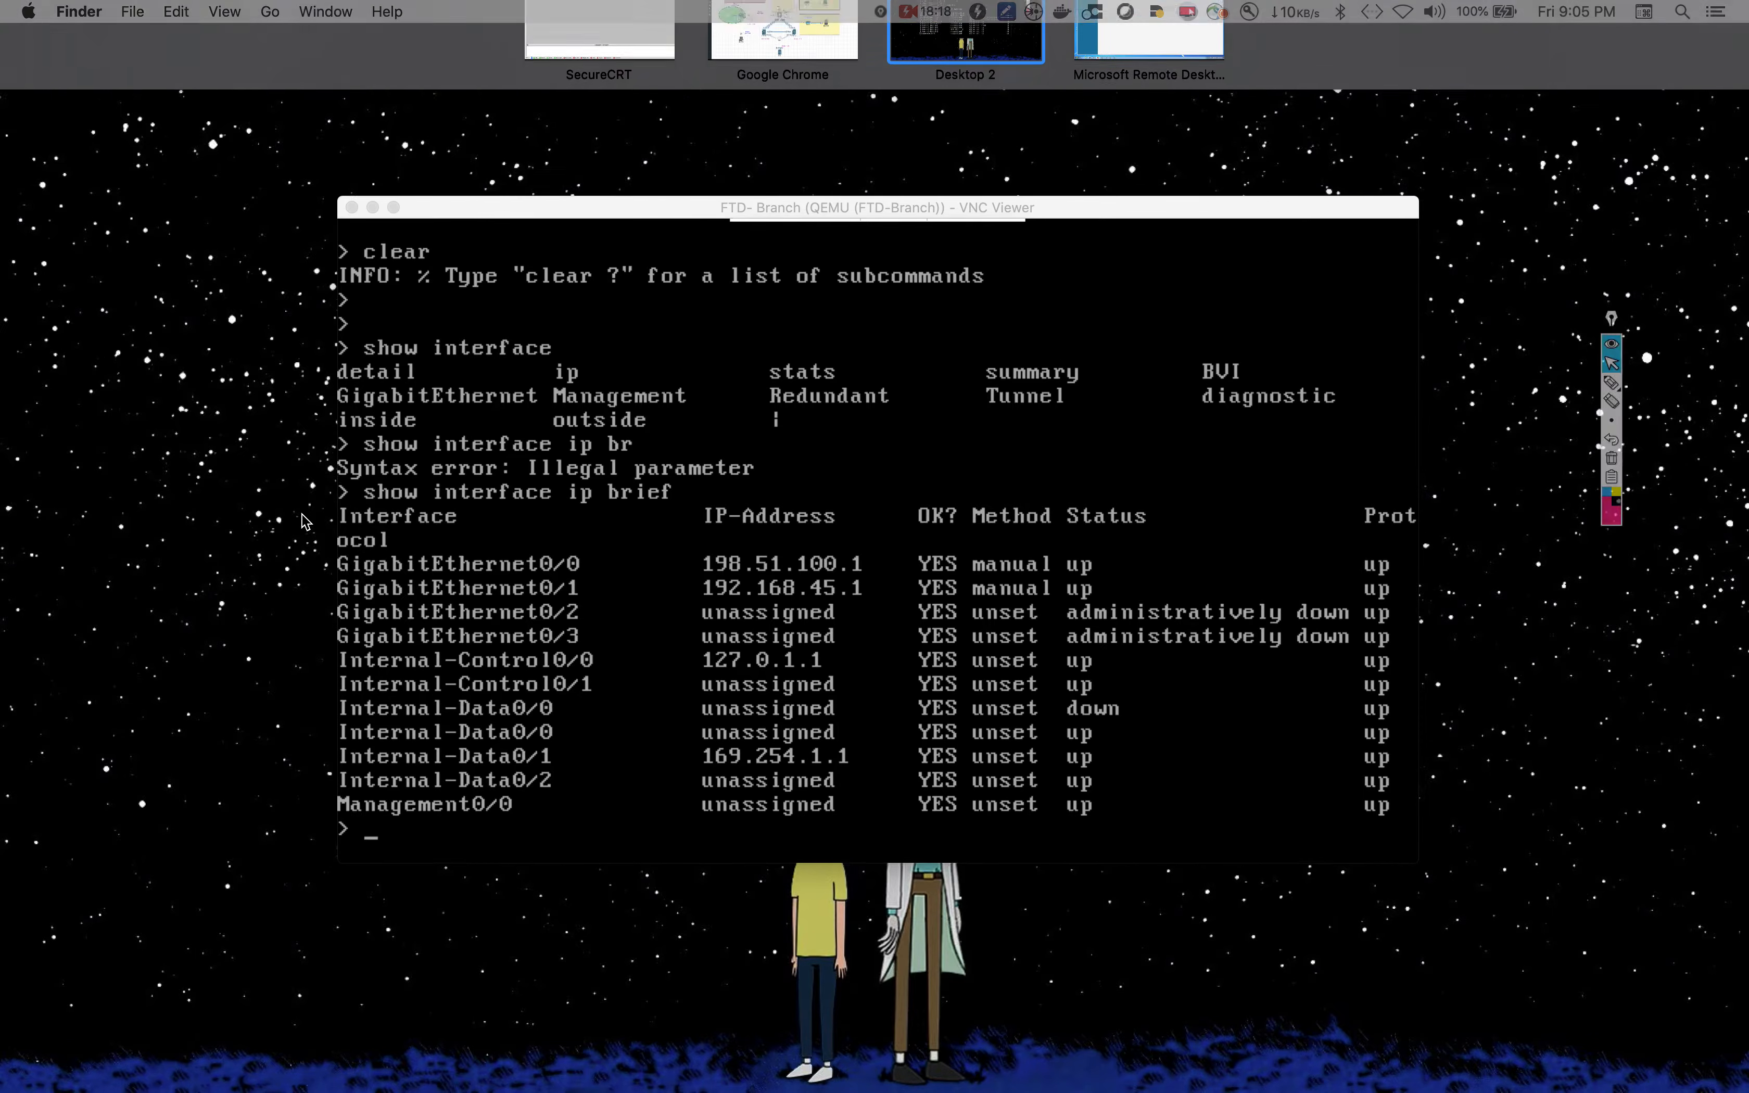
left_click(1167, 59)
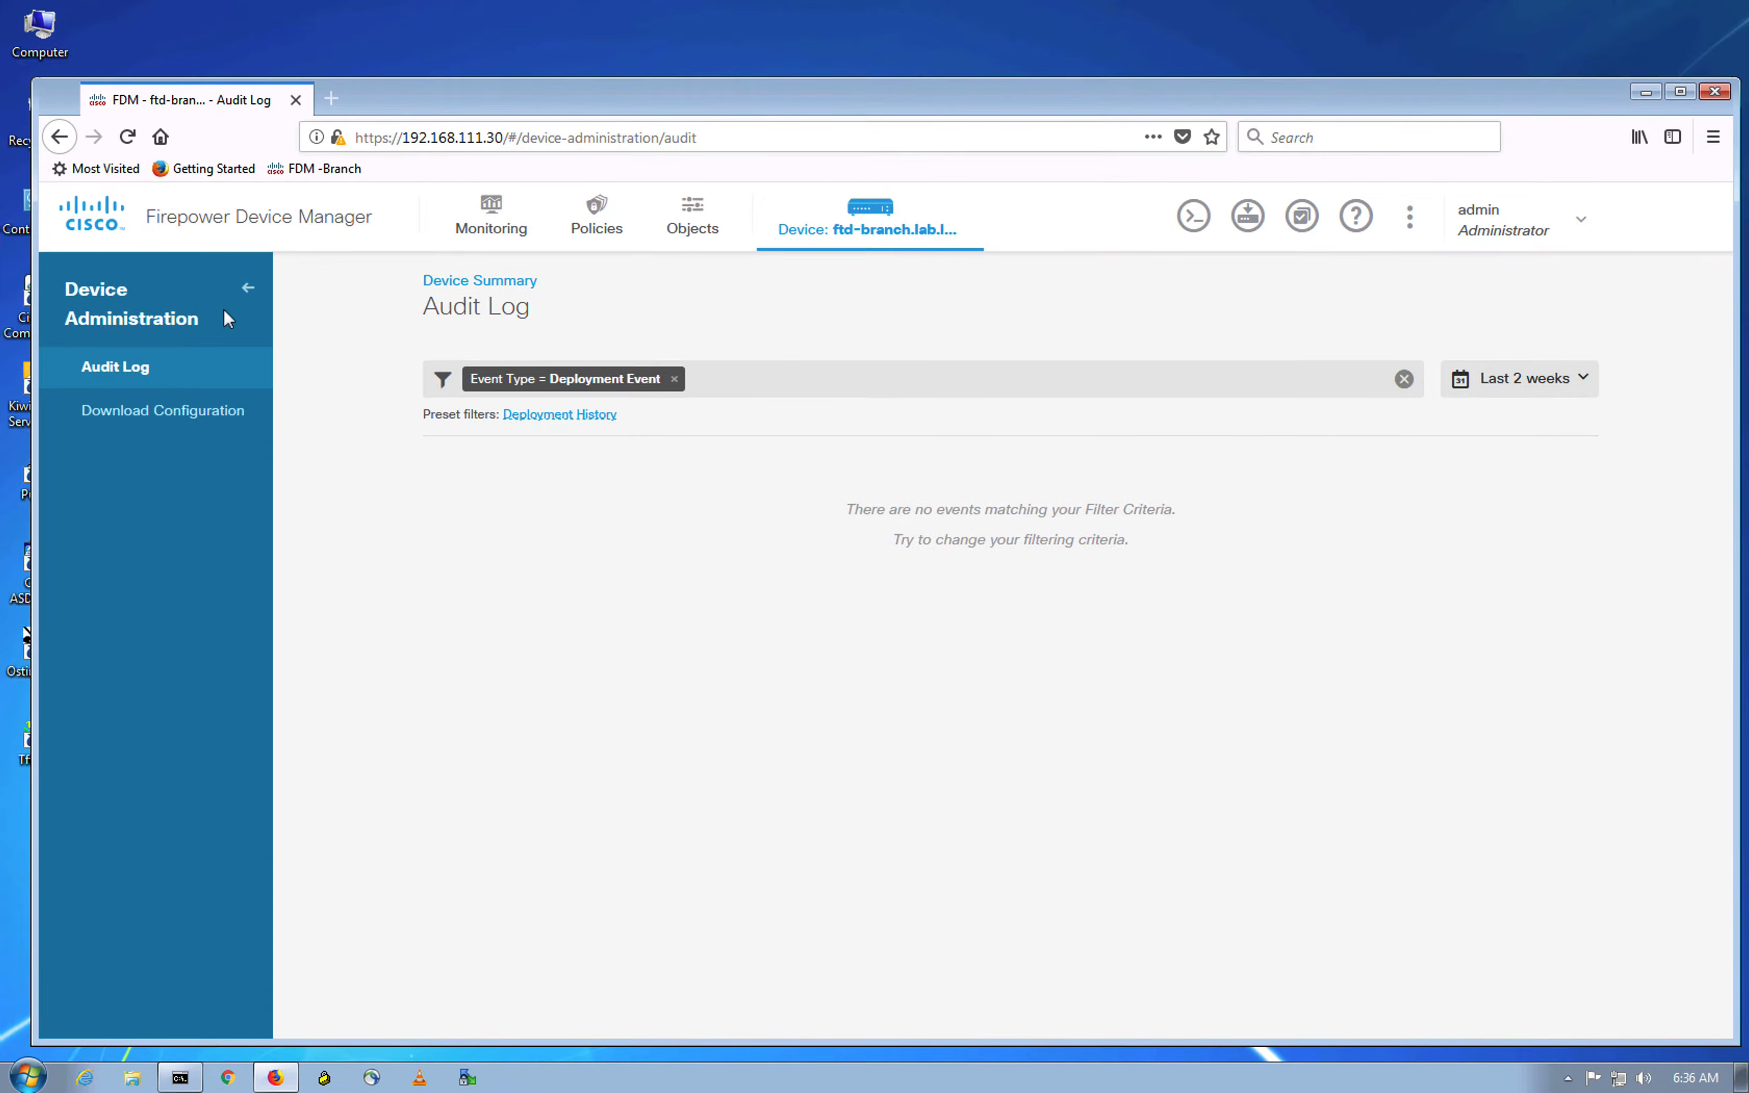
Step: Open the Monitoring System dashboard and review CPU 24%, memory 72% and disk 18% usage
left_click(492, 221)
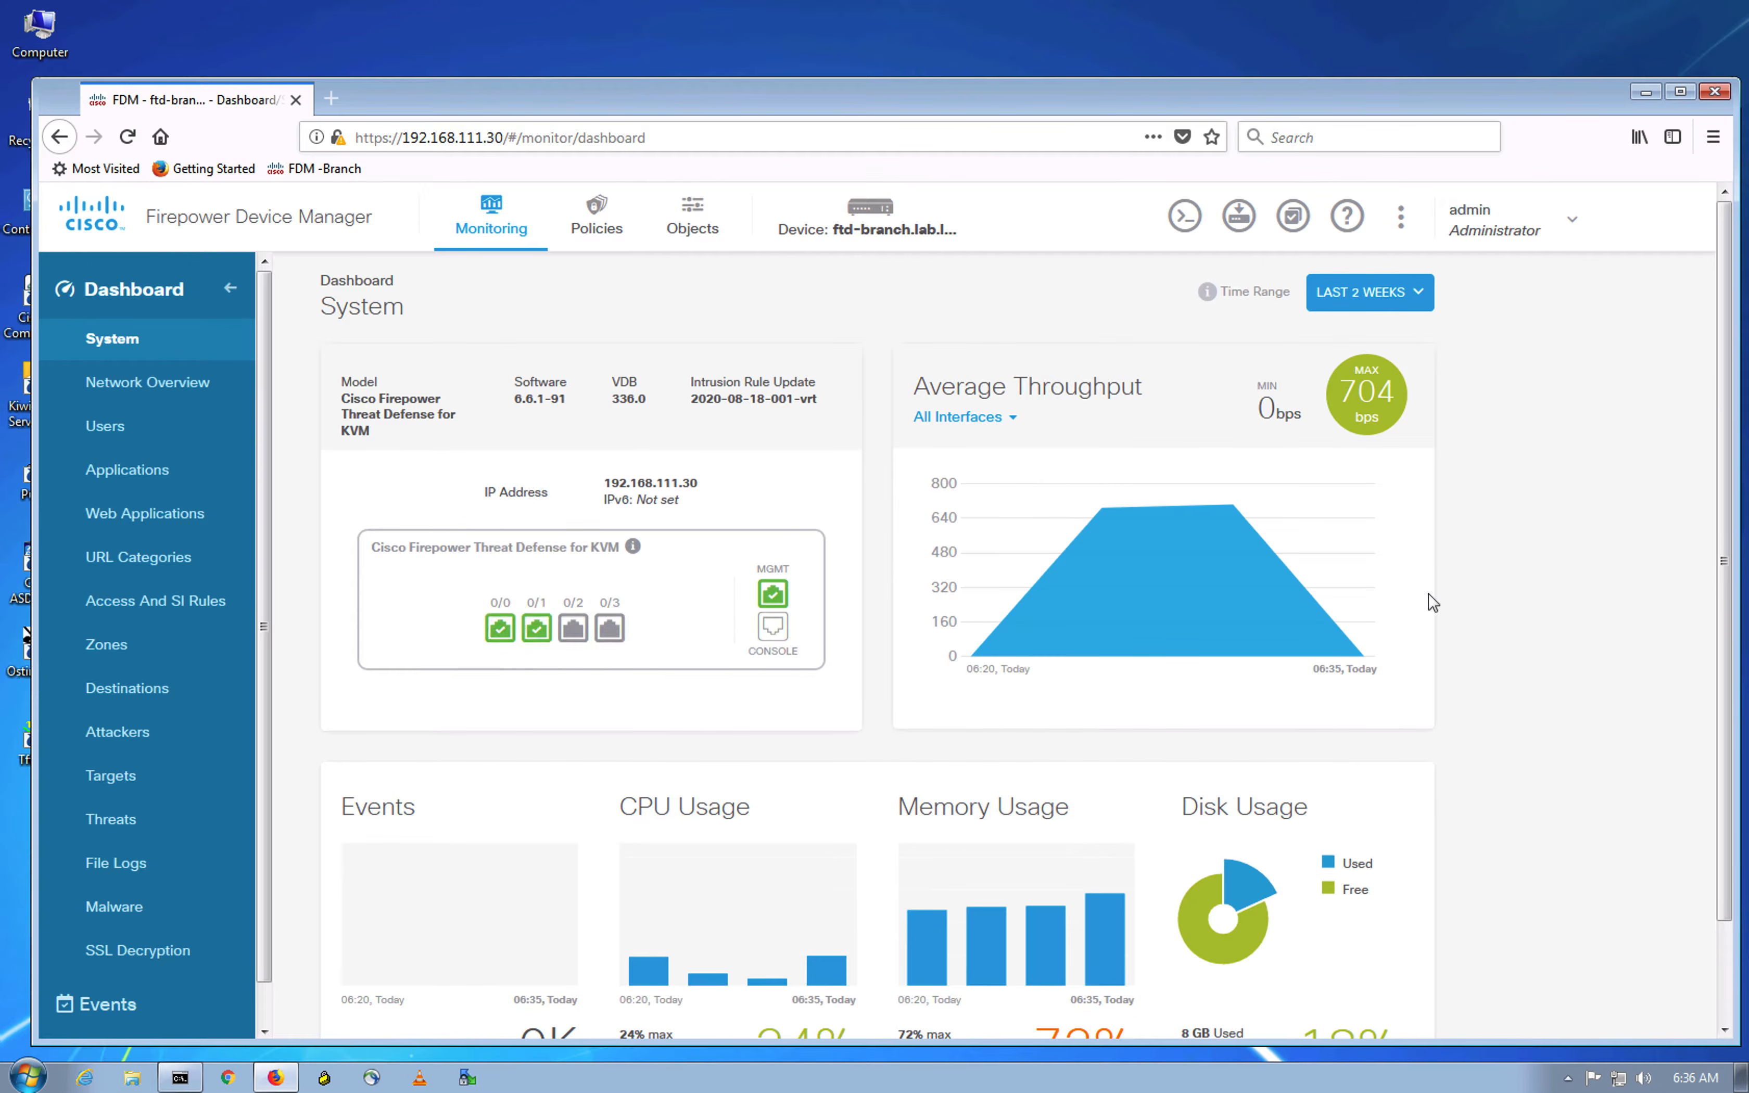
scroll(1423, 610, "down", 3)
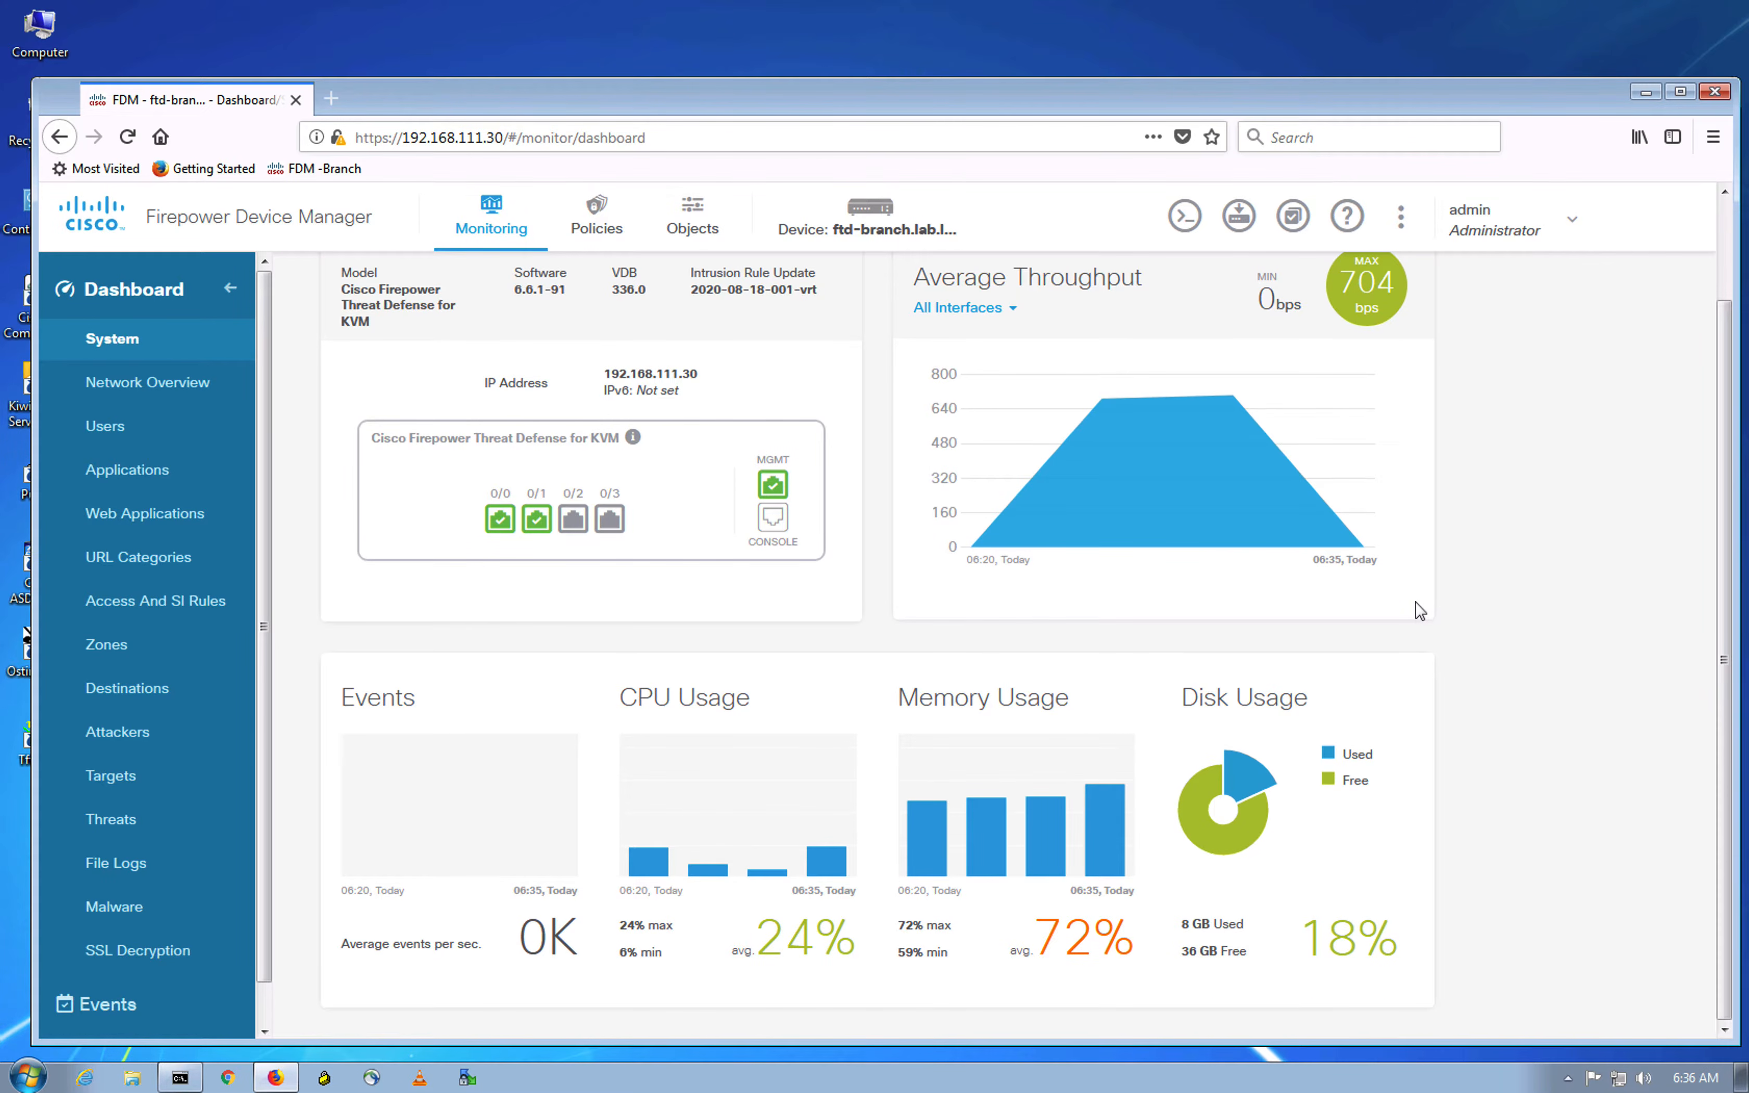
scroll(1341, 584, "up", 3)
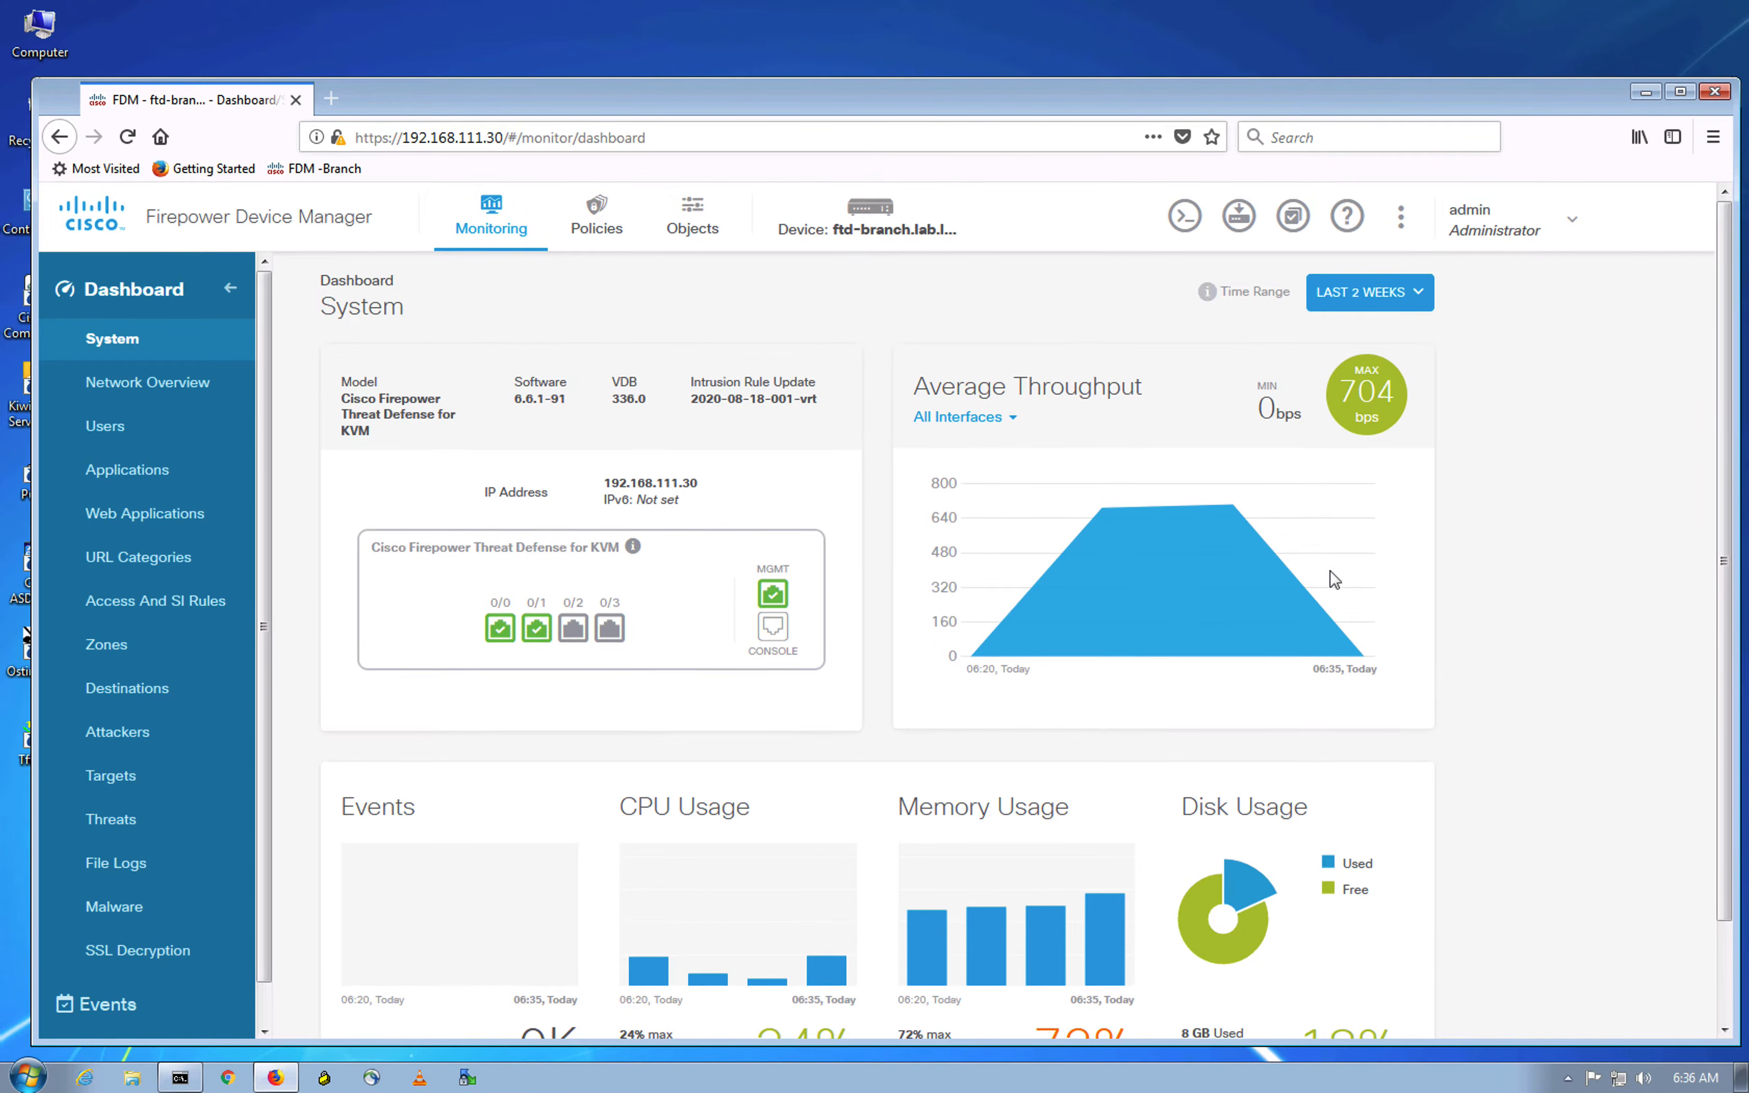
scroll(195, 505, "down", 1)
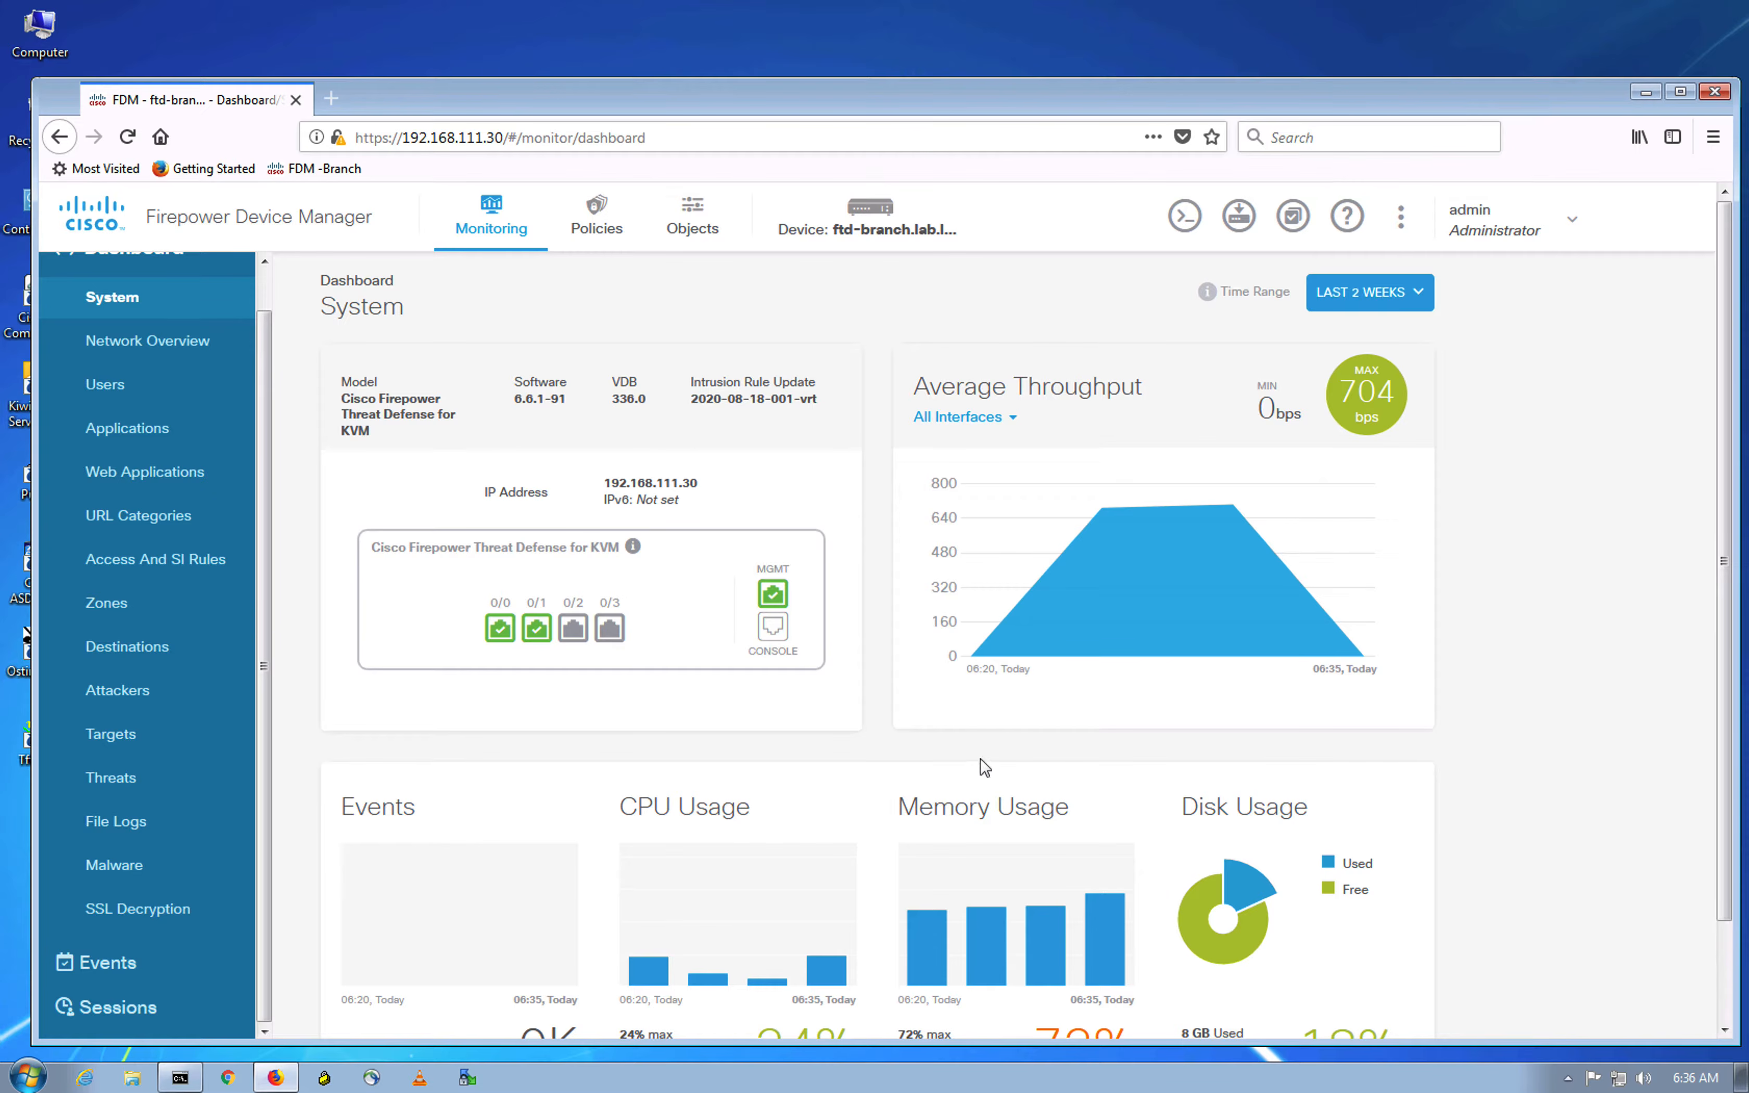
scroll(937, 714, "down", 3)
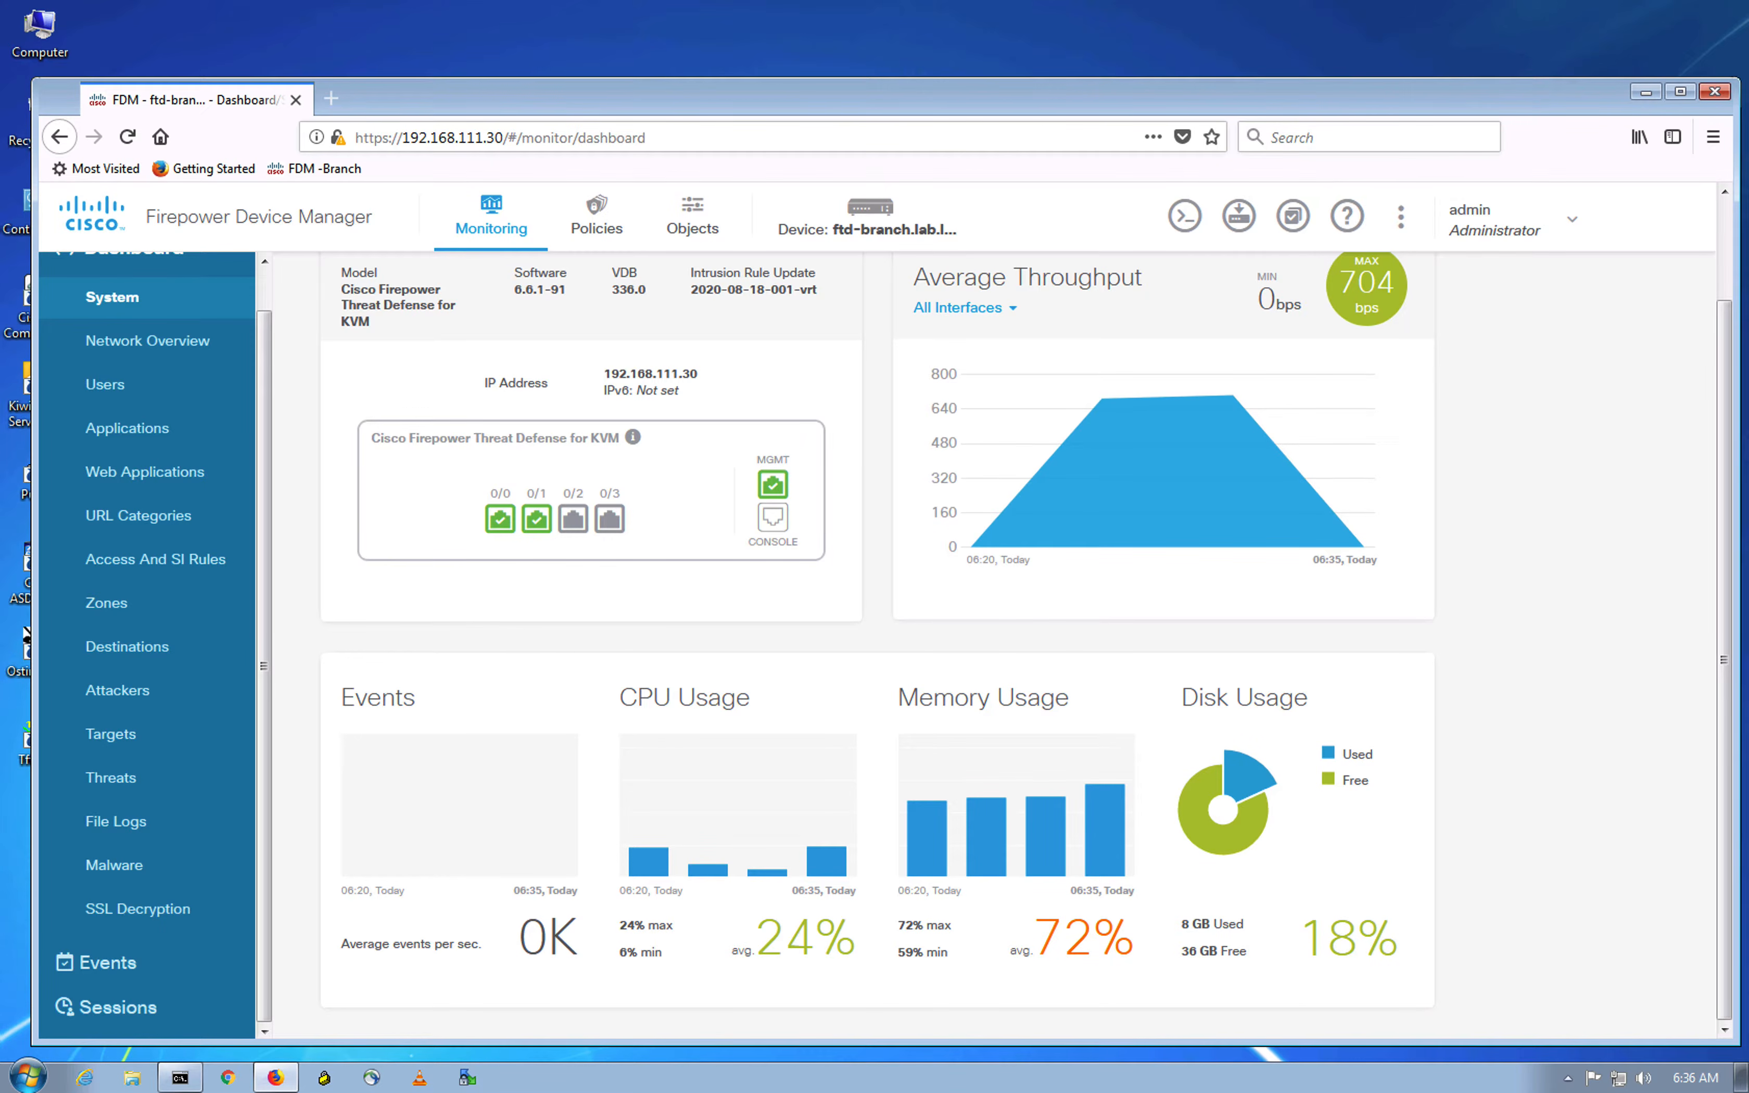
Step: Log in as admin on the FTD-HA1 console
key("ctrl+Up")
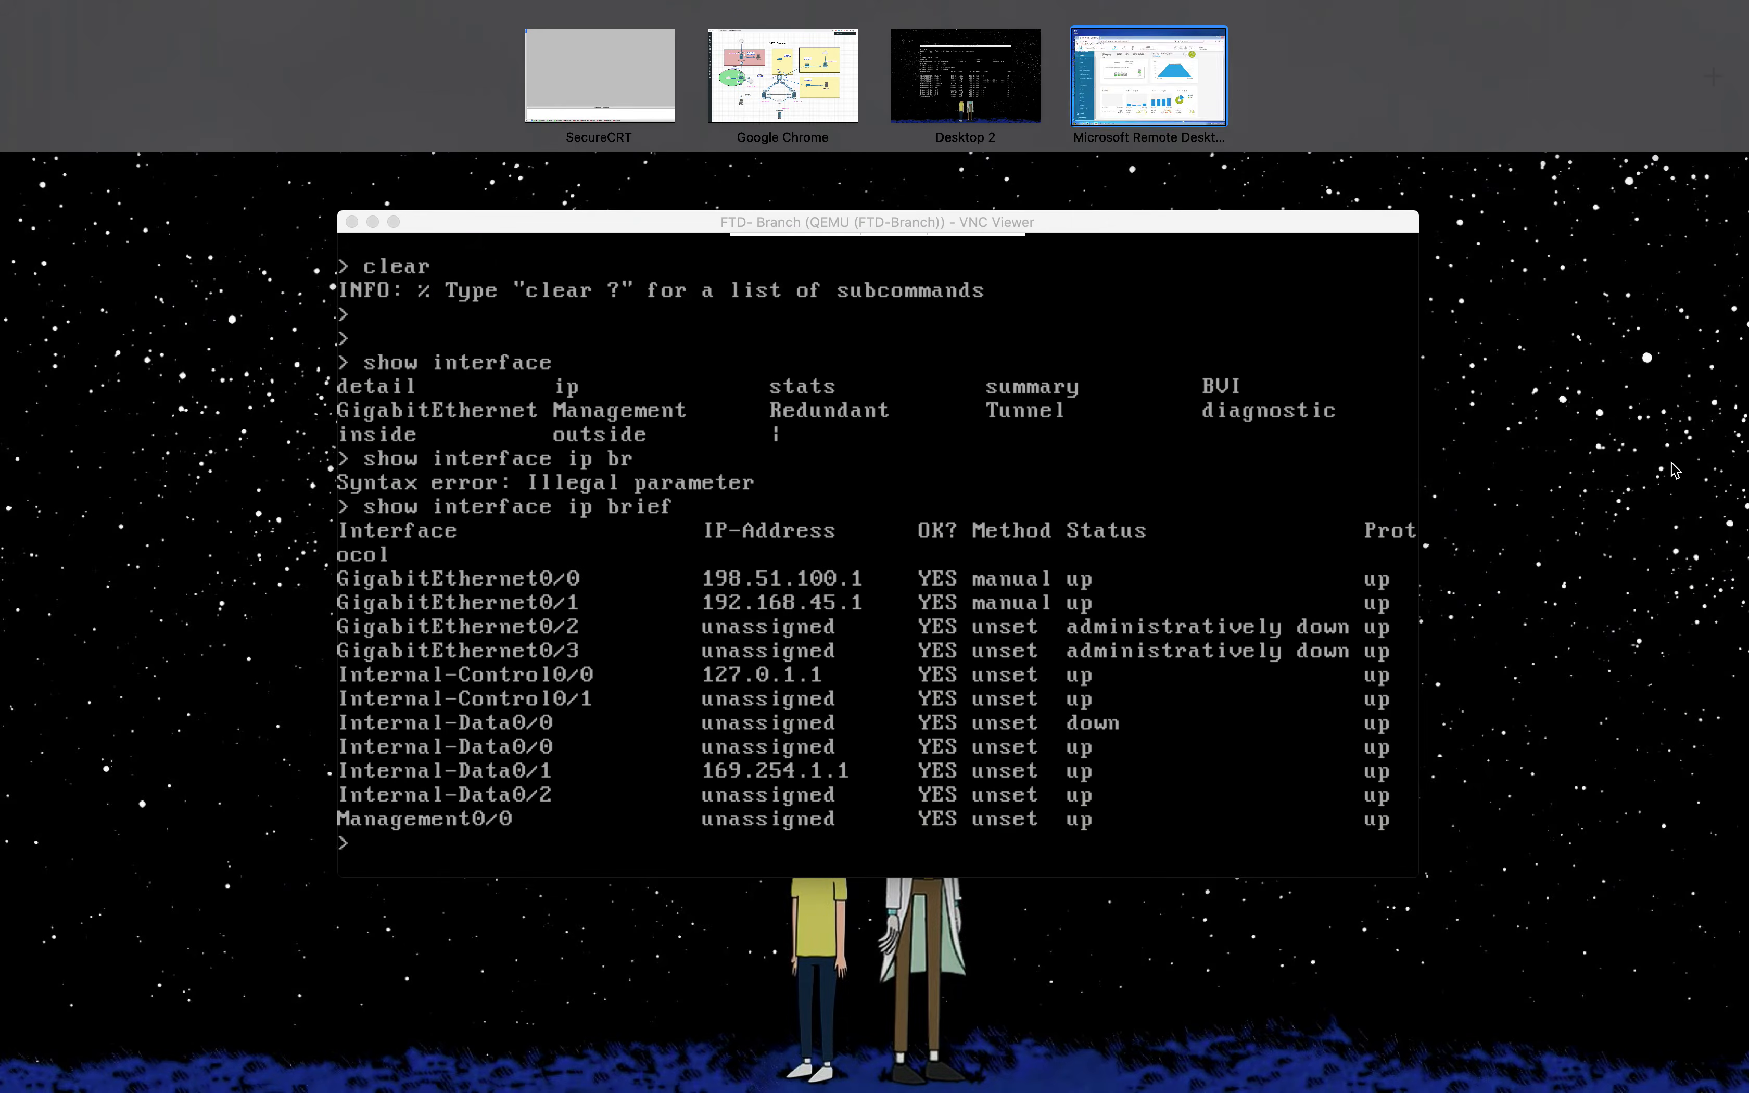
left_click(766, 123)
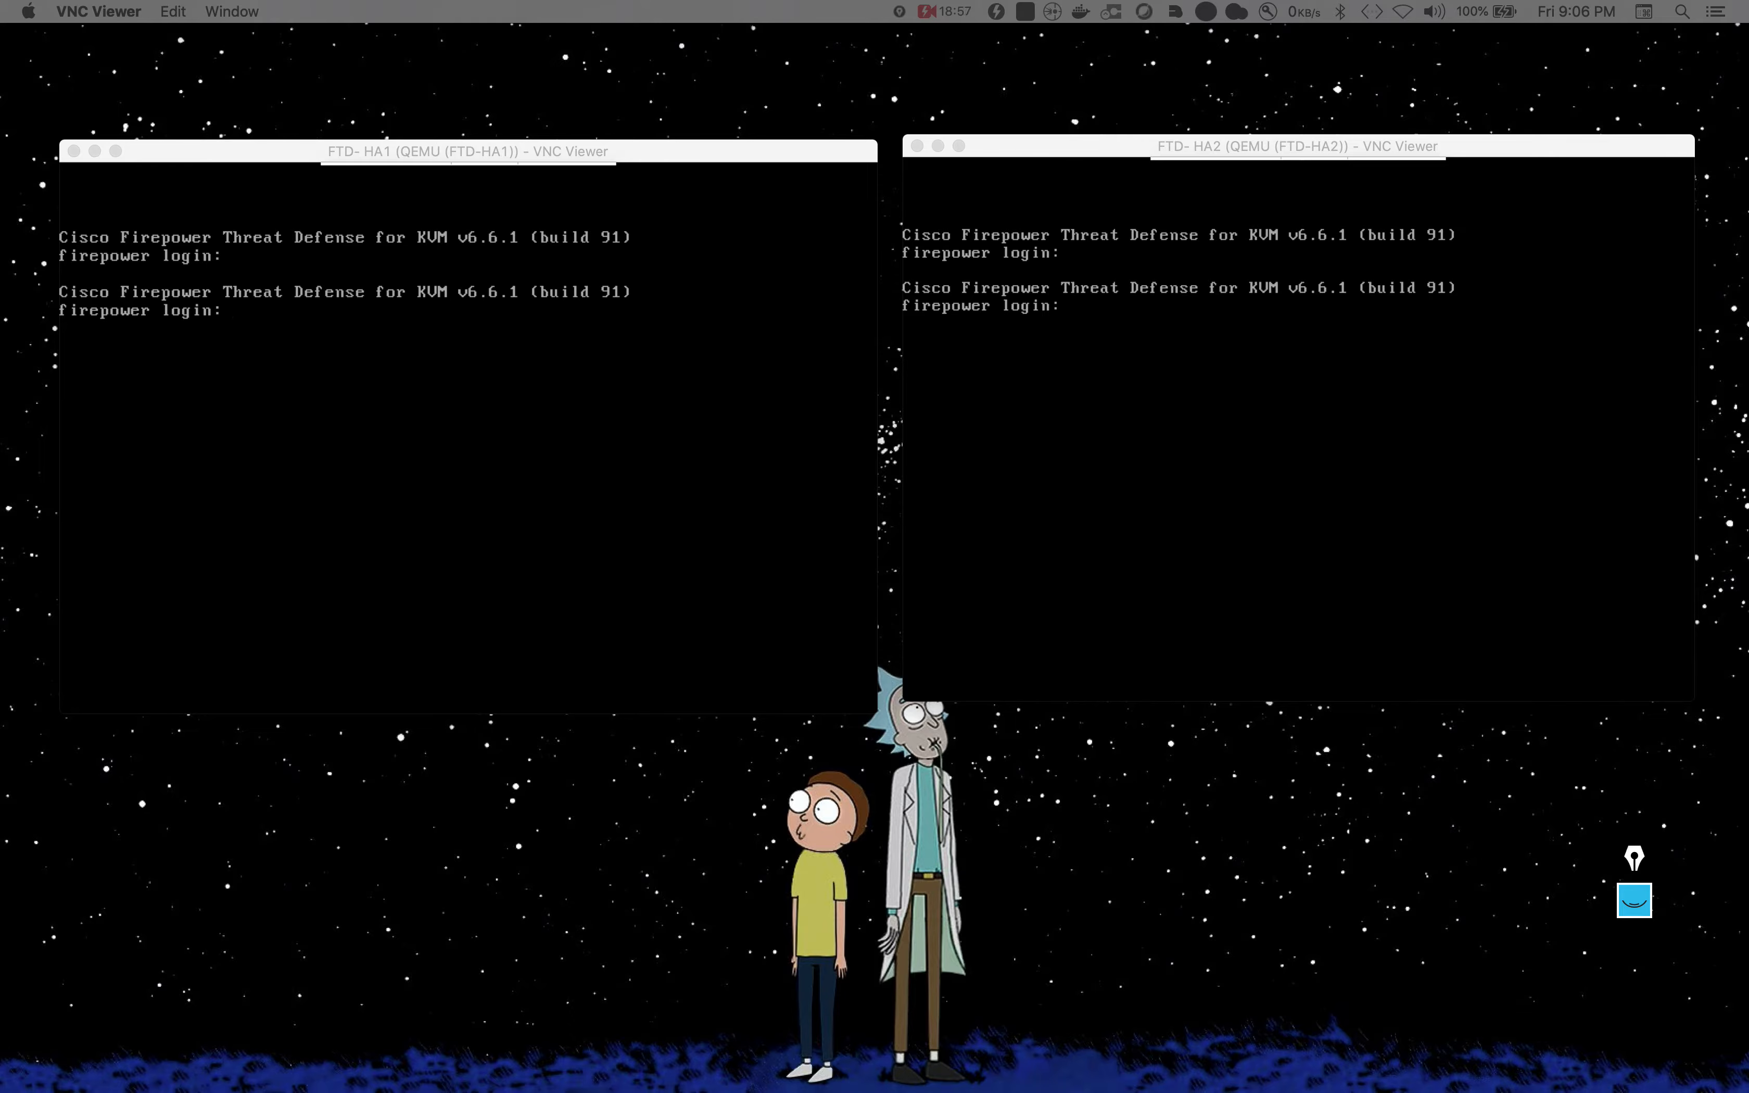
left_click(570, 571)
left_click(1275, 527)
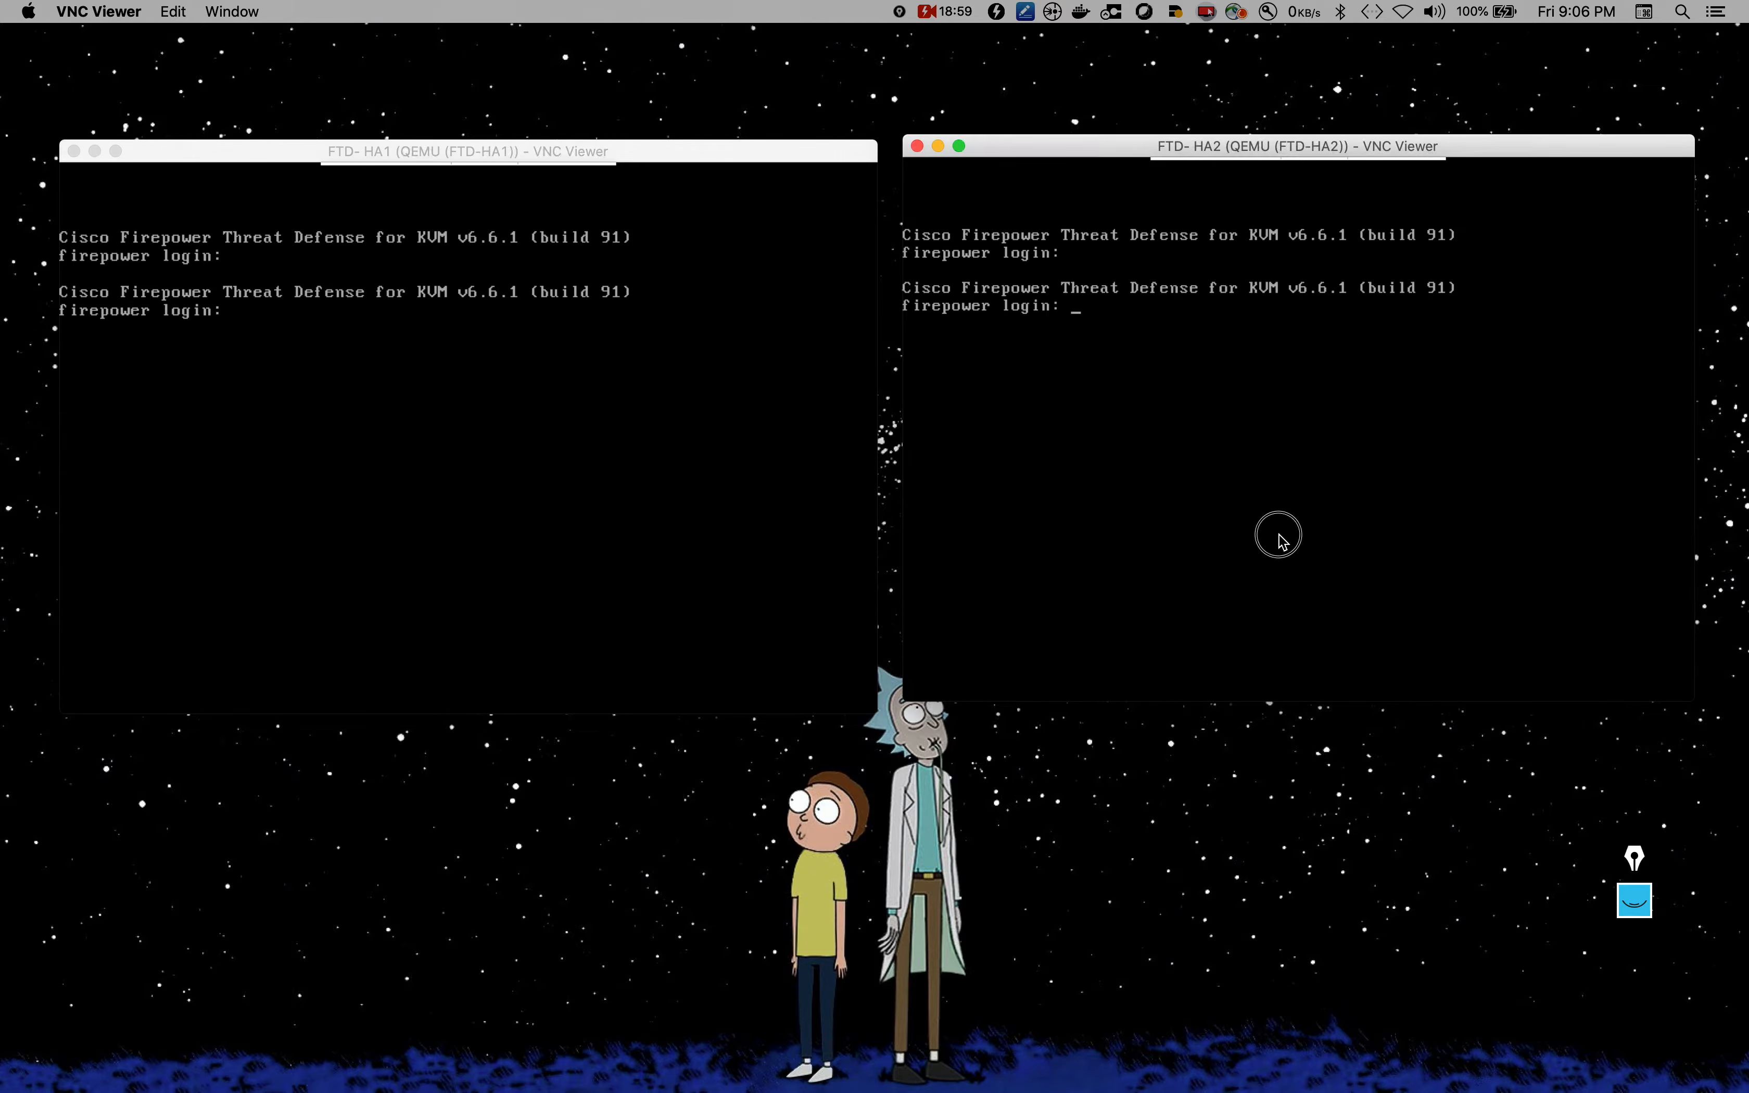
left_click(534, 429)
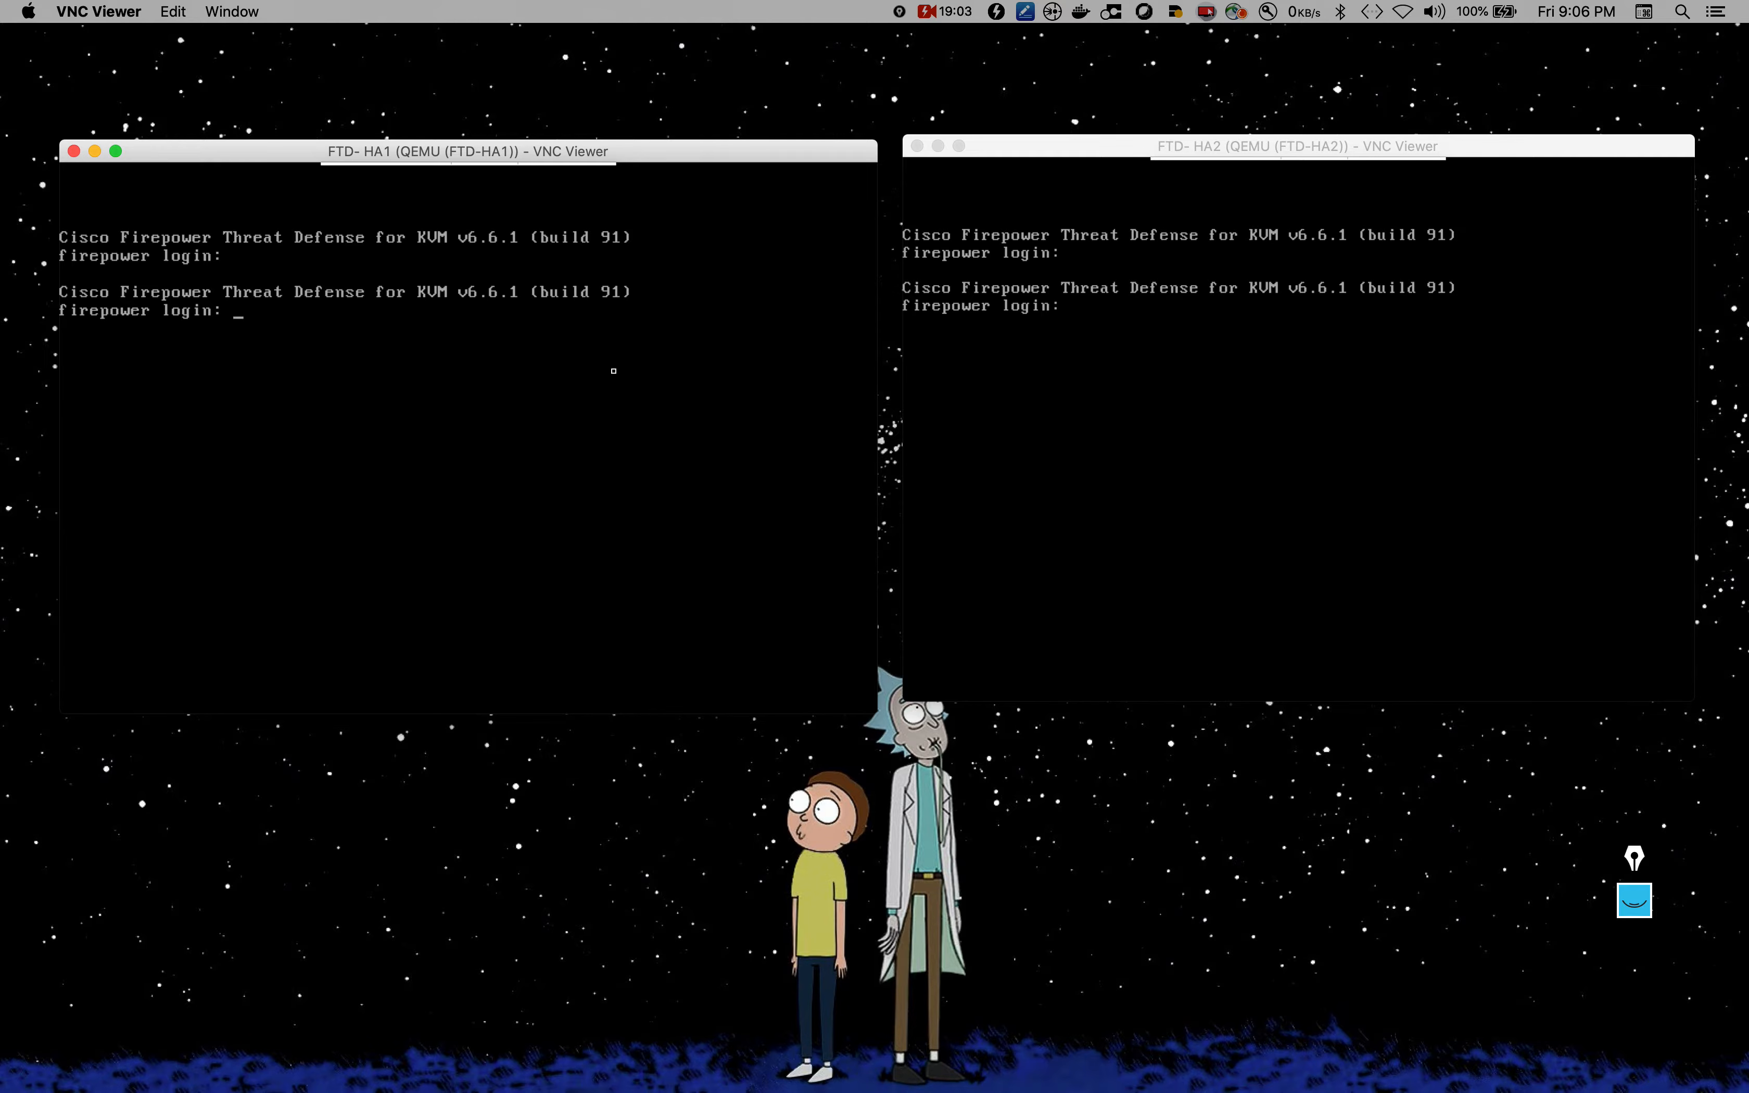
type("admin")
key("Return")
key("Return")
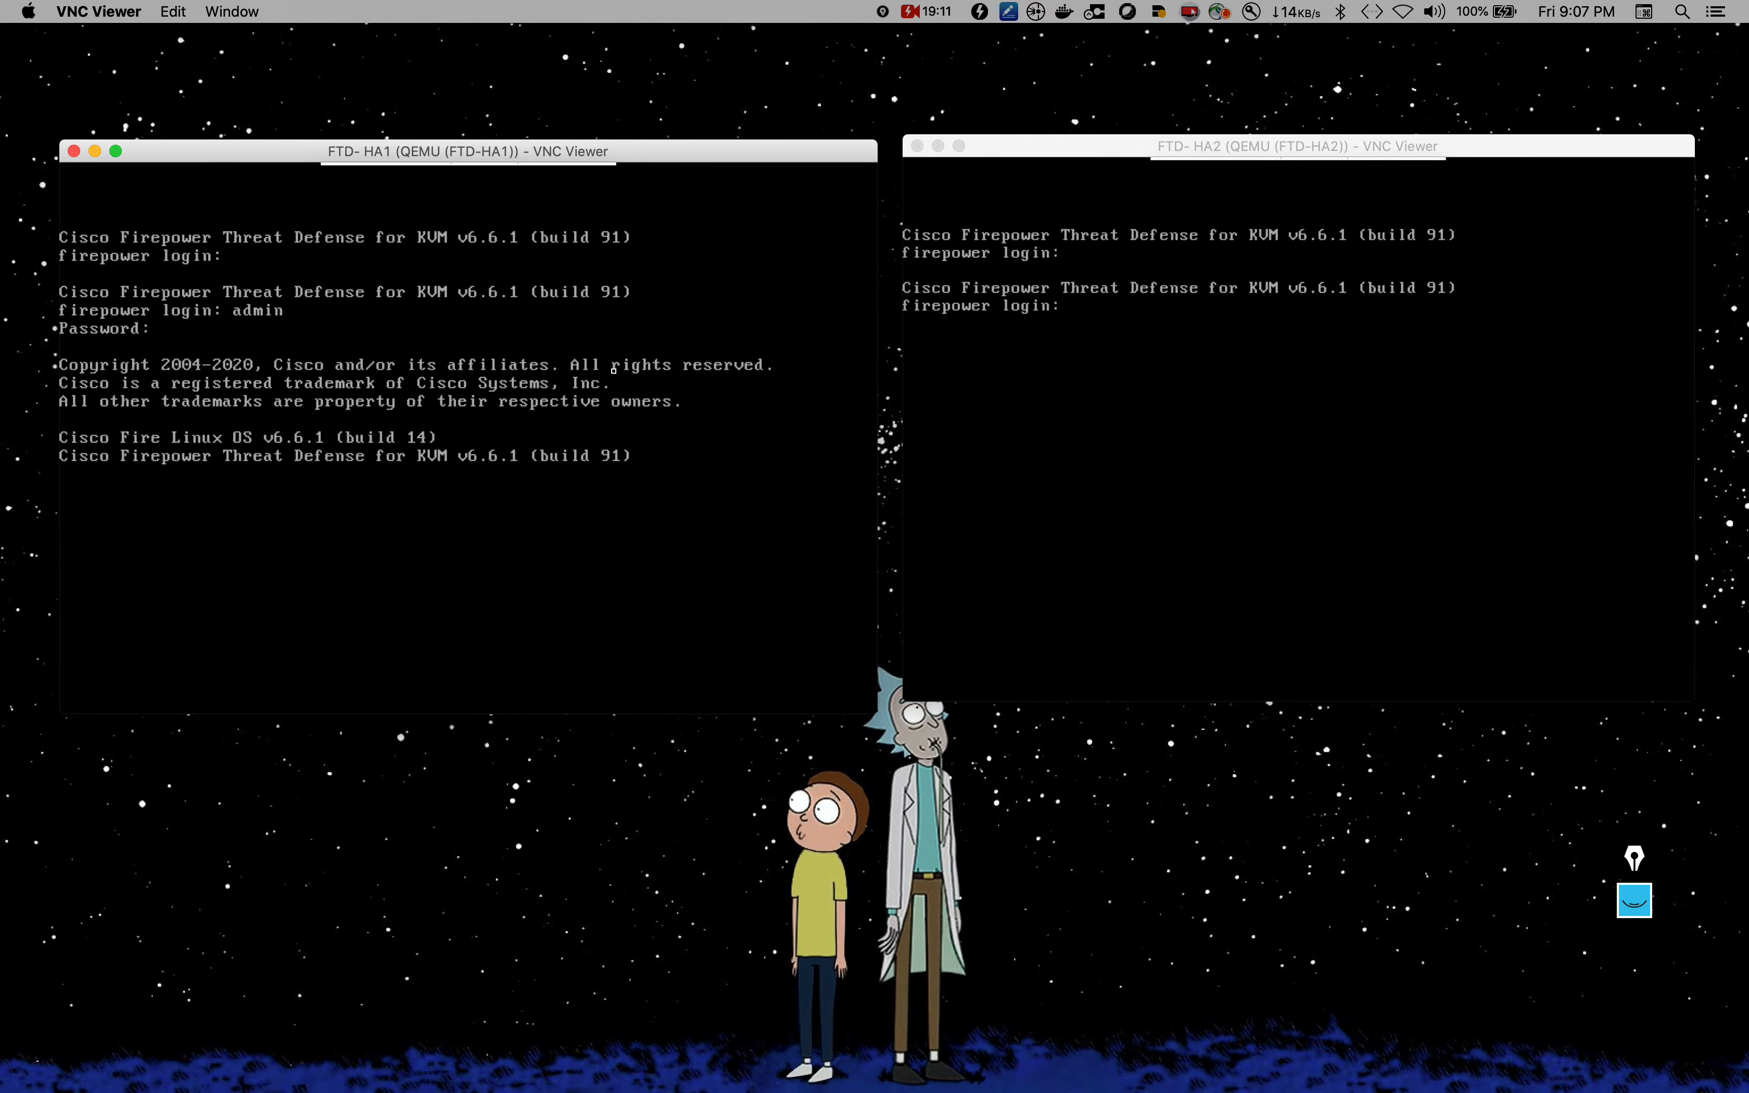
Step: Log in as admin on the FTD-HA2 console
left_click(1099, 432)
type("admin")
key("Return")
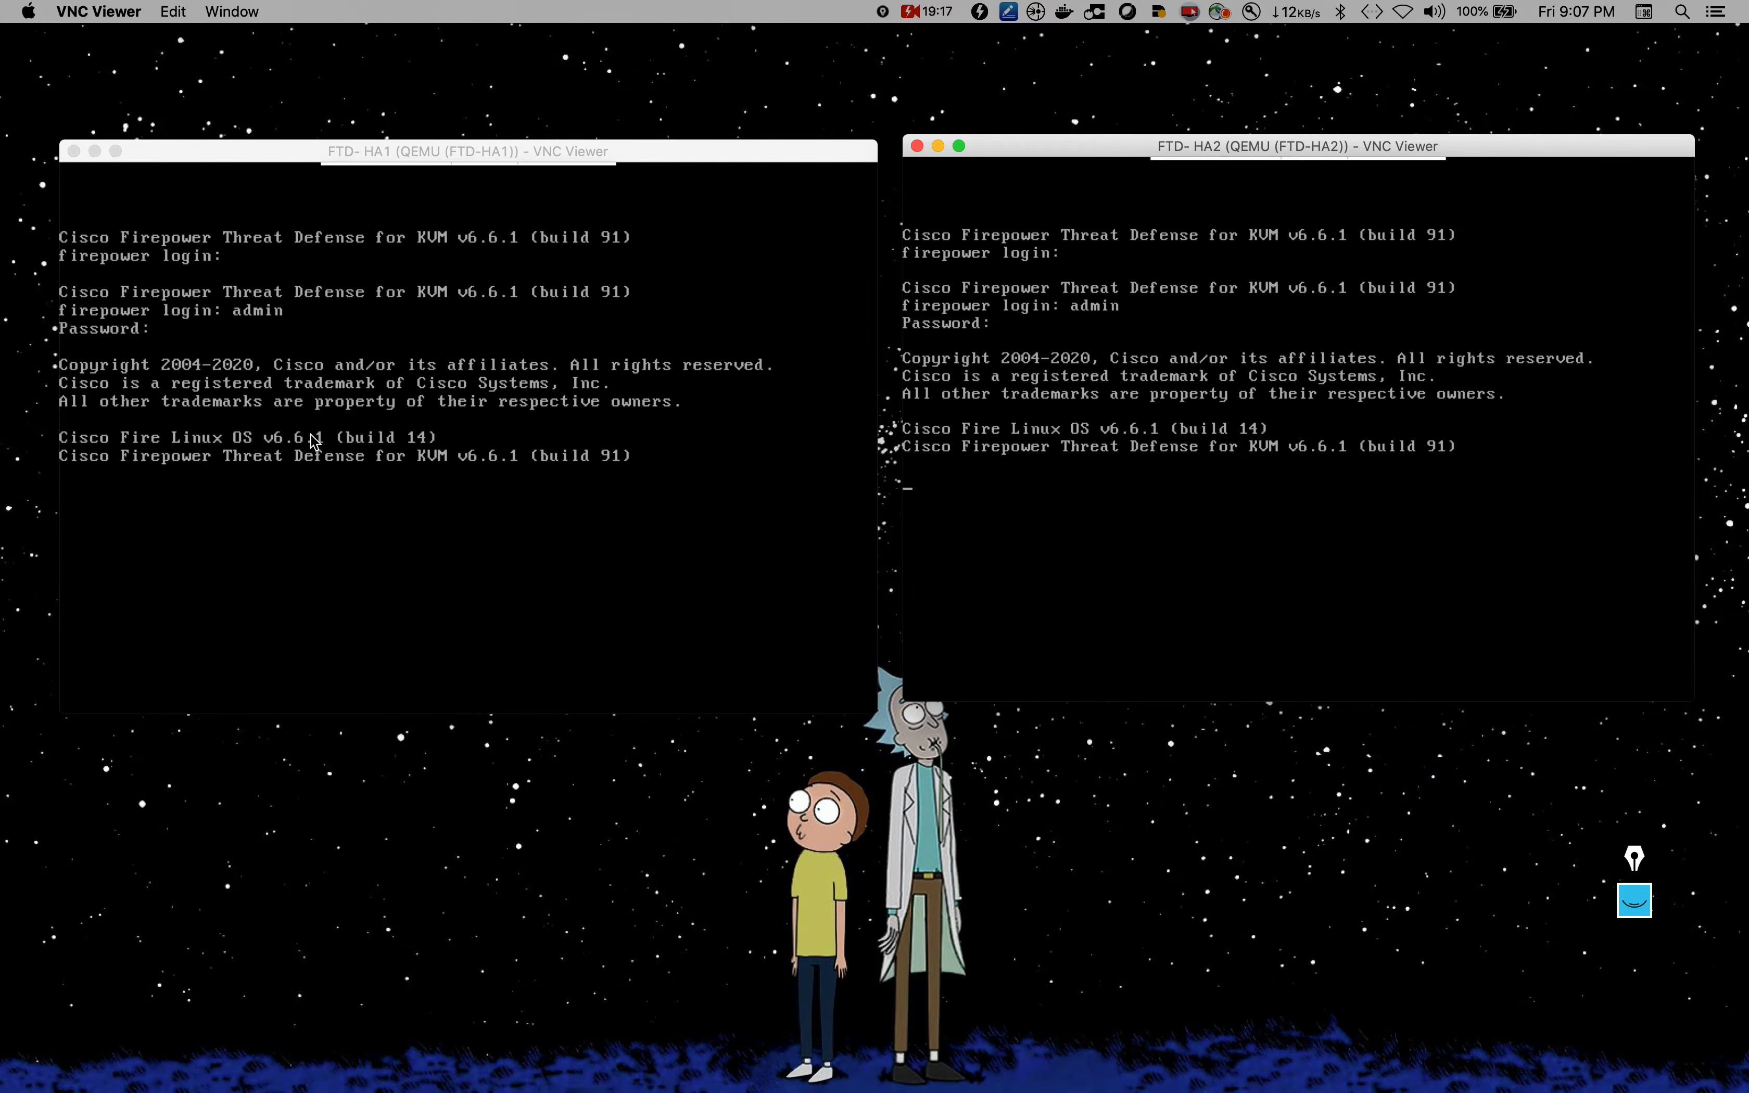
left_click(463, 498)
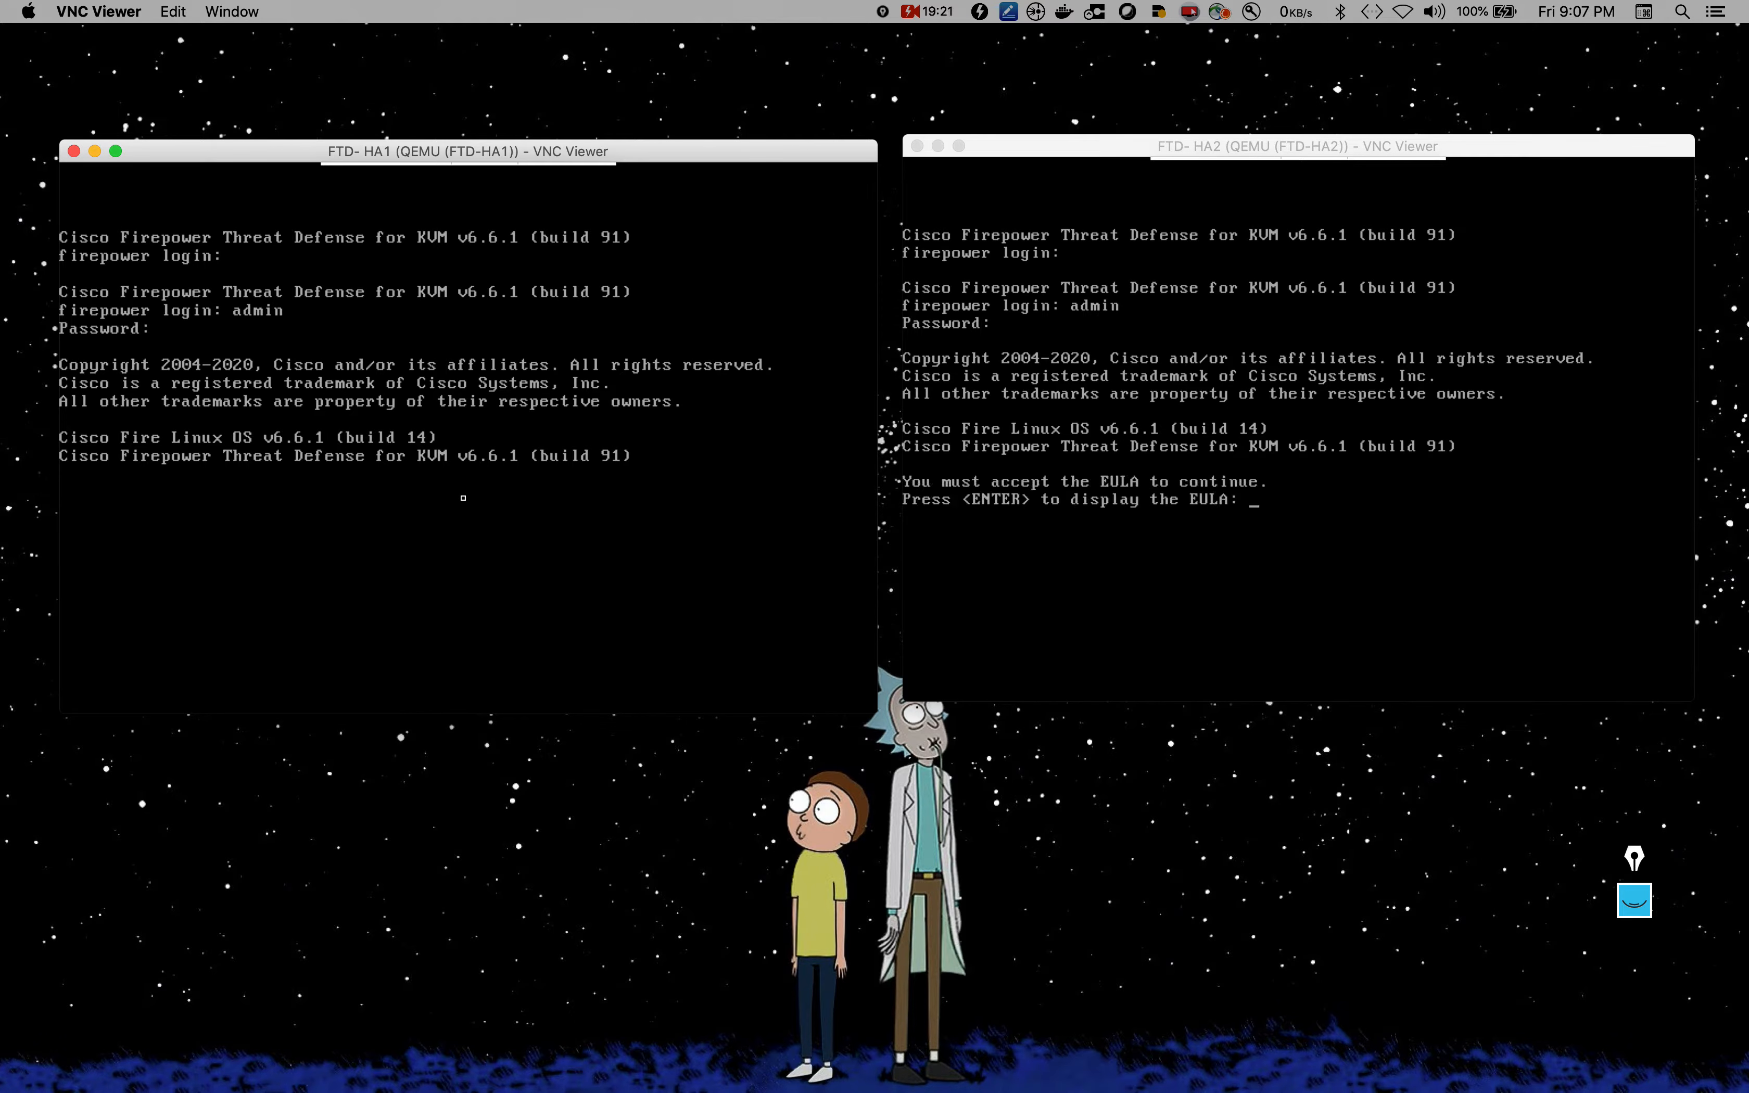
Step: Display the FTD-HA2 EULA, page through it and agree
left_click(1212, 453)
key("Return")
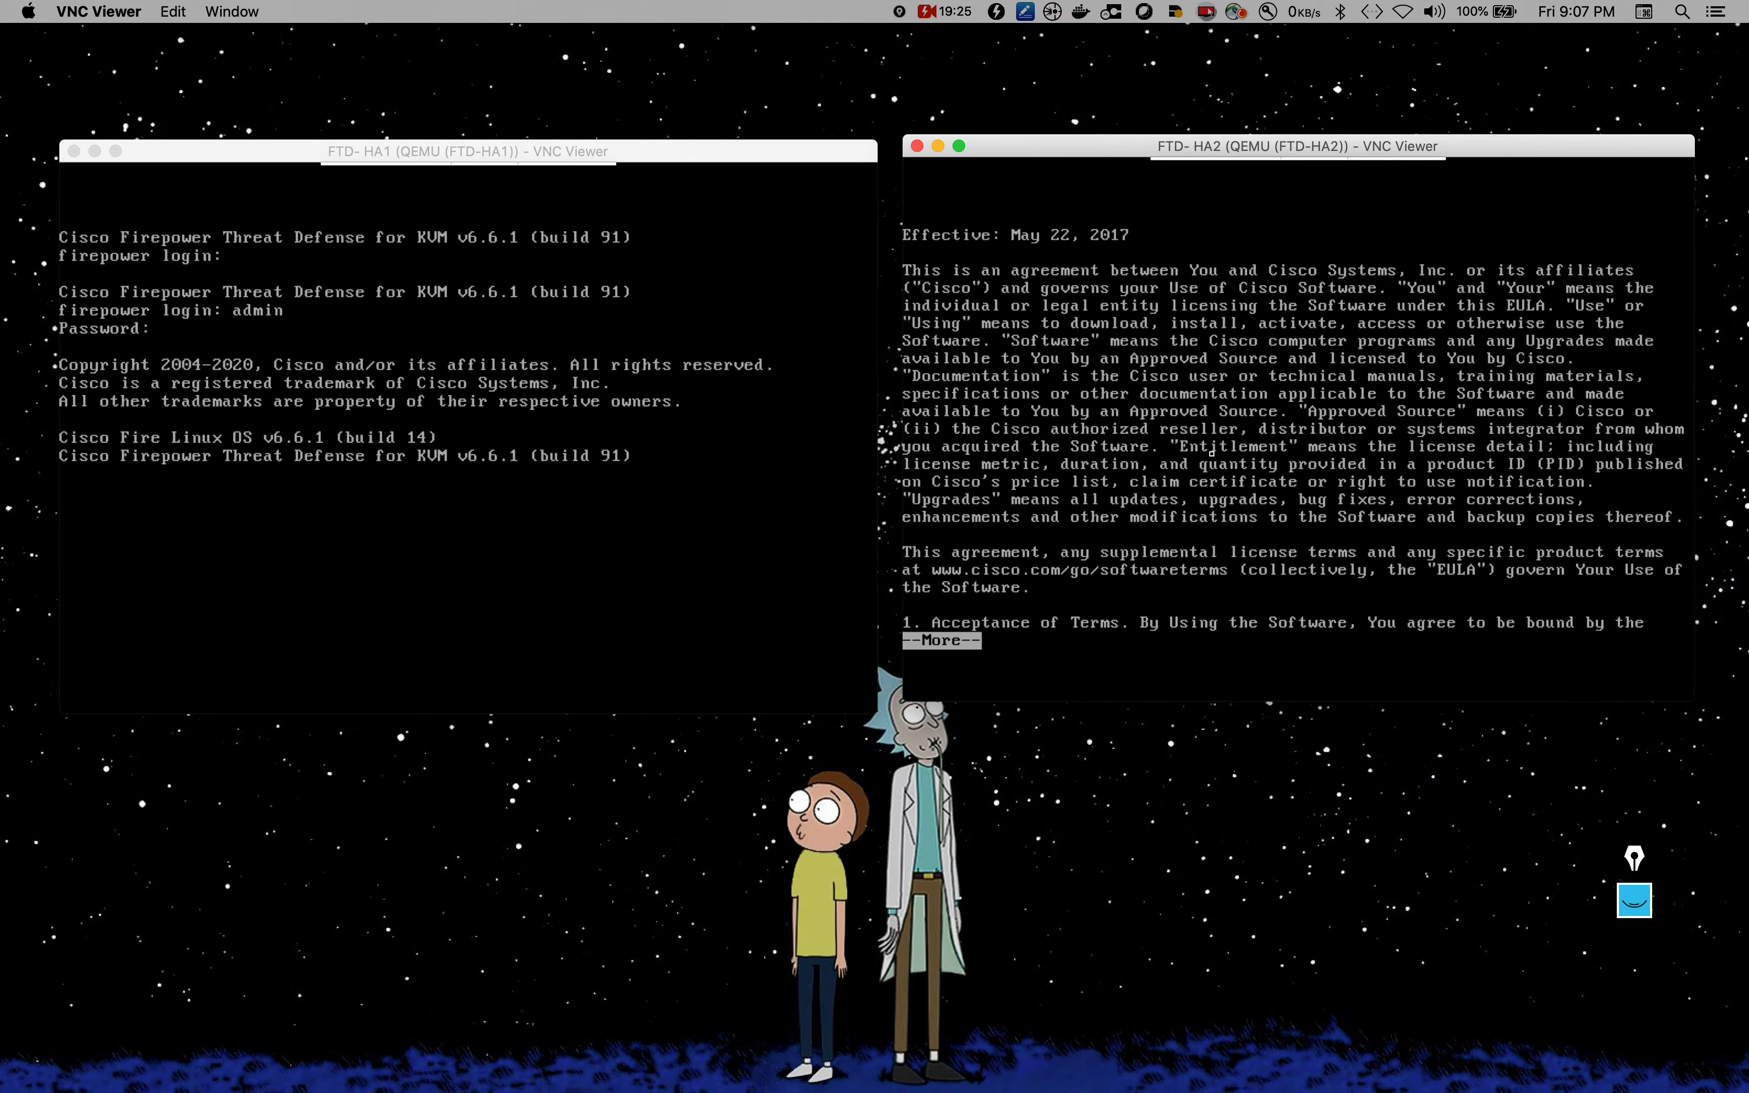
key("Return")
key("Return")
key("Return")
key("Return")
key("Return")
key("Return")
key("Return")
key("Return")
key("Return")
key("Return")
key("Return")
key("Return")
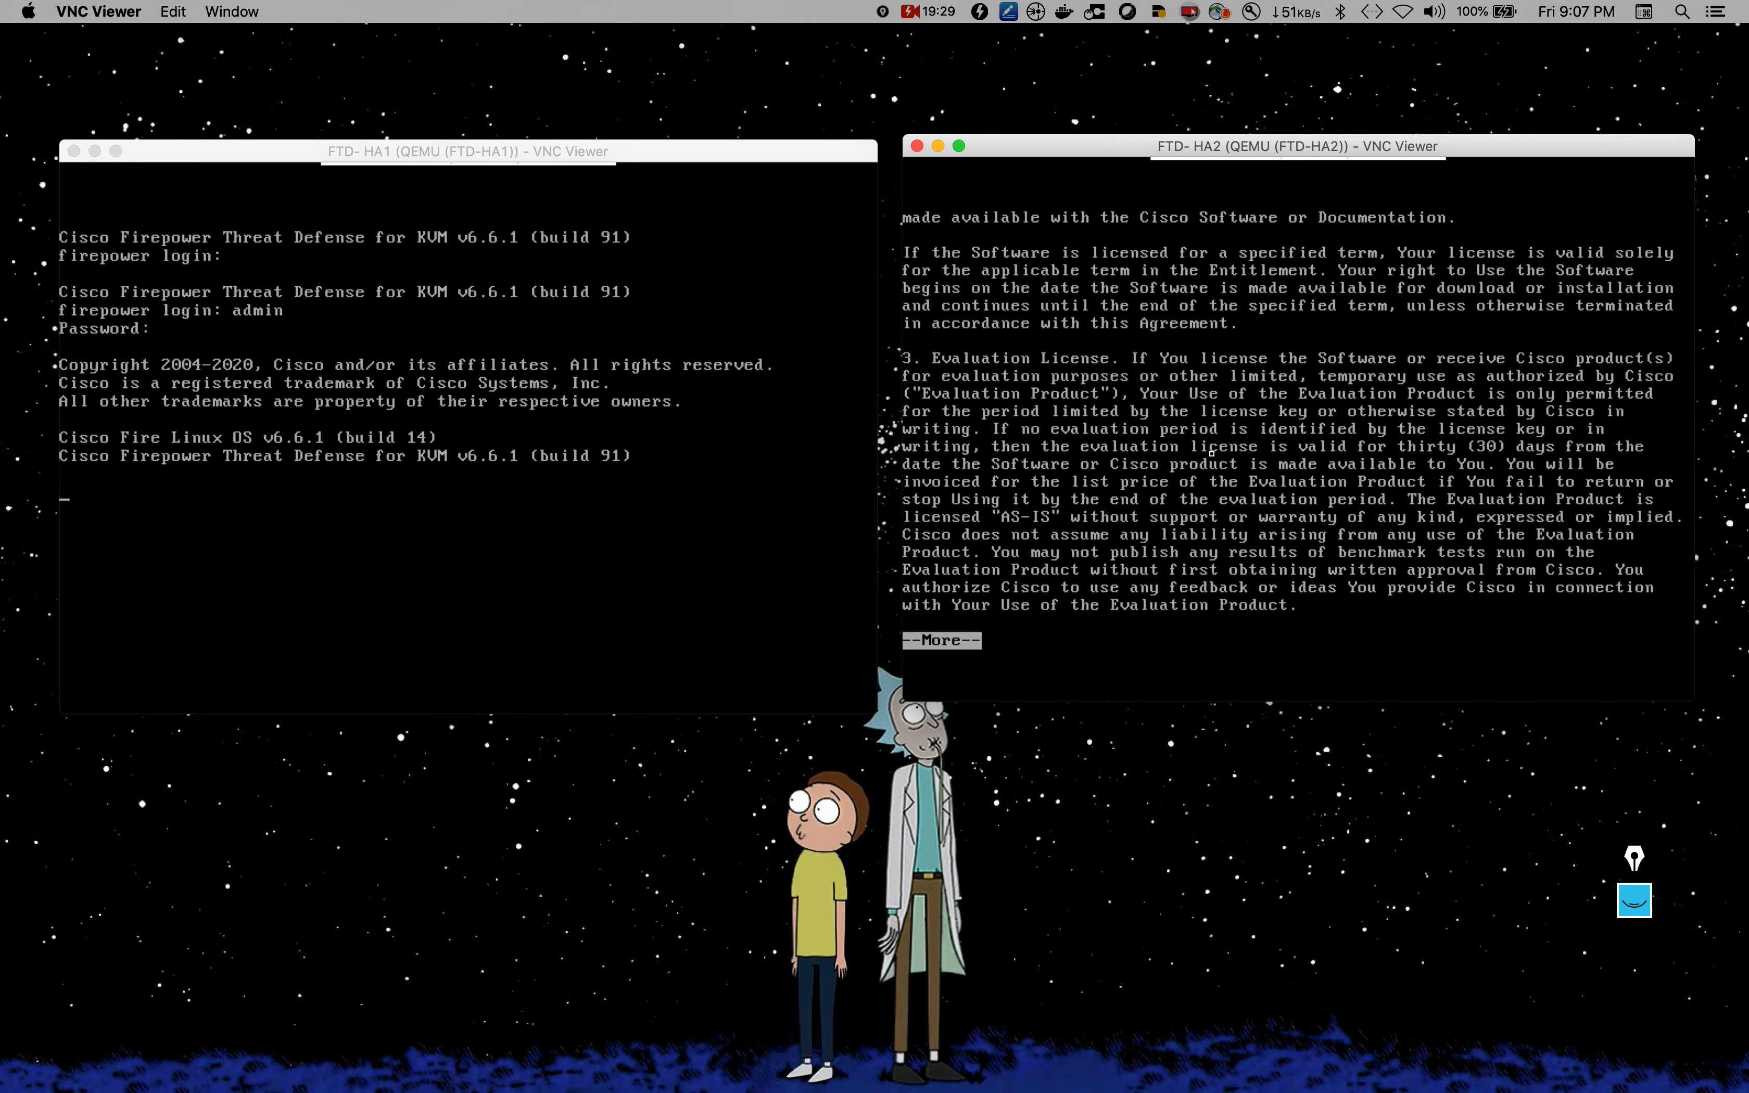
key("Return")
key("Return")
key("Return")
key("Return")
key("Return")
key("Return")
key("Return")
key("Return")
key("Return")
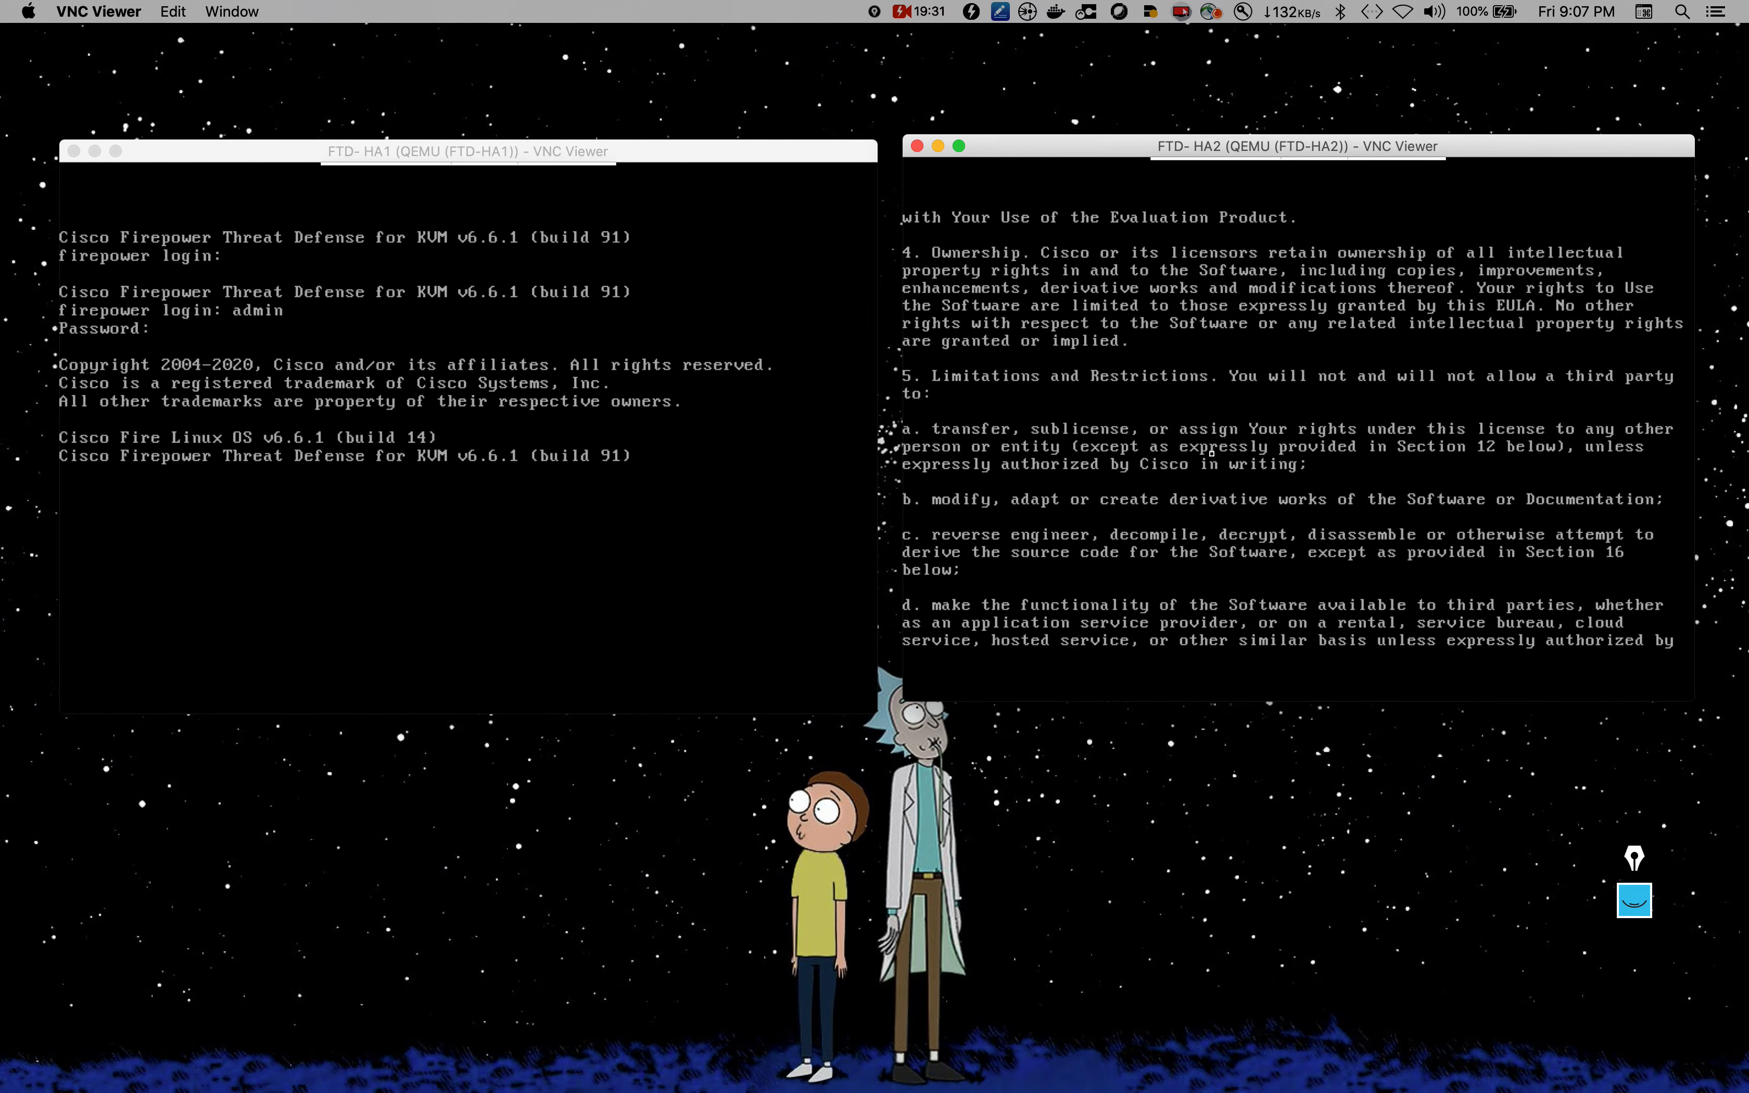
key("Return")
key("Return")
key("Return")
key("Return")
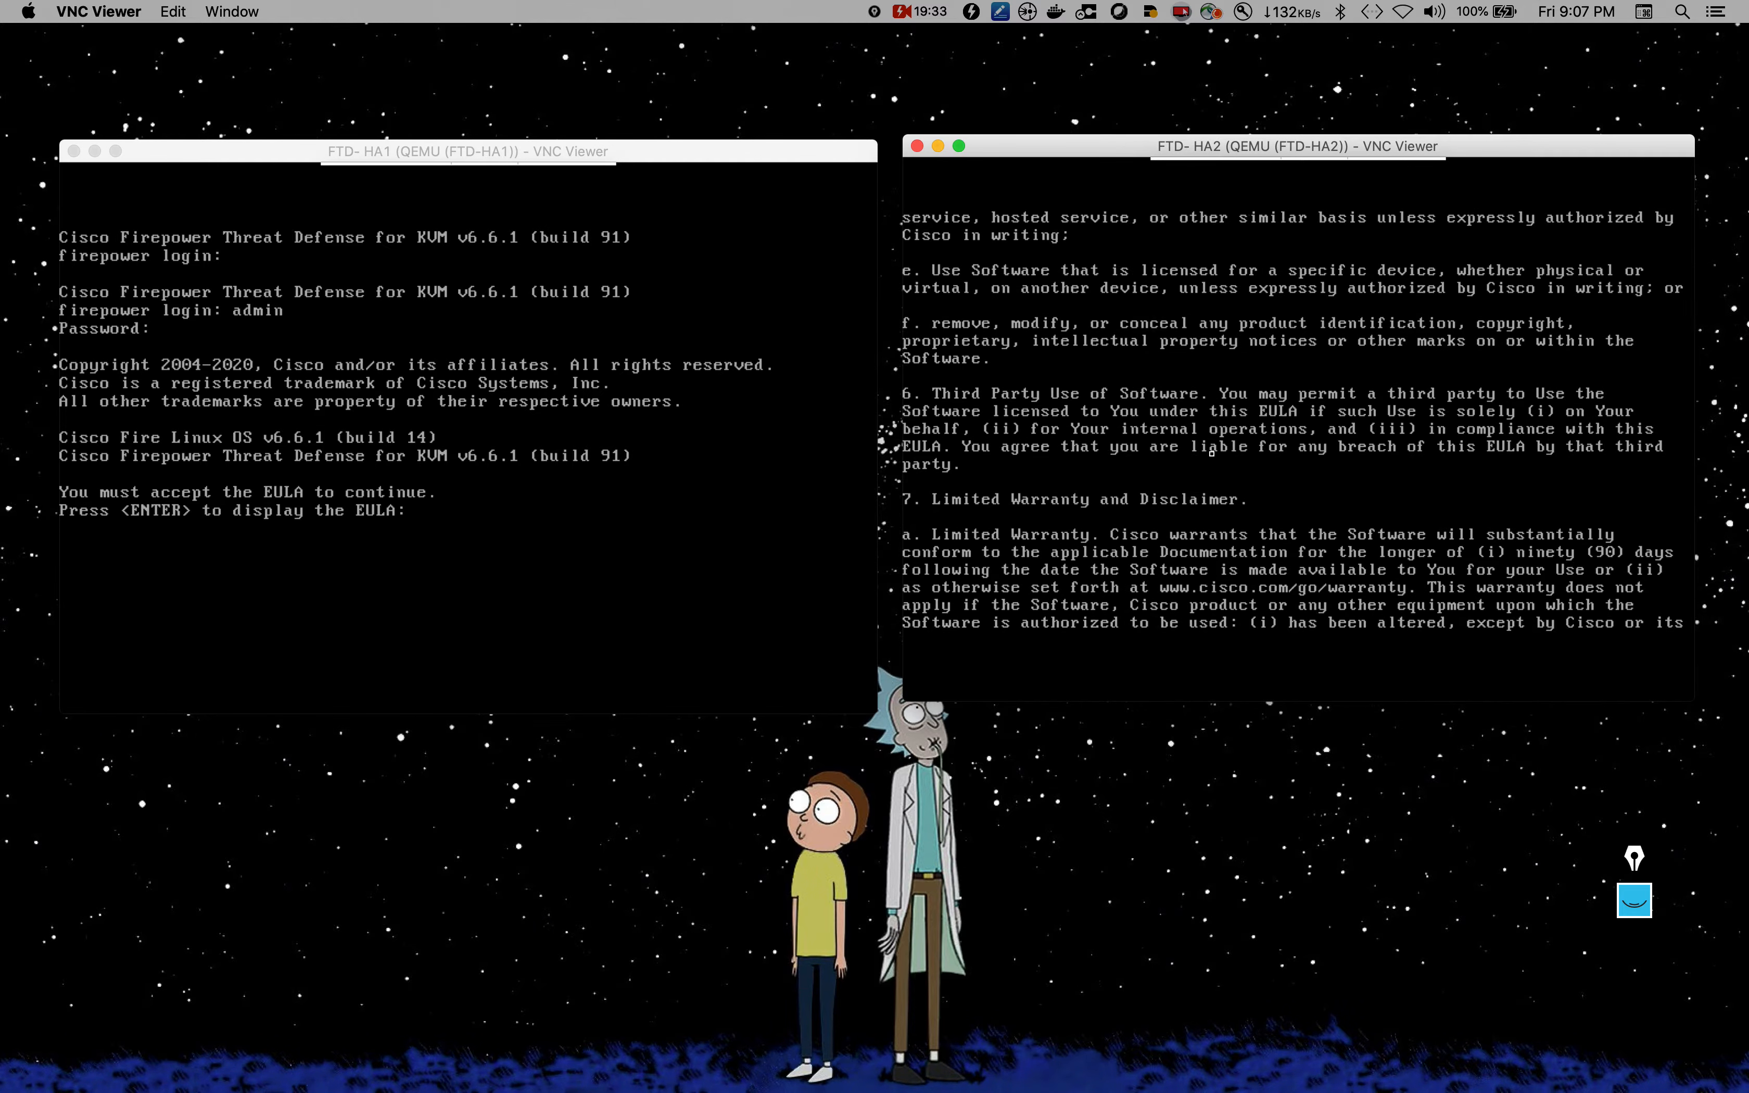
key("Return")
key("Return")
key("Return")
key("Return")
key("Return")
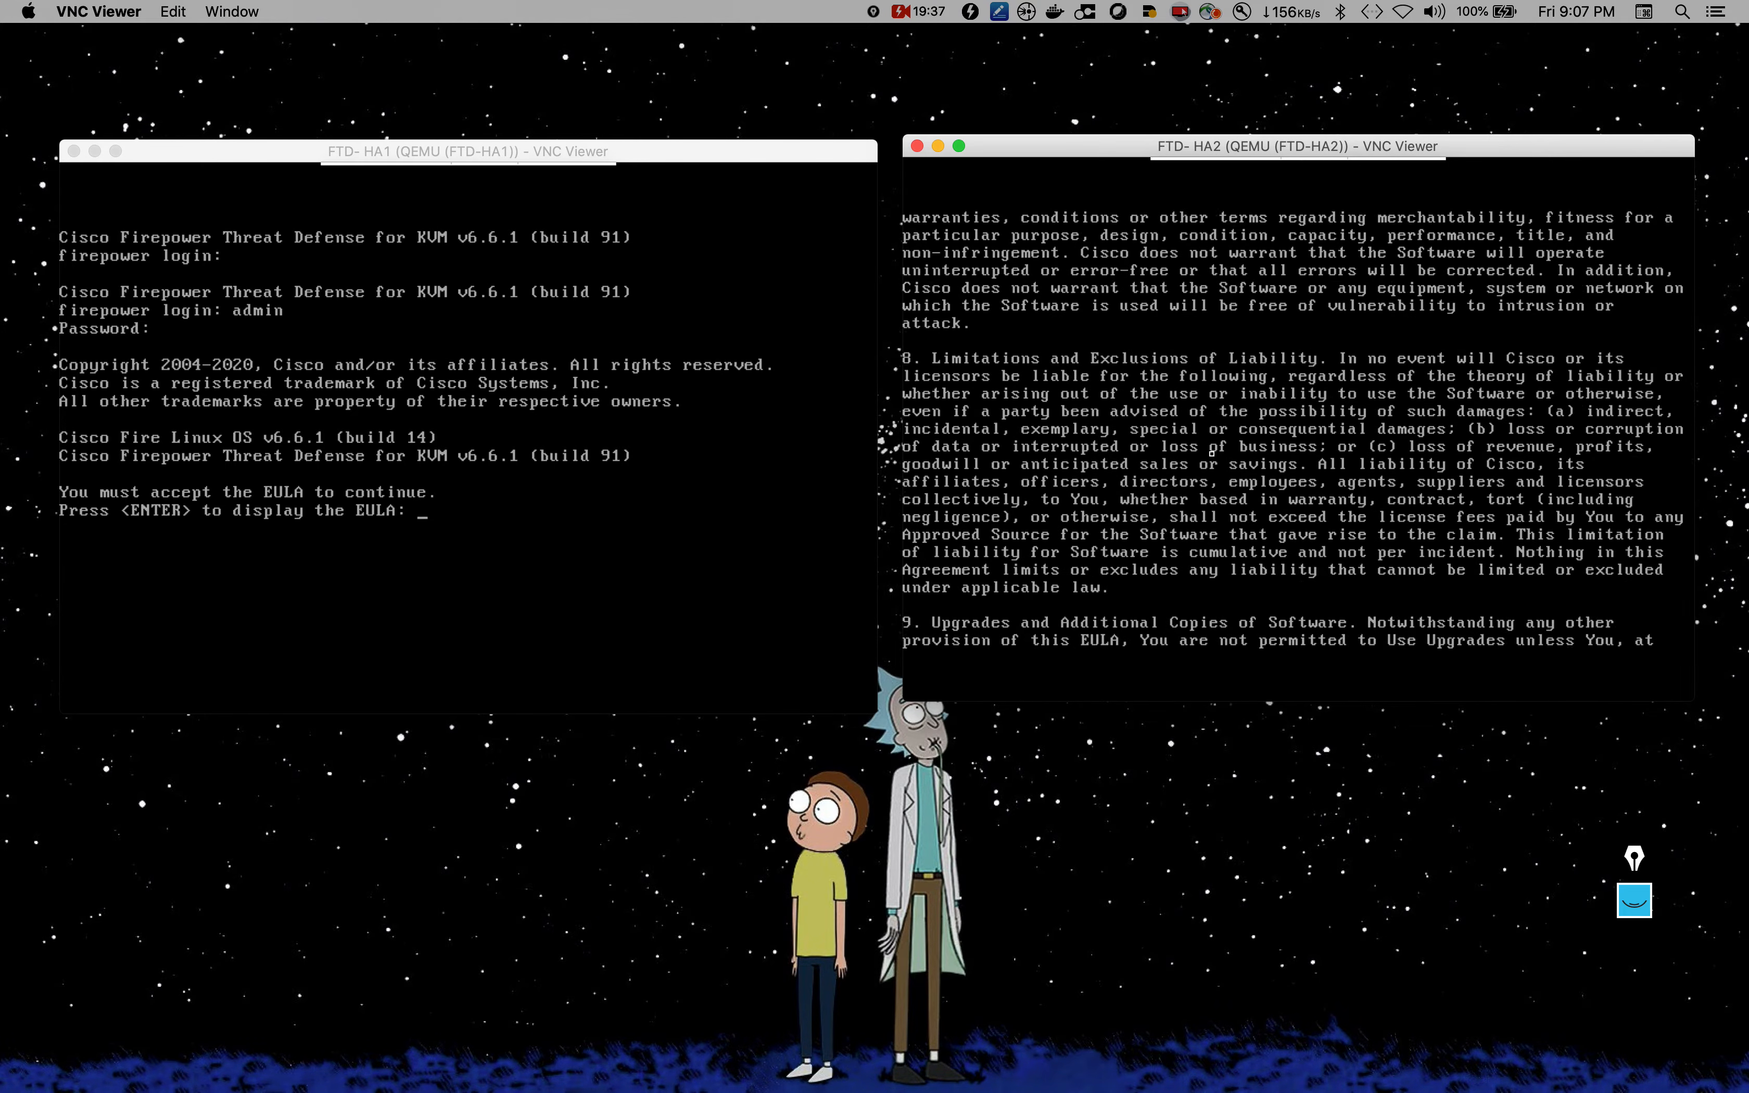
key("Return")
key("Return")
key("Return")
key("Return")
key("Return")
key("Return")
key("Return")
key("Return")
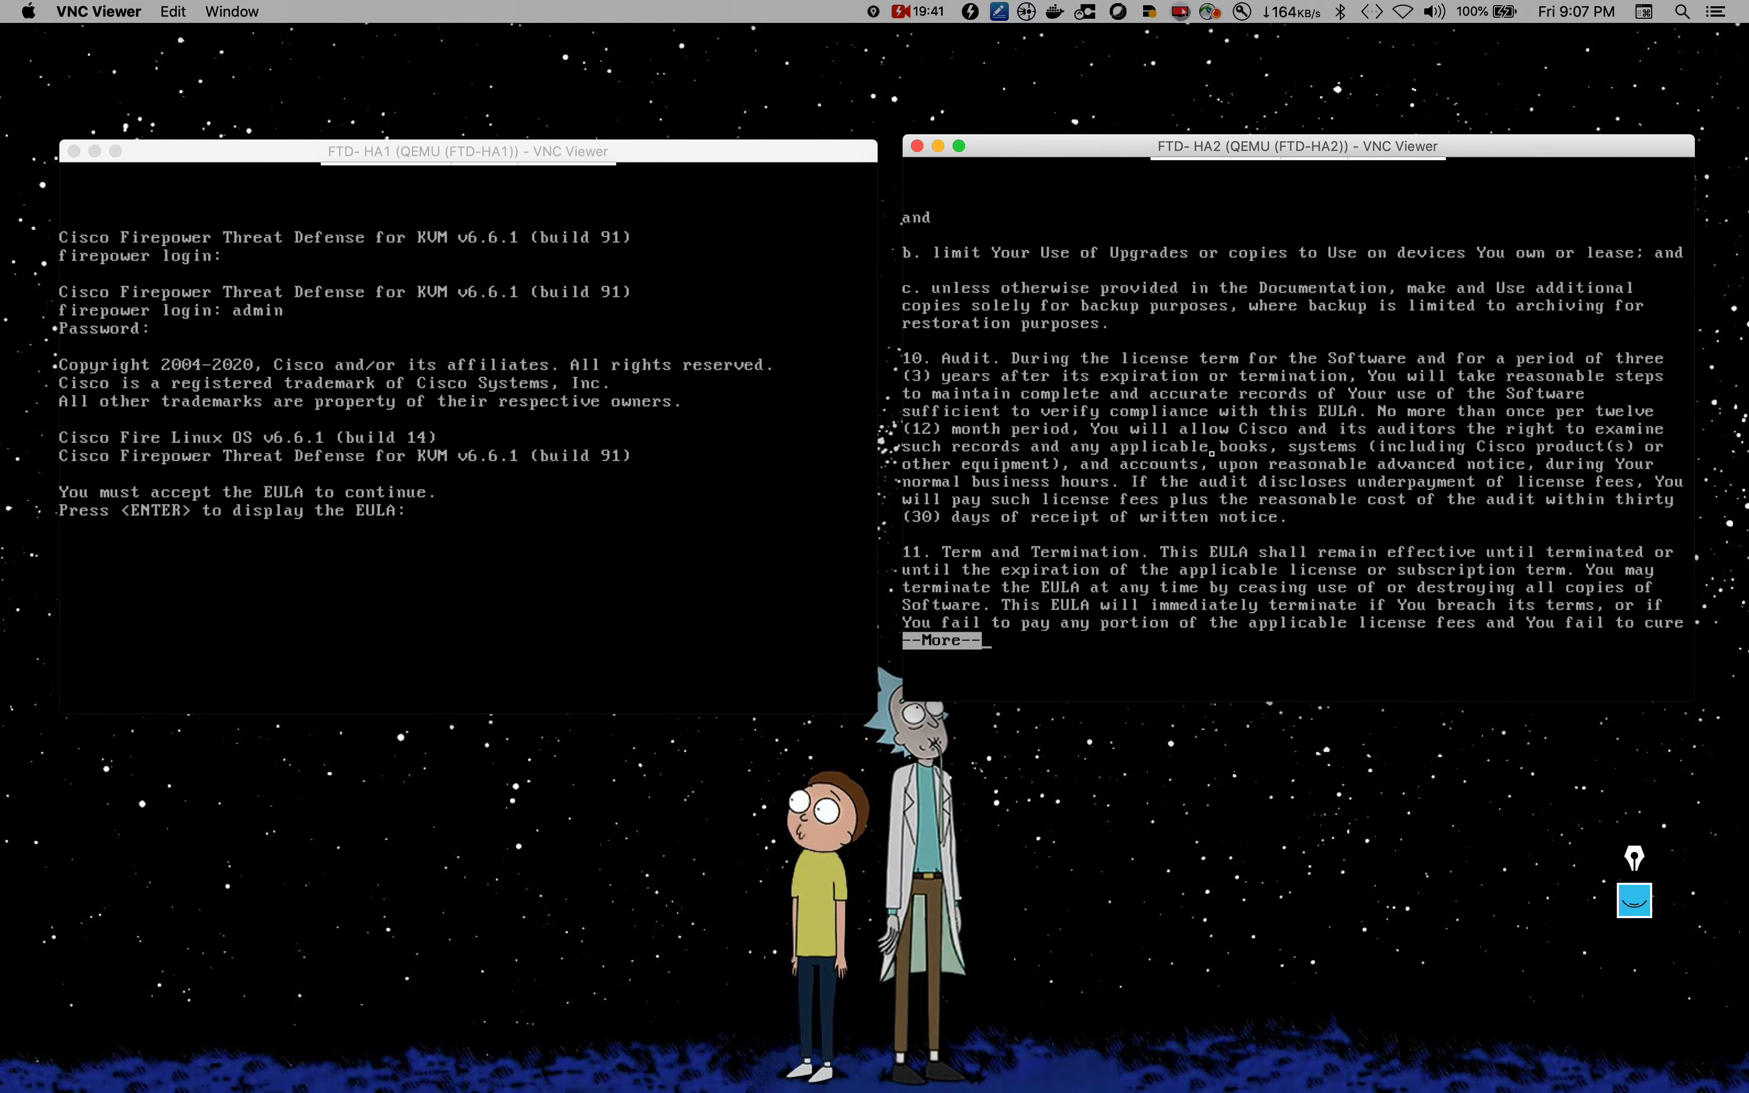
key("Return")
key("Return")
key("Return")
key("Return")
key("Return")
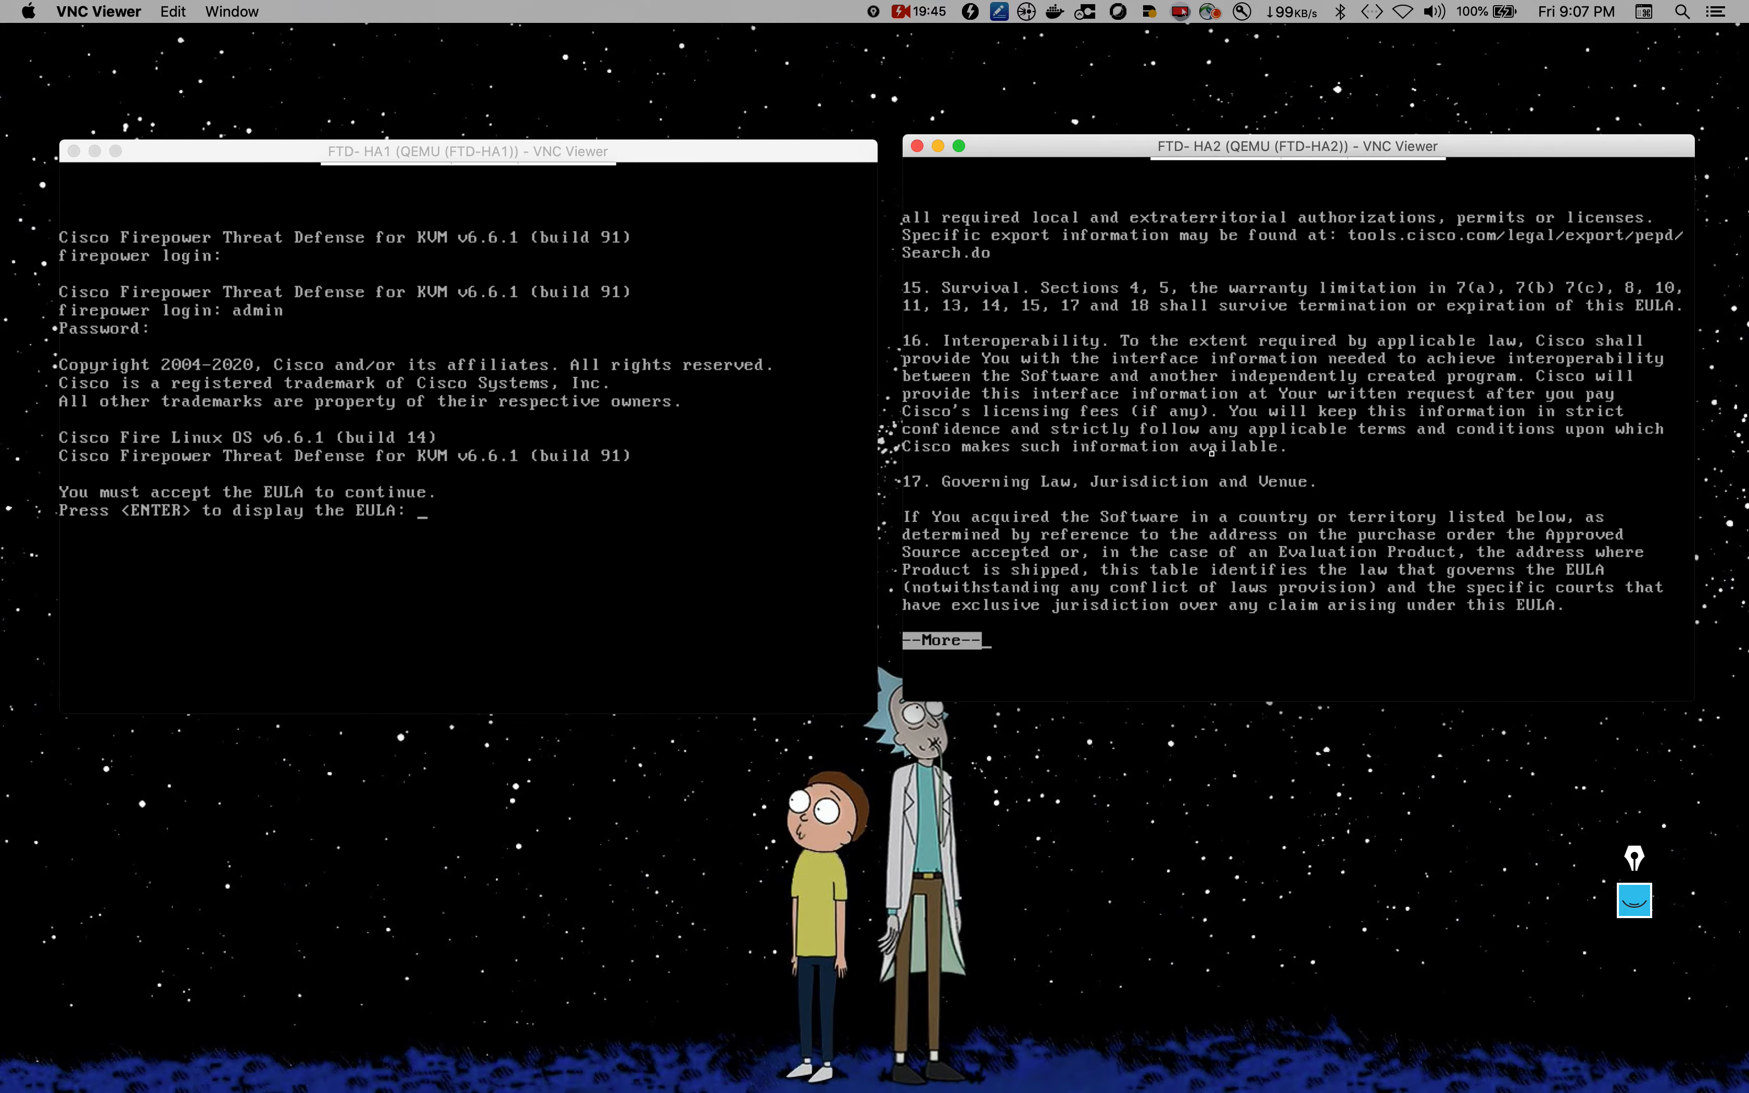
key("Return")
key("Return")
key("Return")
key("Return")
key("Return")
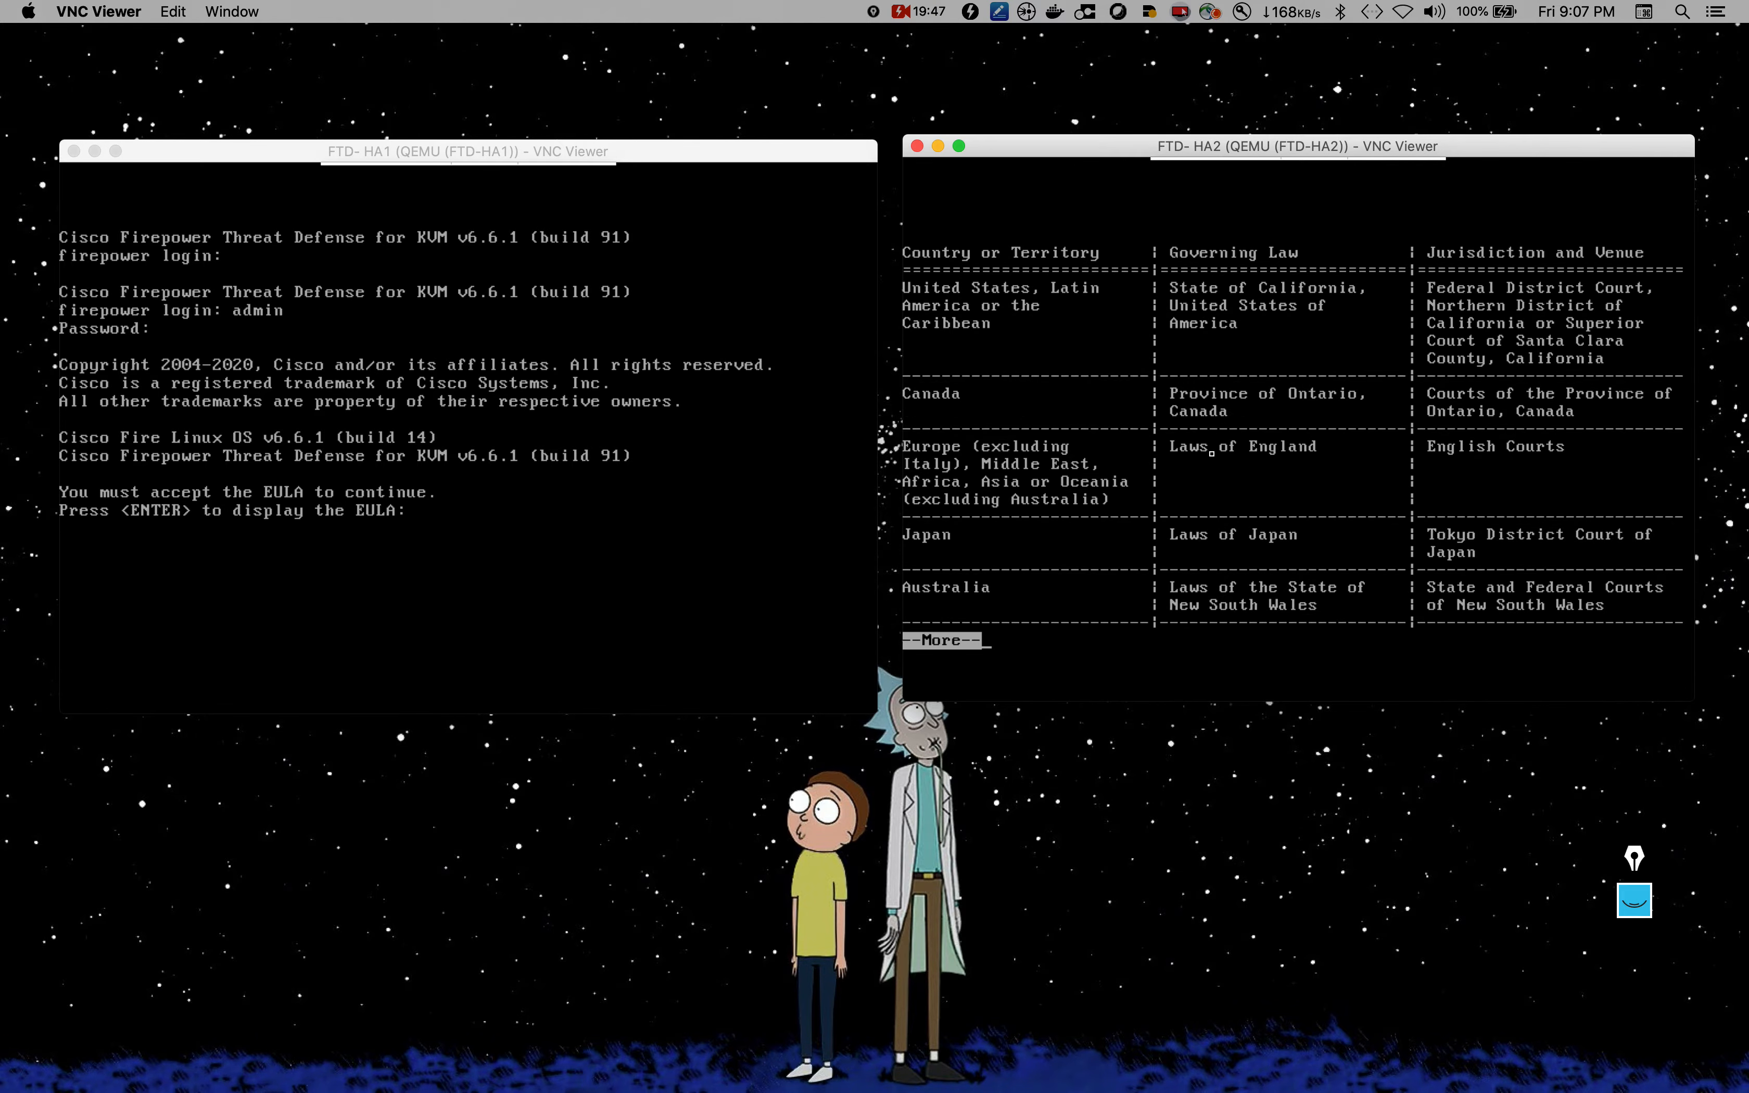
key("Return")
key("Return")
key("Return")
key("Return")
key("Return")
key("Return")
key("Return")
key("Return")
key("Return")
key("Return")
key("Return")
key("Return")
key("Return")
key("Return")
key("Return")
key("Return")
key("Return")
key("Return")
key("Return")
key("Return")
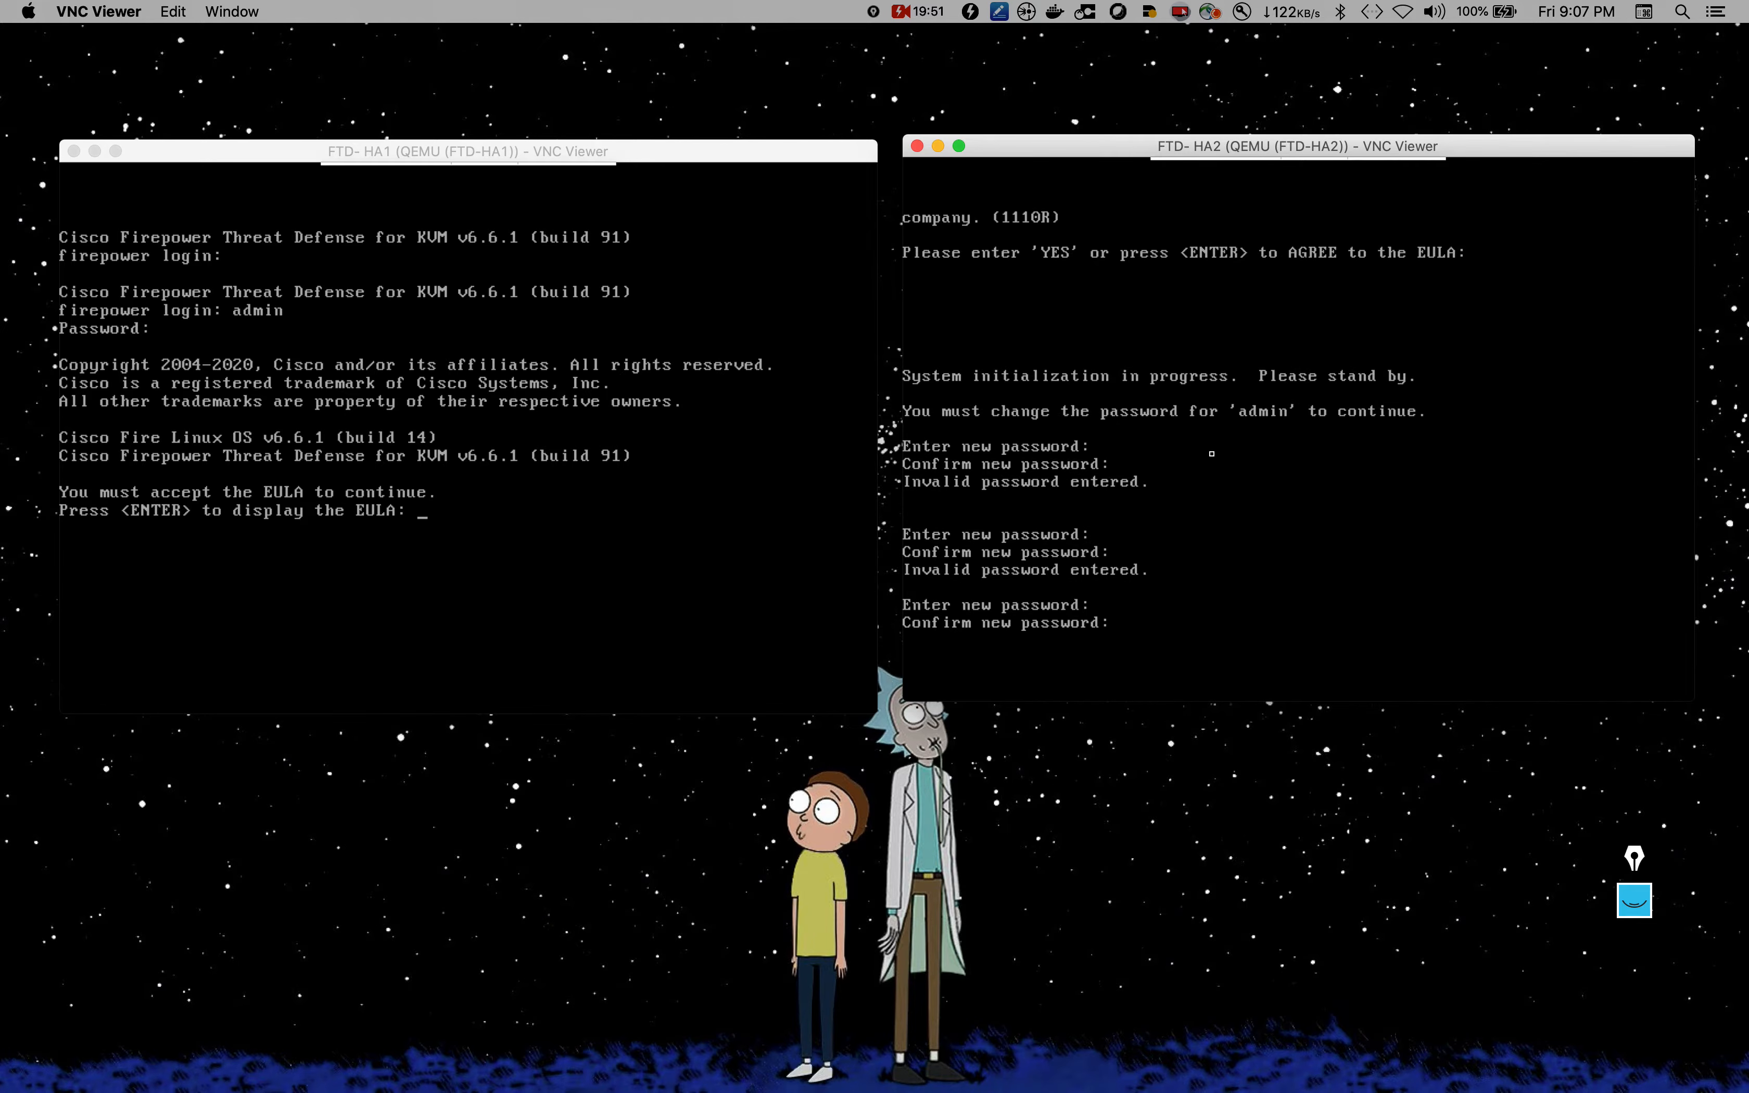
Step: Log back into FTD-HA2 as admin and enter a new admin password
key("Return")
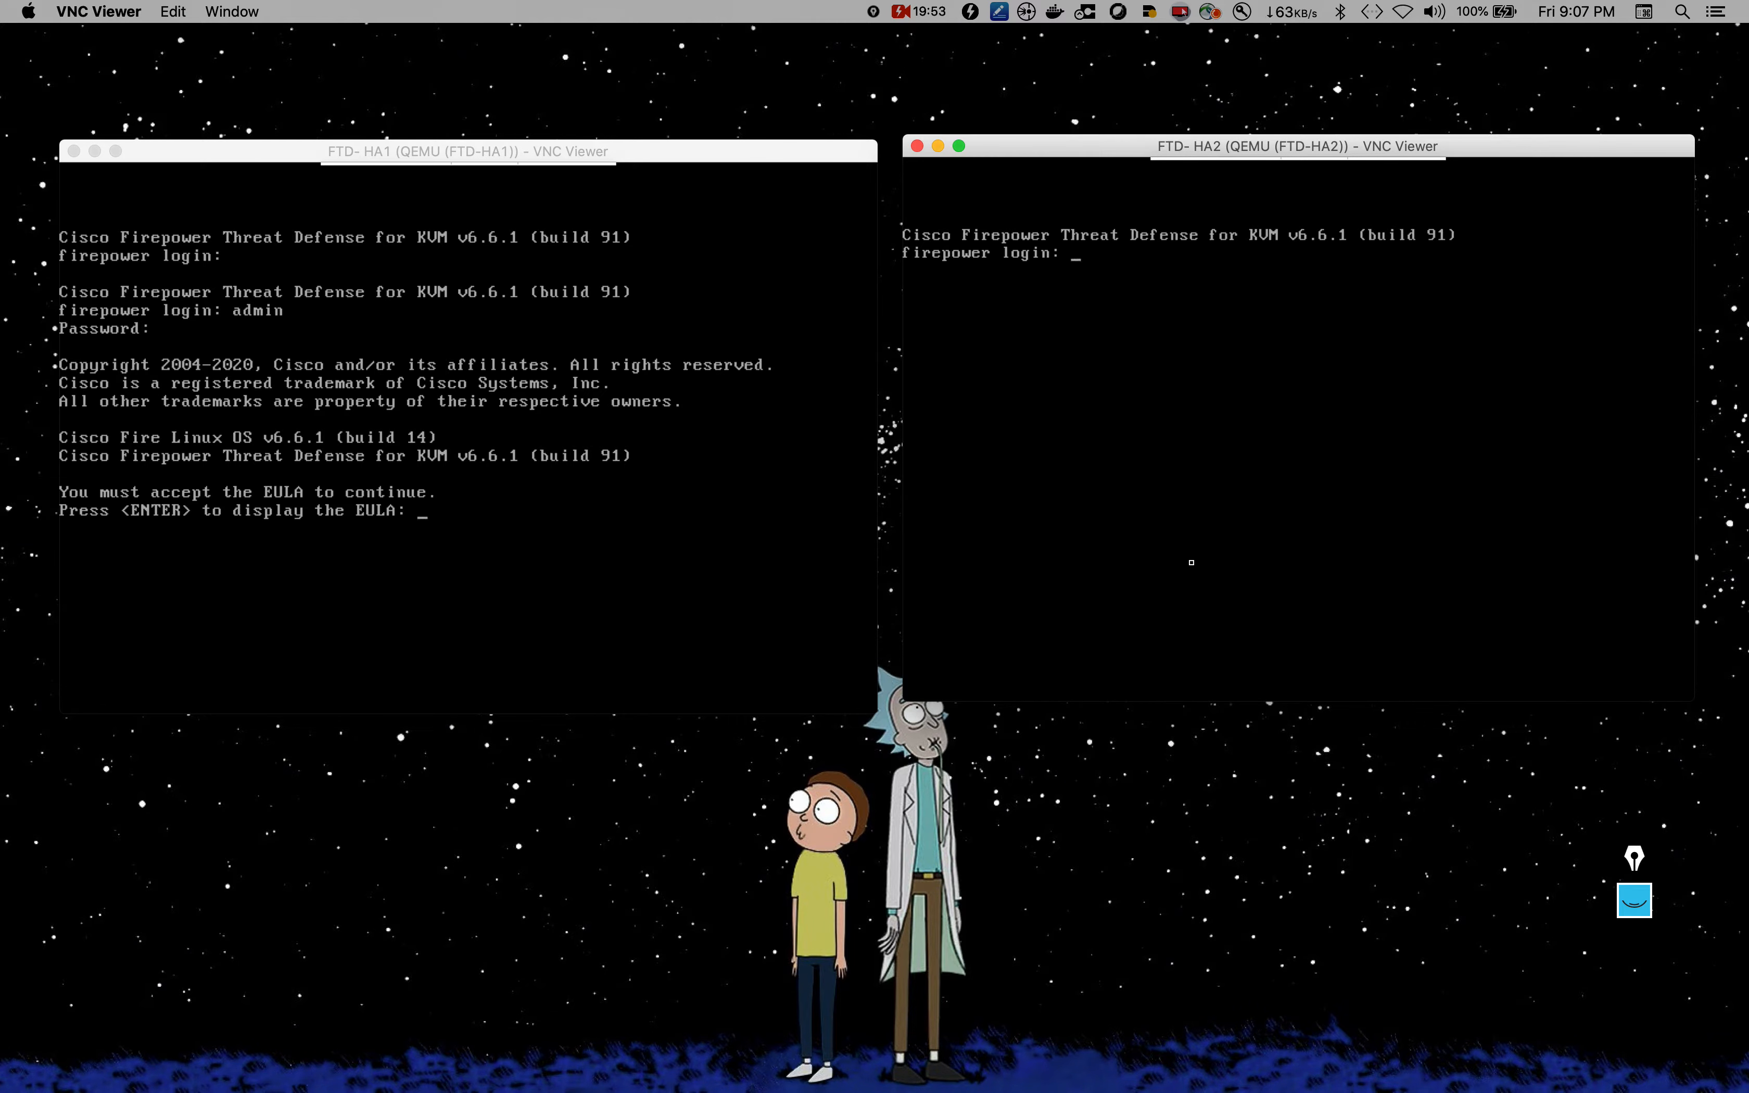
type("admin")
key("Return")
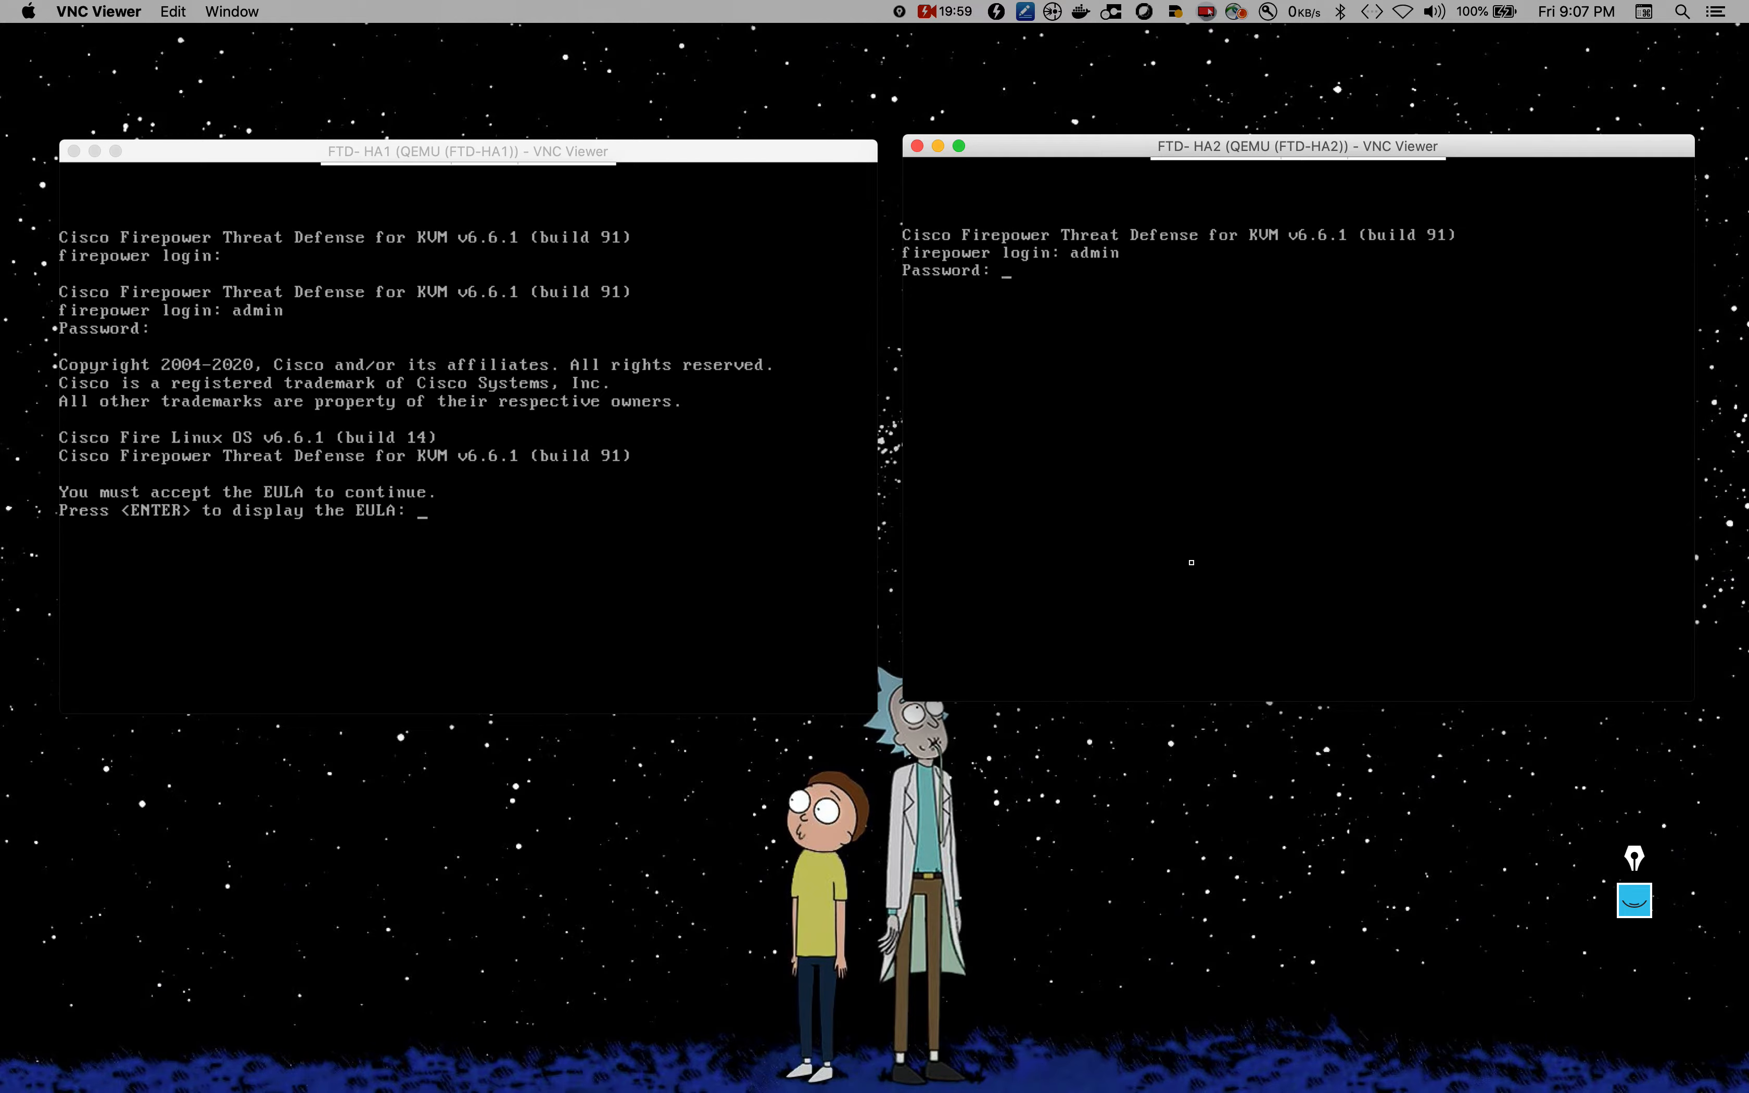
key("Return")
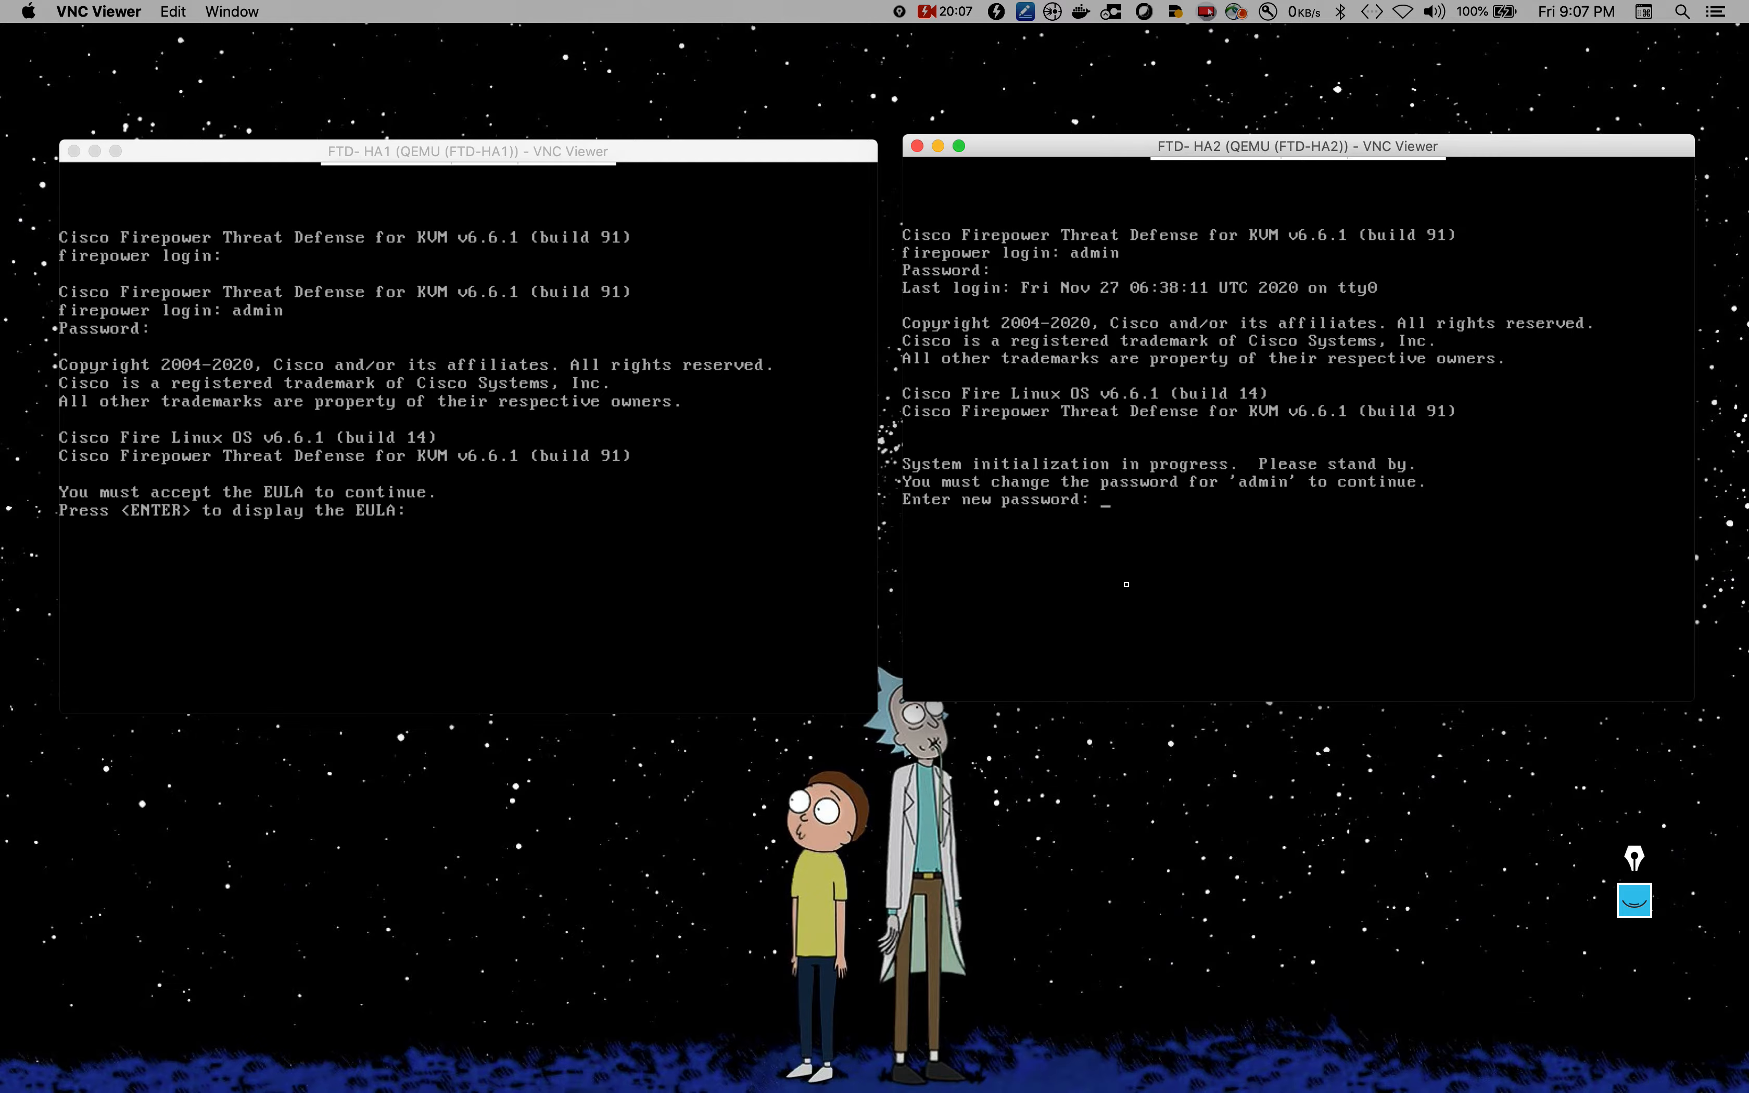
key("Return")
Step: Display the FTD-HA1 EULA and page through it to the end
left_click(701, 579)
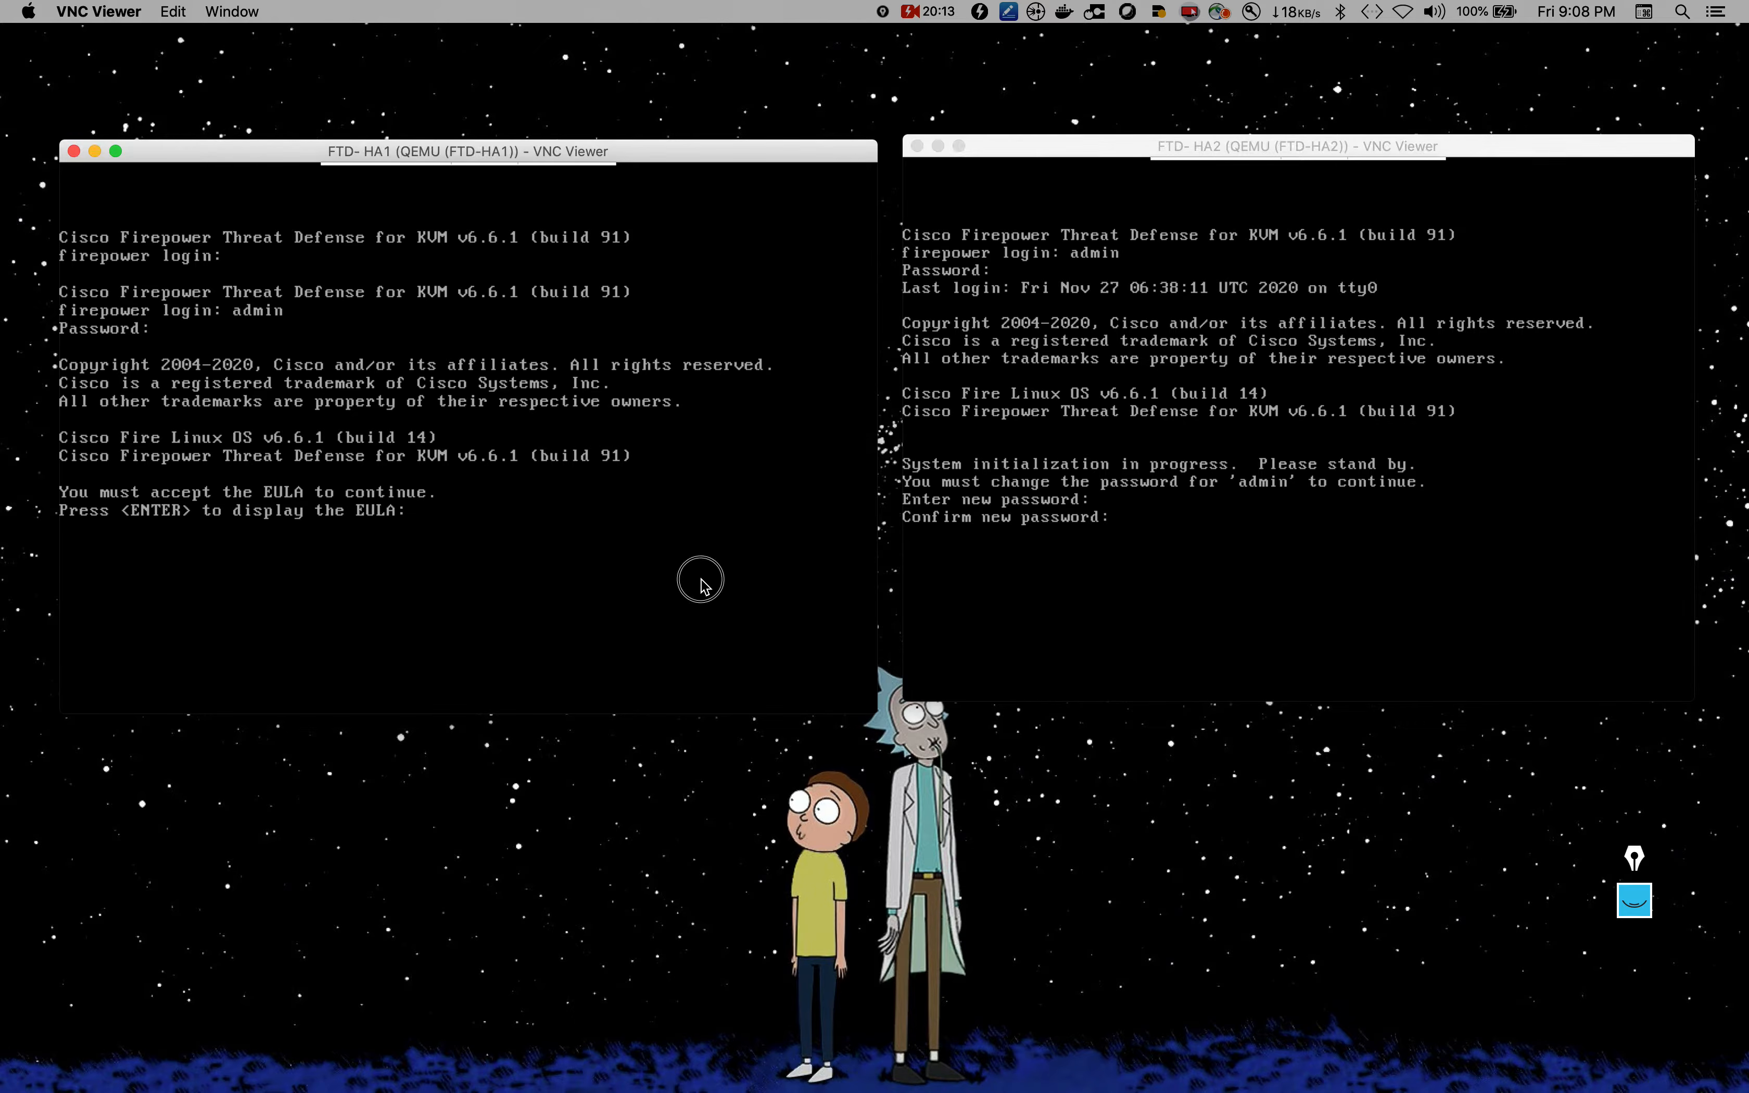
key("Return")
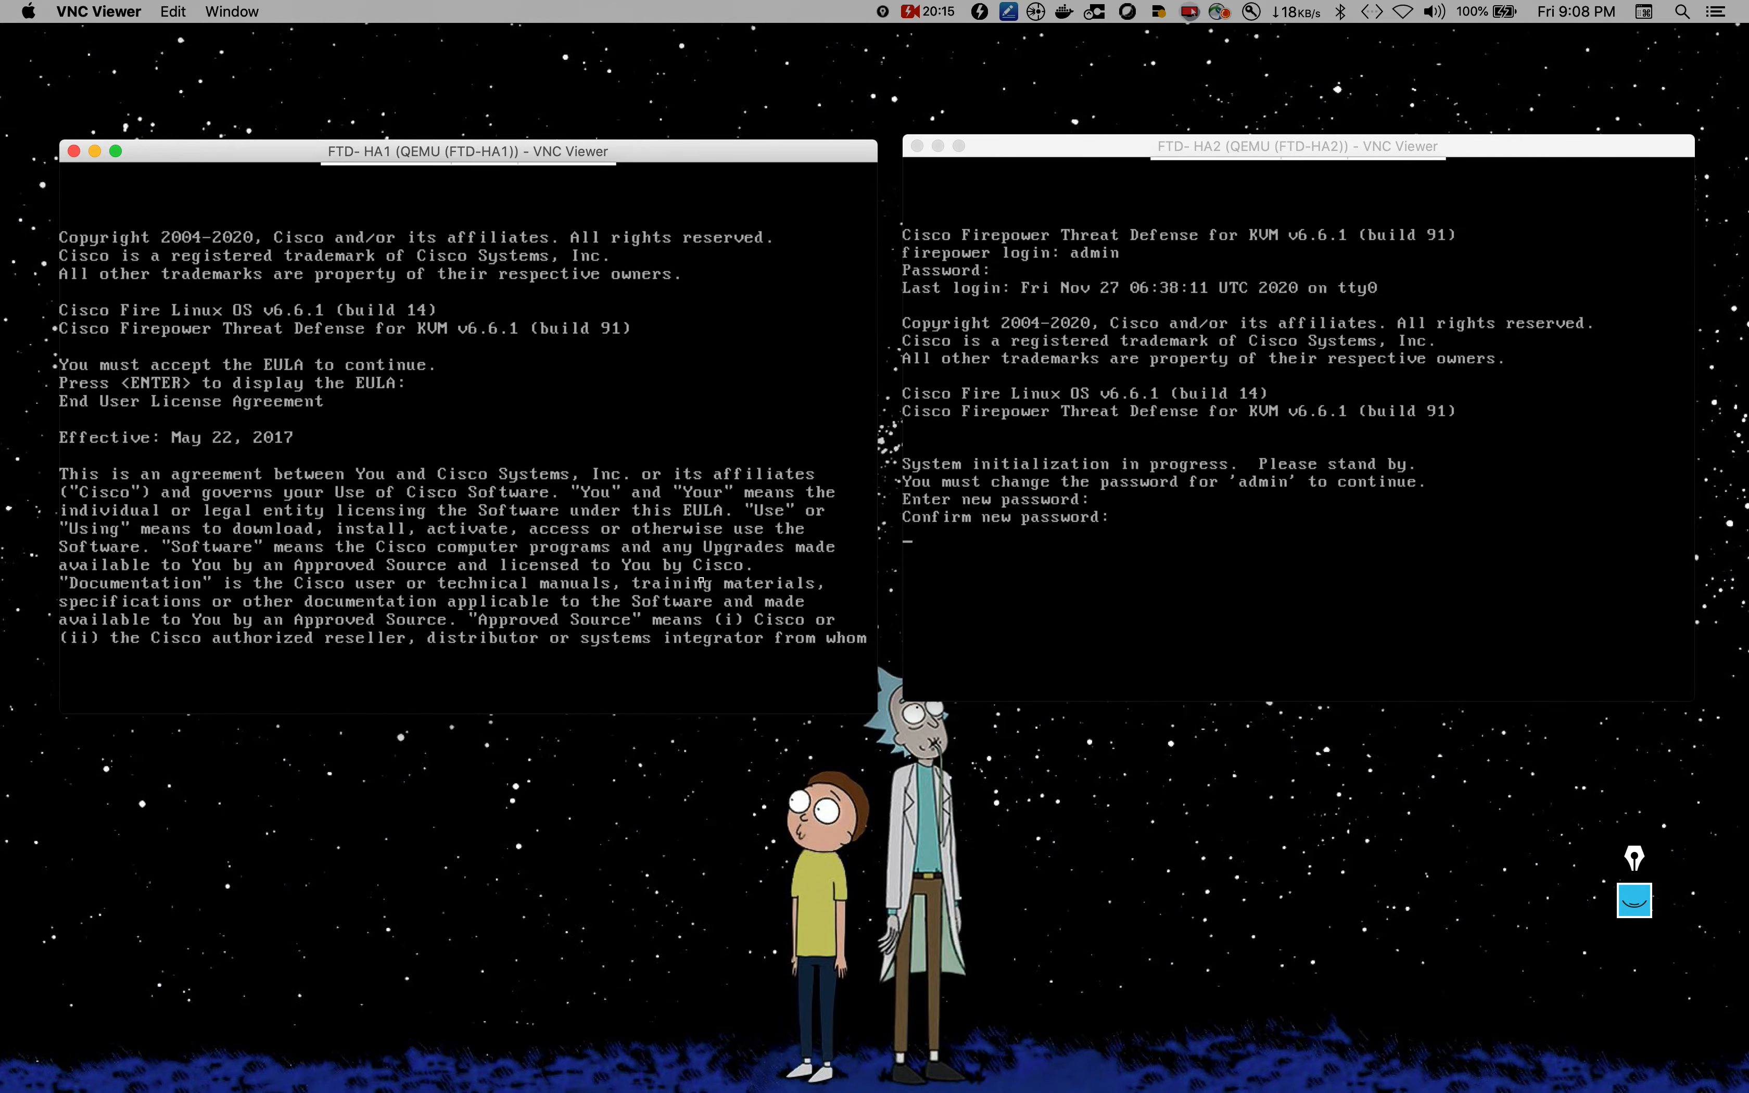
key("Return")
key("Return")
key("Return")
key("Return")
key("Return")
key("Return")
key("Return")
key("Return")
key("Return")
key("Return")
key("Return")
key("Return")
key("Return")
key("Return")
key("Return")
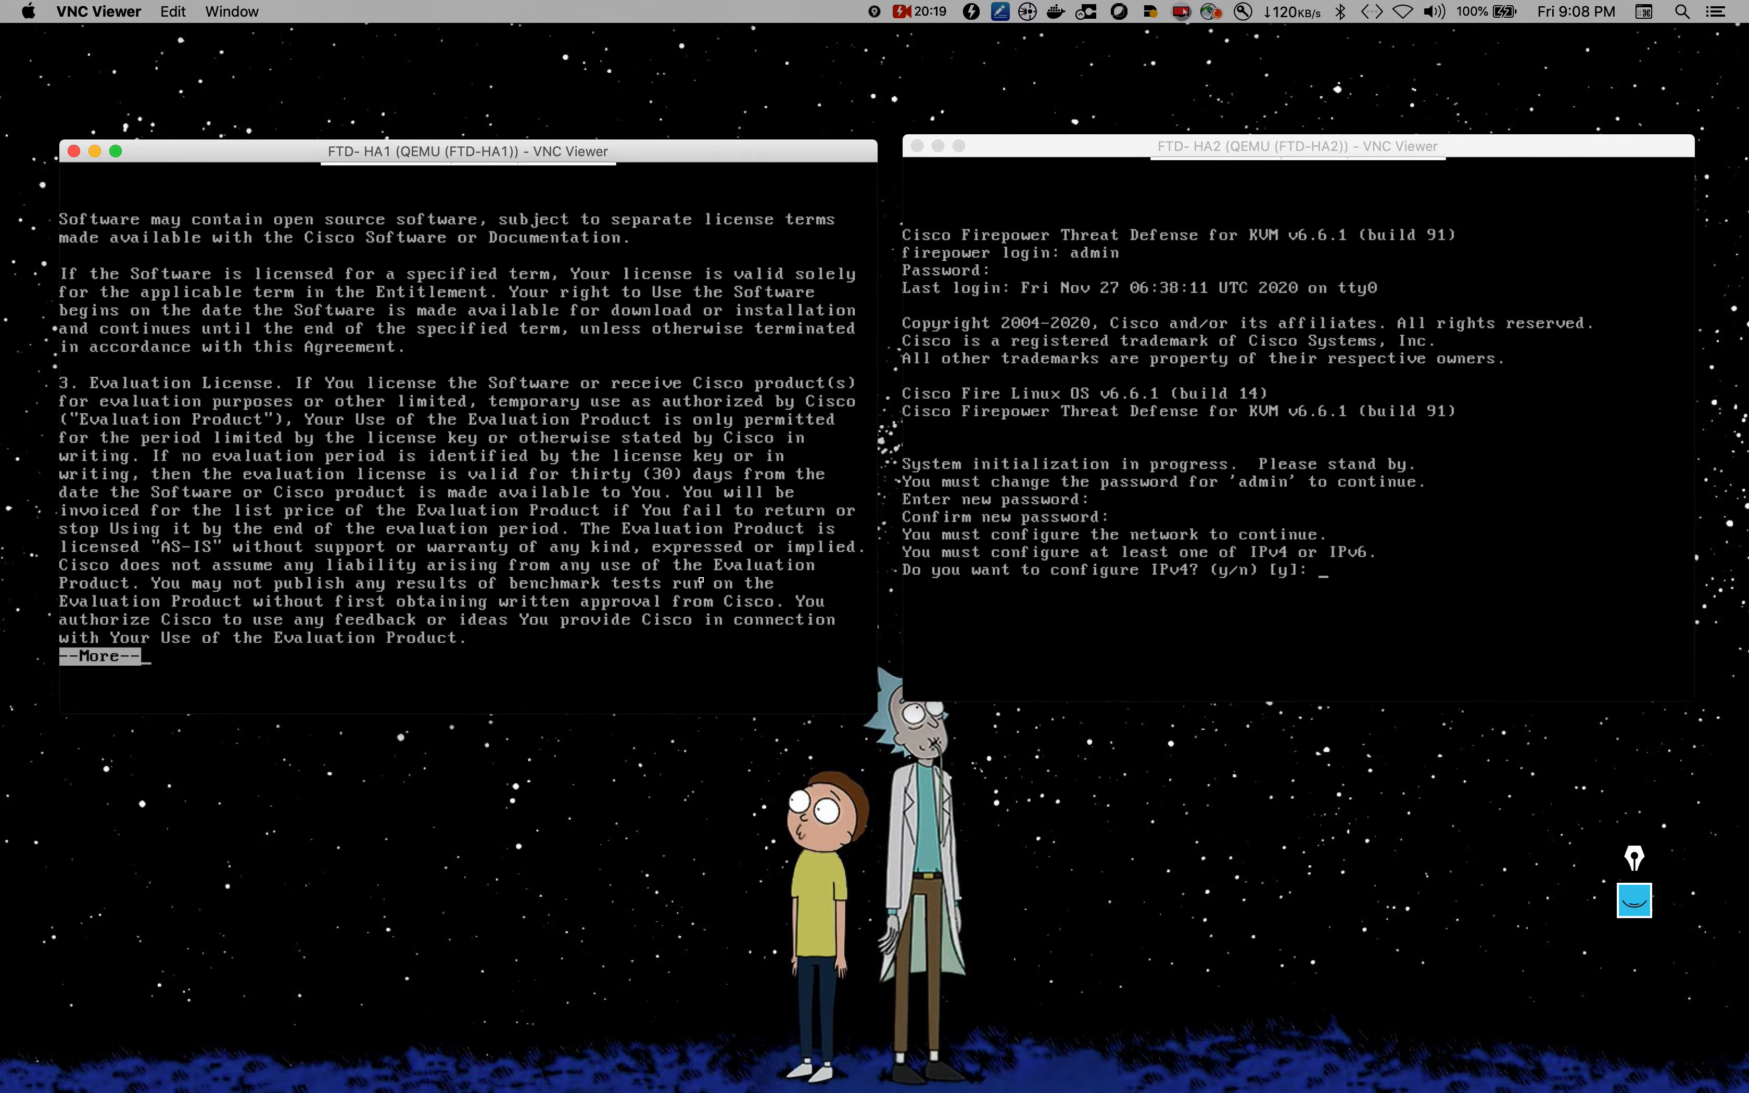
key("Return")
key("Return")
key("Return")
key("Return")
key("Return")
key("Return")
key("Return")
key("Return")
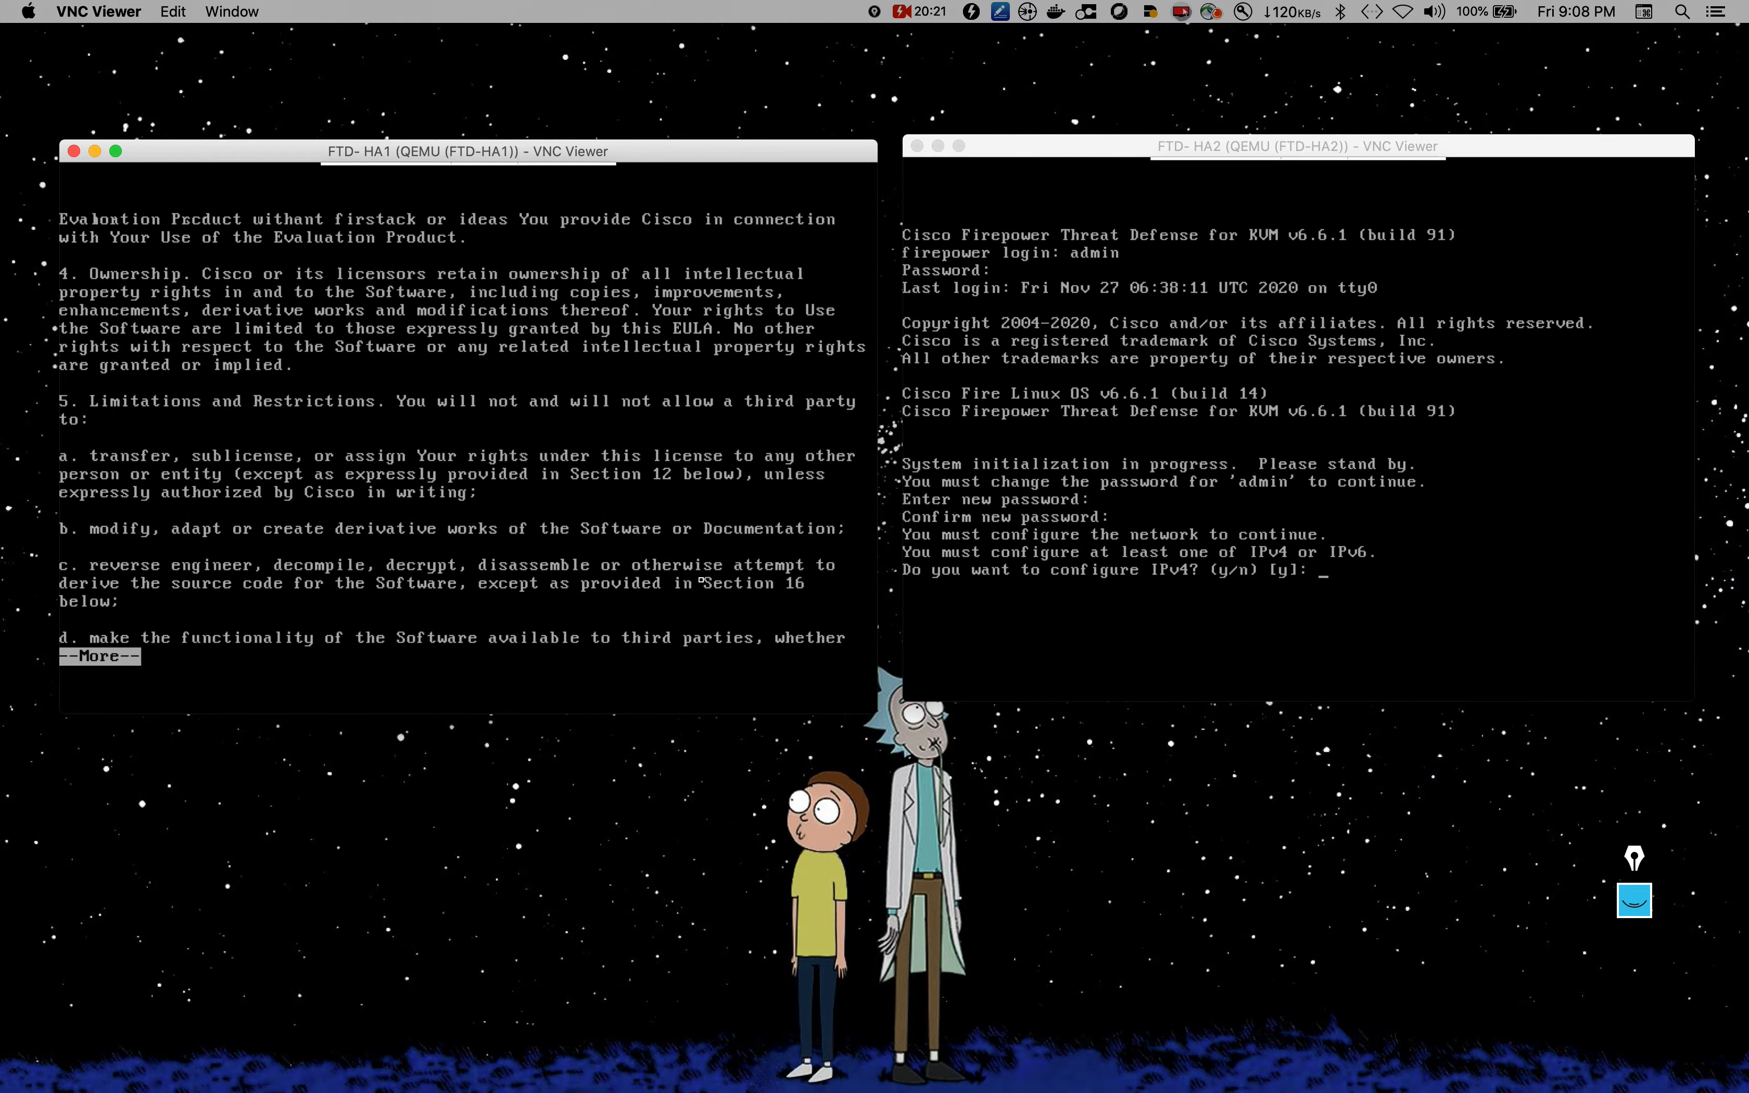
key("Return")
key("Return")
key("Return")
key("Return")
key("Return")
key("Return")
key("Return")
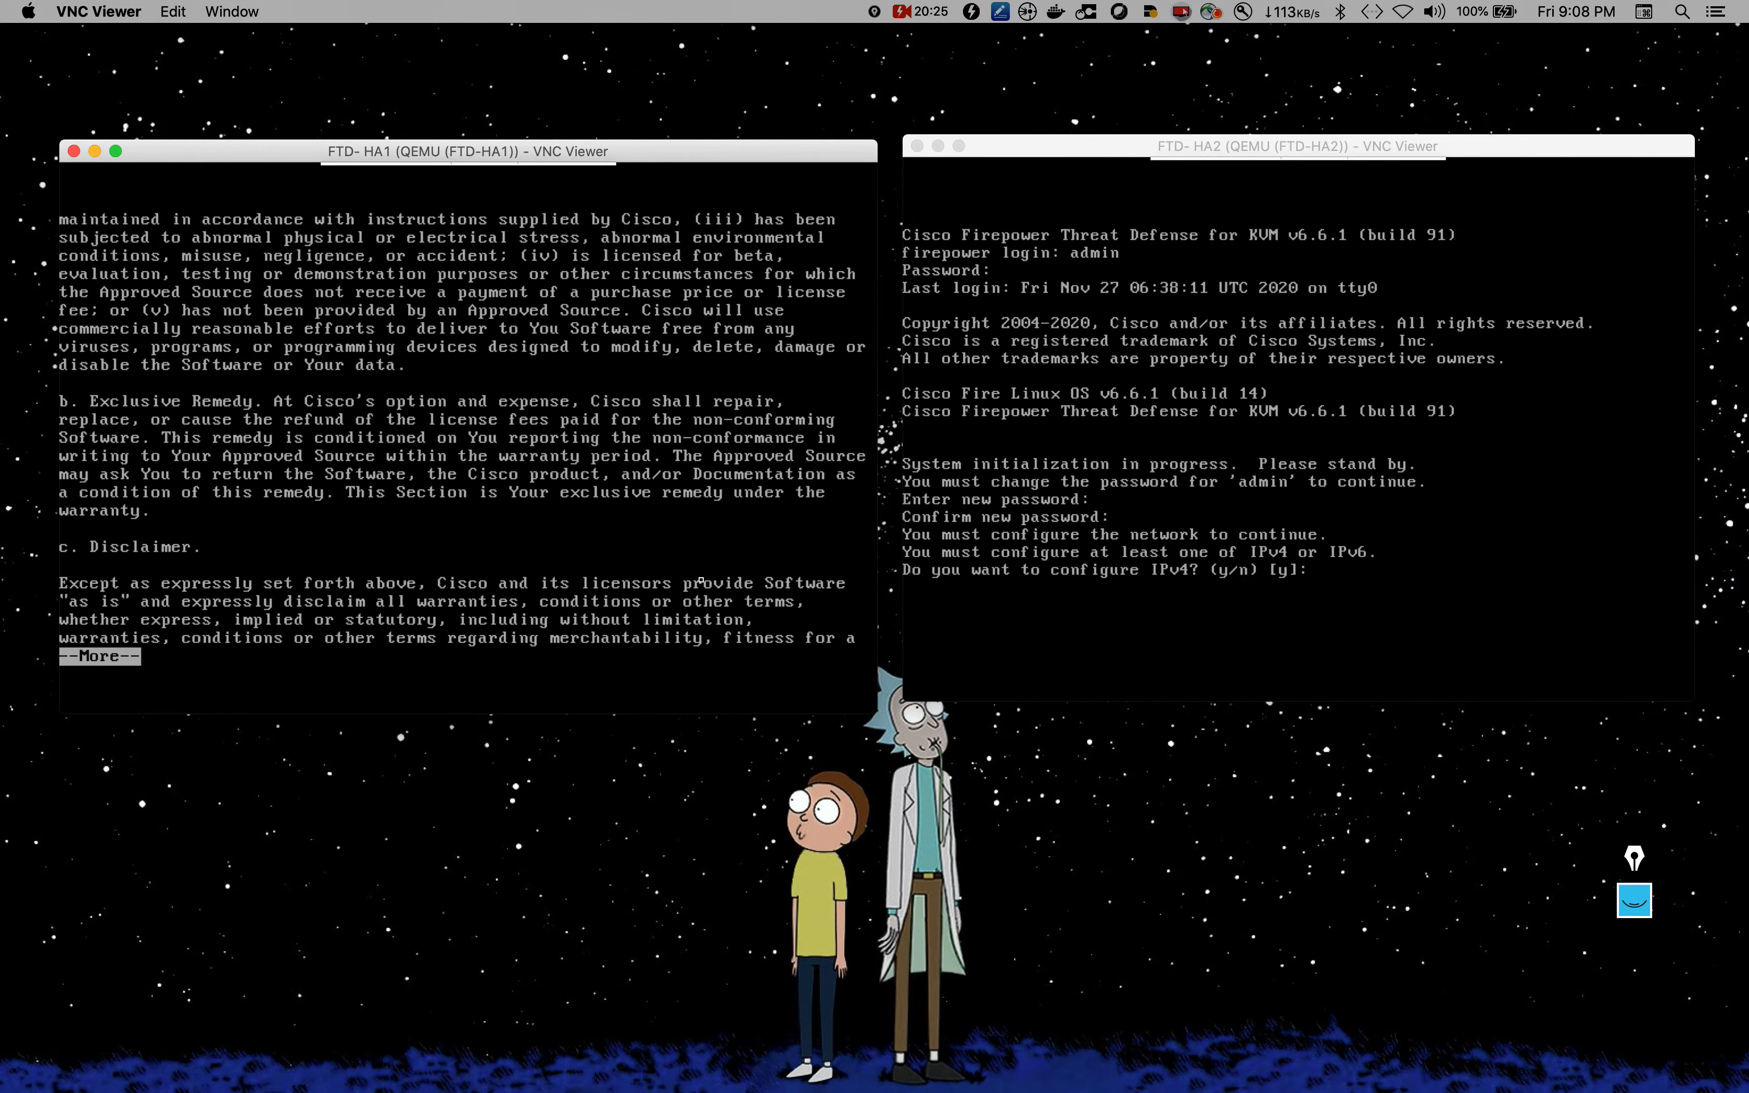
key("Return")
key("Return")
key("Return")
key("Return")
key("Return")
key("Return")
key("Return")
key("Return")
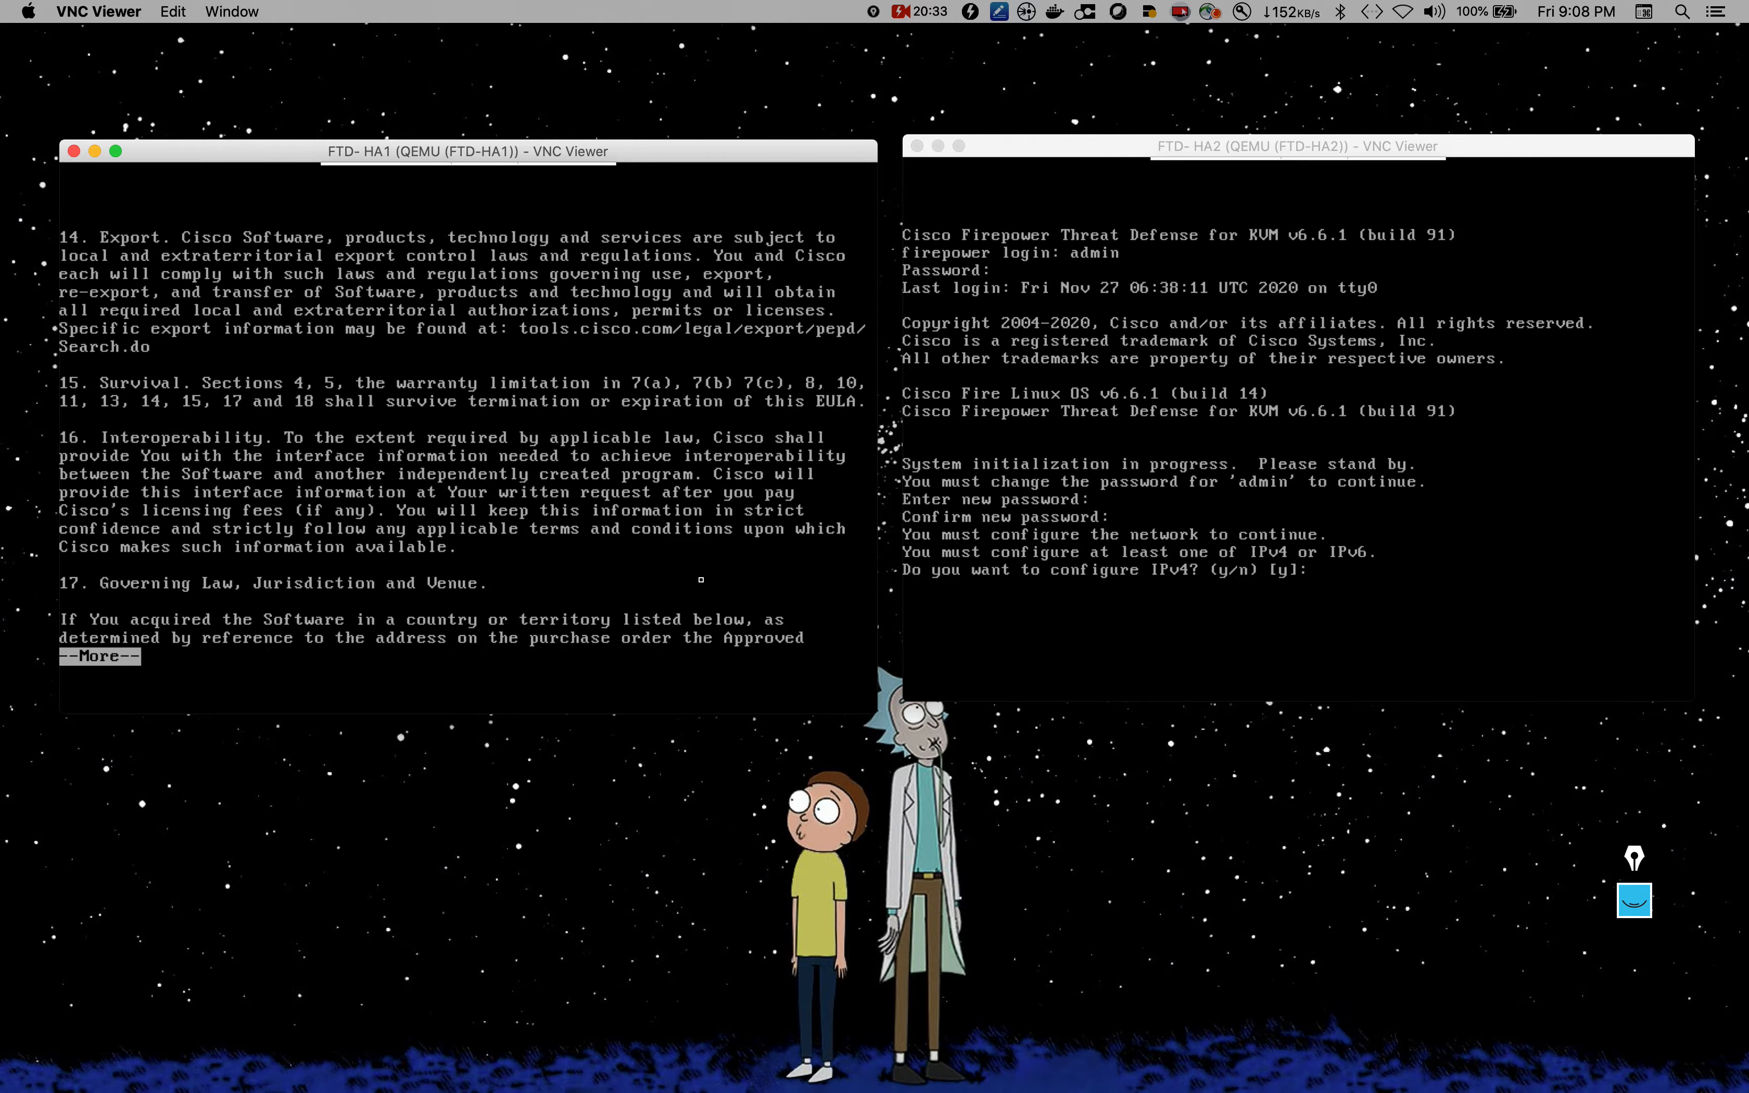
key("Return")
key("Return")
key("Return")
key("Return")
key("Return")
key("Return")
key("Return")
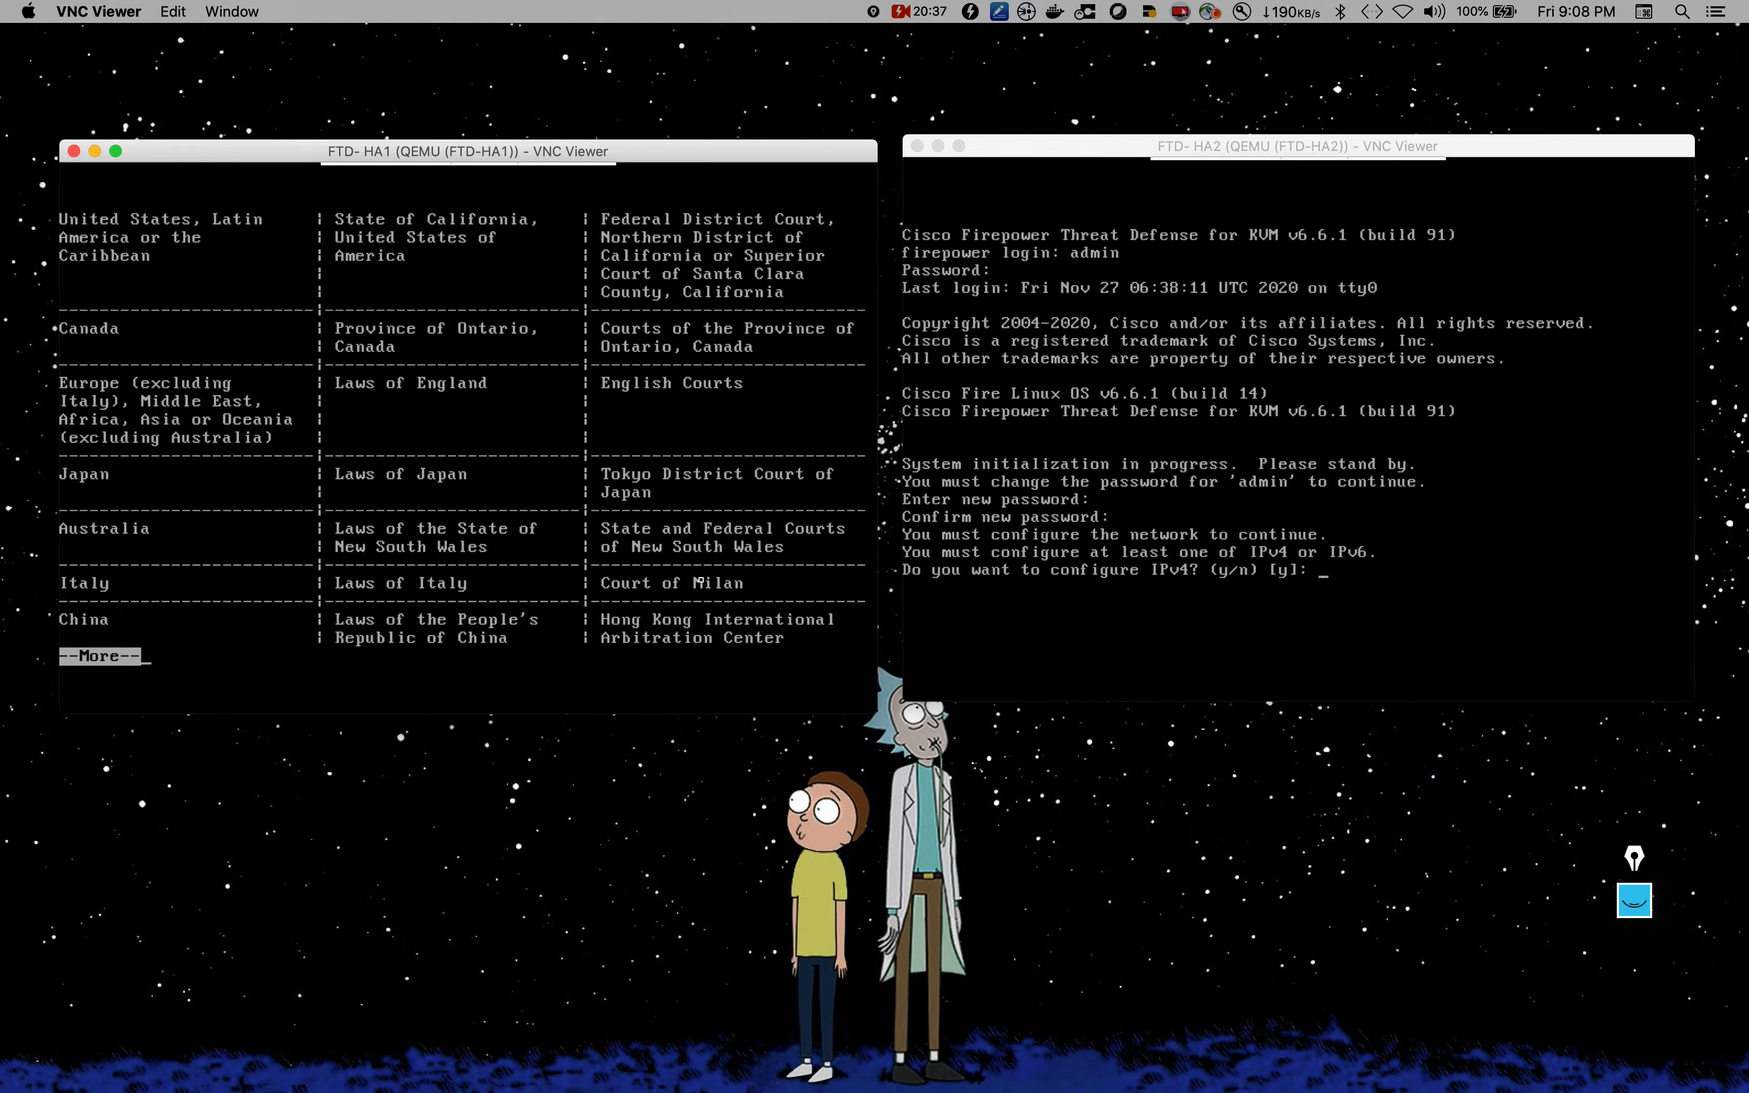
key("Return")
key("Return")
key("Return")
key("Return")
key("Return")
key("Return")
key("Return")
key("Return")
key("Return")
key("Return")
key("Return")
key("Return")
key("Return")
key("Return")
key("Return")
key("Return")
key("Return")
key("Return")
key("Return")
key("Return")
key("Return")
key("Return")
key("Return")
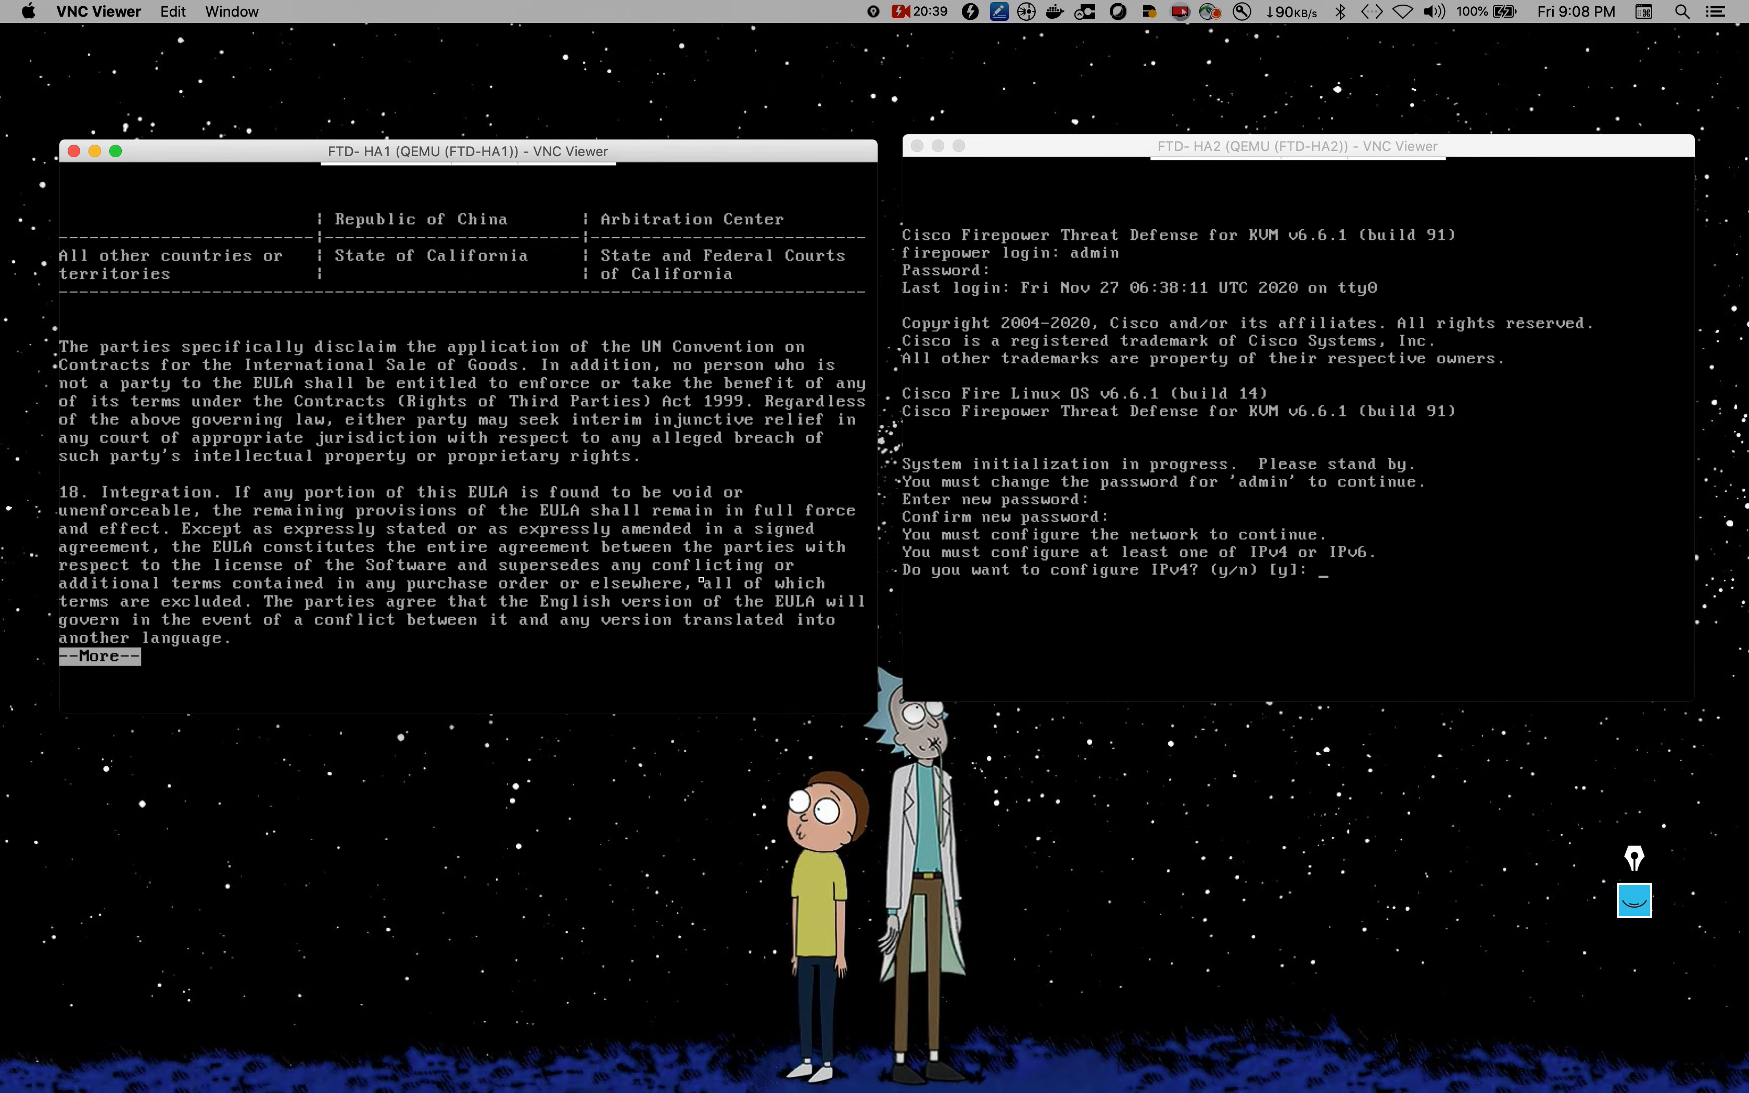
key("Return")
key("Return")
key("Return")
key("Return")
key("Return")
key("Return")
key("Return")
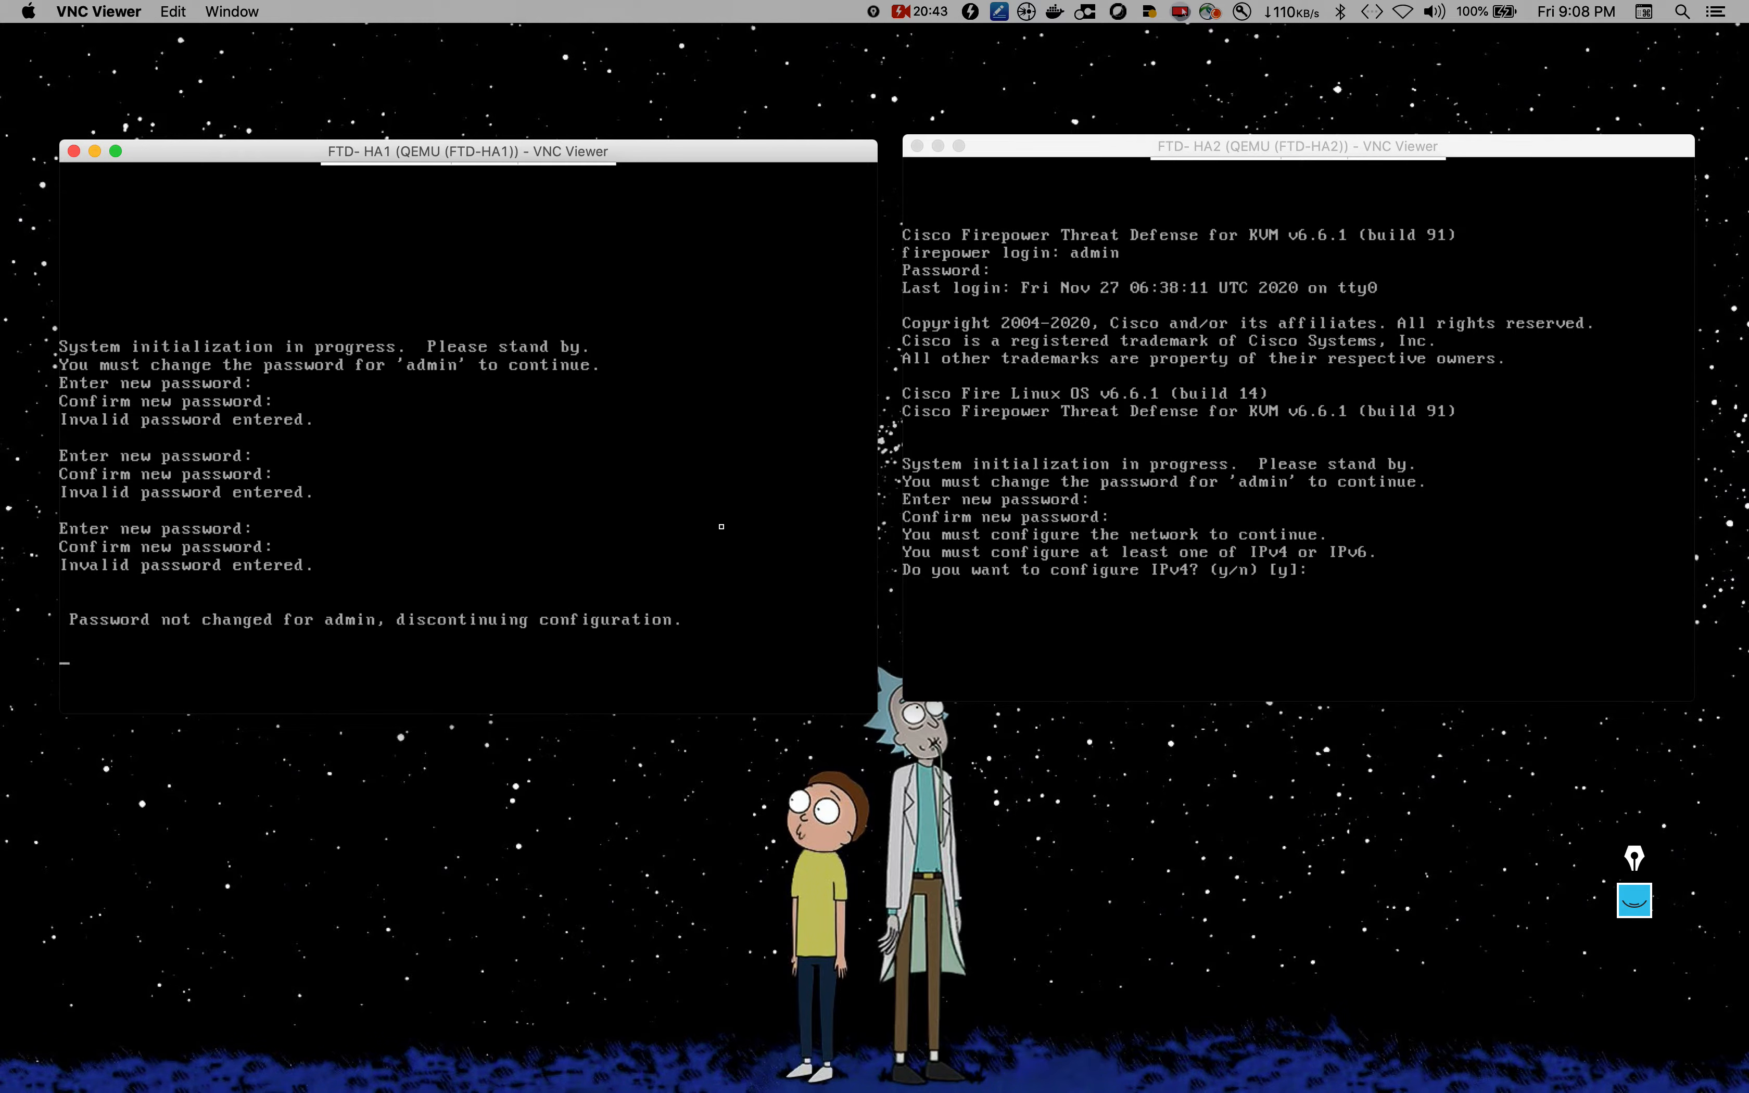
Step: Log into FTD-HA1 as admin and set and confirm a new admin password
type("admin")
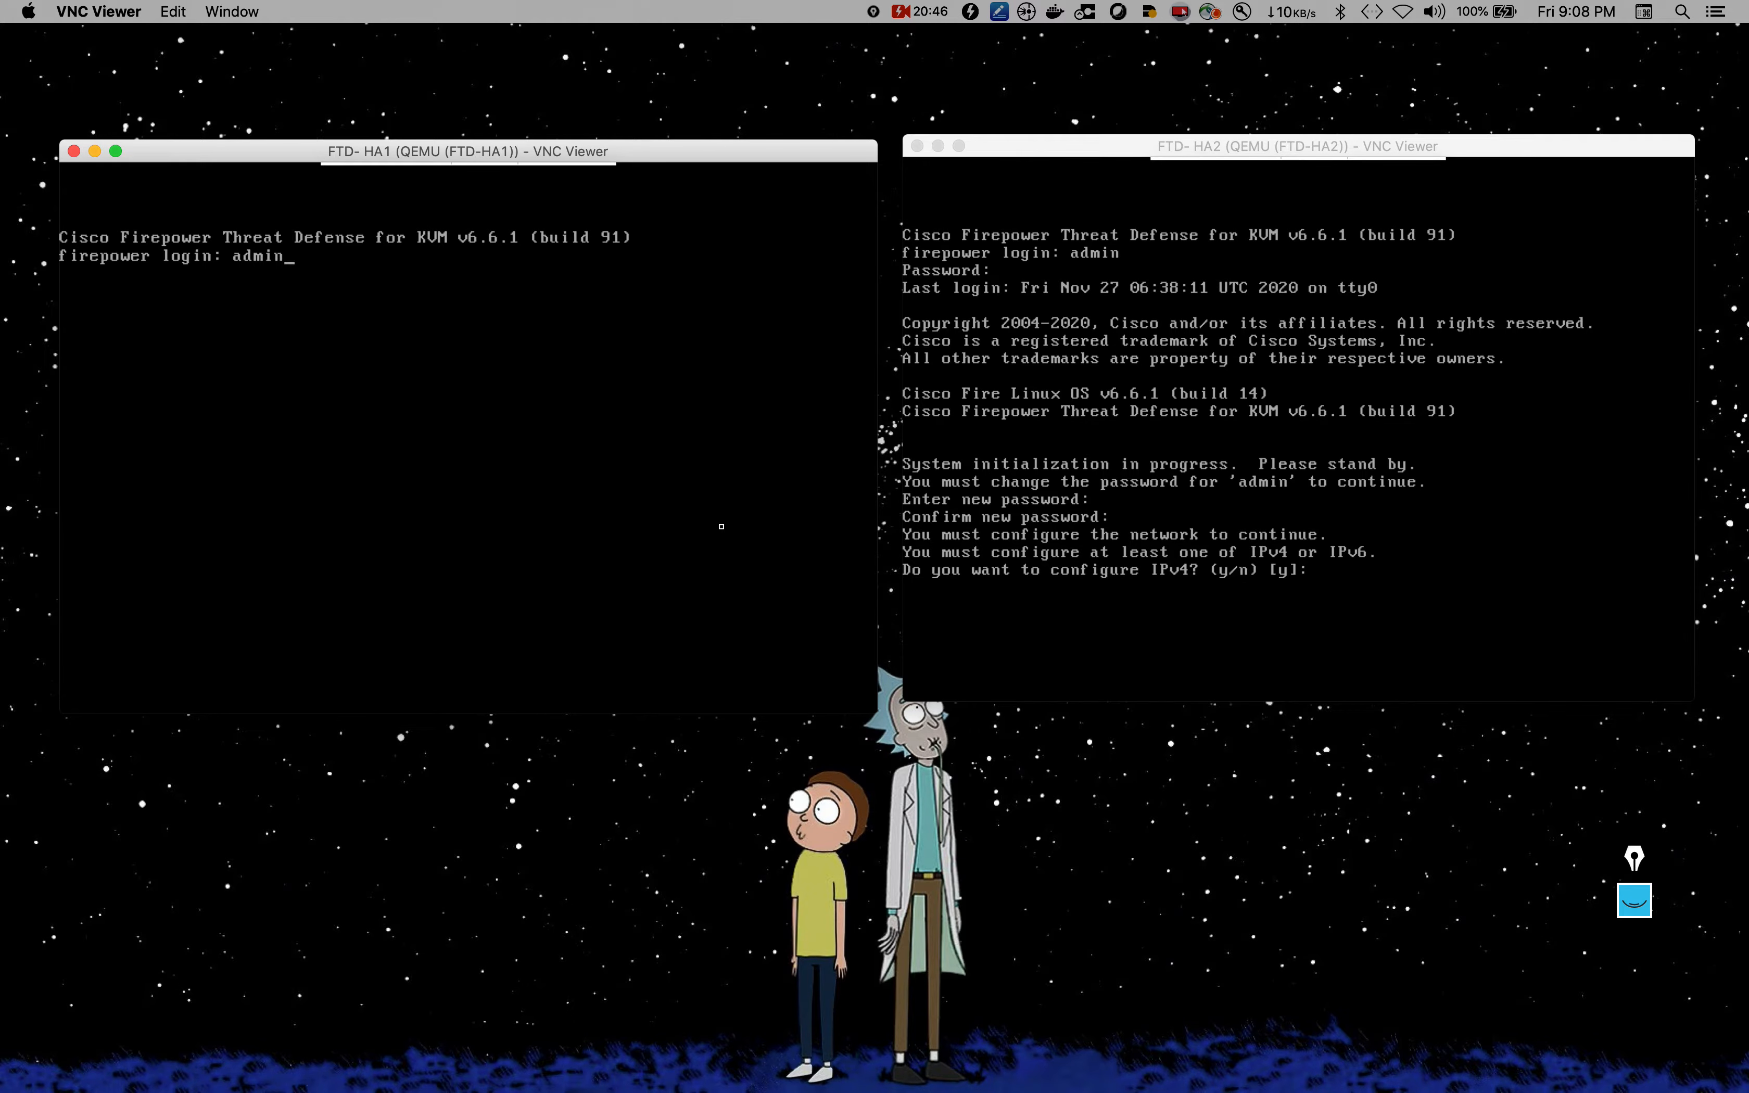
key("Return")
key("Return")
left_click(1206, 490)
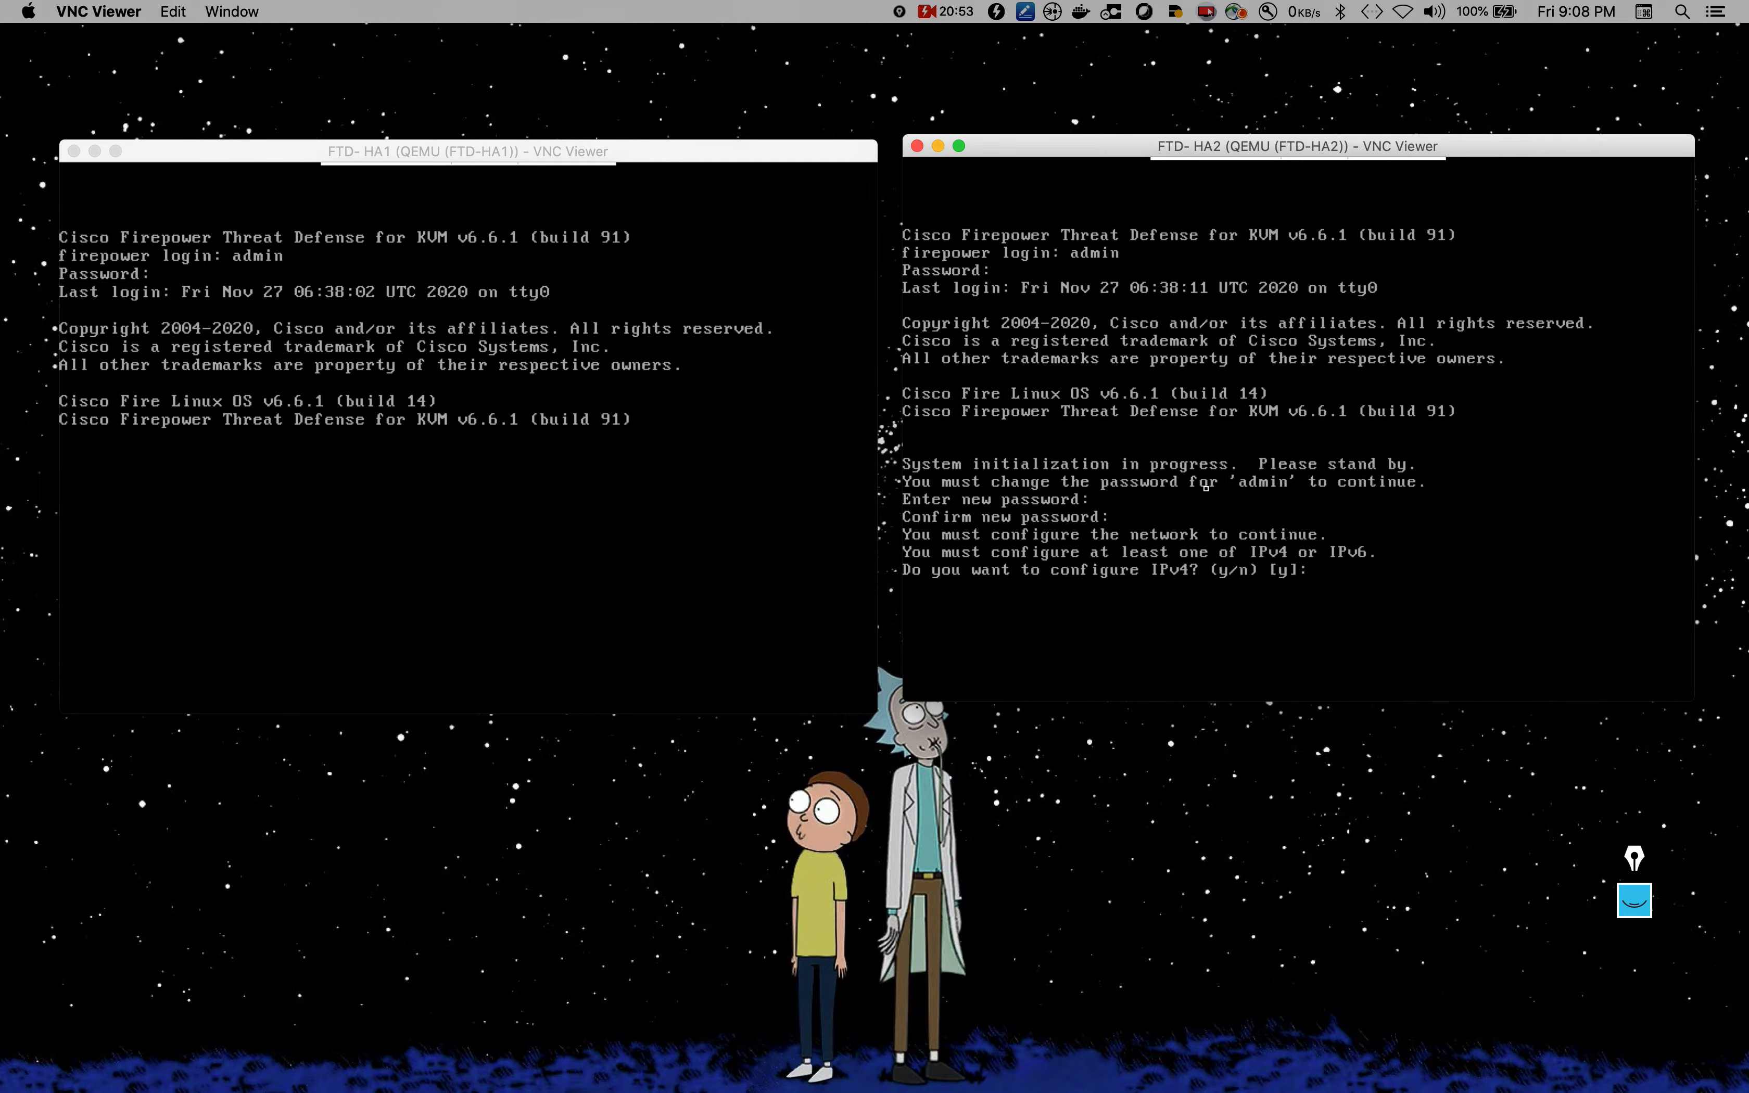
left_click(563, 603)
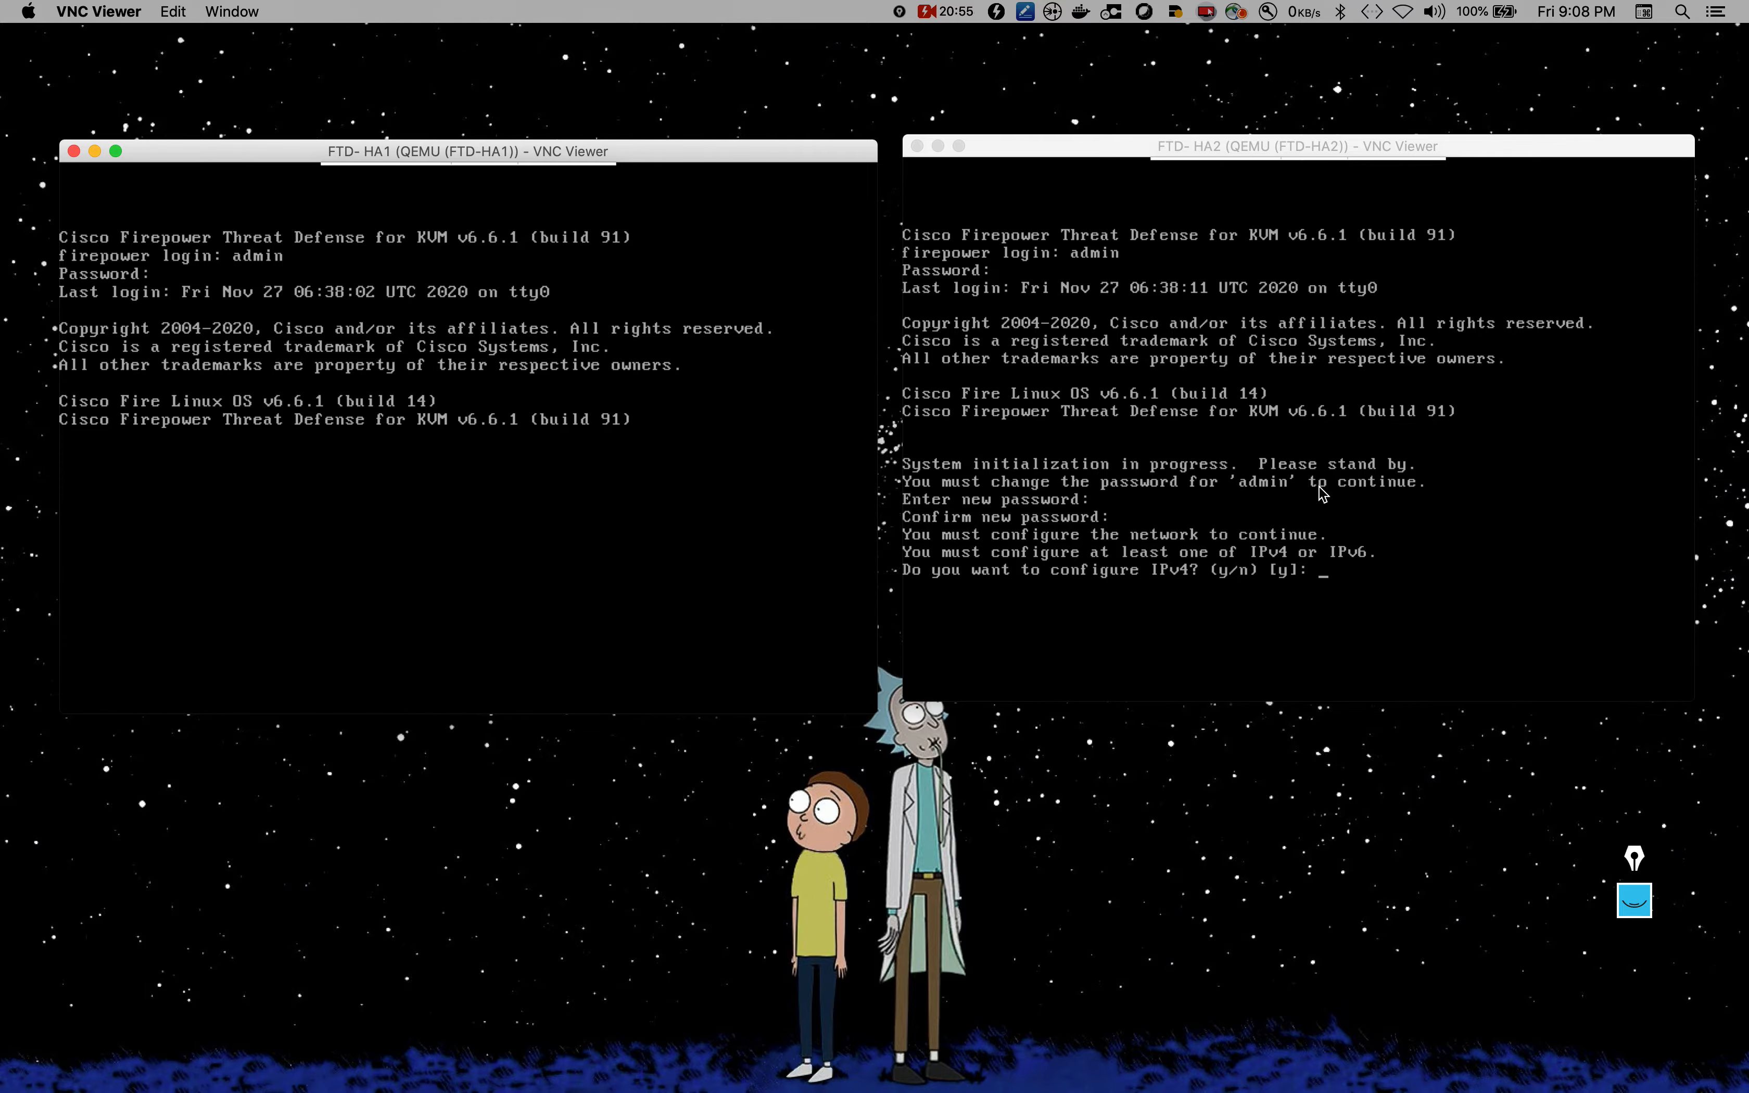
left_click(1383, 486)
left_click(549, 536)
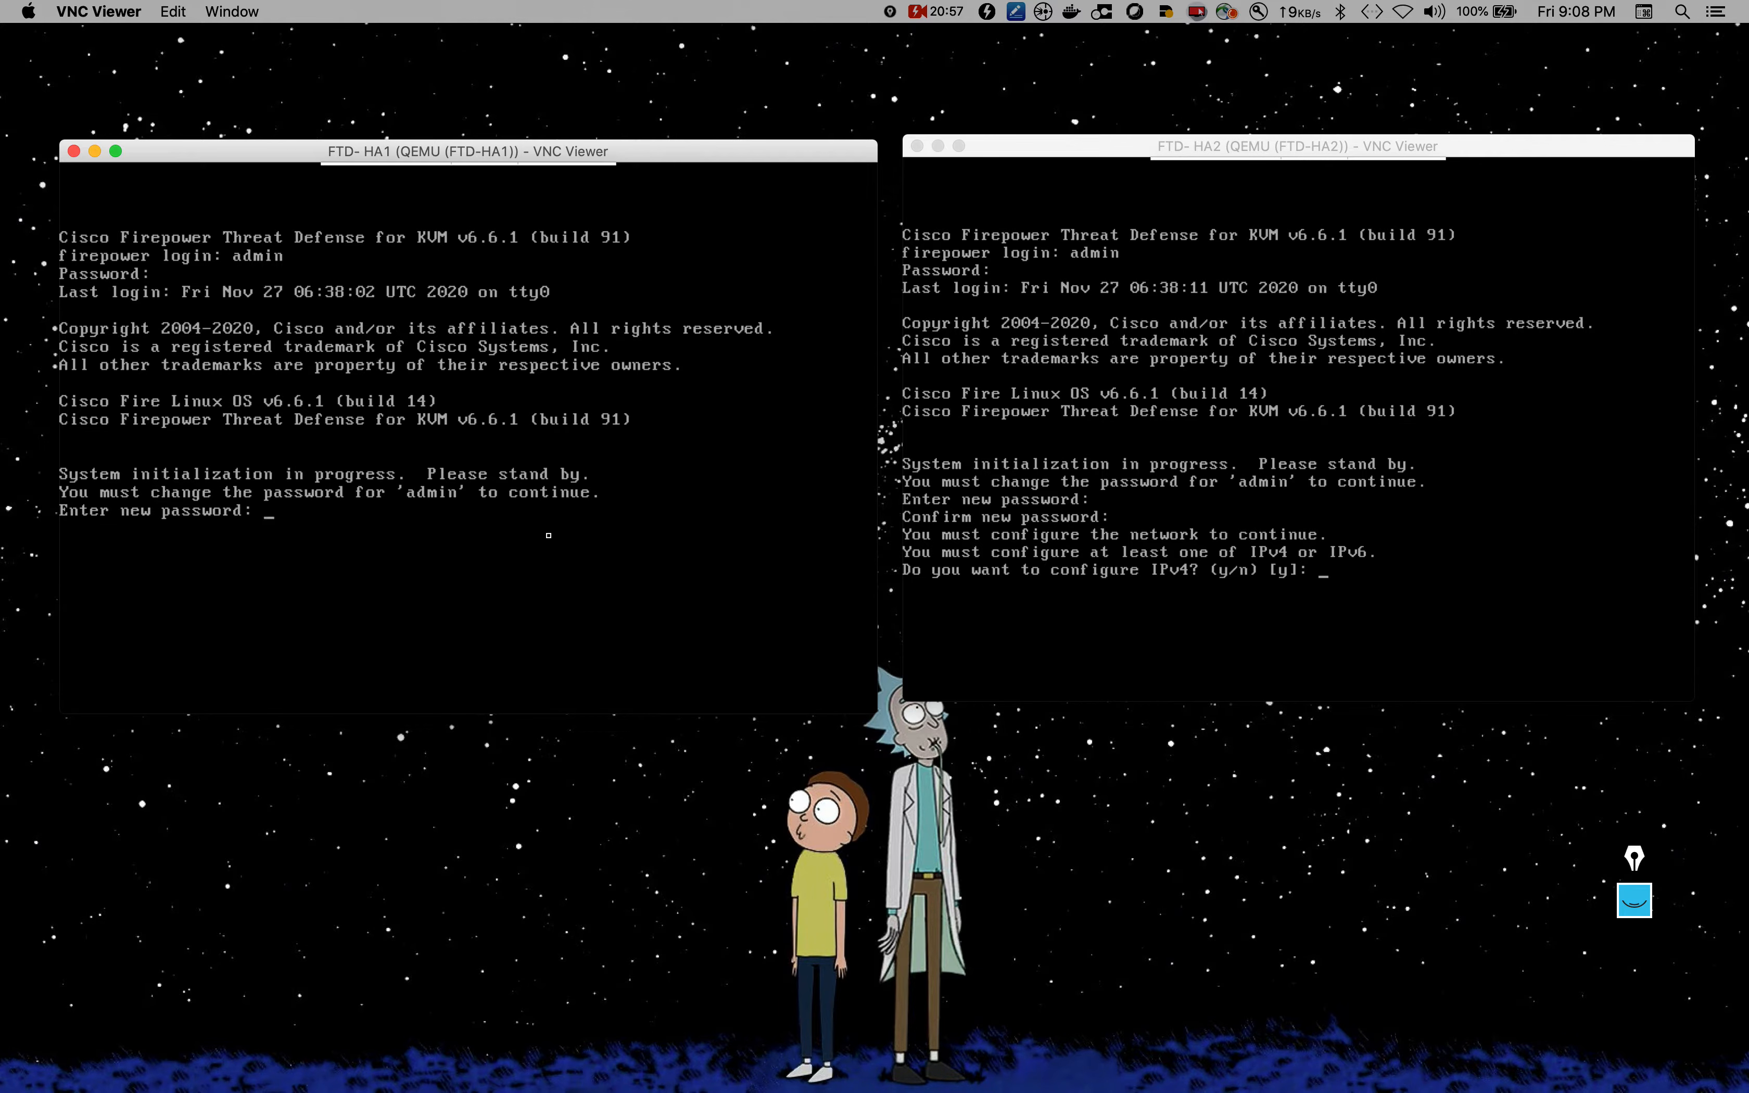
key("Return")
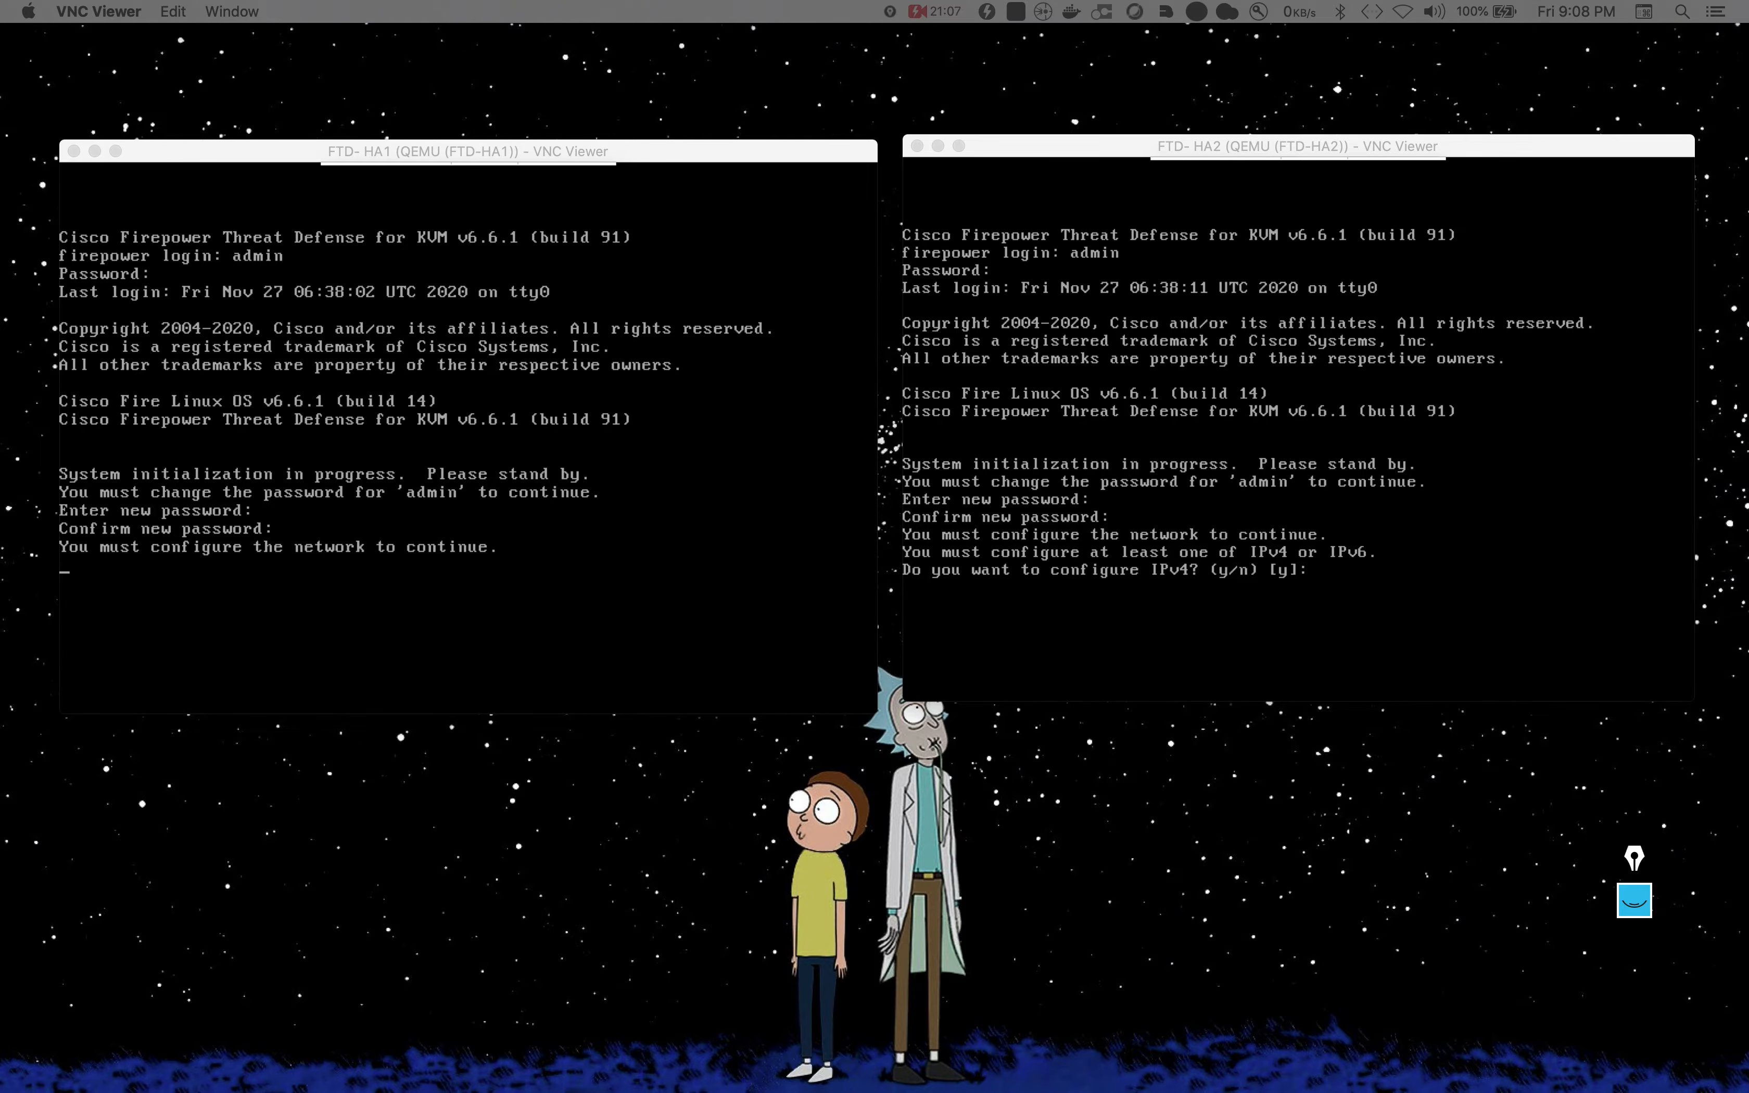
left_click(526, 606)
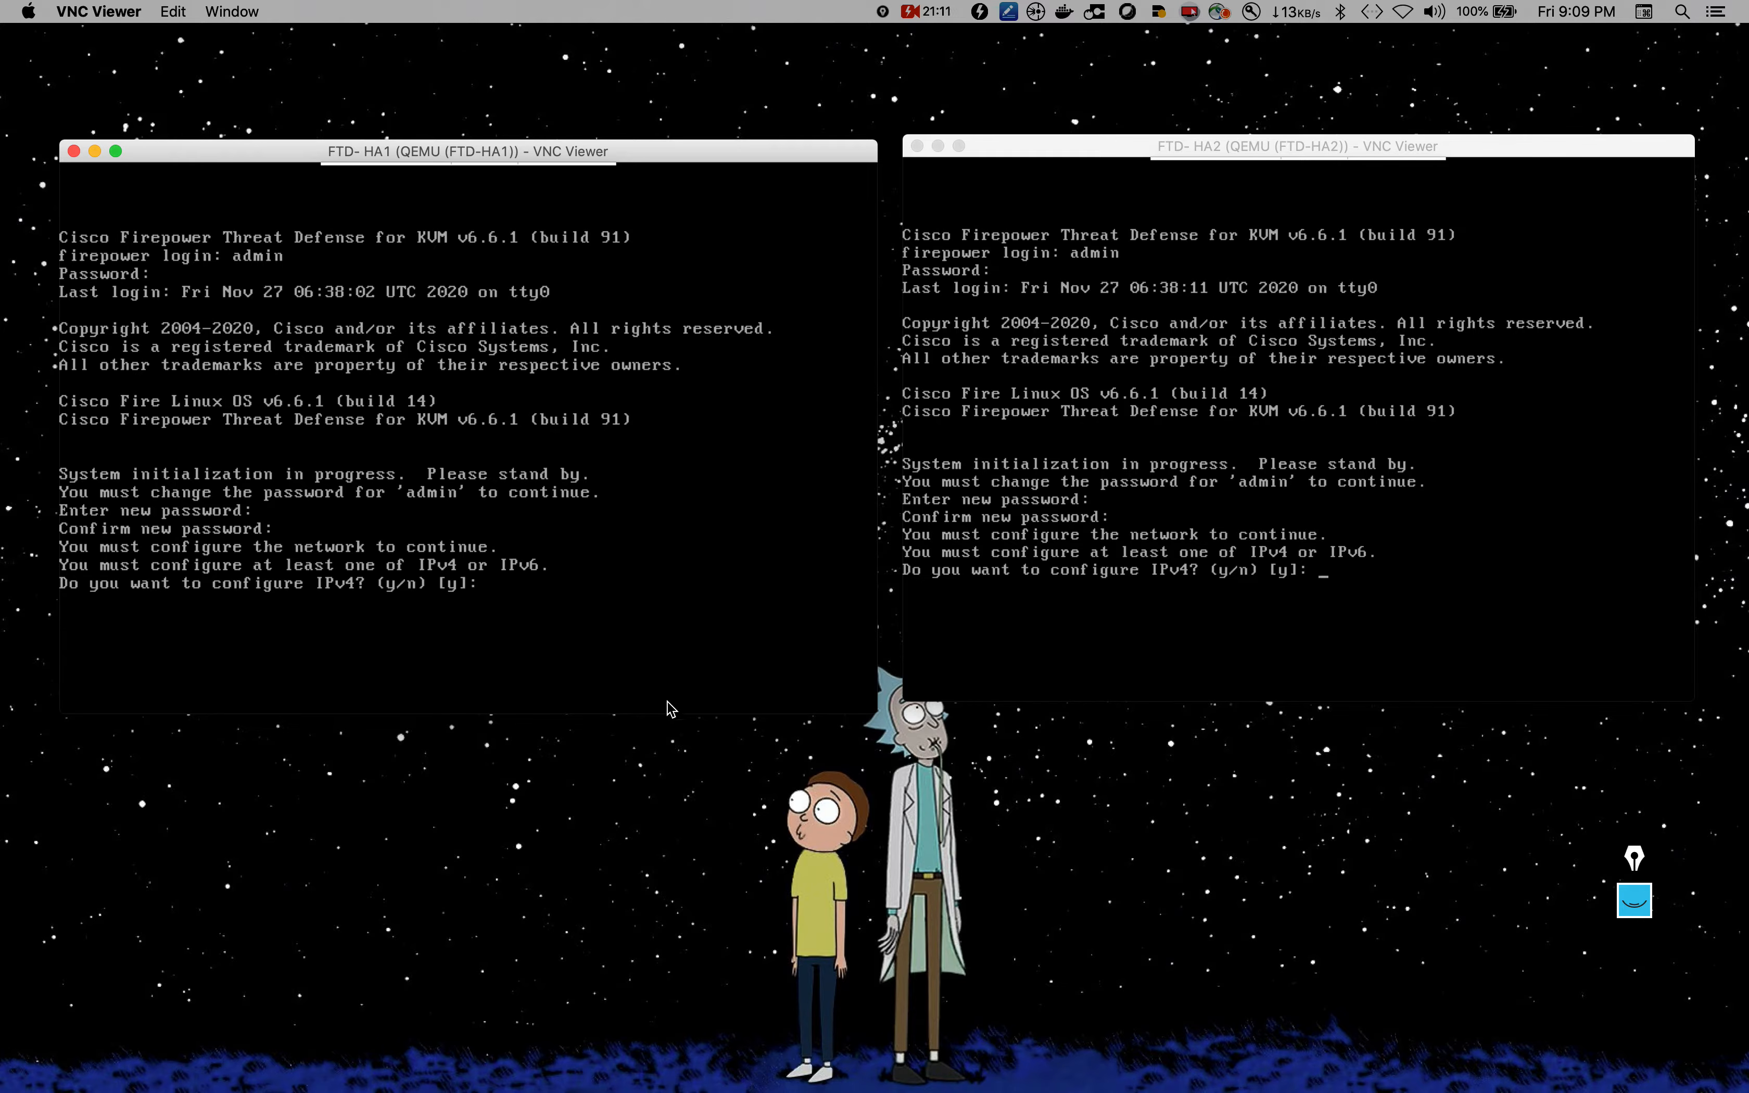
Step: Configure FTD-HA1 IPv4 manually with address 192.168.111.10 and default netmask 255.255.255.0, skipping IPv6
key("Return")
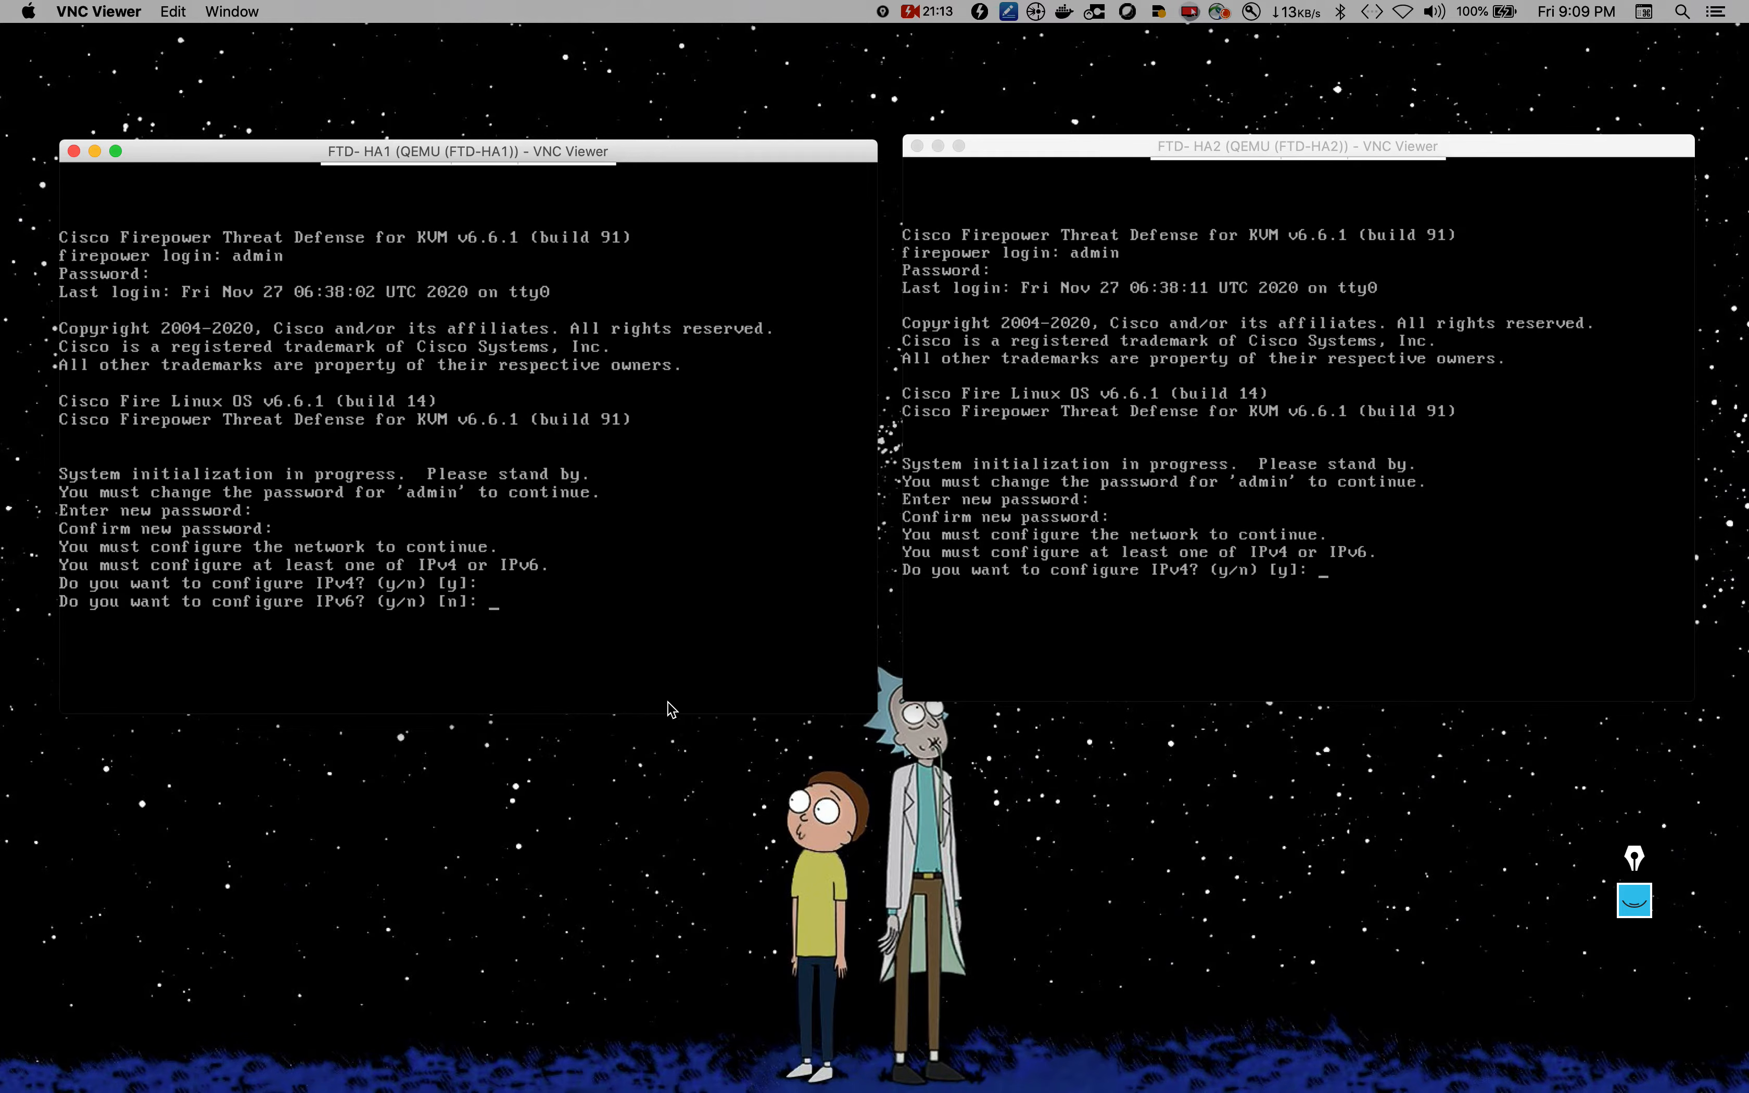
key("Return")
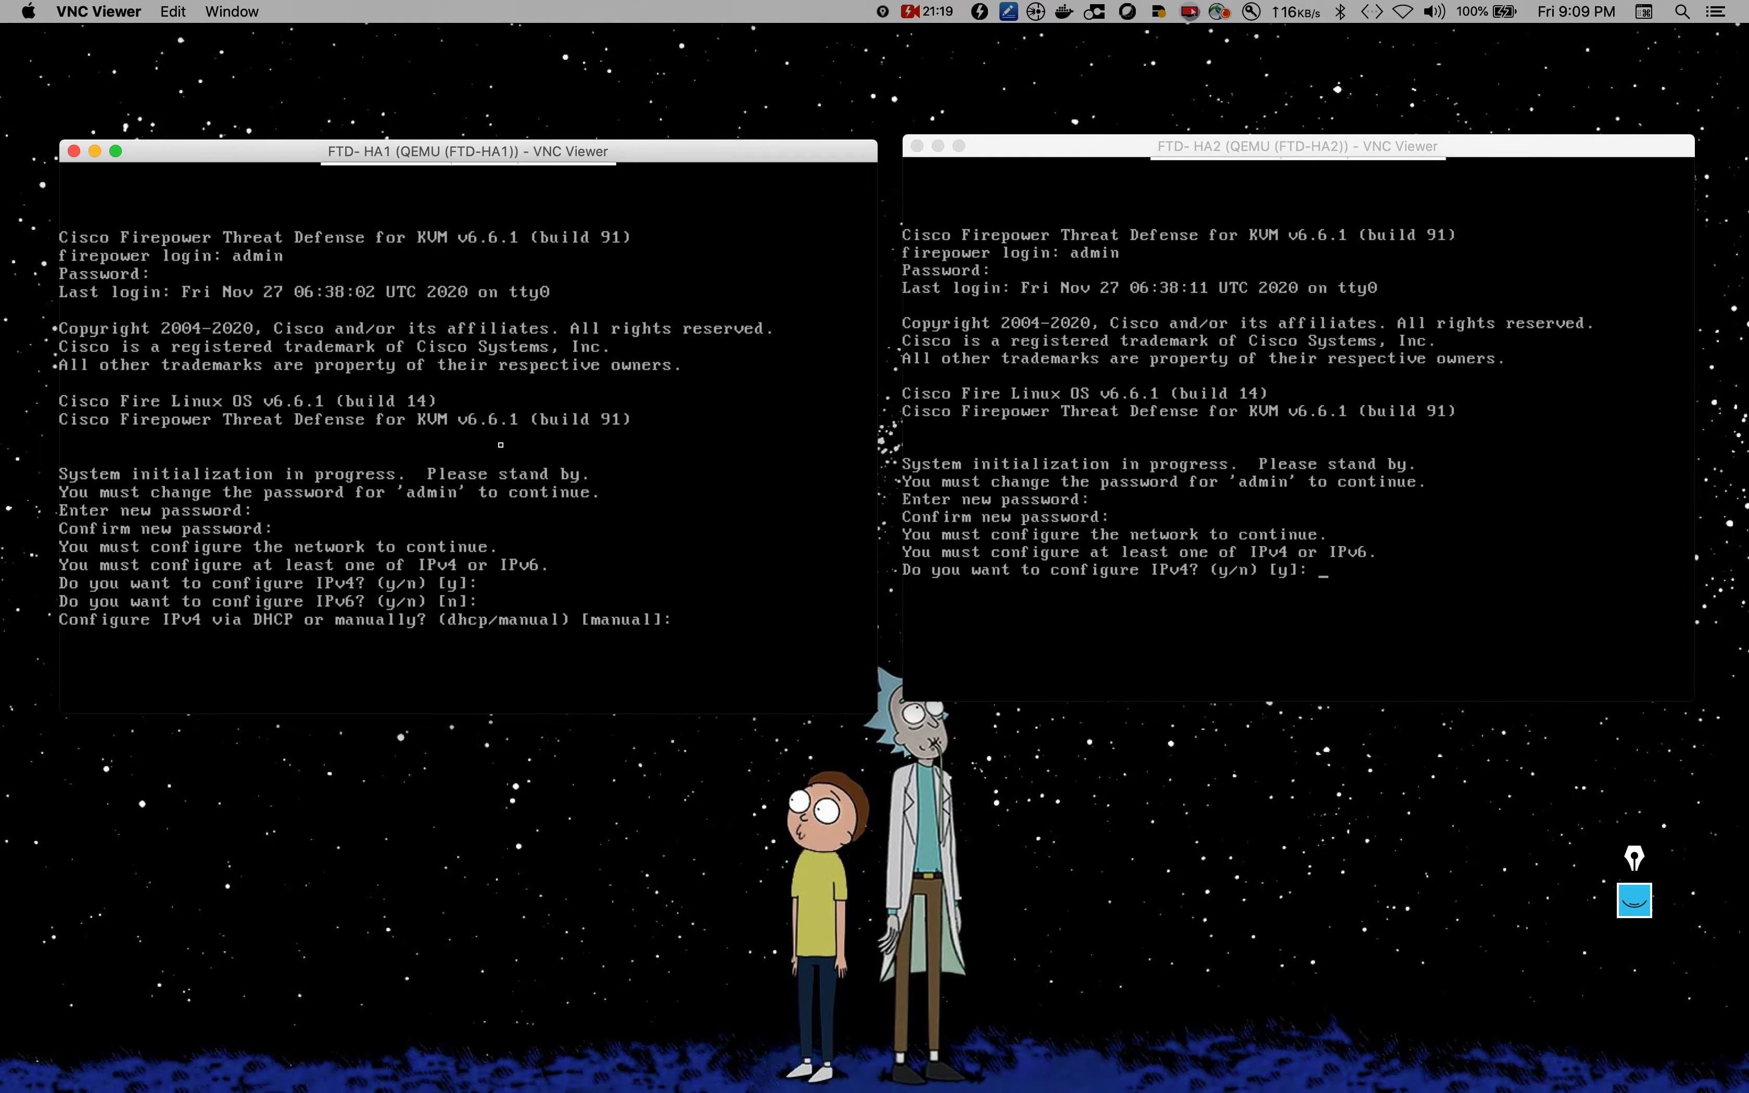
type("manual")
key("Return")
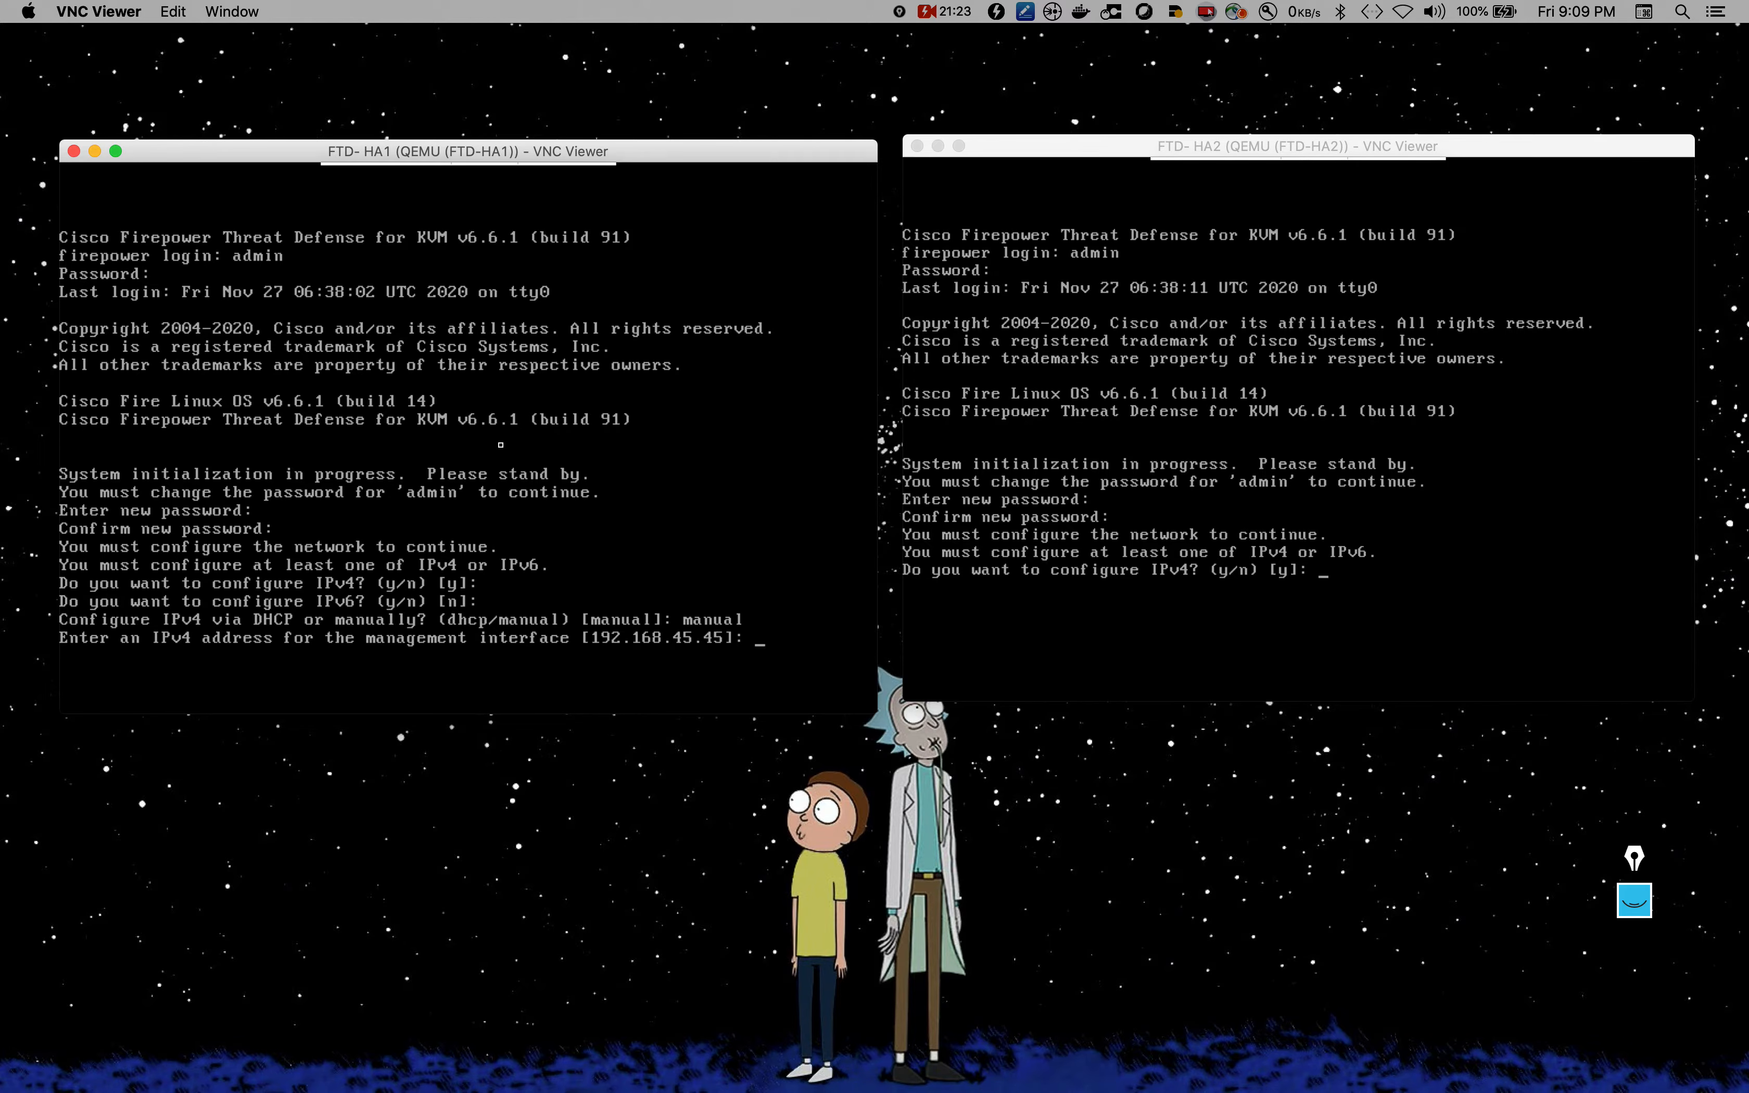
type("192.168.111")
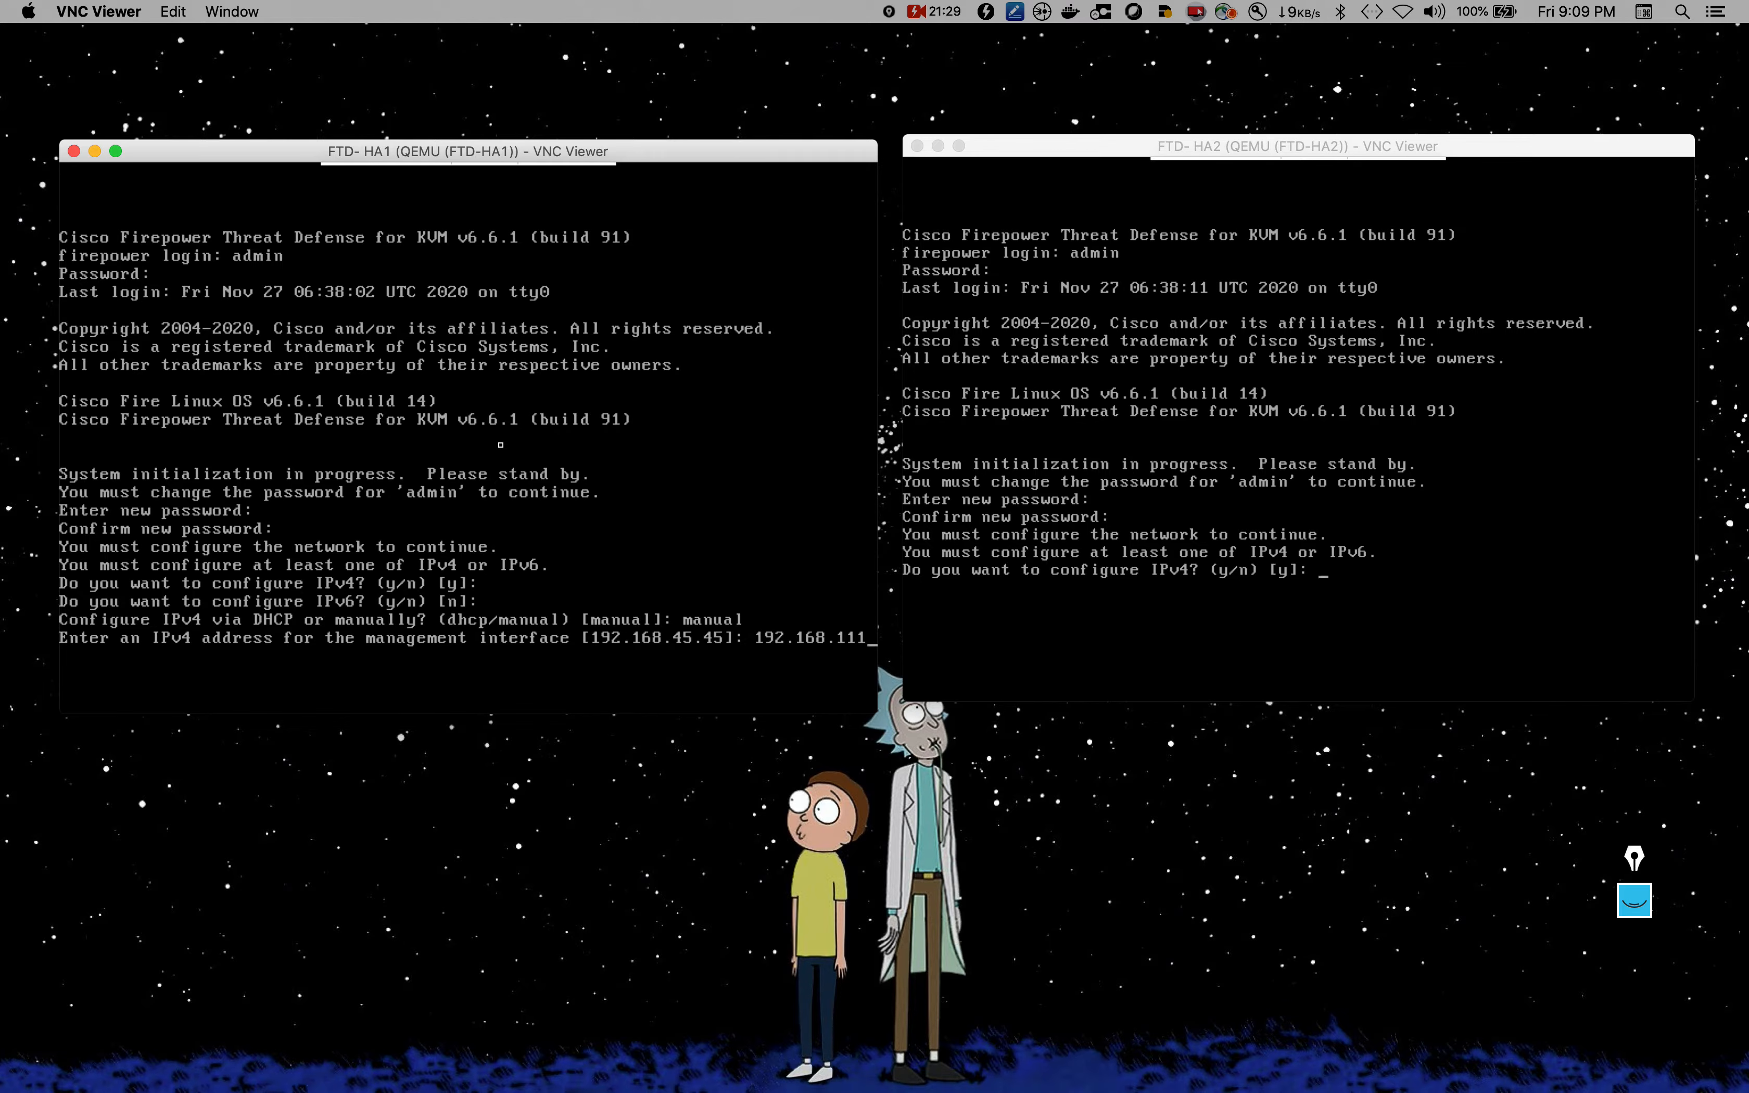
type(".10")
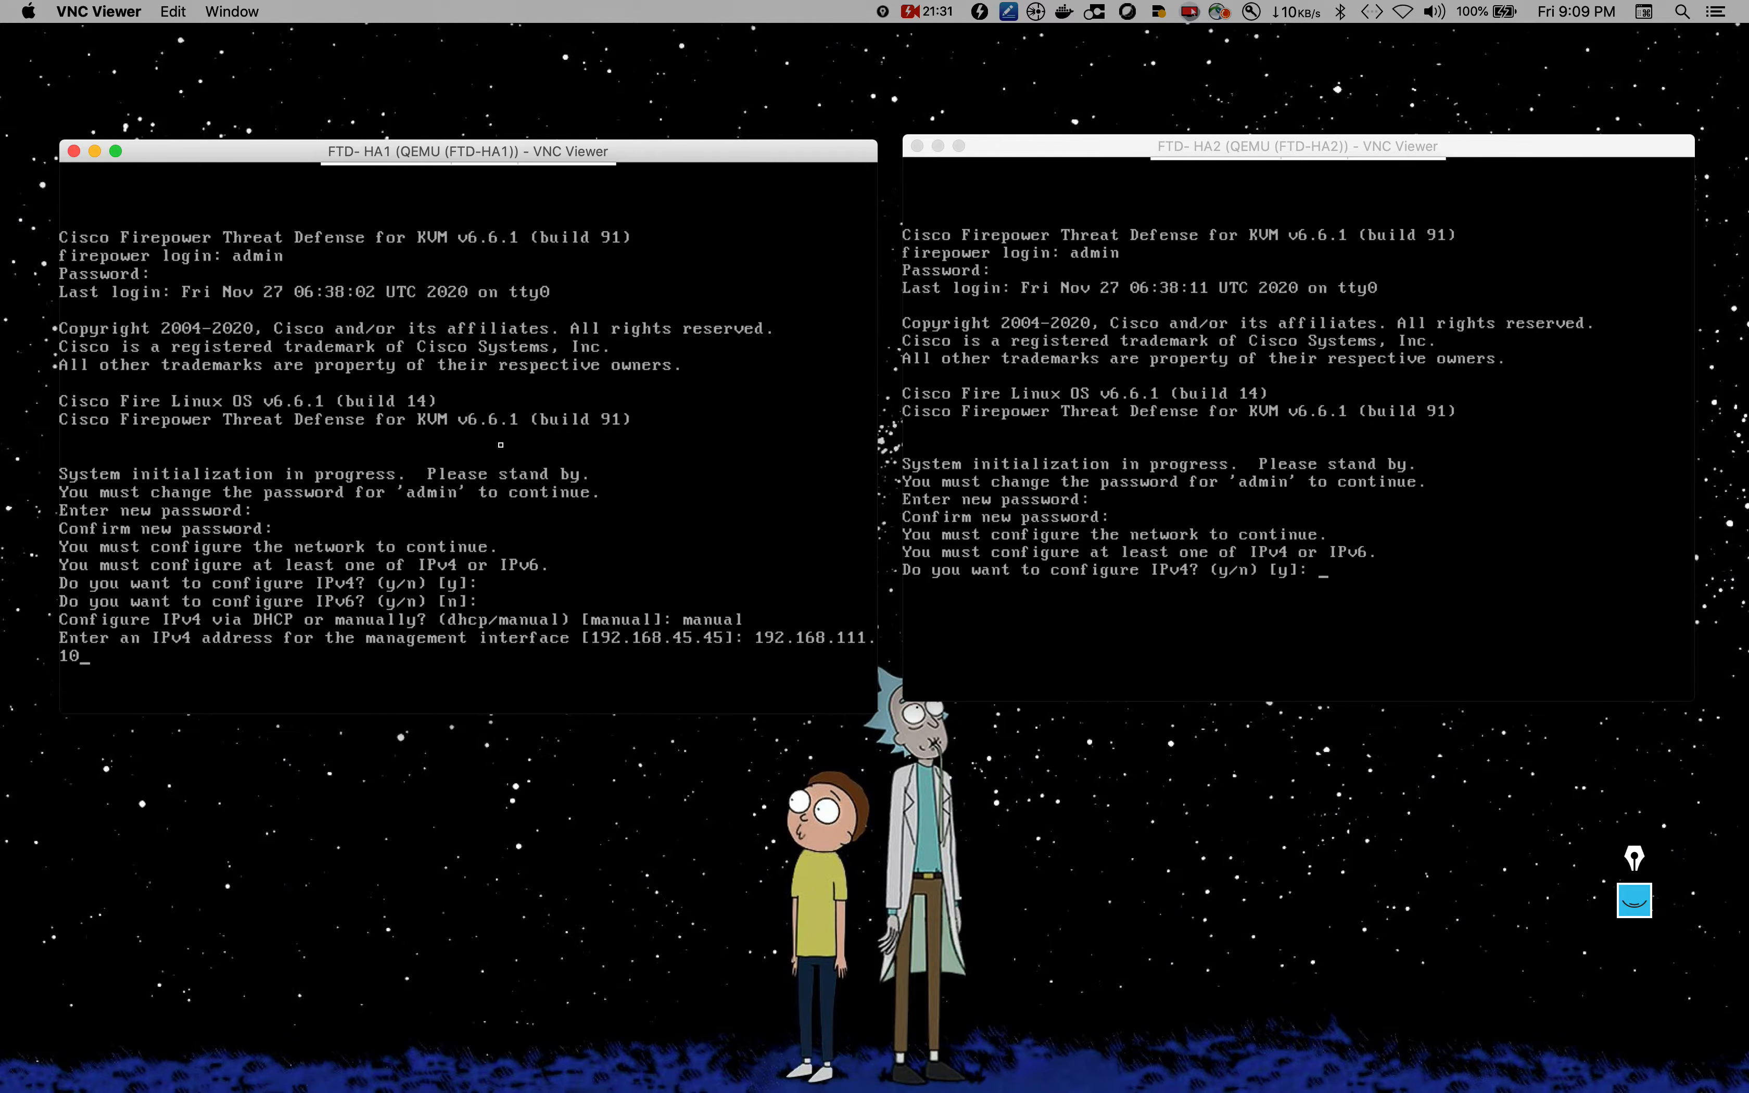
key("Return")
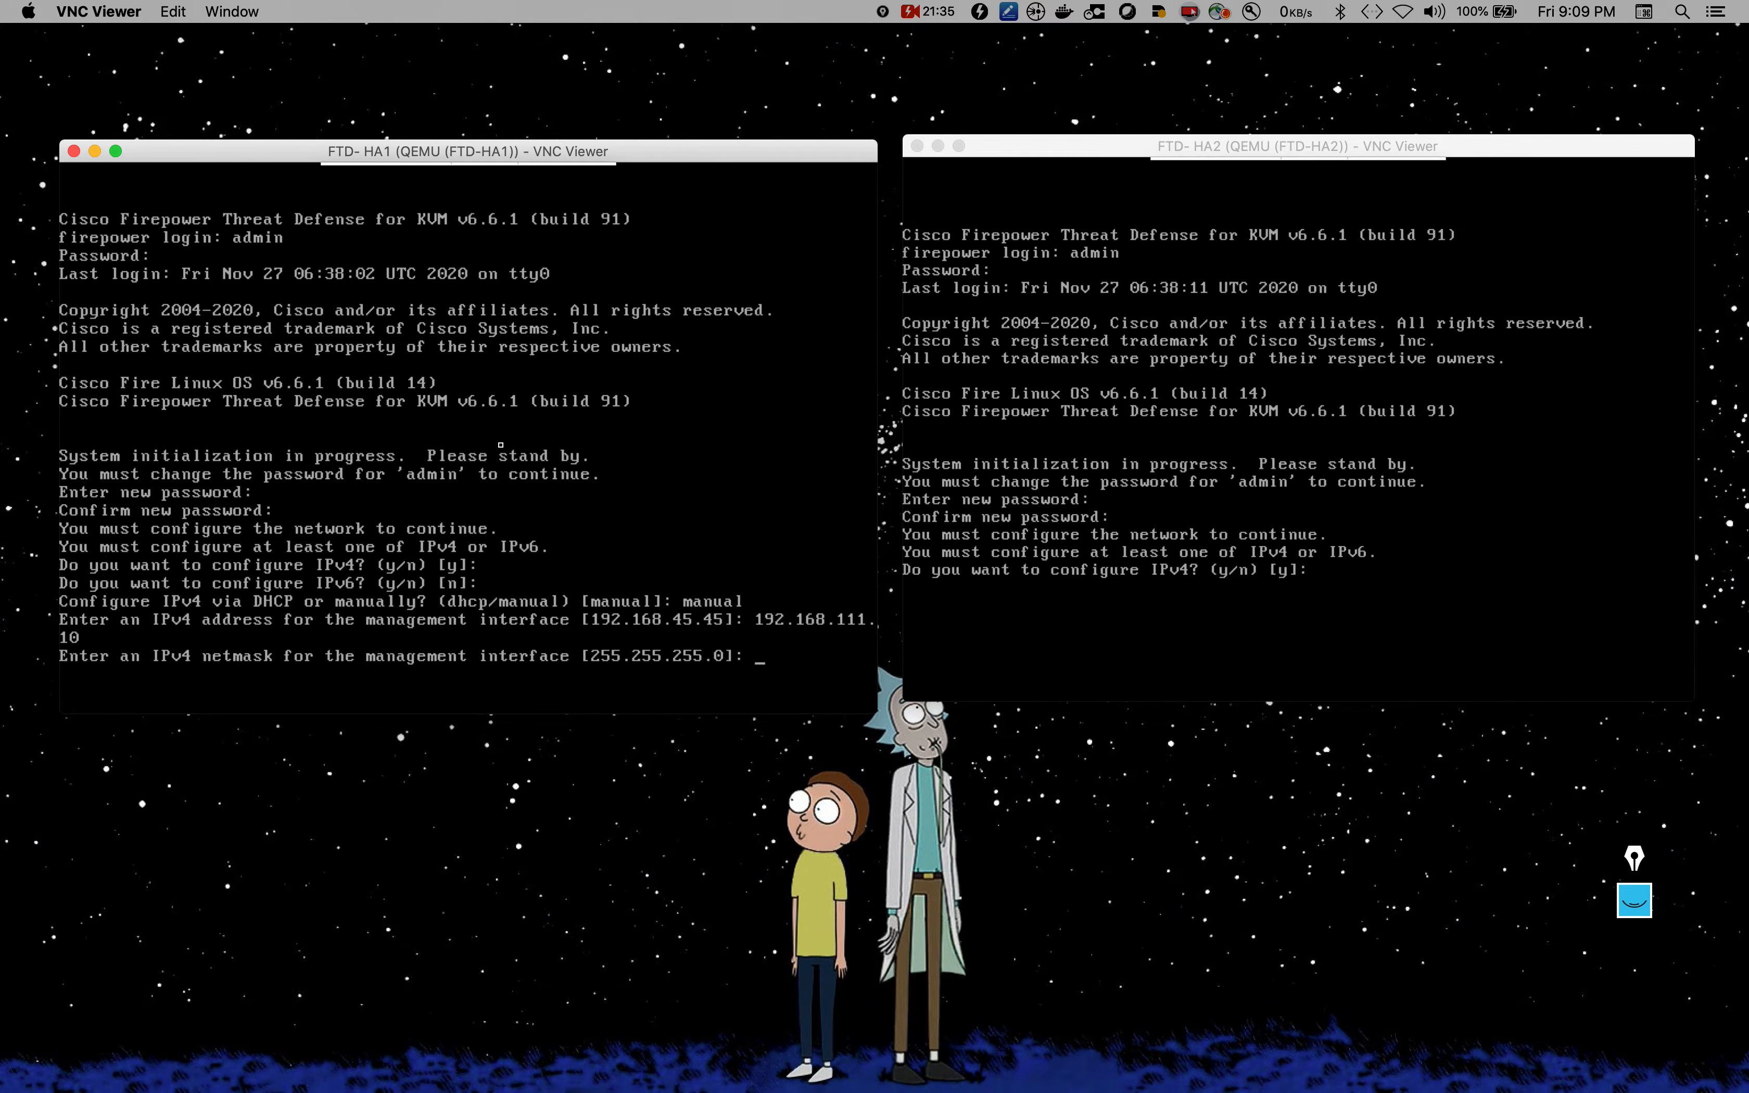
key("Return")
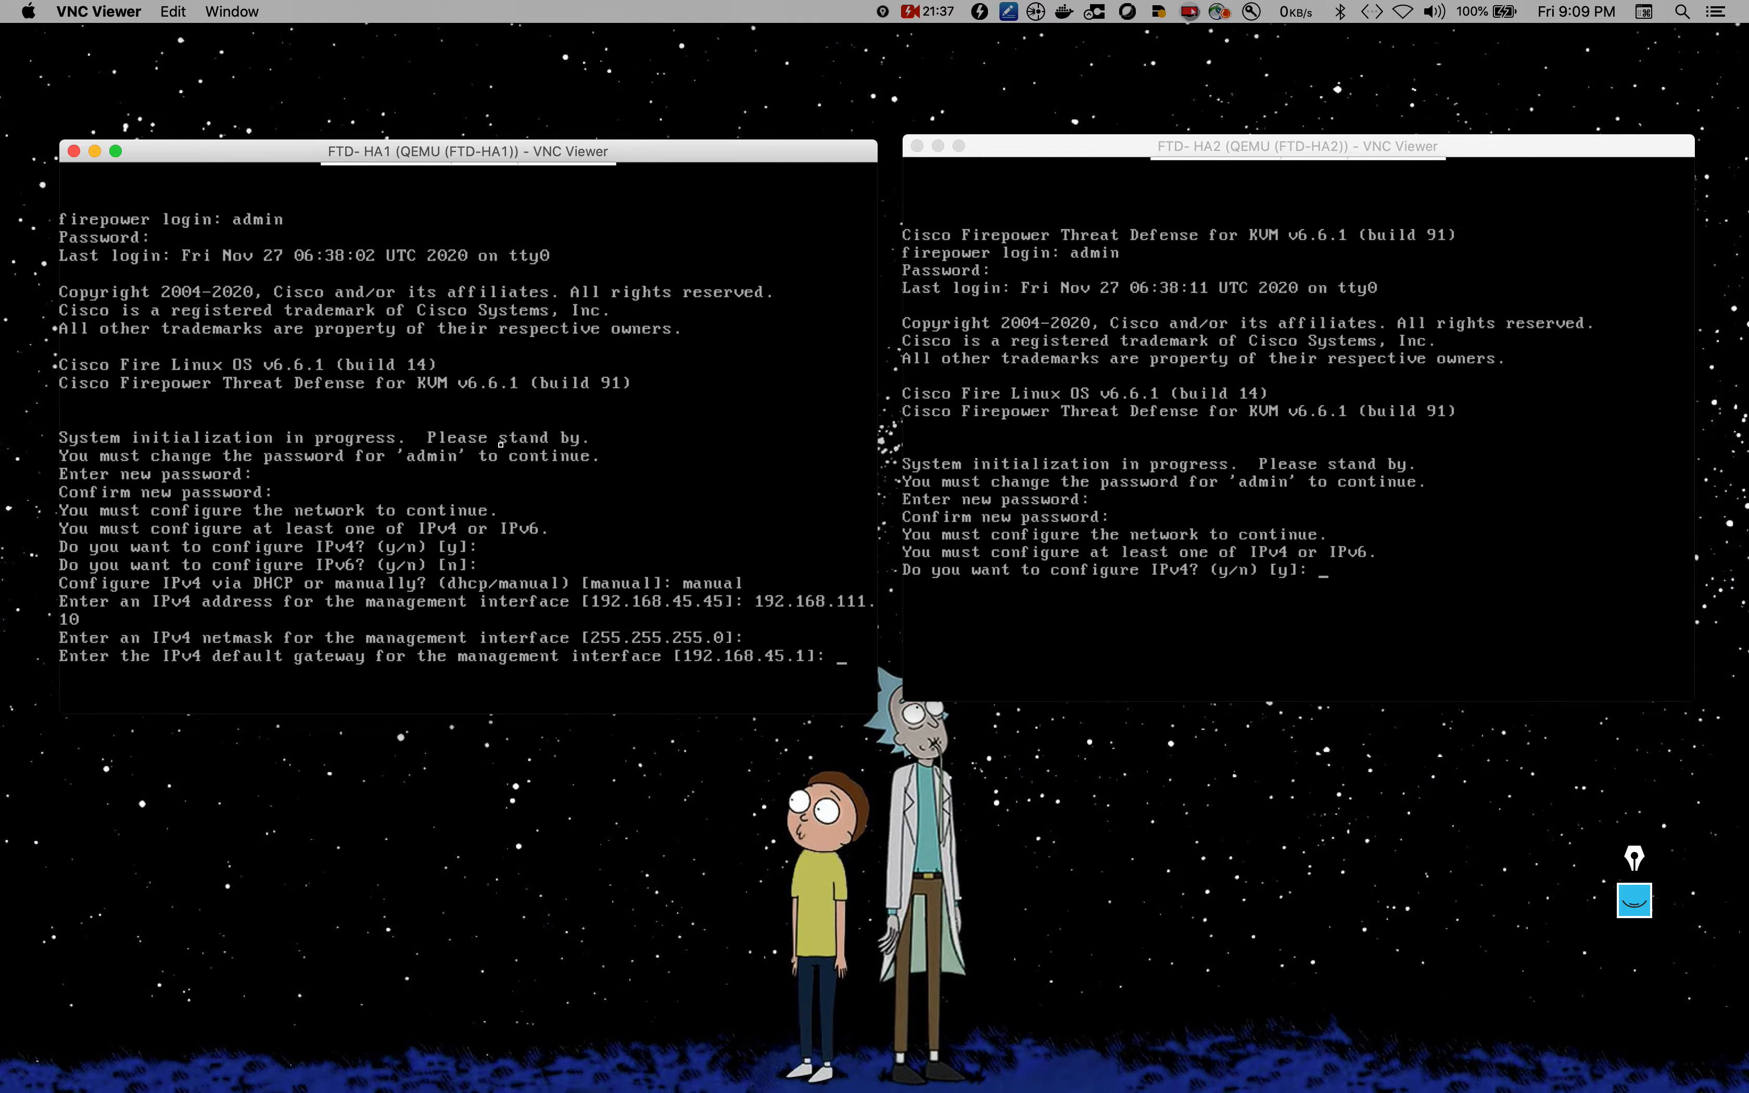
Step: Set gateway 192.168.111.254 and hostname ftd-ha1.lab.local, keeping default DNS and no search domains
type("192.168")
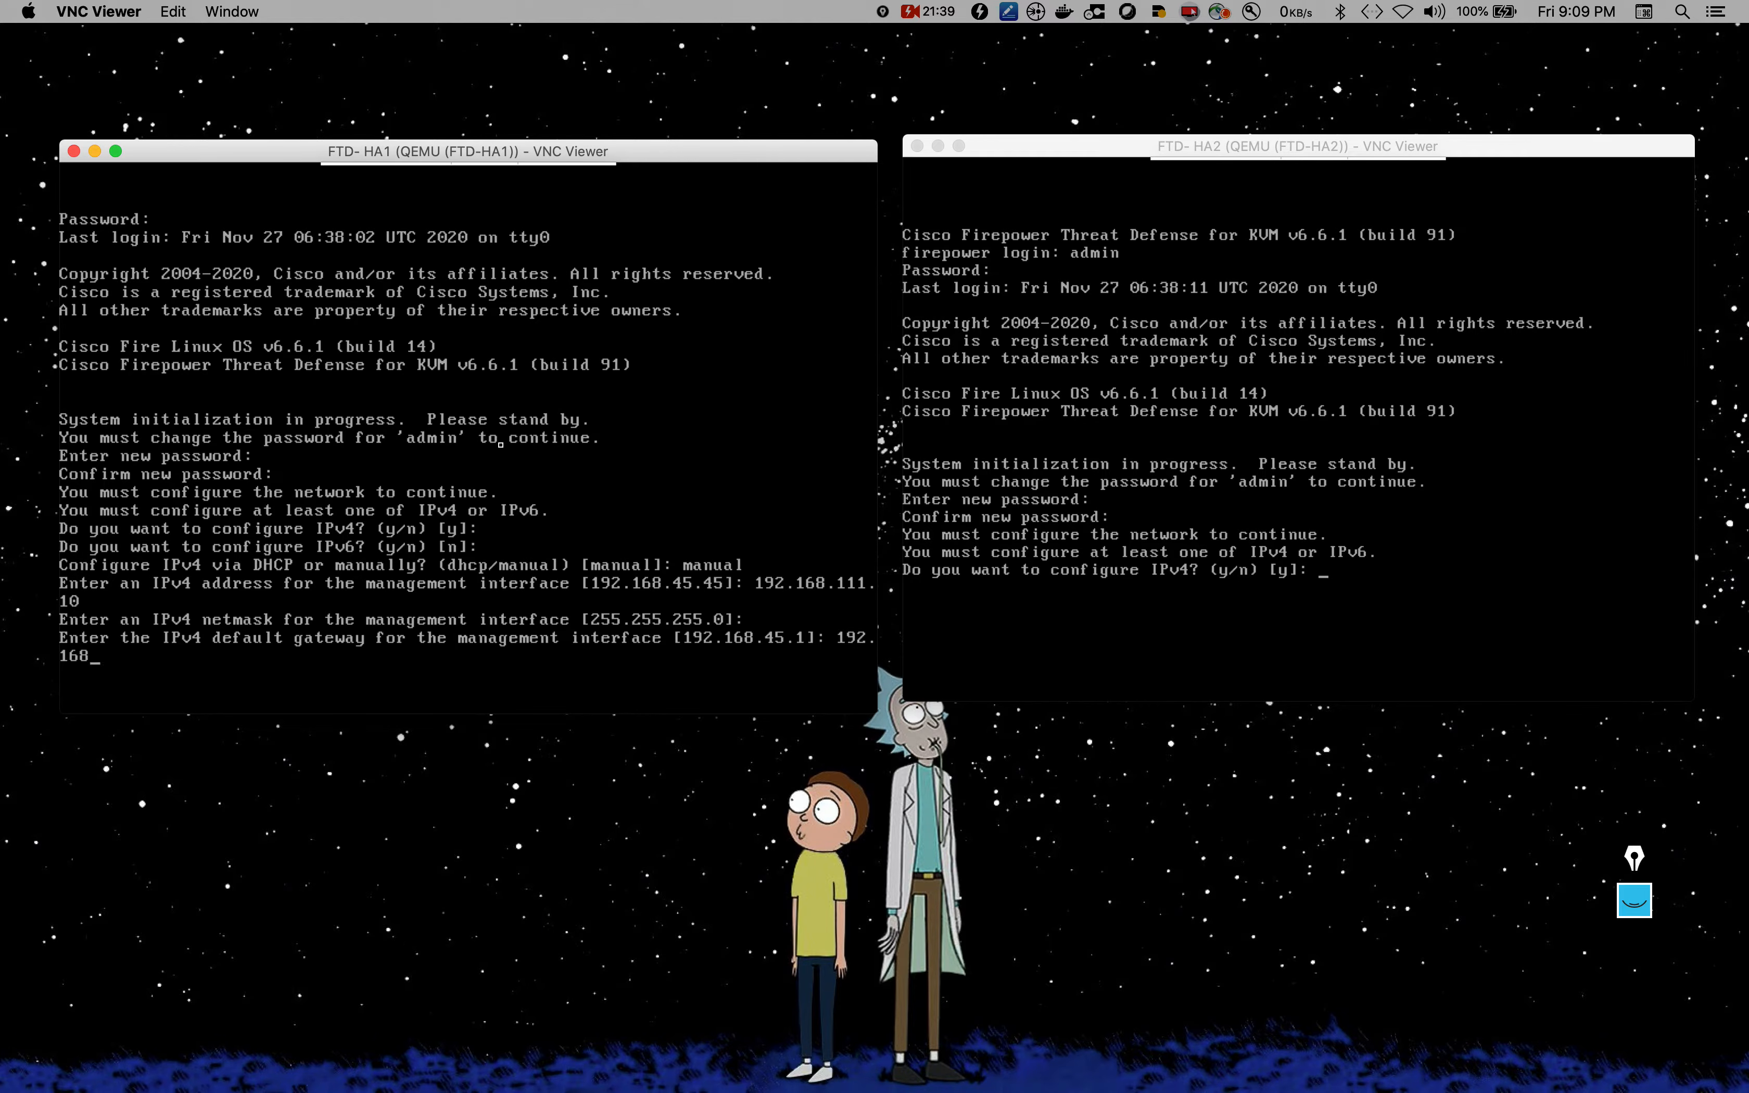
type(".111.")
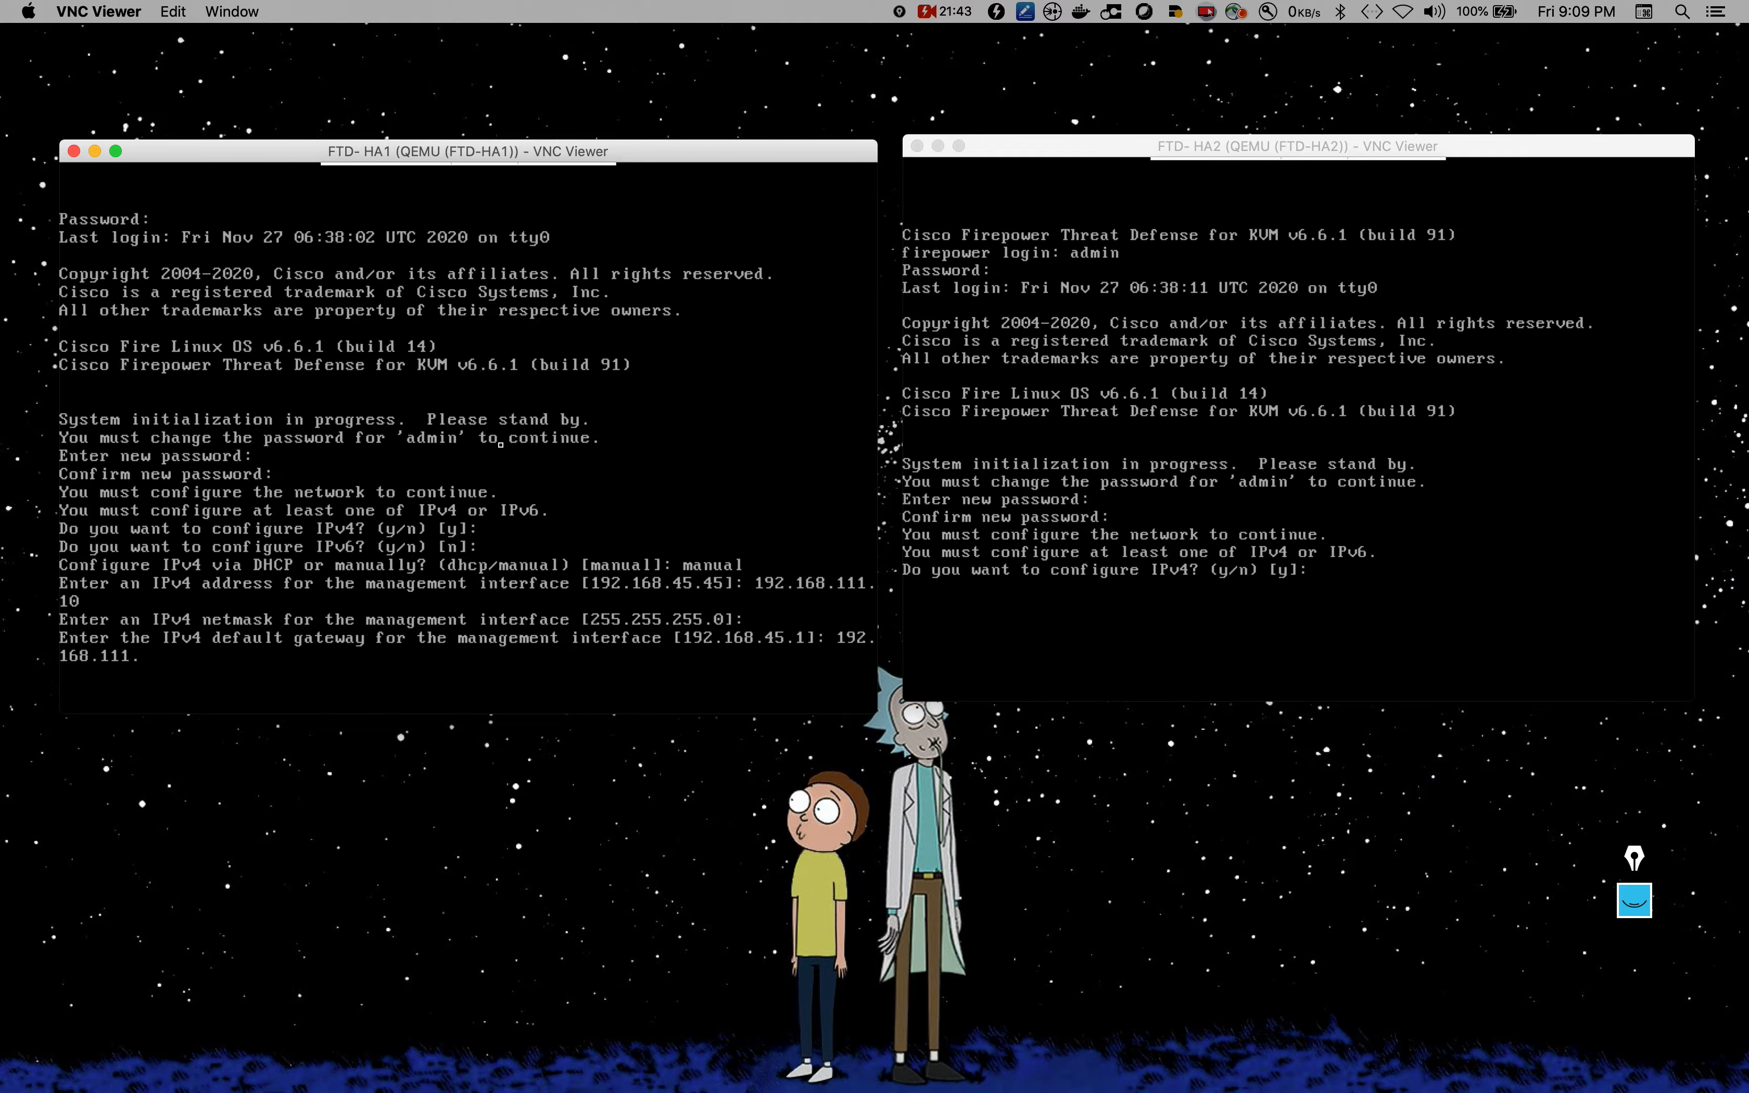
type("254")
key("Return")
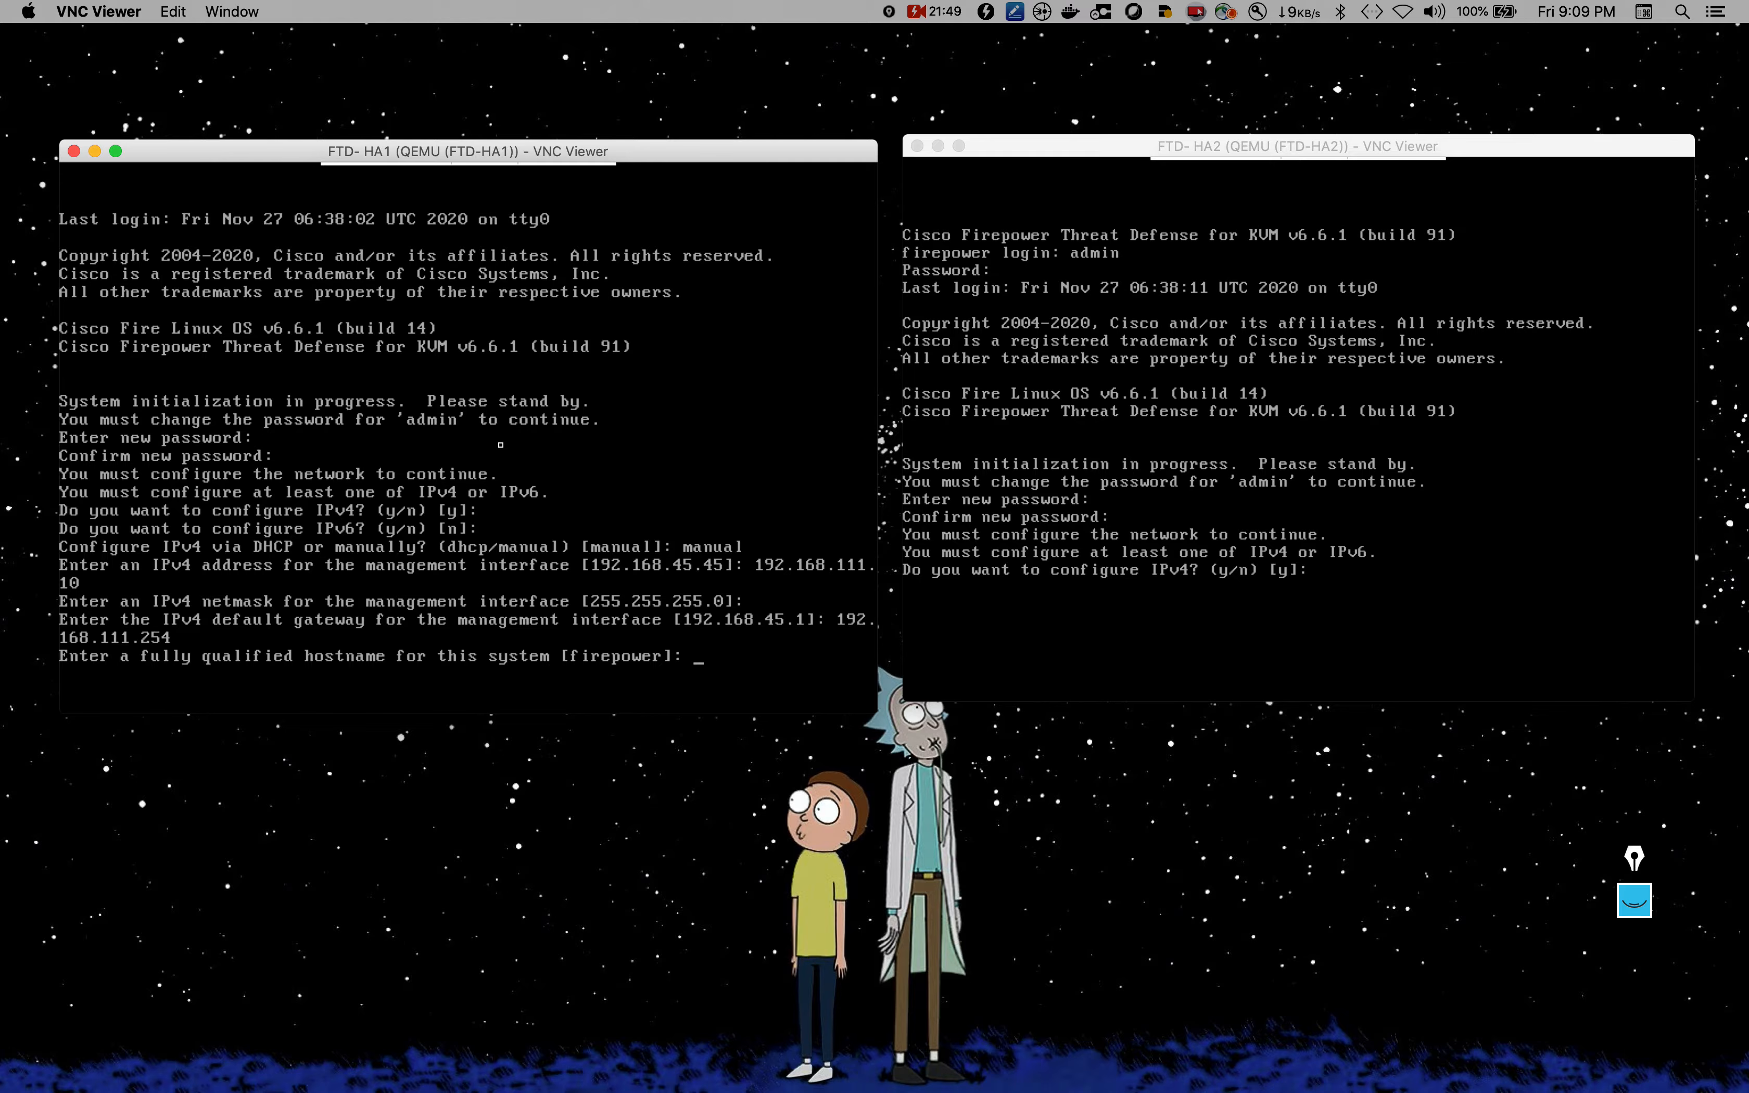
type("ftd-ha1.lab.local")
key("Return")
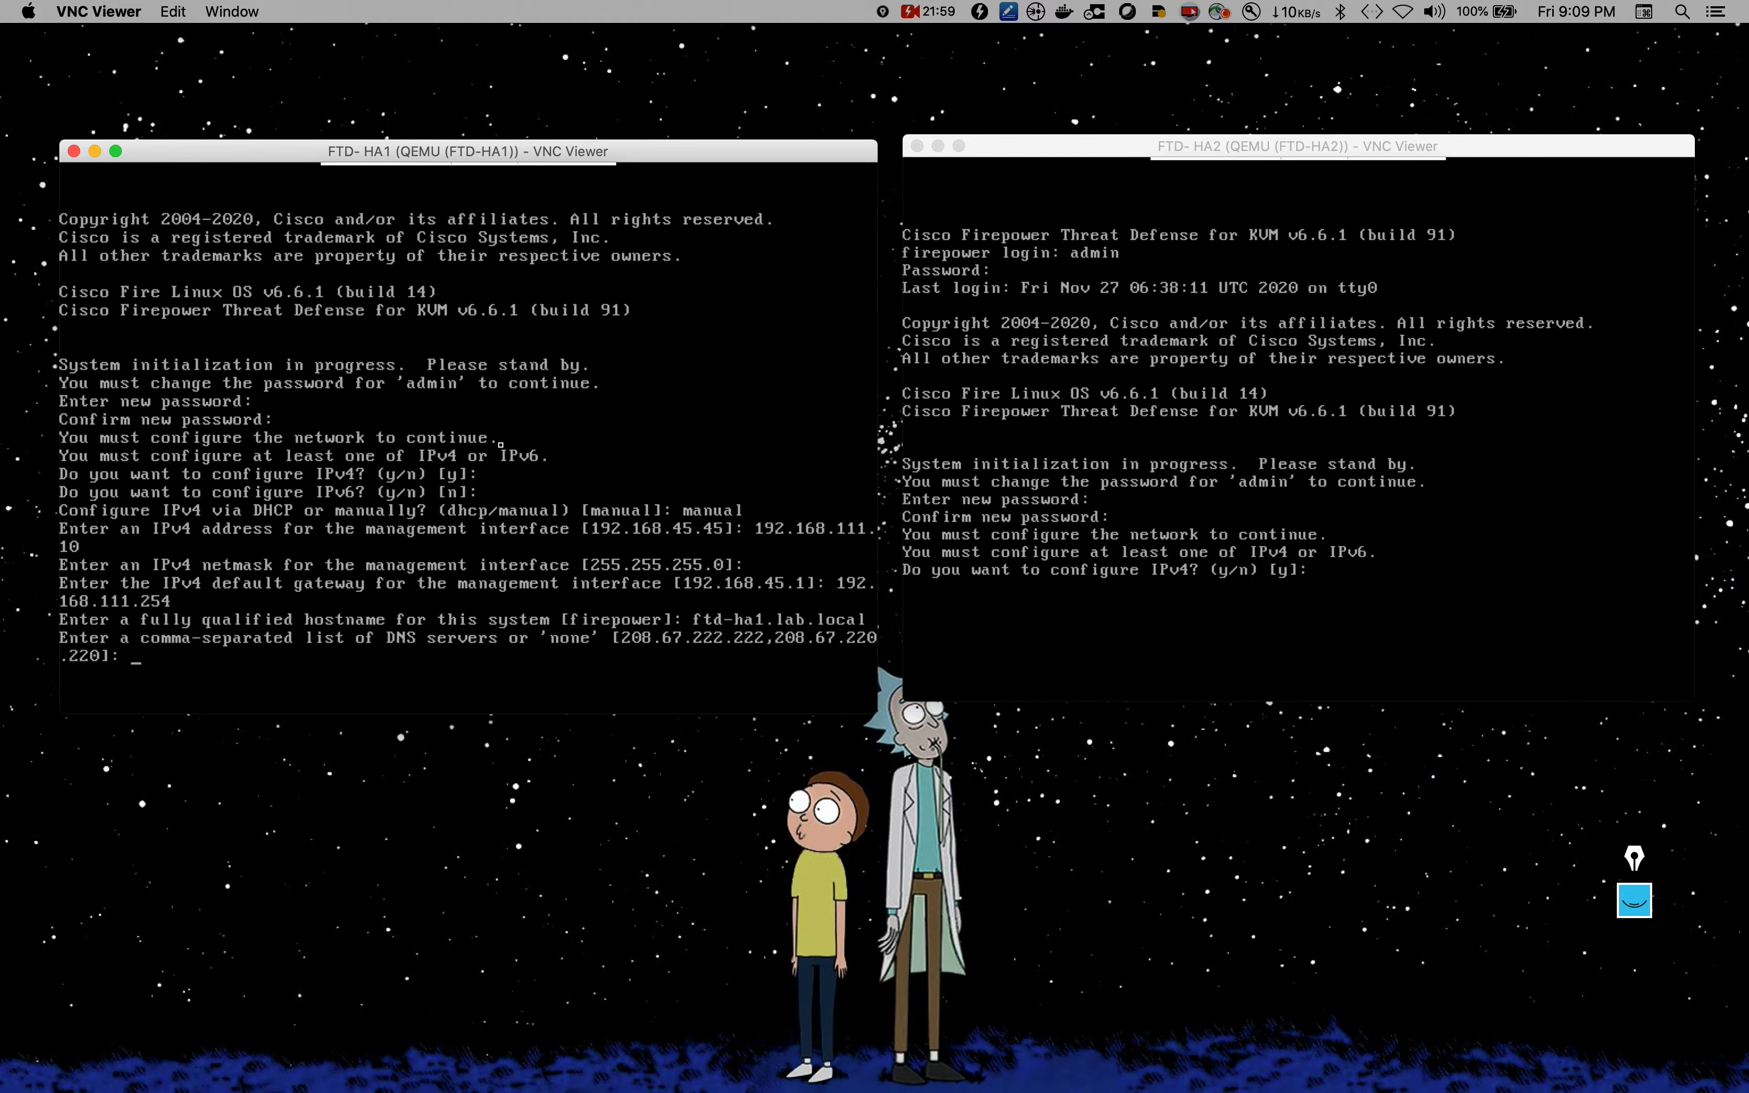
key("Return")
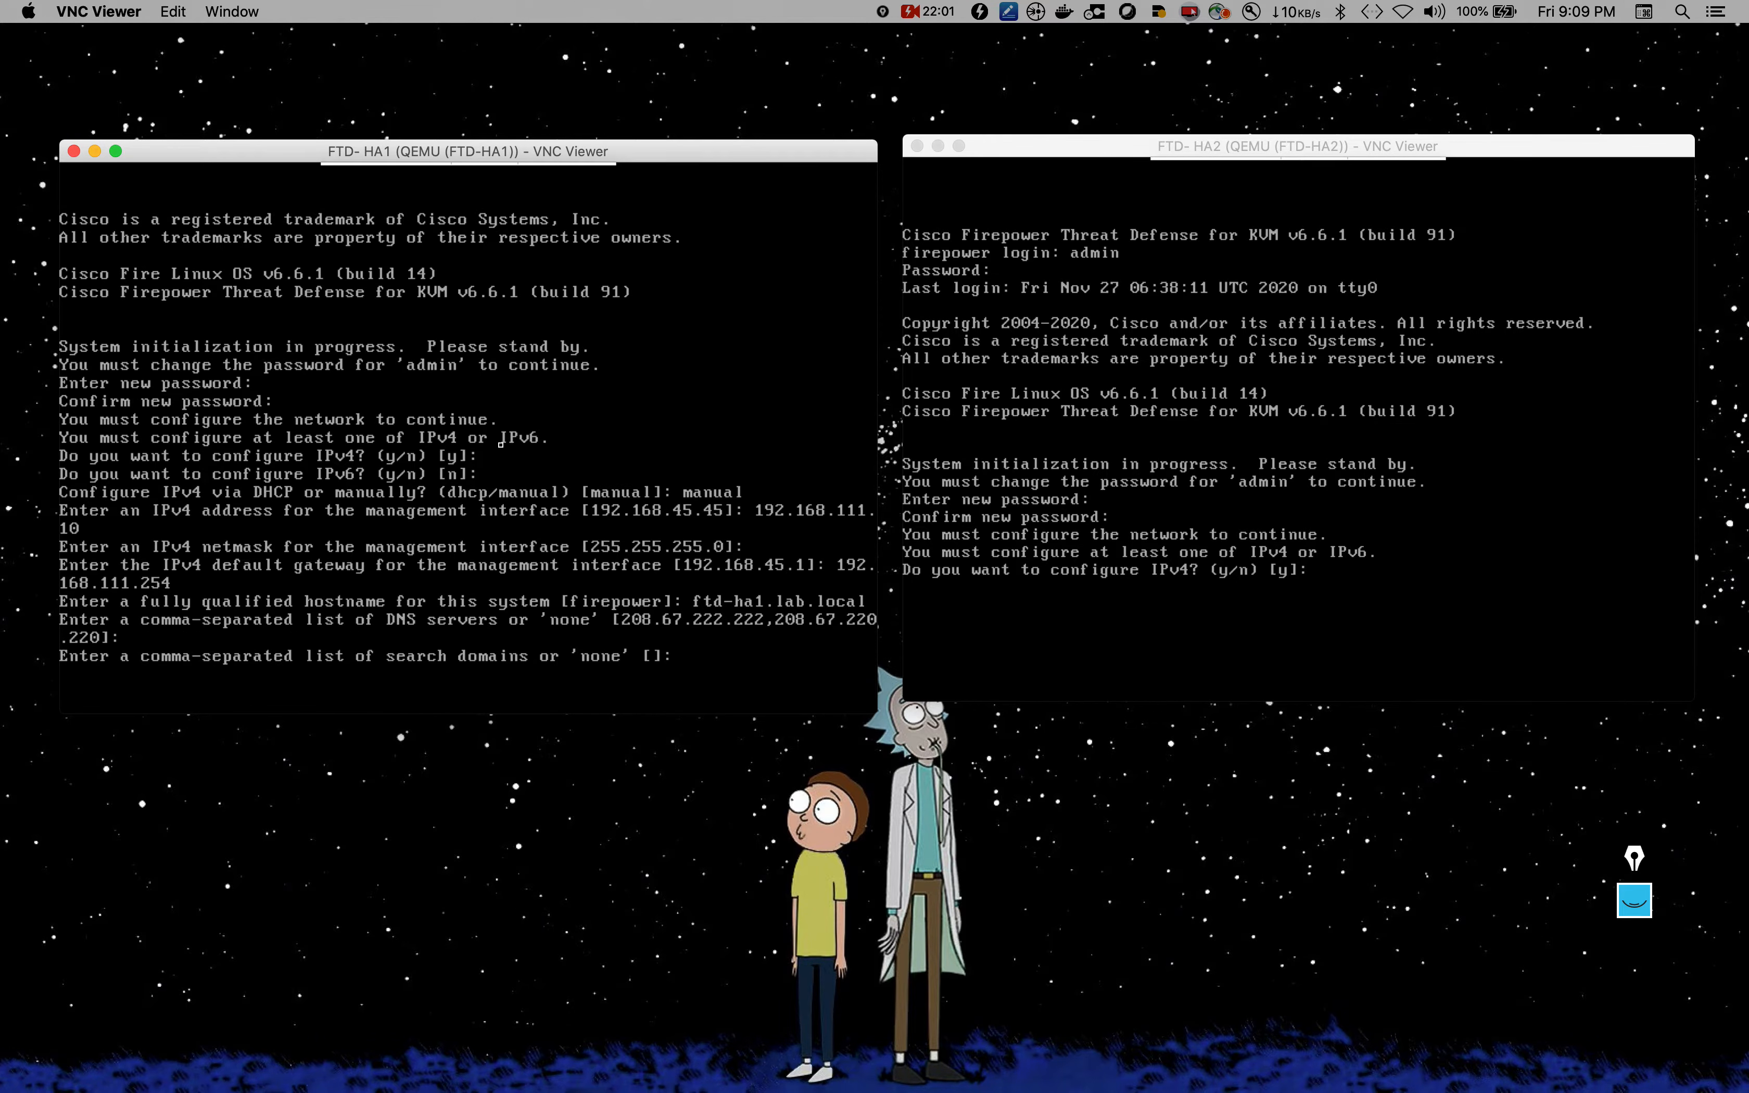
key("Return")
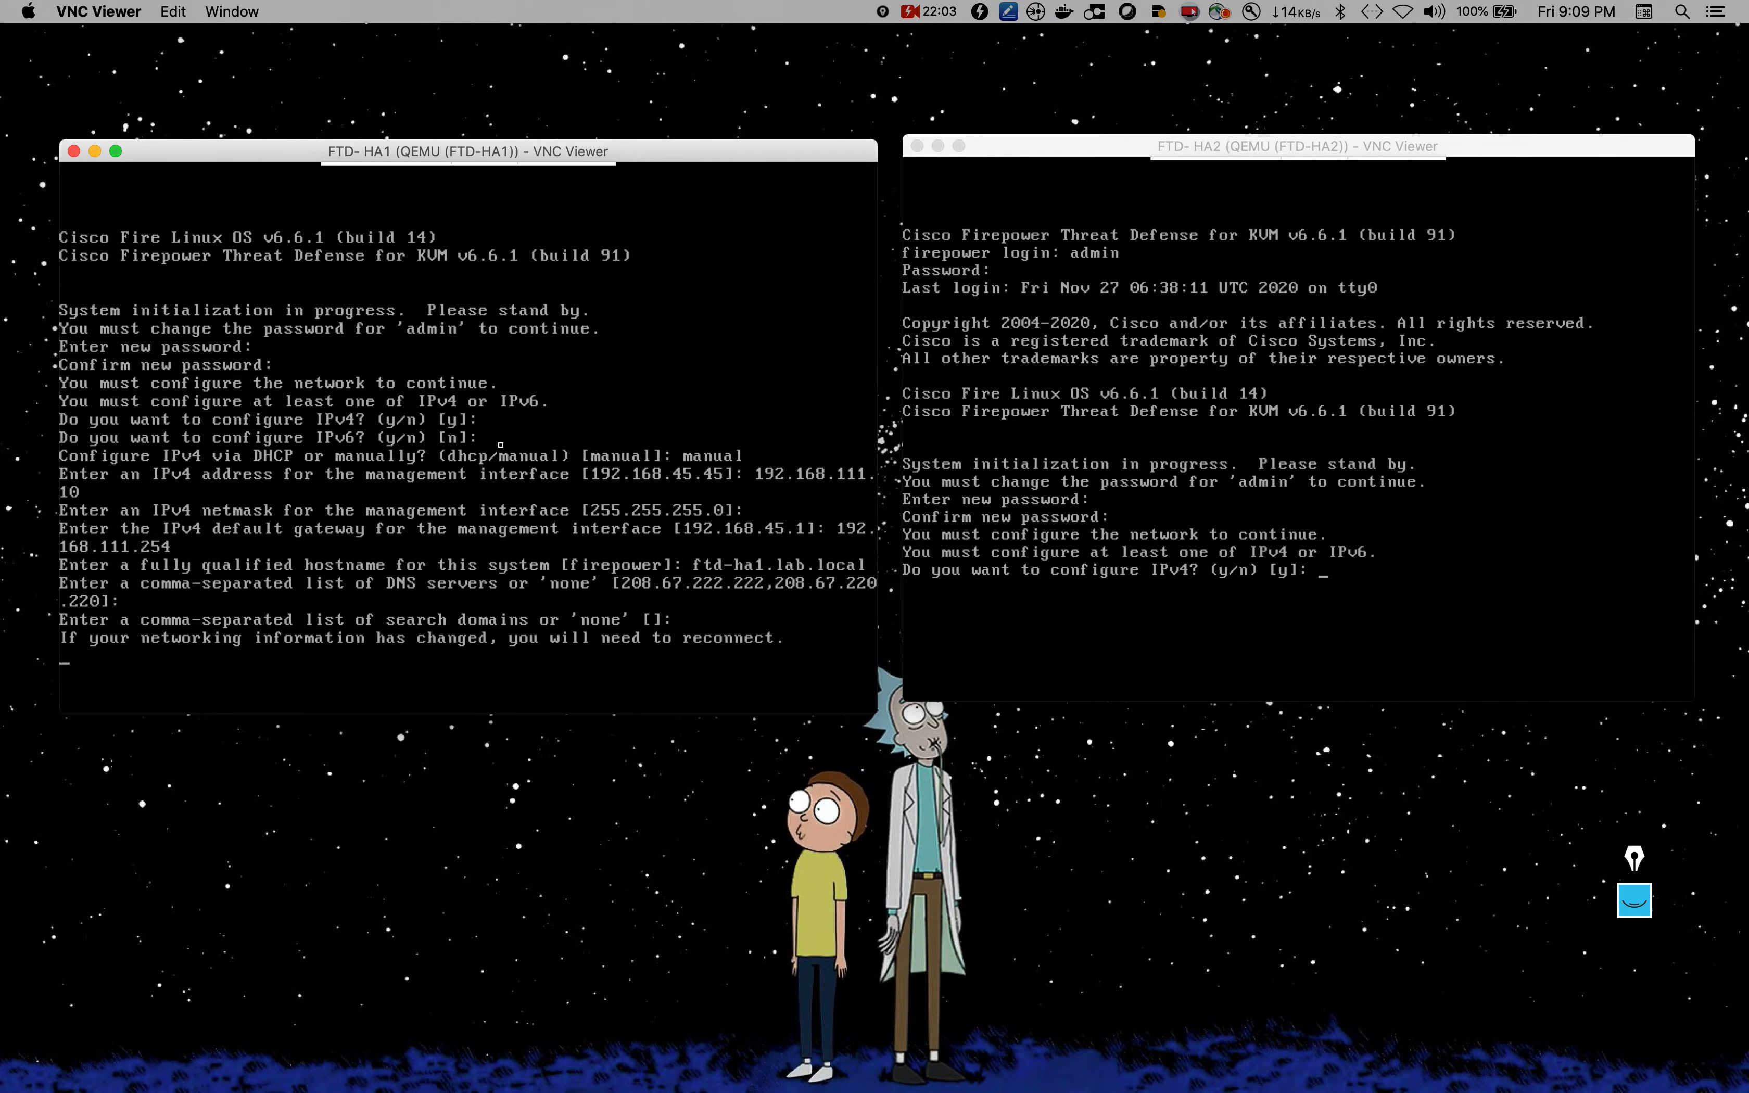
Step: Configure FTD-HA2 IPv4 manually with address 192.168.111.11 and the default netmask
left_click(1145, 455)
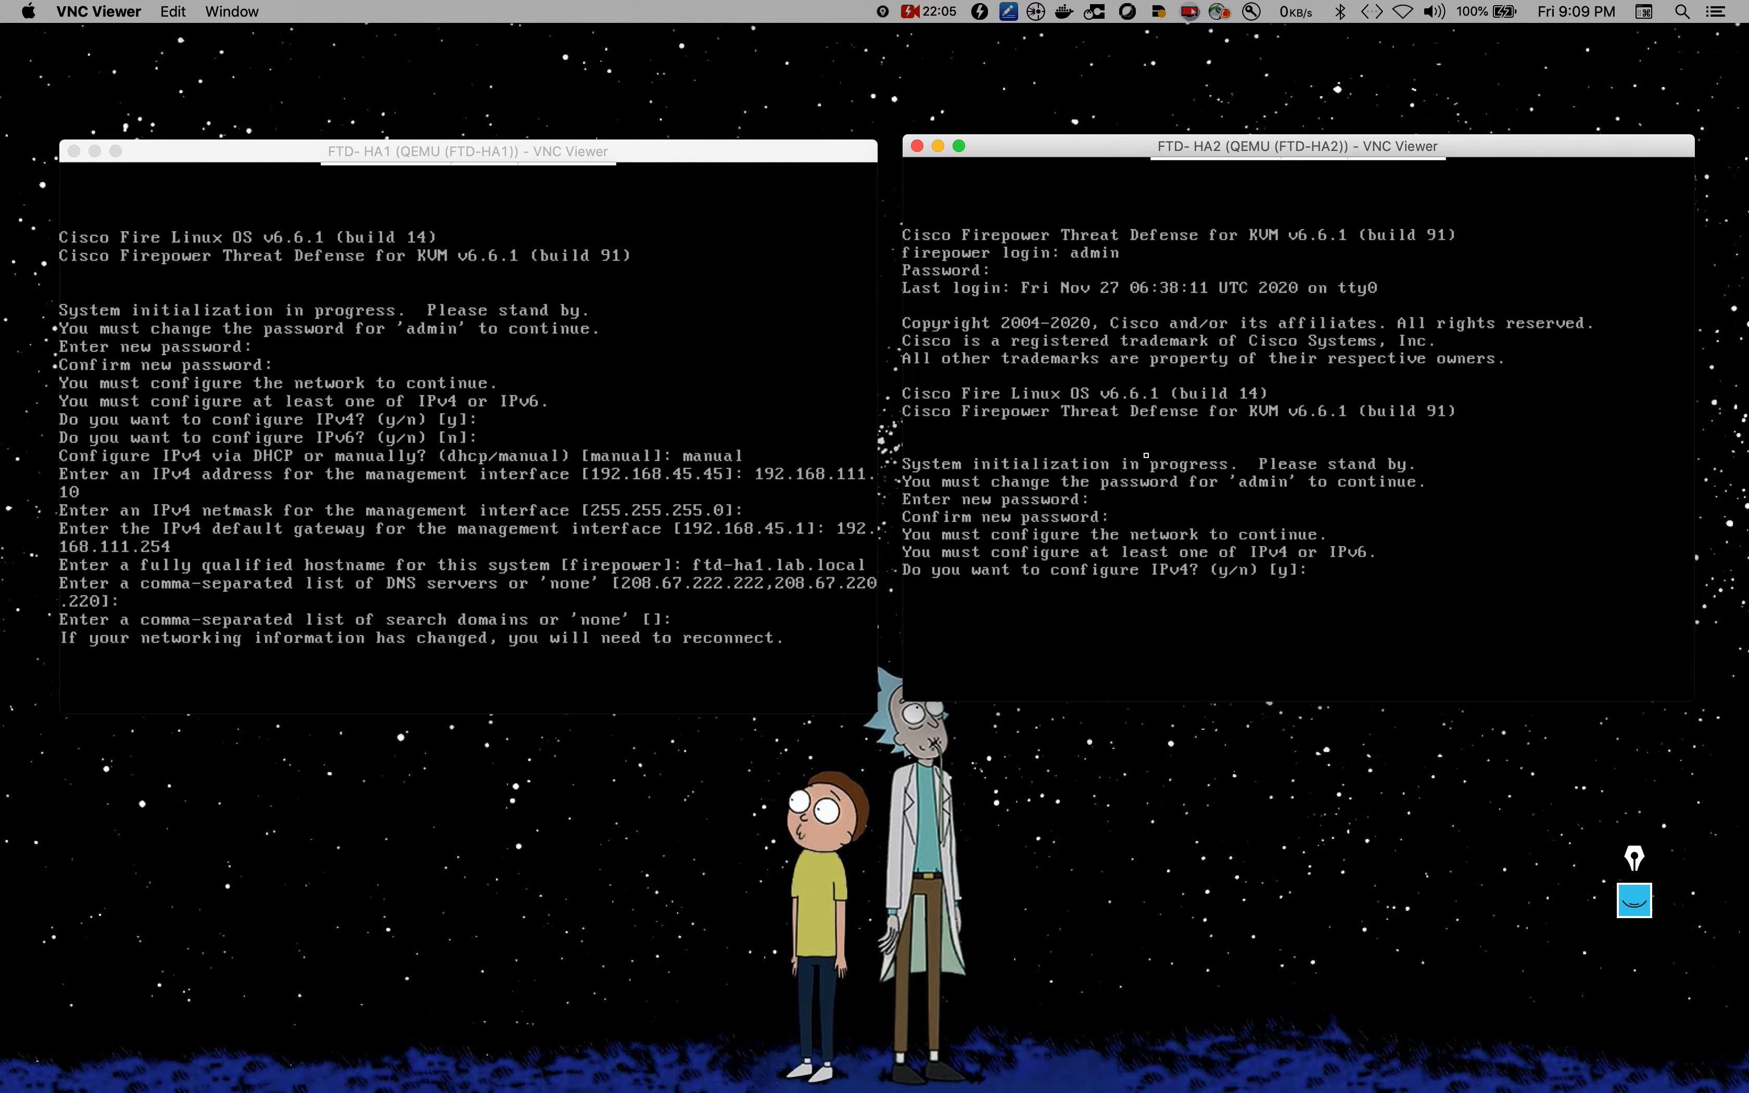
key("Return")
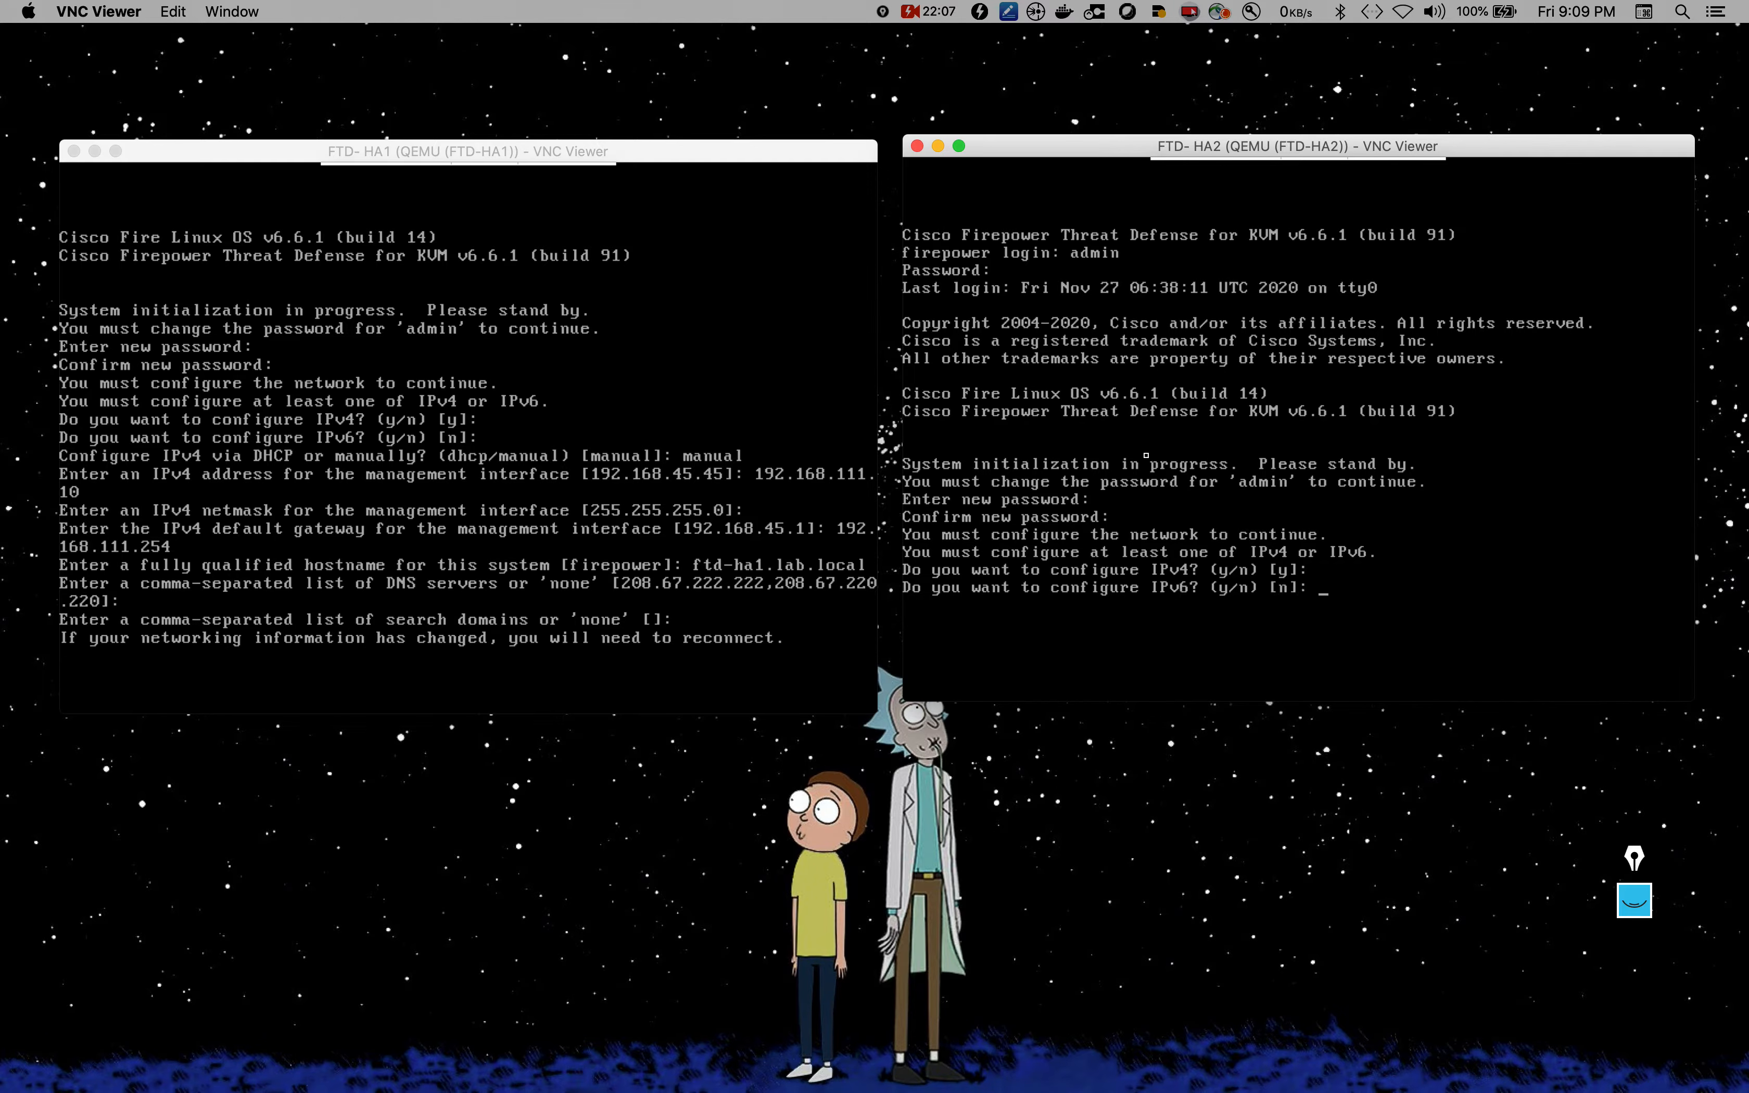
key("Return")
type("manually? (dhcp/manual) [manual]: manual")
key("Return")
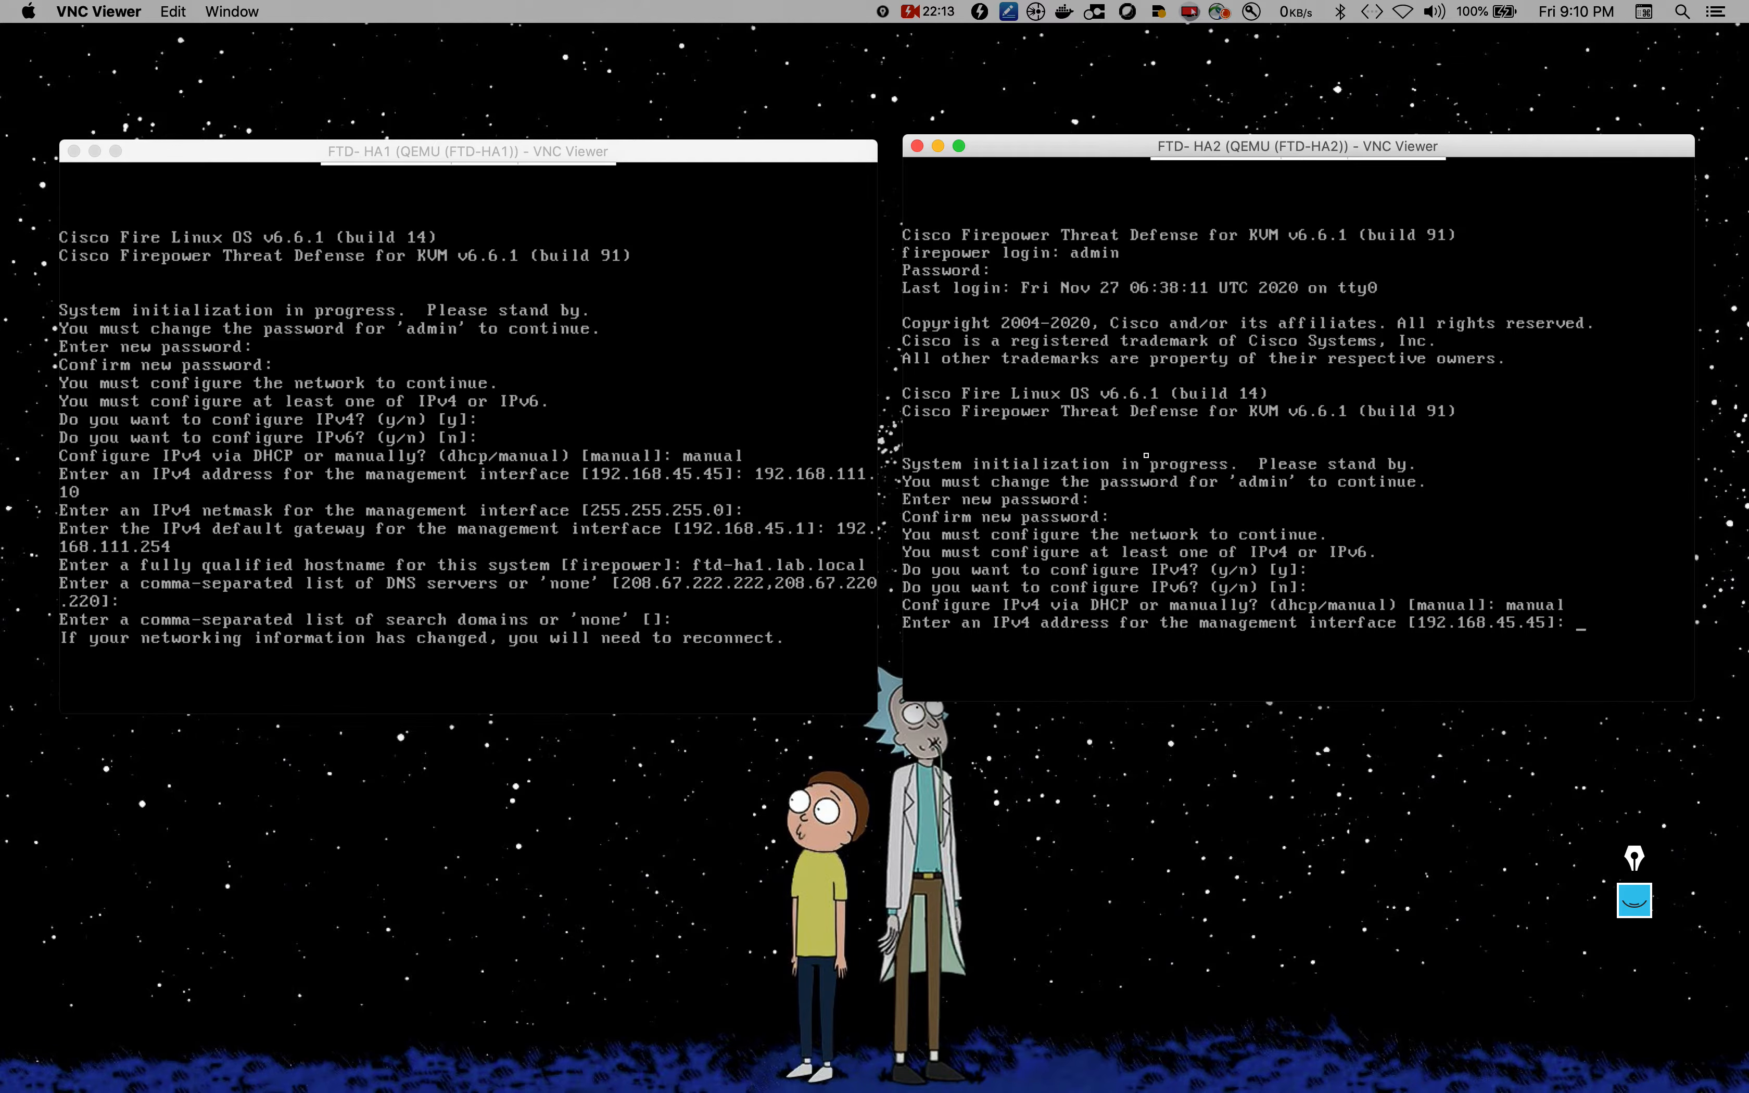
type("192.168")
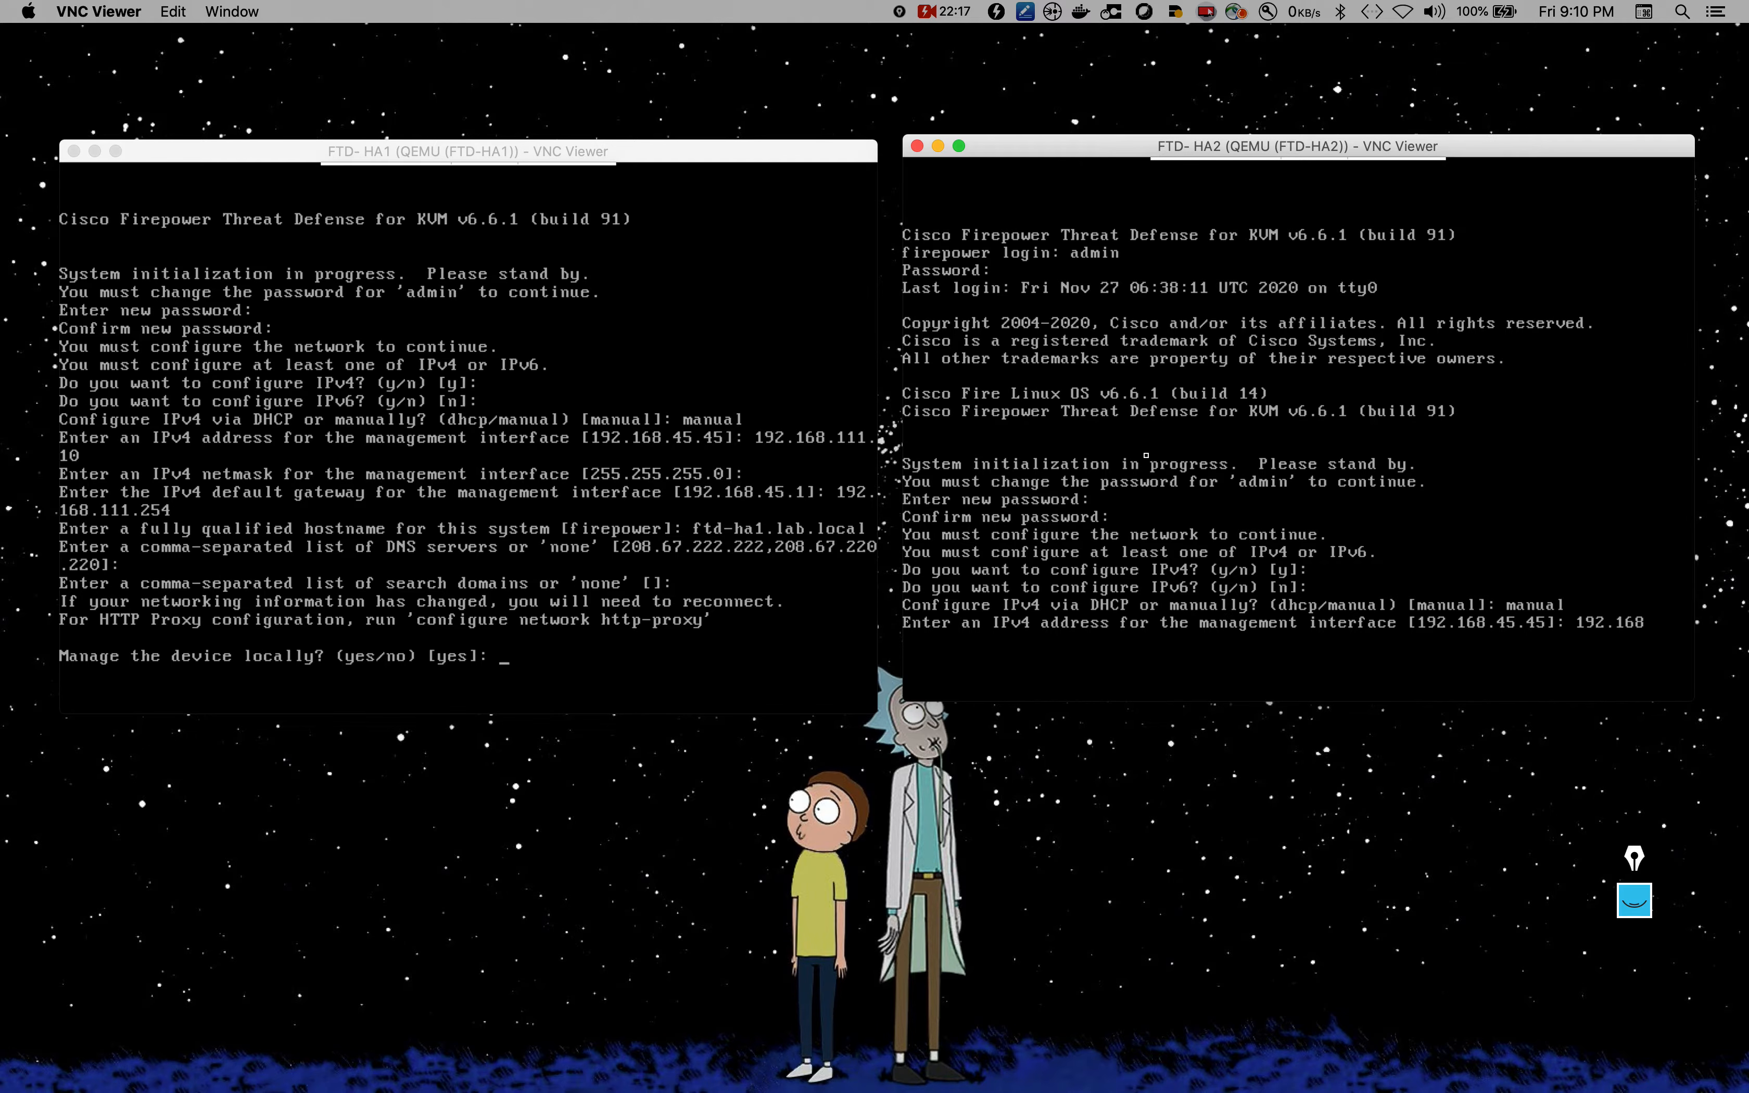
type(".111.11")
key("Return")
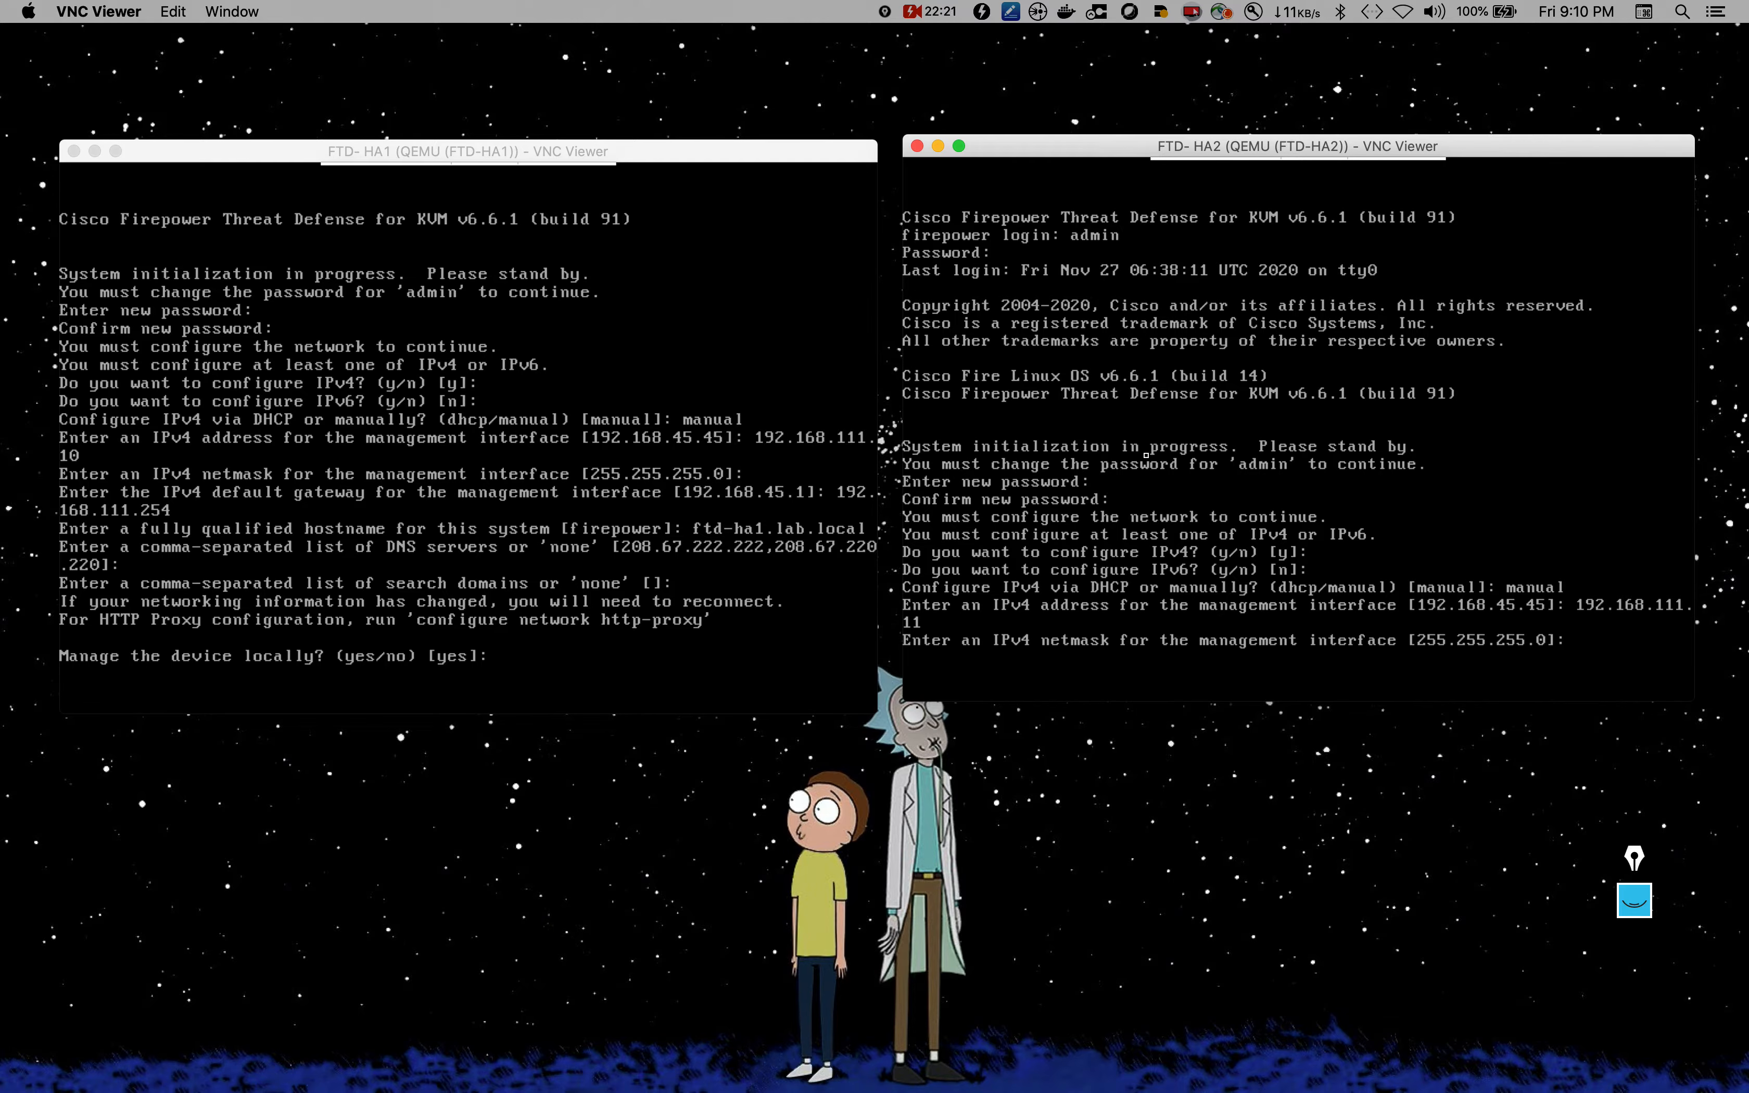
key("Return")
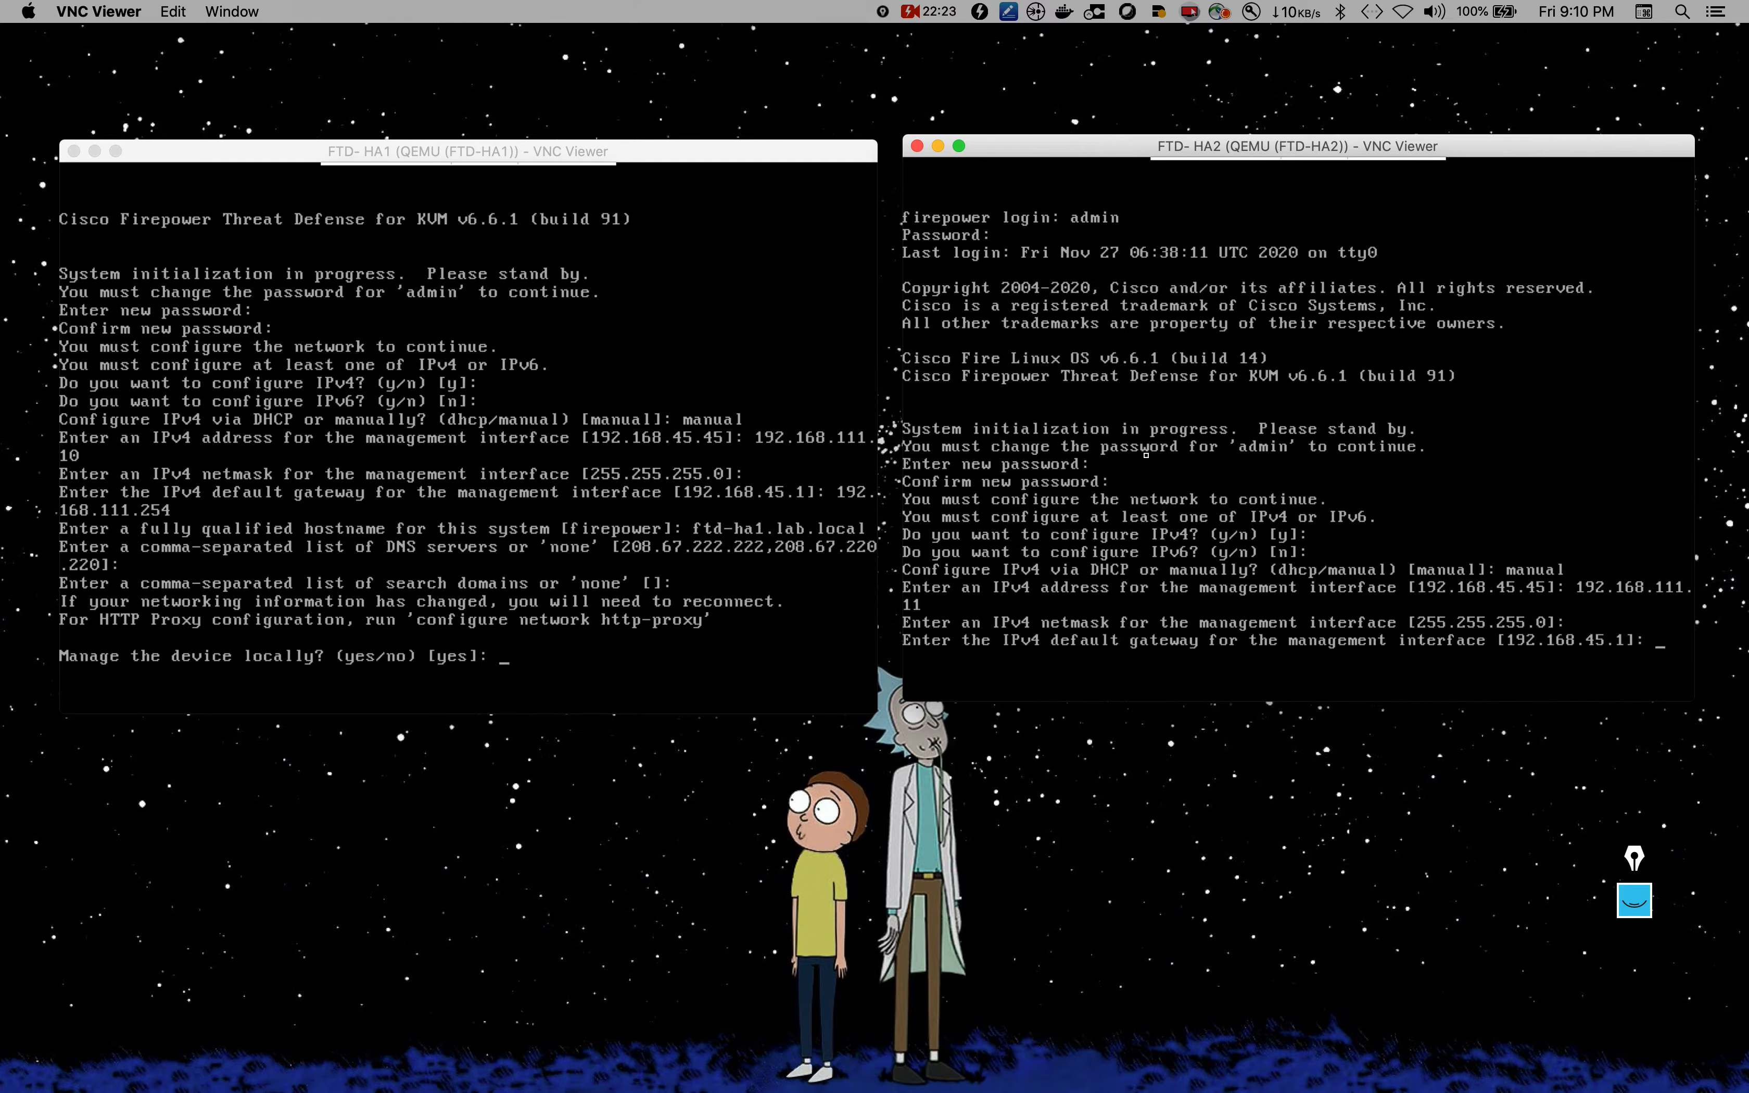
Step: Give HA2 gateway 192.168.111.254, hostname ftd-ha2.lab.local, default DNS; answer no to local management on HA1
type("192.168.1")
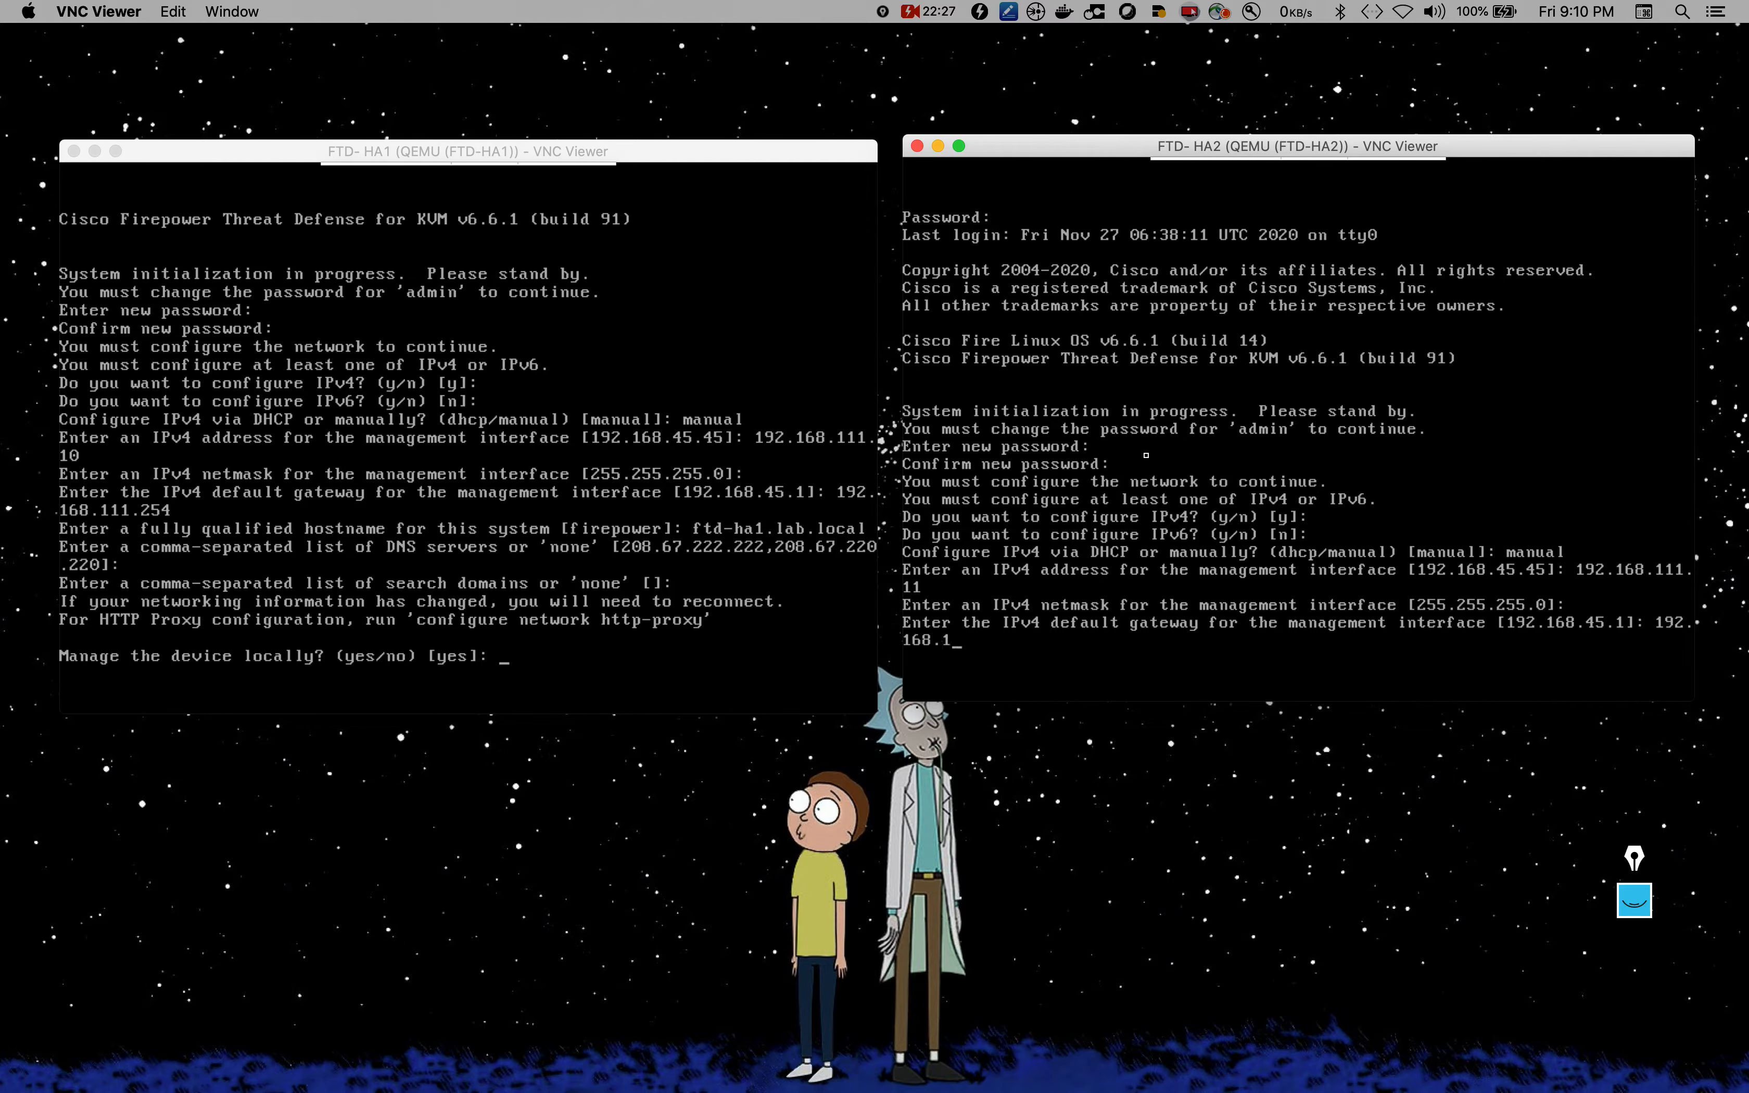
type("11.254")
key("Return")
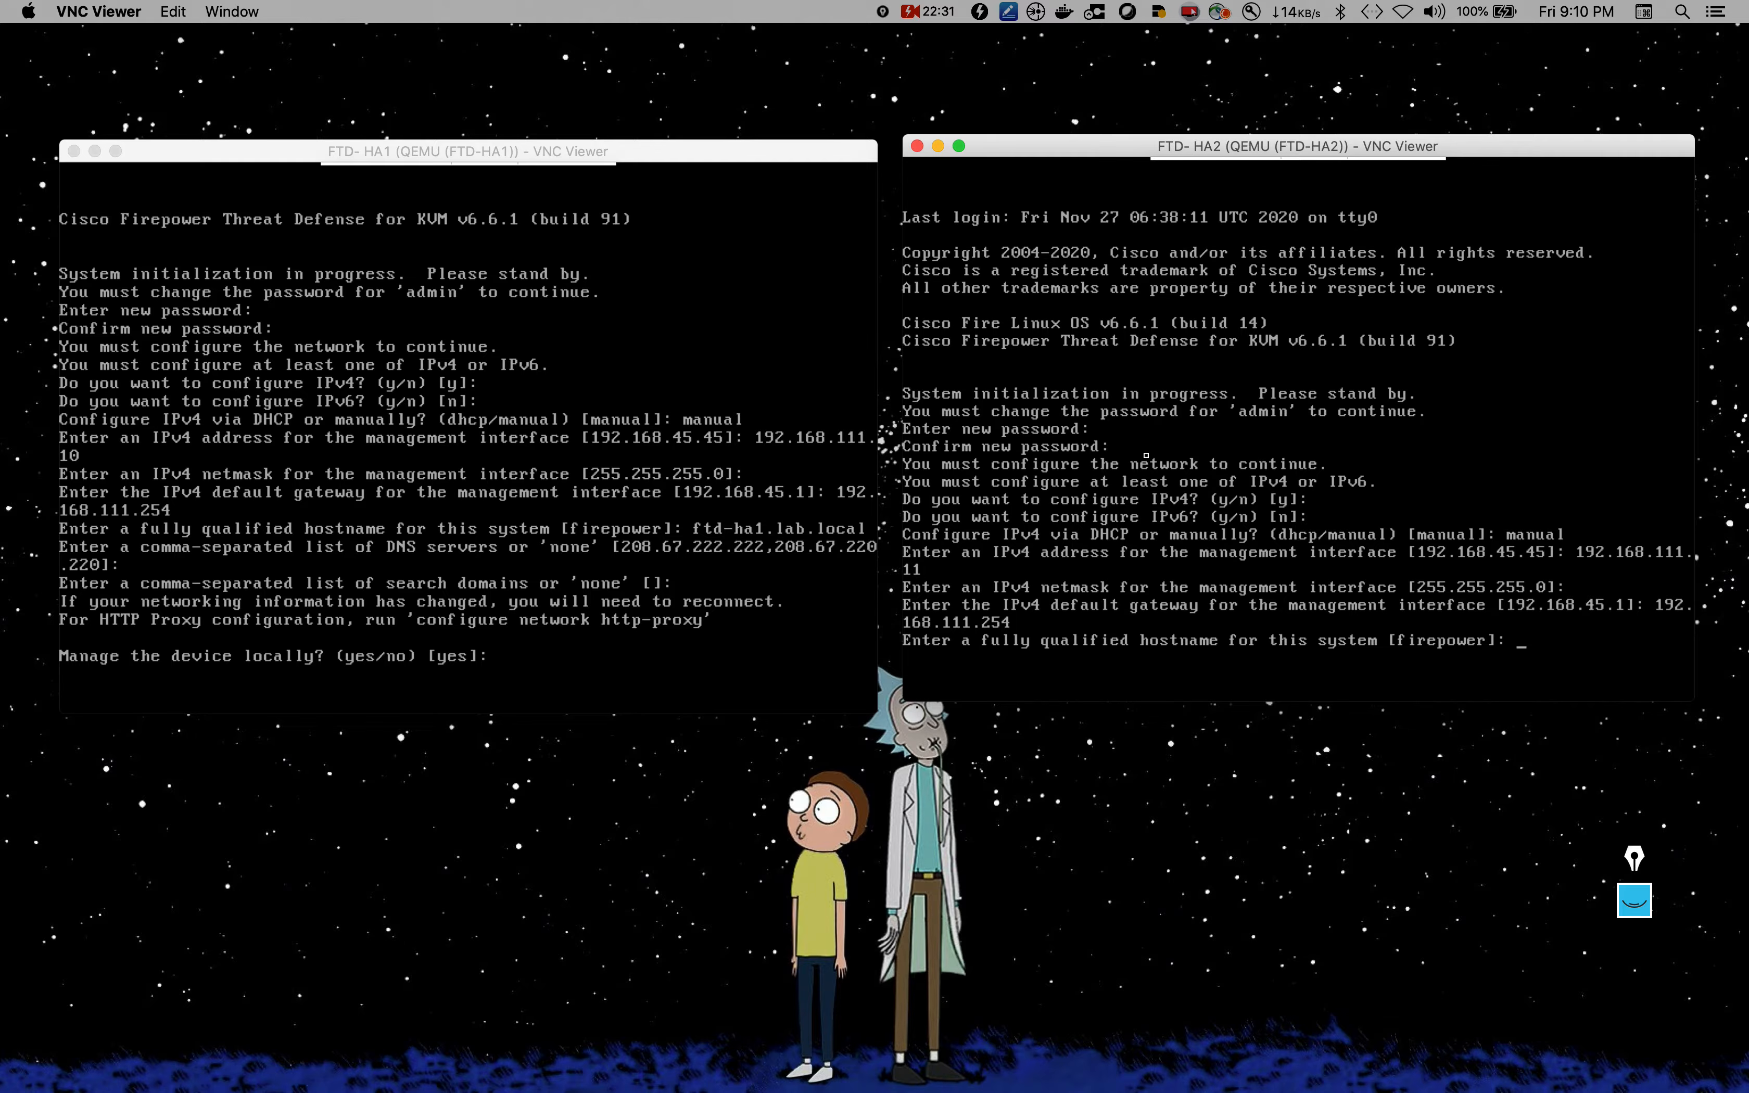
type("ftd-ha2.lab.local")
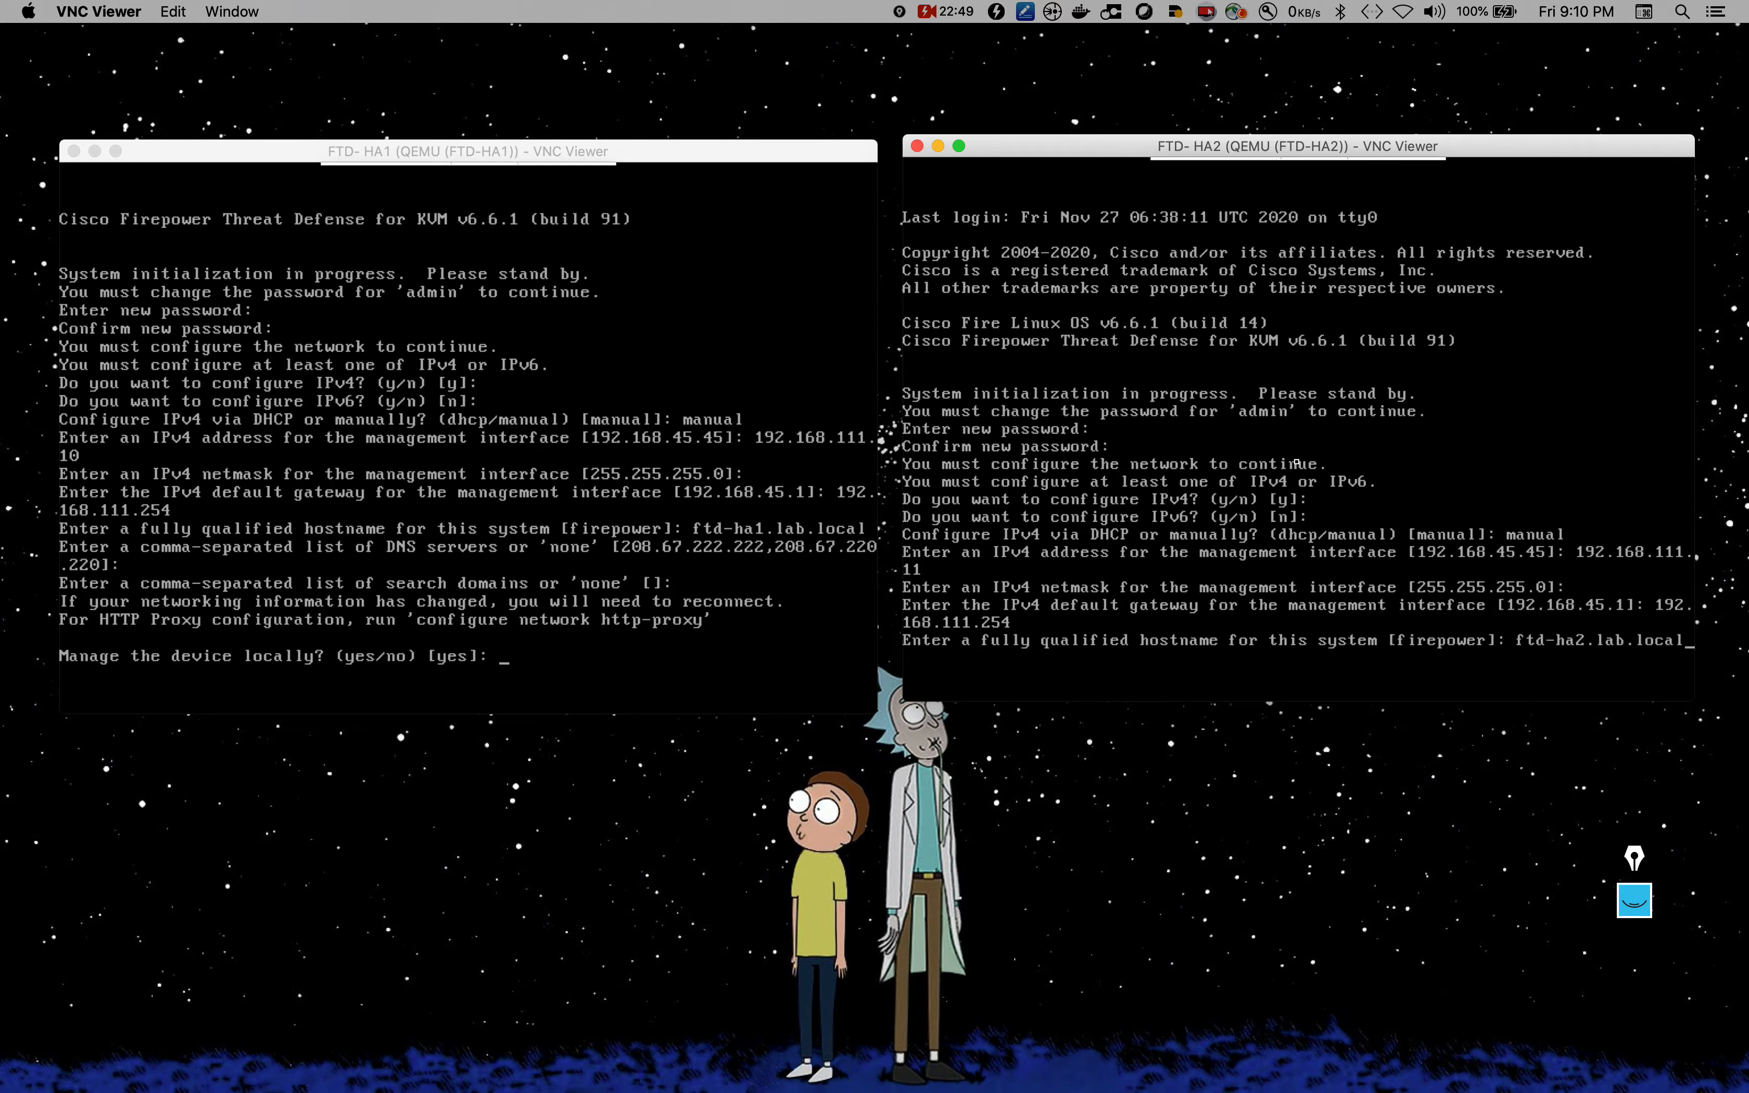
key("Return")
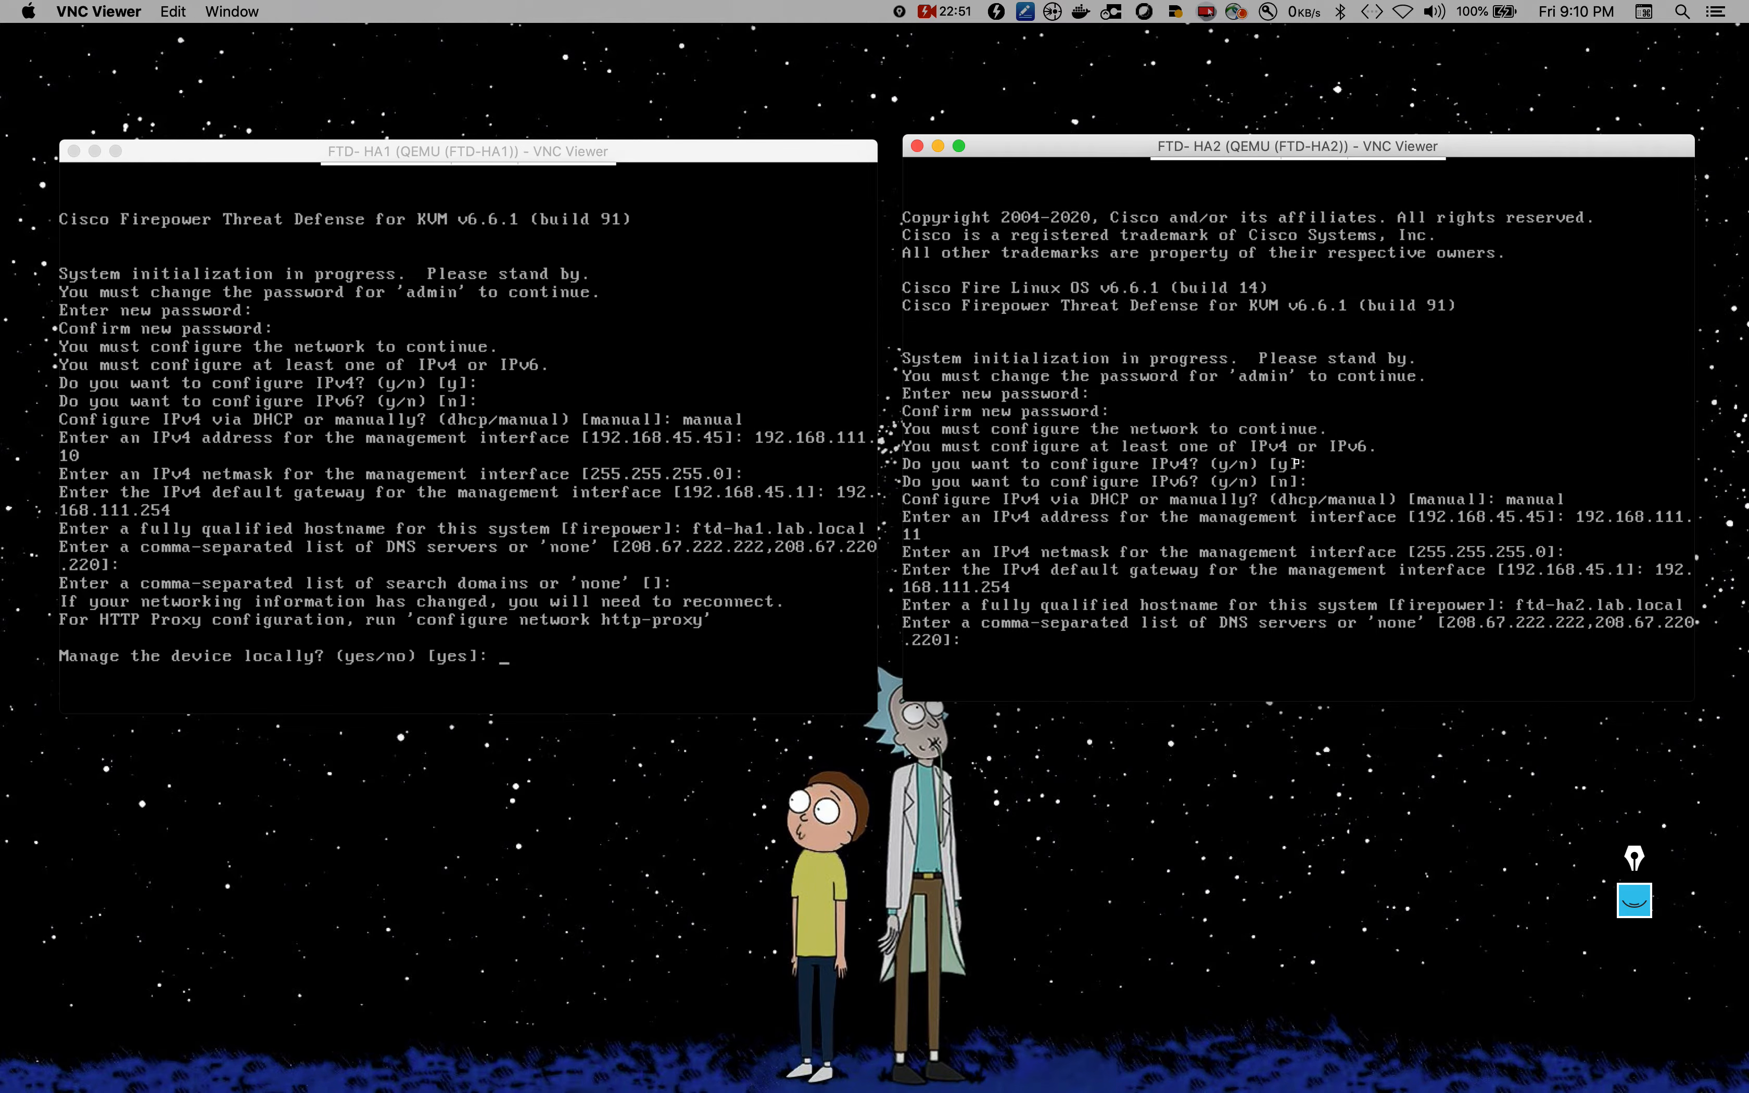
key("Return")
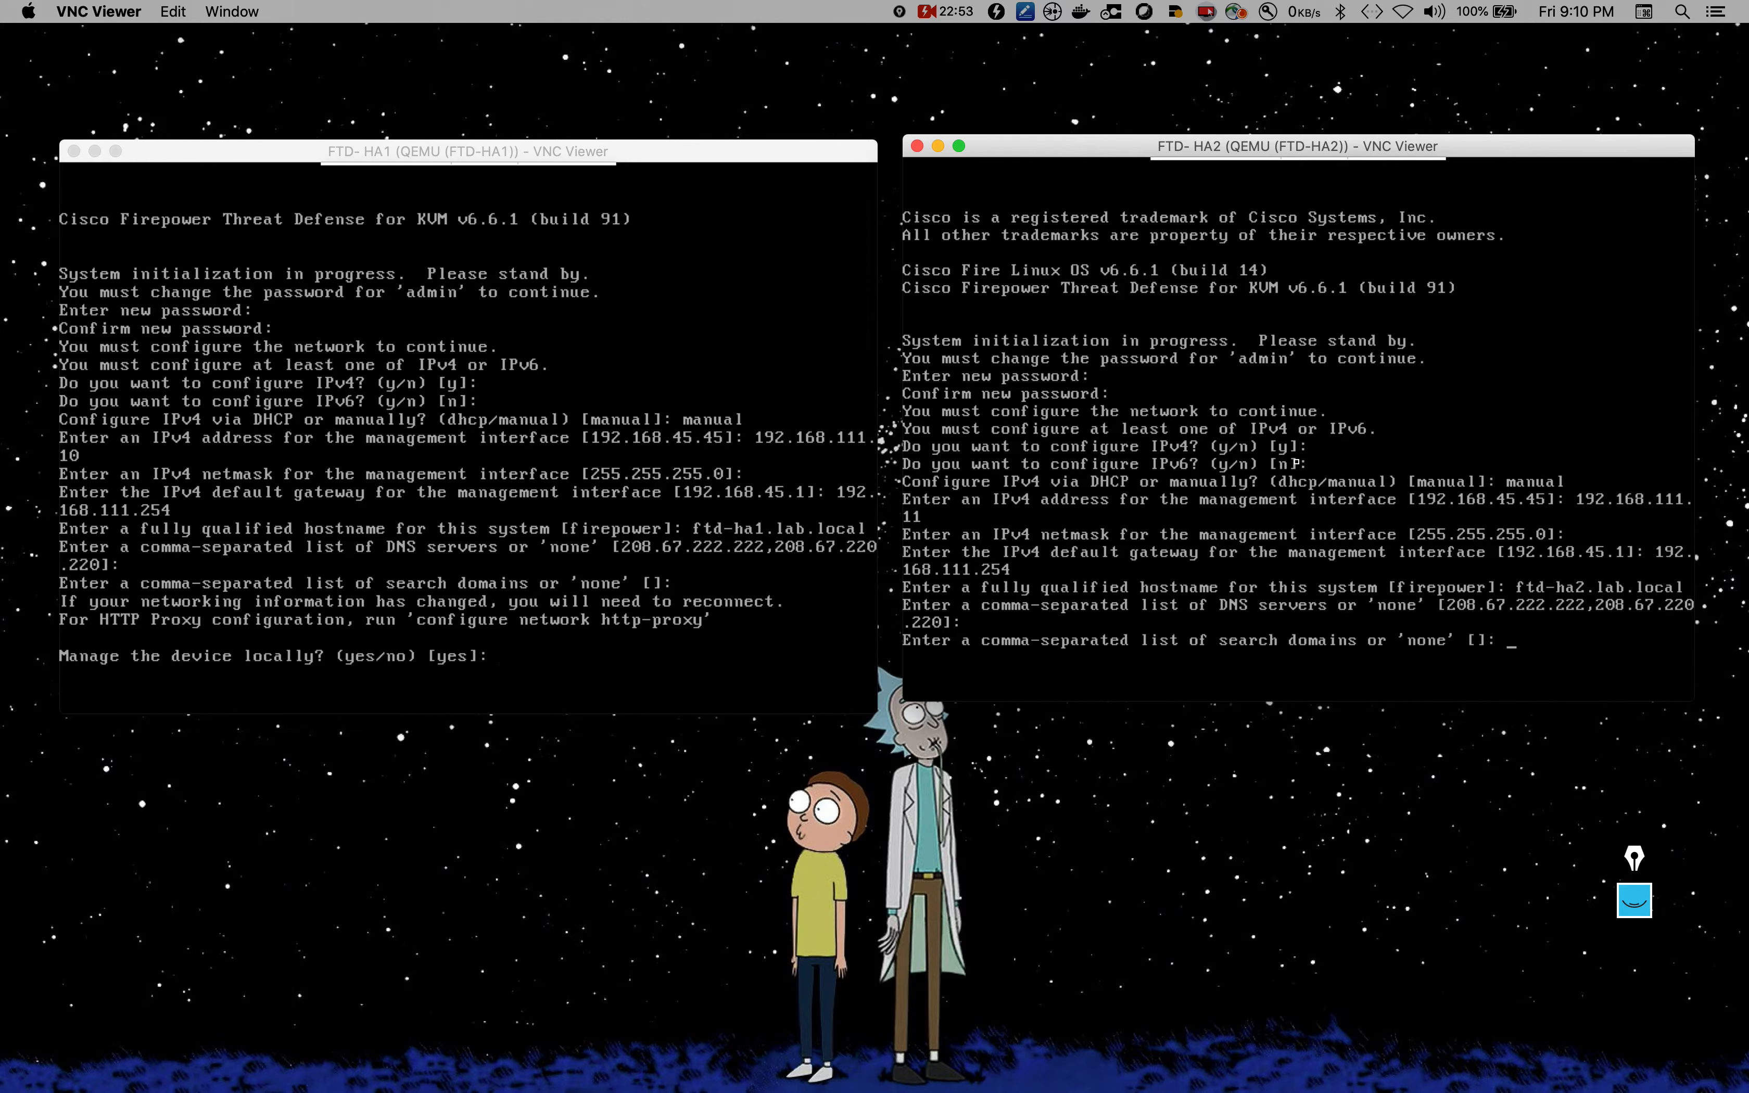
key("Return")
left_click(712, 461)
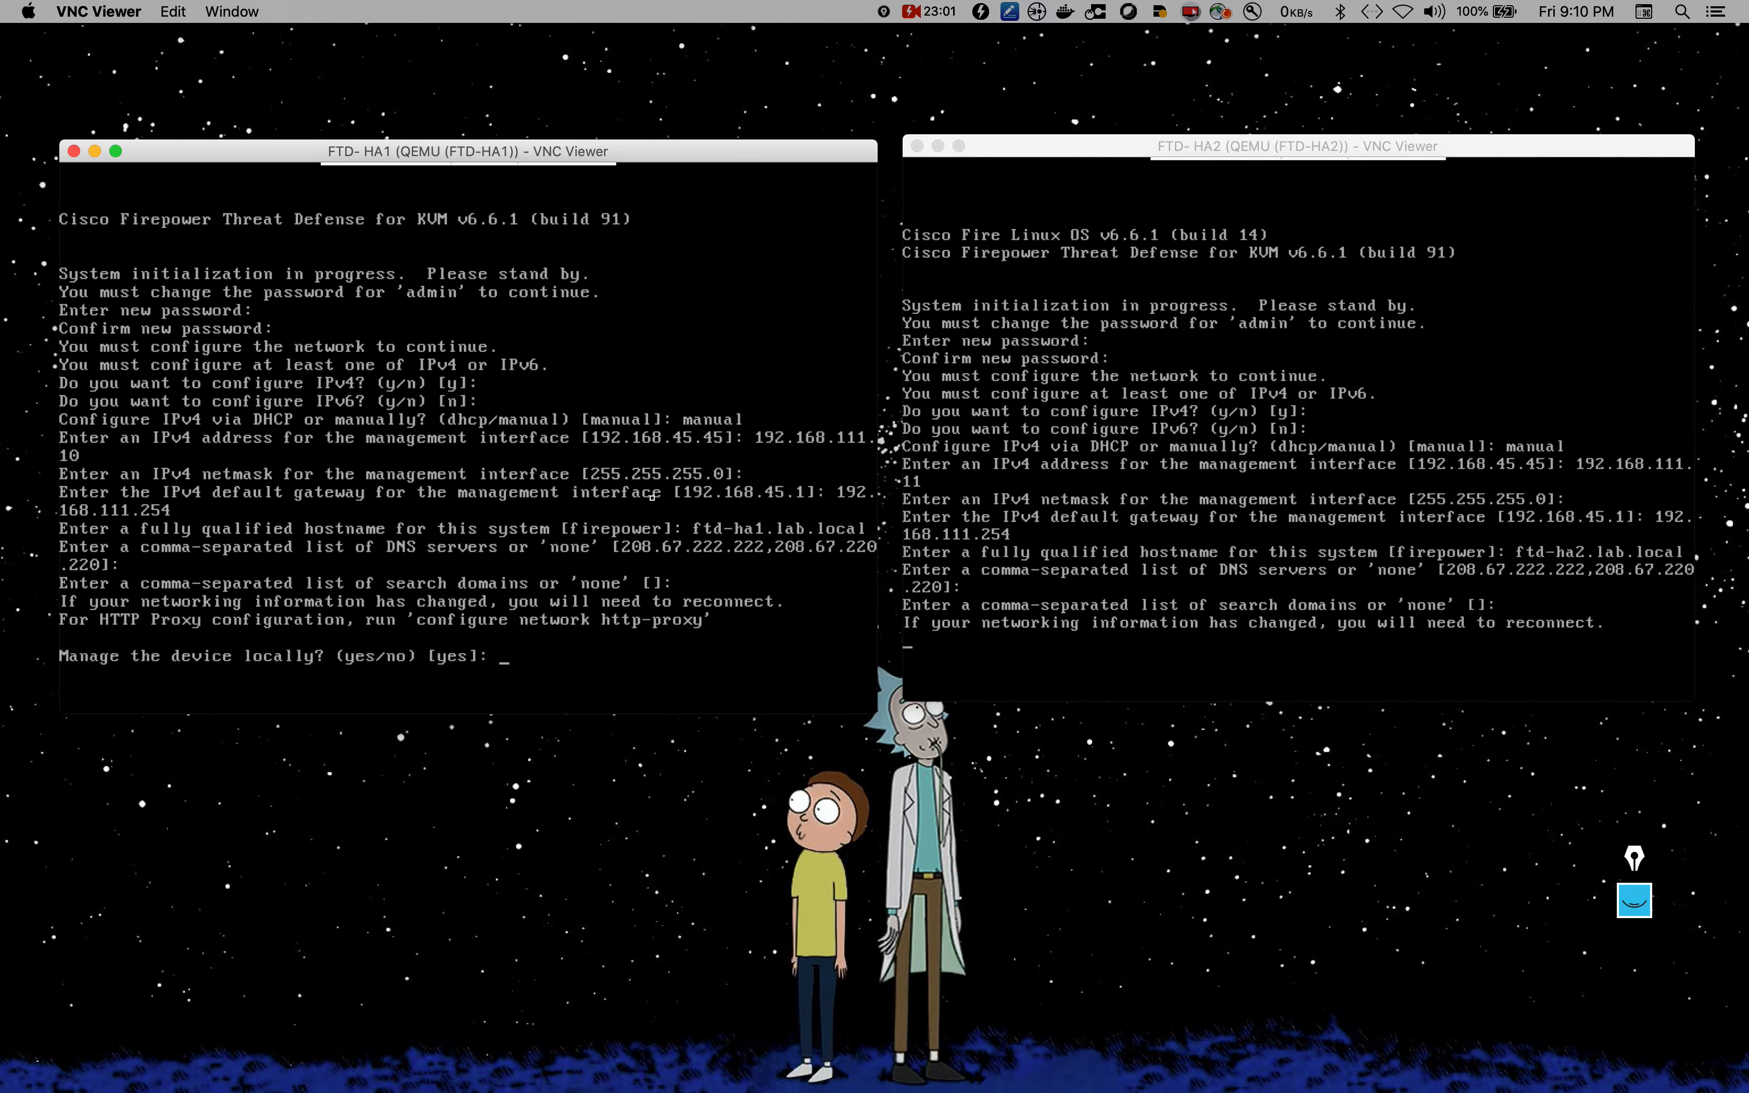
type("no")
Step: Submit 'no' to managing the device locally on FTD-HA1, then on FTD-HA2
key("Return")
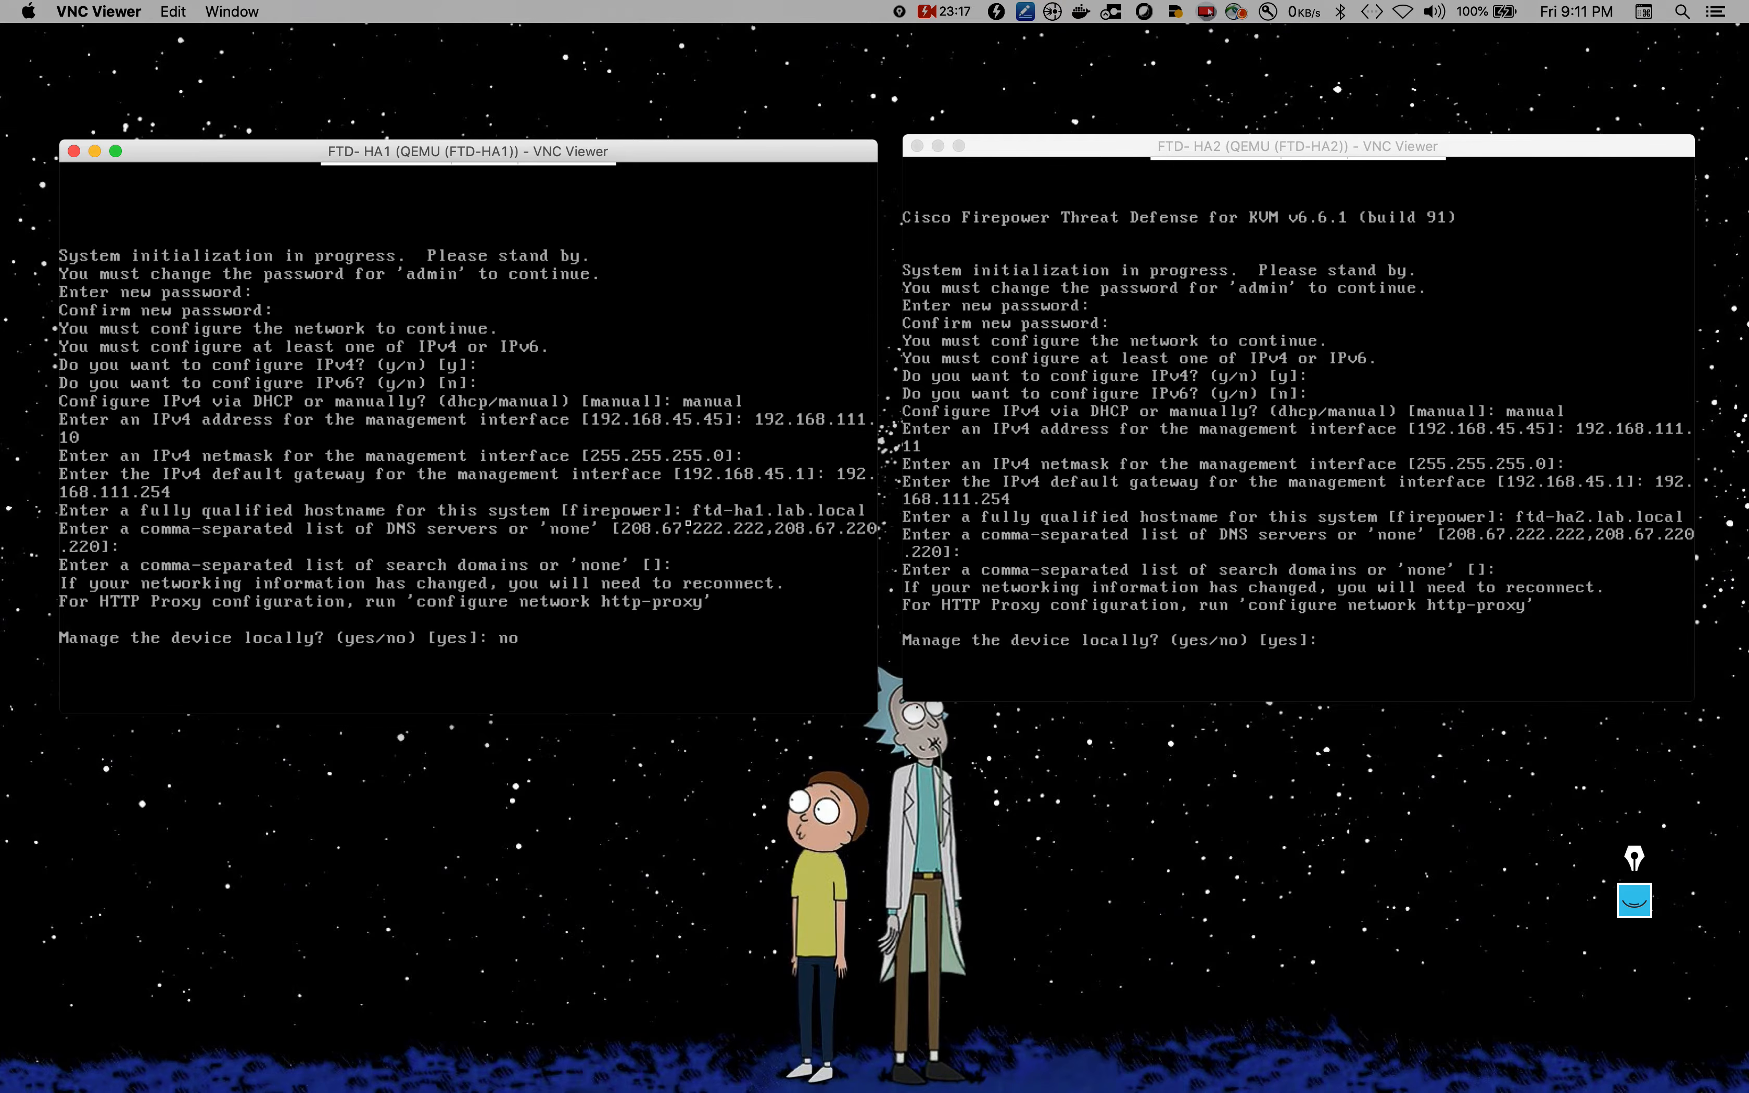
left_click(1293, 563)
type("no")
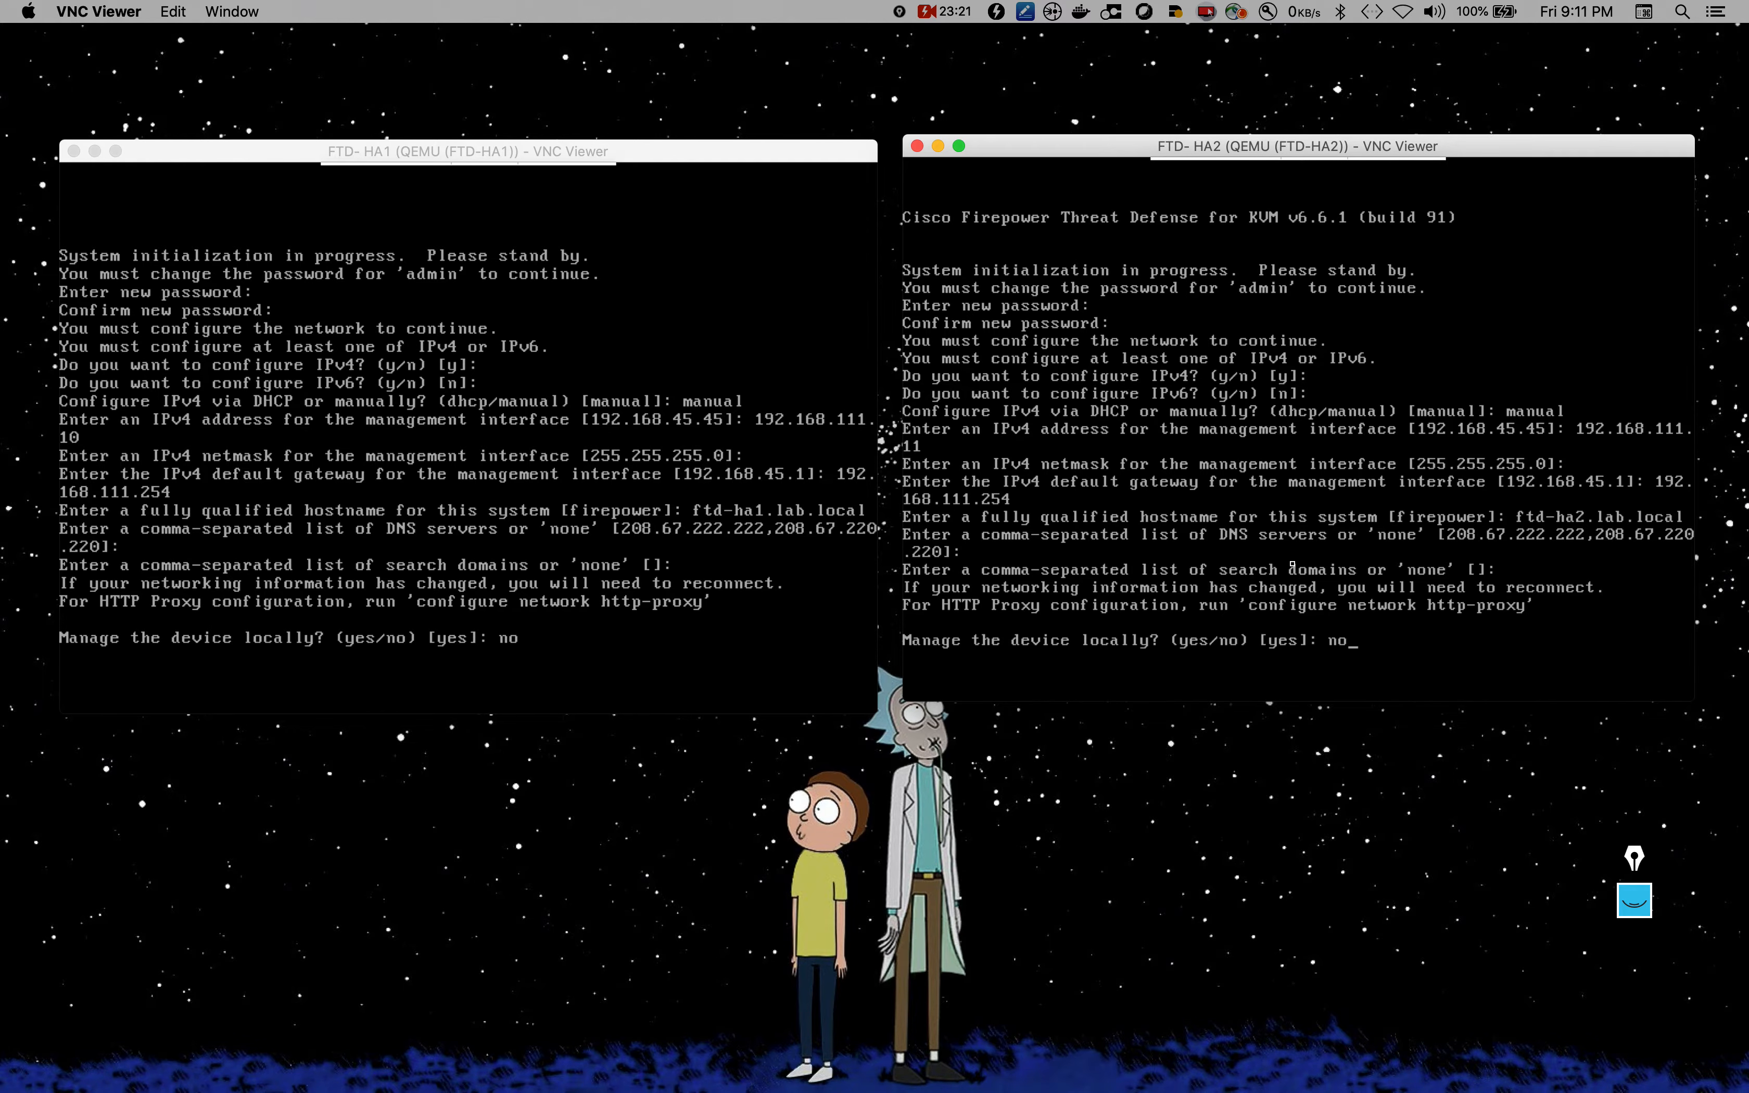
key("Return")
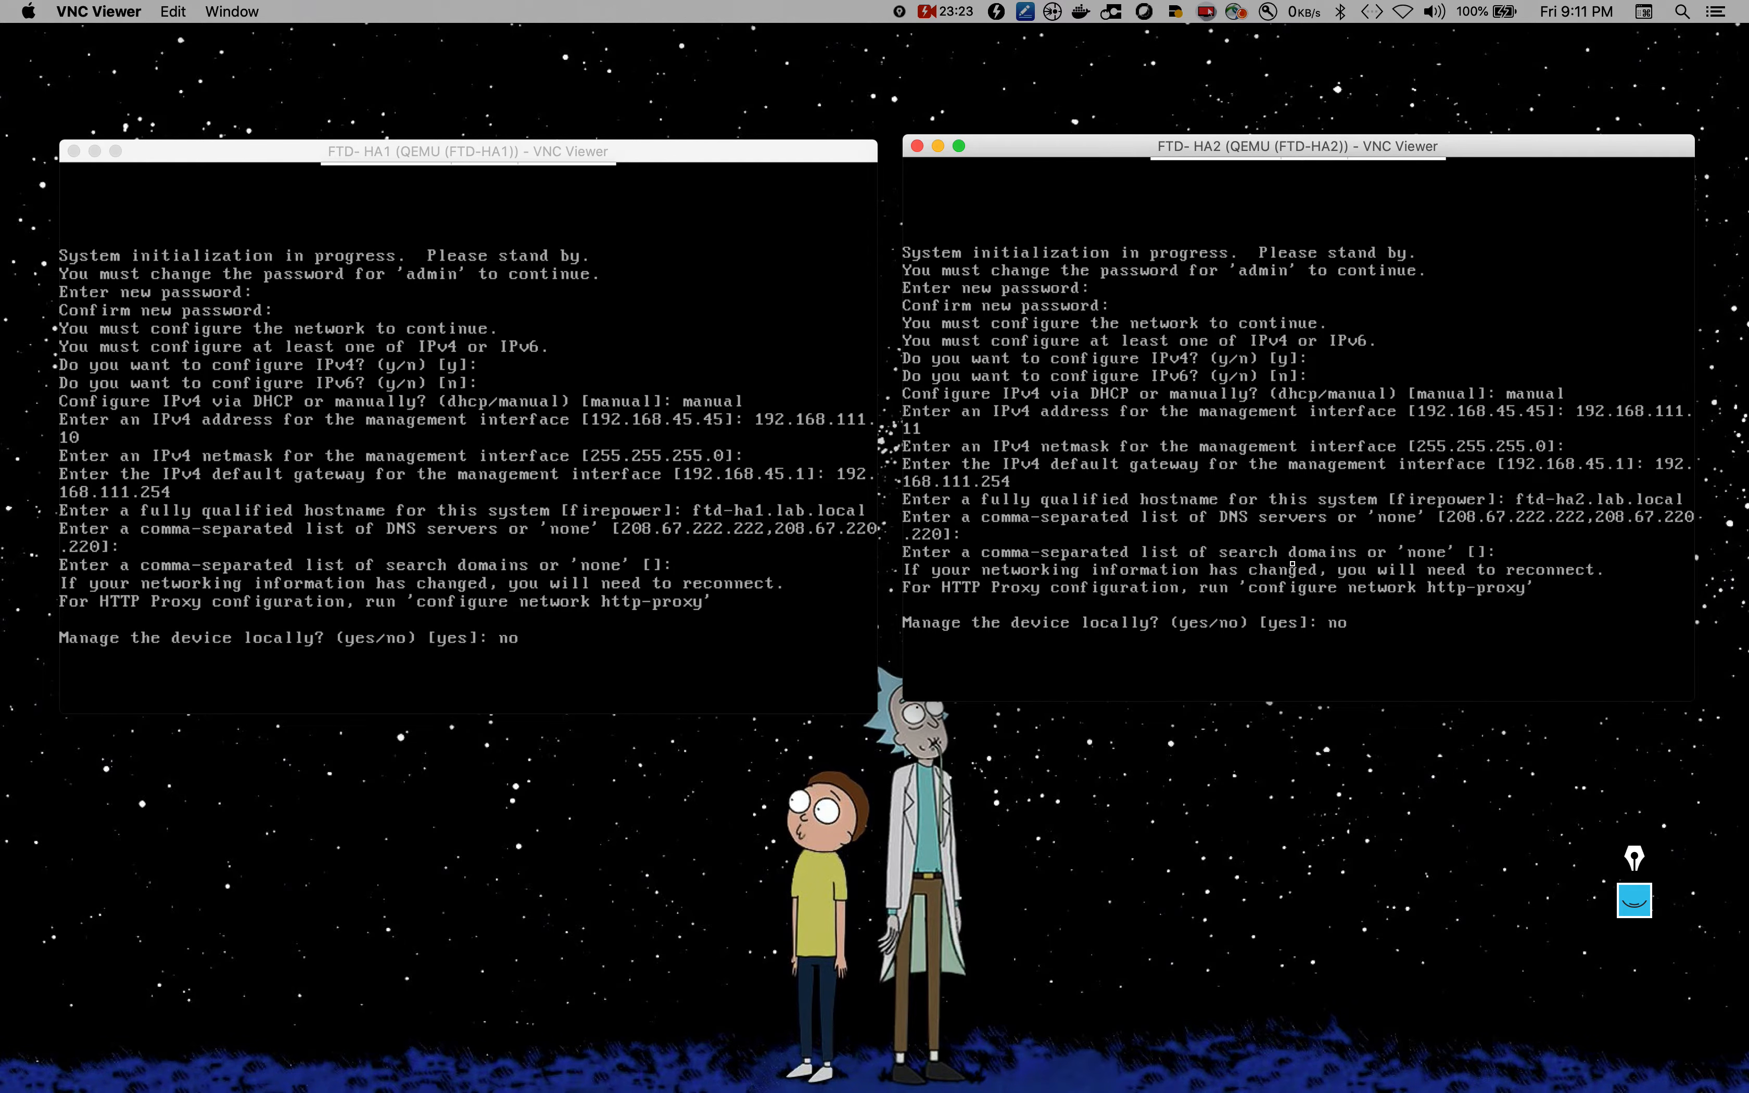
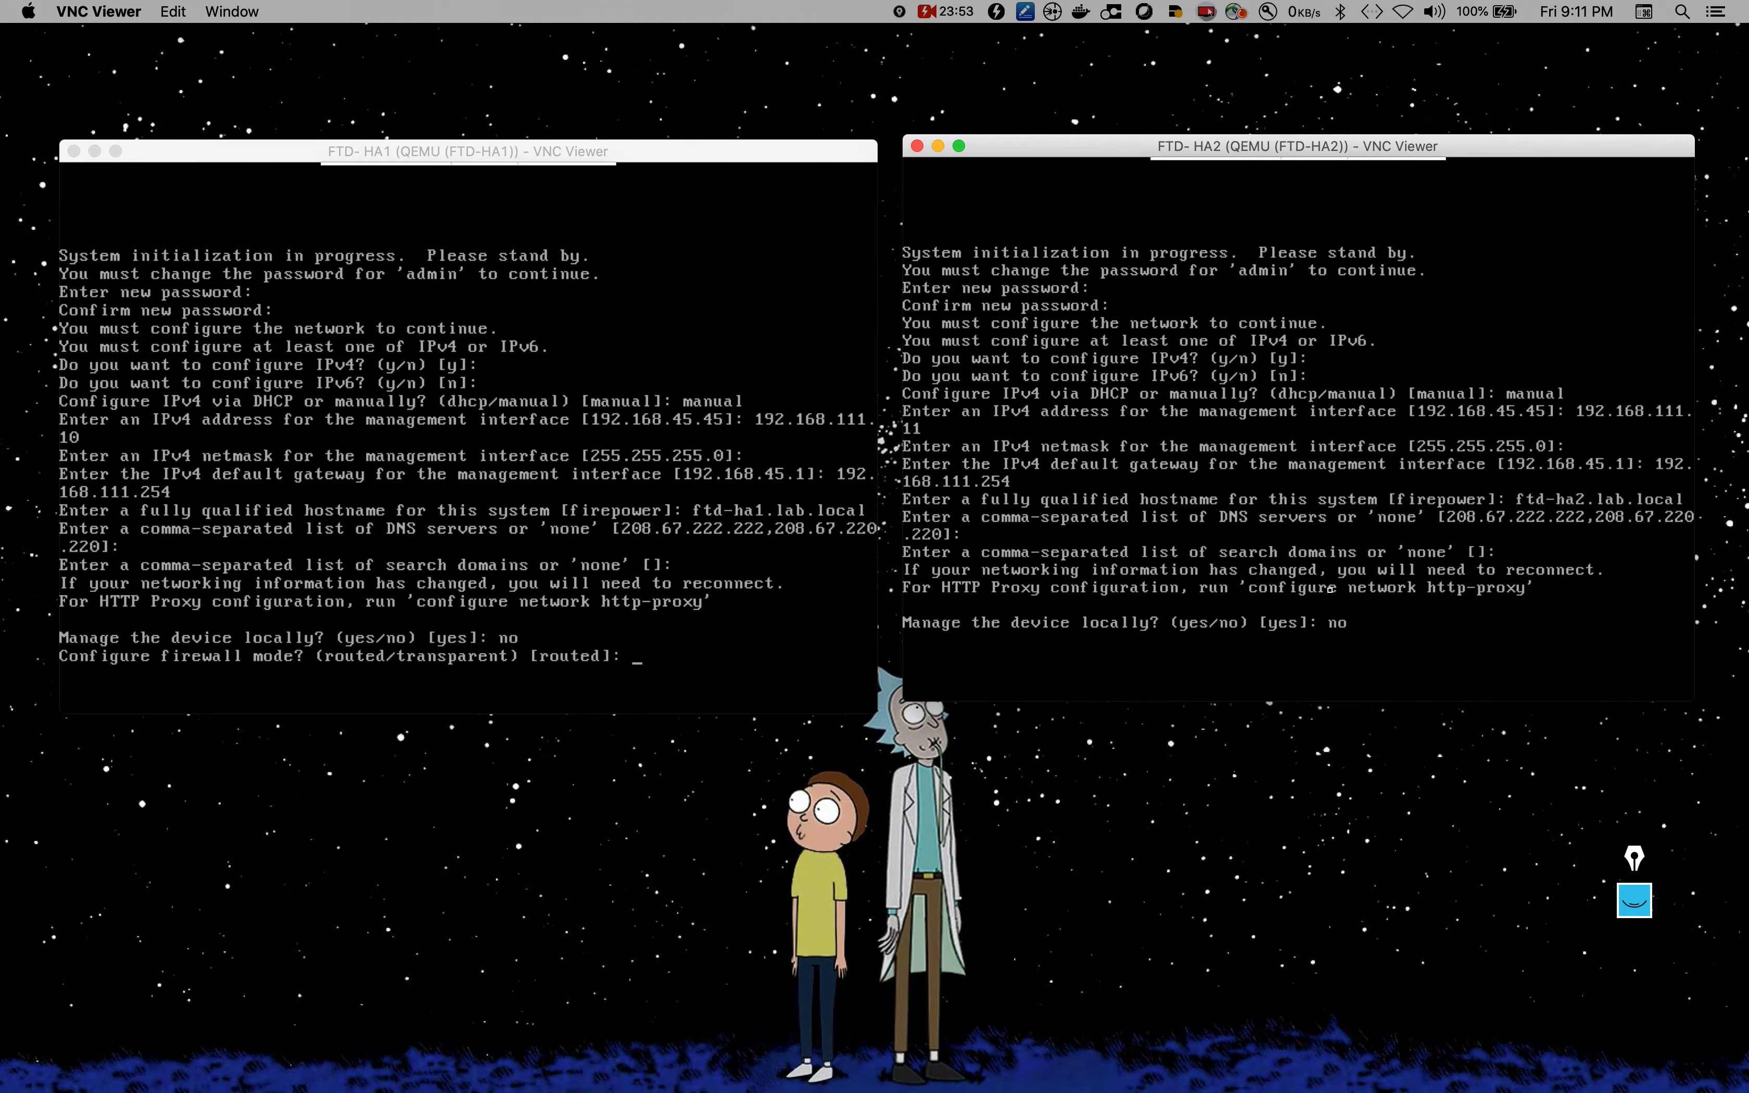
Step: Accept routed firewall mode on FTD-HA1 and FTD-HA2, answering no to local management on HA2
left_click(560, 588)
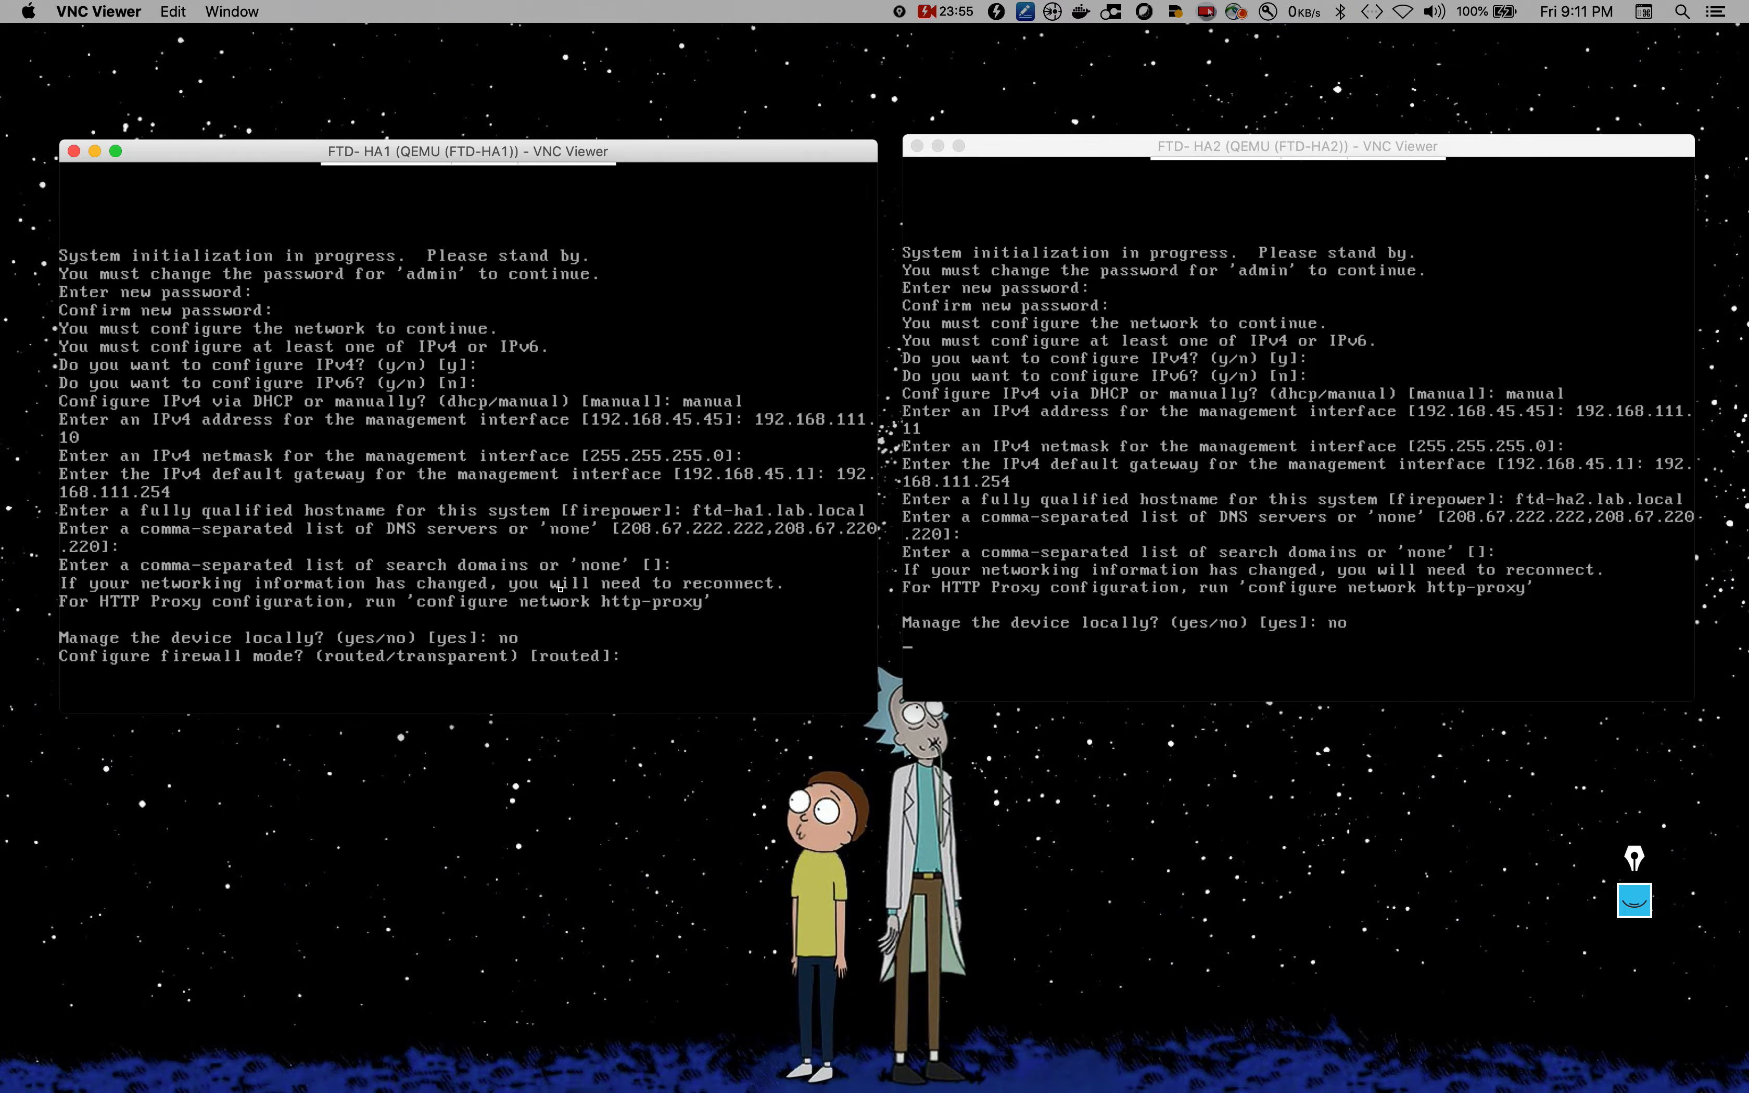
key("Return")
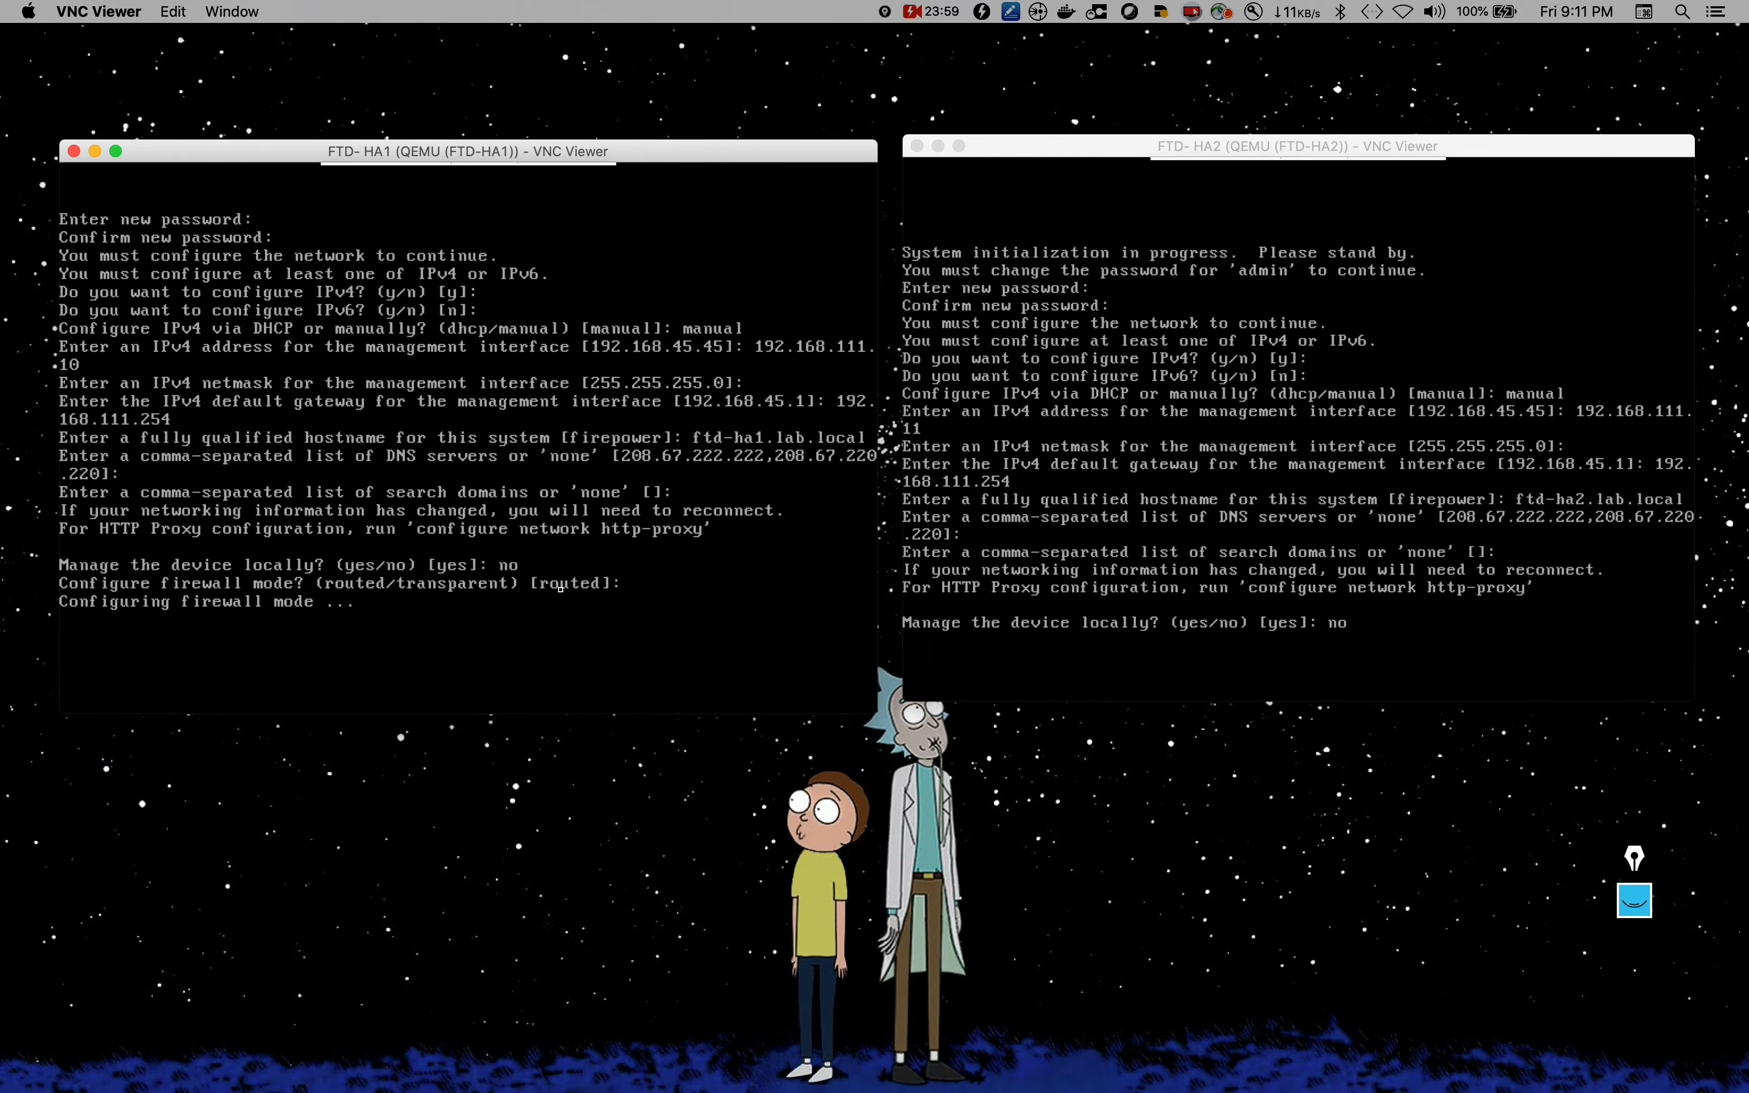
left_click(1381, 487)
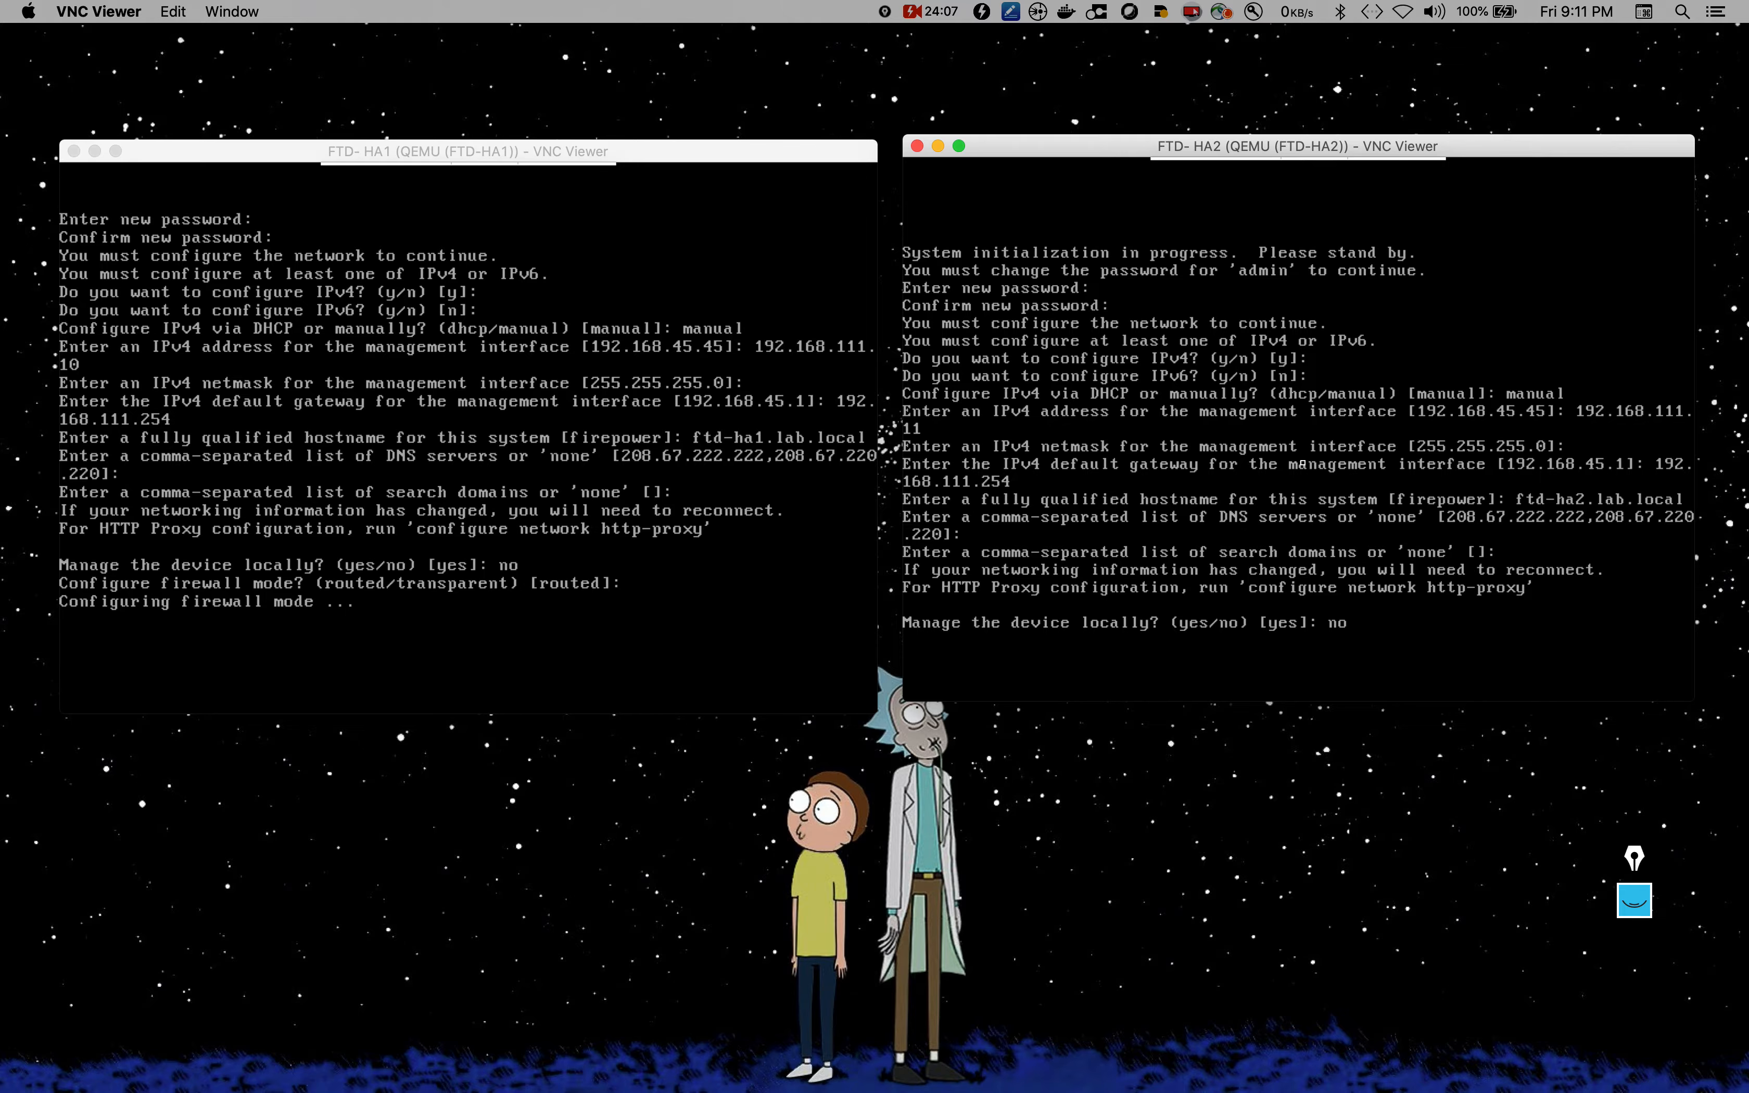
key("Return")
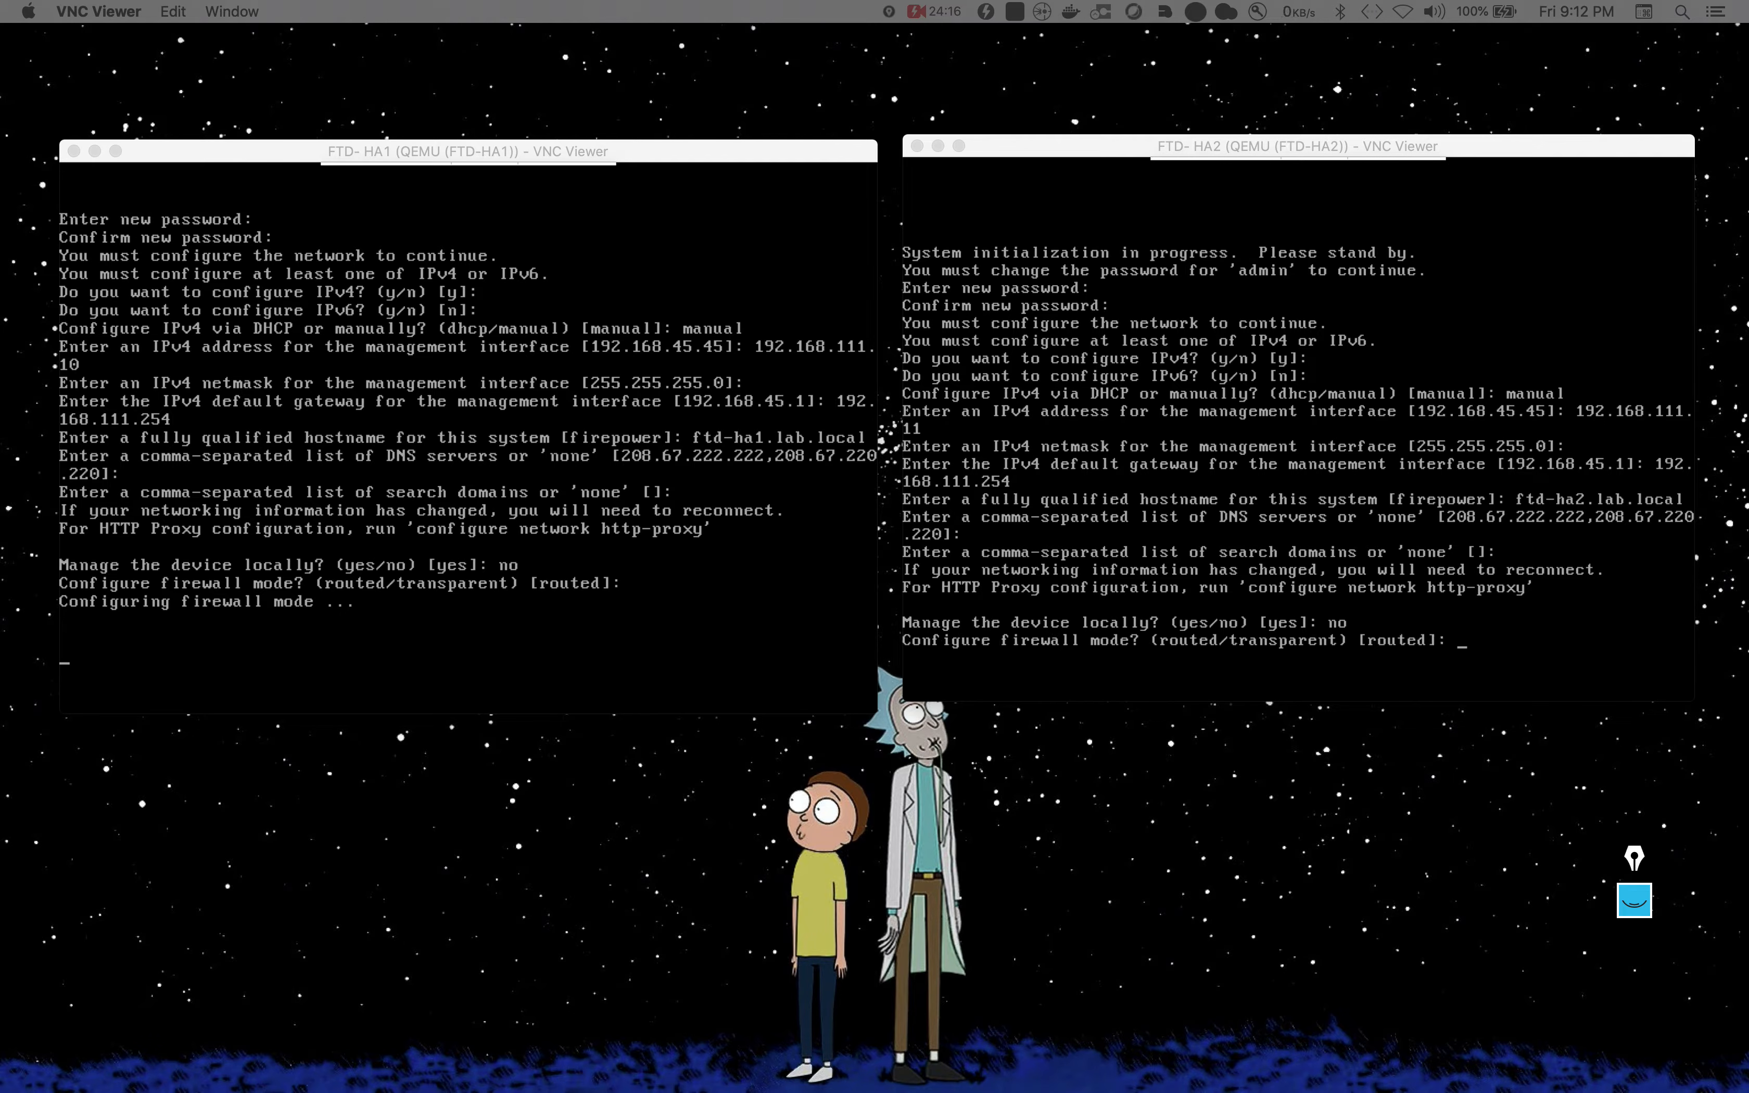
left_click(1216, 474)
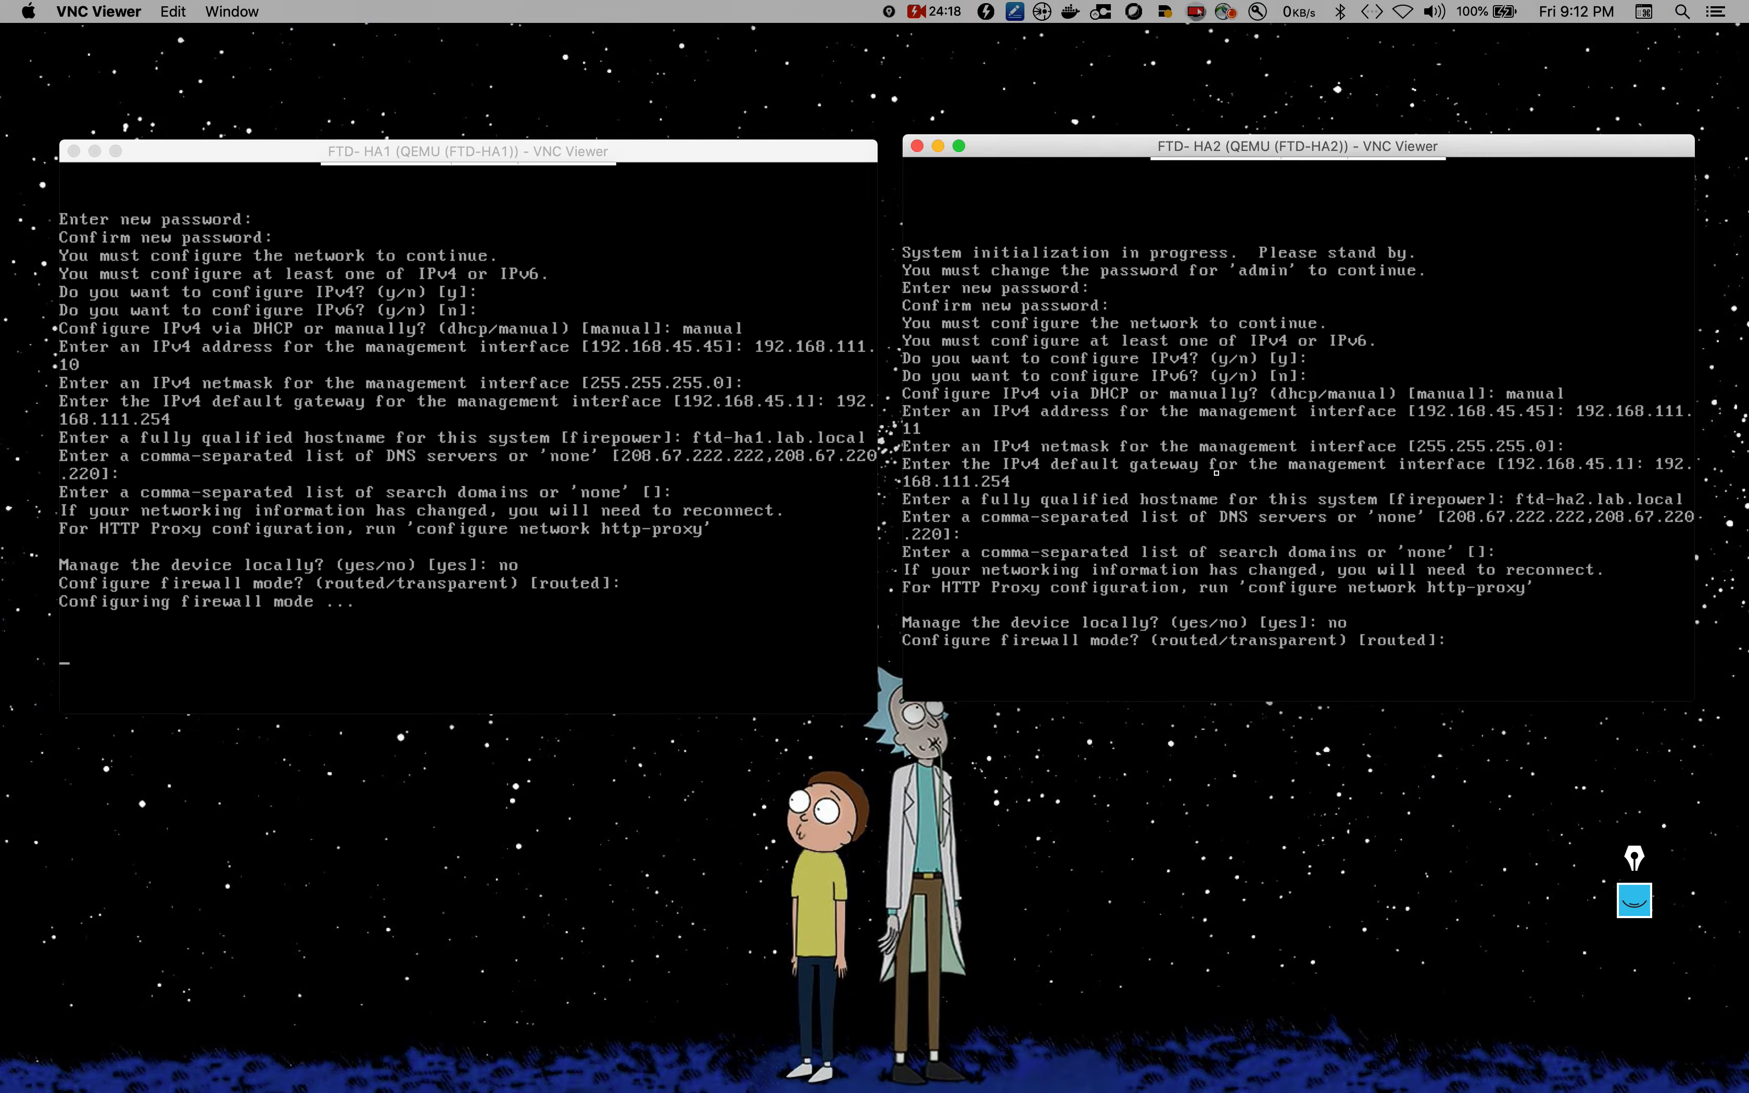
key("Return")
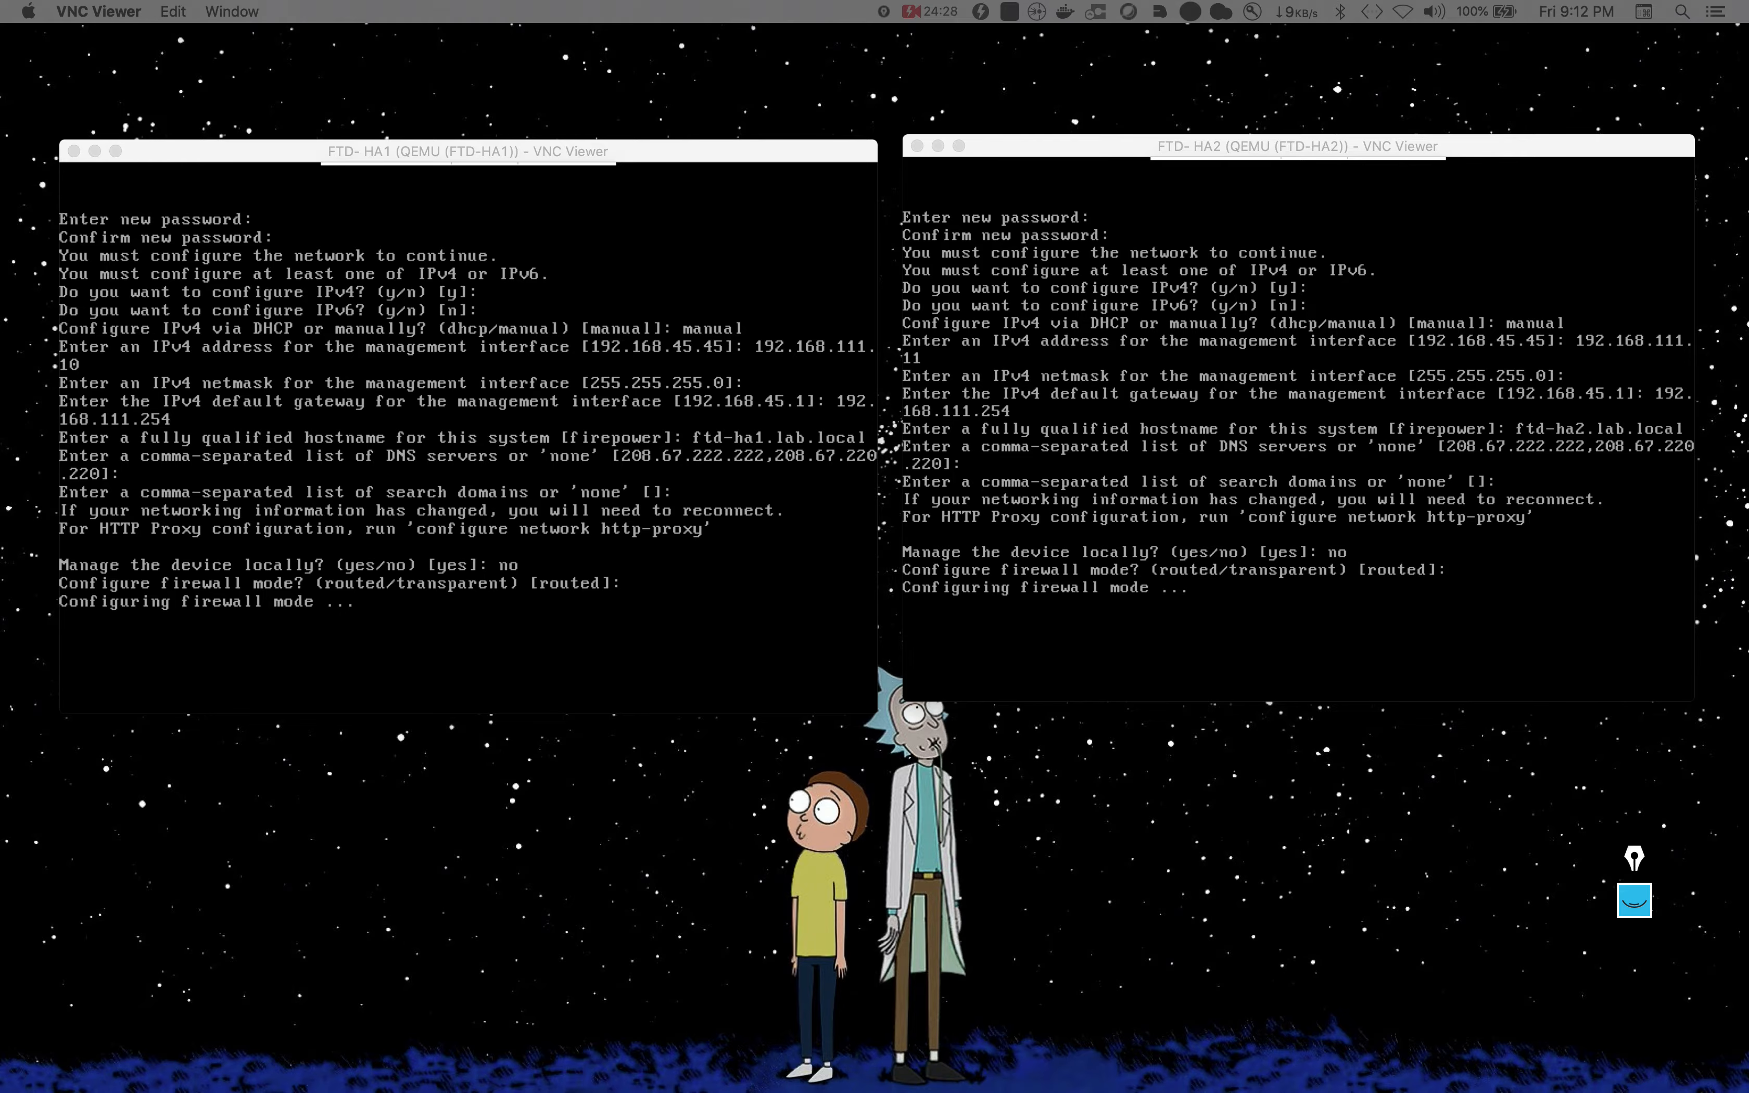
left_click(566, 556)
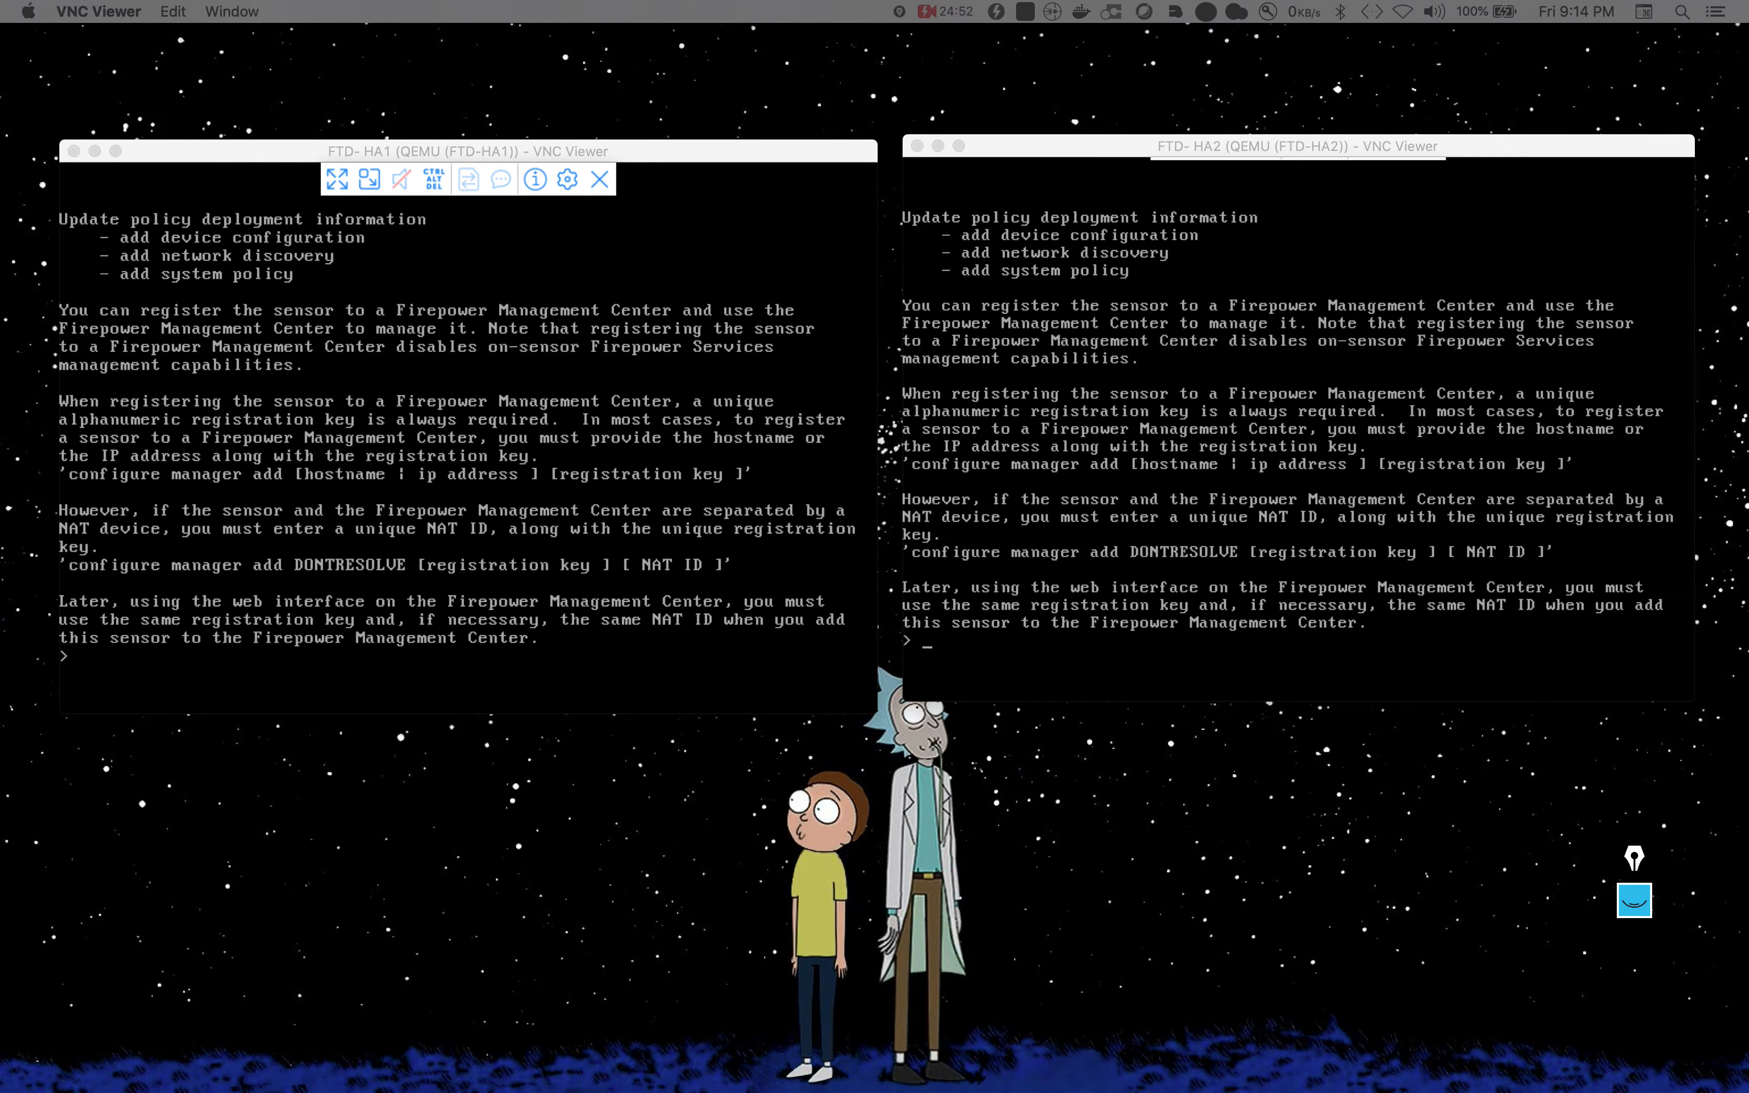
Step: Register FTD-HA1 to manager 192.168.111.20 with the registration key
left_click(557, 508)
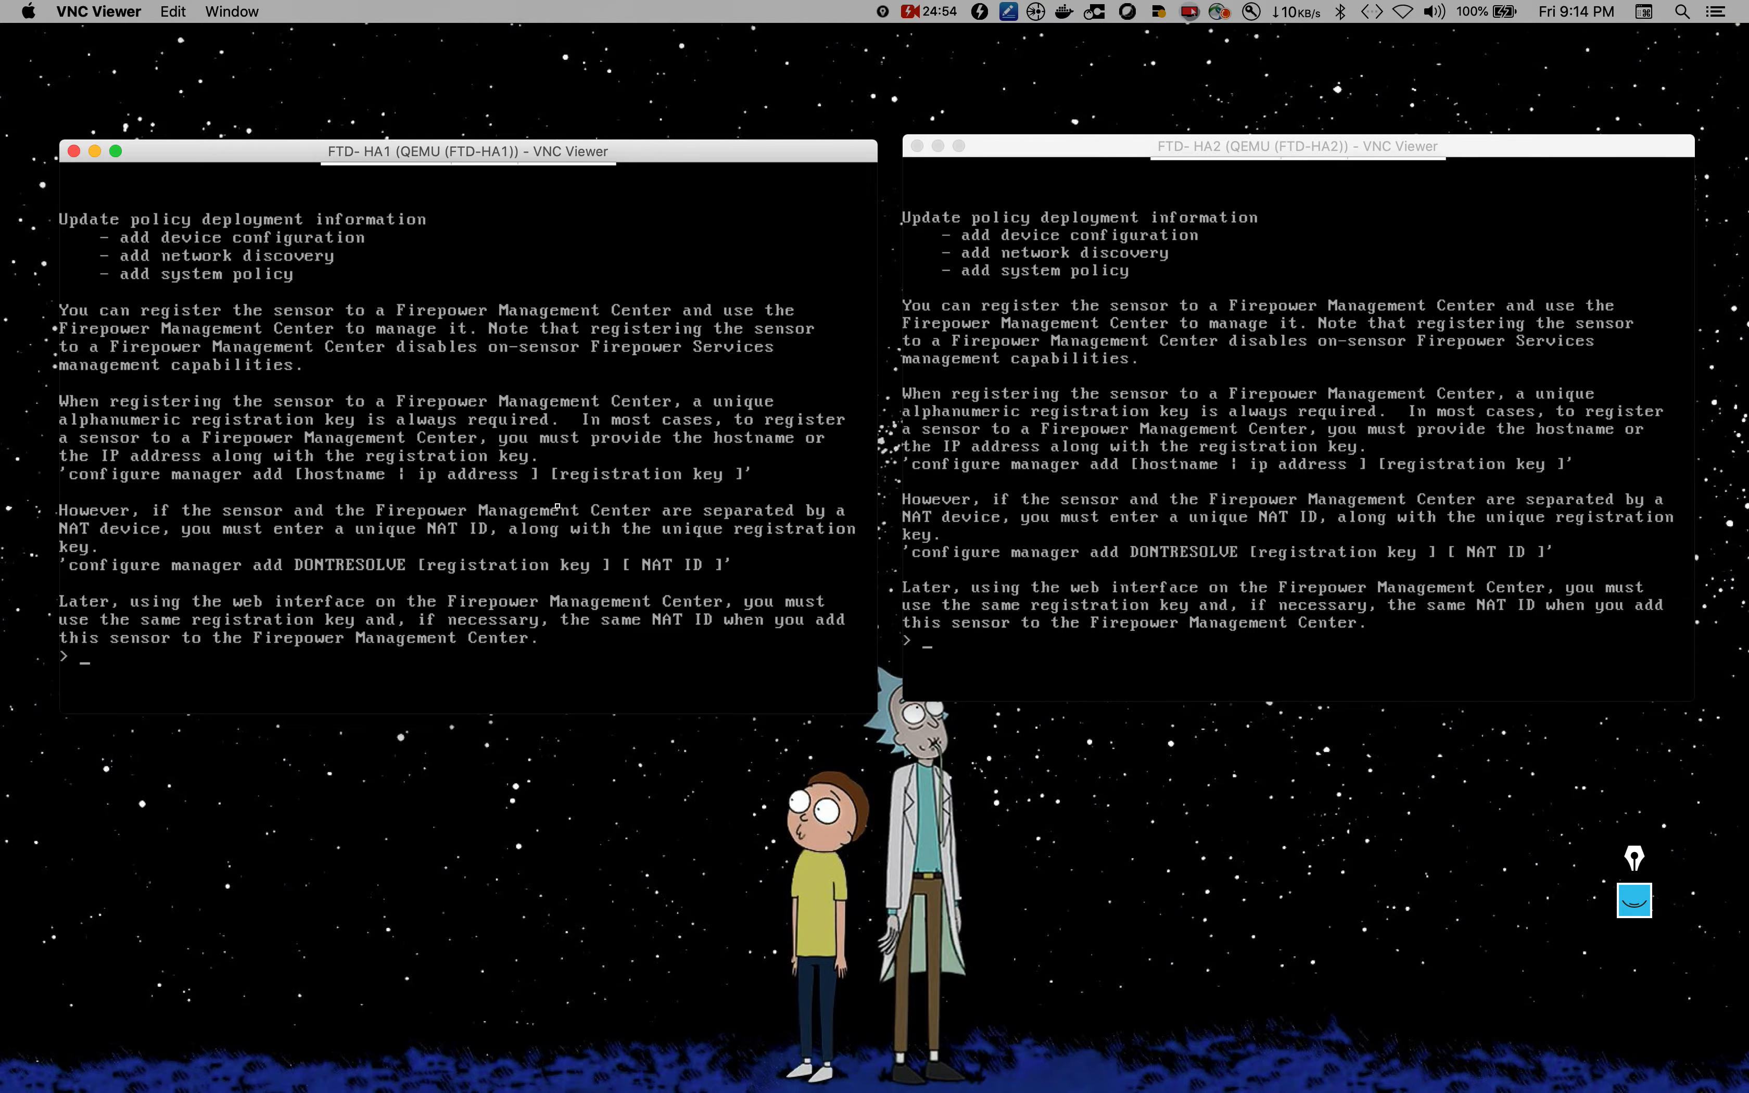
key("Return")
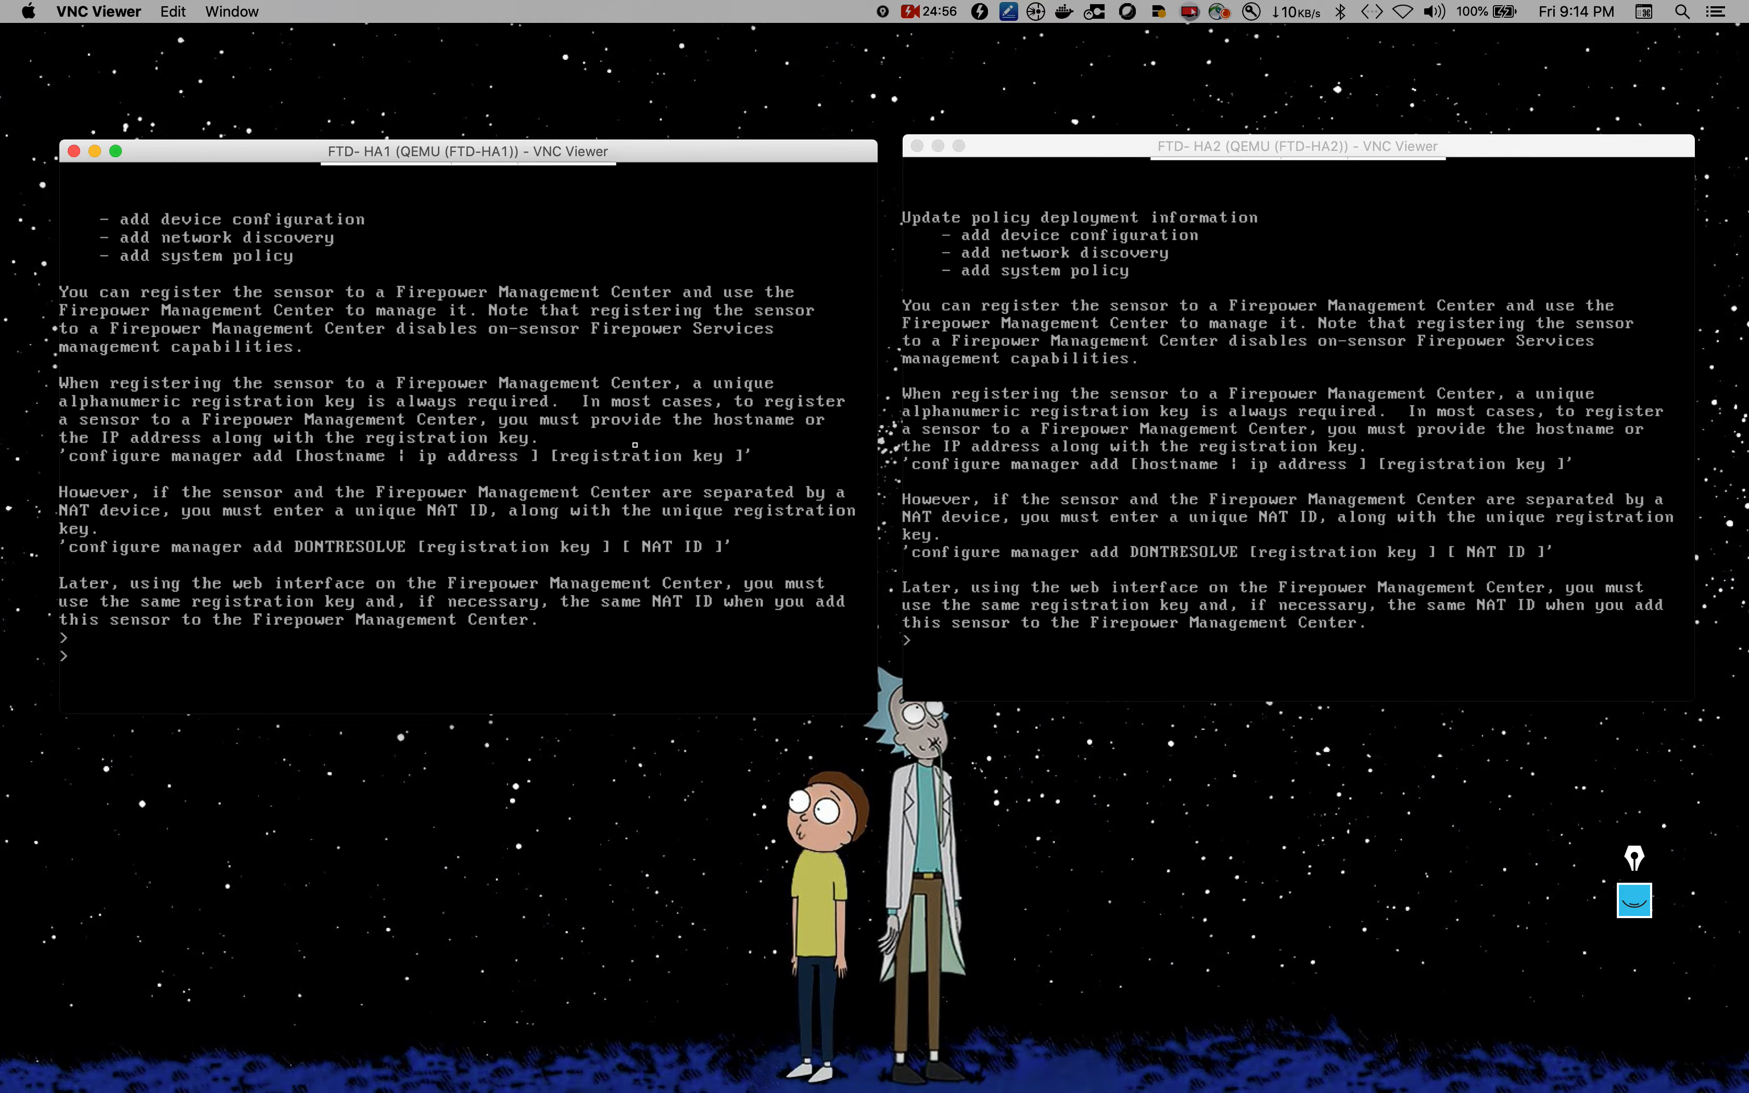
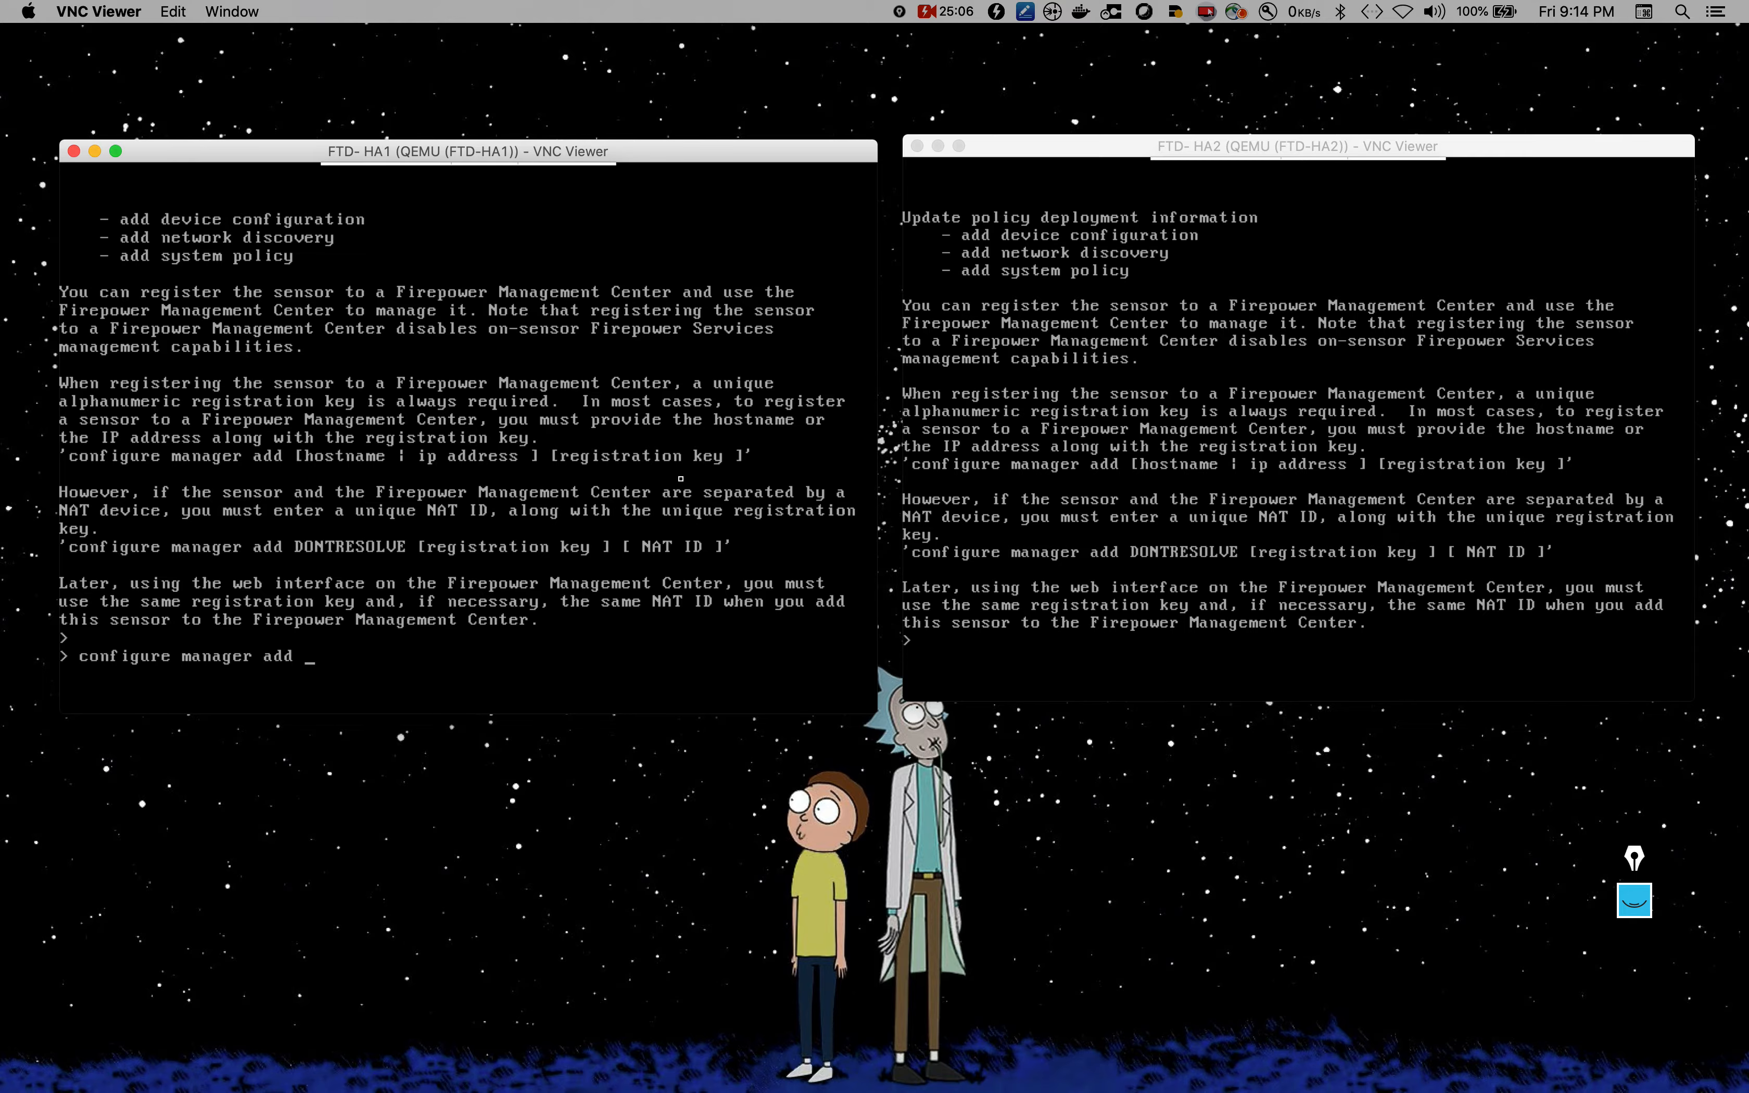
key("Return")
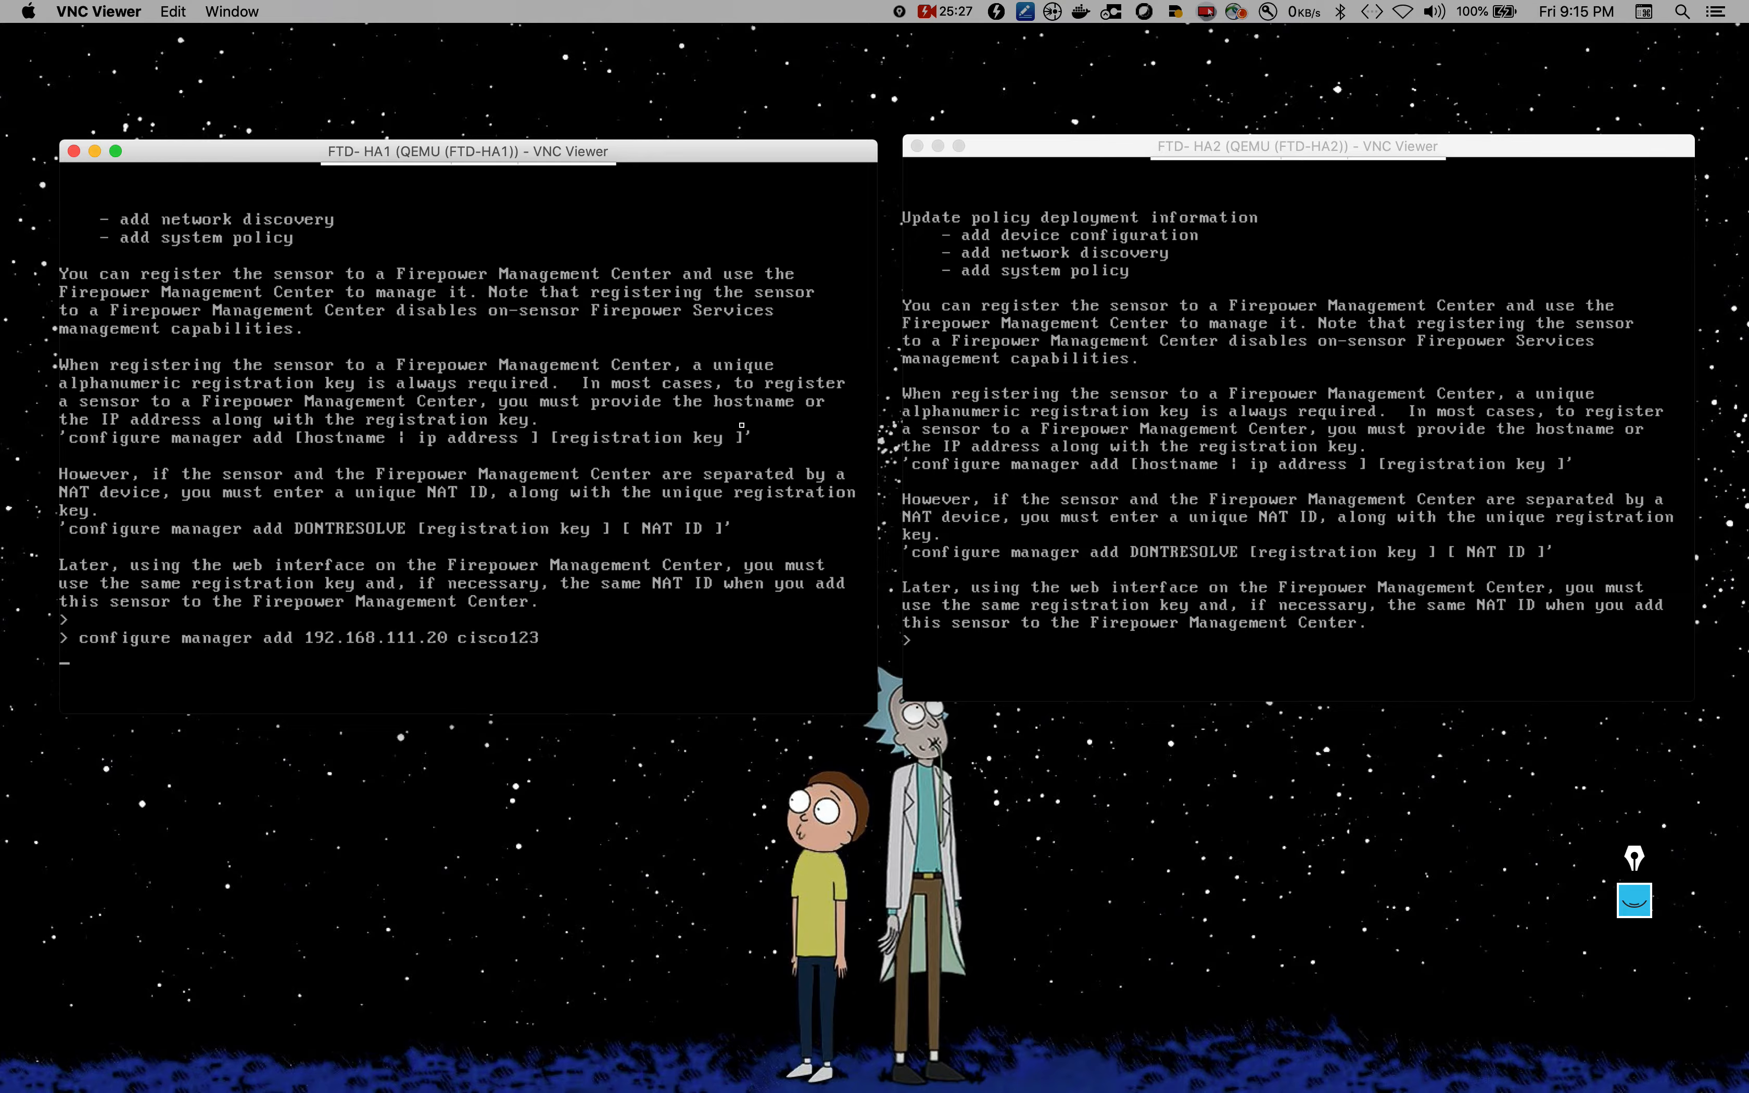
Step: Register FTD-HA2 to manager 192.168.111.20 with the same key, then bring up the FMC console
left_click(1157, 570)
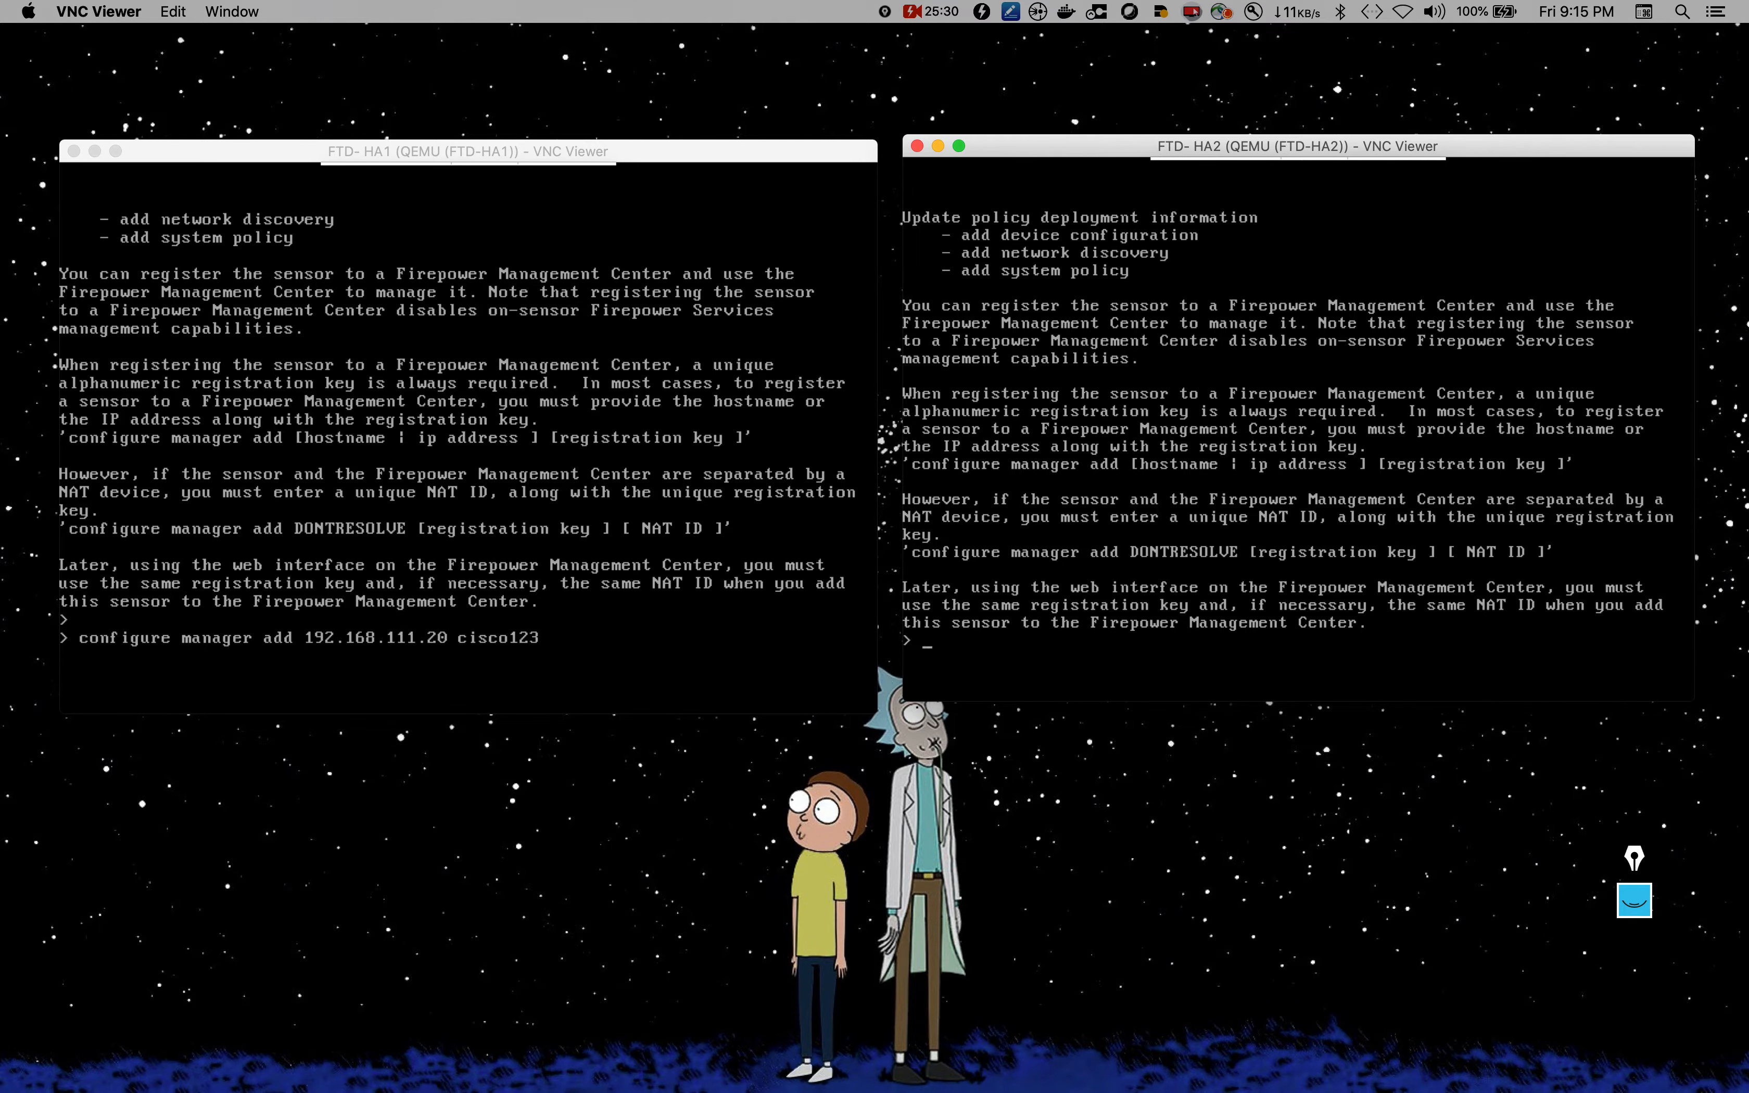
type("configue")
key("BackSpace")
type("re manager a")
type("dd")
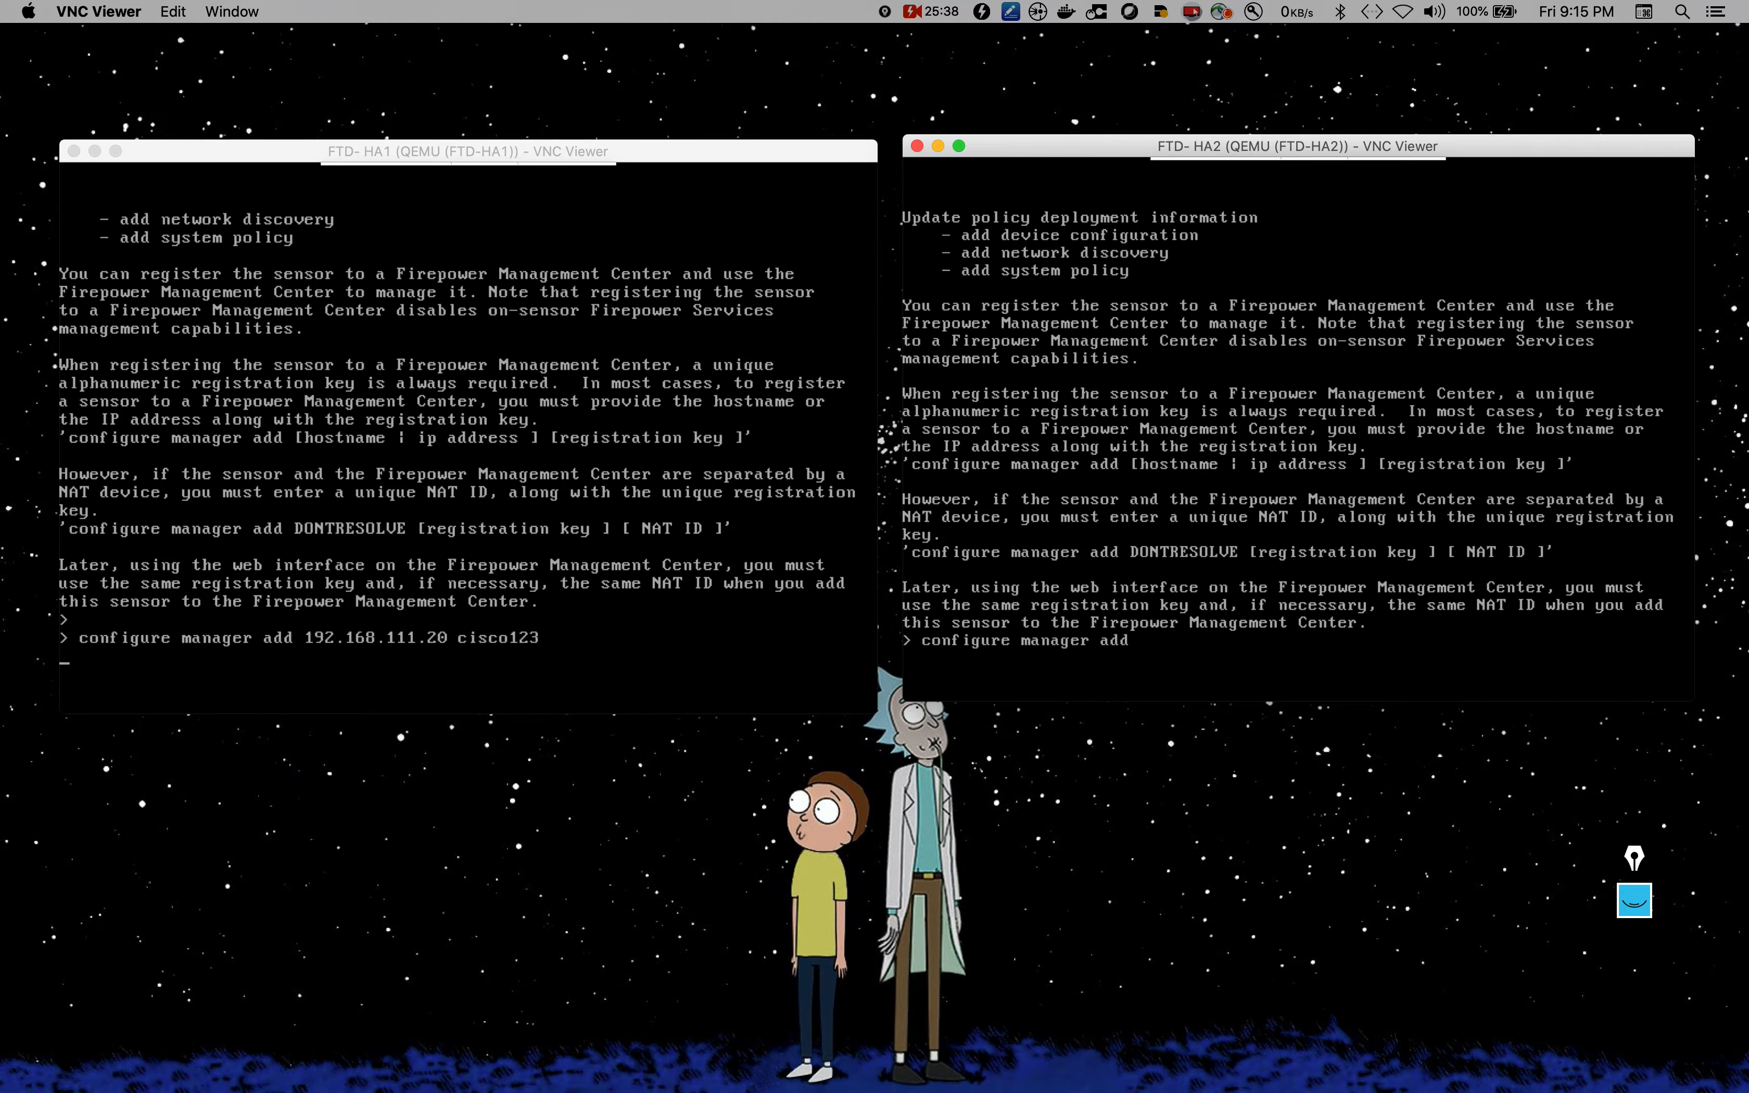
type(" 192.168")
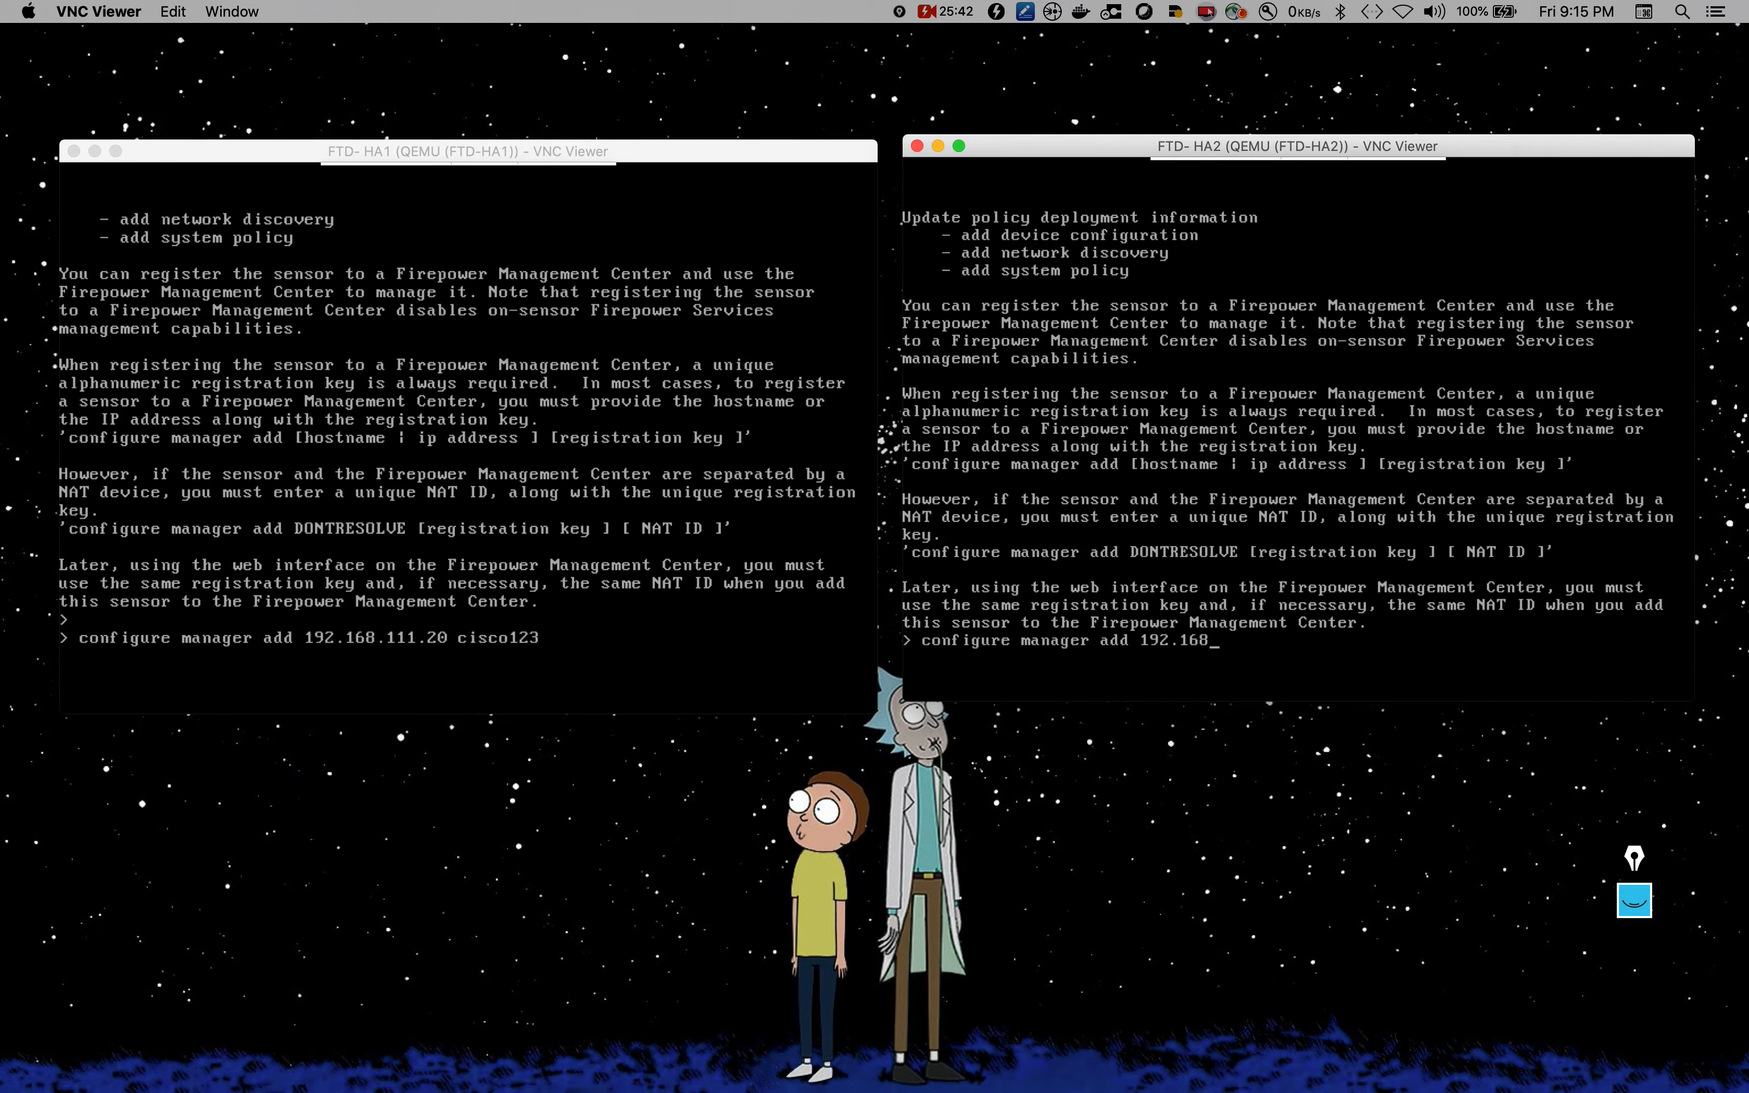
type(".111.2")
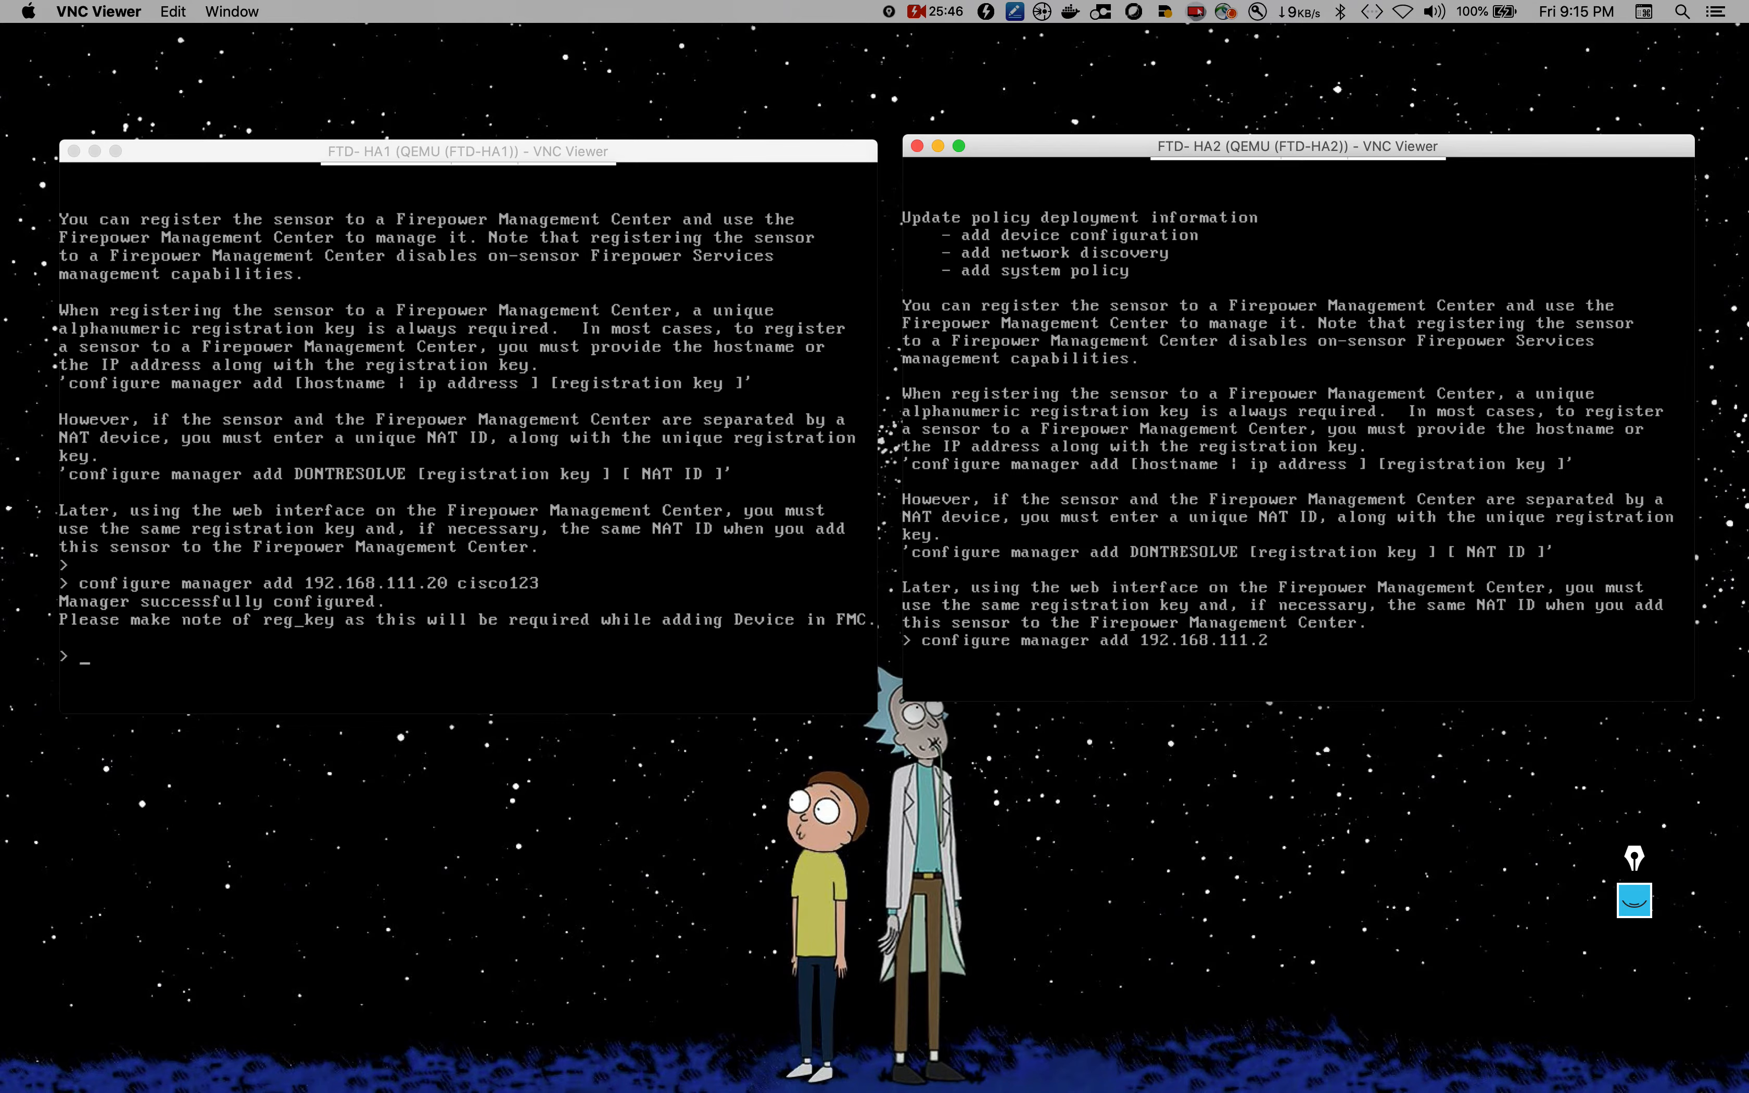
type("0 cisco123")
key("Return")
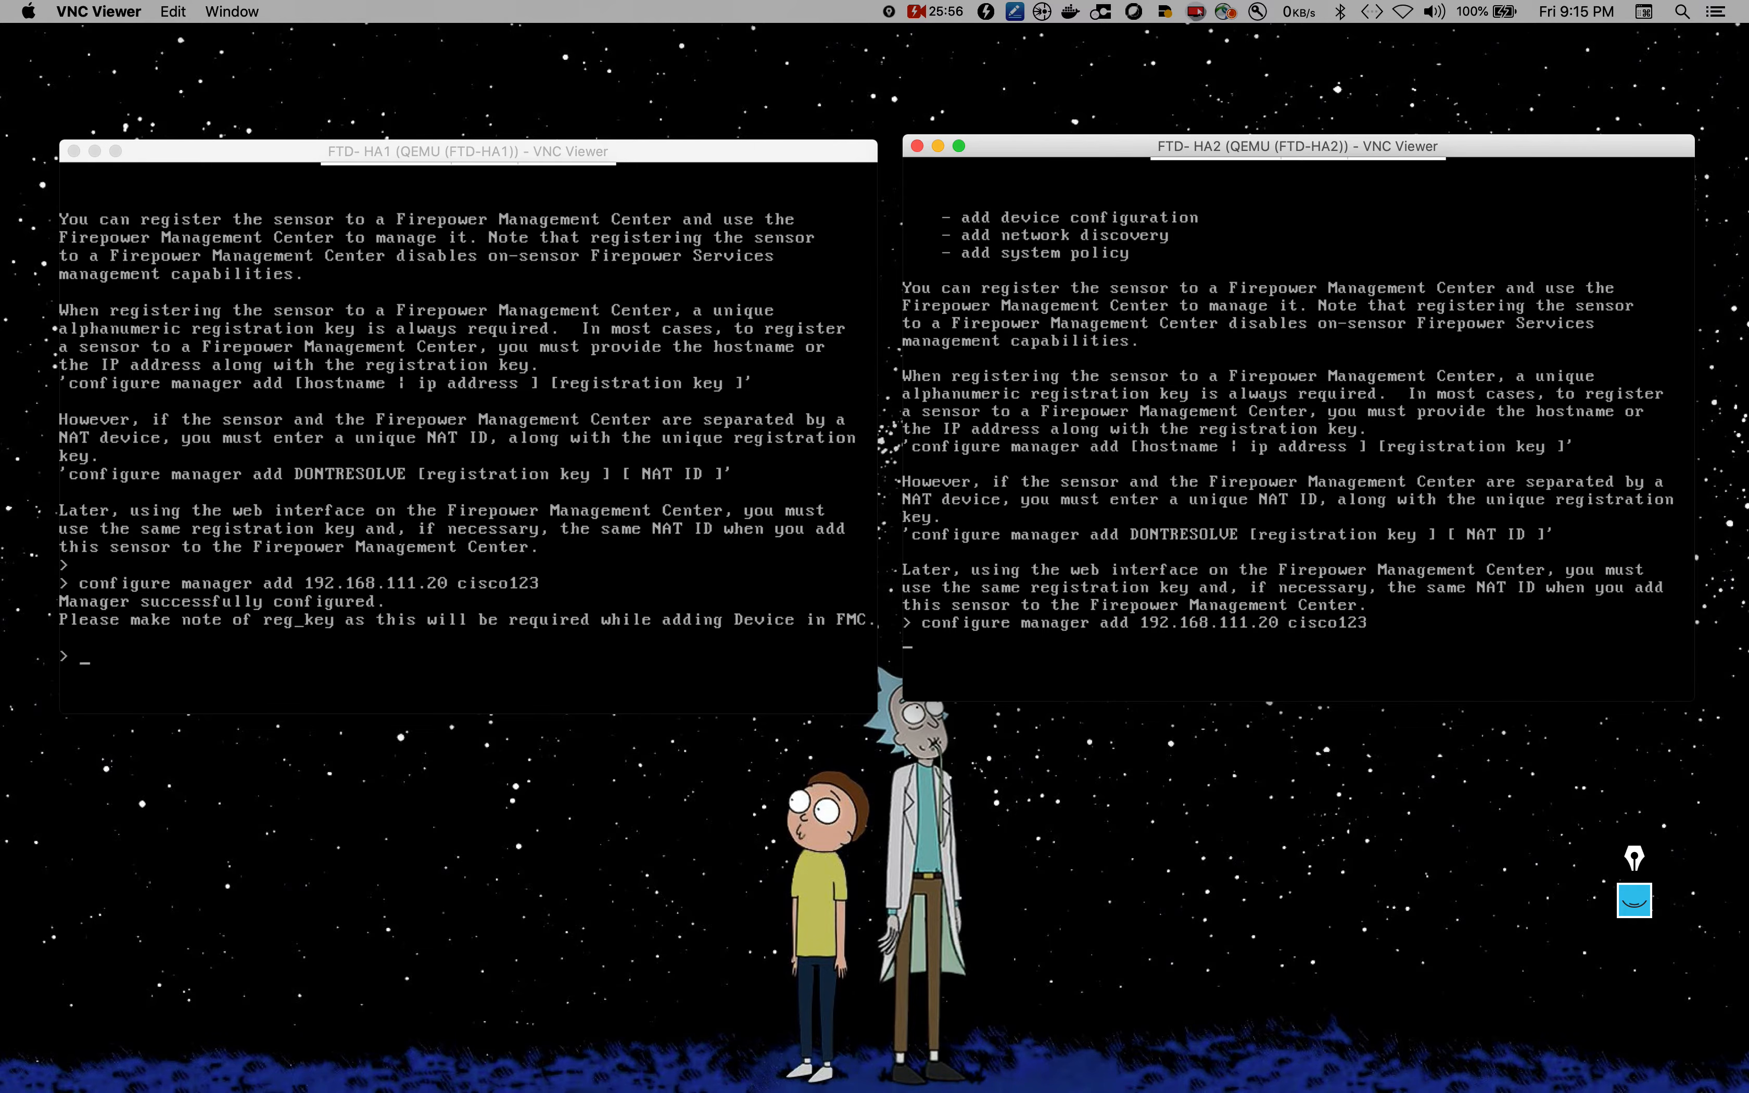
key("super+Tab")
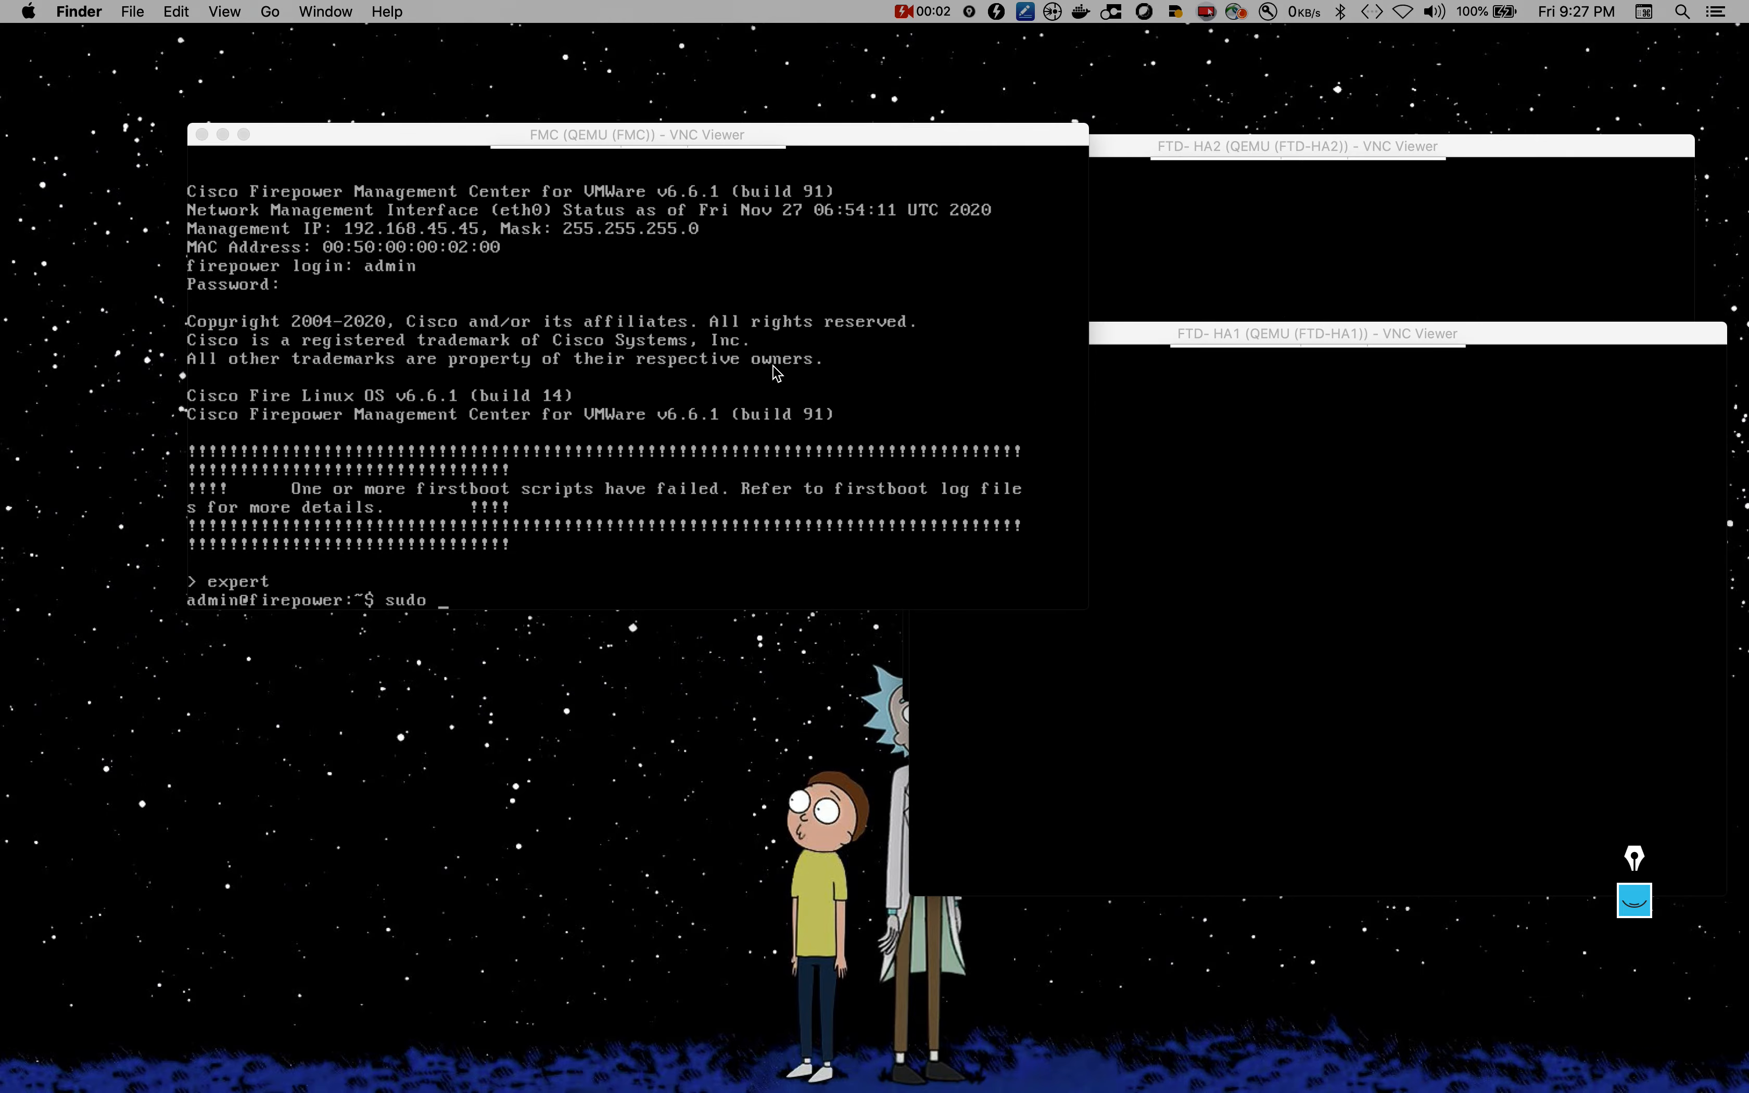
left_click(766, 506)
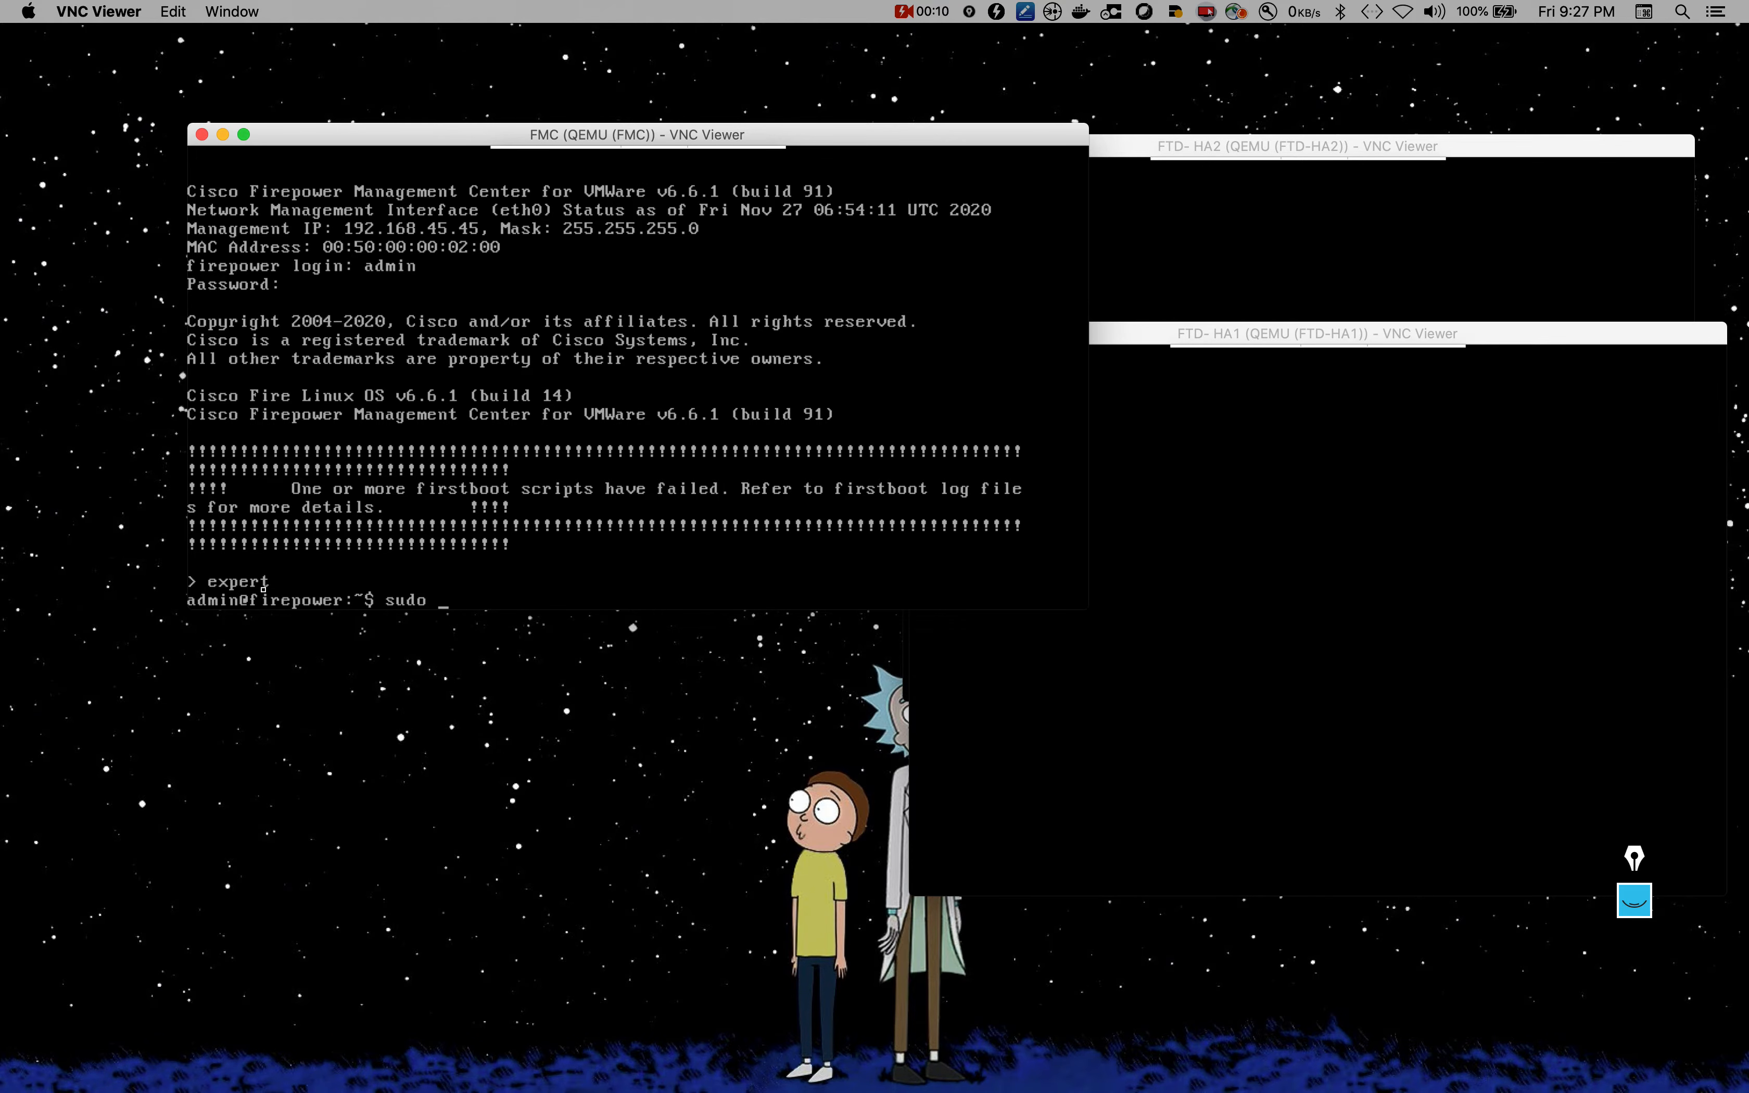
Step: Run configure-network on FMC and set IPv4 address 192.168.111.20 with the default 255.255.255.0 netmask
type("confi")
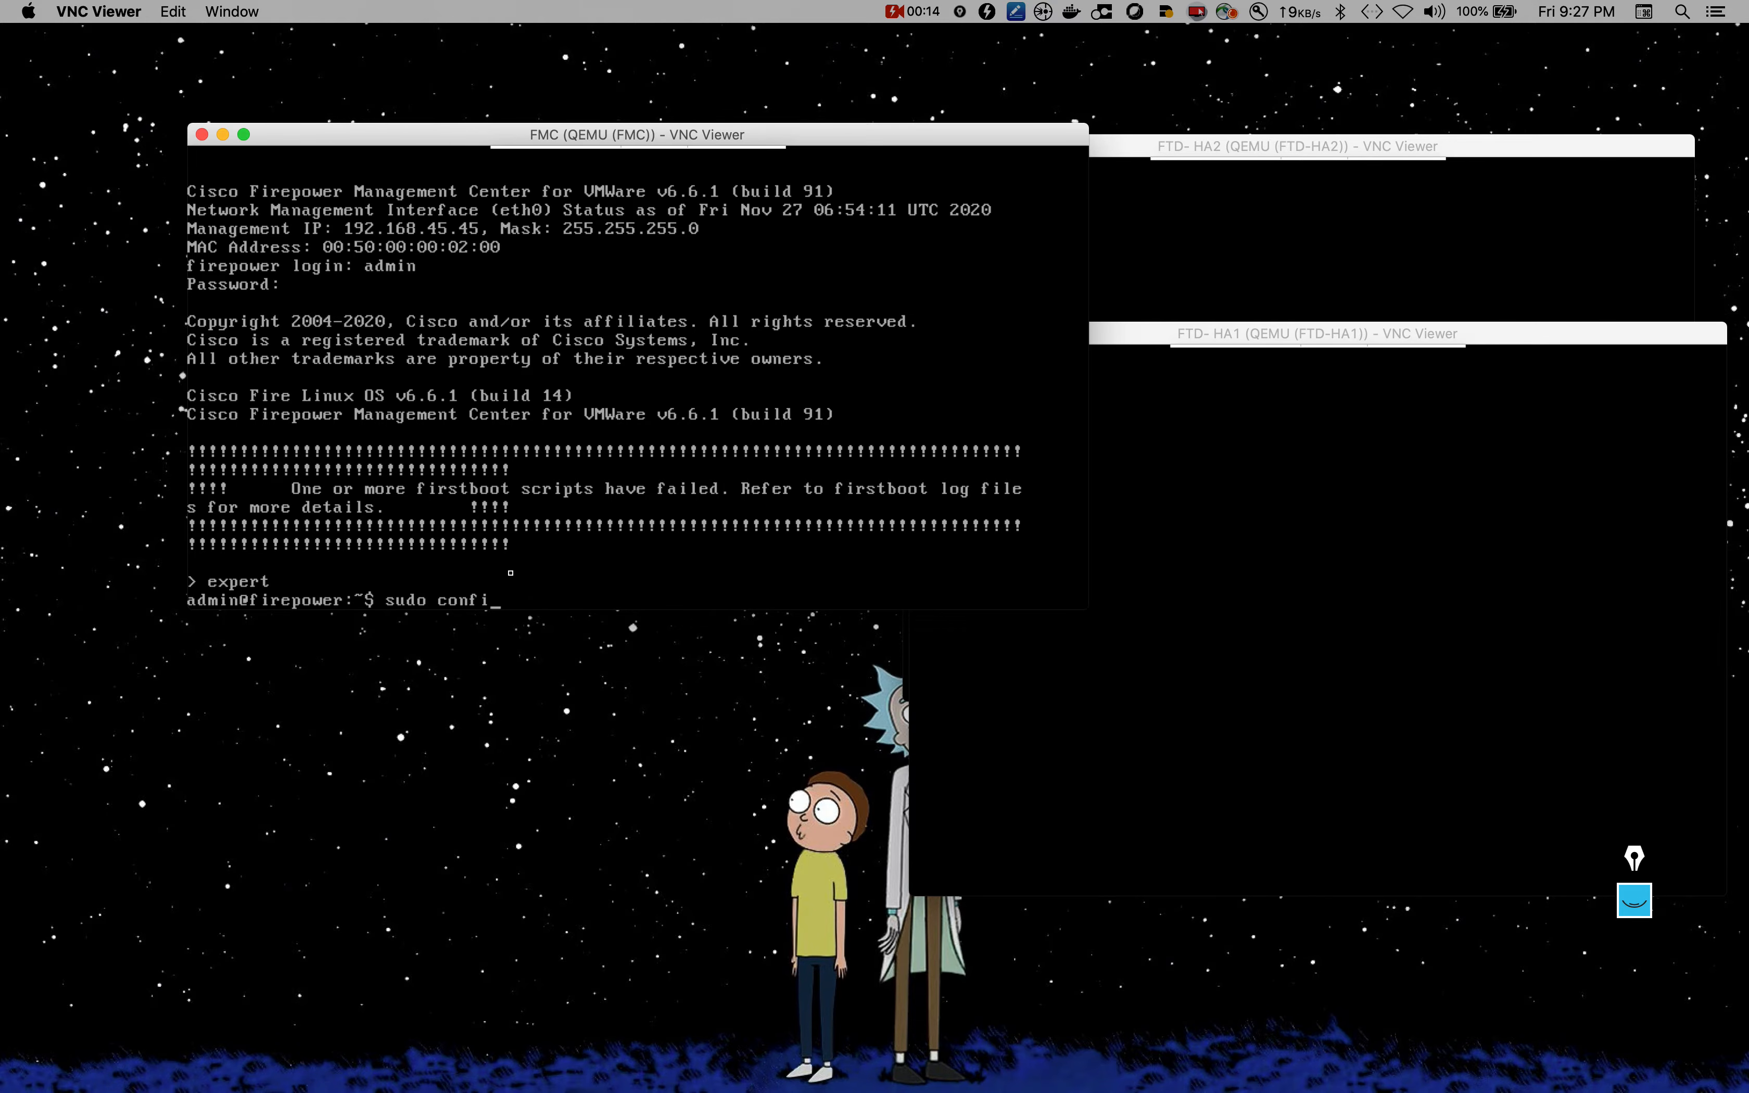
type("gure-network")
key("Return")
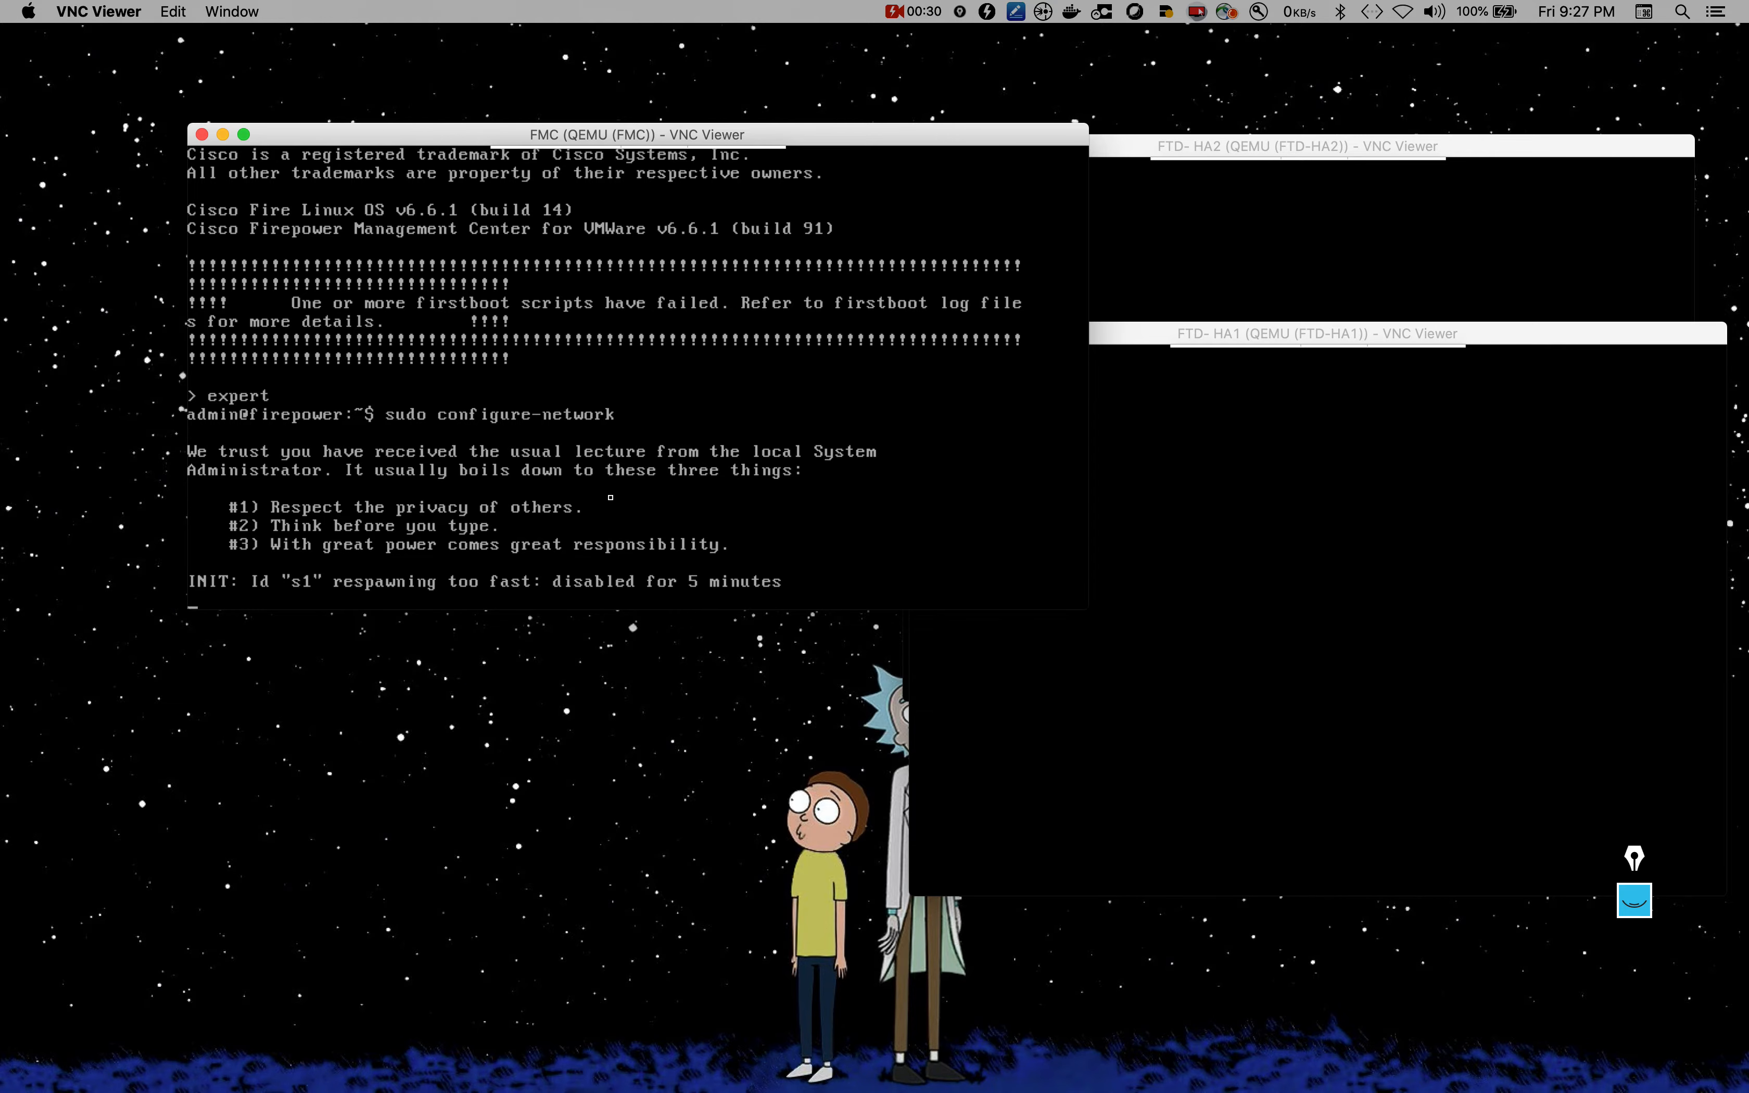
key("Return")
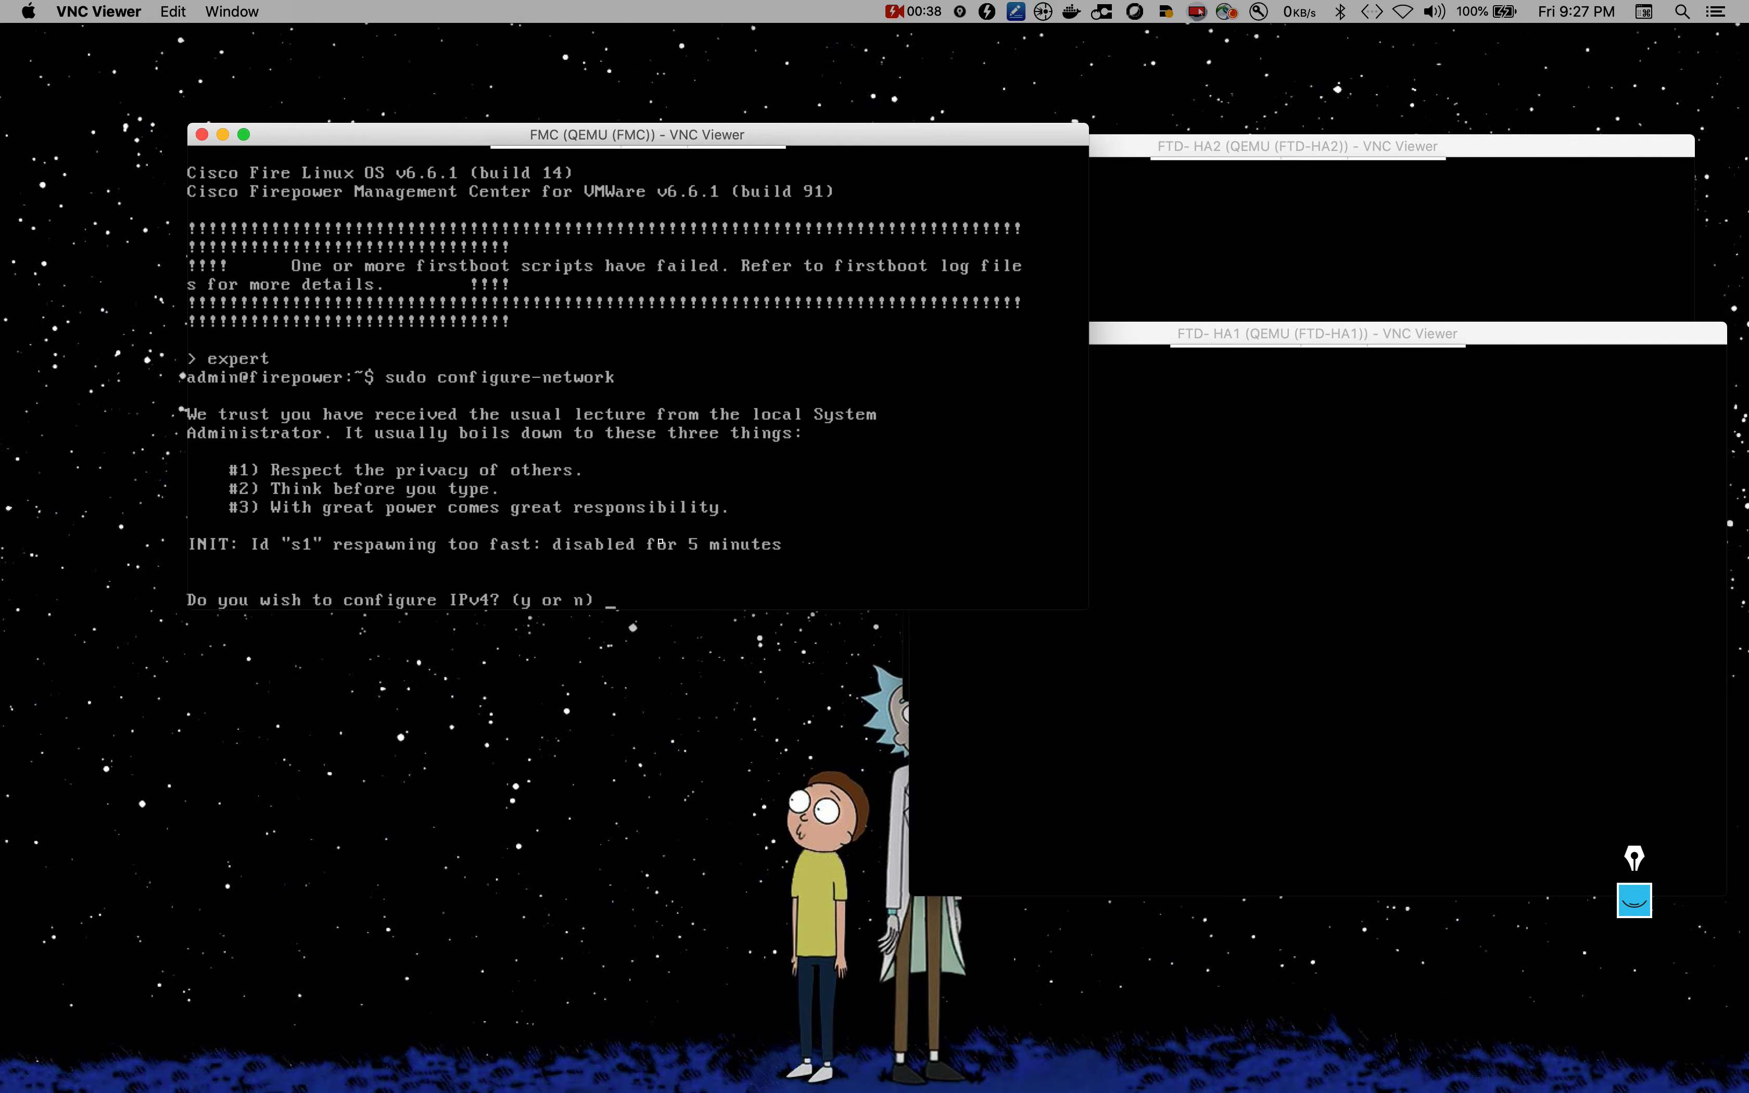
type("y")
key("Return")
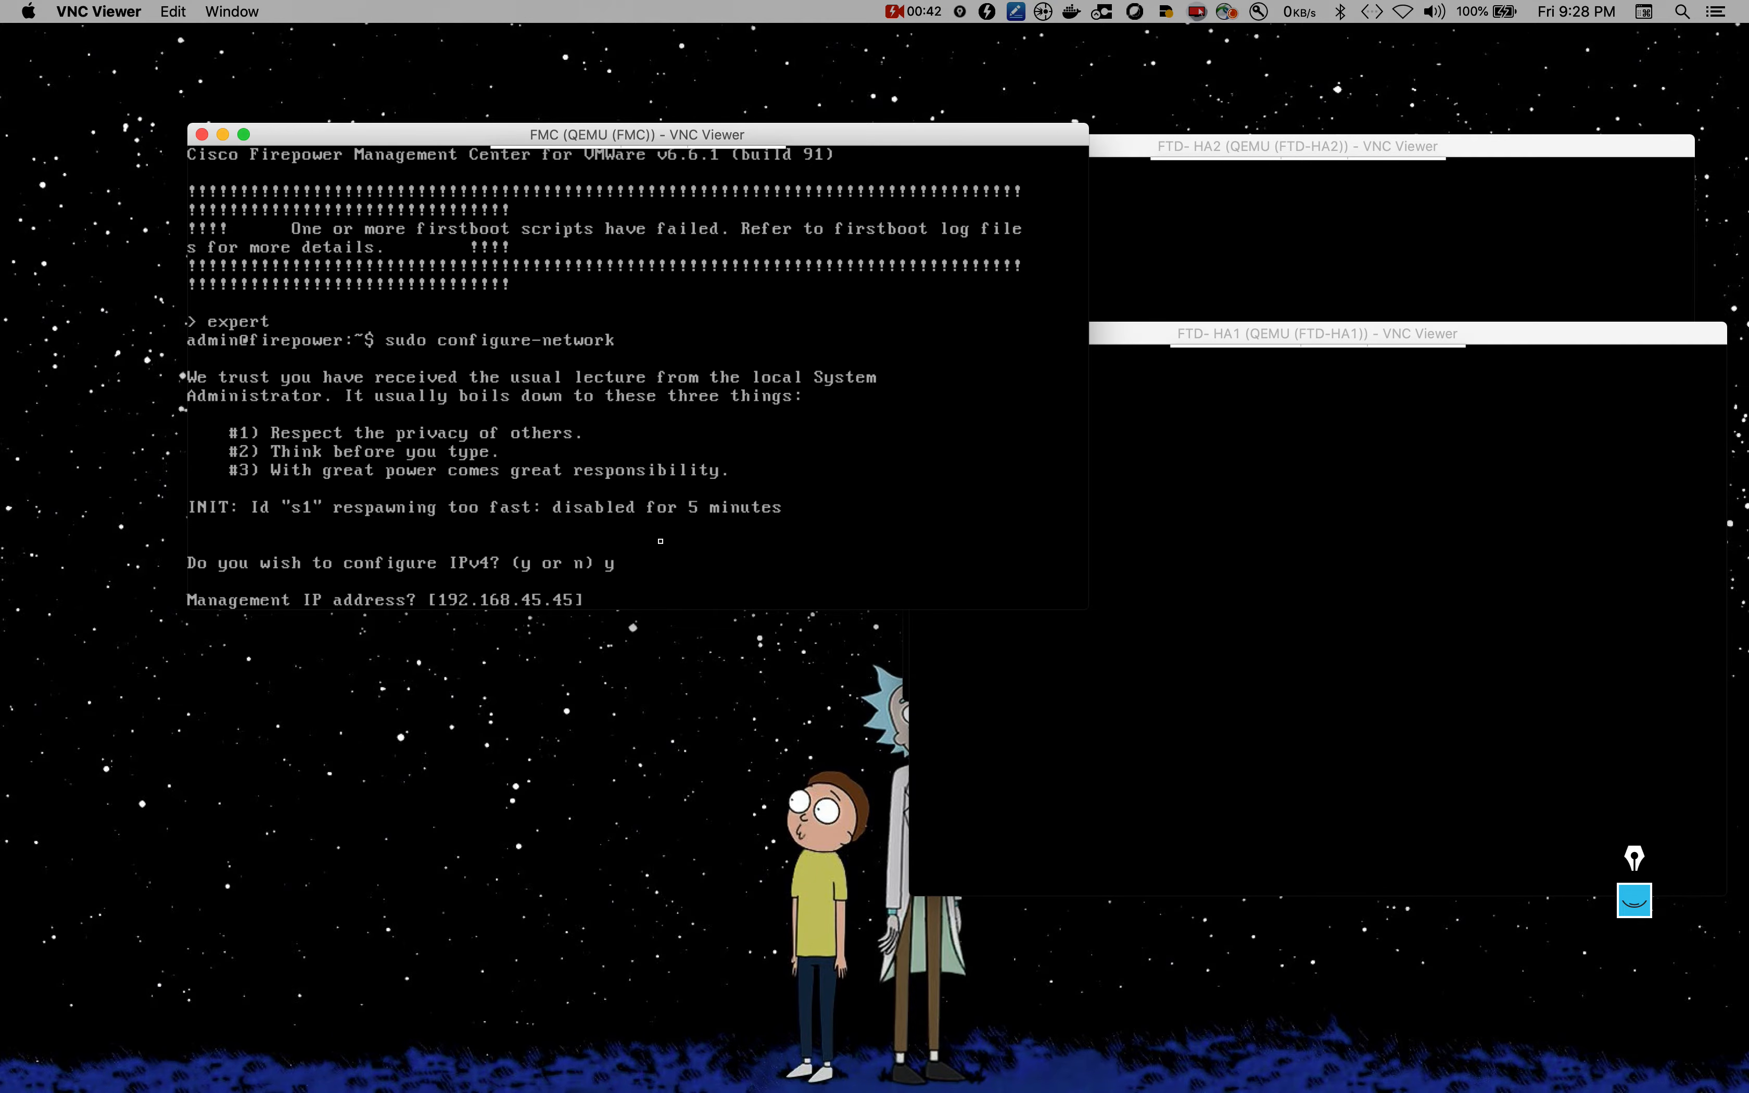
type("192.168.111.20")
key("Return")
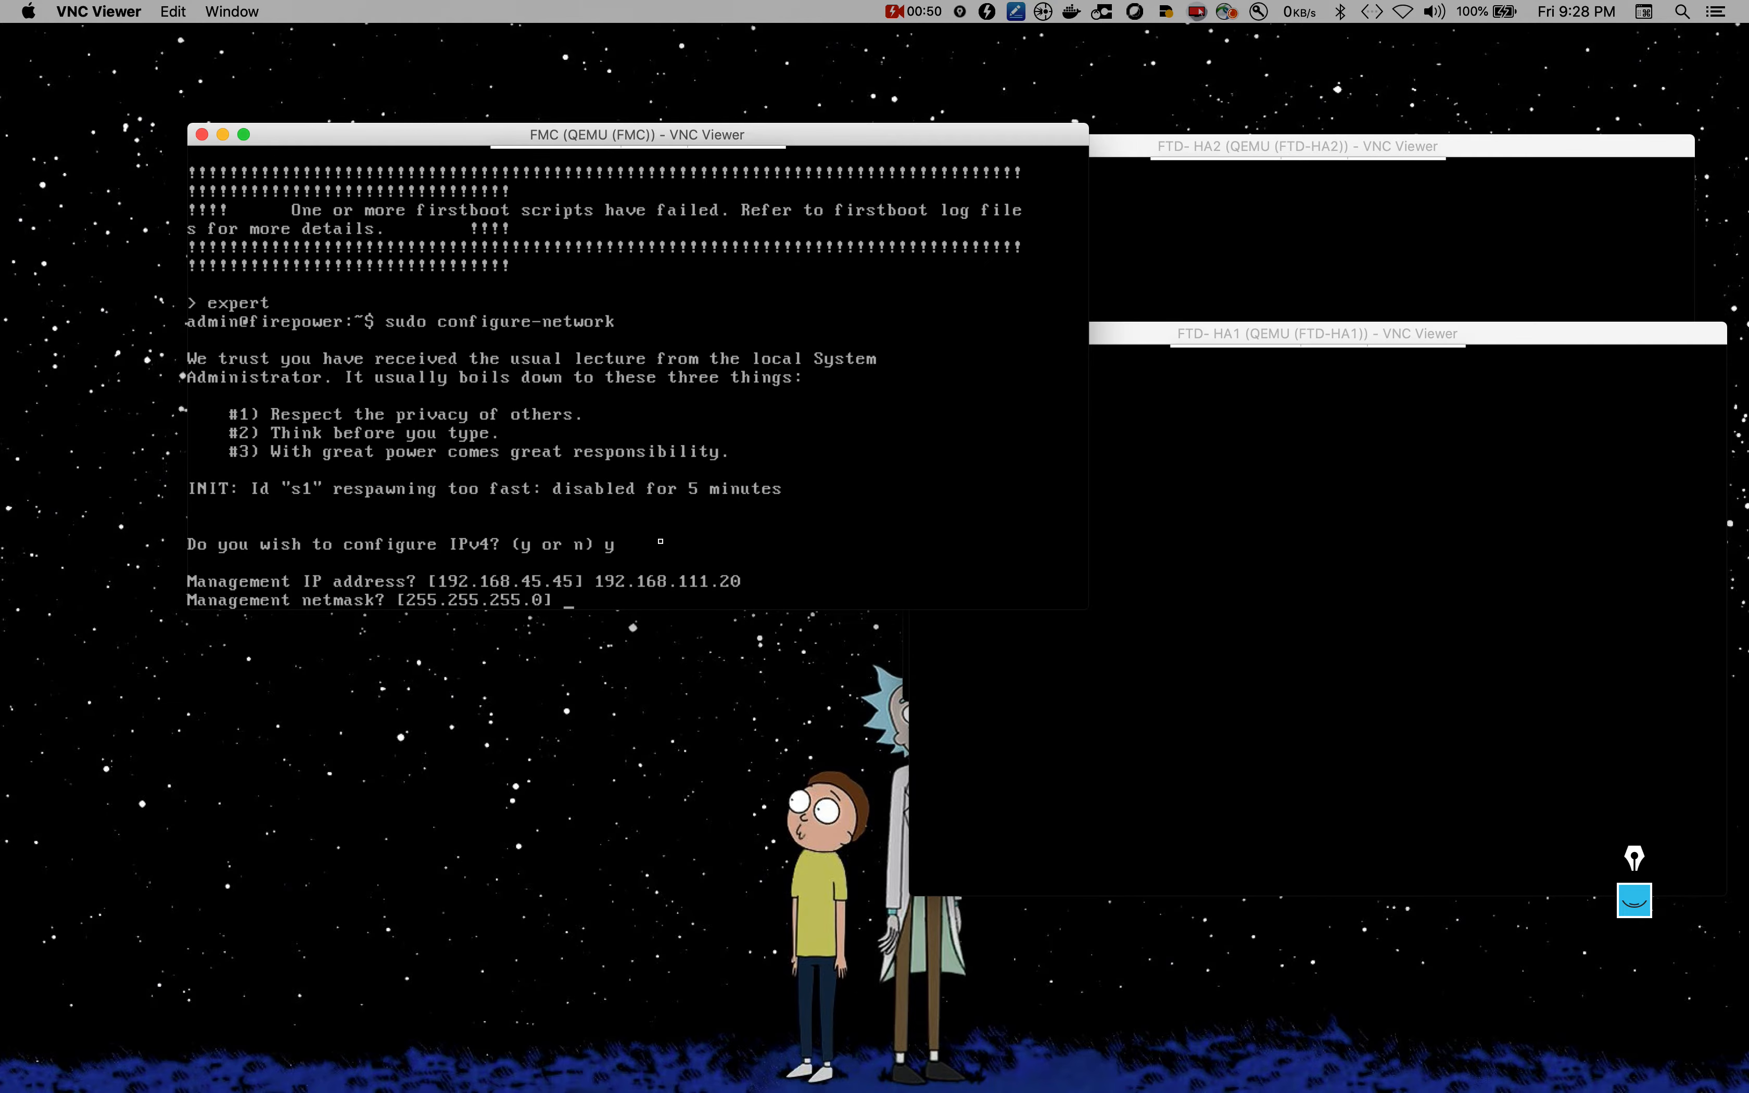
key("Return")
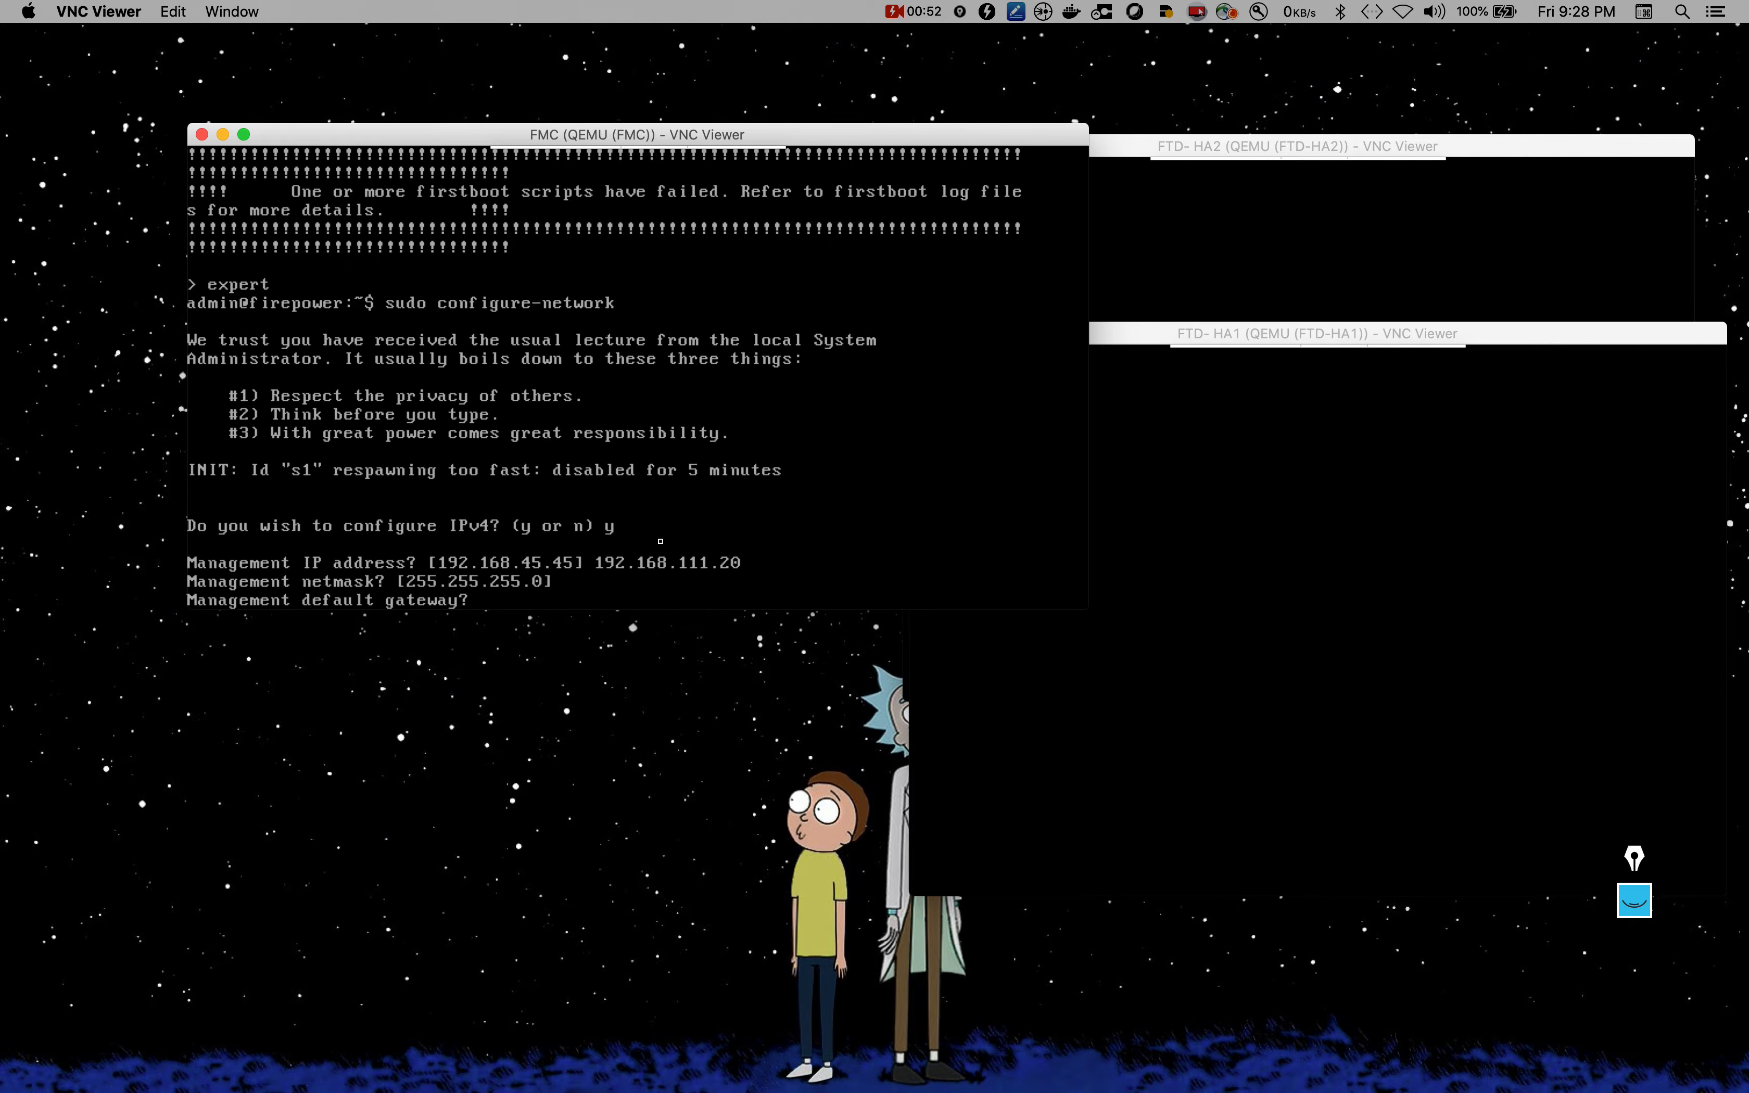
Step: Set gateway 192.168.111.254, confirm the IPv4 settings and decline IPv6 to apply them
type("192.168.111.254")
key("Return")
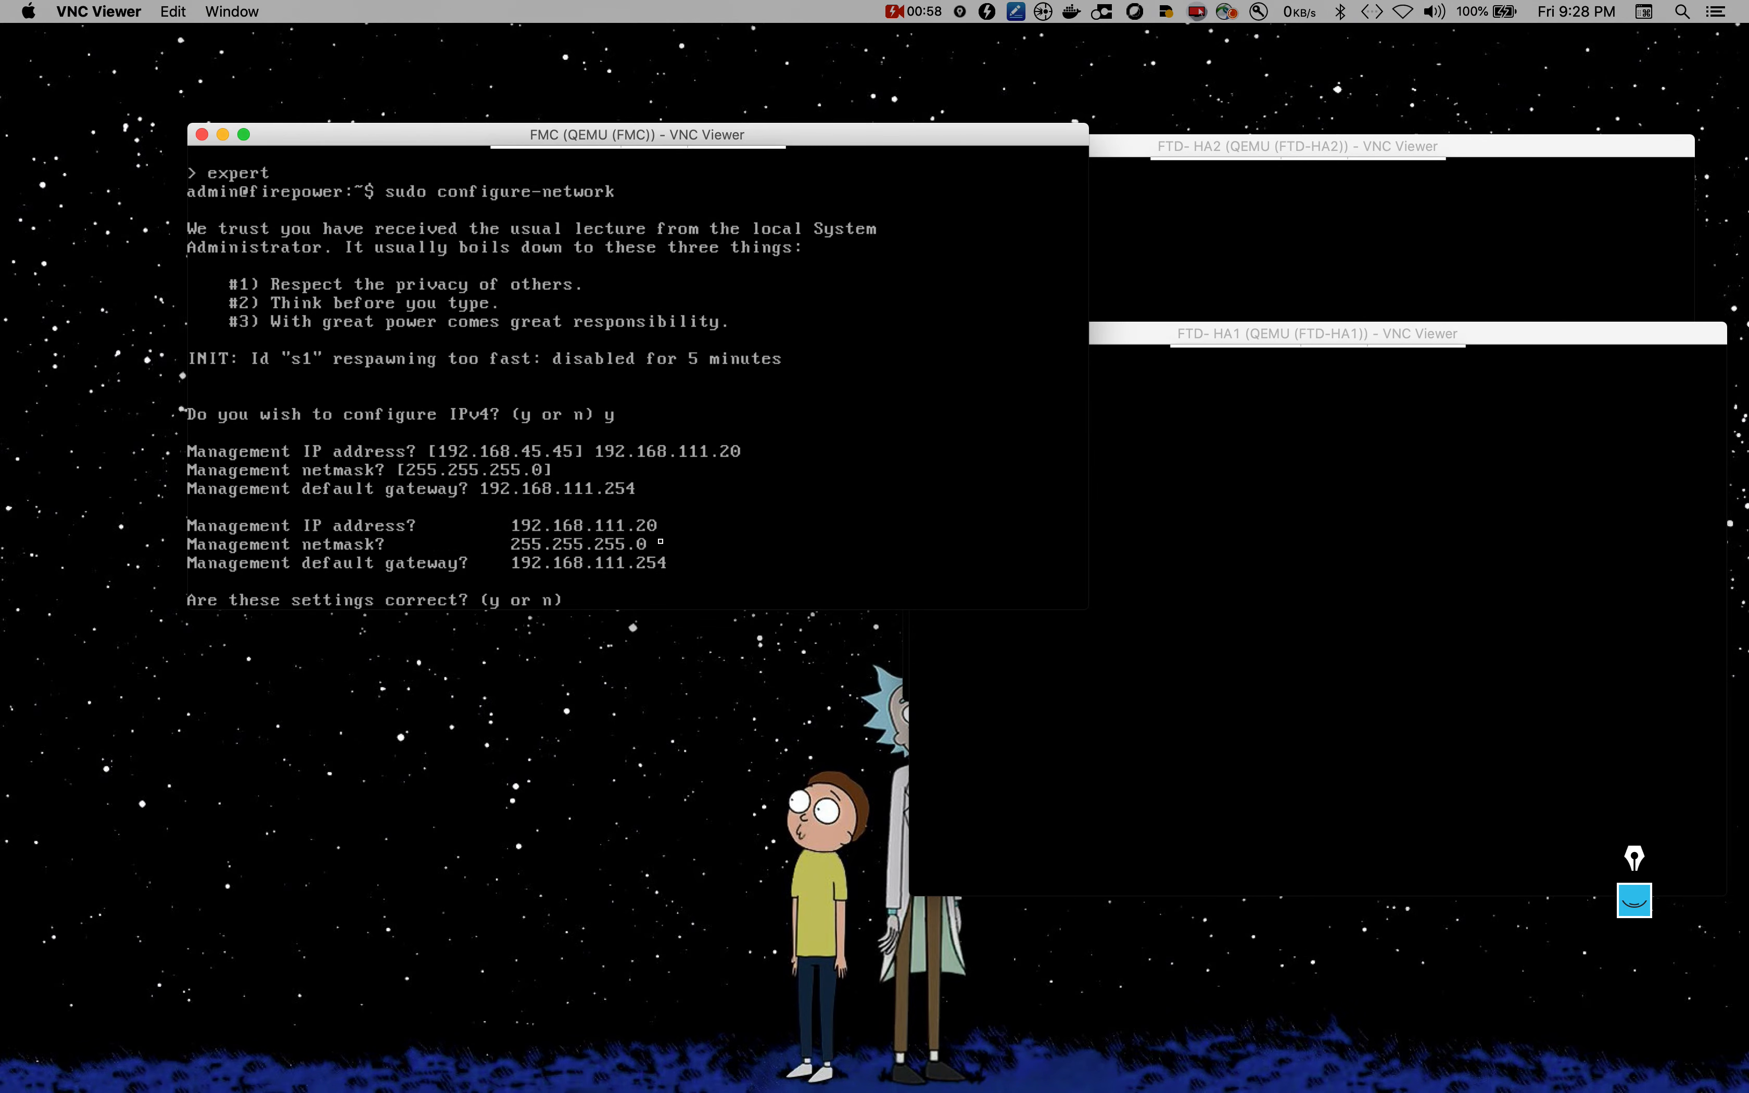
type("y")
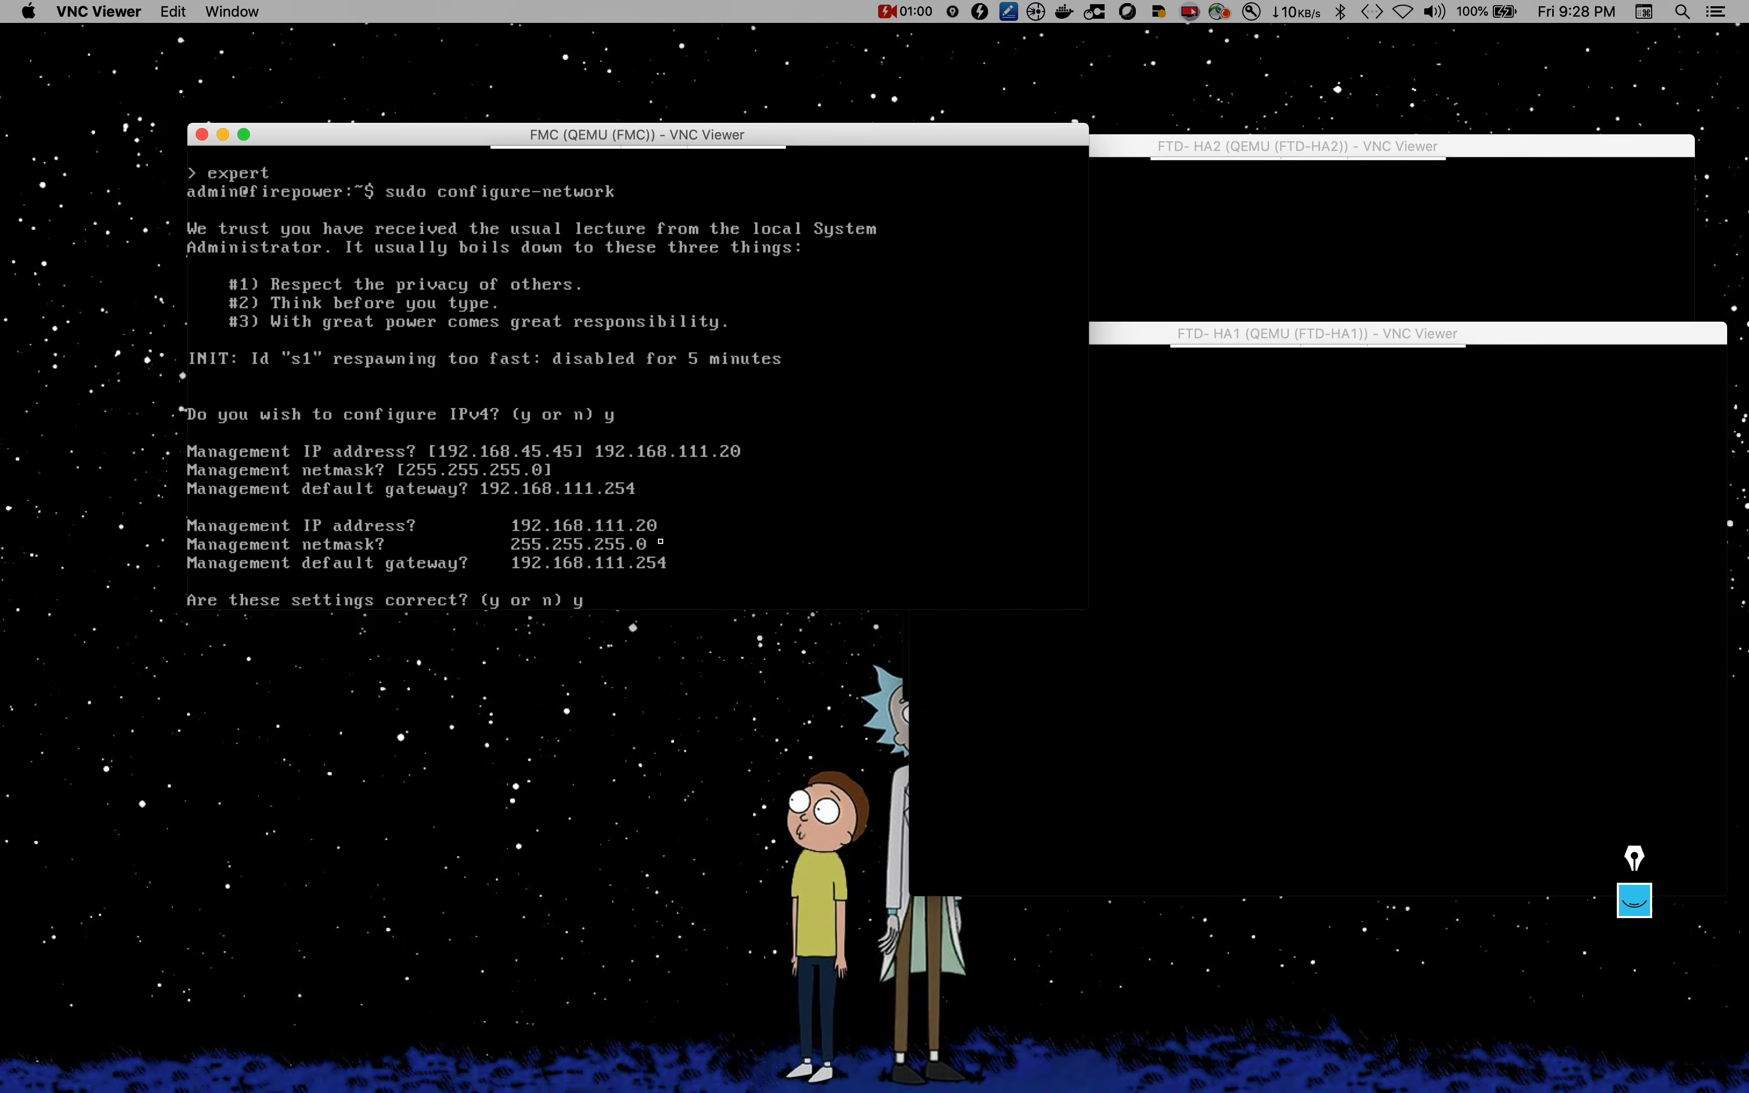
key("Return")
type("nfigure IPv6? (y or n) n")
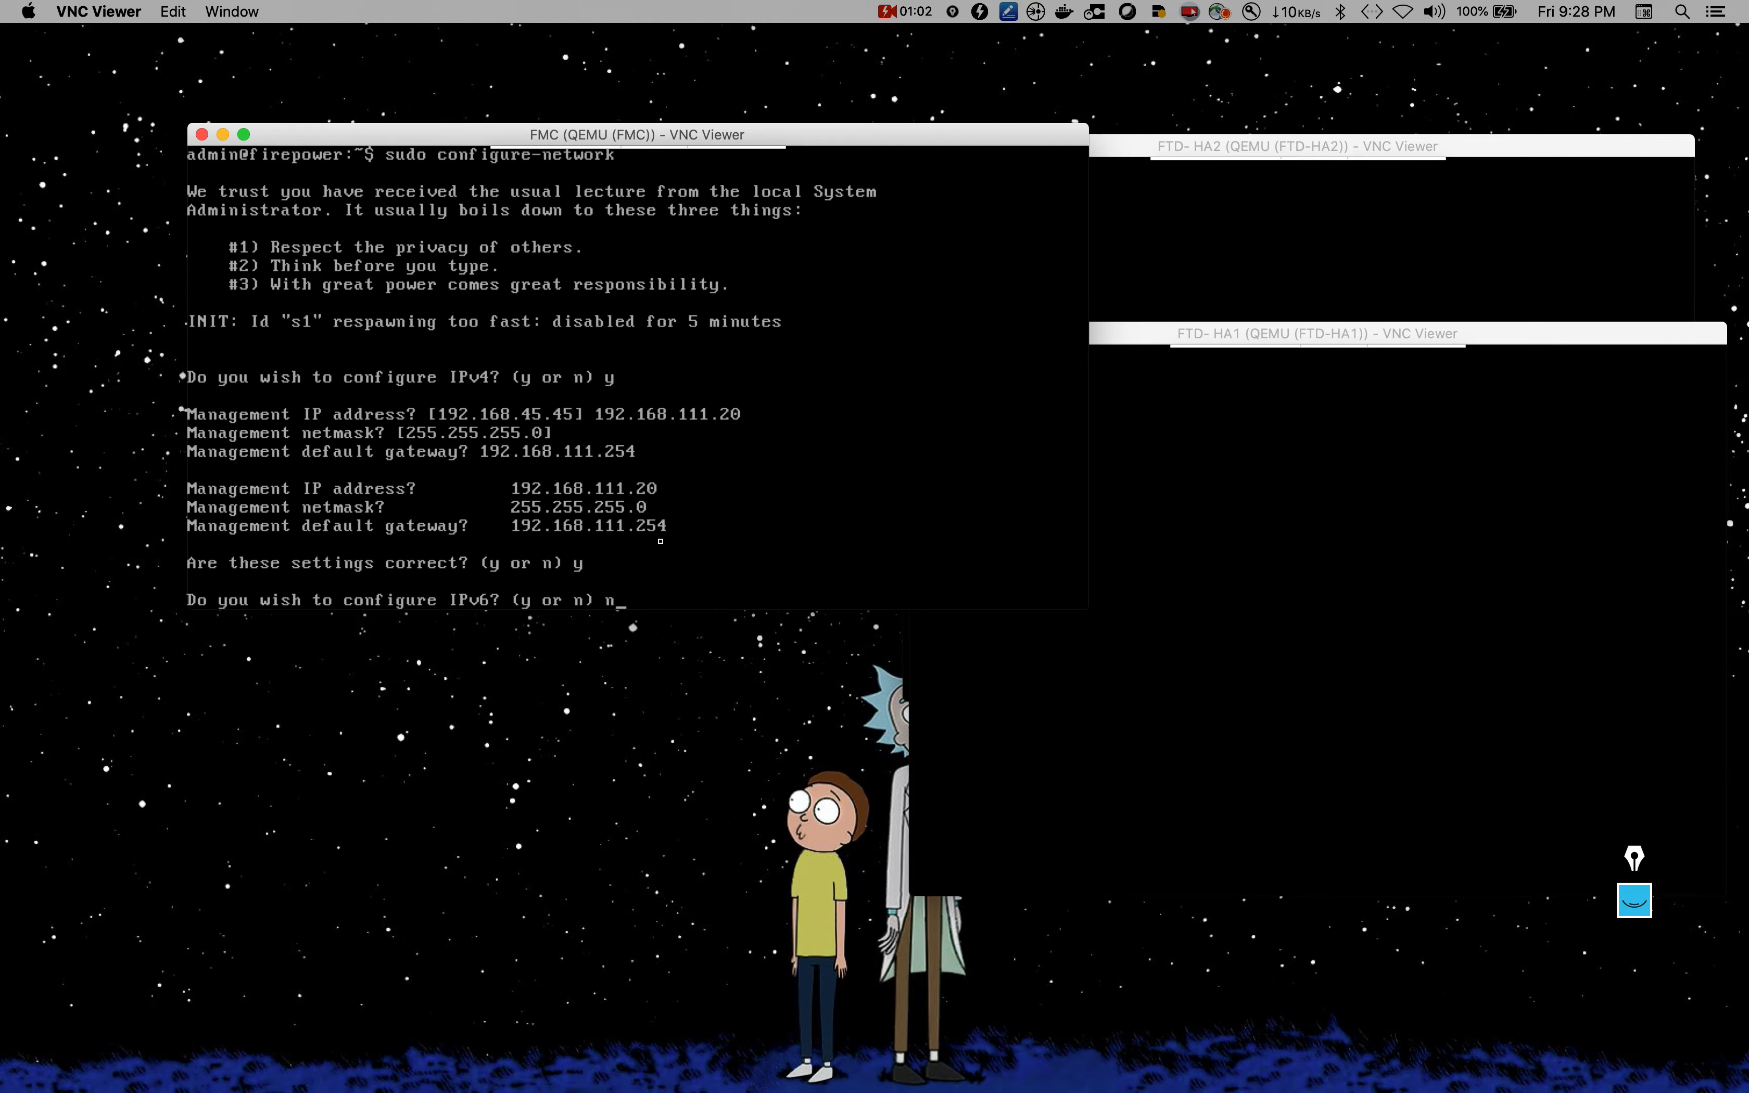
key("Return")
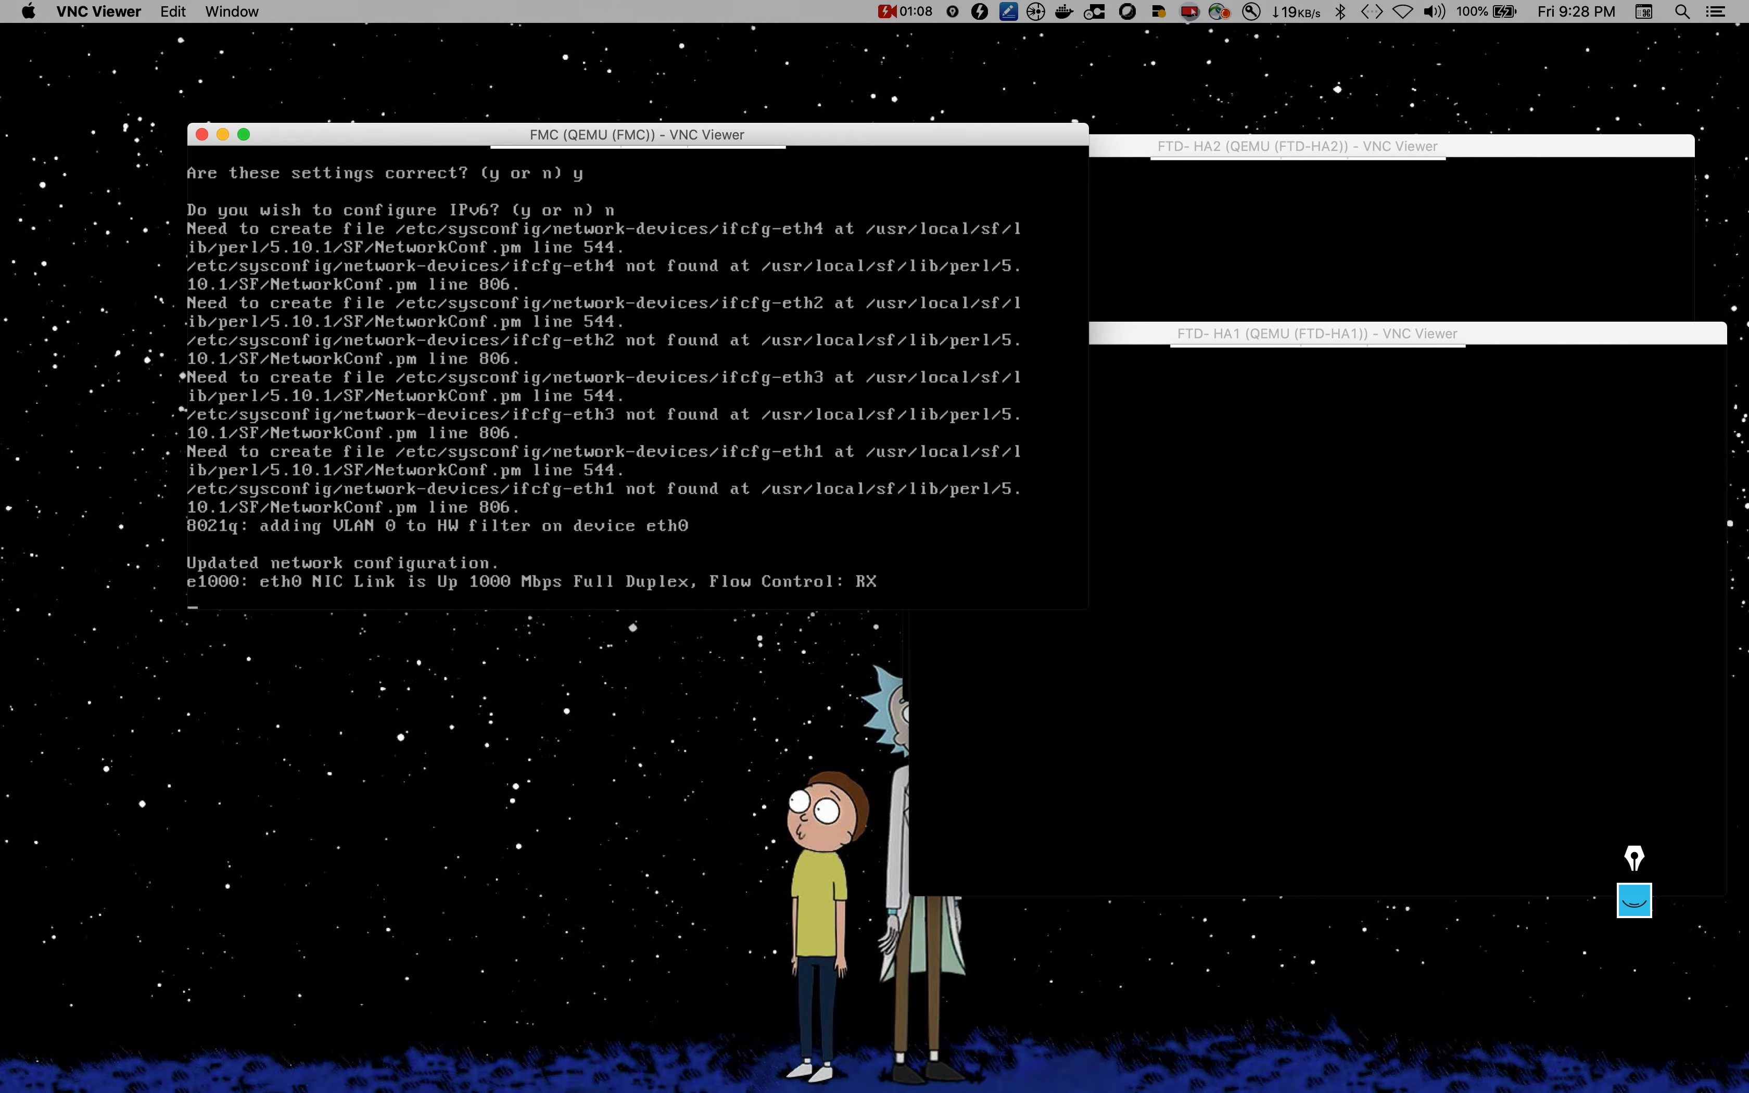
key("super+Tab")
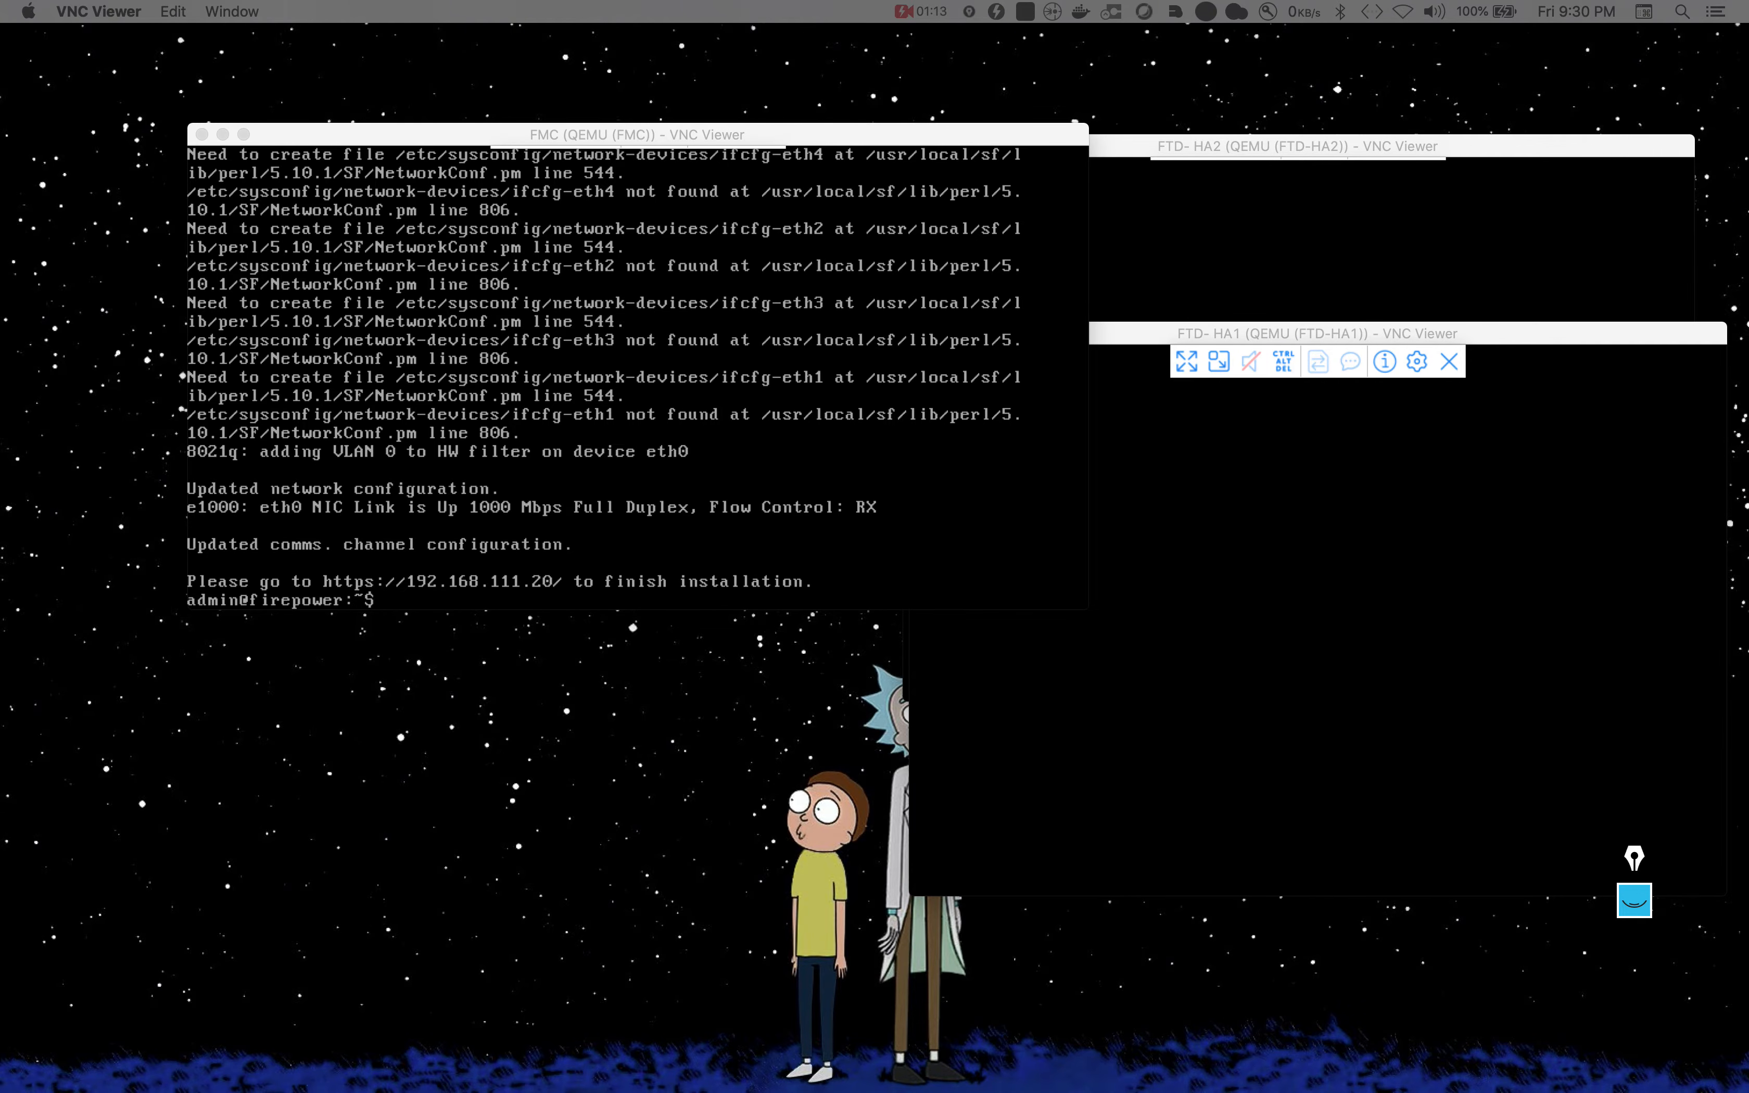
left_click(428, 816)
key("ctrl+Up")
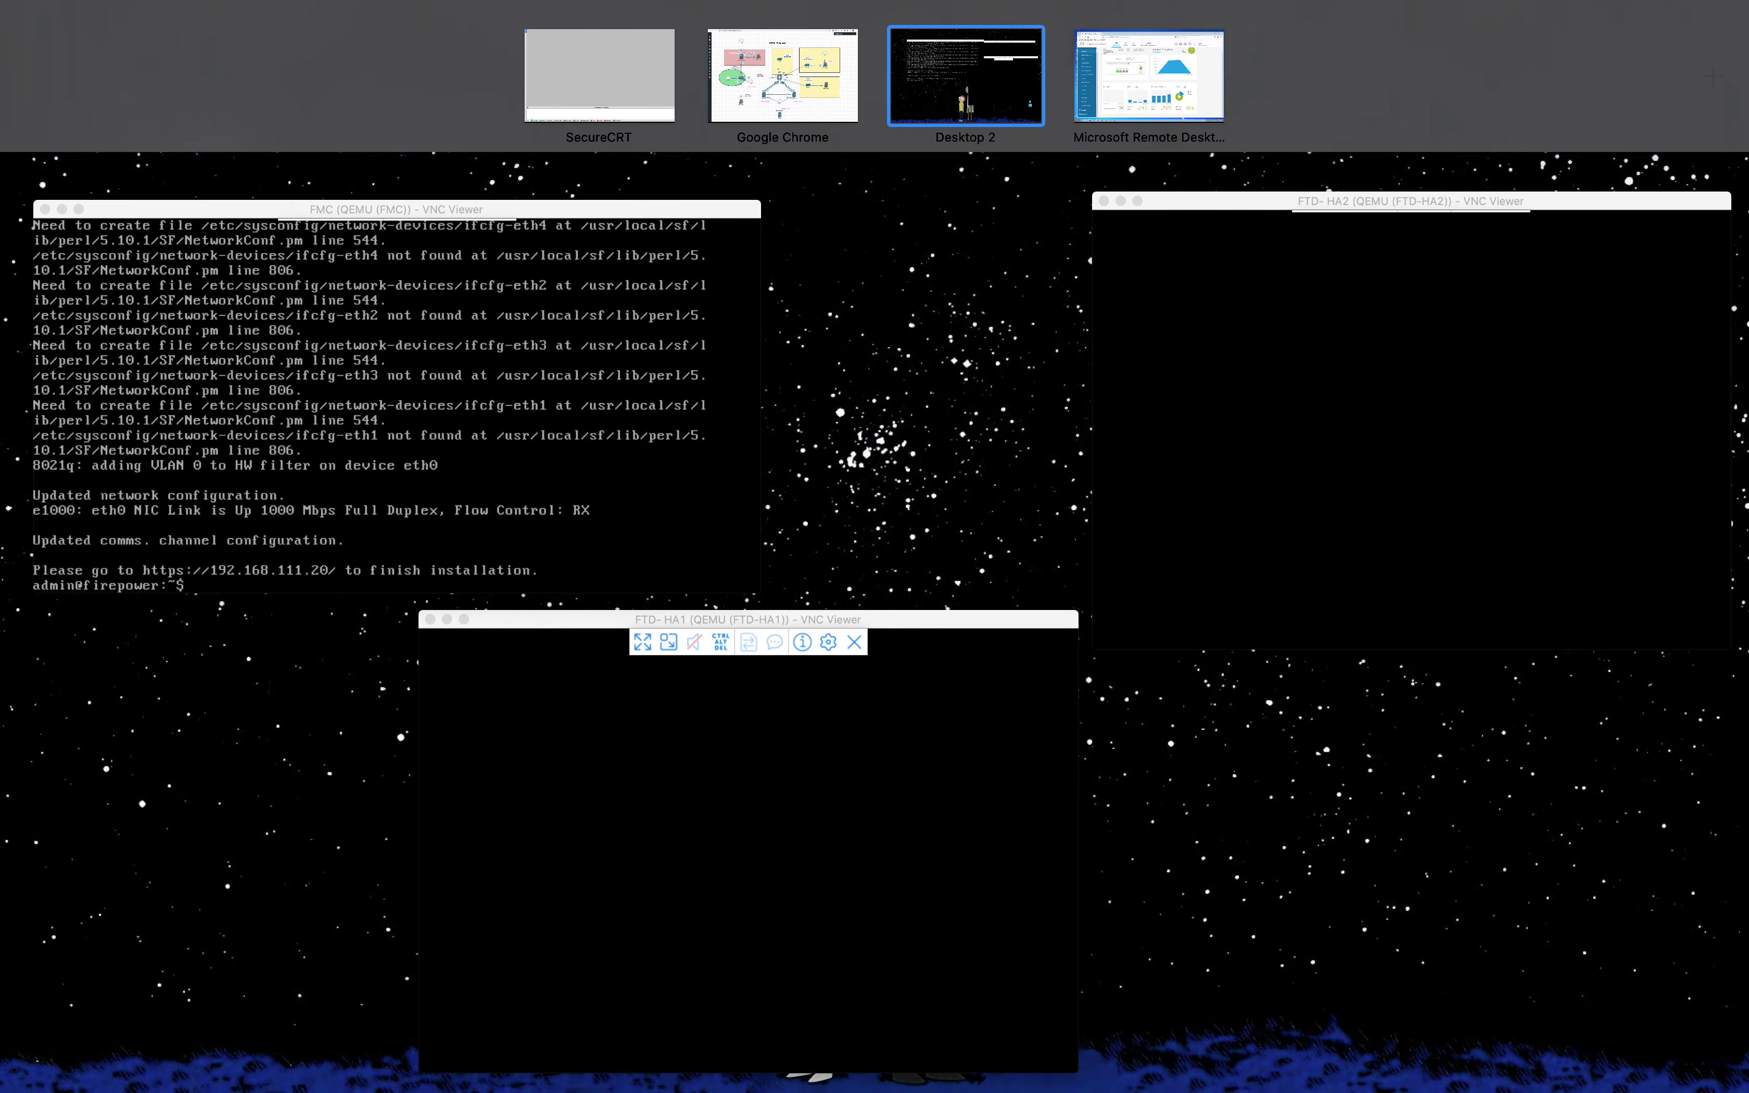
left_click(1142, 75)
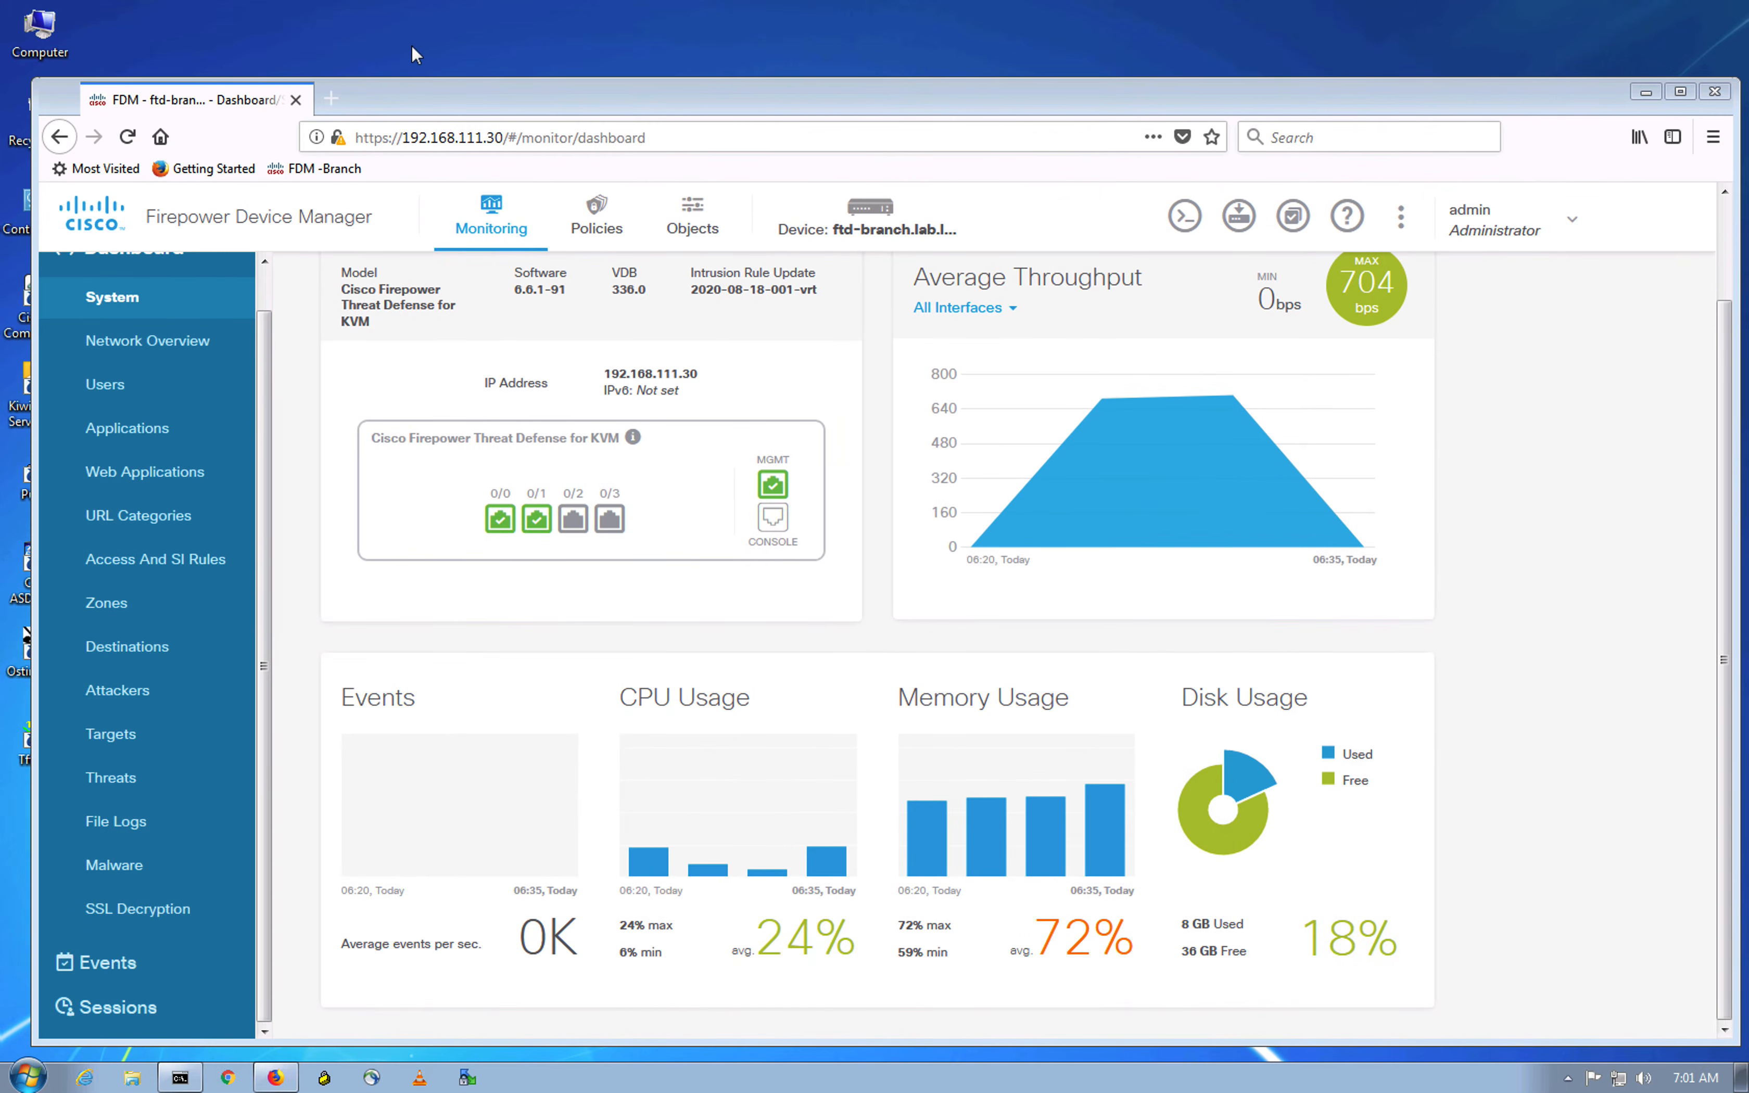
left_click(337, 110)
type("htt")
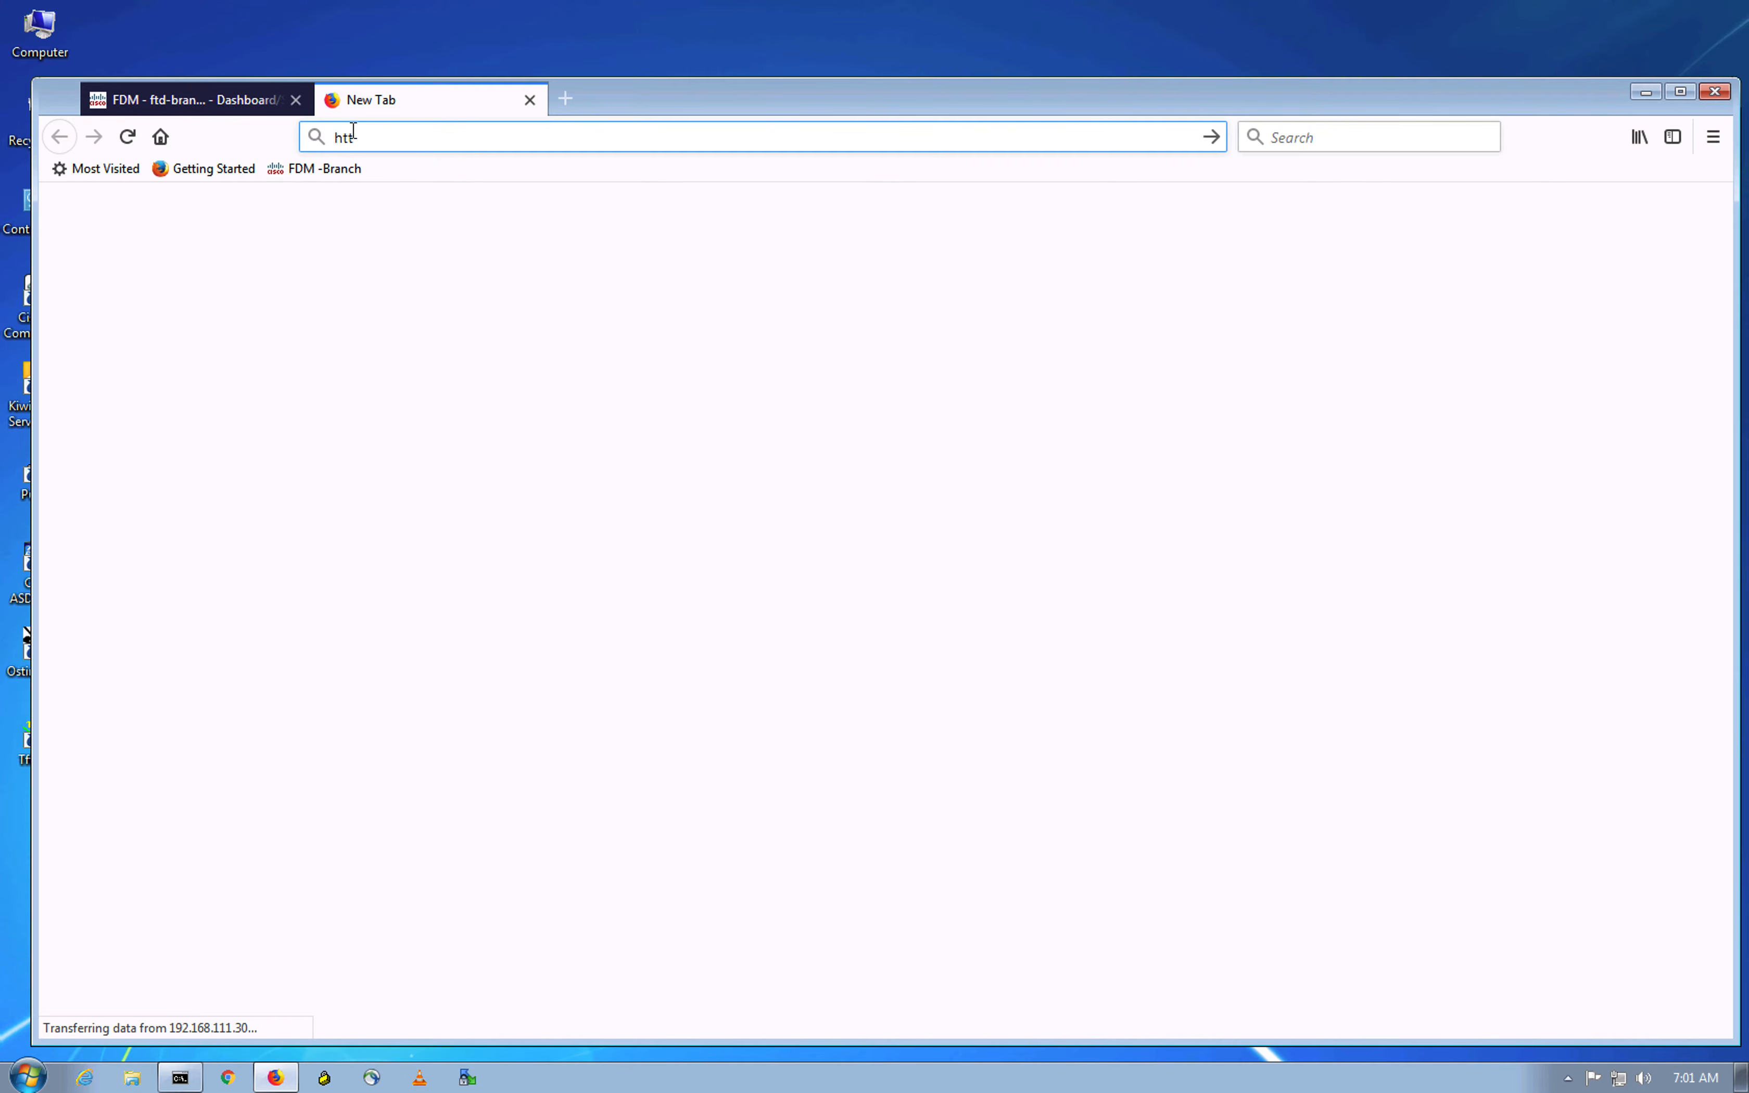
type("ps")
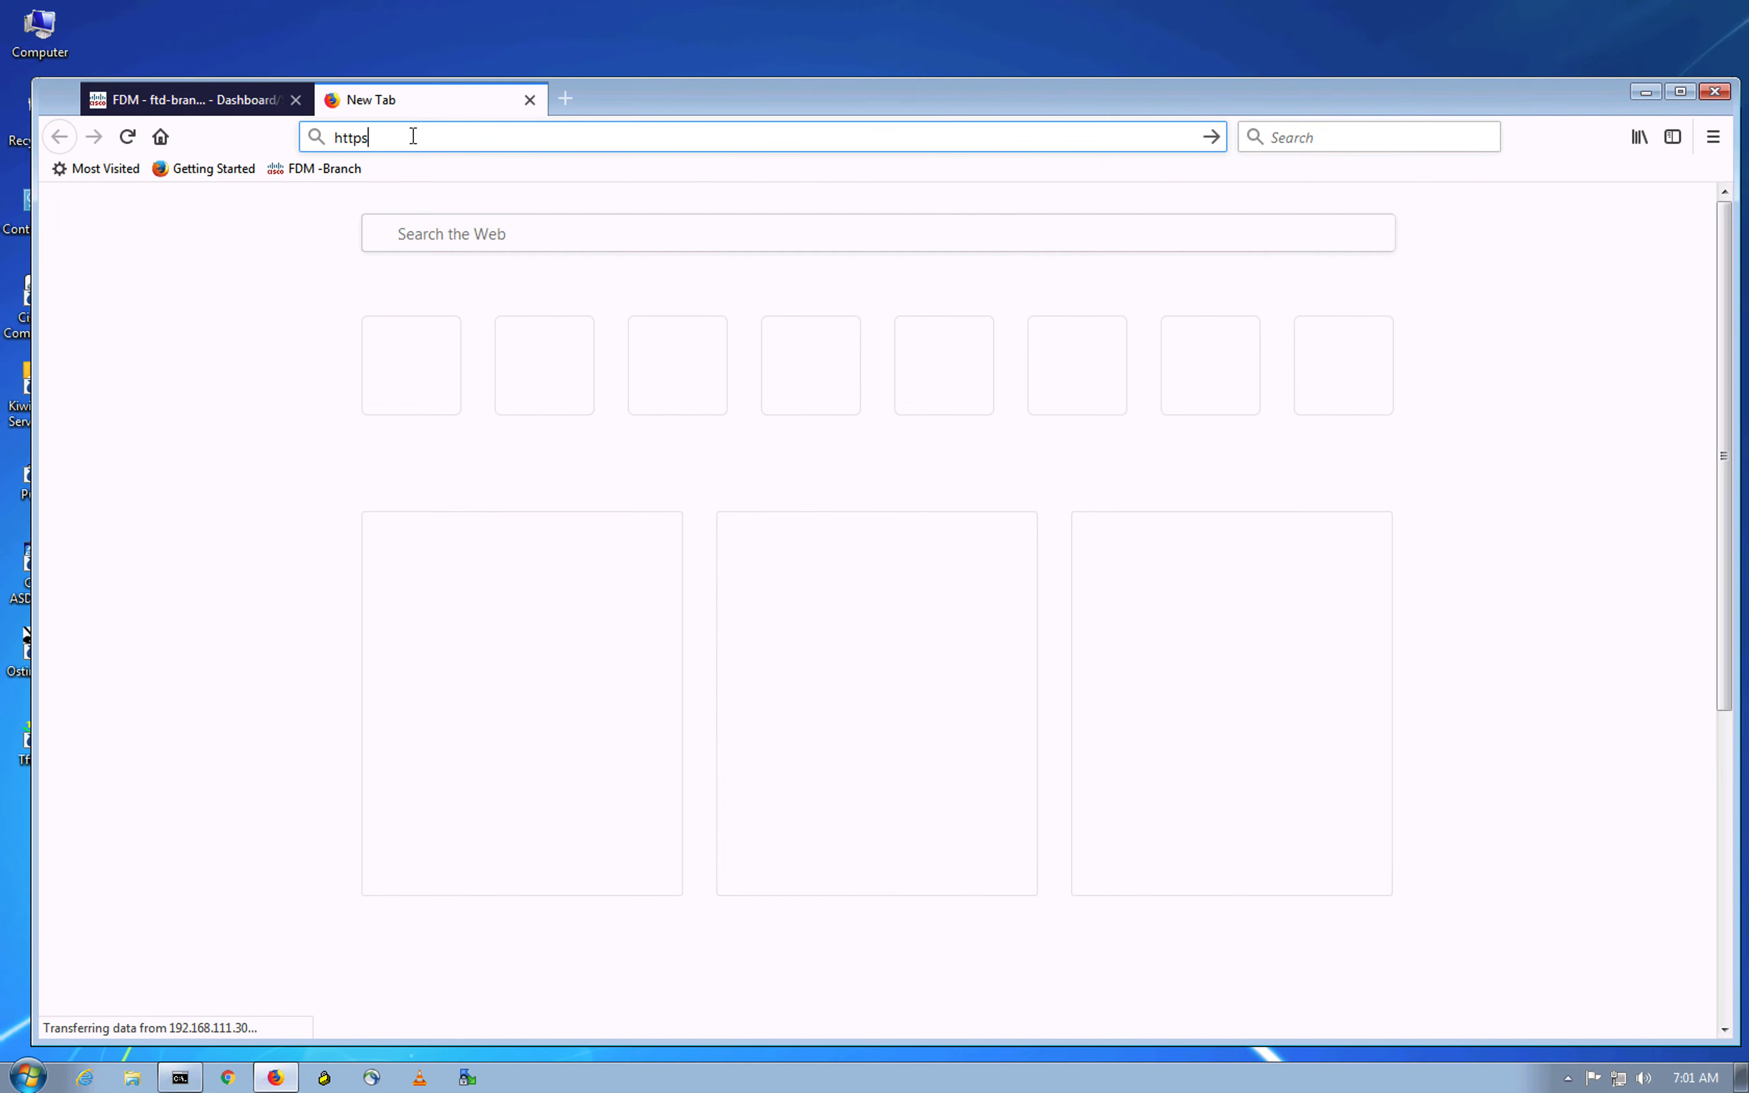
type("://1")
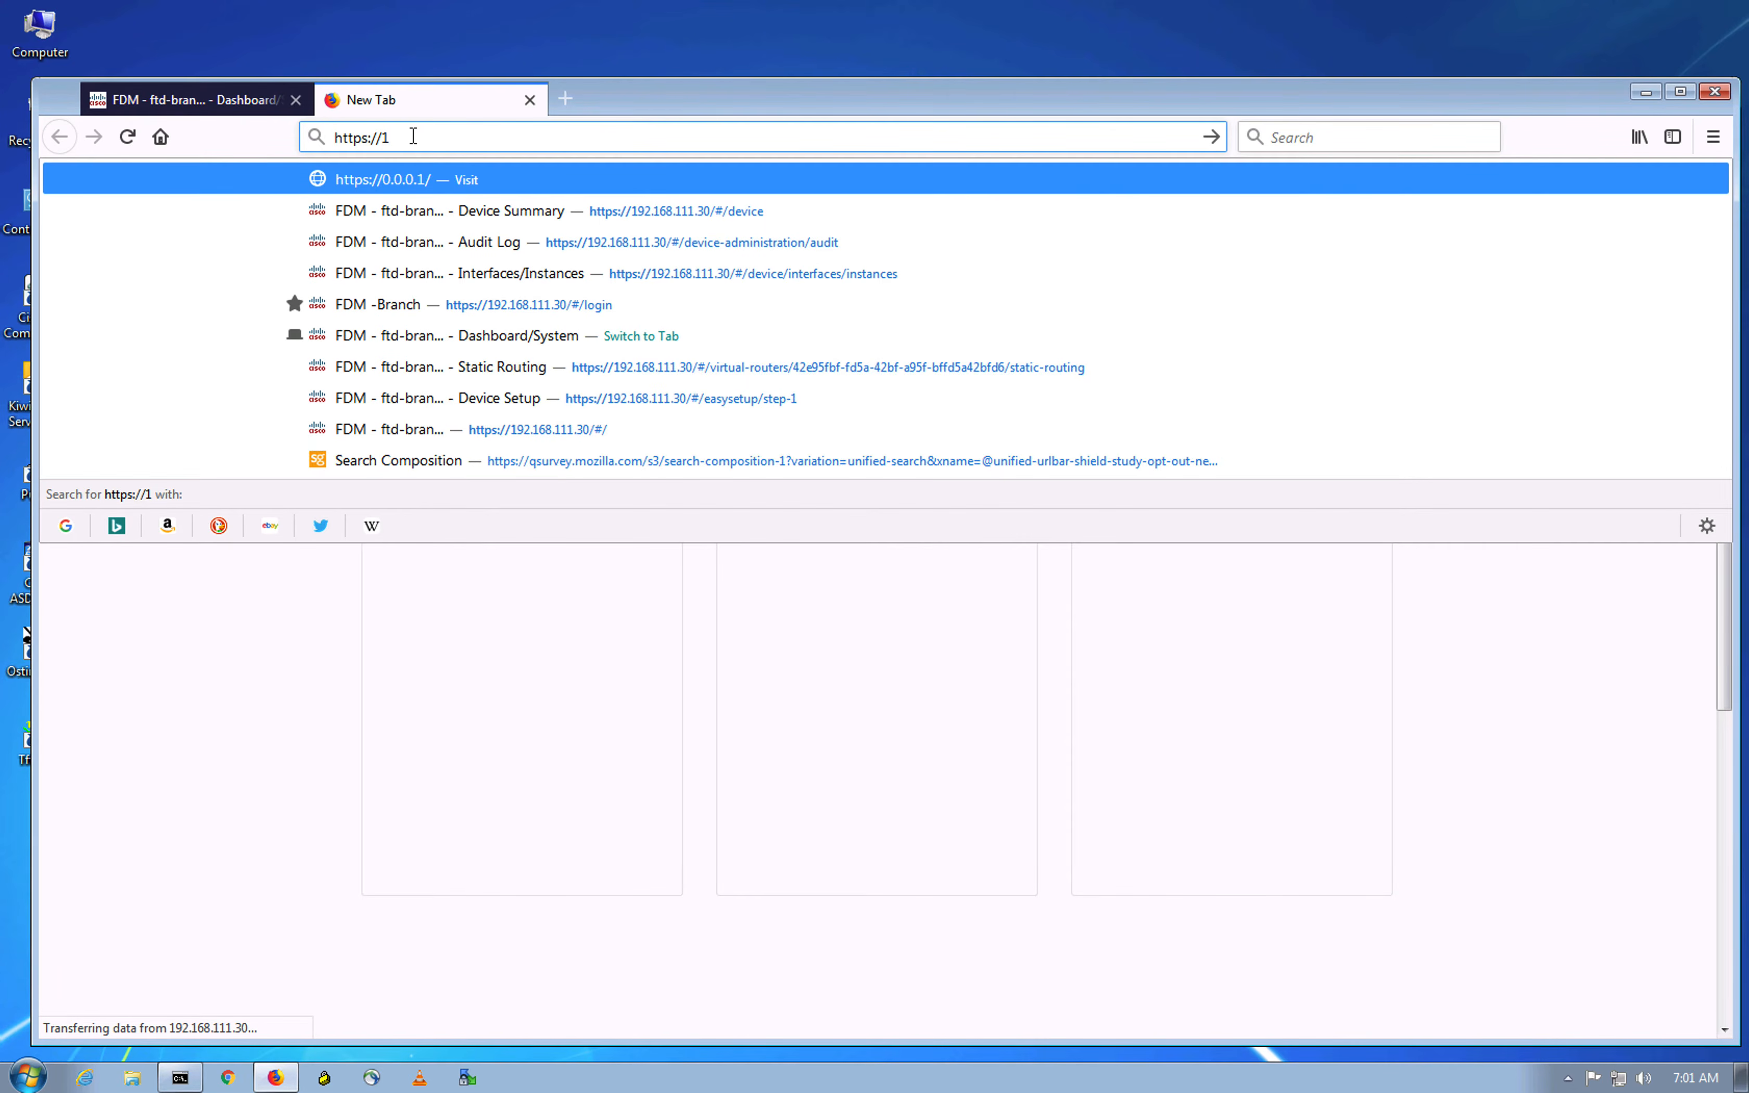
type("92")
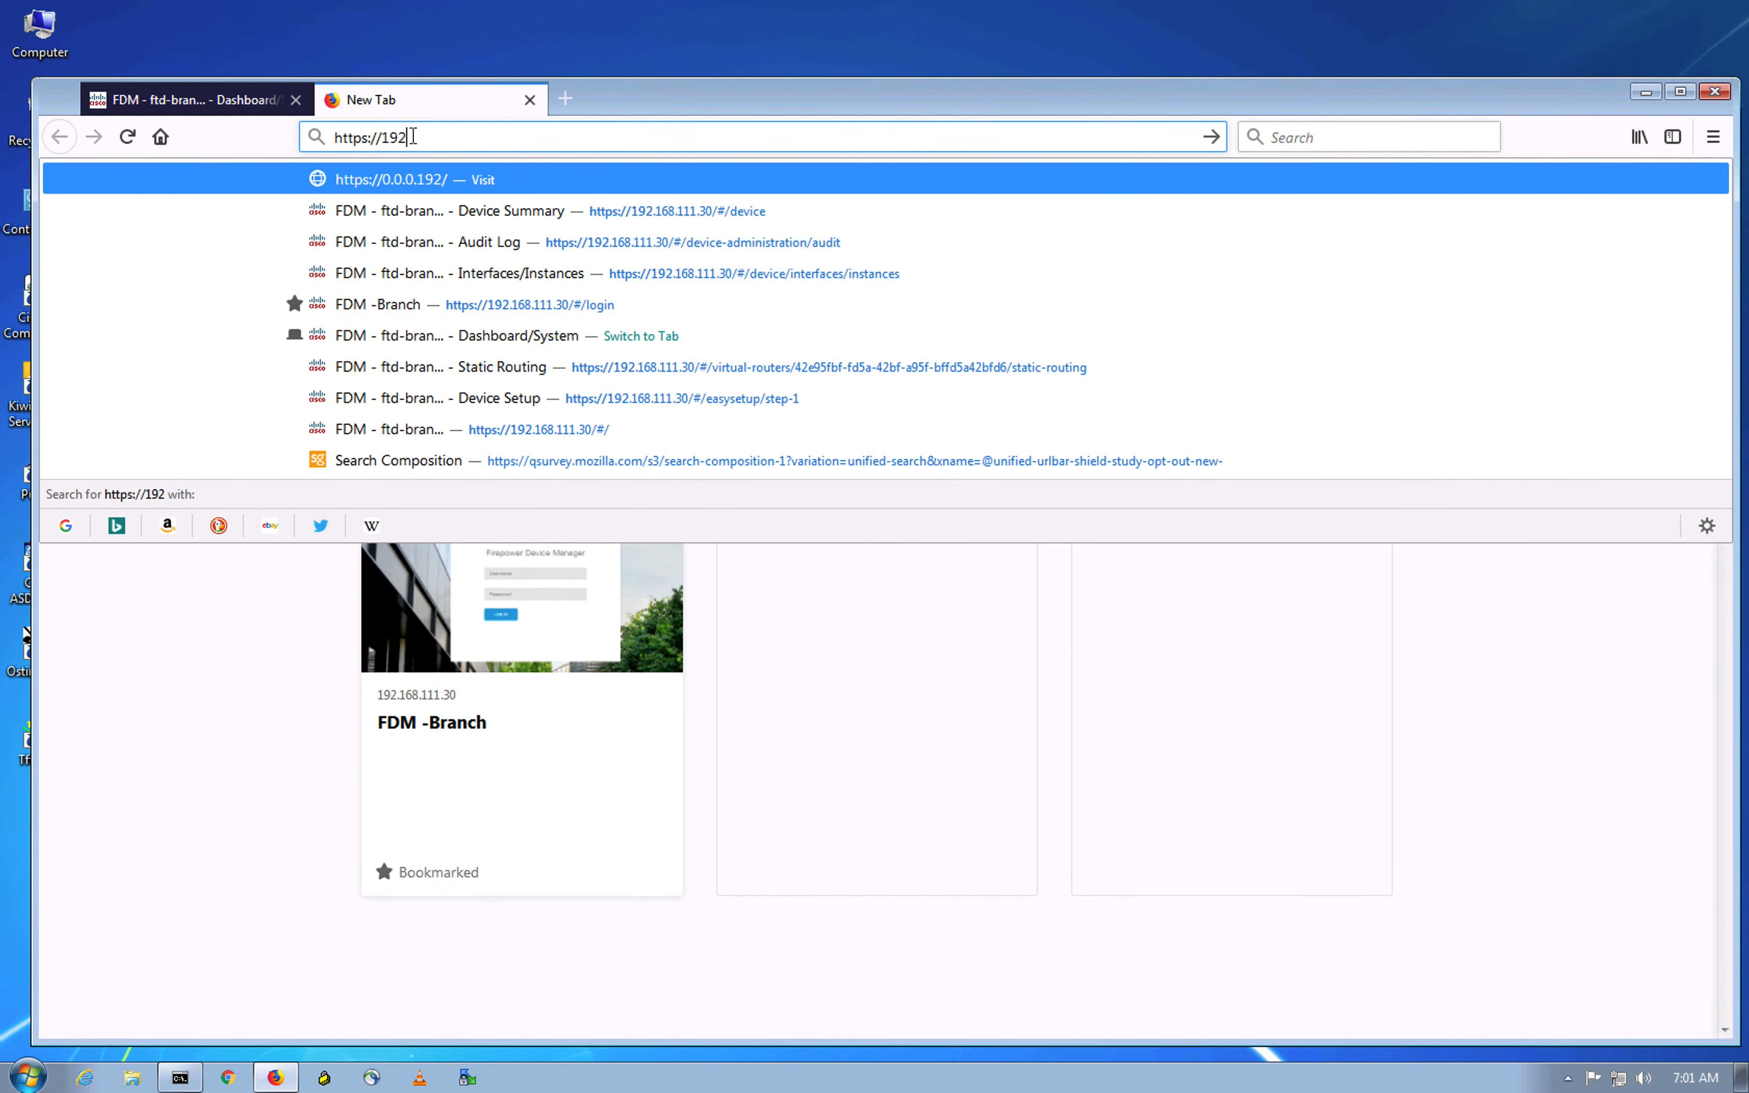
key("Down")
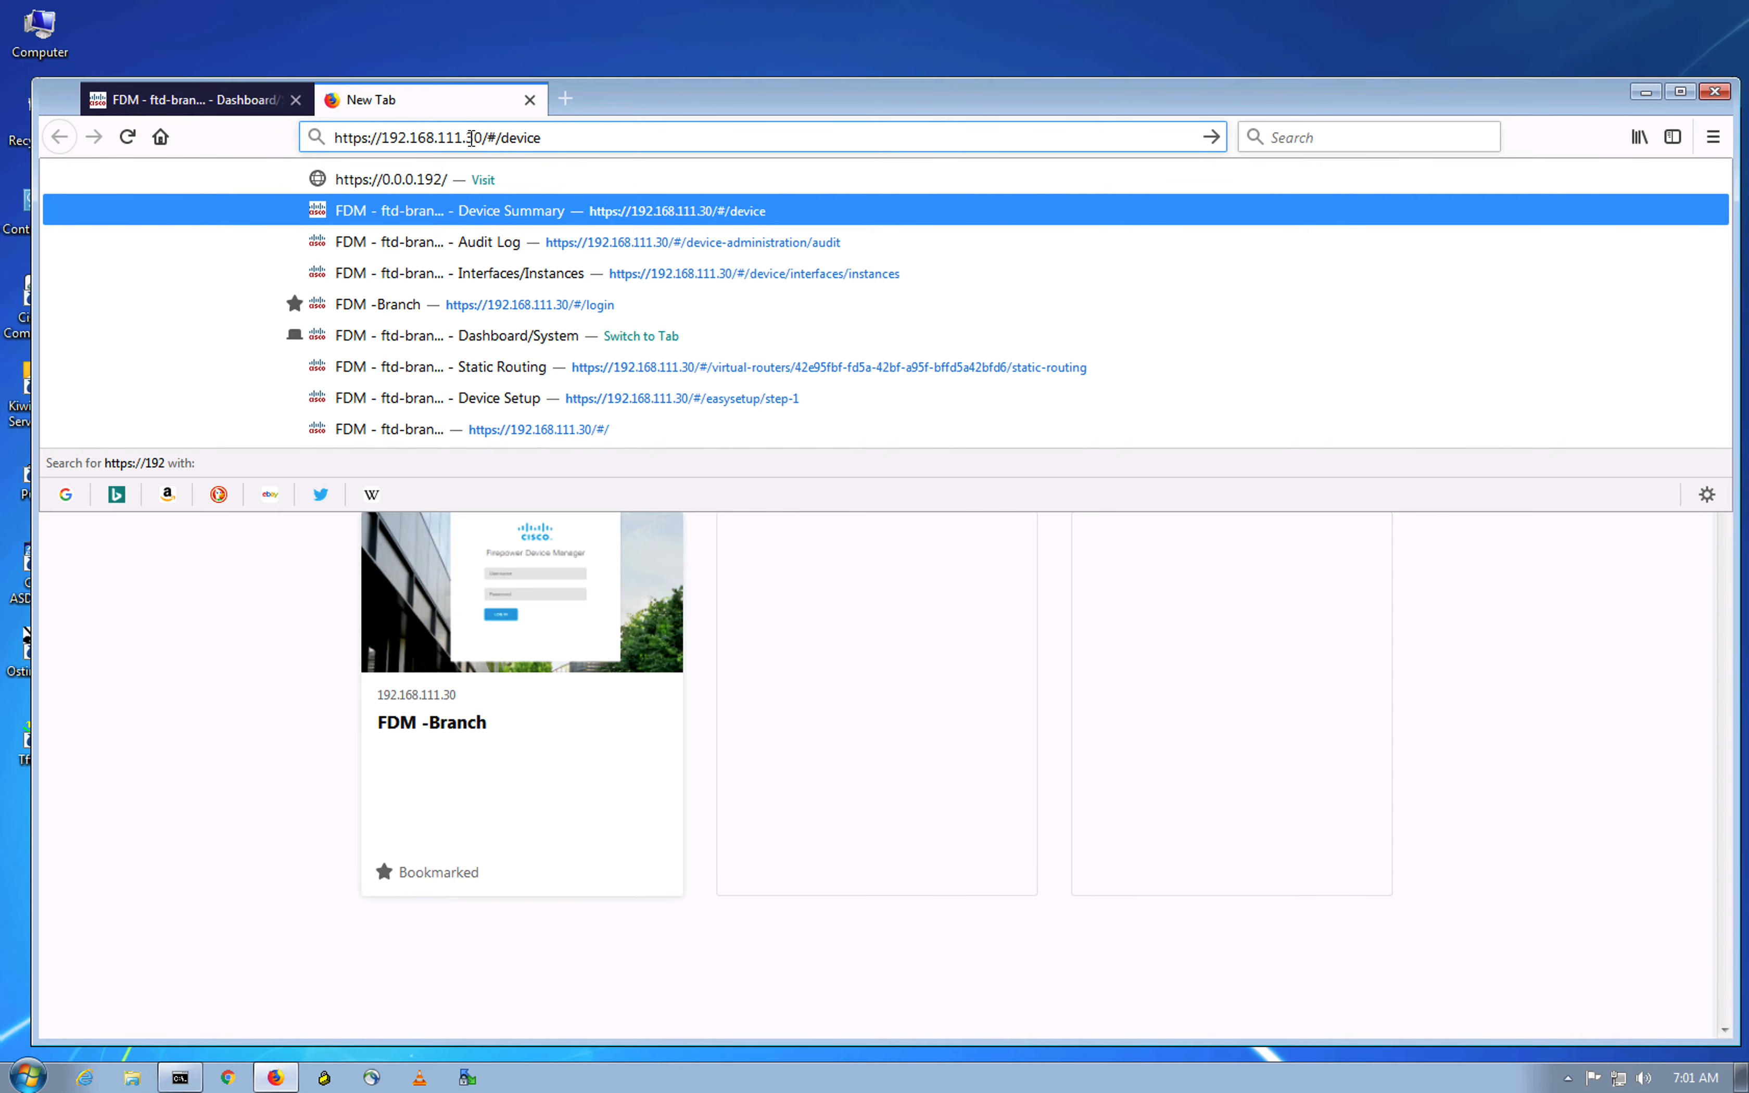
left_click_drag(464, 137, 579, 136)
type("20")
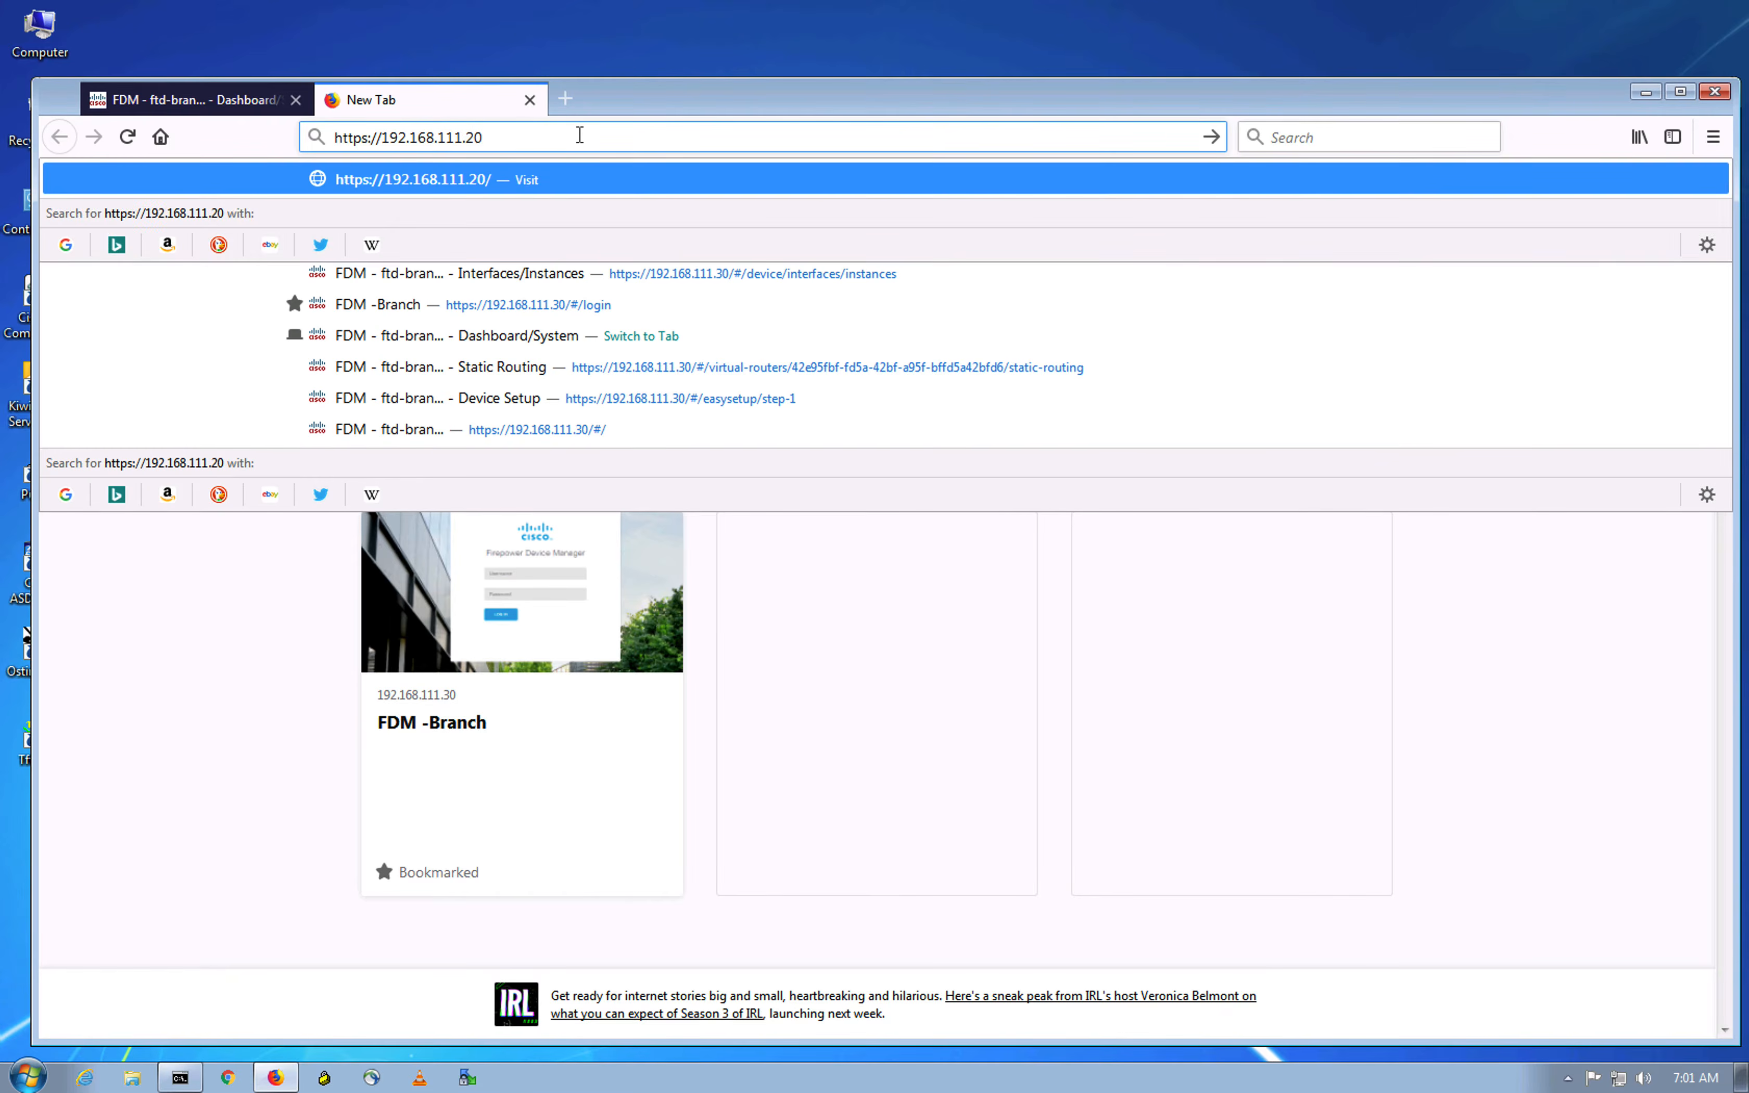
key("Return")
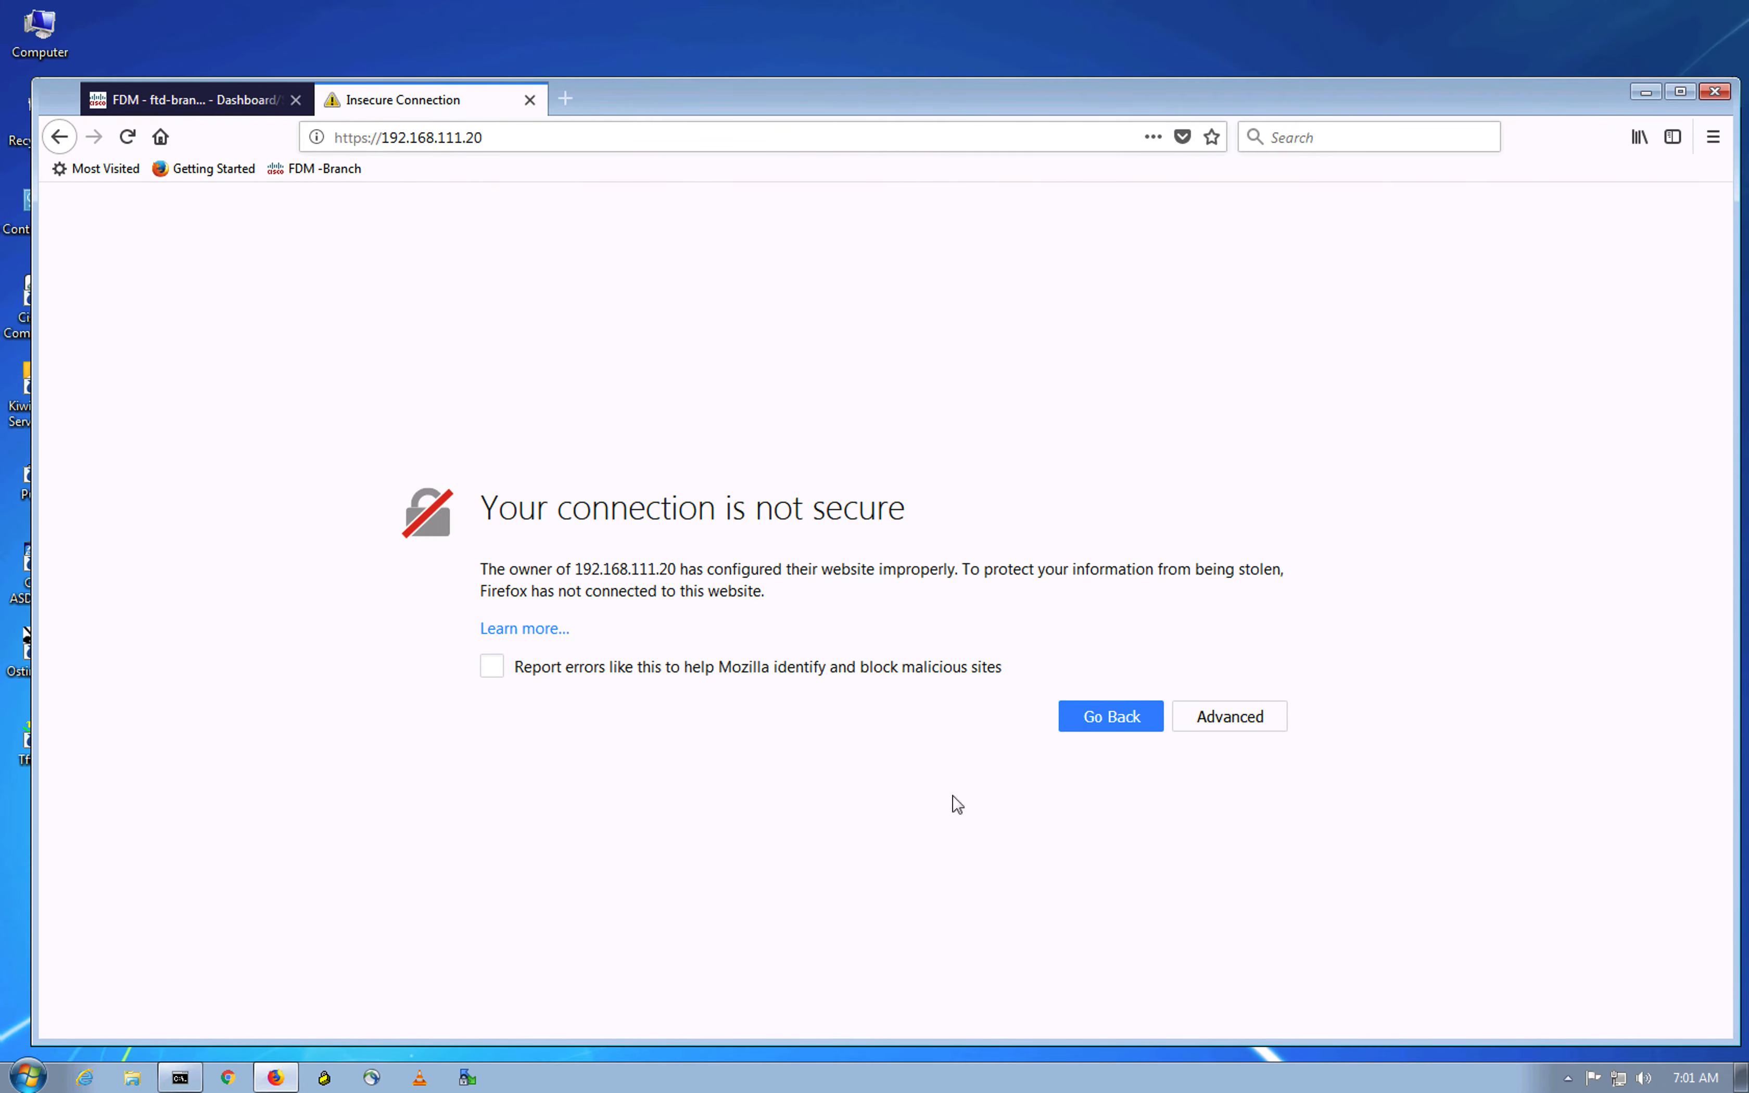
Step: Add and confirm a security exception for the FMC's self-signed certificate
left_click(1226, 717)
scroll(784, 877, "down", 2)
left_click(1169, 954)
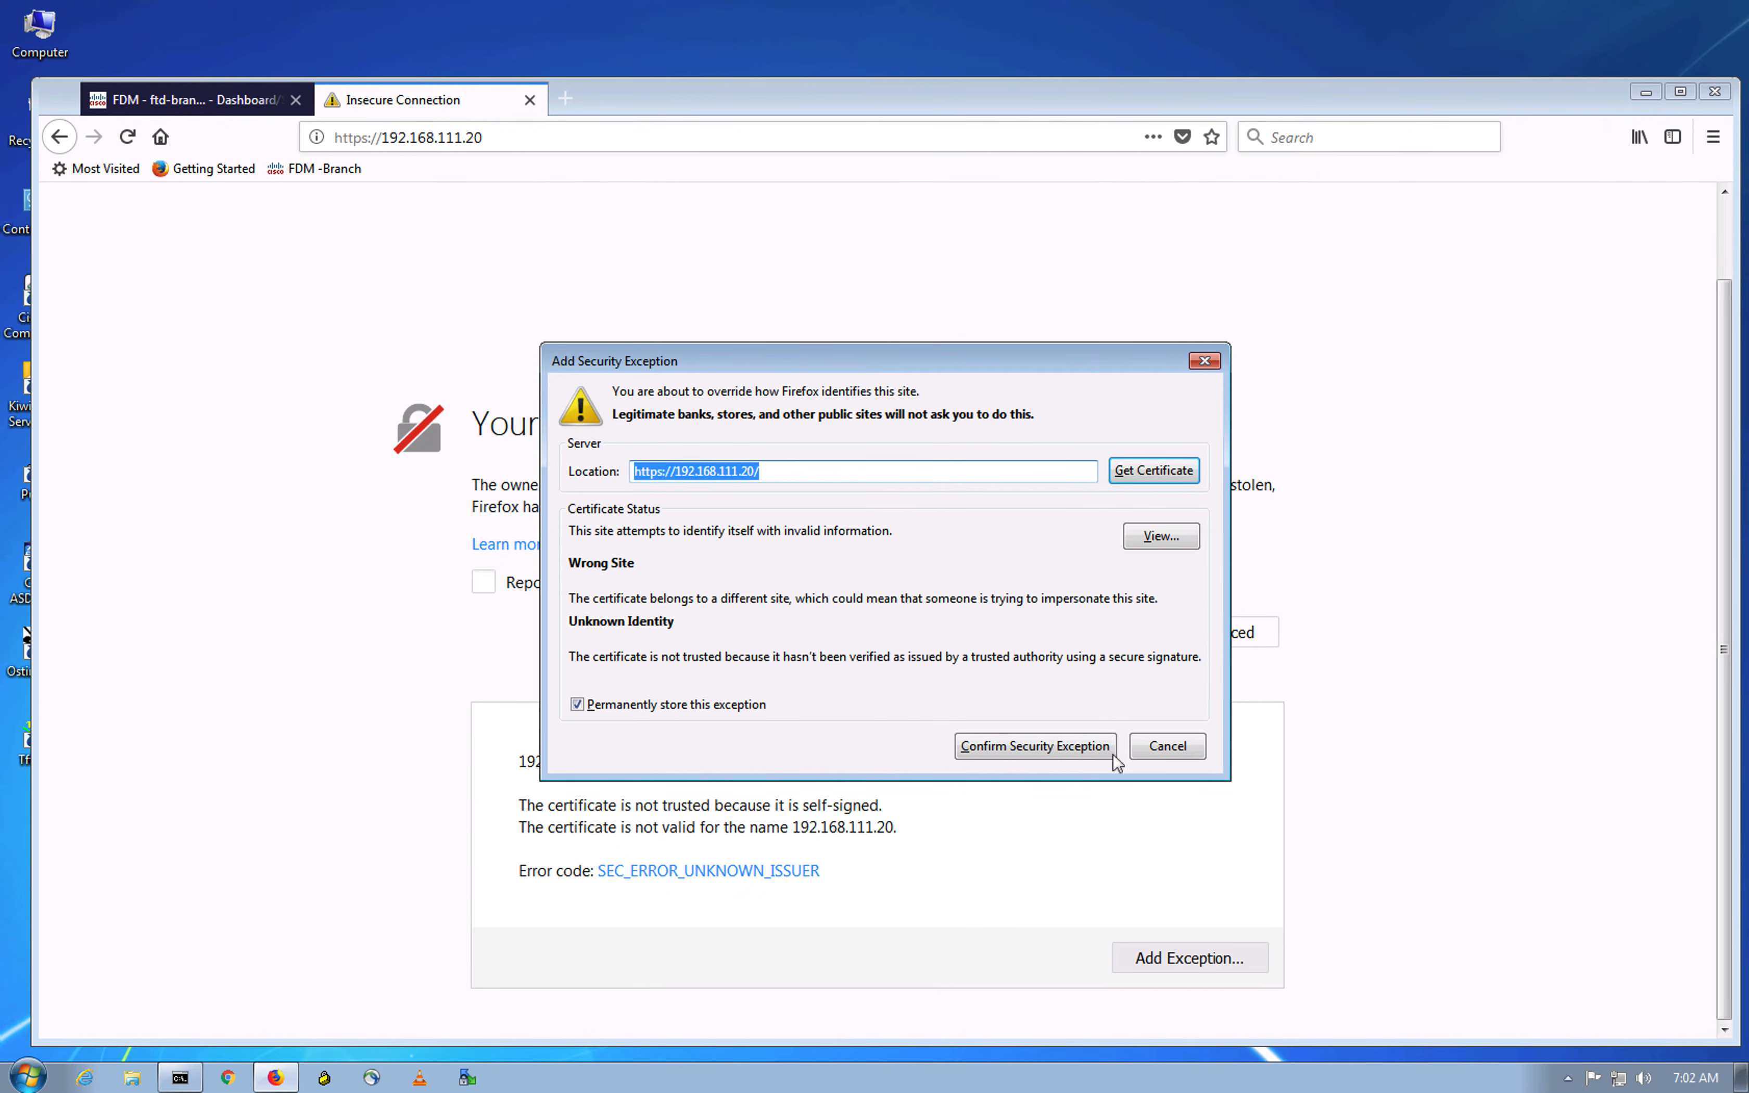
left_click(1070, 756)
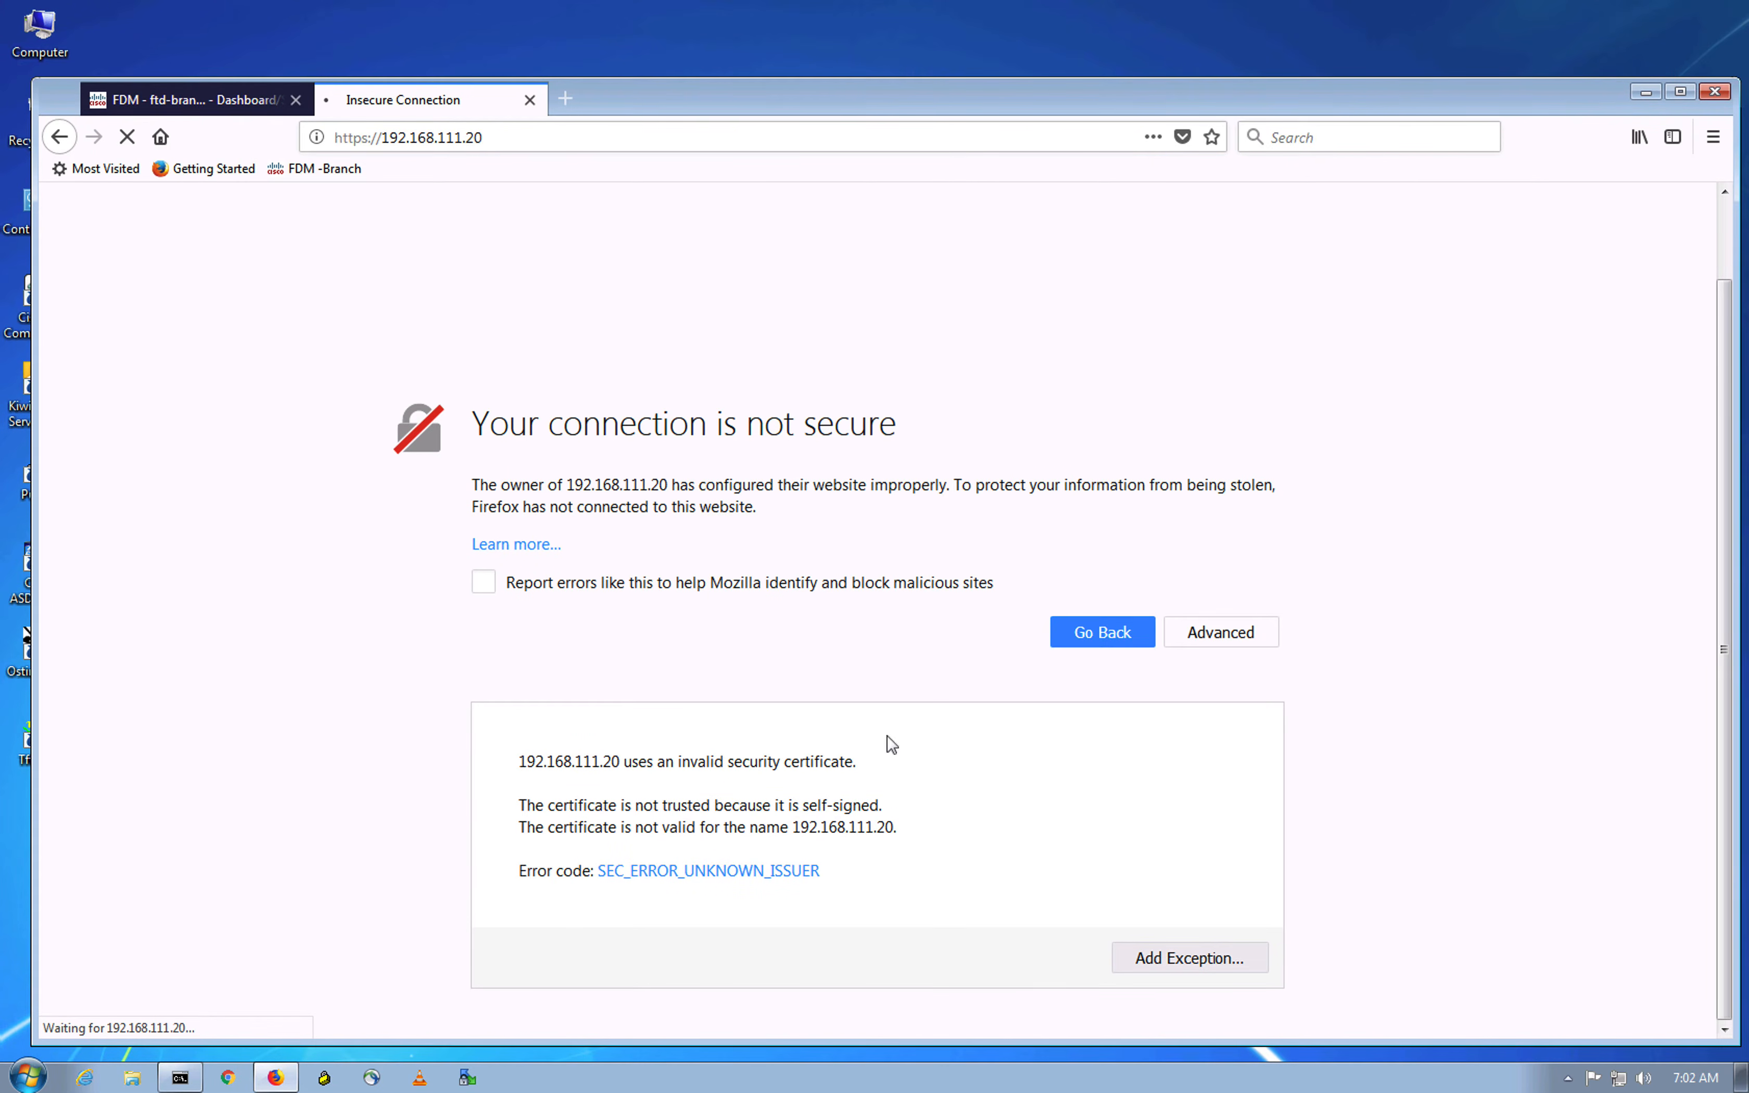
left_click_drag(752, 92, 742, 58)
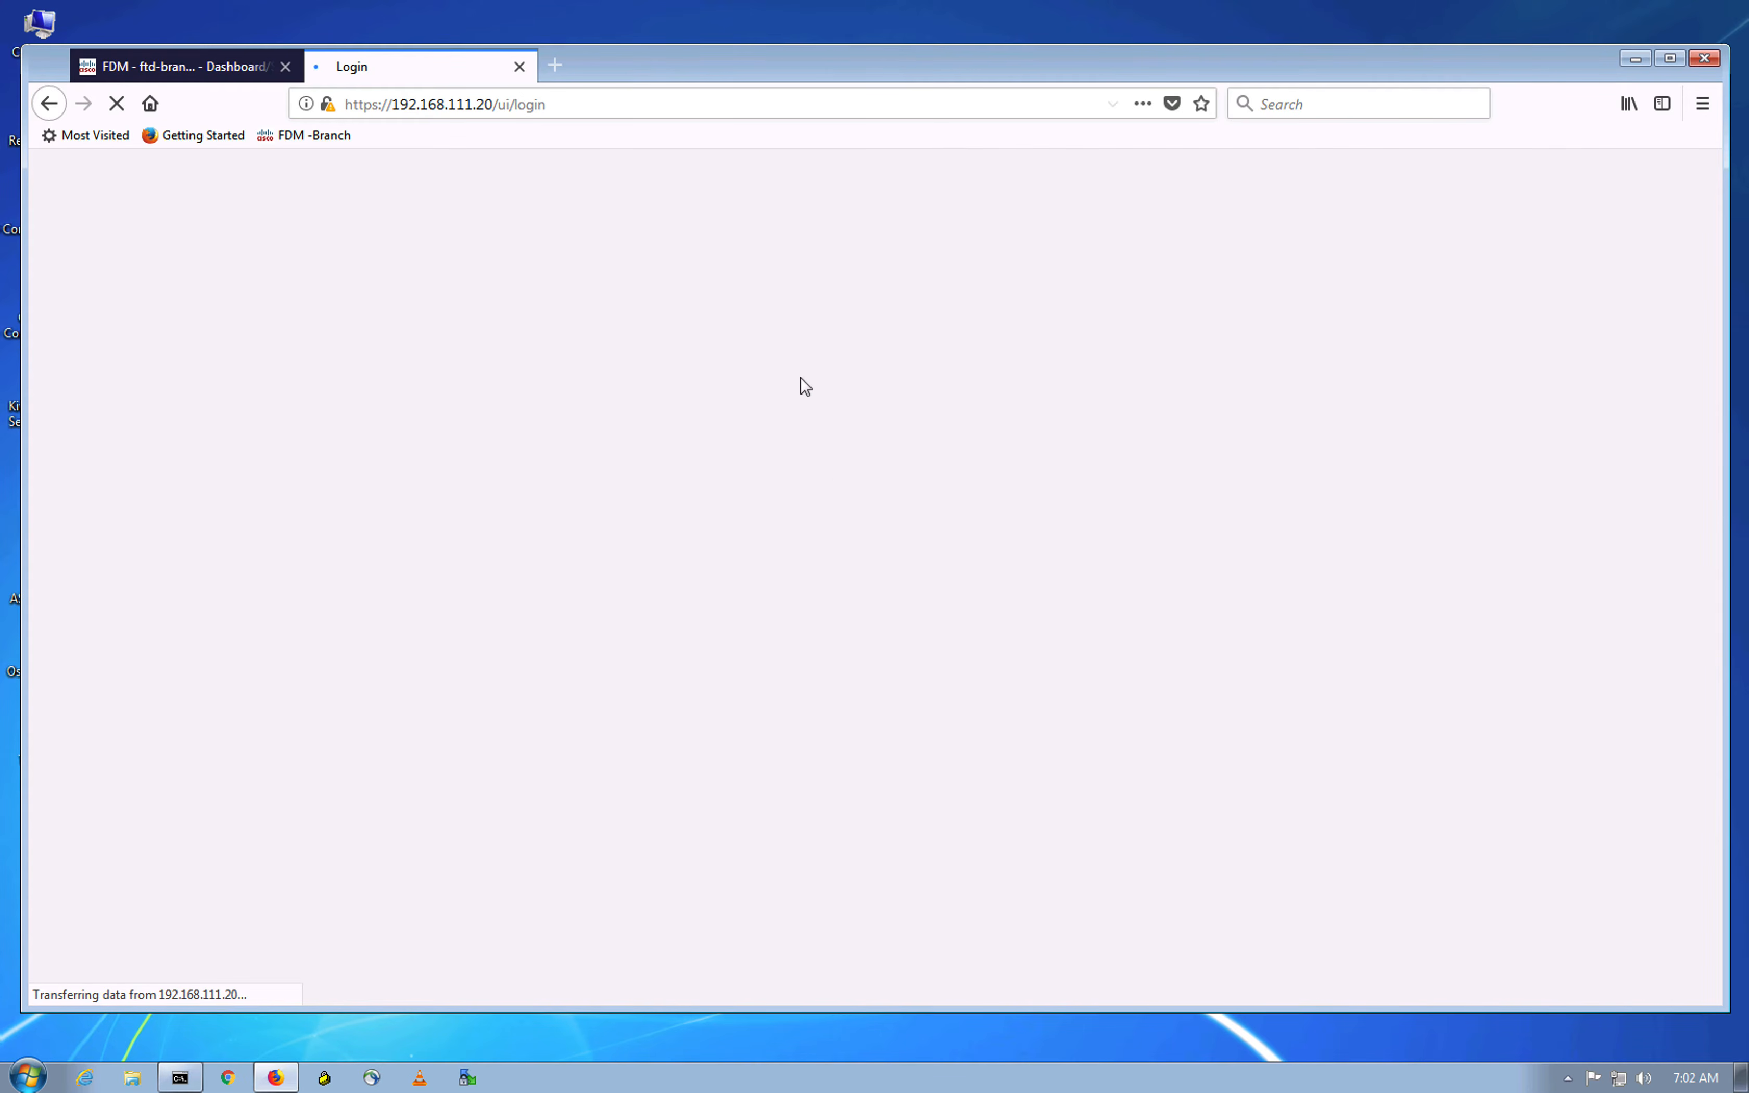
Step: Log in to FMC as admin with the default account password
left_click(836, 719)
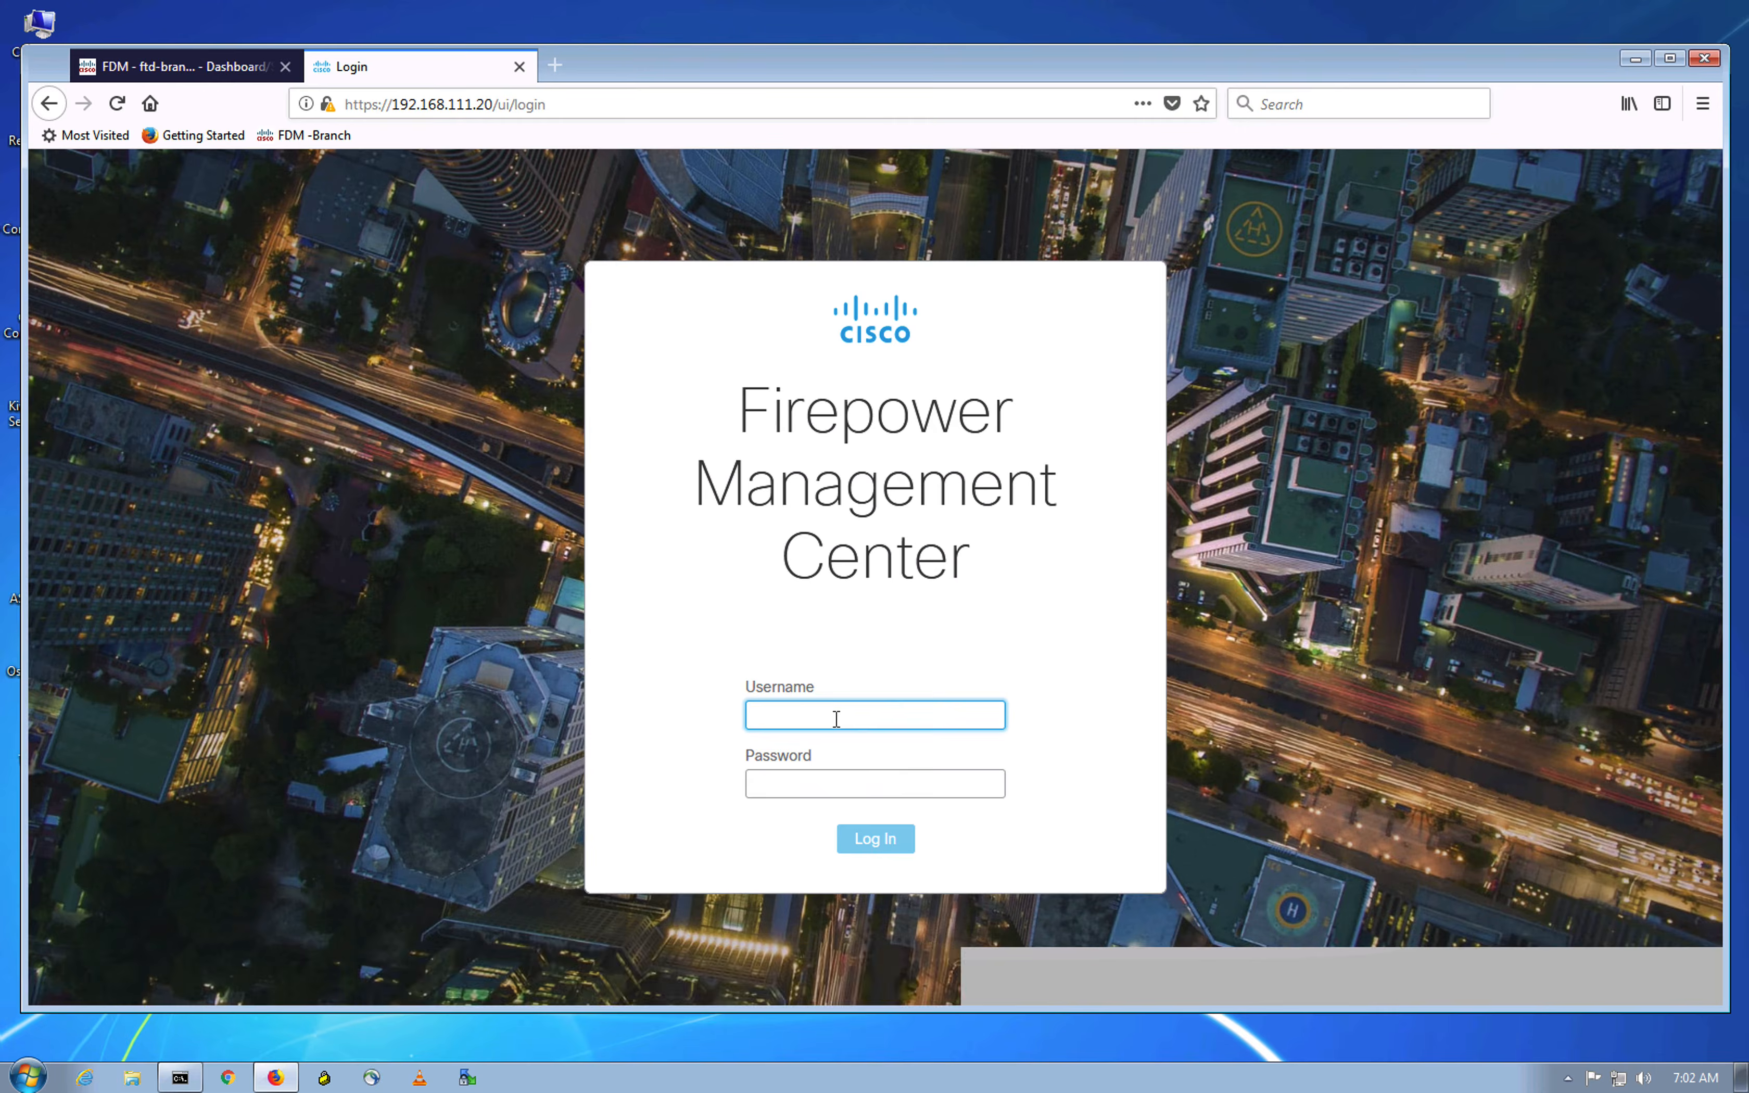
type("admin")
left_click(788, 787)
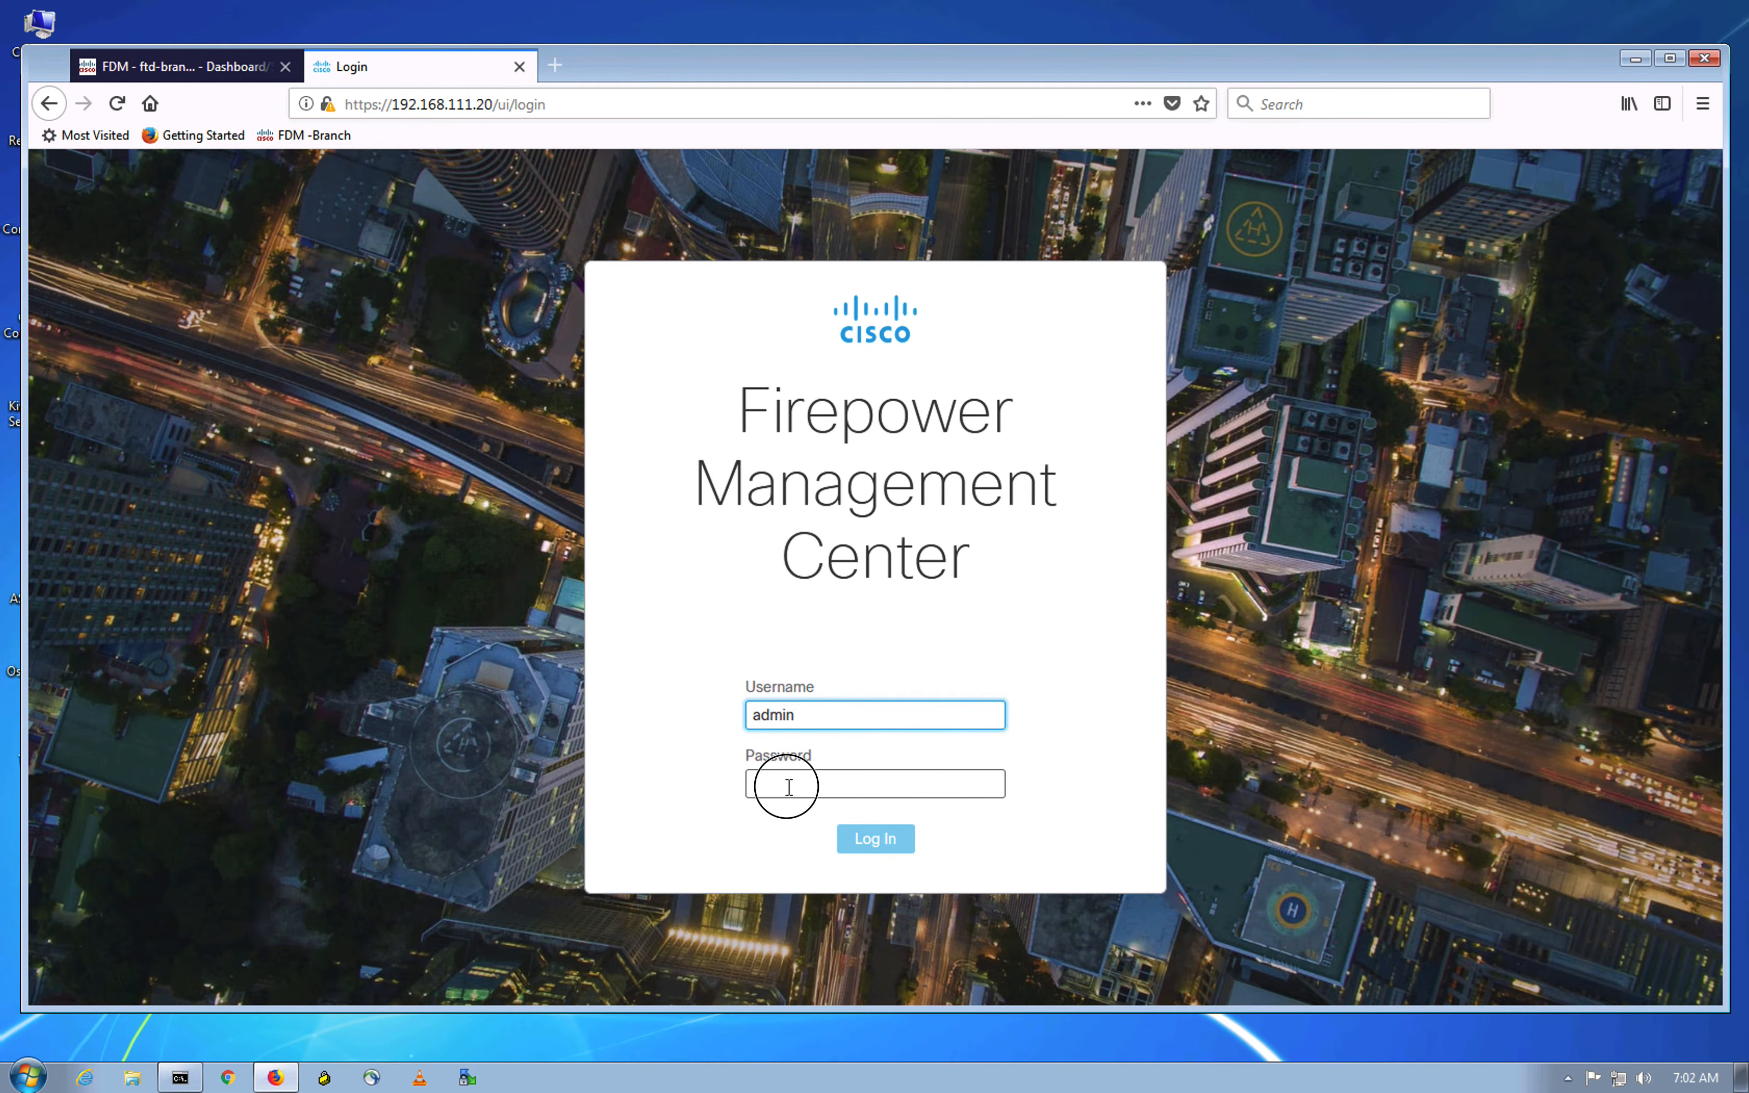
type("Admin123")
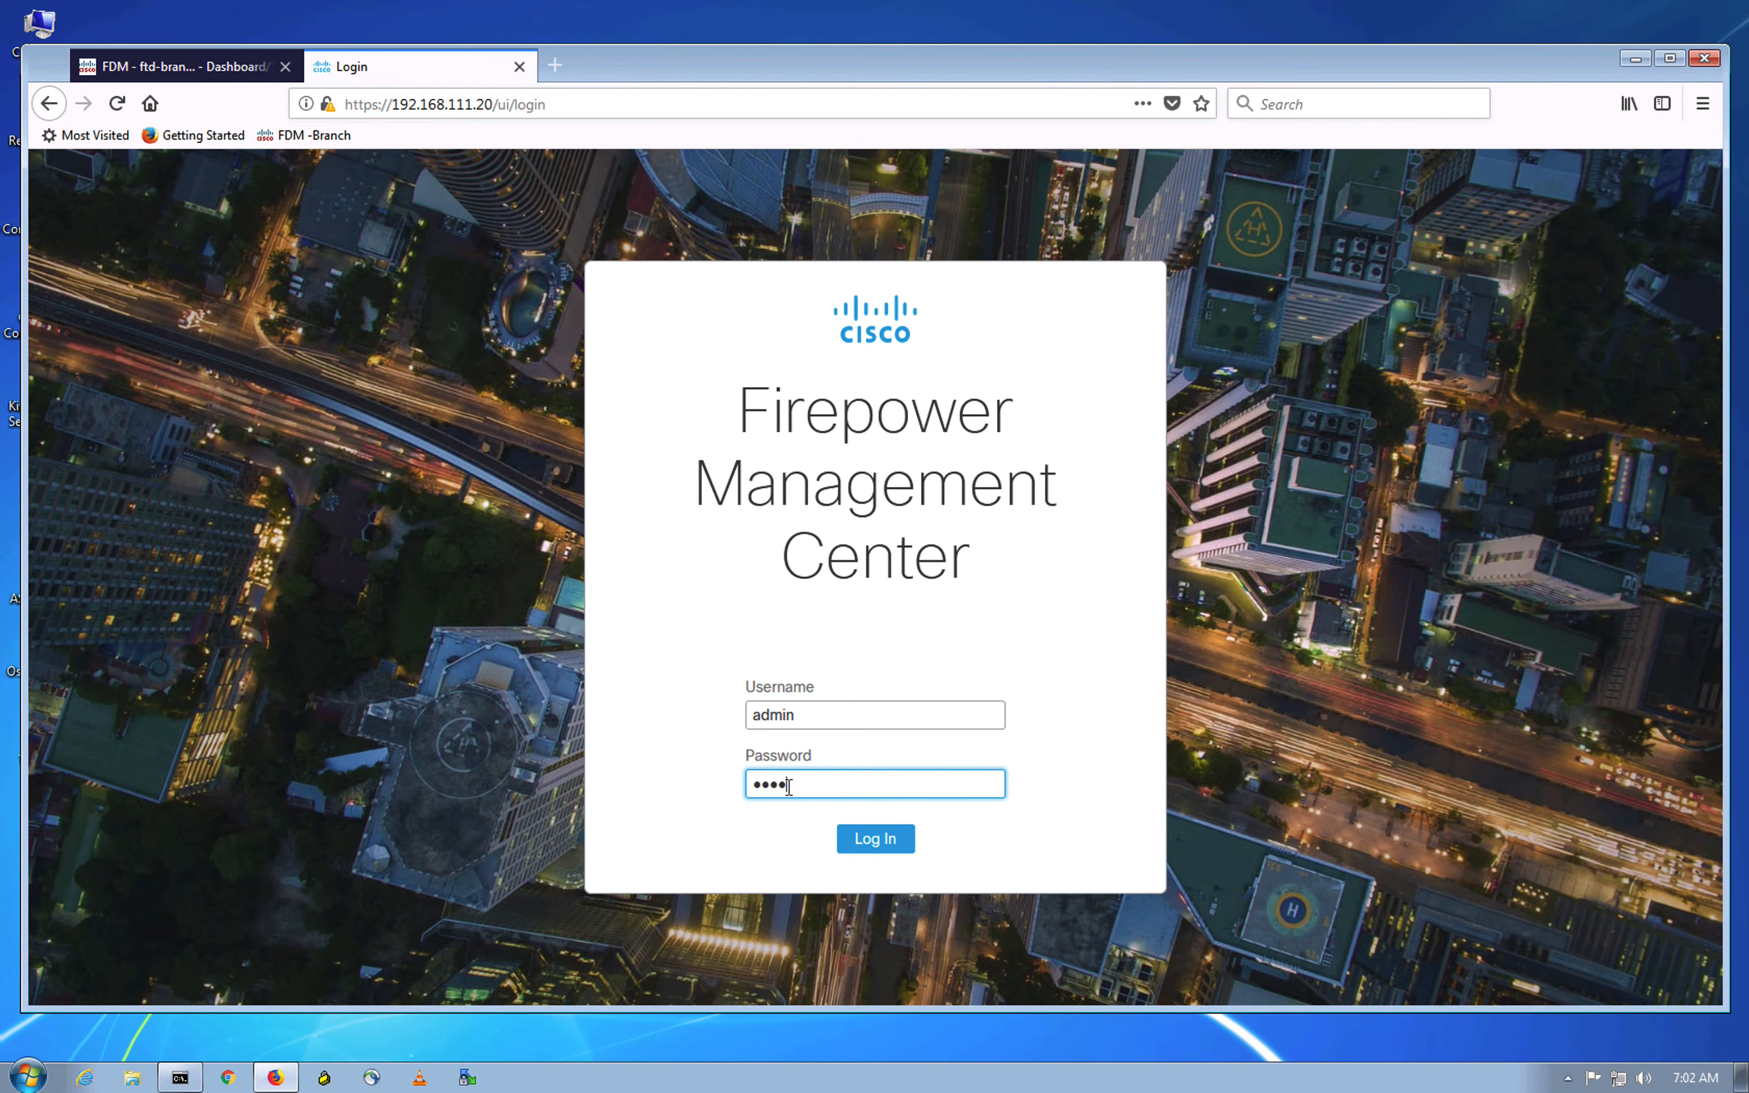
key("Return")
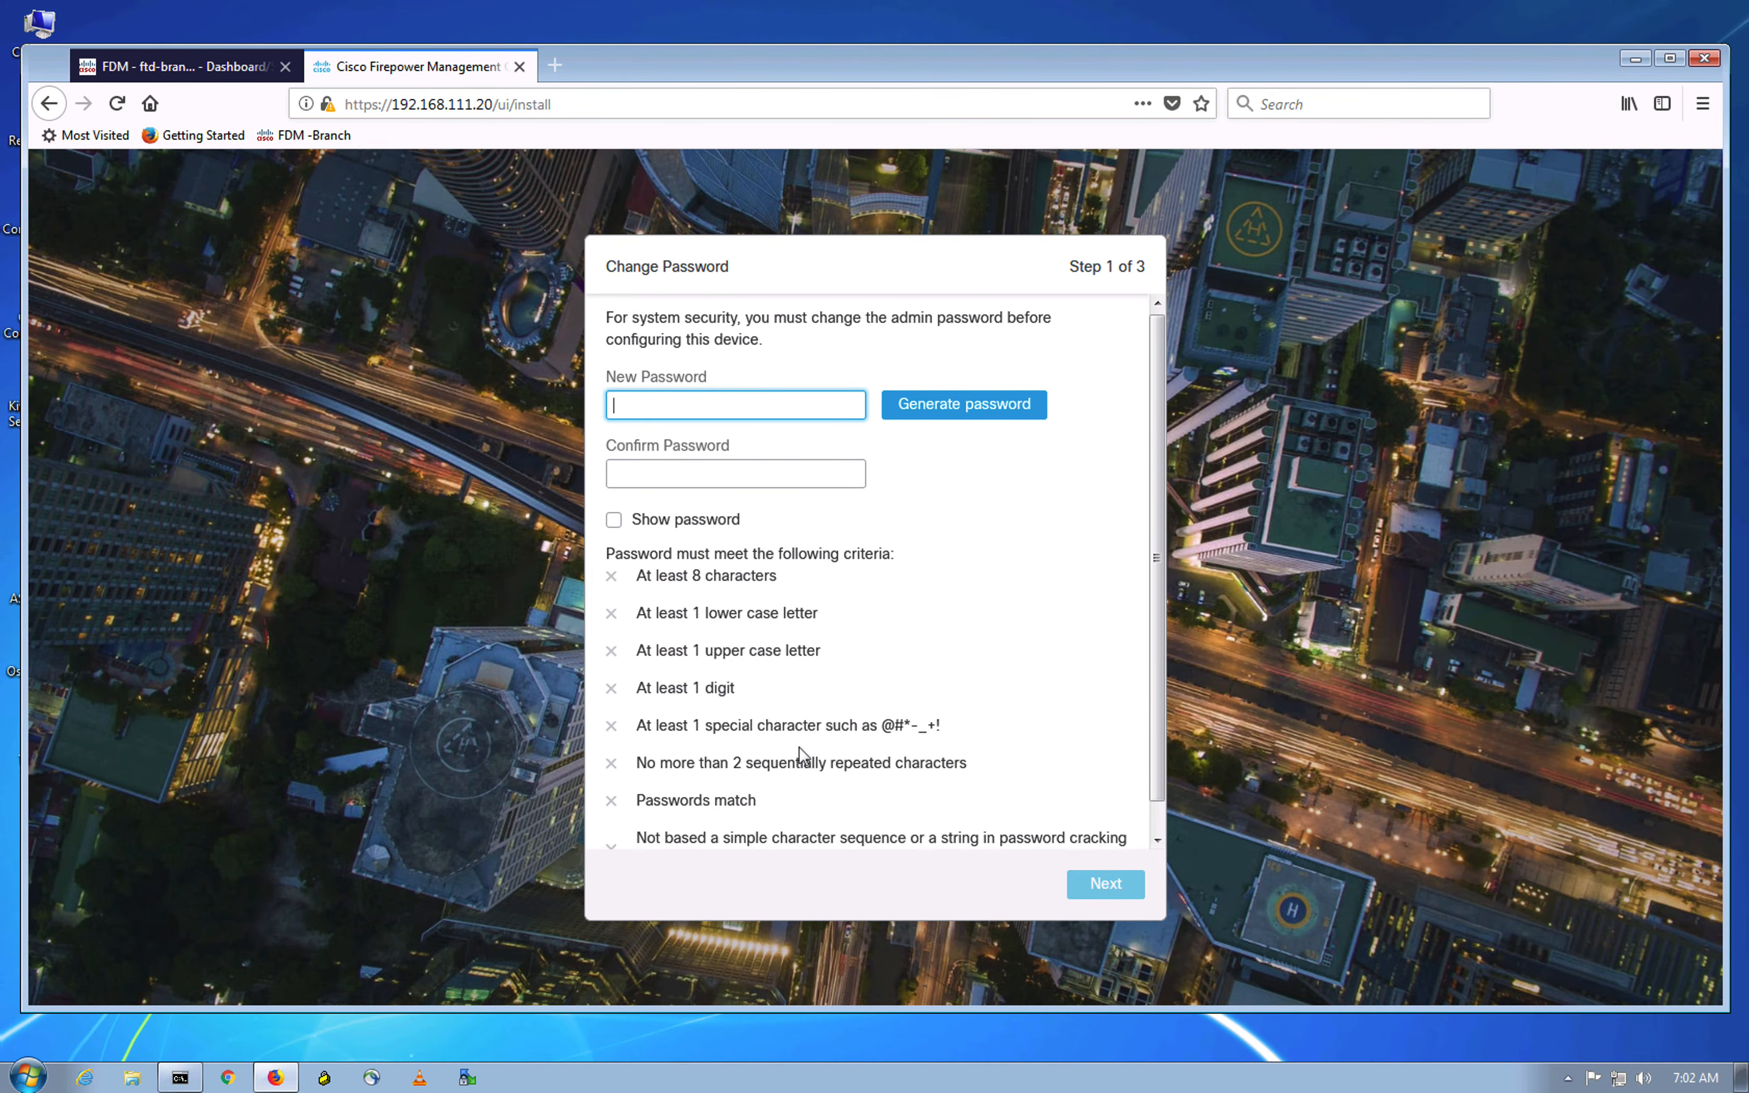
Step: Enter a new admin password and its confirmation
scroll(801, 755, "down", 1)
scroll(756, 658, "up", 1)
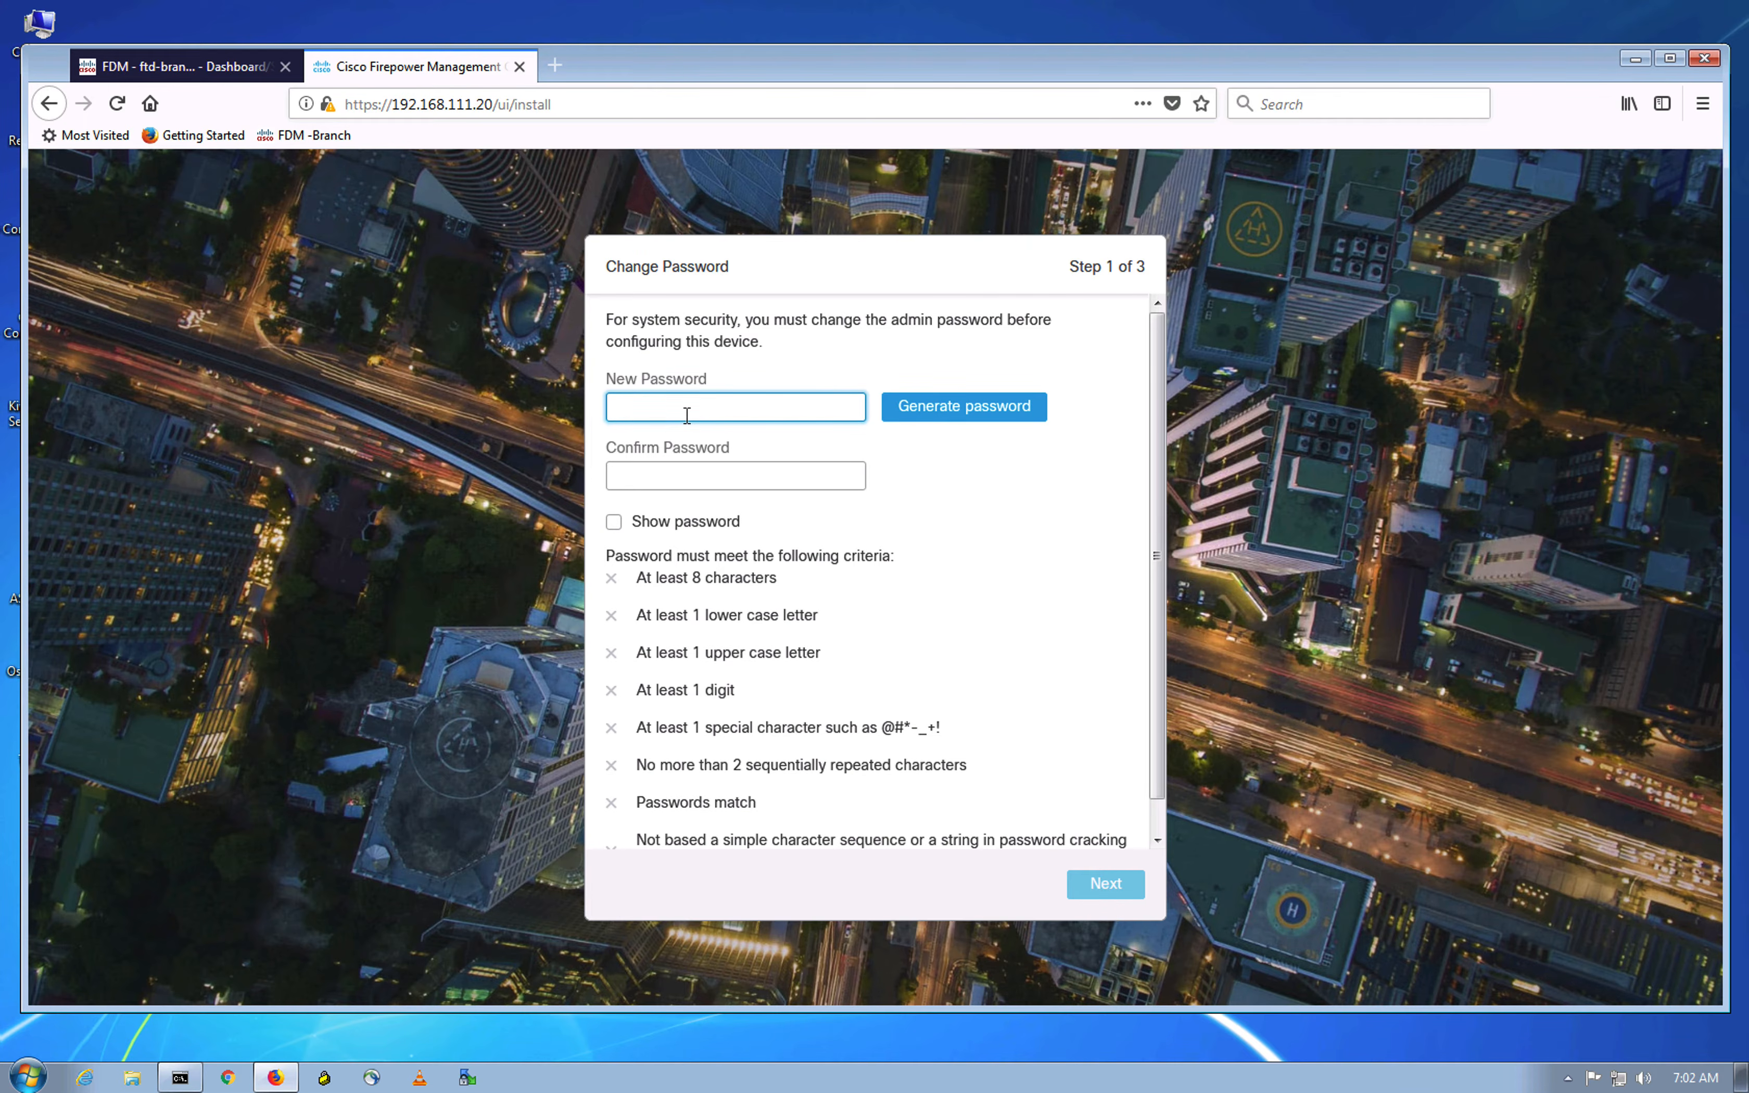
left_click(706, 483)
type("**********")
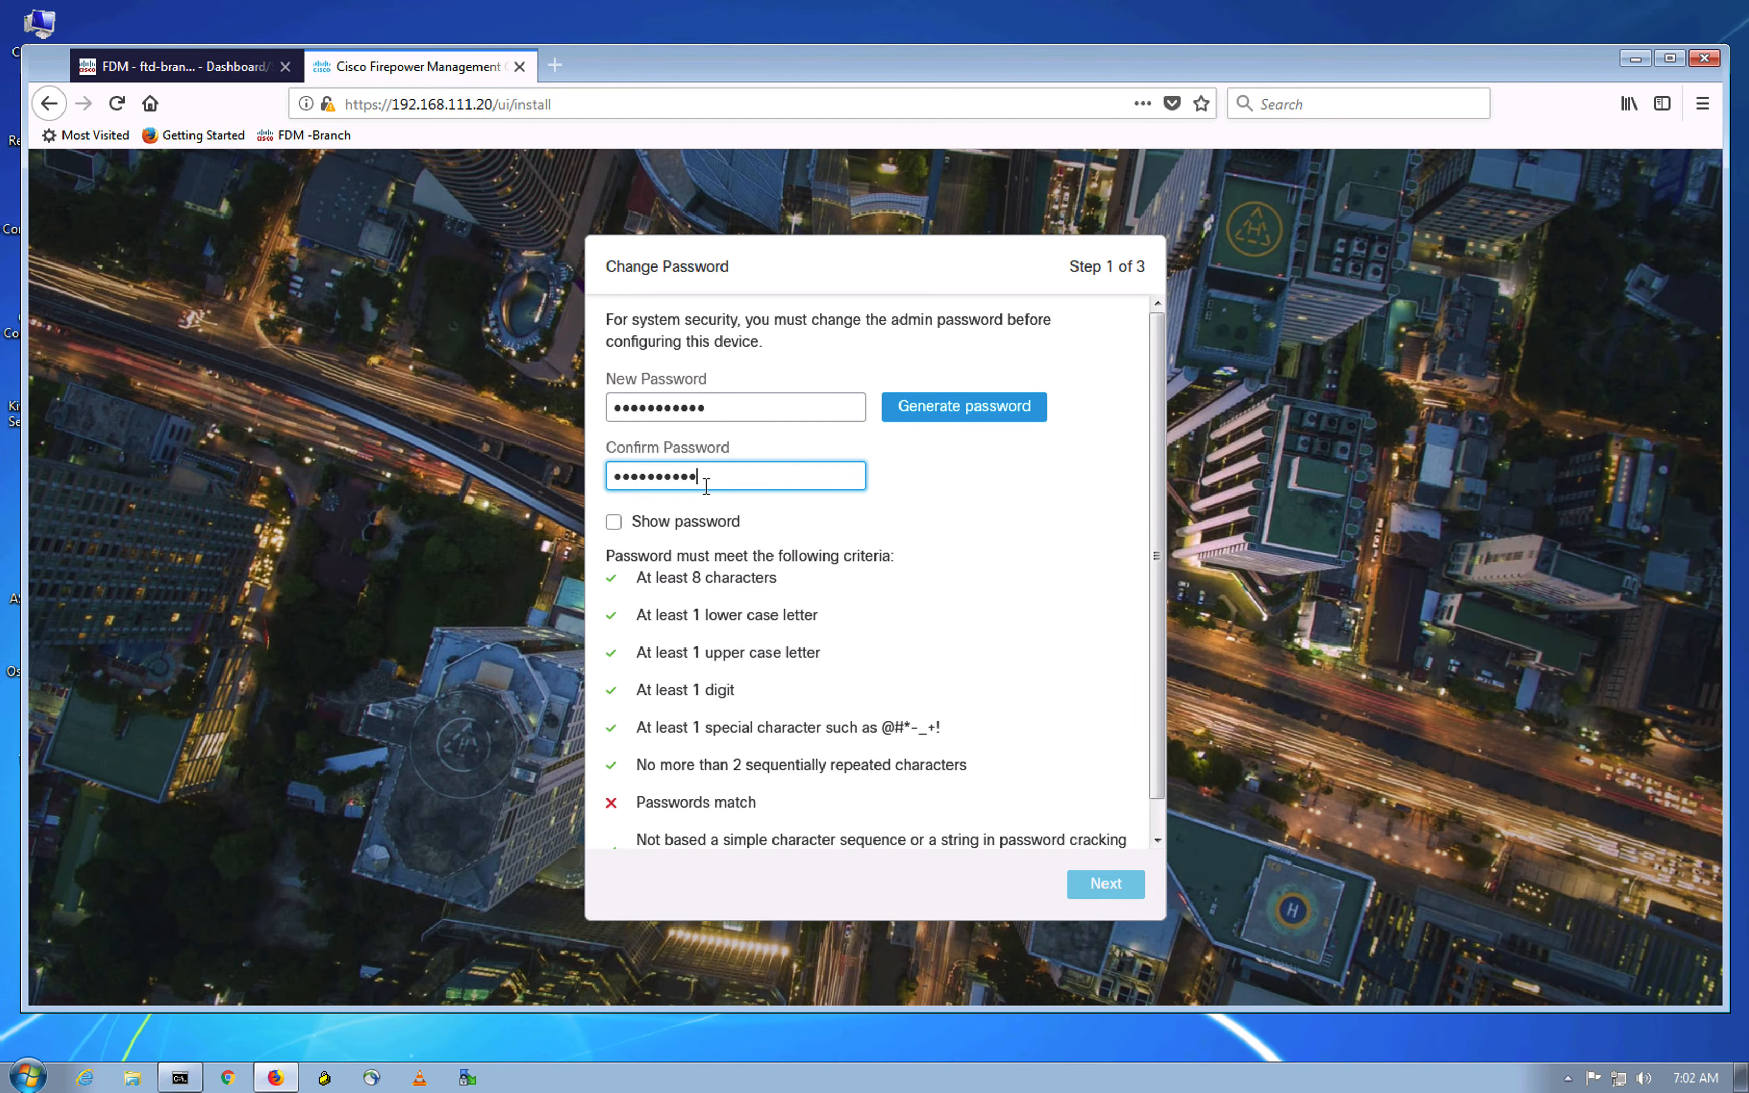
Step: Retype a different new admin password in both fields and continue to the EULA step
left_click_drag(712, 412, 471, 370)
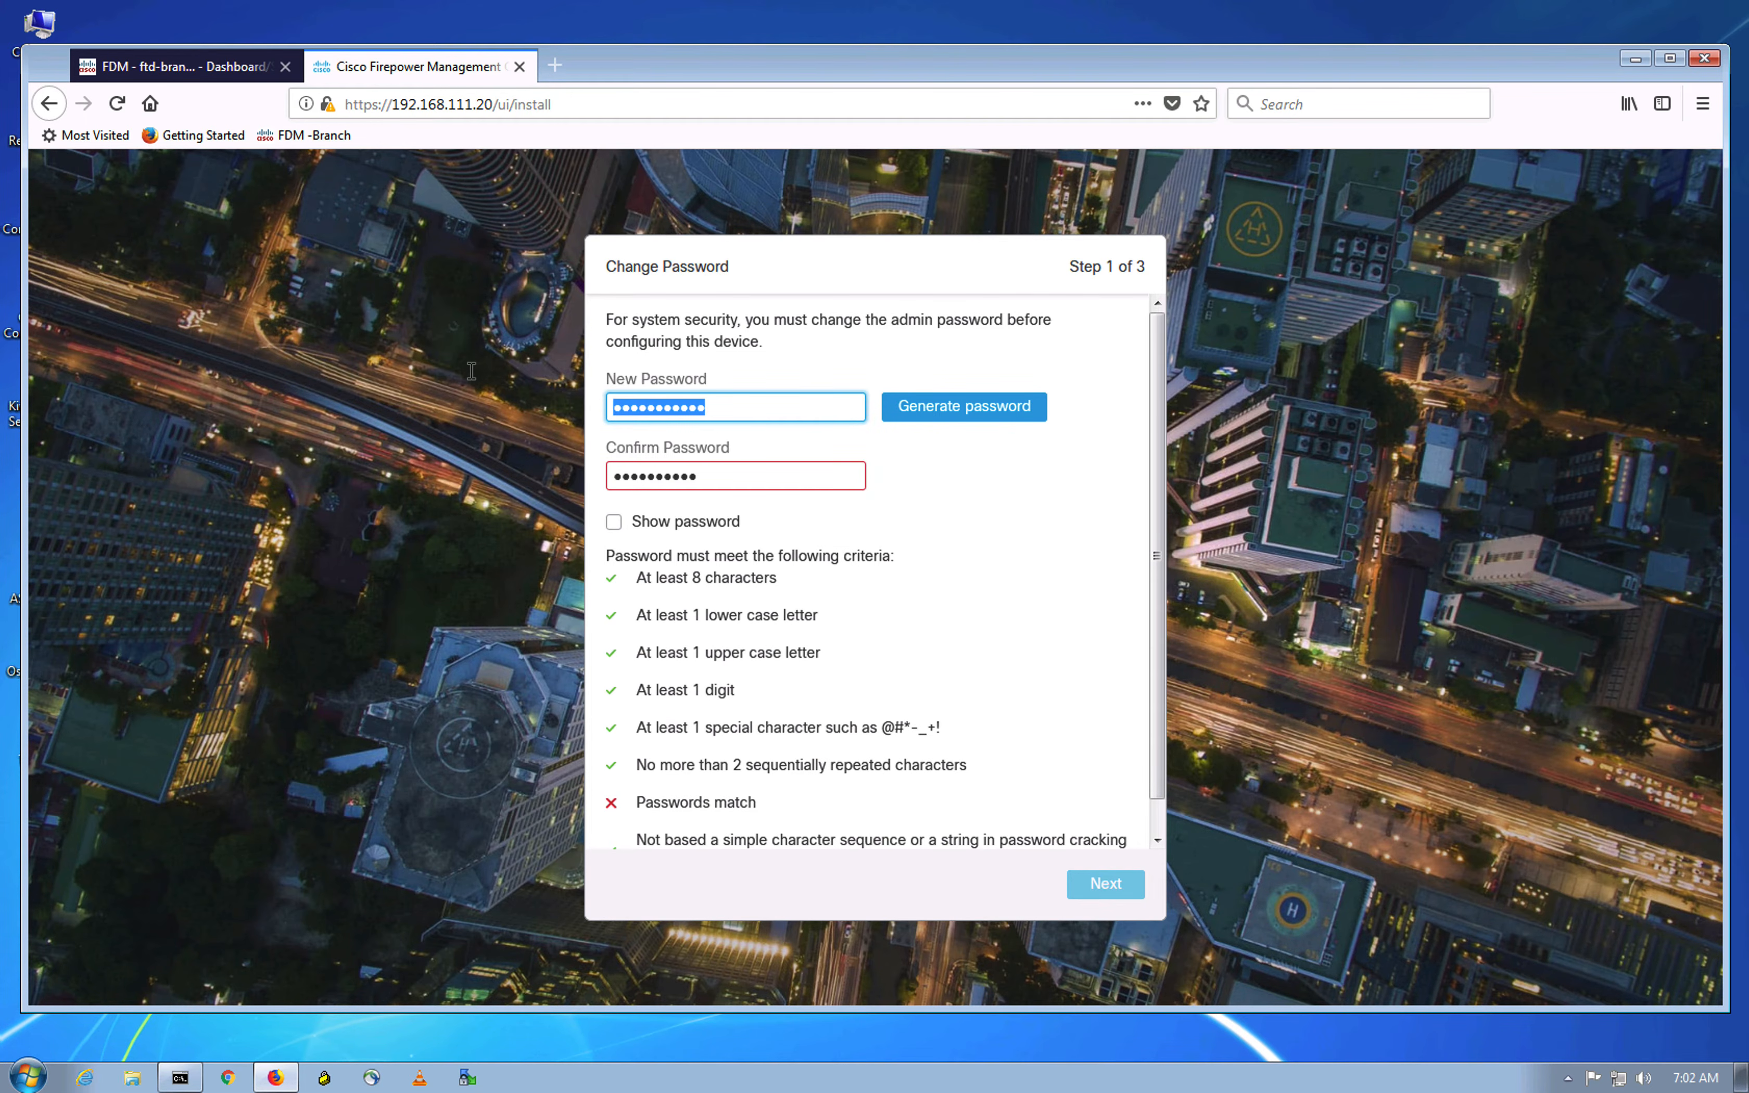
key("BackSpace")
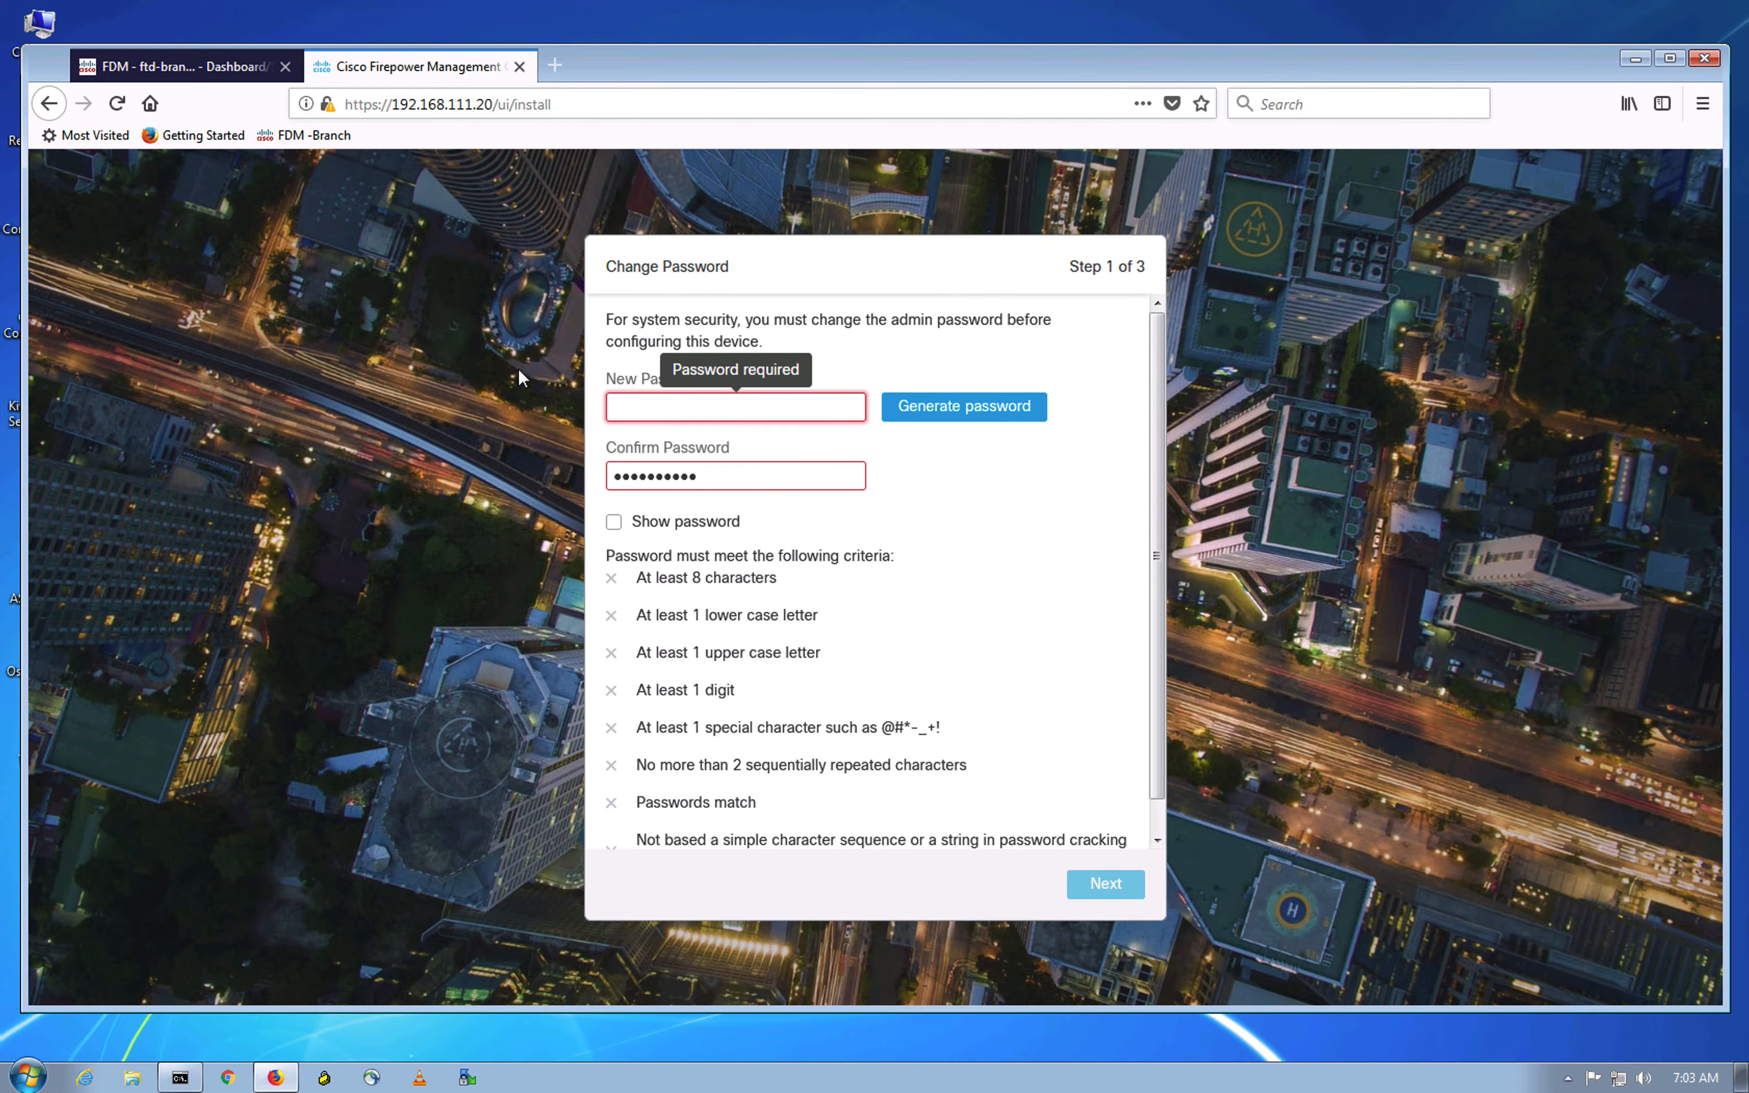
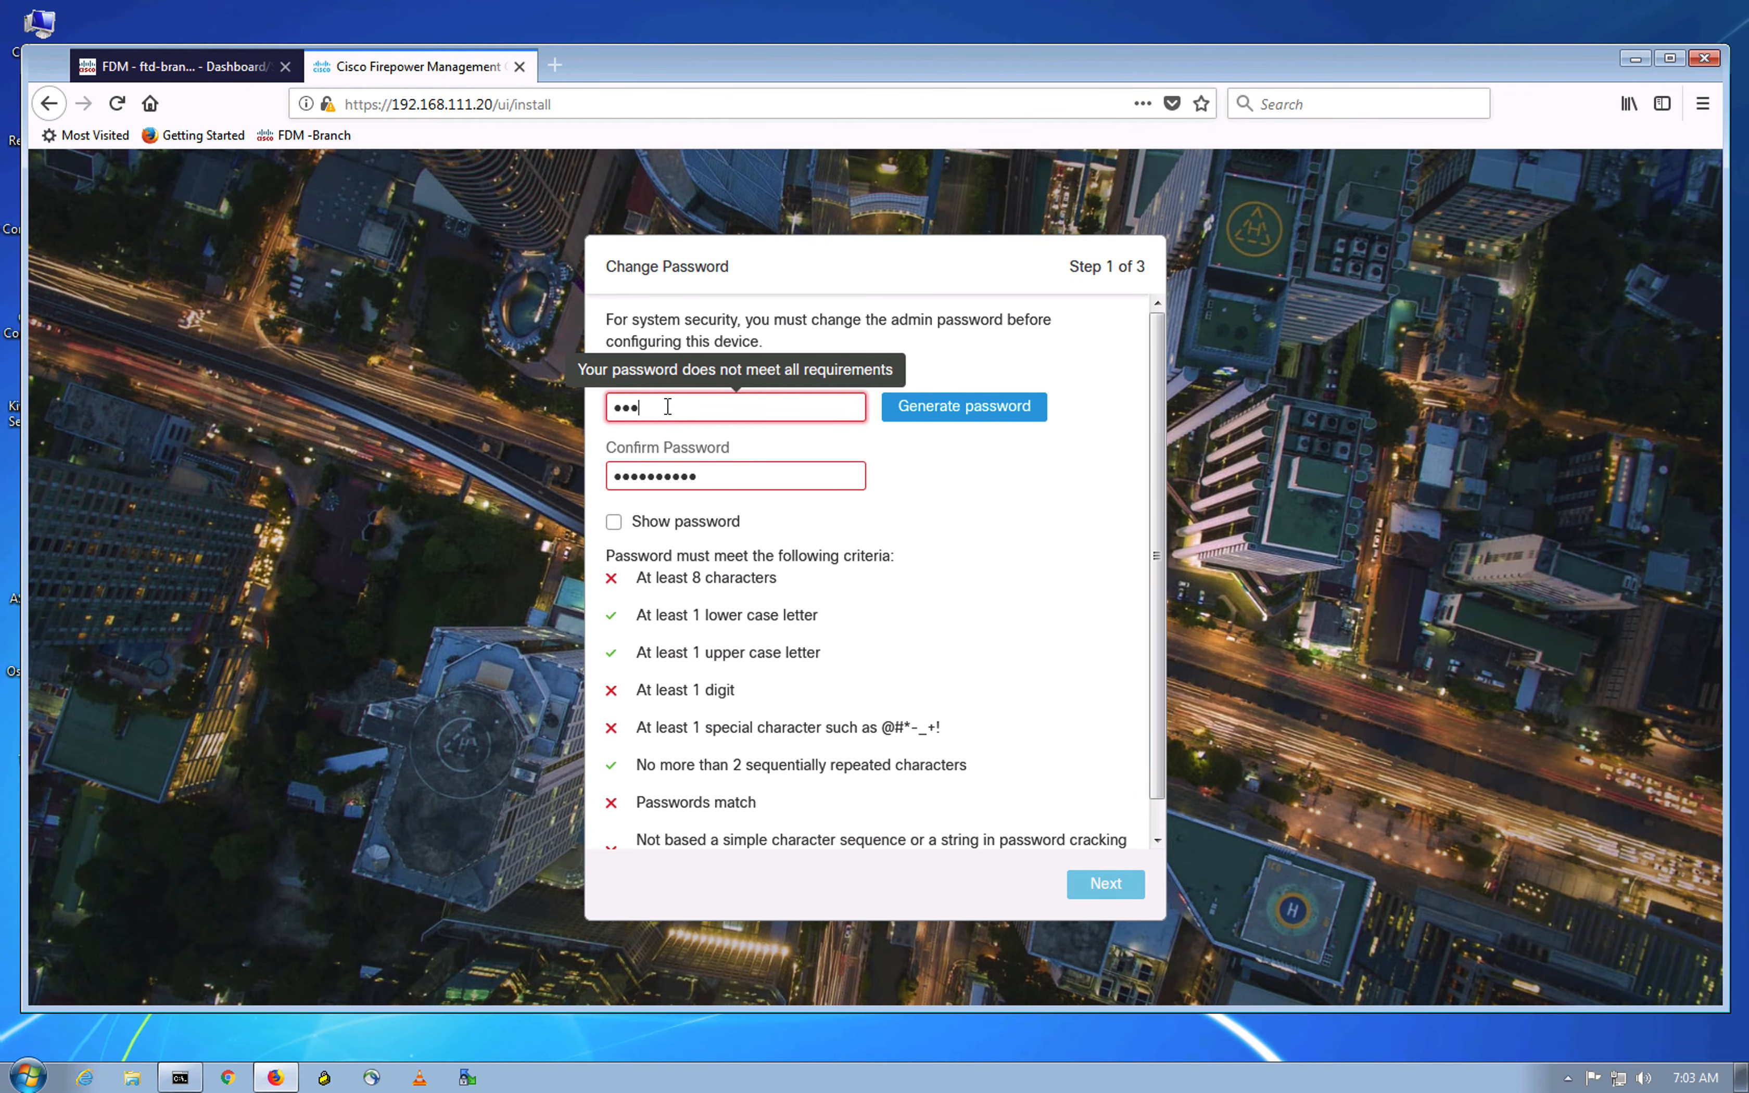
left_click(714, 476)
key("ctrl+a")
key("BackSpace")
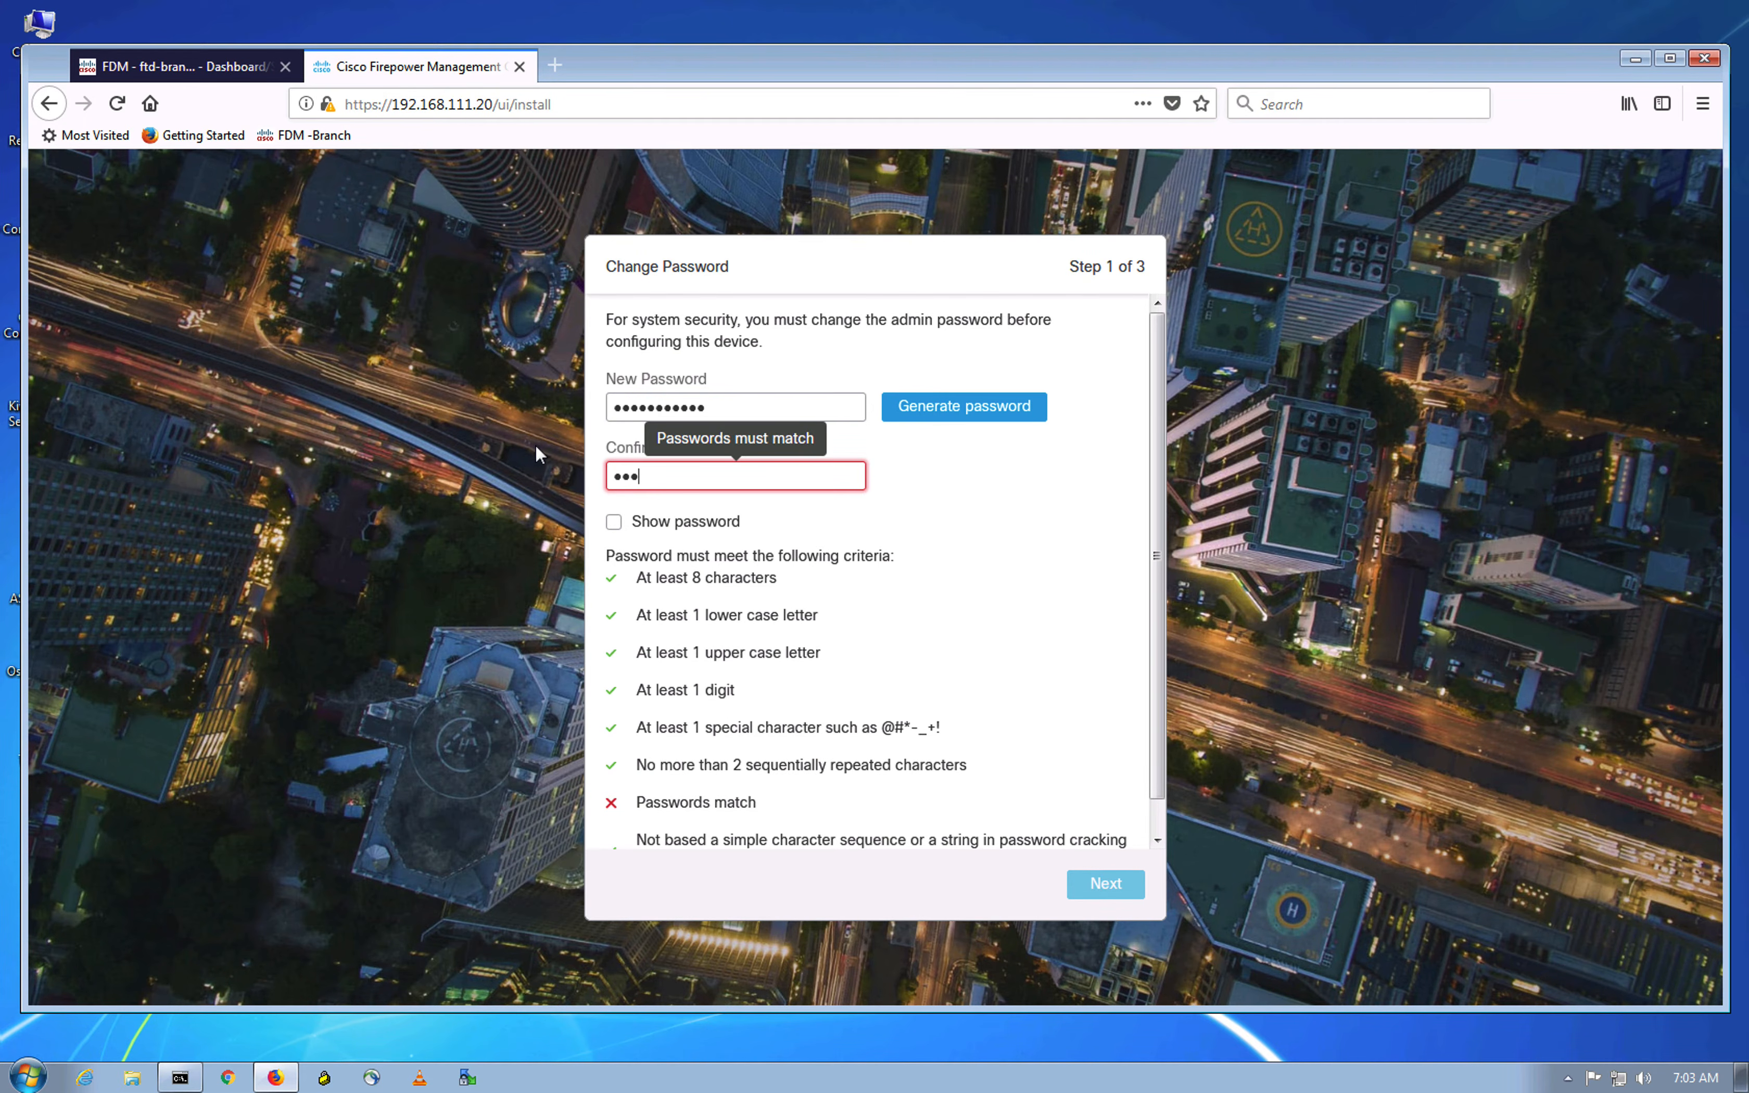
left_click(1104, 883)
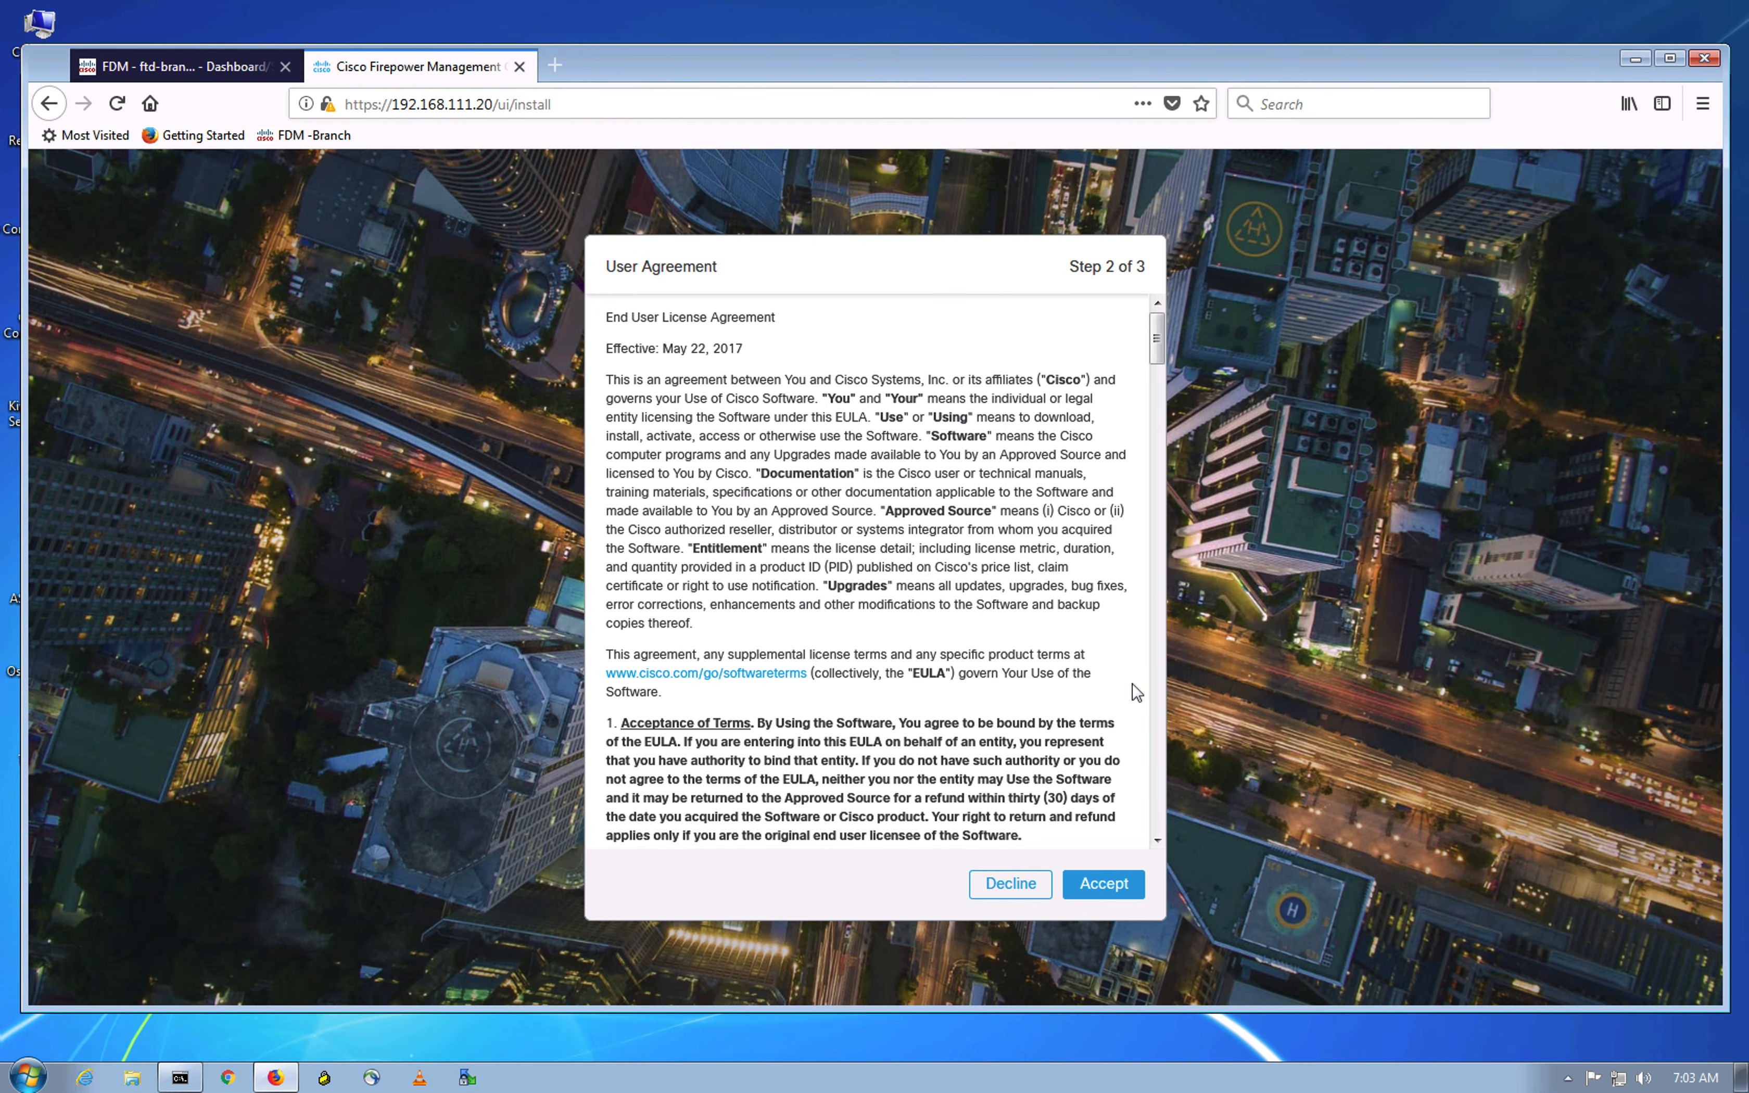
Step: Scroll through and accept the End User License Agreement
scroll(1107, 770, "down", 5)
left_click_drag(1156, 445, 1156, 801)
left_click(1104, 897)
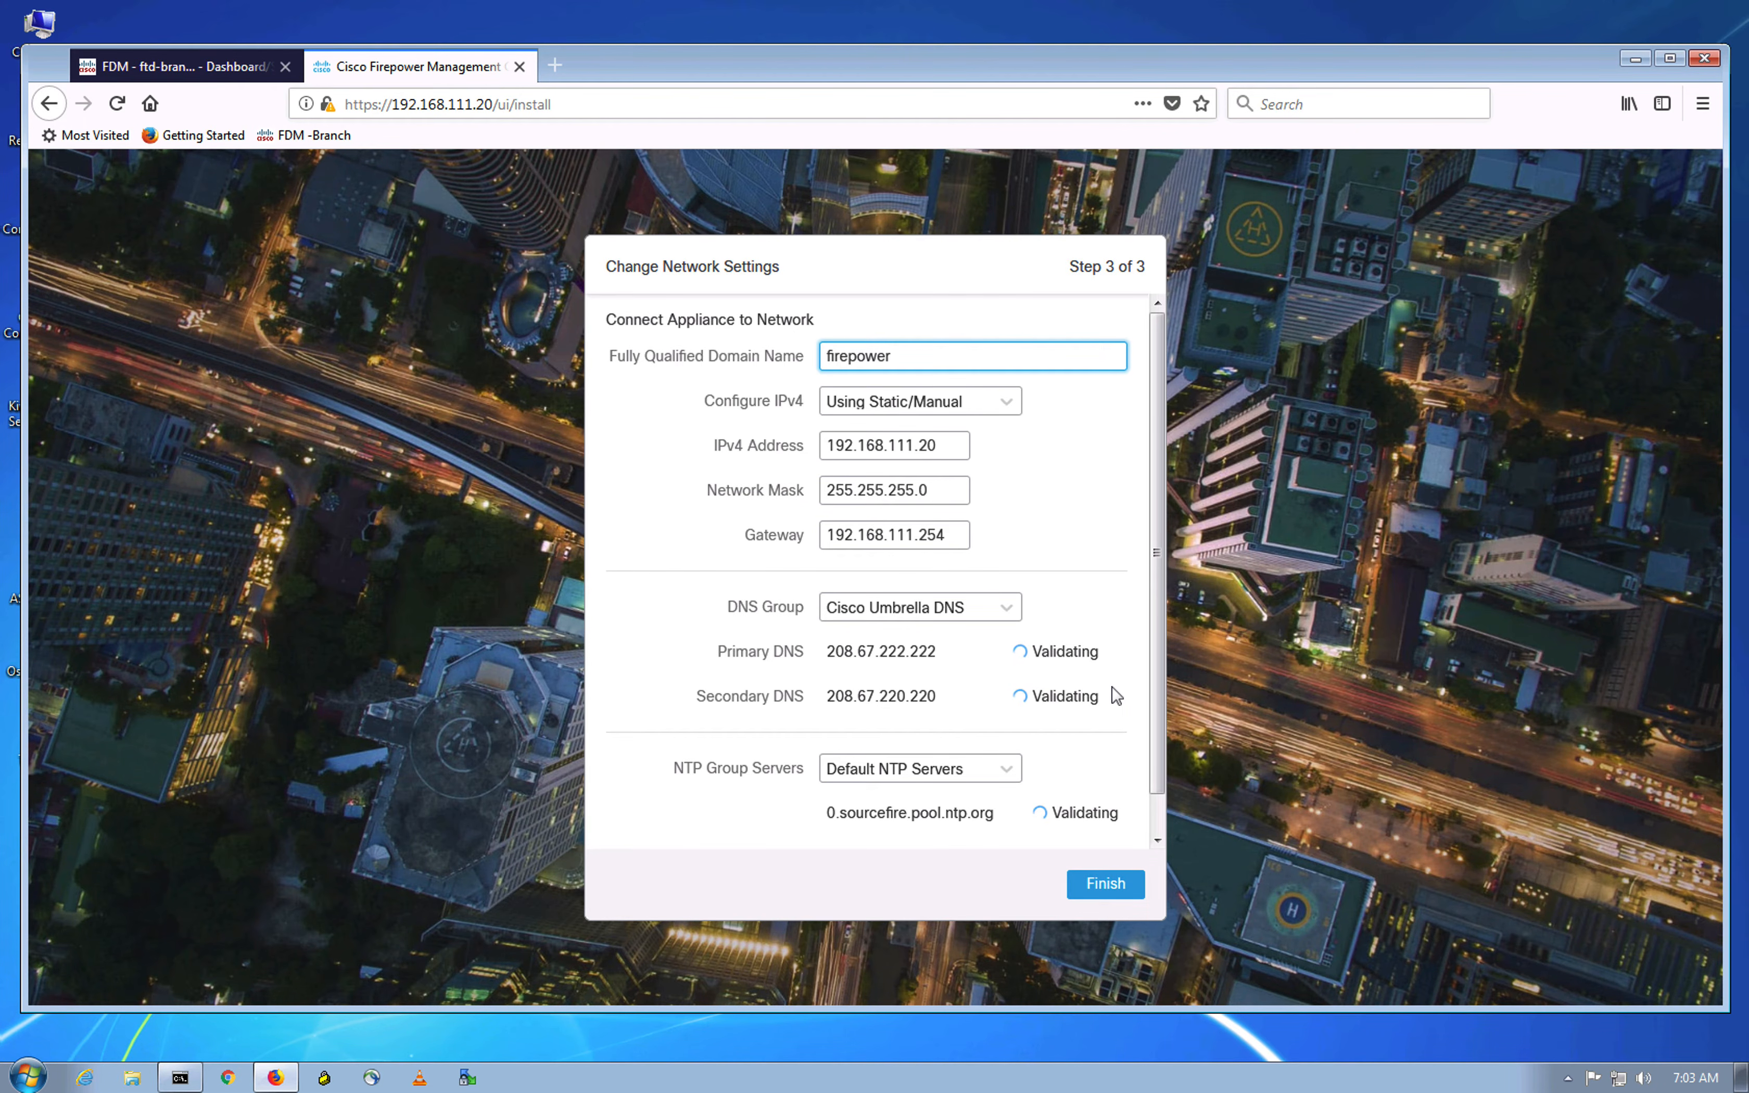
Step: Change the FQDN from firepower to fmc.lab.local and finish the network settings
left_click(796, 356)
type("fmc.lab.local")
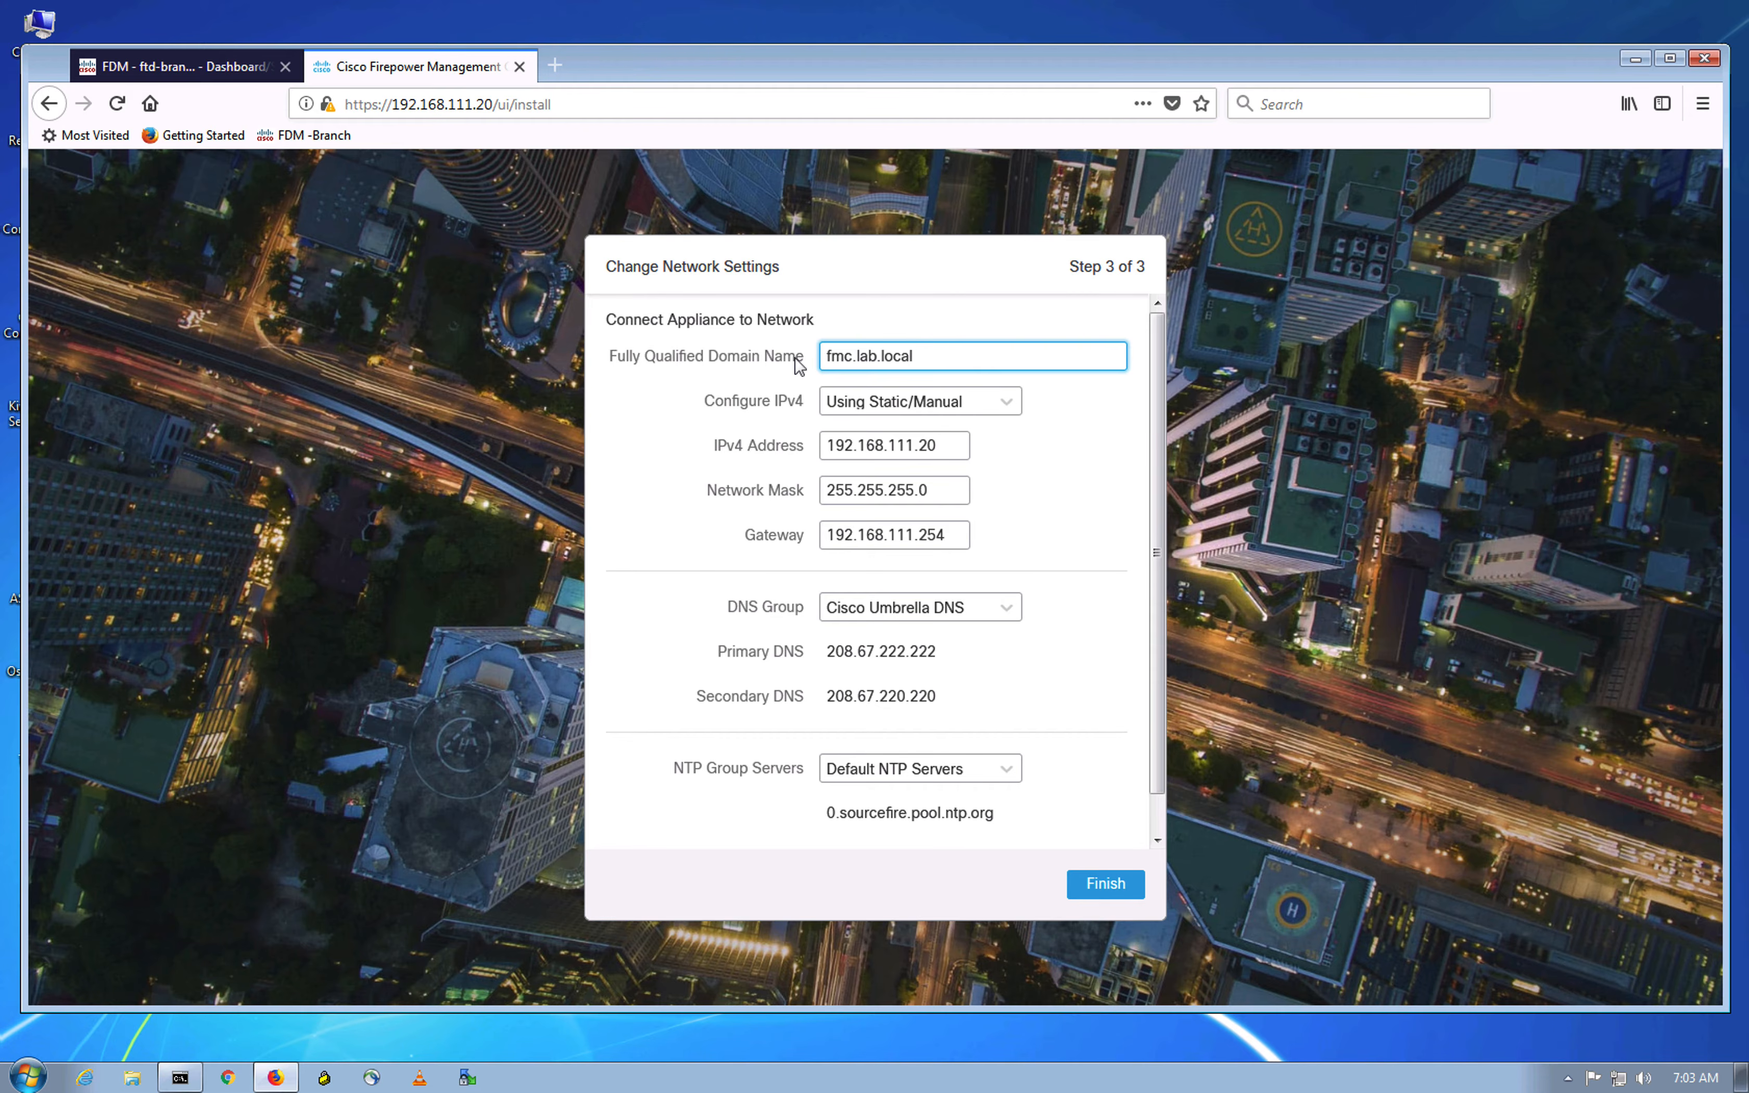
left_click_drag(1154, 495, 1143, 611)
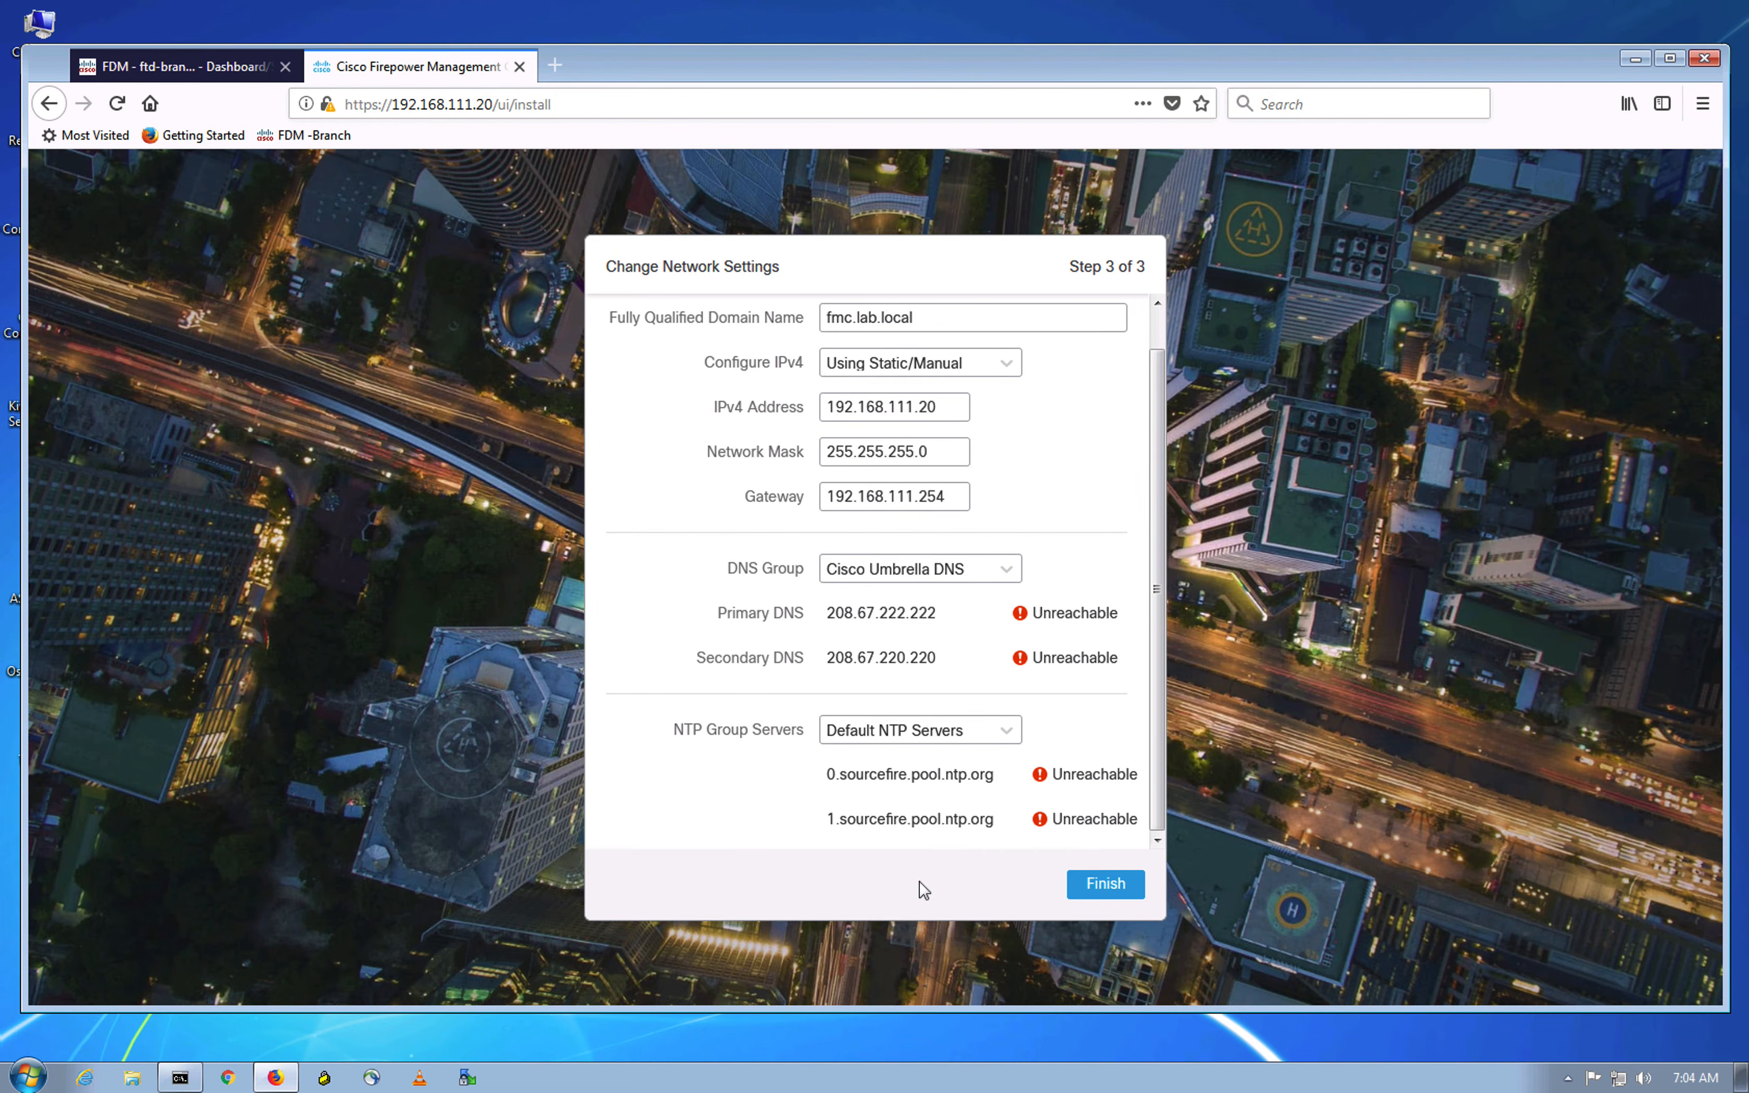
mouse_move(1154, 780)
left_mouse_down()
mouse_move(1182, 627)
mouse_move(1178, 789)
mouse_move(1158, 804)
left_mouse_up()
left_click(1103, 883)
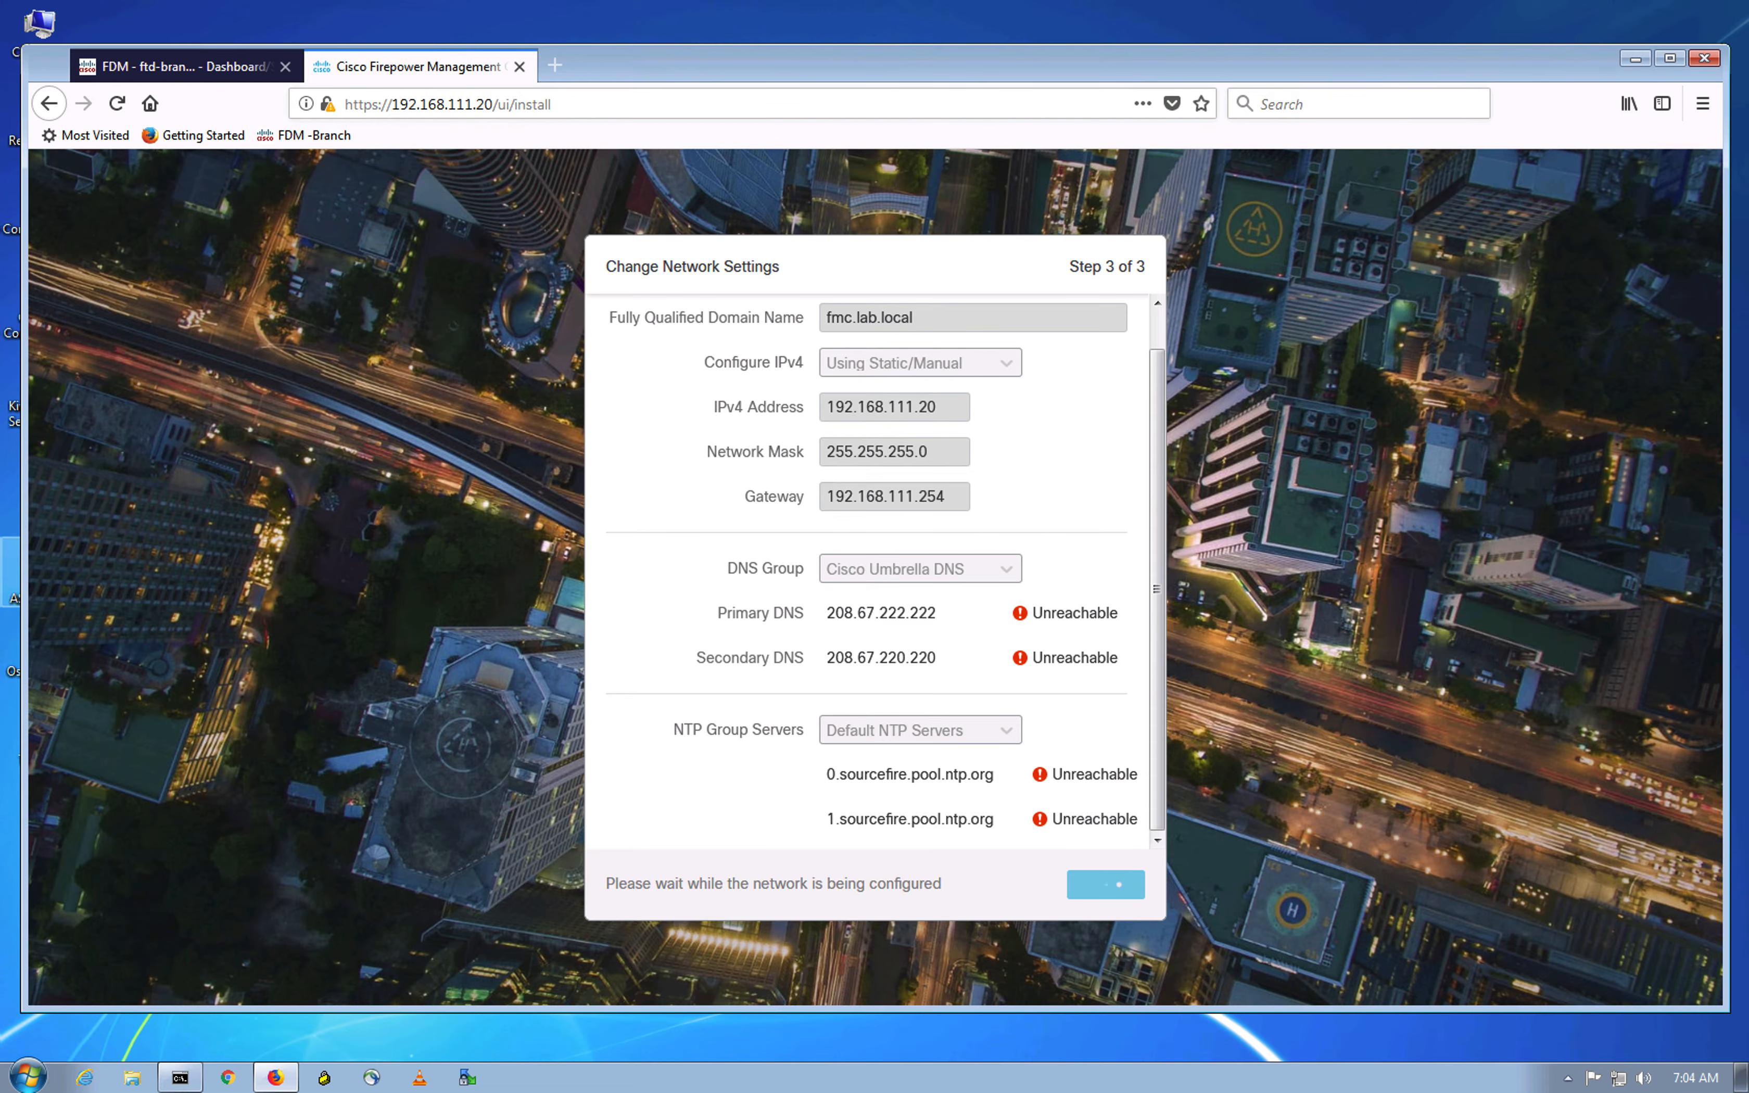
Step: Glance over all lab windows in Mission Control, then return to the Remote Desktop space
key("ctrl+Up")
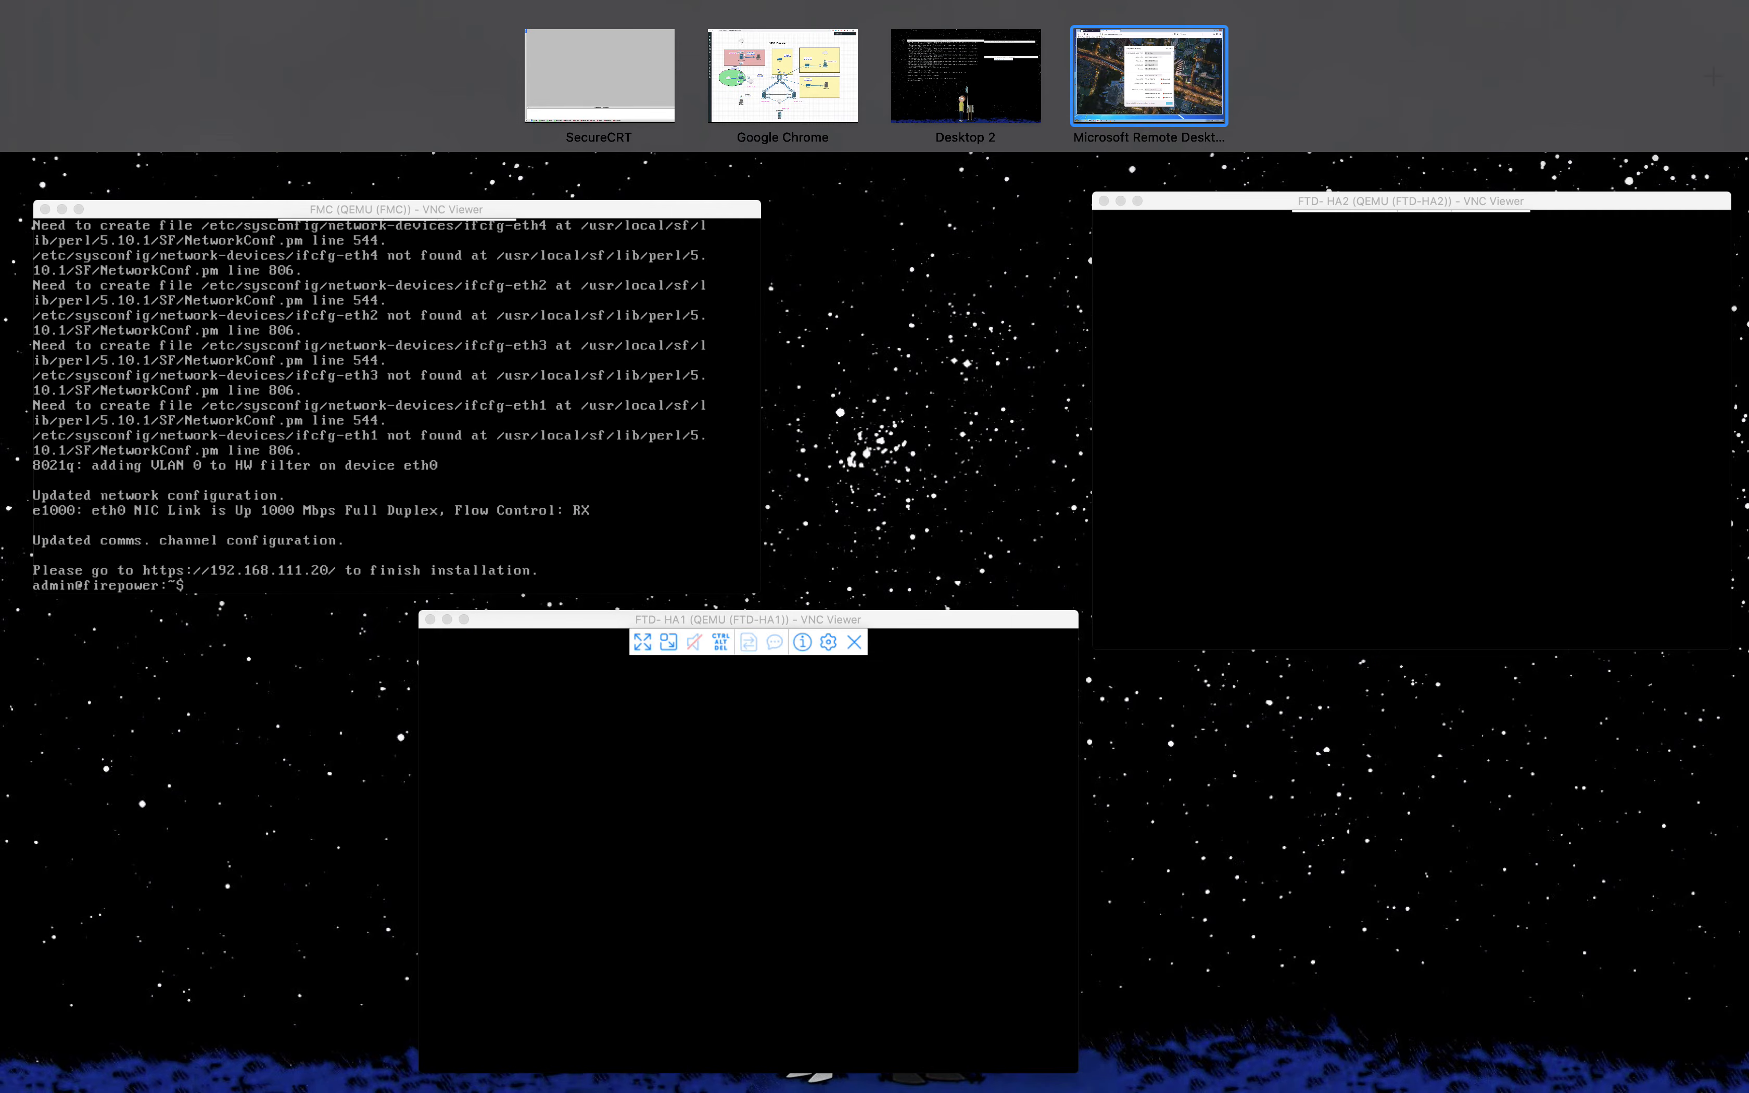
key("Escape")
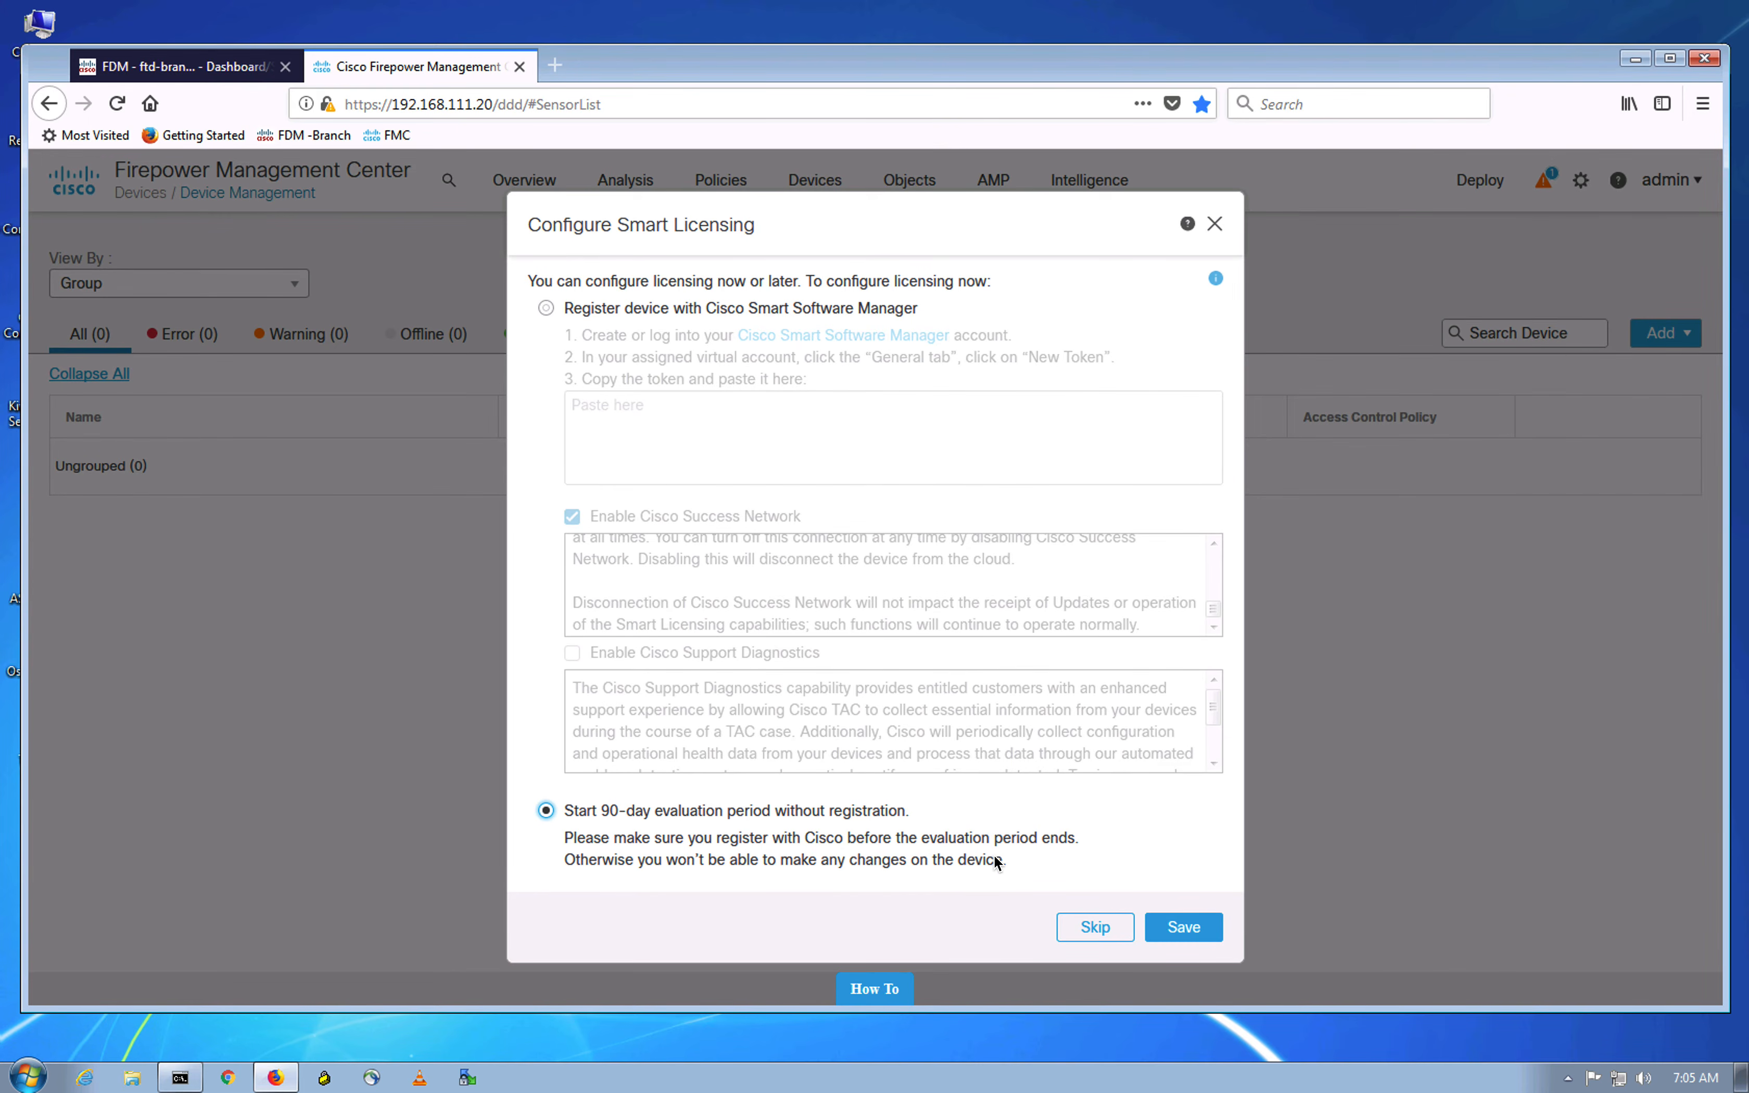
Step: Save the 90-day evaluation licence choice and switch FMC to the Classic theme
left_click(1185, 925)
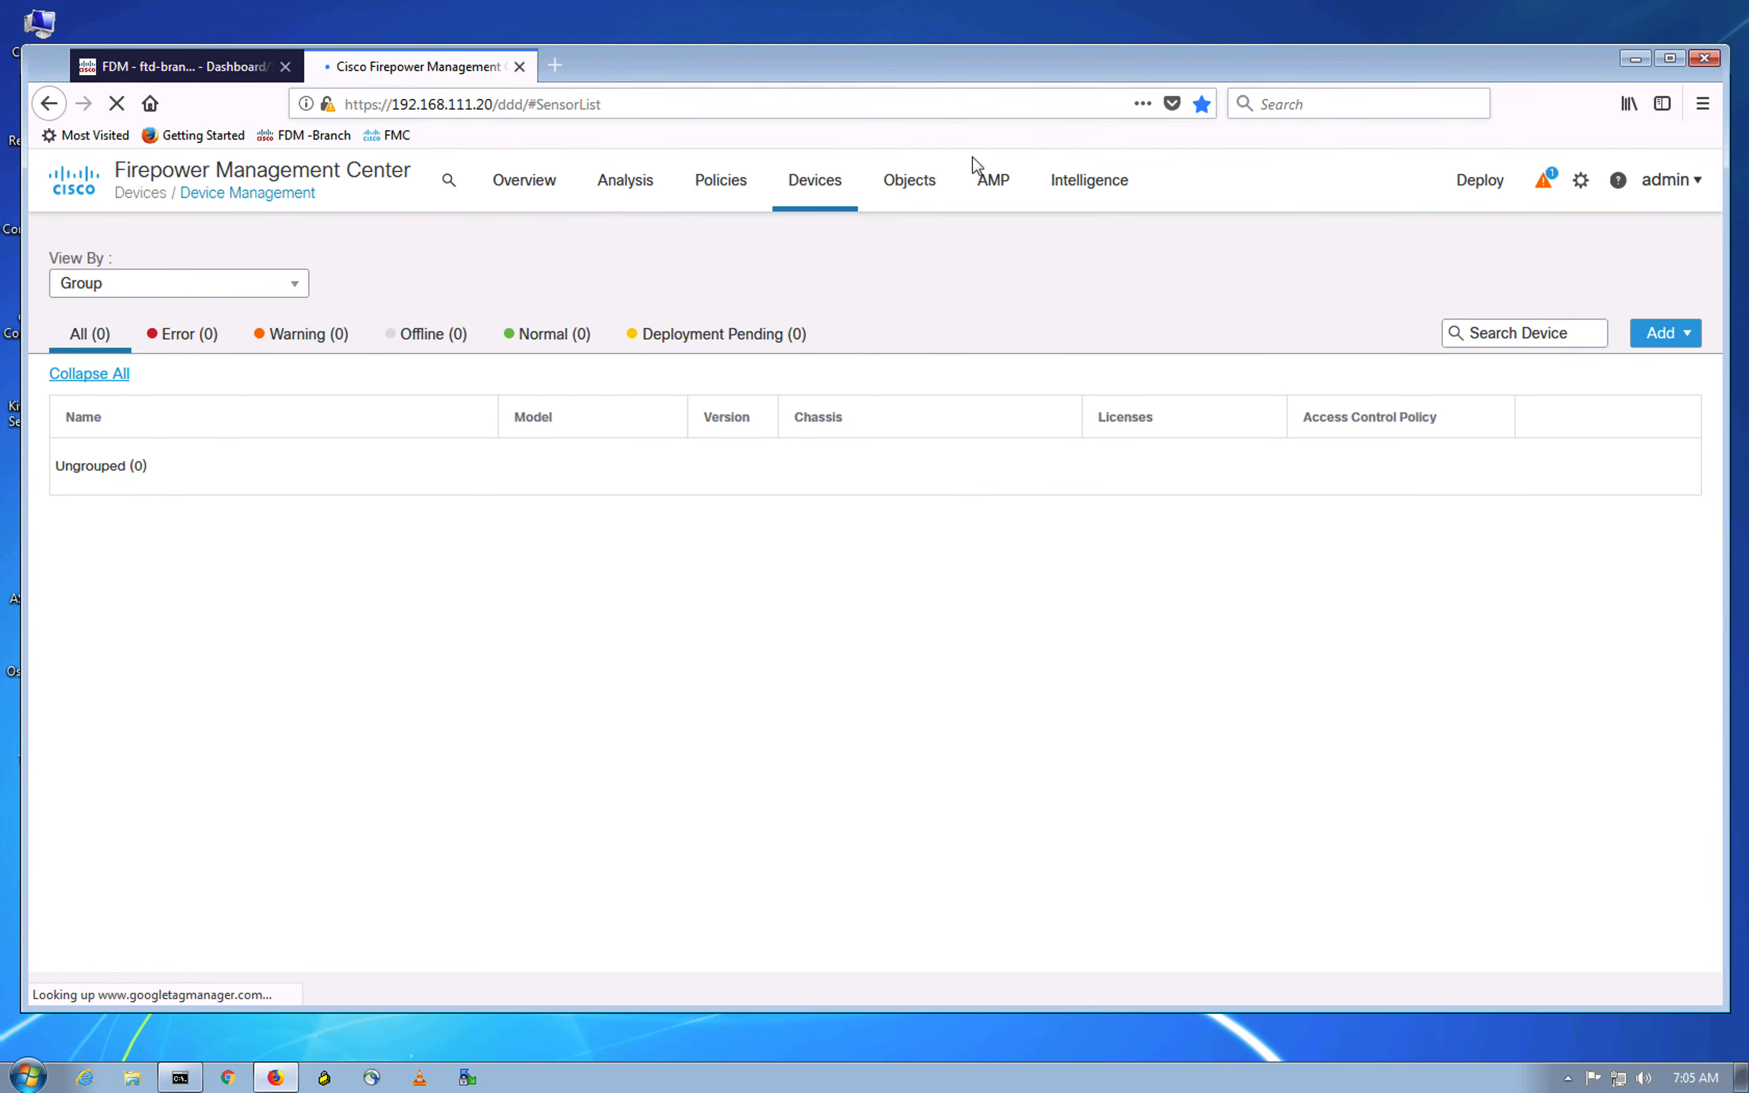
left_click(795, 835)
left_click(1687, 186)
left_click(1596, 278)
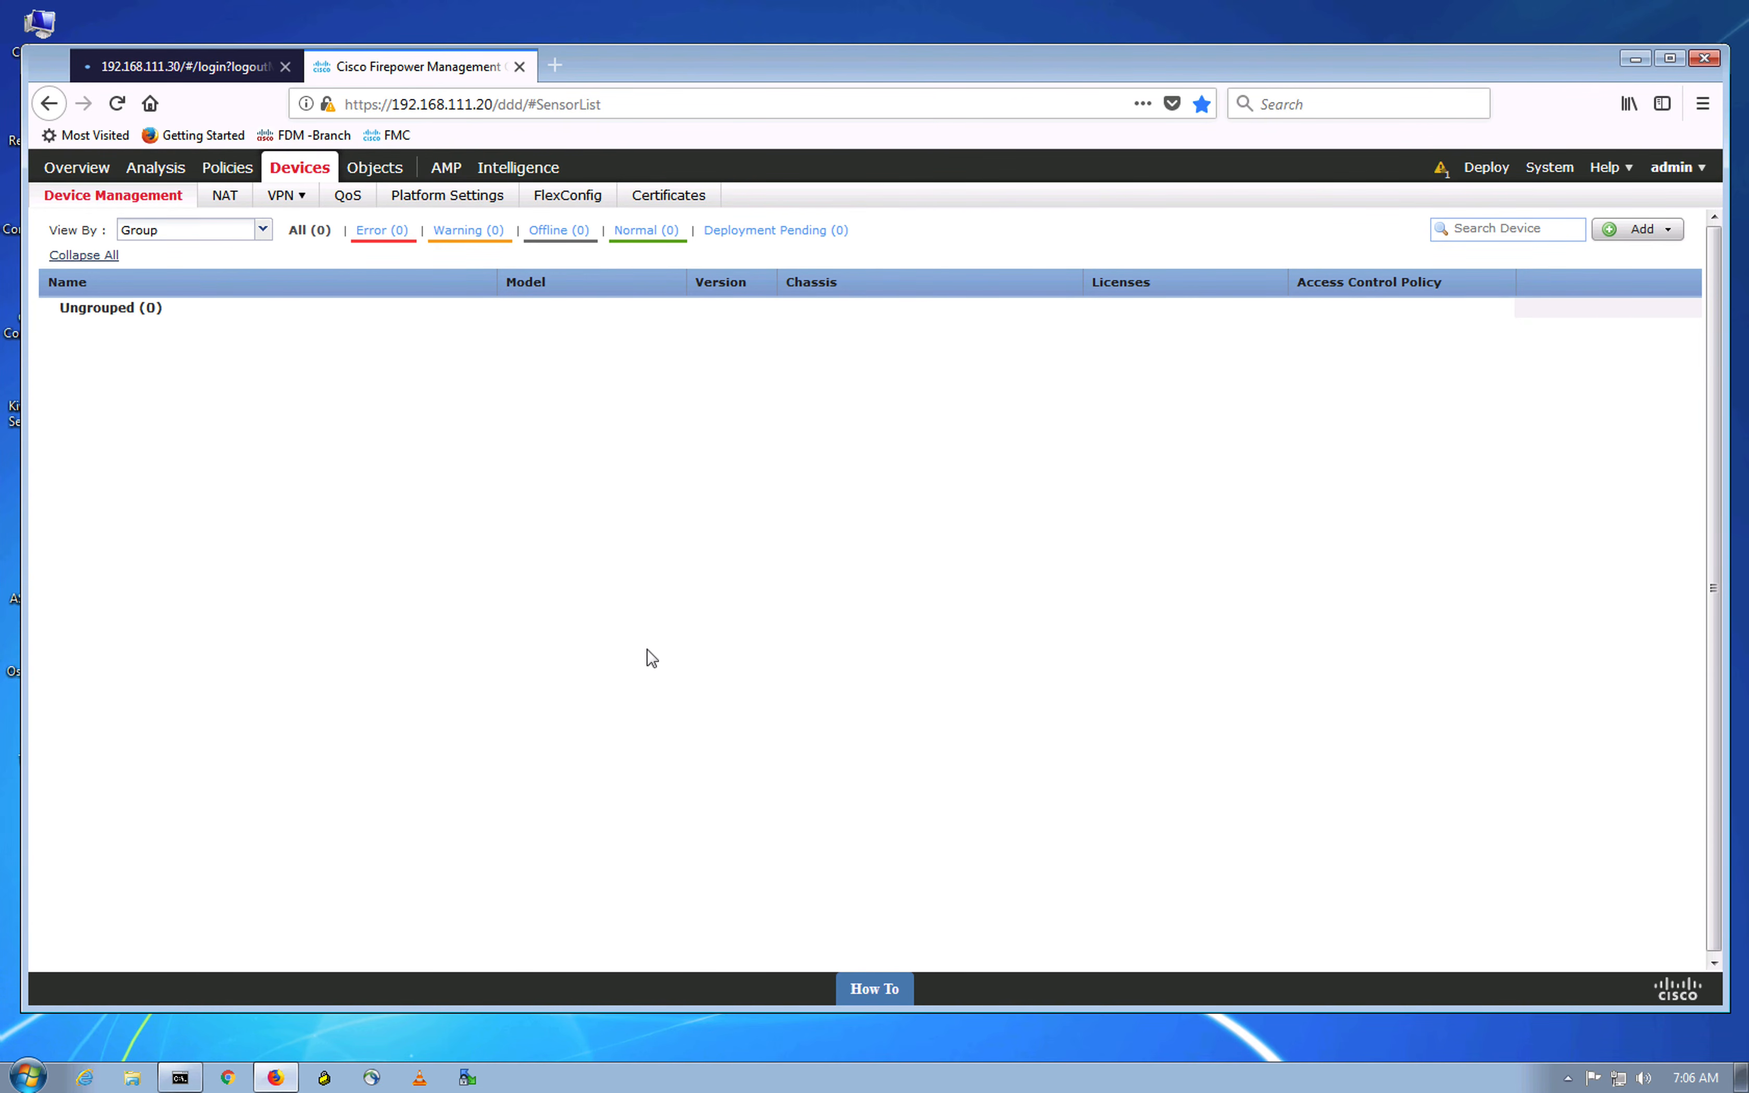
Step: Start adding a device with host 192.168.111.10 and display name FTD-HA1
left_click(1642, 230)
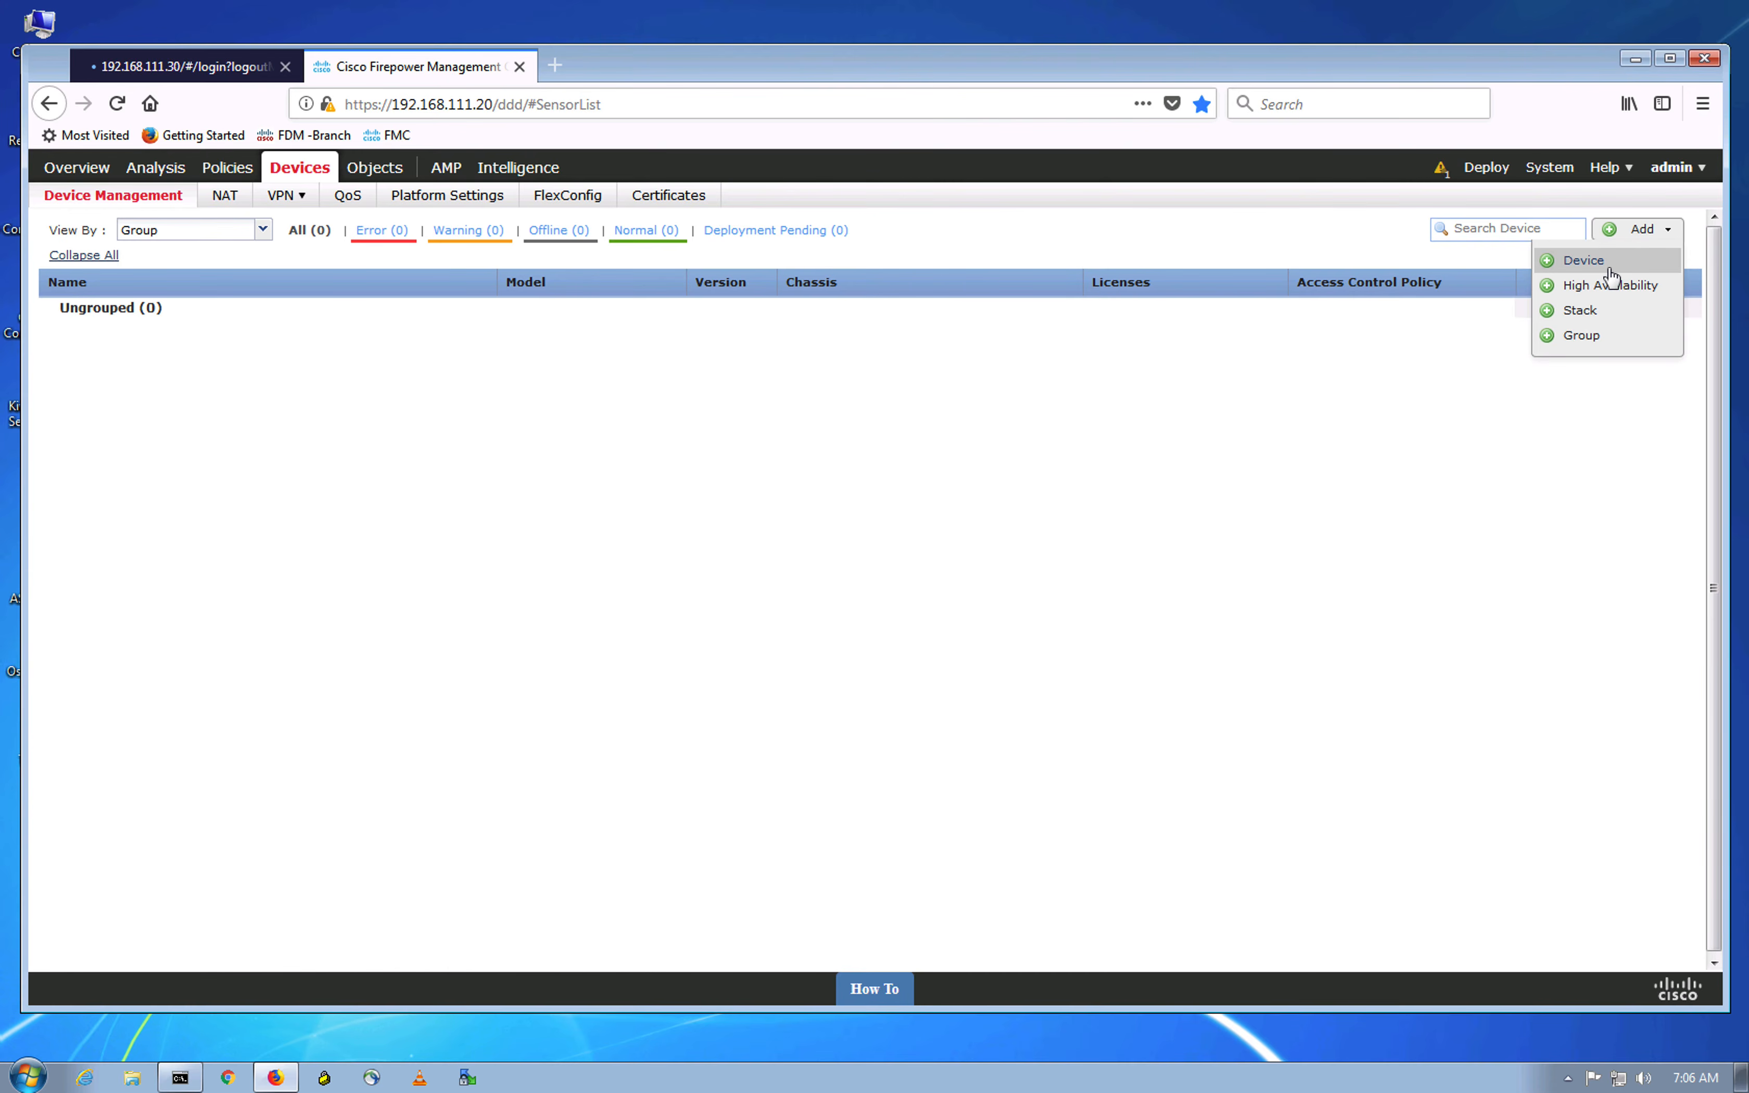
left_click(1606, 264)
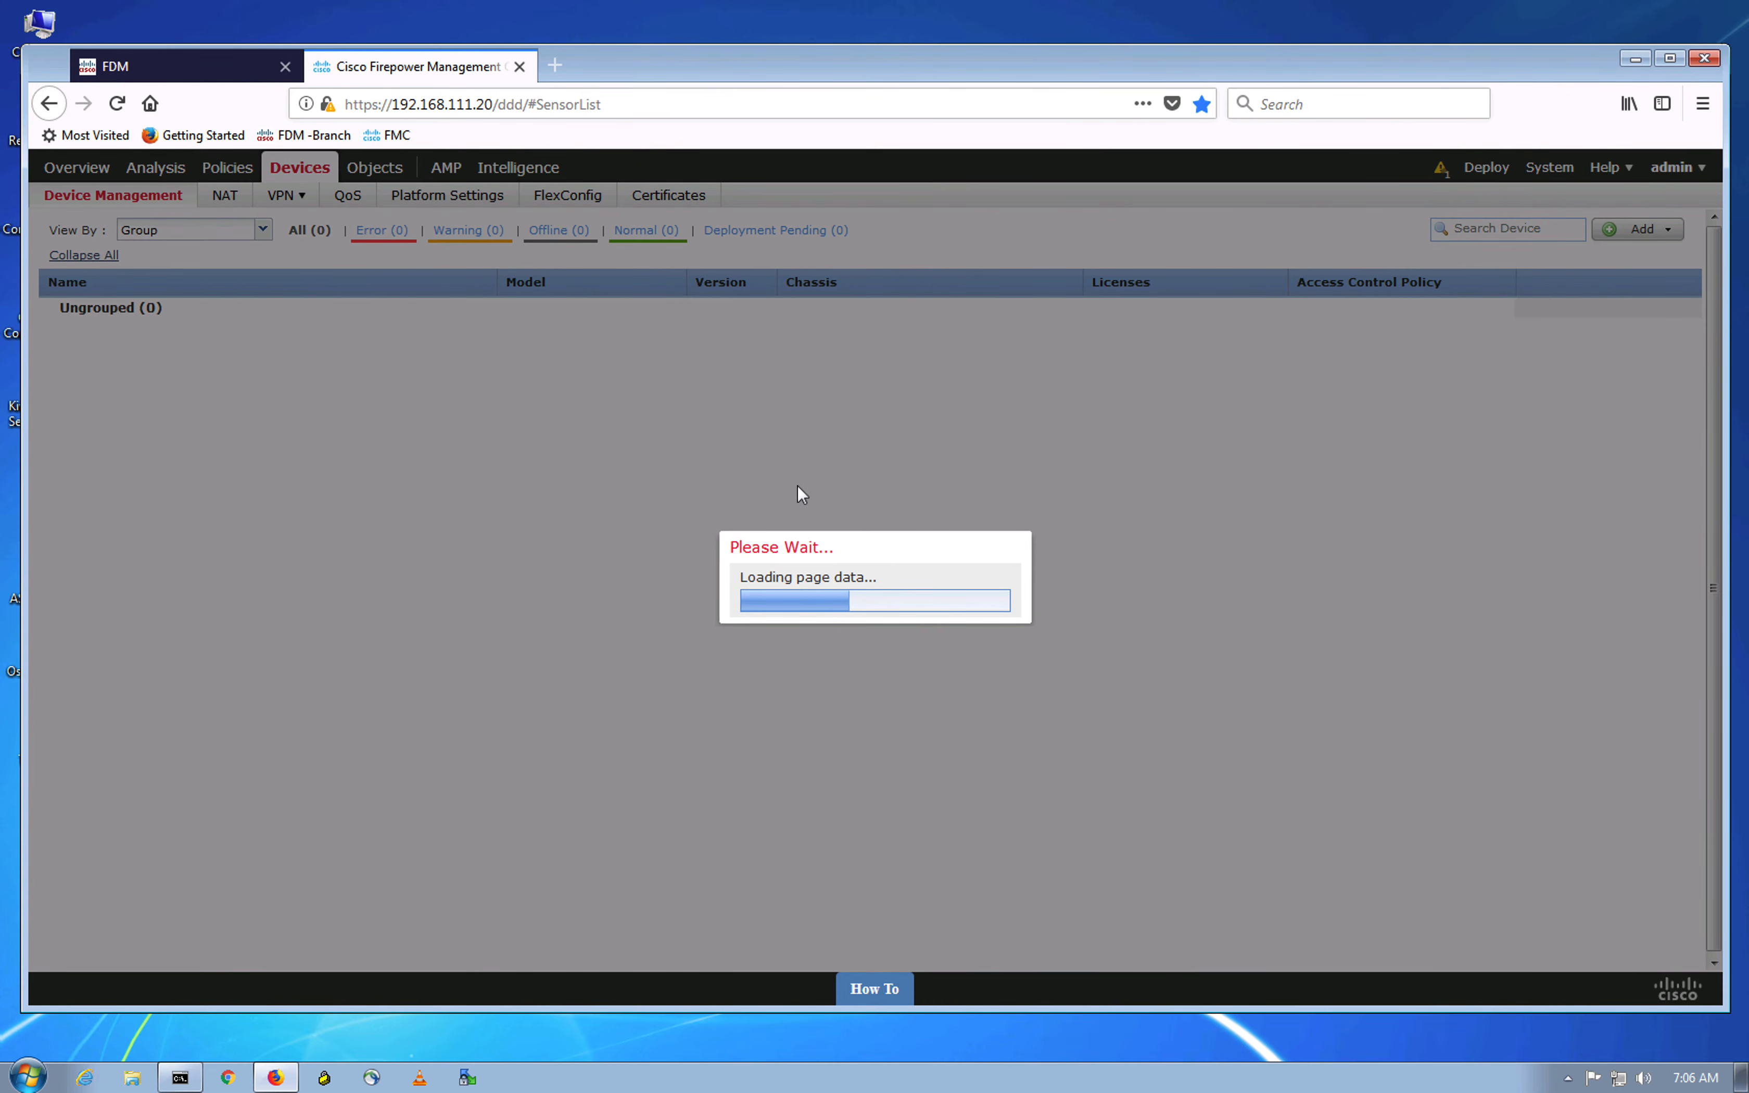
left_click(820, 403)
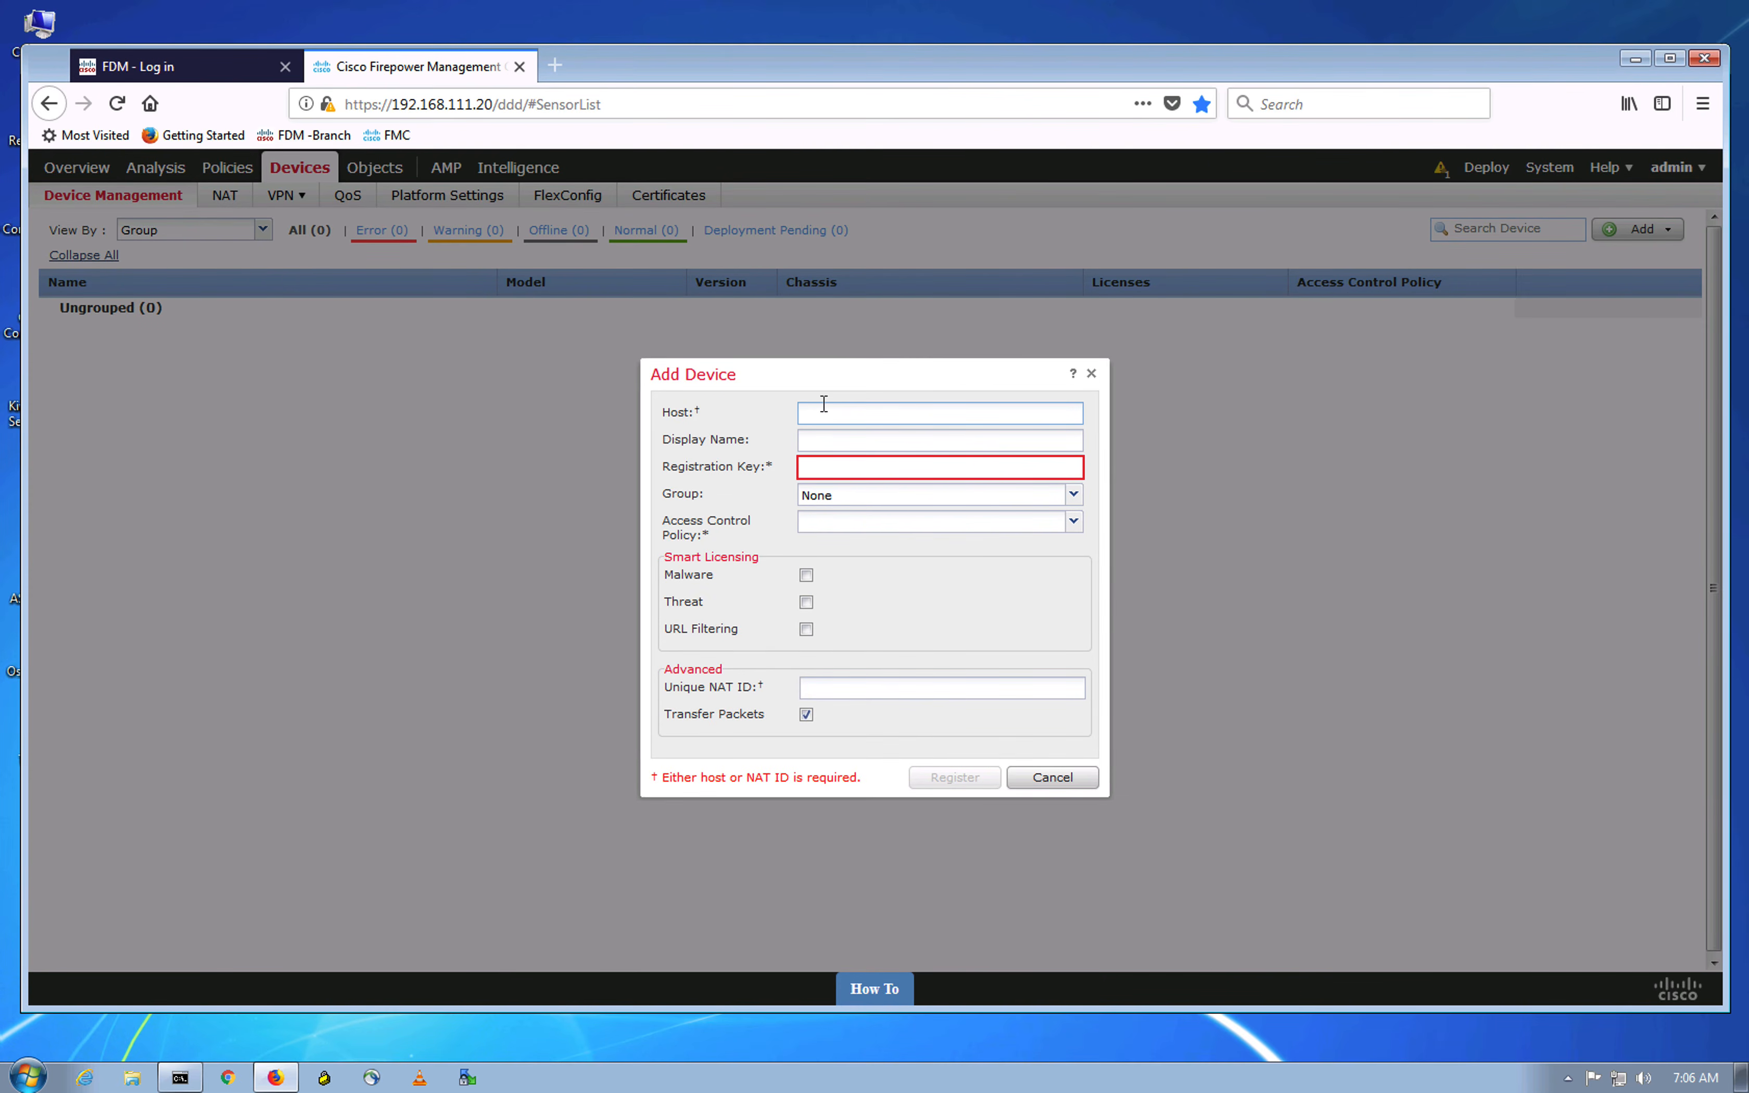
type("192.168.111.10")
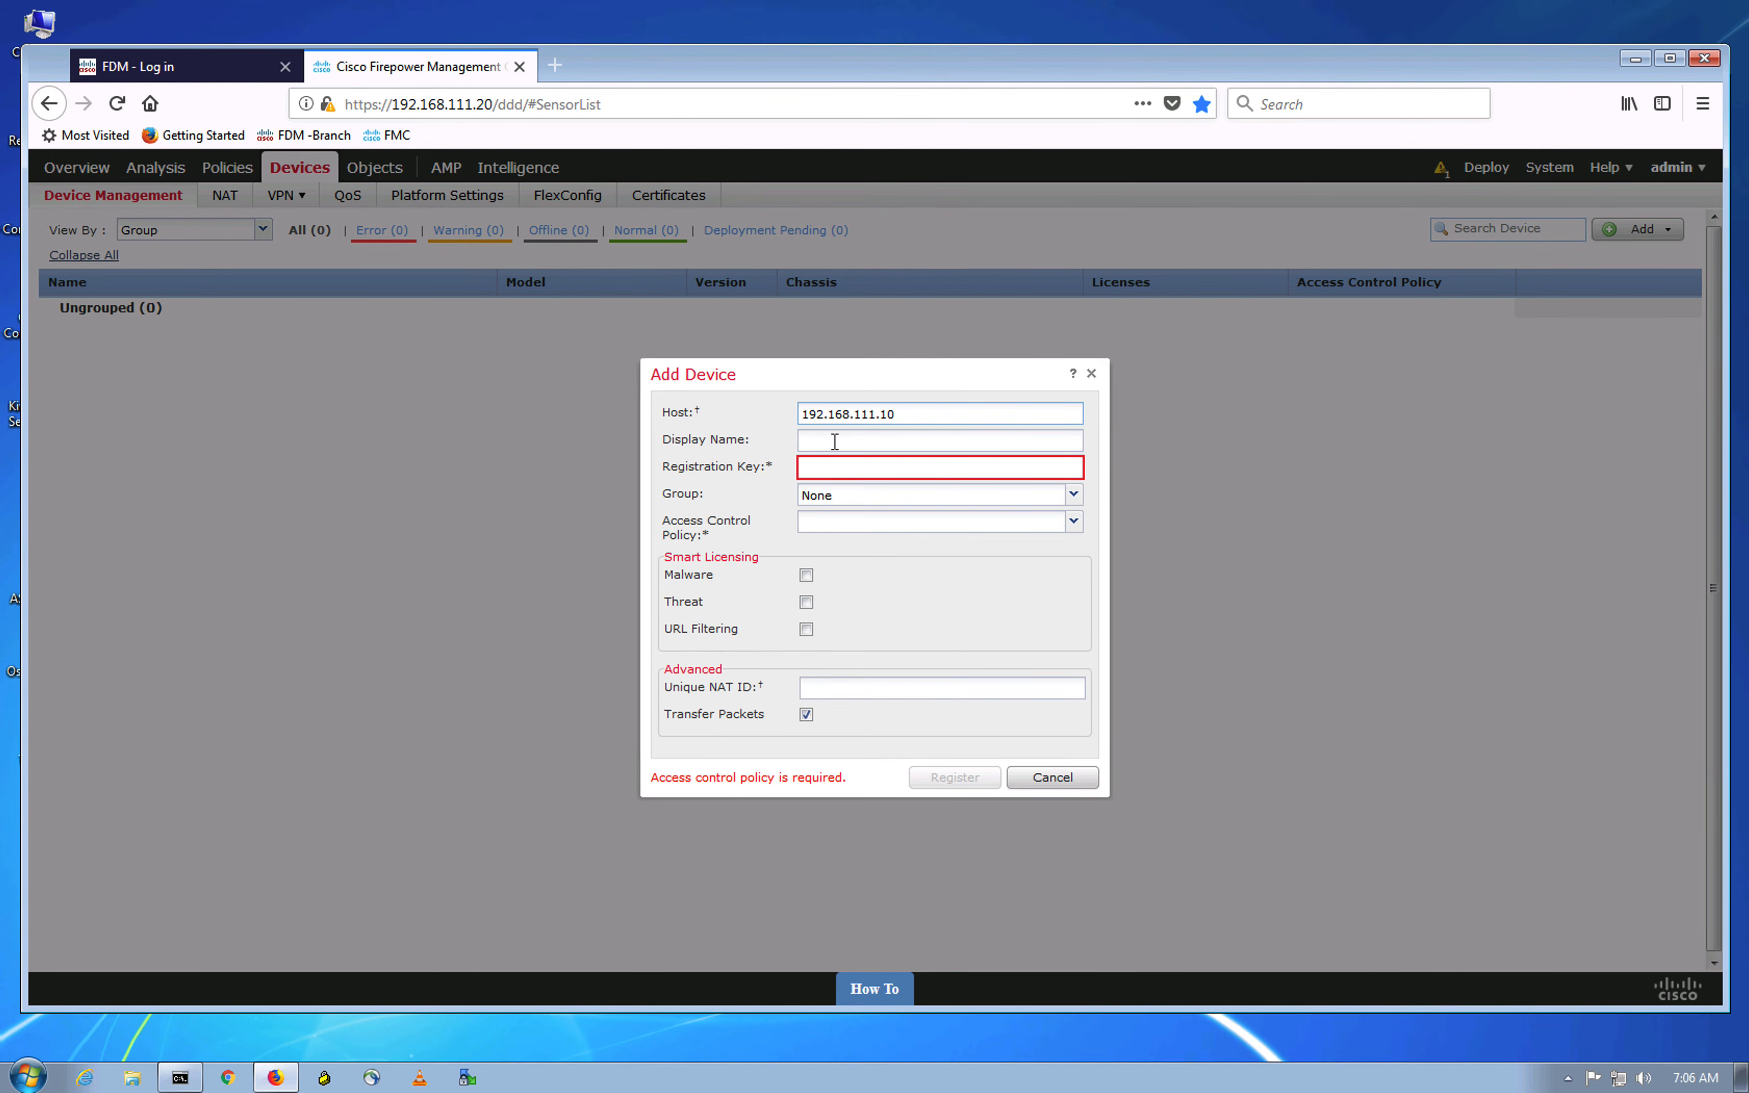
left_click(835, 440)
type("FTD-HA1")
Step: Correct the display name to FTD-HA1 and enter the registration key
left_click_drag(895, 440, 1011, 448)
key("ctrl+c")
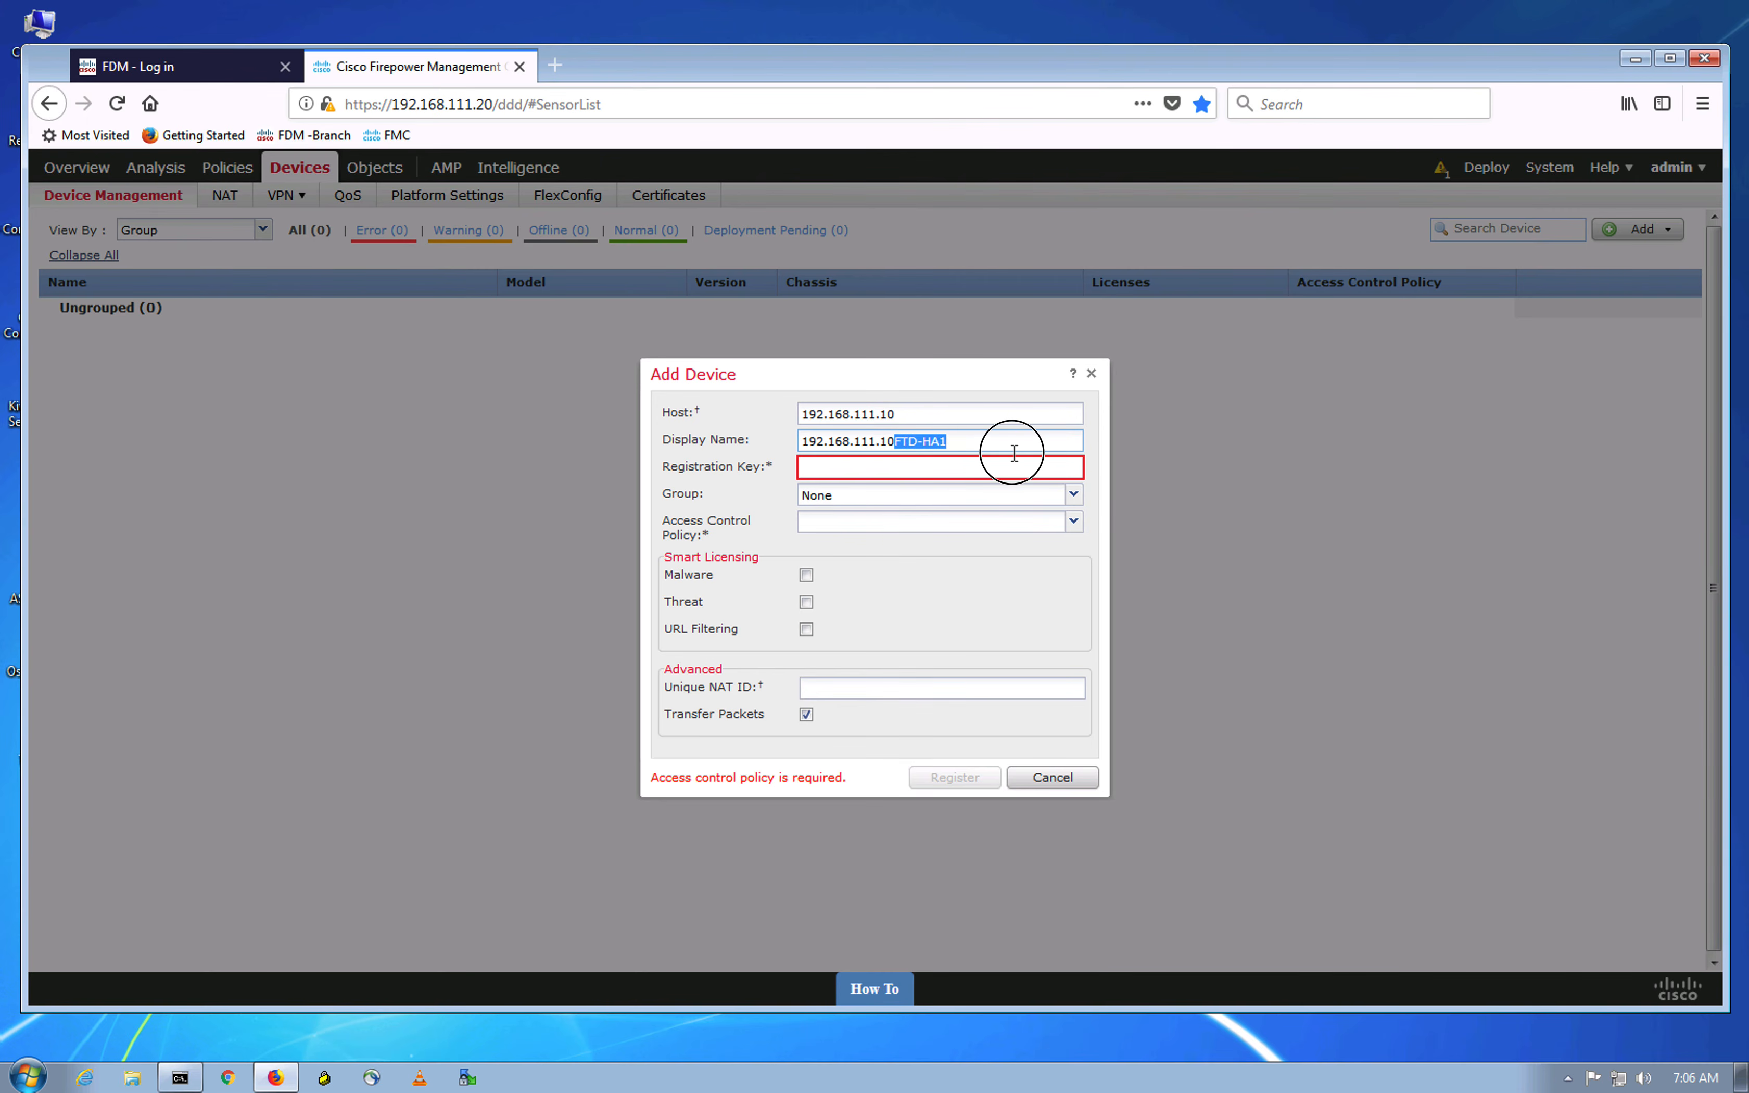
key("BackSpace")
left_click(889, 468)
key("ctrl+v")
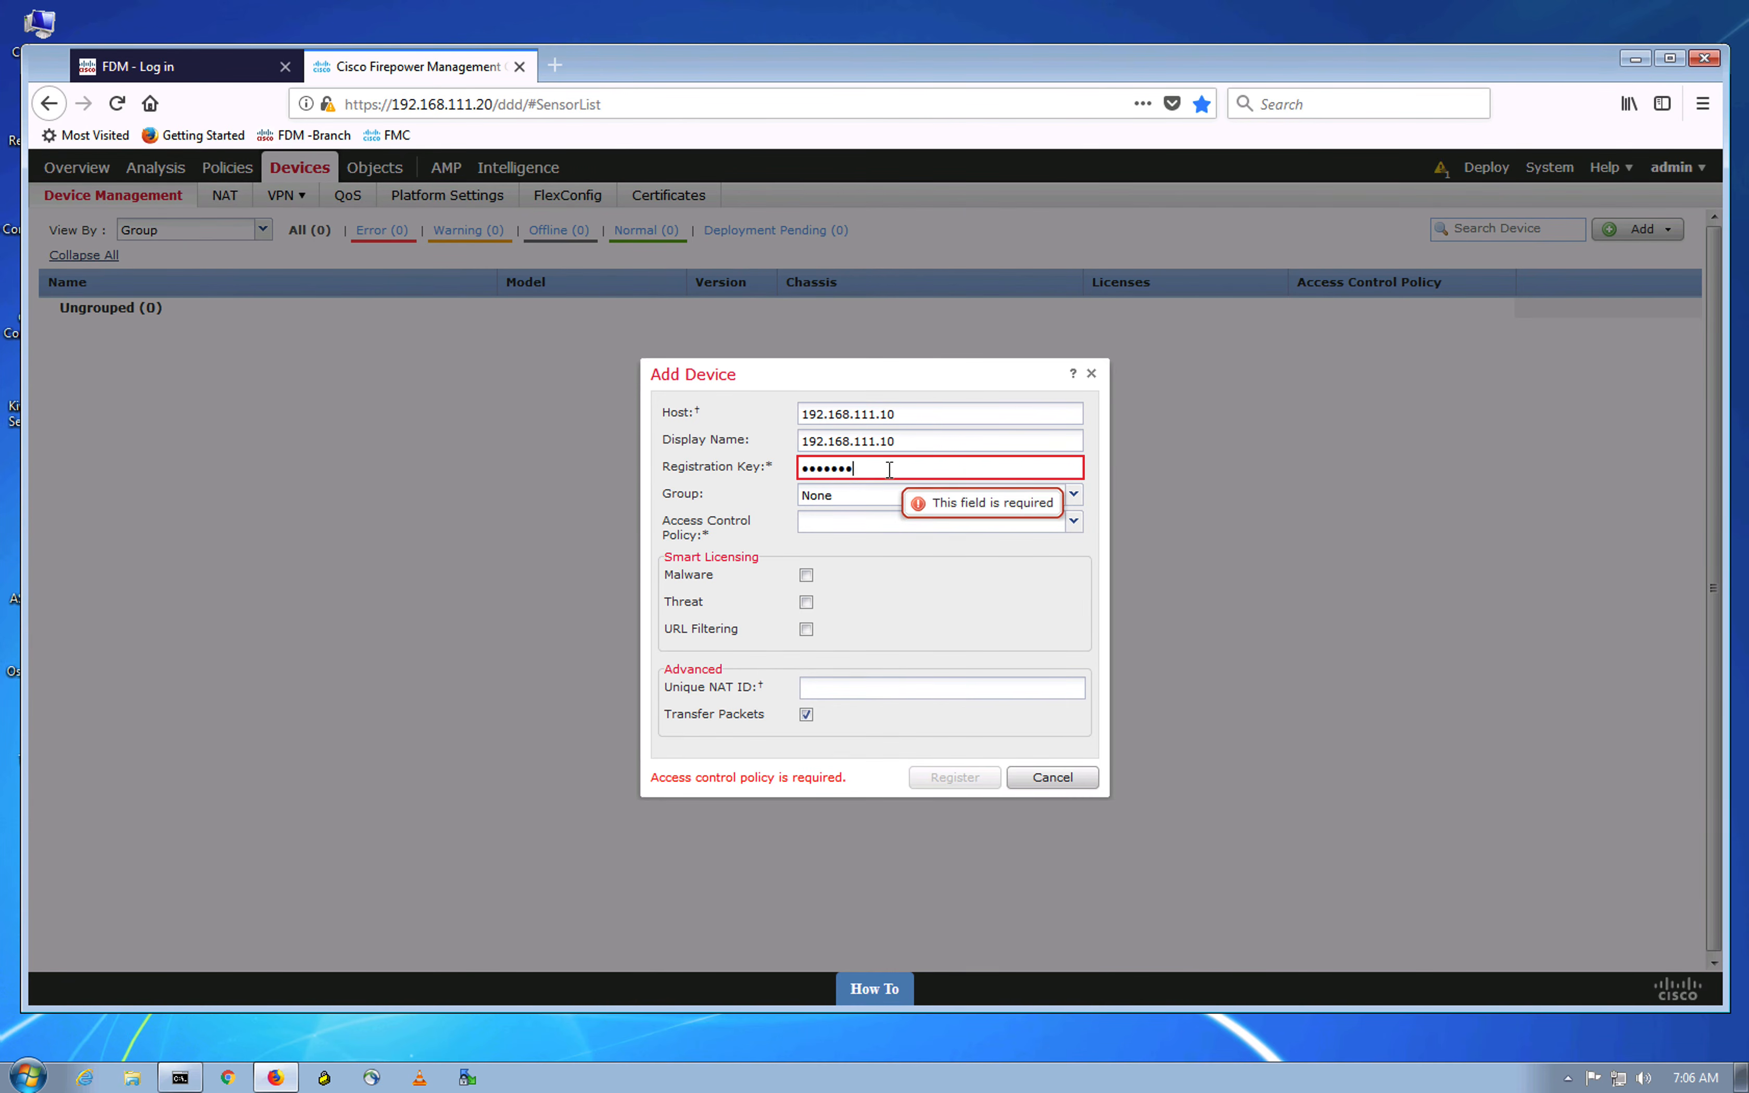
left_click_drag(907, 442, 742, 427)
key("ctrl+v")
double_click(826, 463)
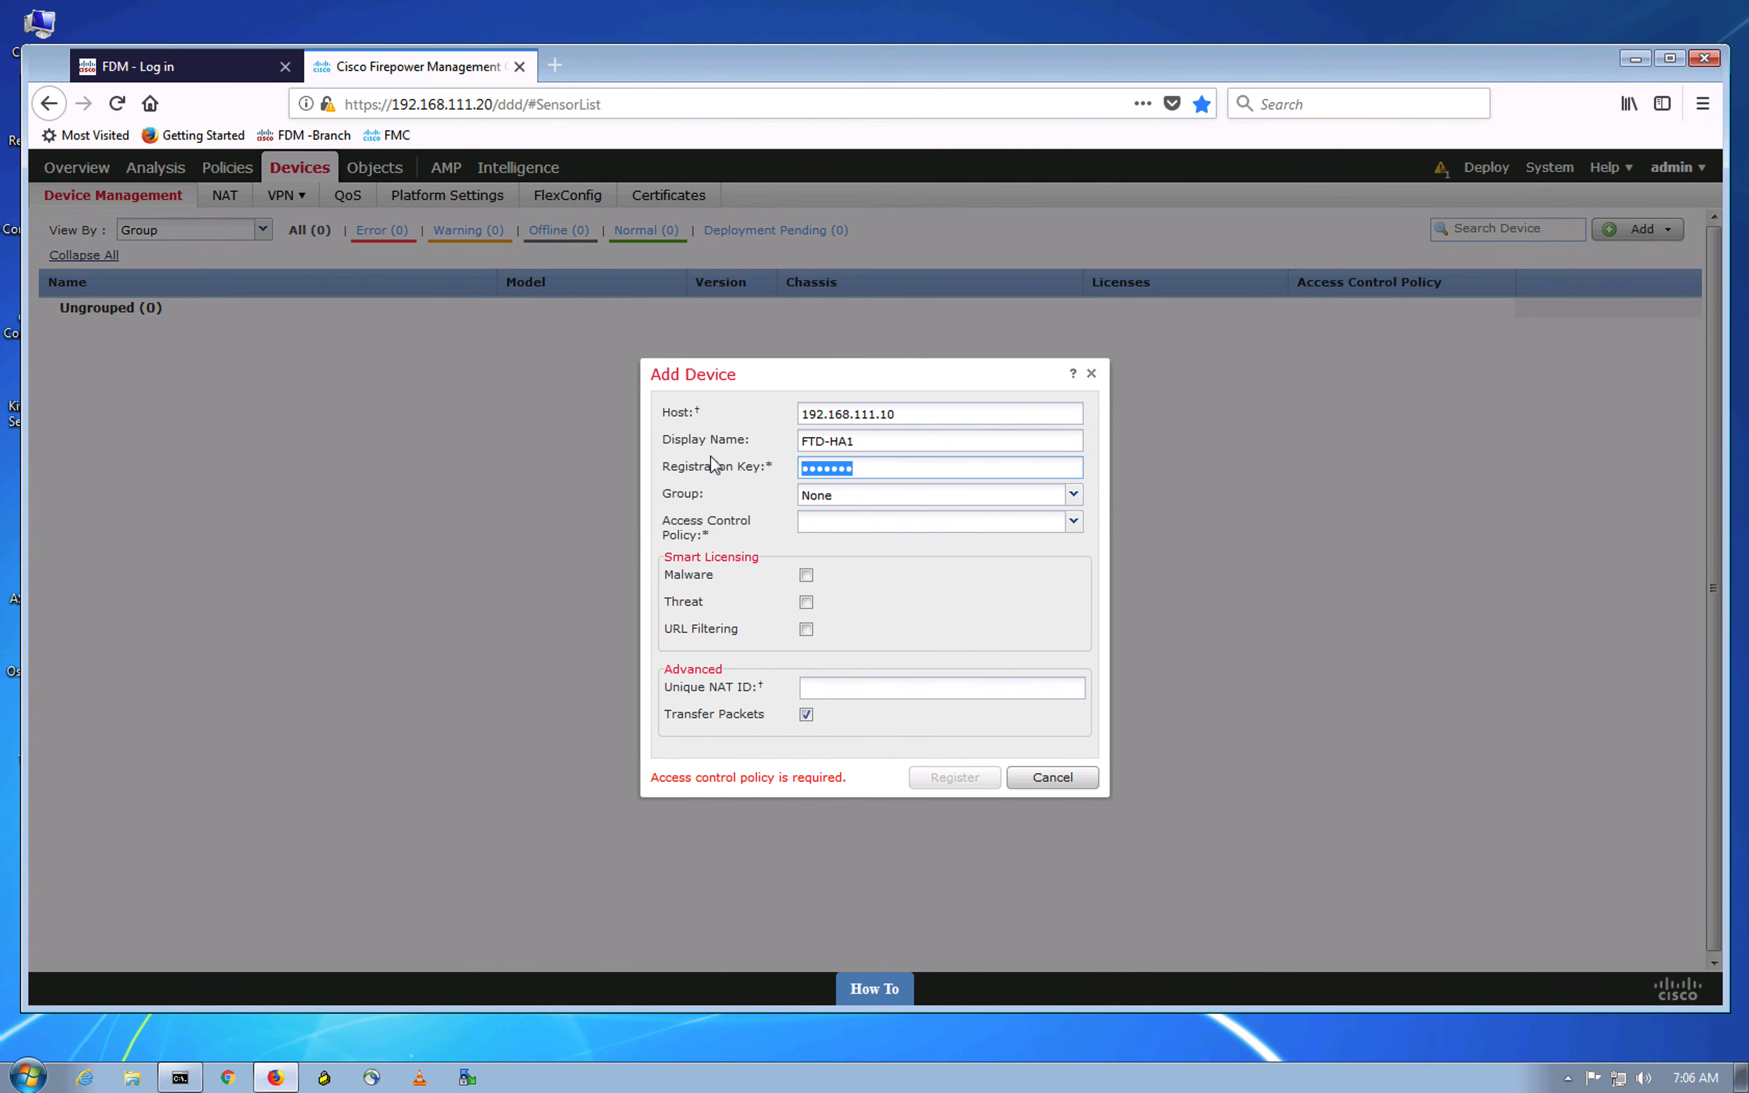
key("BackSpace")
type("cisco123")
Step: Create and save the access control policy 'FTD-Initial-Policy' with Intrusion Prevention as default action
left_click(901, 533)
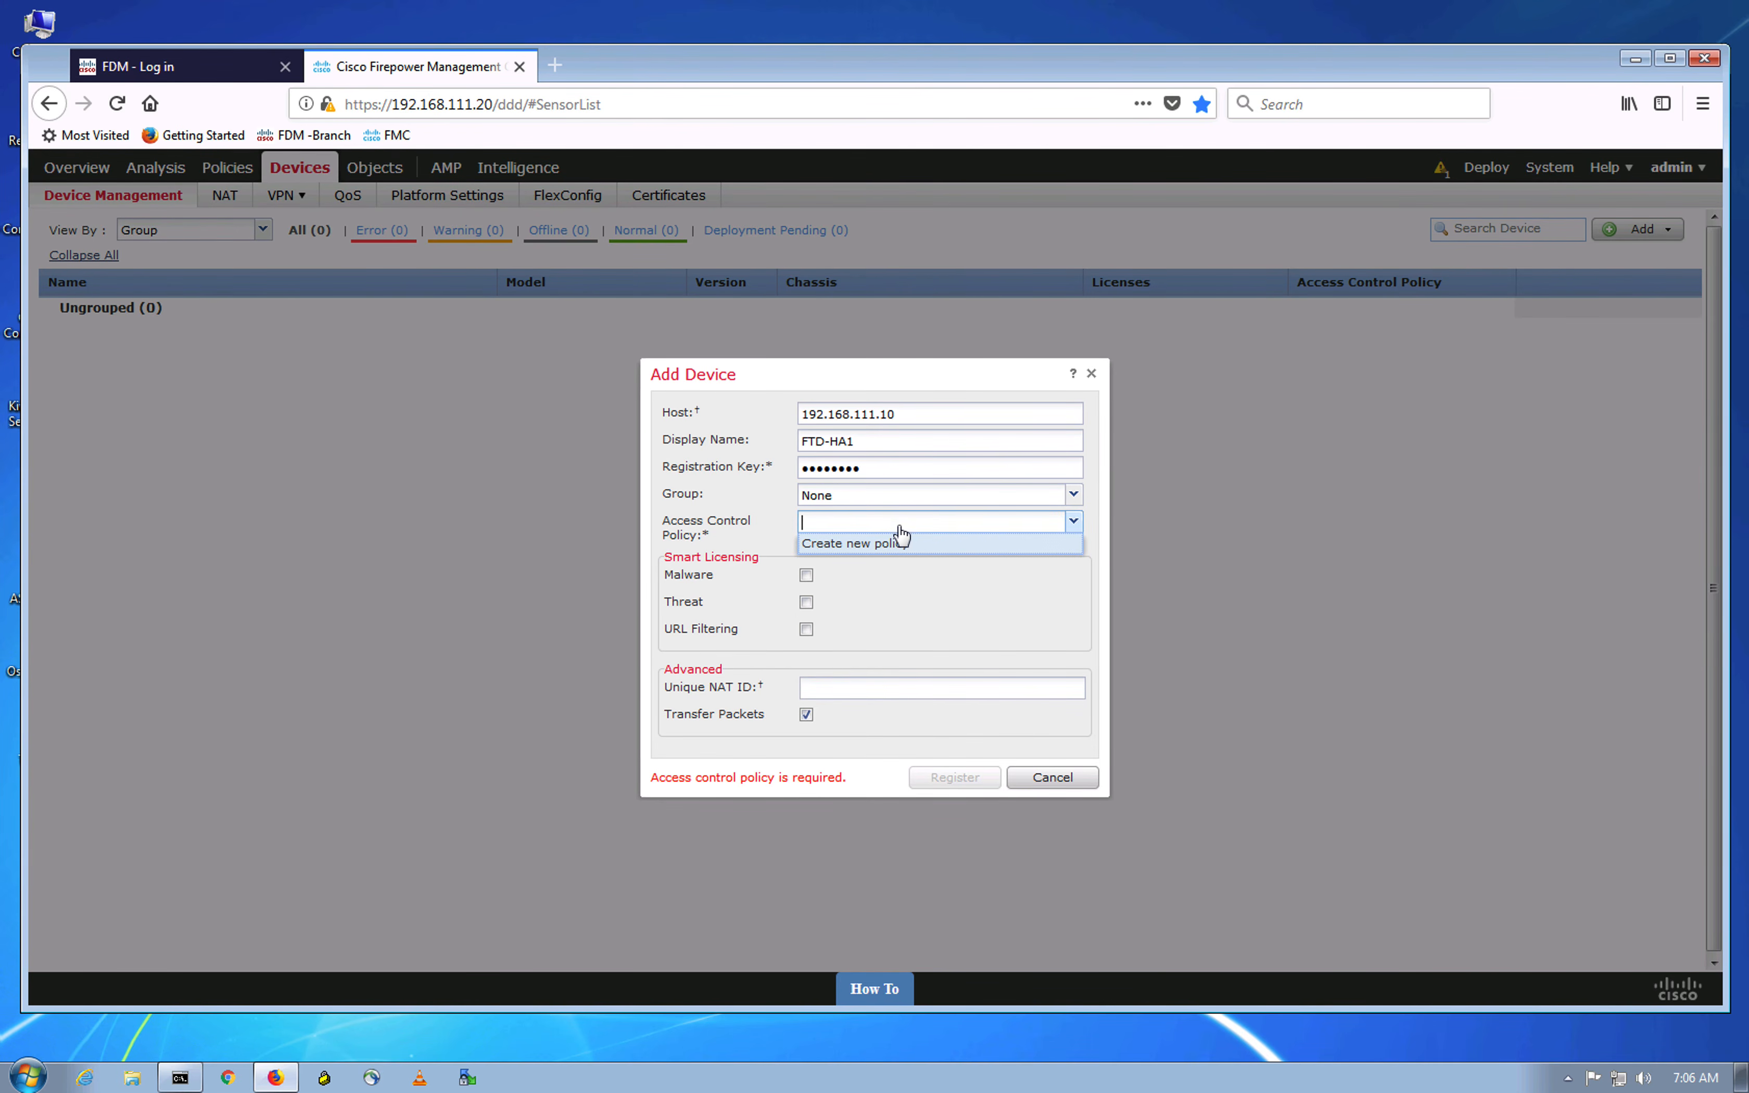
left_click(896, 551)
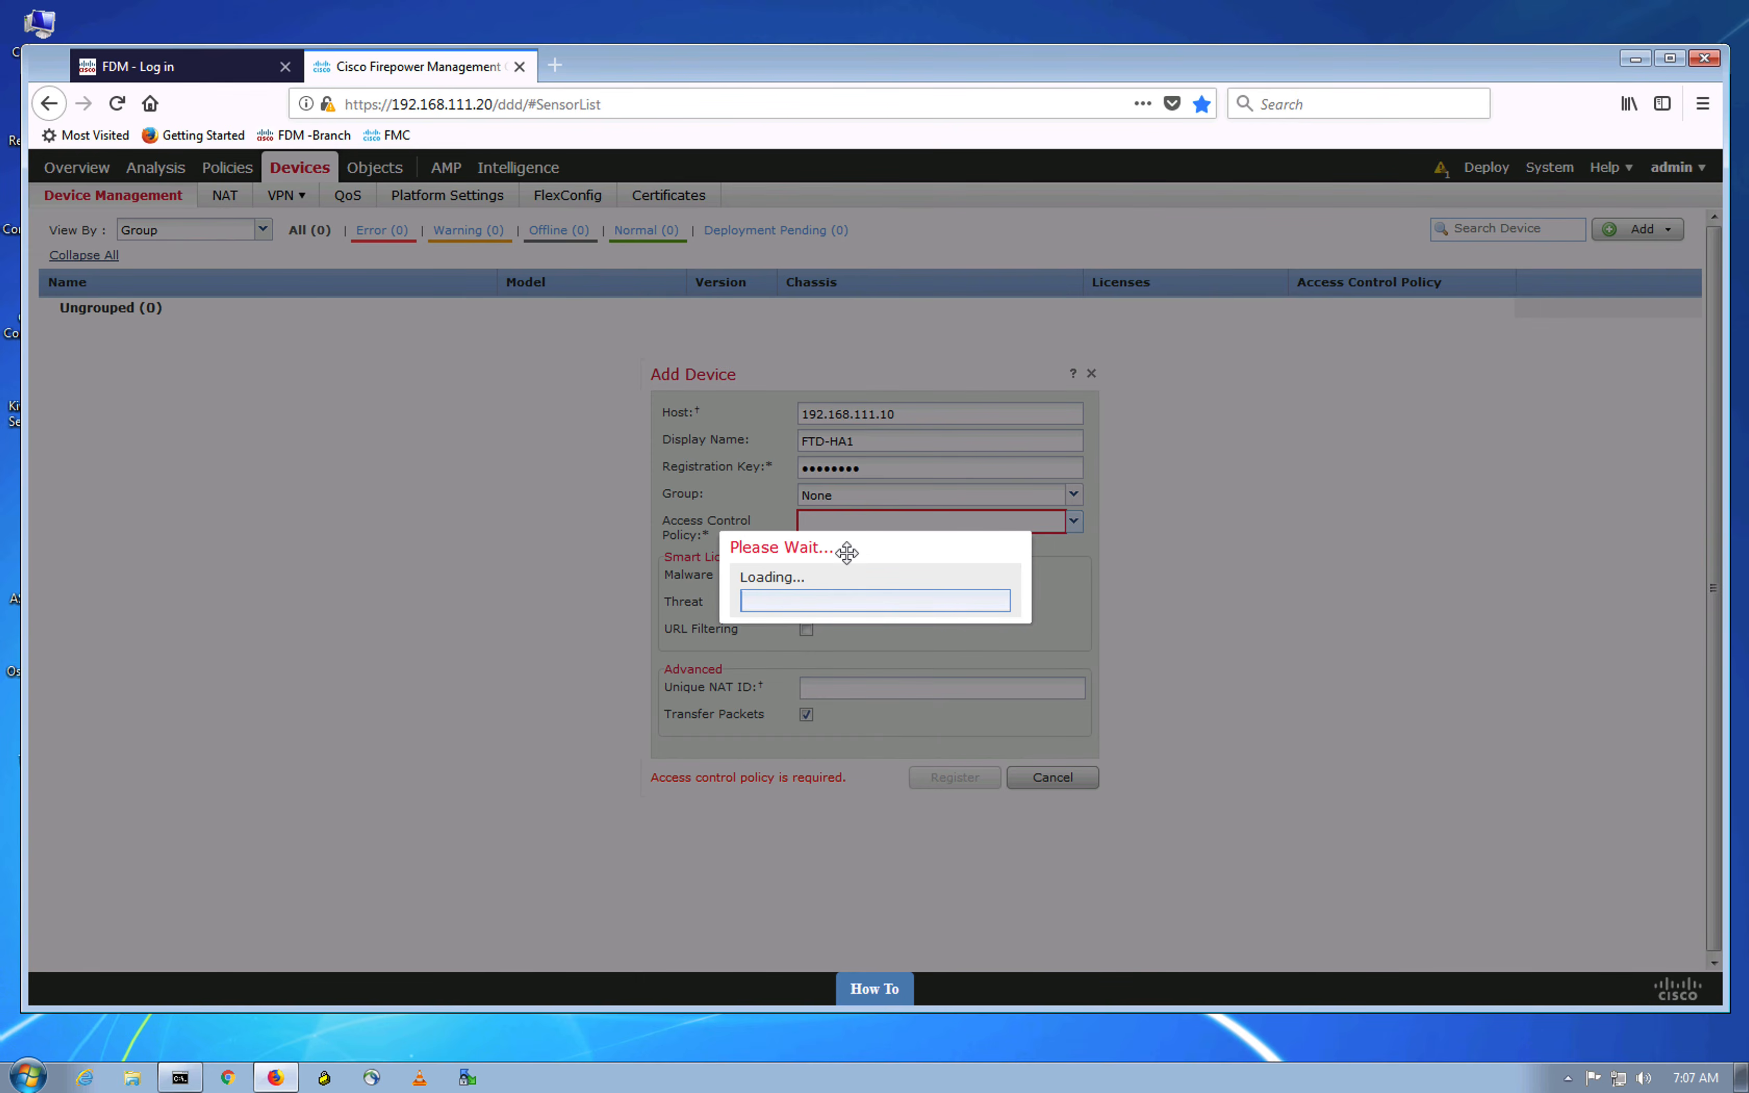
type("FTD-Ini")
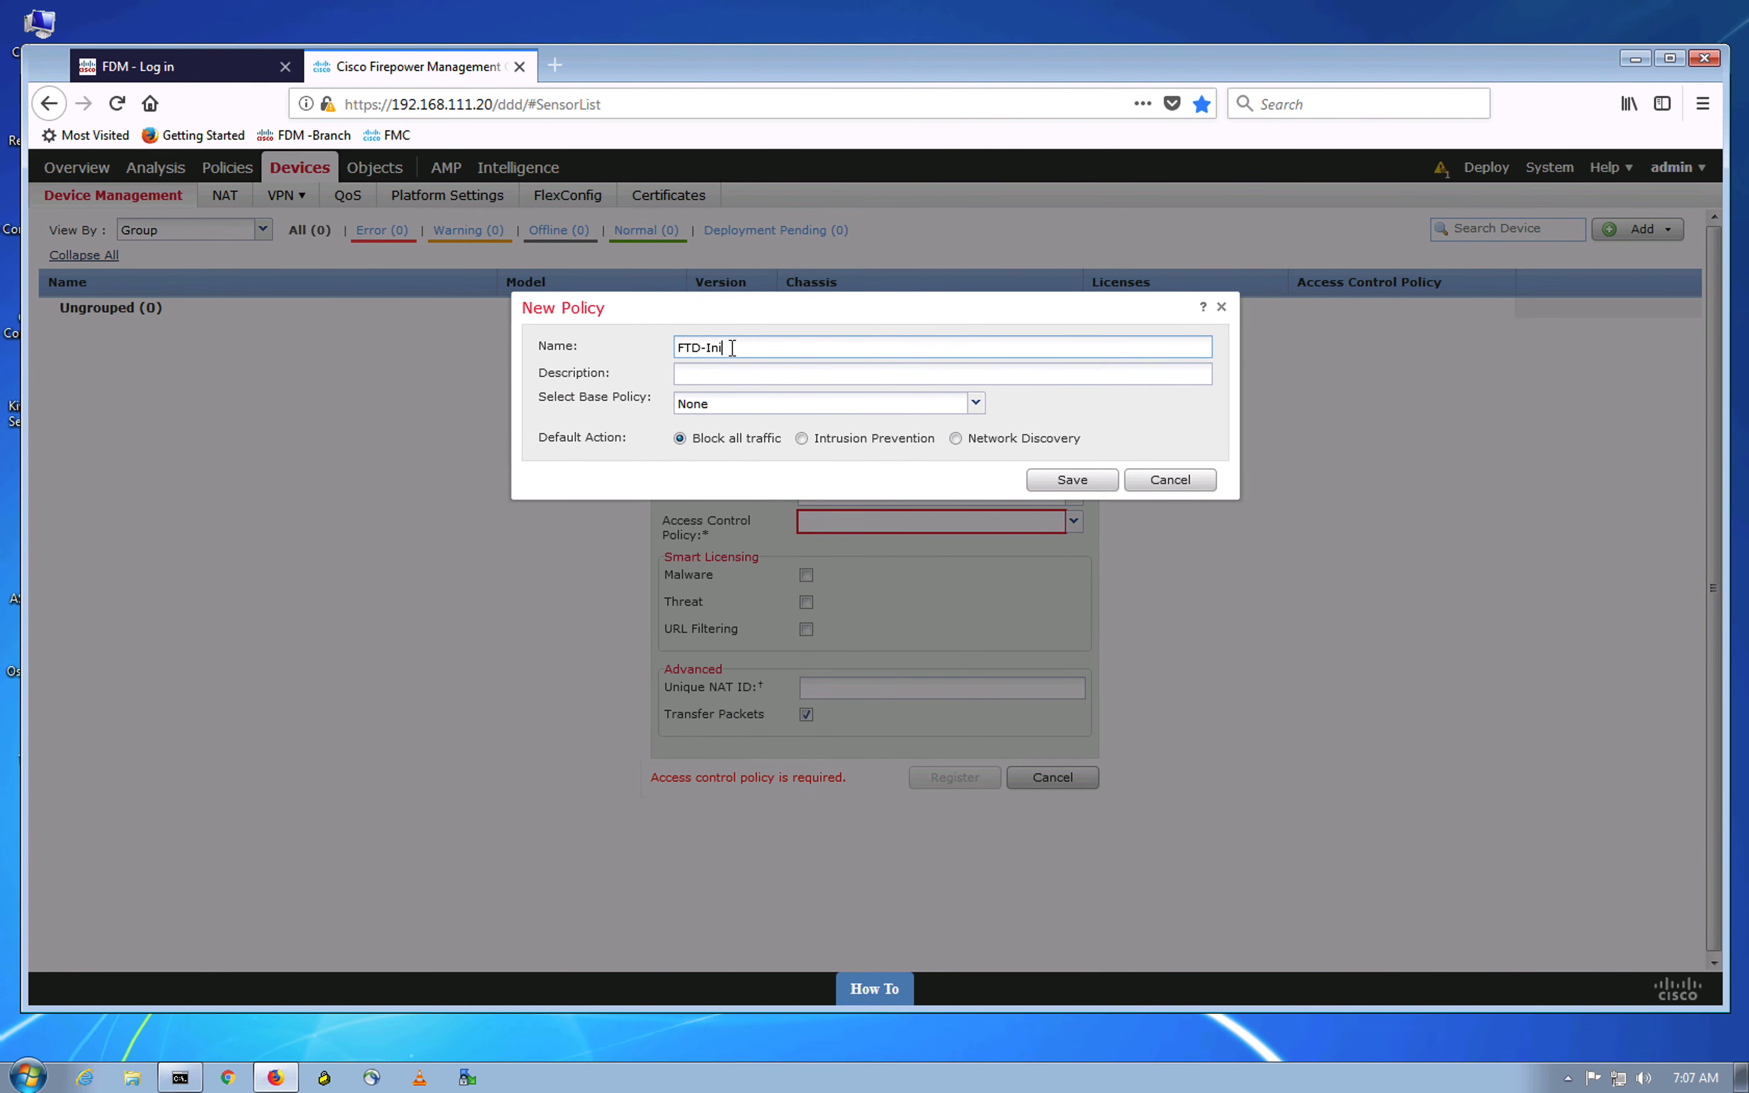
type("tial-Policy")
left_click(801, 441)
left_click(1051, 483)
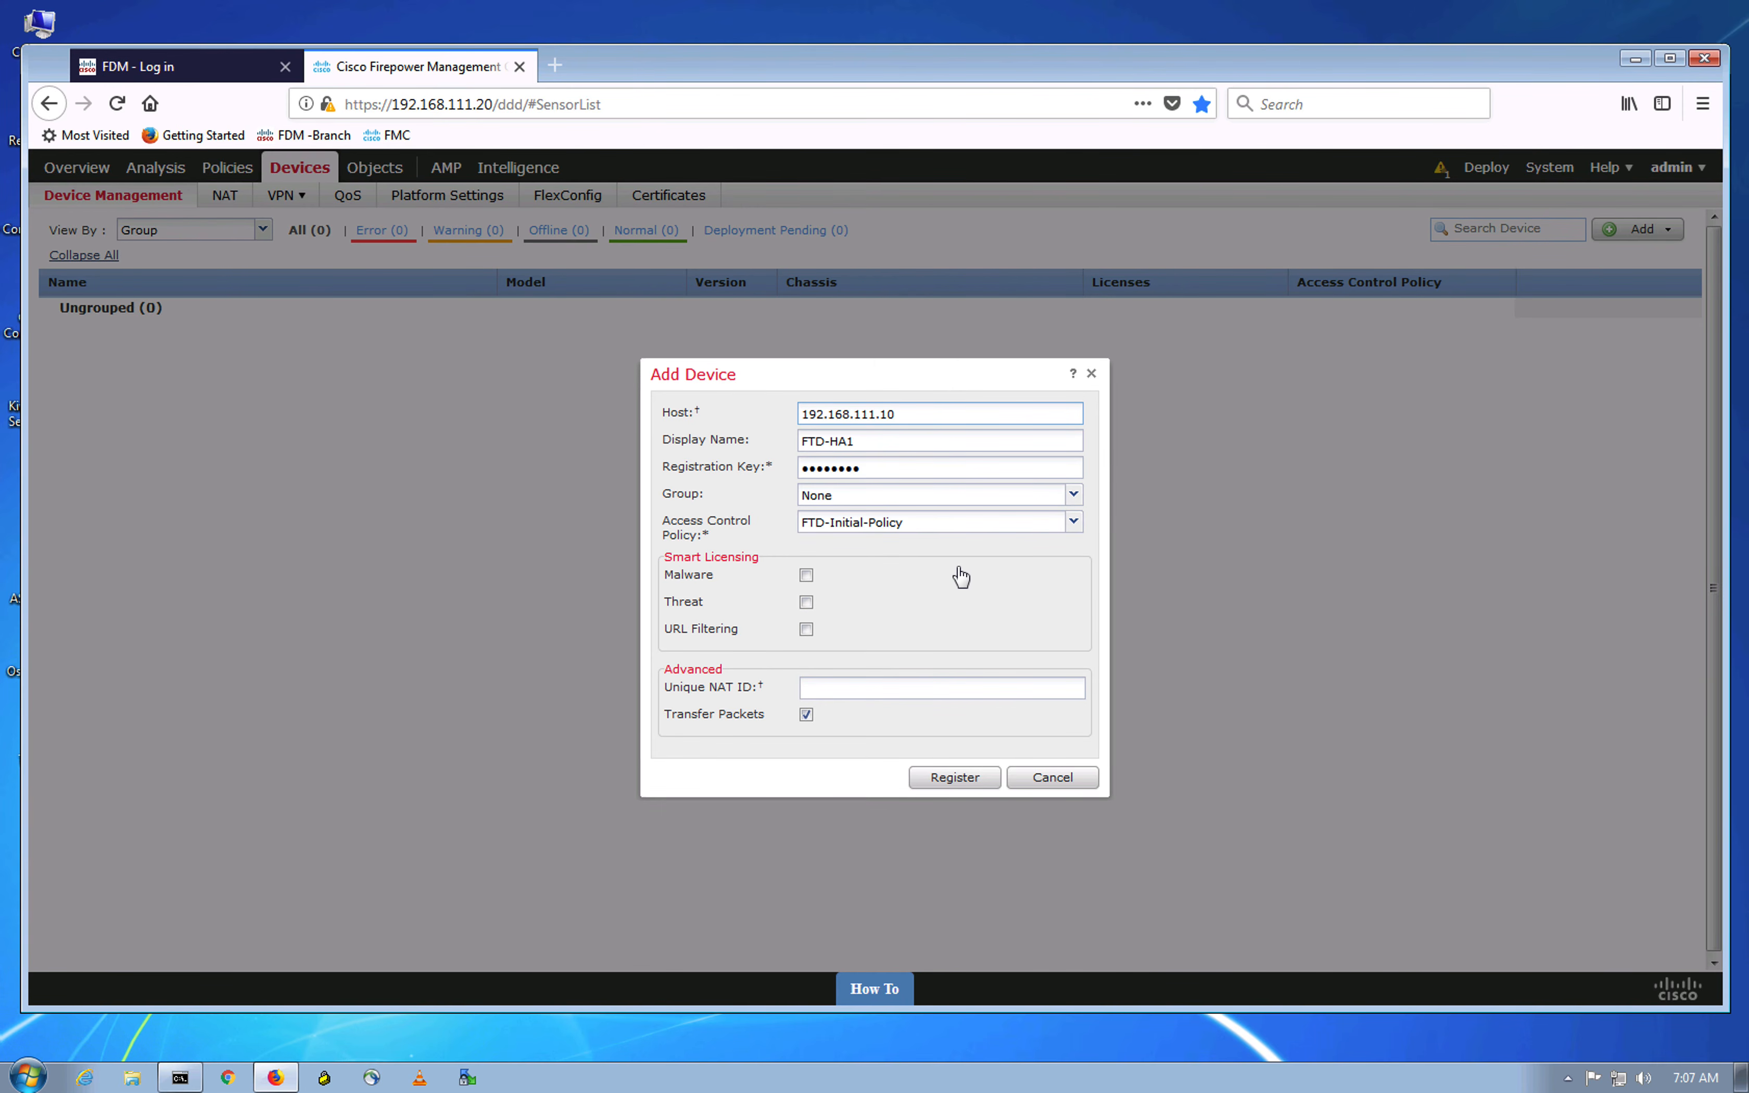
Step: Add Threat and URL Filtering licences and register FTD-HA1 with FTD-Initial-Policy
left_click(808, 602)
left_click(807, 631)
left_click(950, 788)
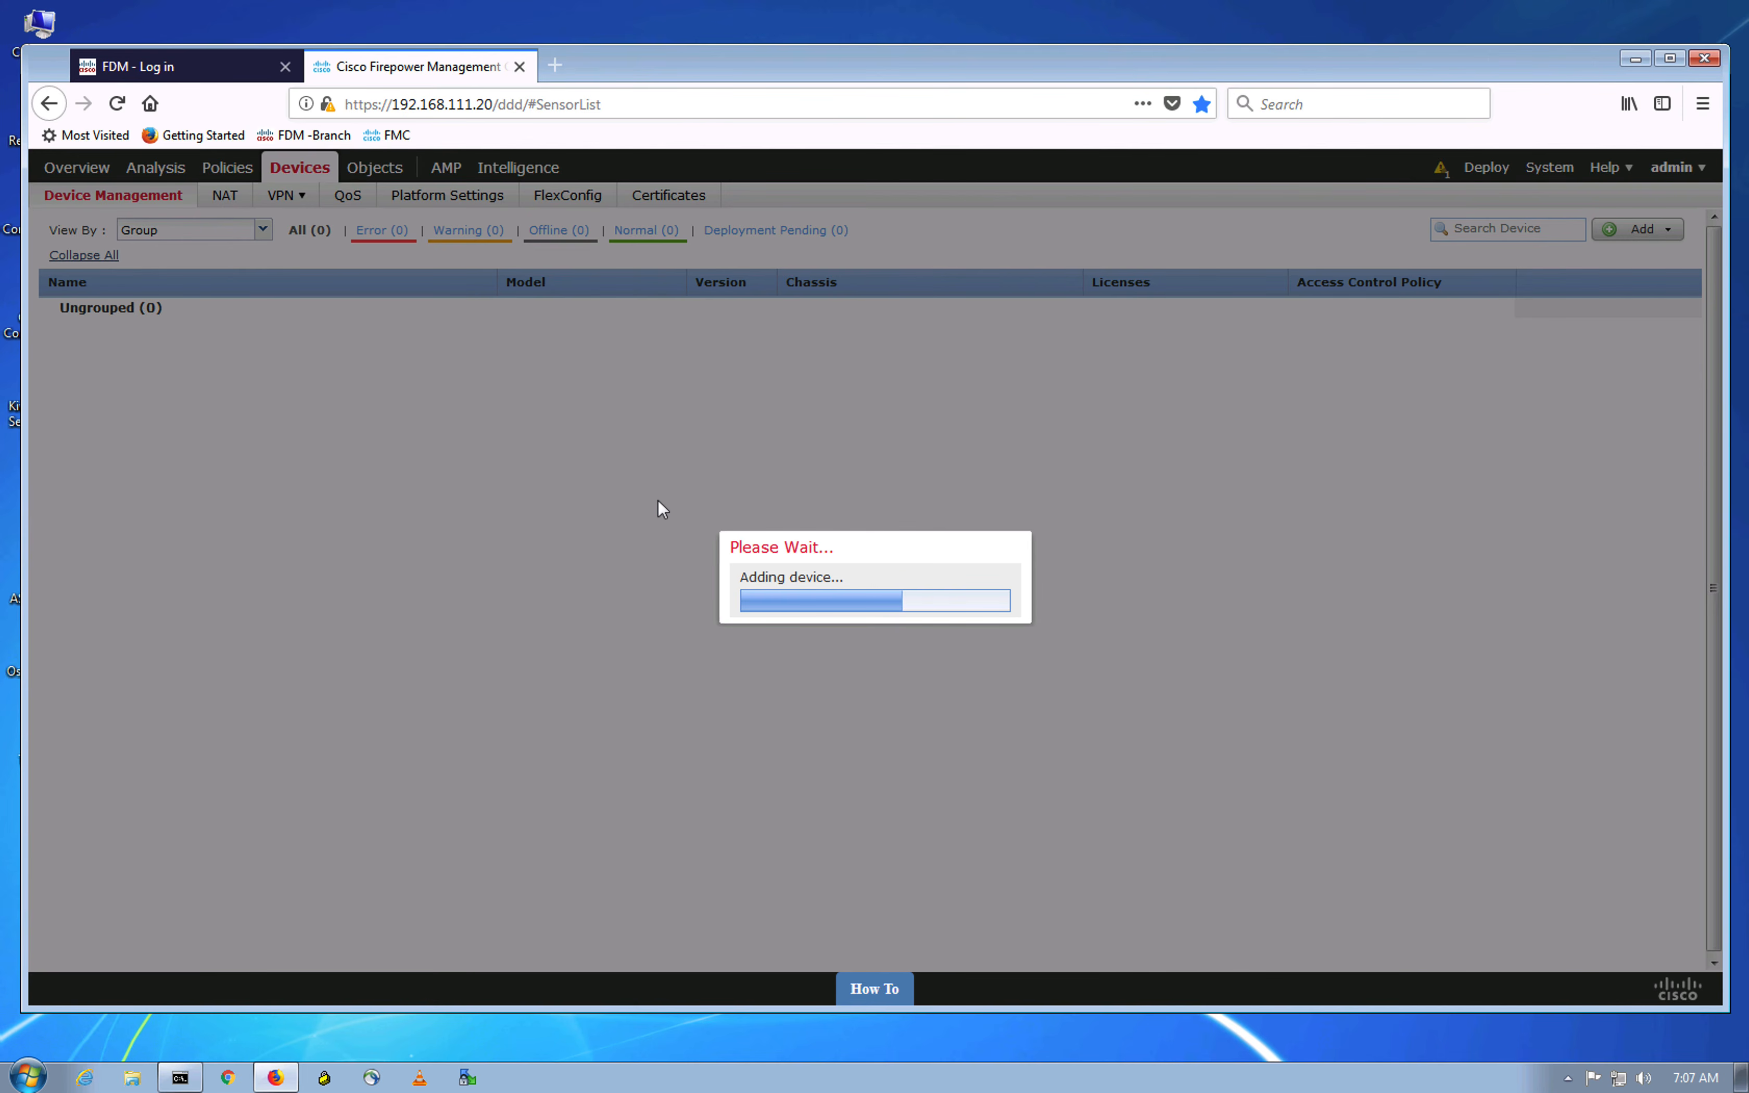
key("ctrl+Up")
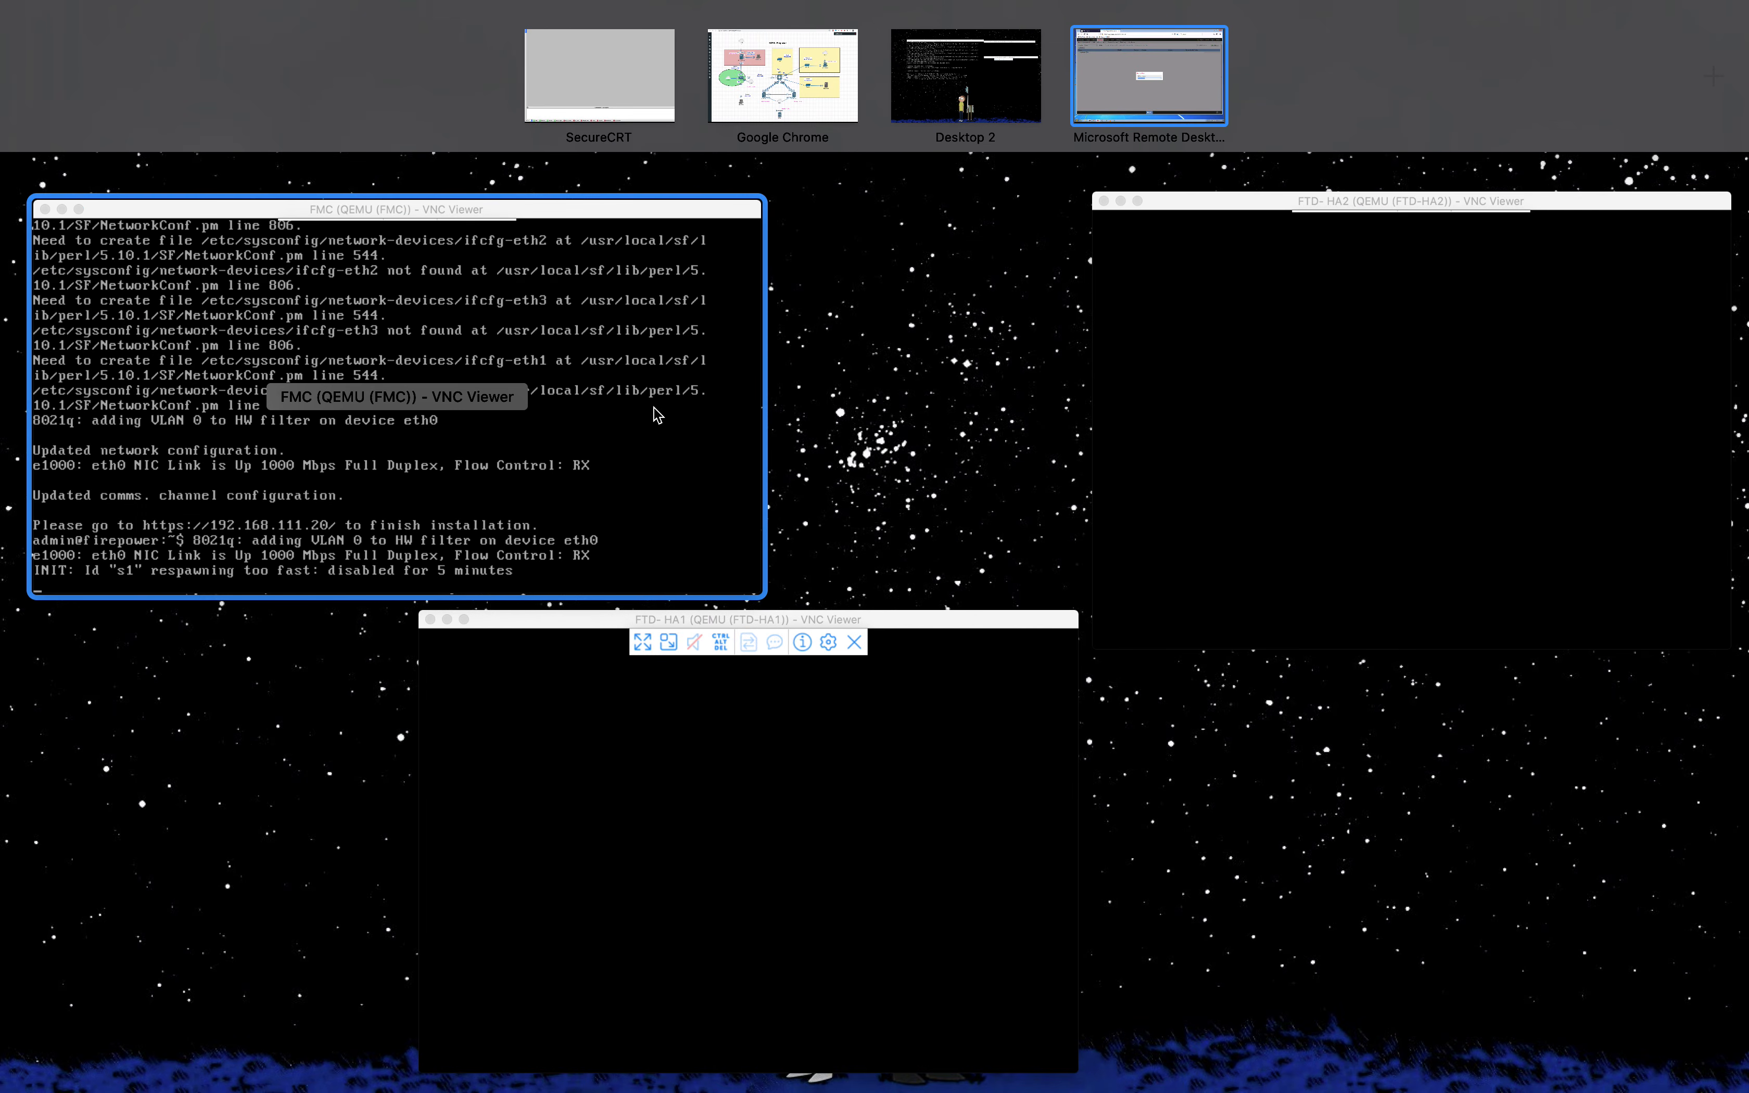
Step: Move the FTD-HA1 and FTD-HA2 VNC console windows apart so both are visible
left_click(547, 496)
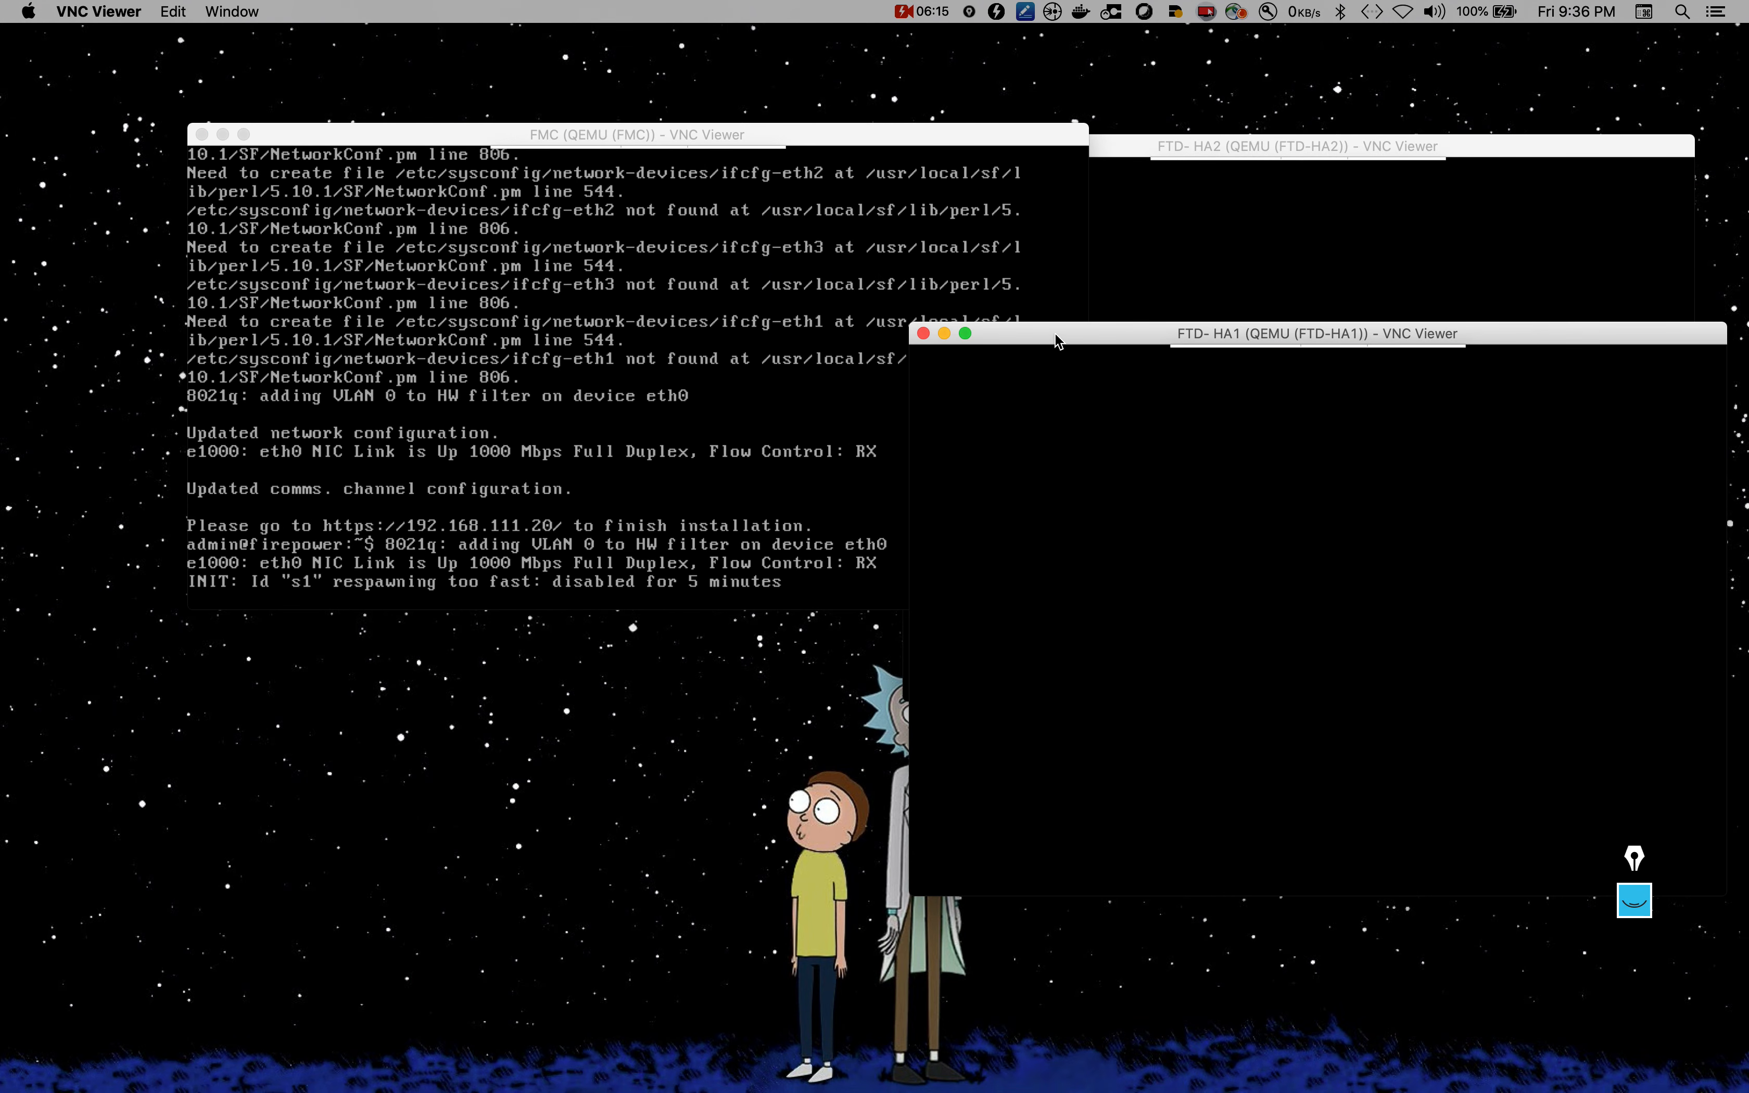
left_click_drag(1056, 340, 196, 227)
left_click(1503, 152)
left_click_drag(1504, 153, 1492, 254)
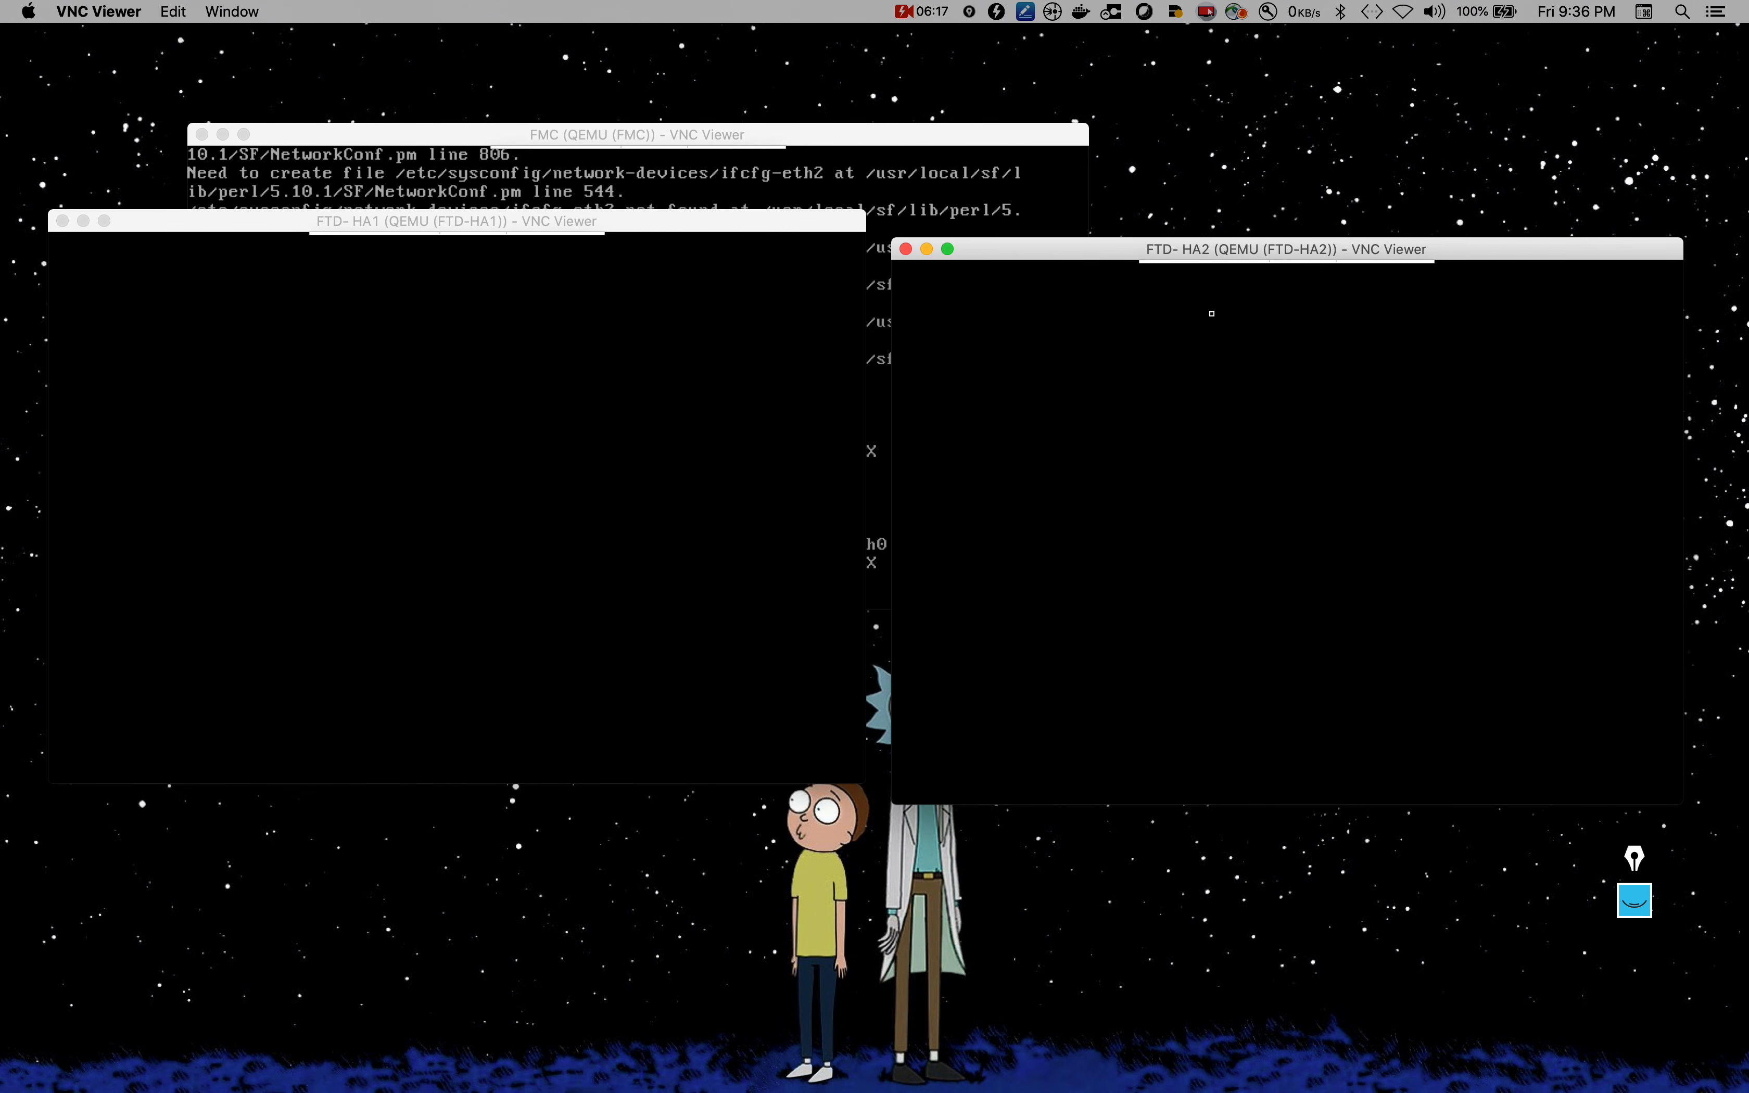
Step: Wake both consoles to confirm the manager is configured, then return to the remote Windows desktop
left_click(613, 485)
left_click(1090, 521)
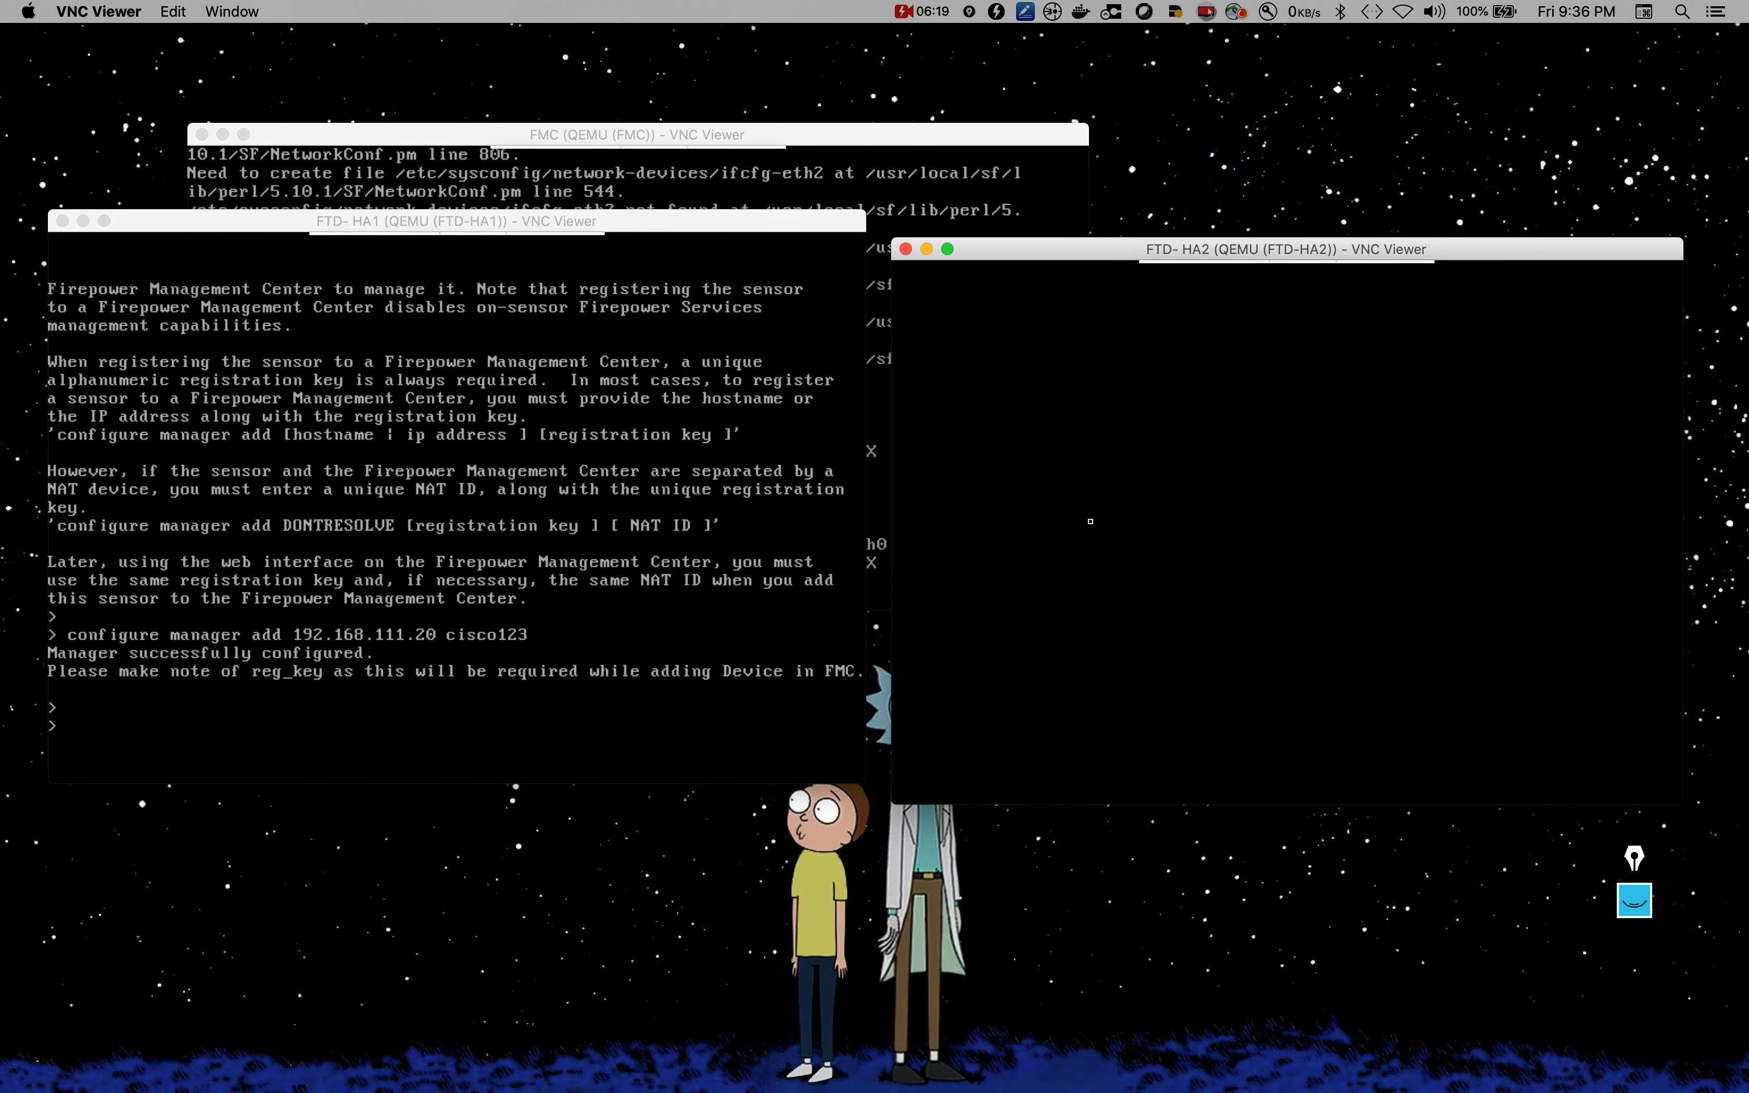
left_click(1029, 897)
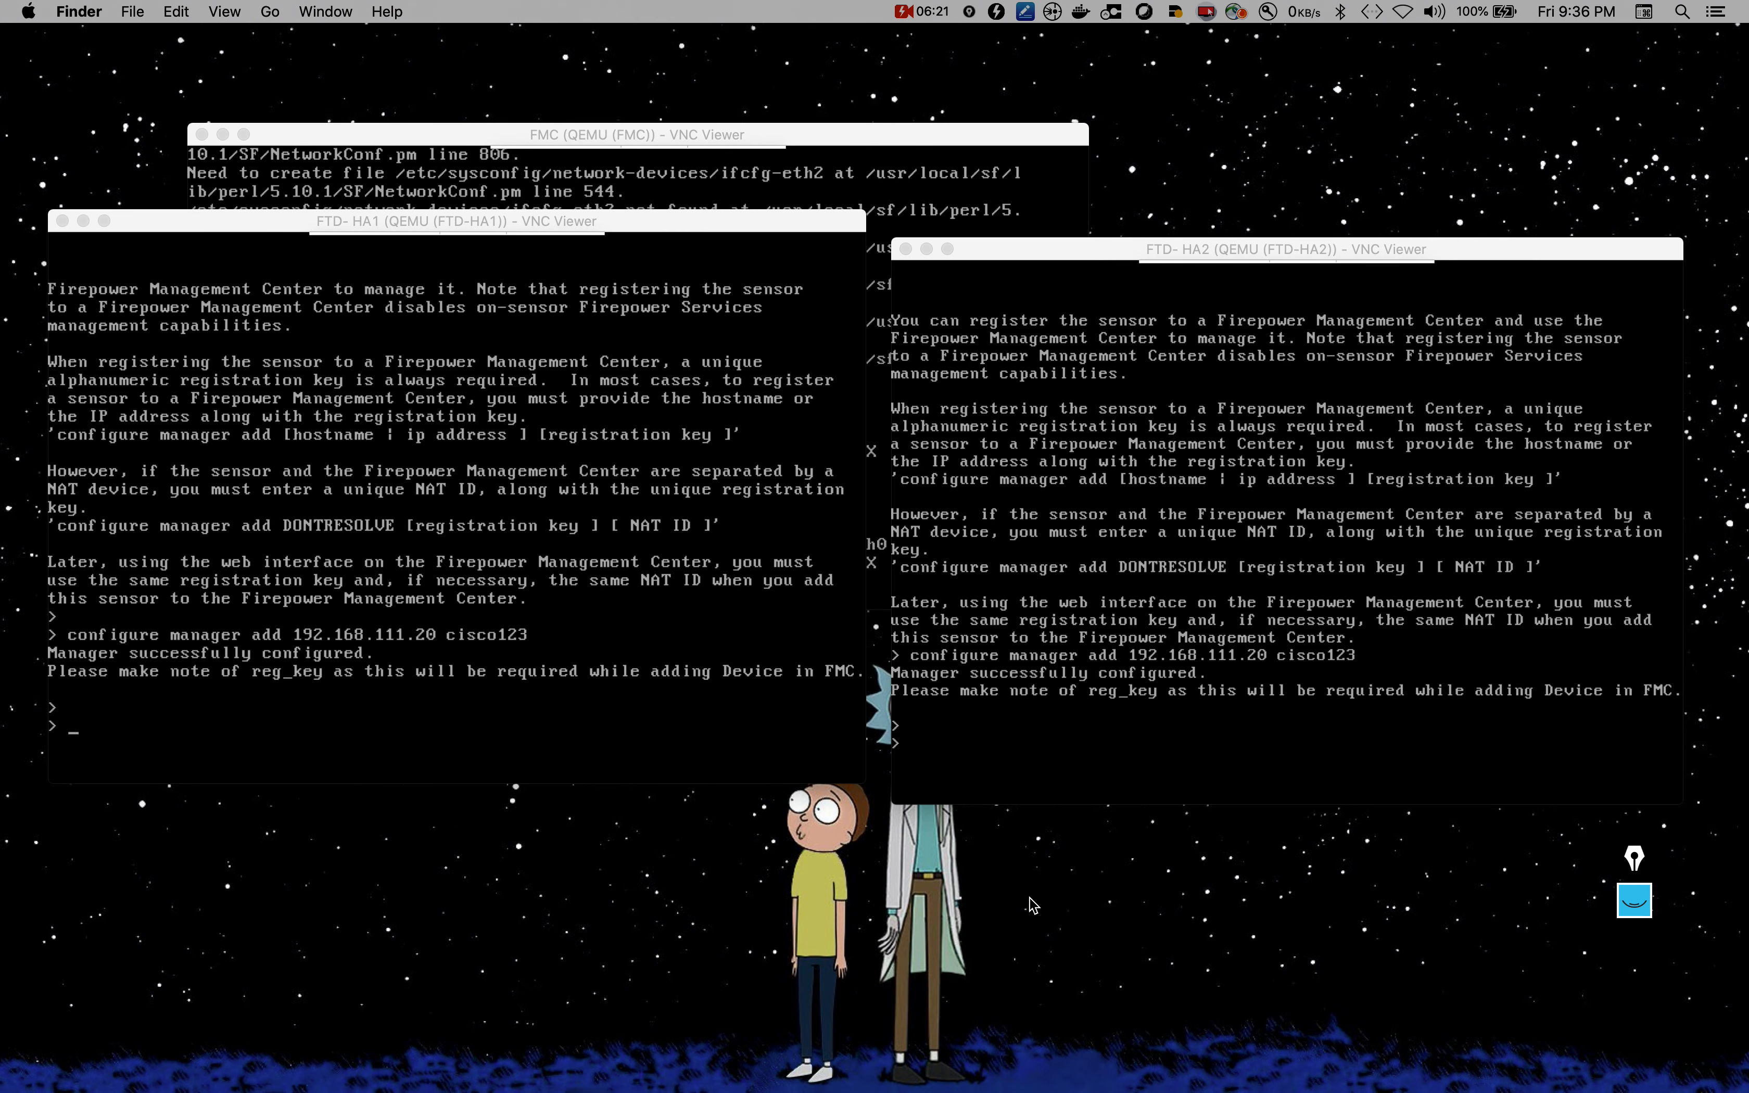
left_click(437, 658)
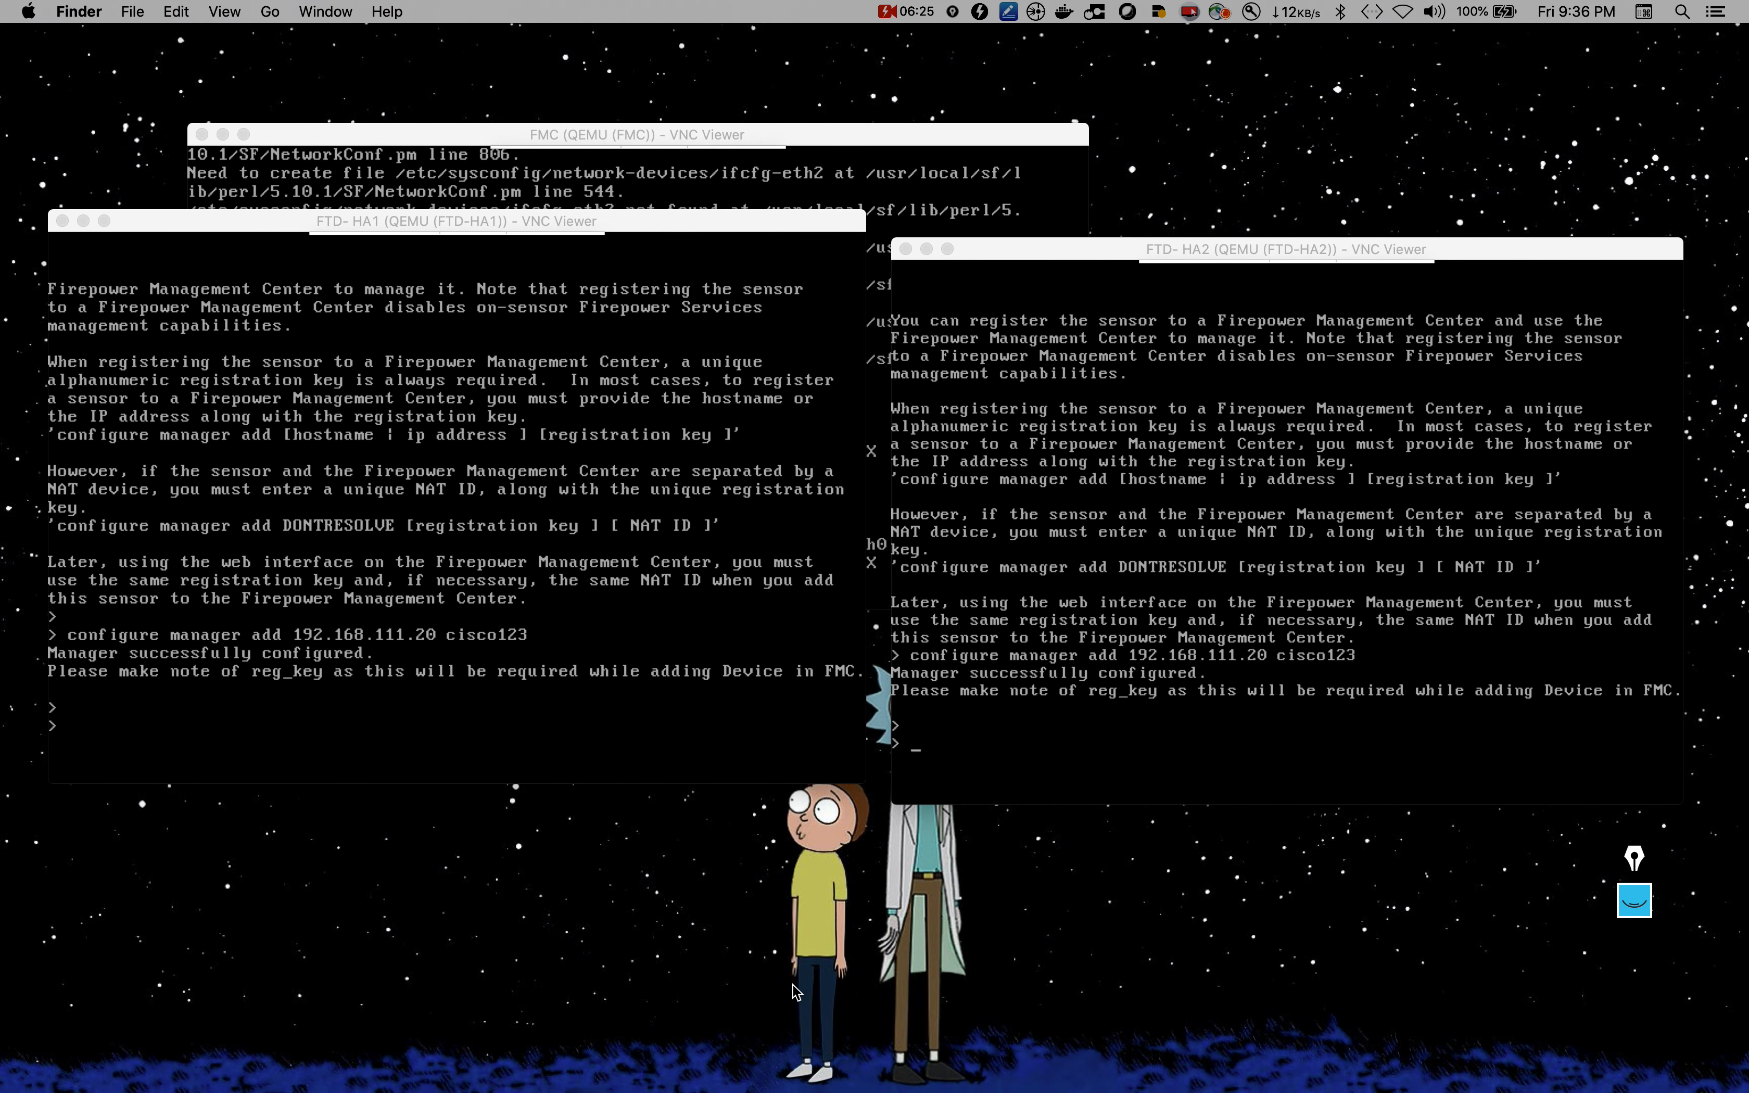
key("ctrl+Up")
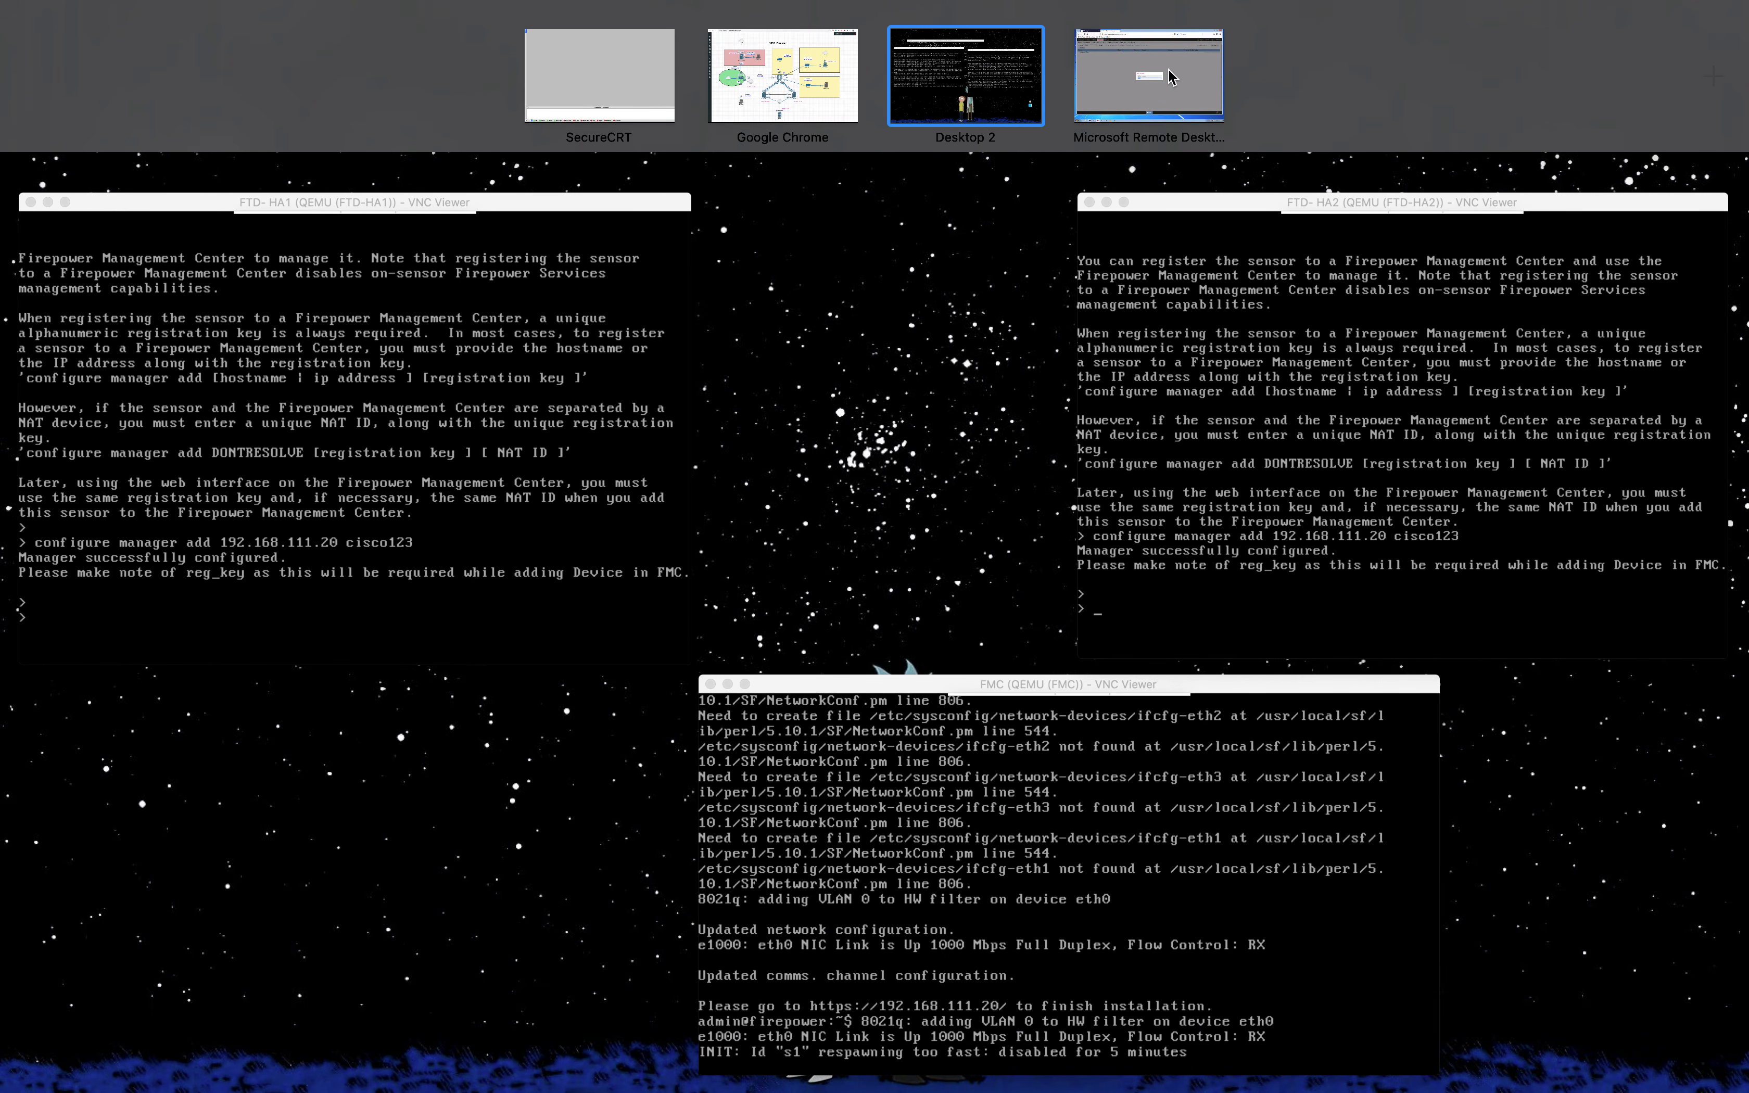
left_click(1150, 74)
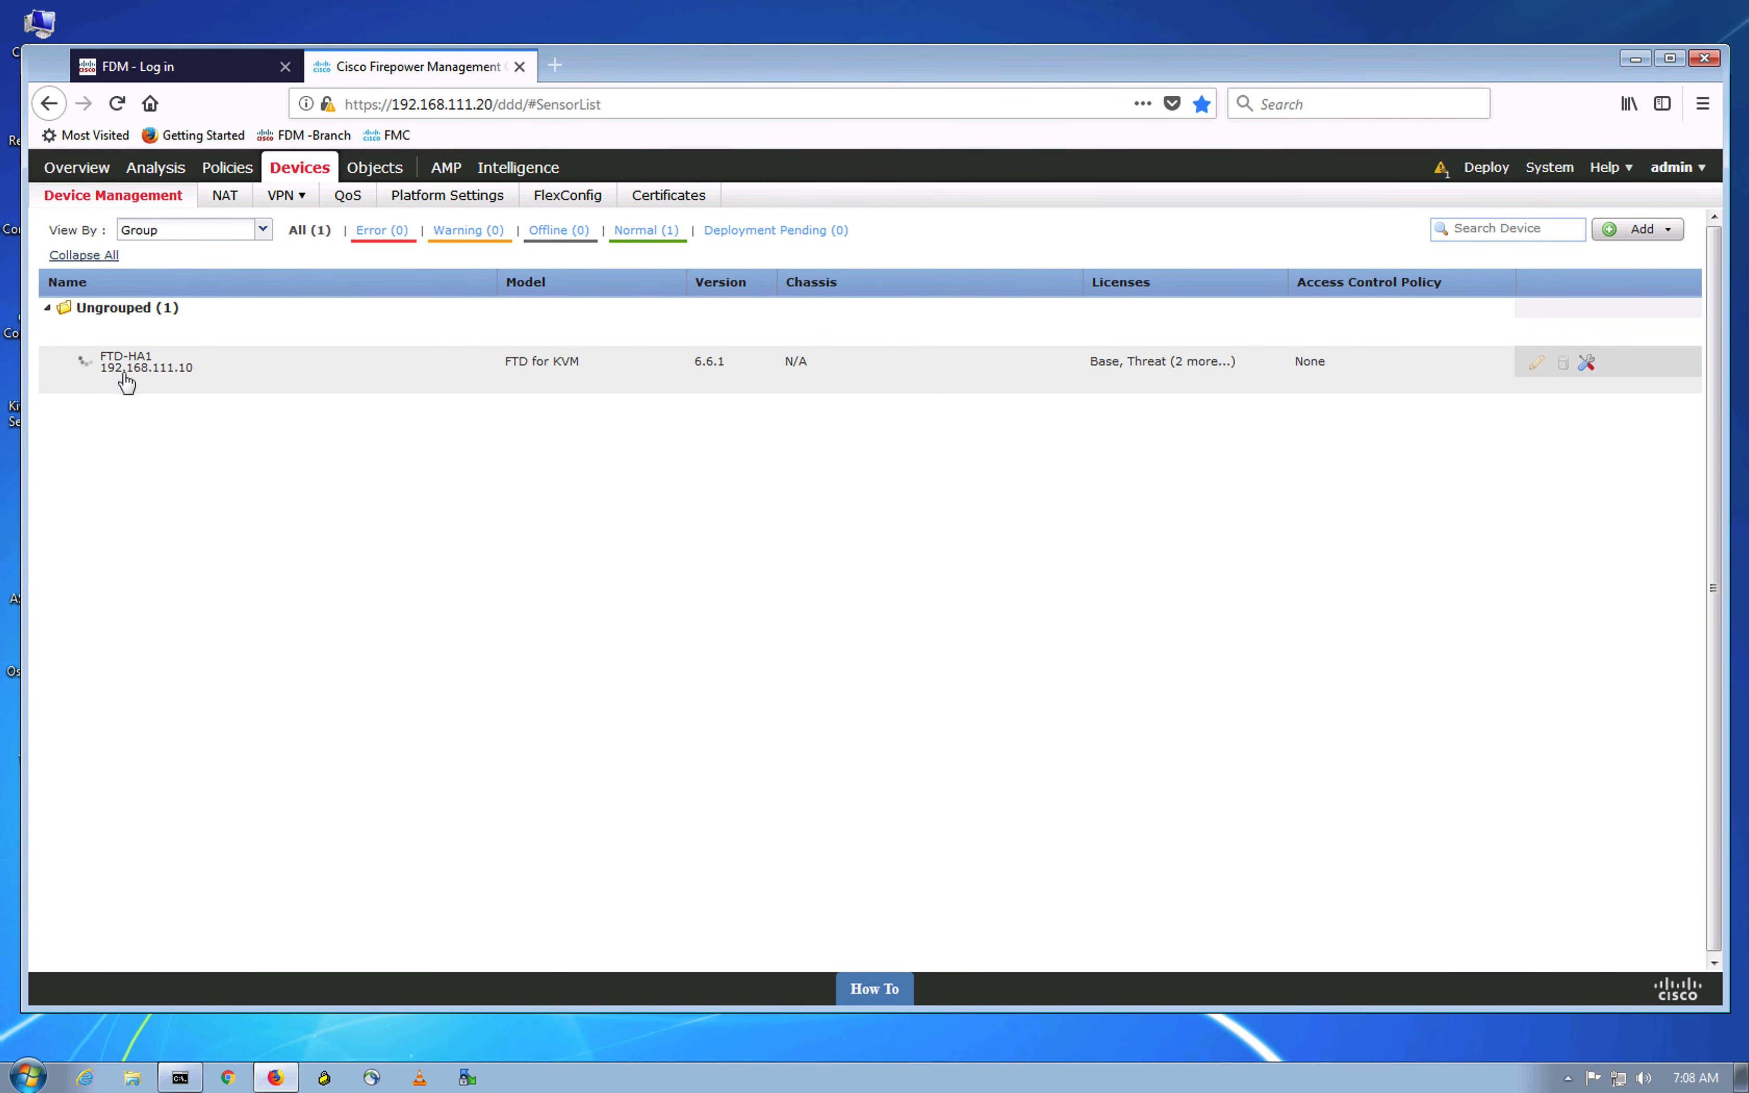
Step: Dismiss the device discovery notification in the FMC
mouse_move(132, 372)
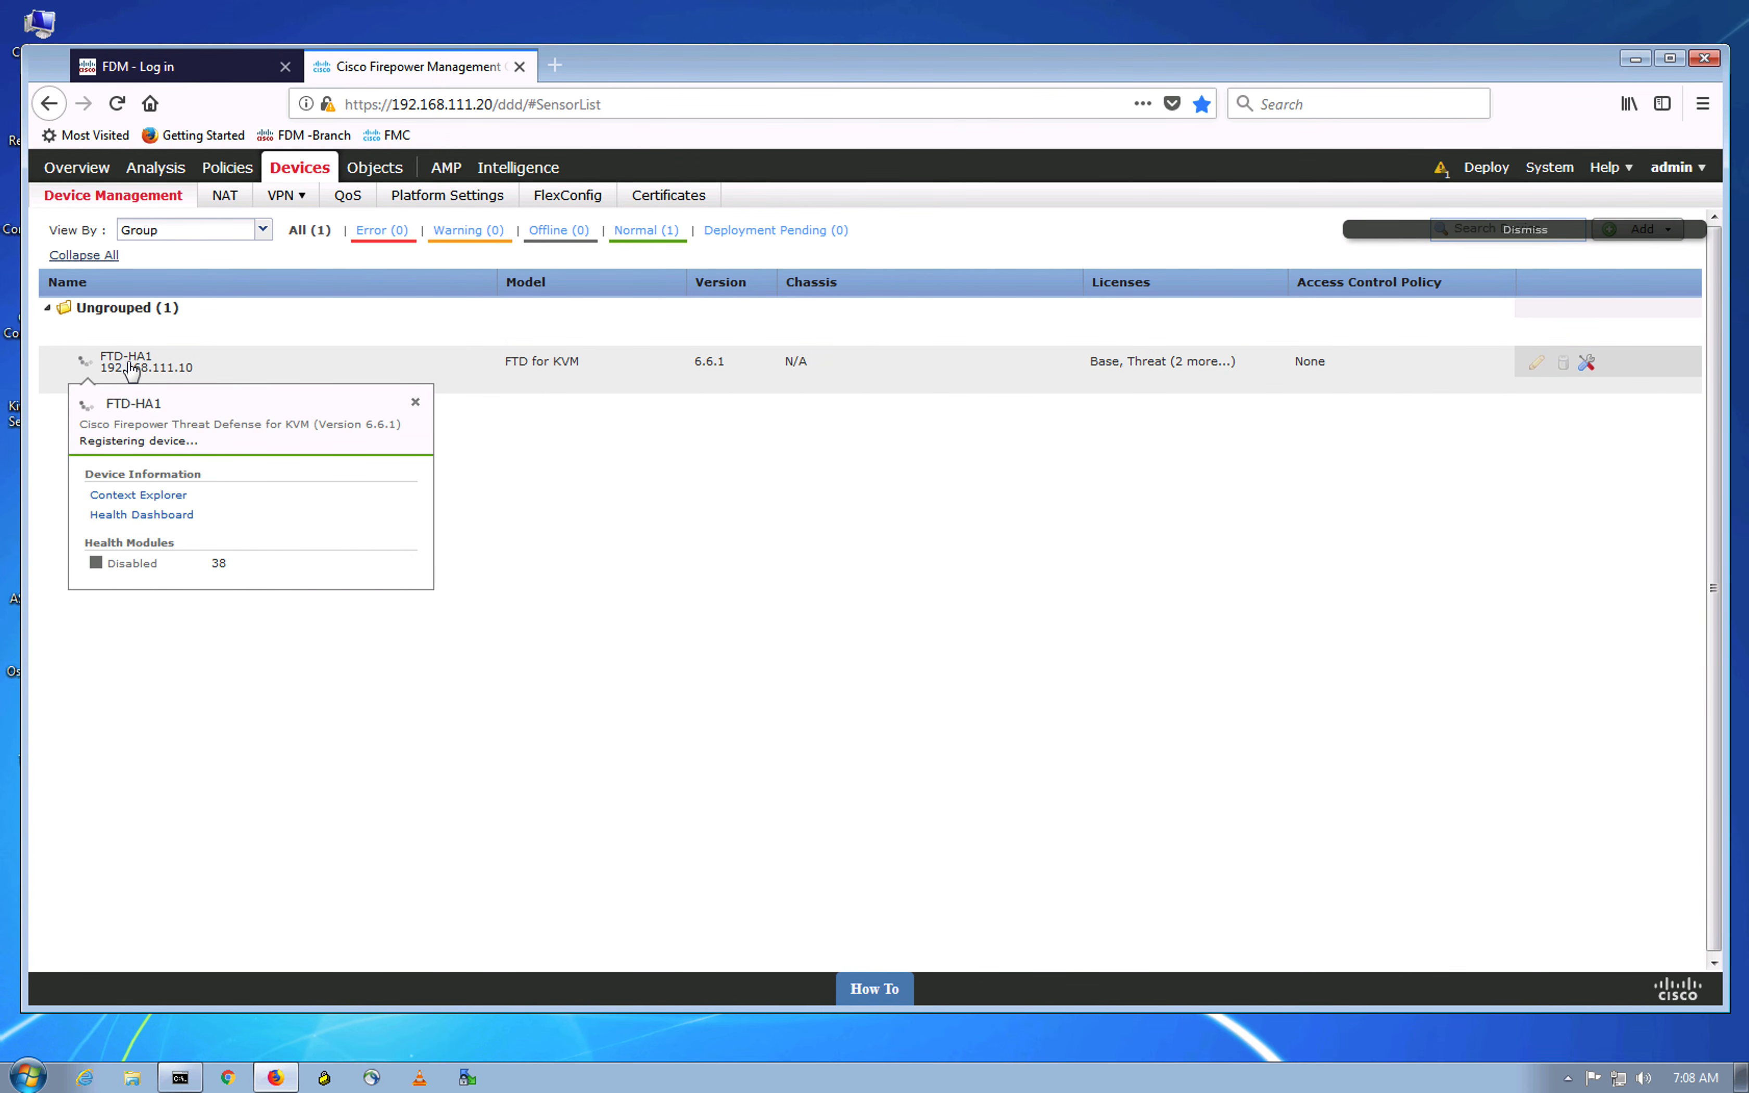
left_click(1521, 230)
left_click(1629, 236)
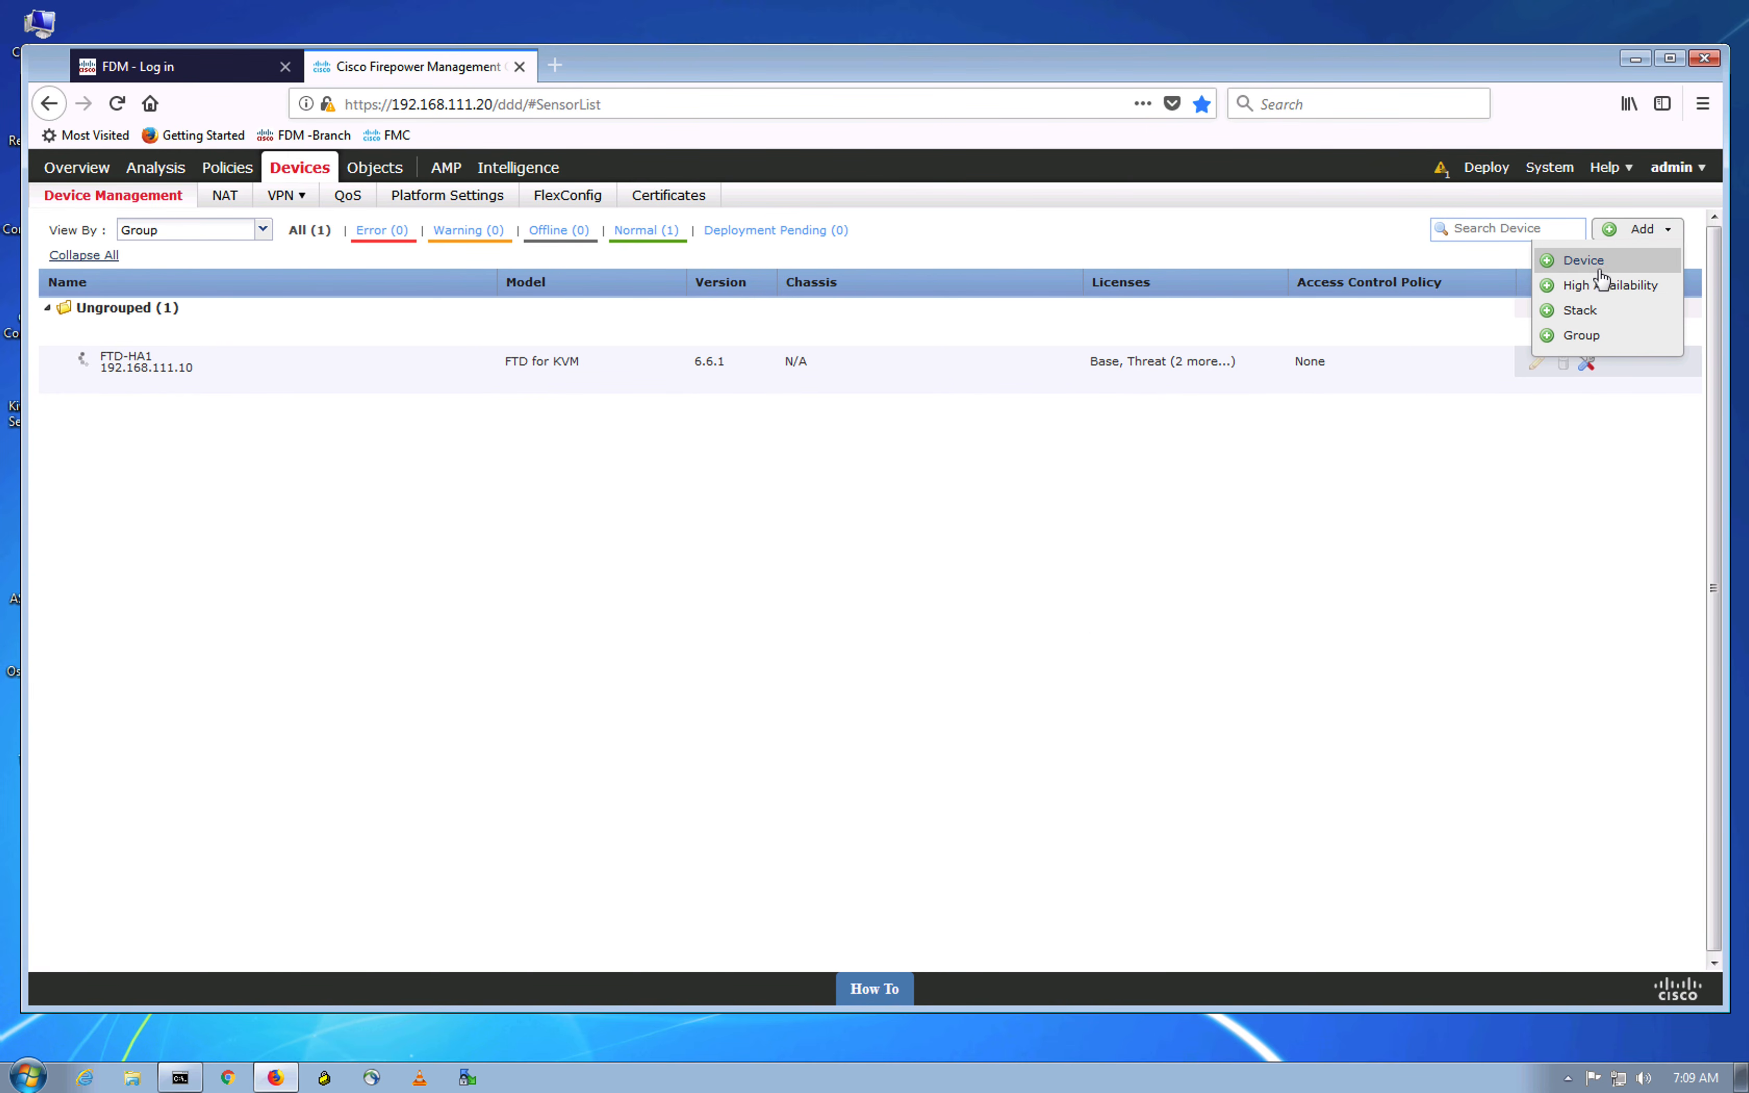
Step: Add a device with host 192.168.111.11, display name FTD-HA2, and the registration key
left_click(1579, 258)
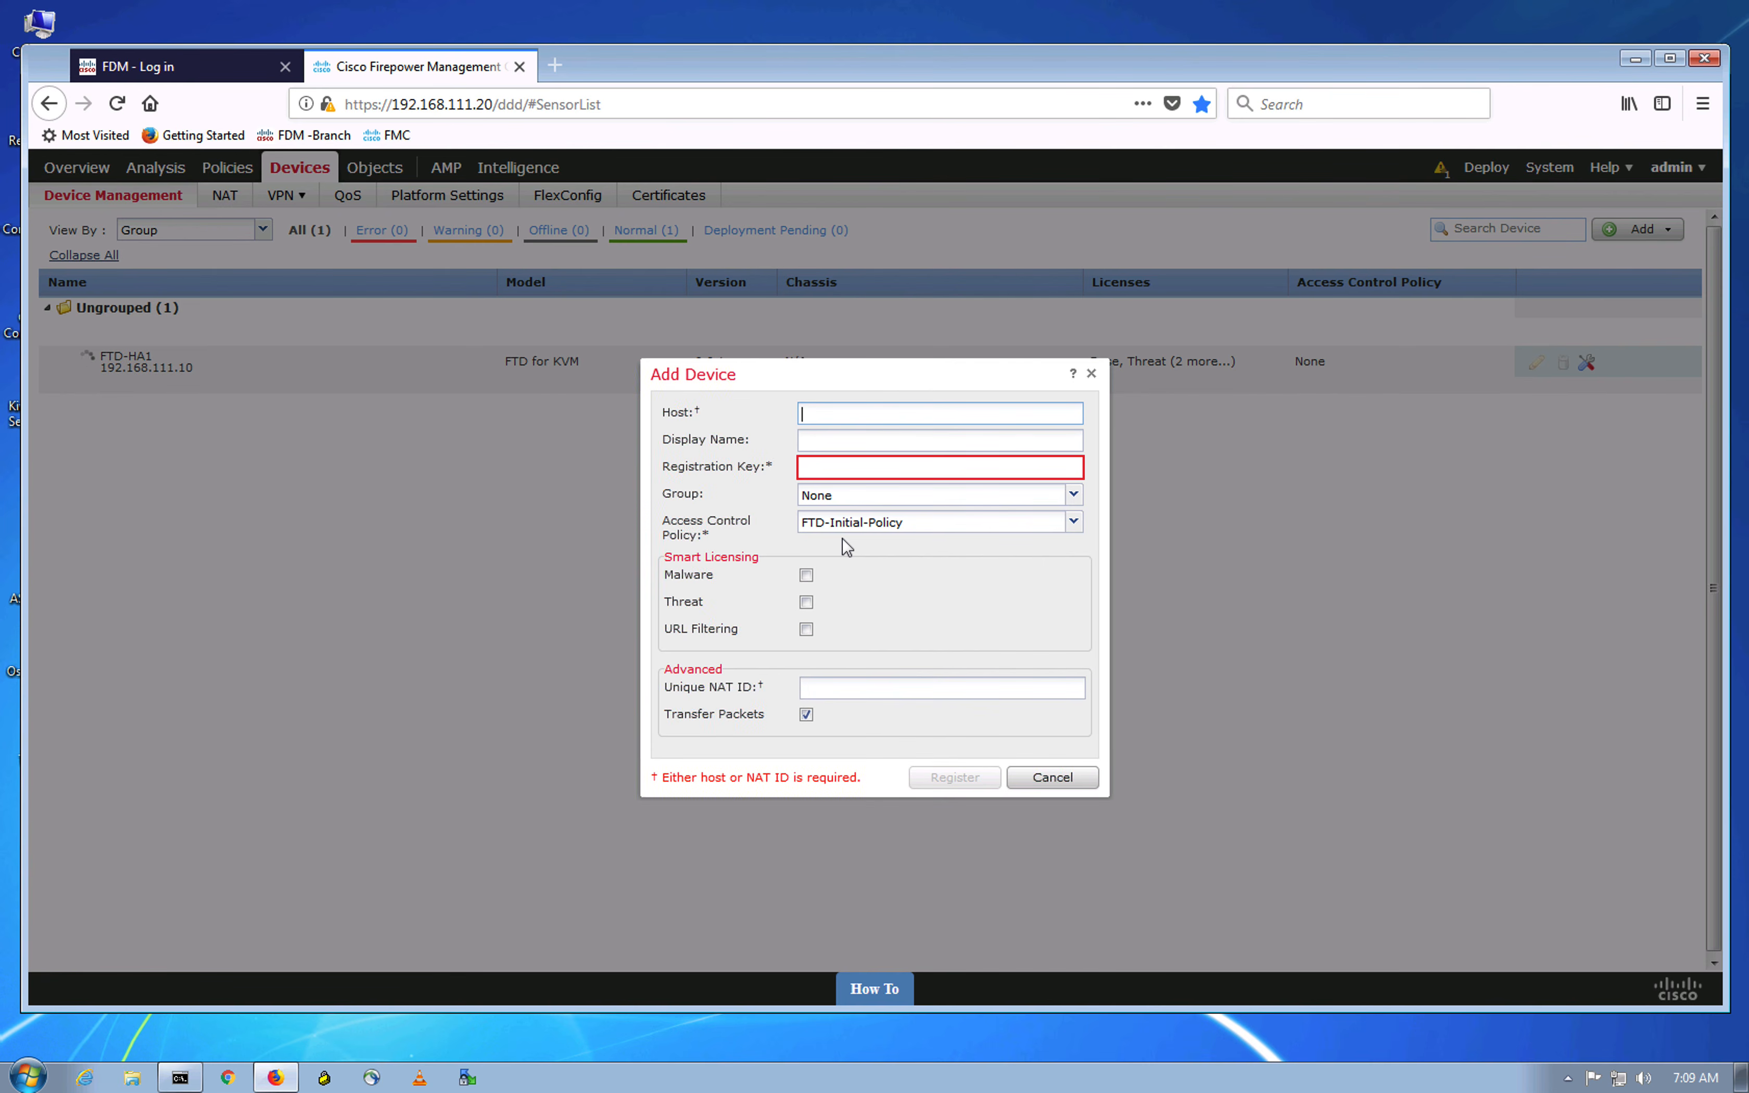
left_click(831, 413)
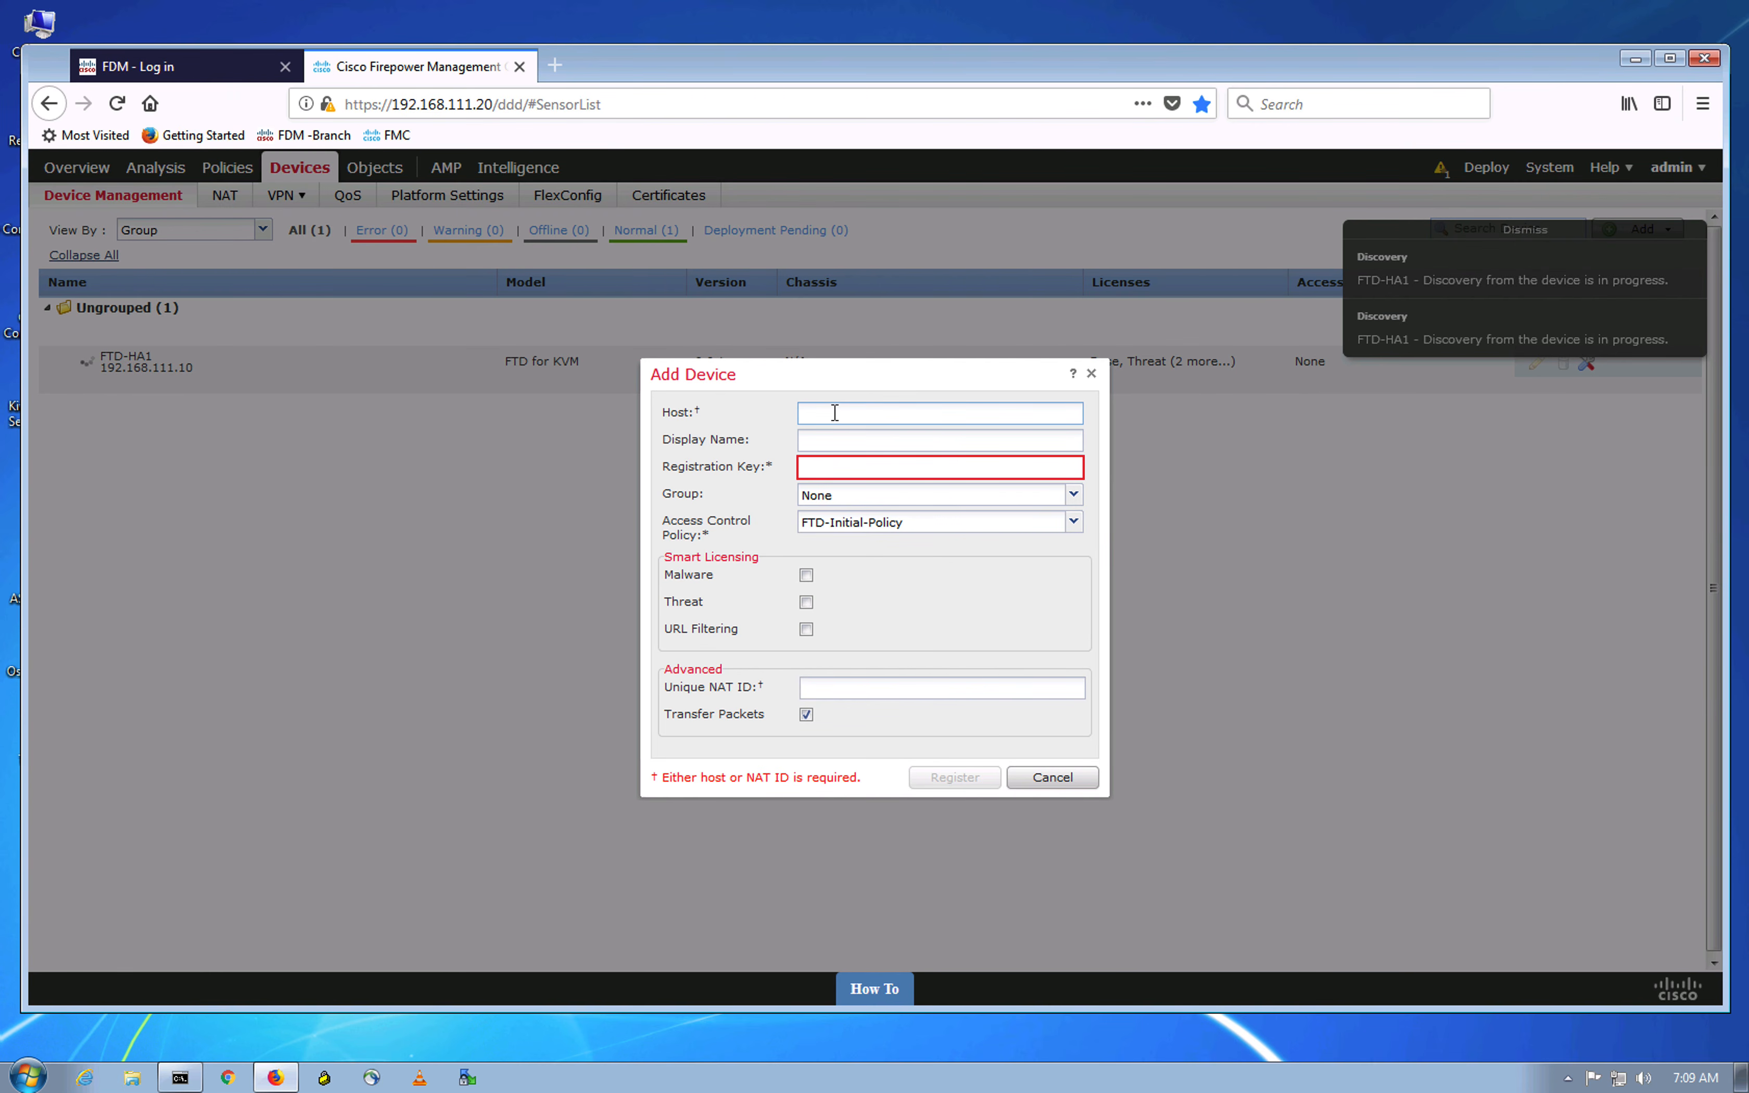
type("192.168.111.11")
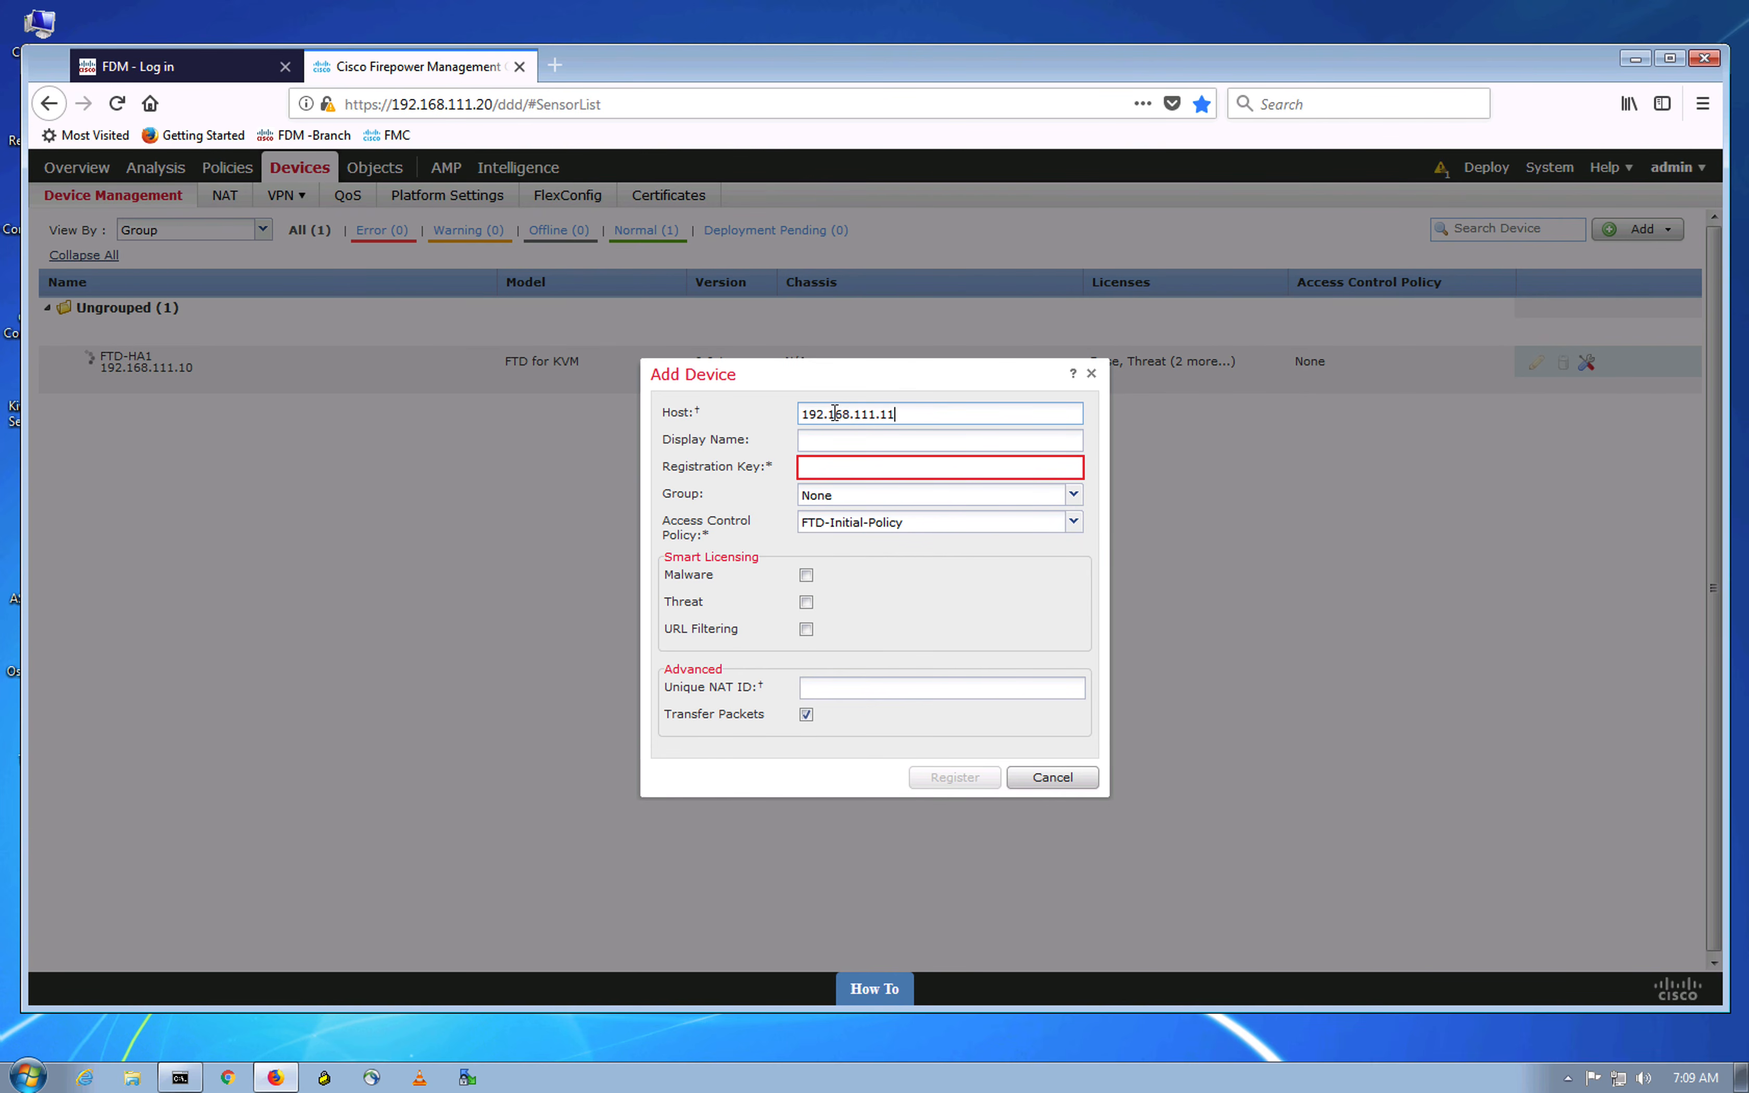
left_click(836, 442)
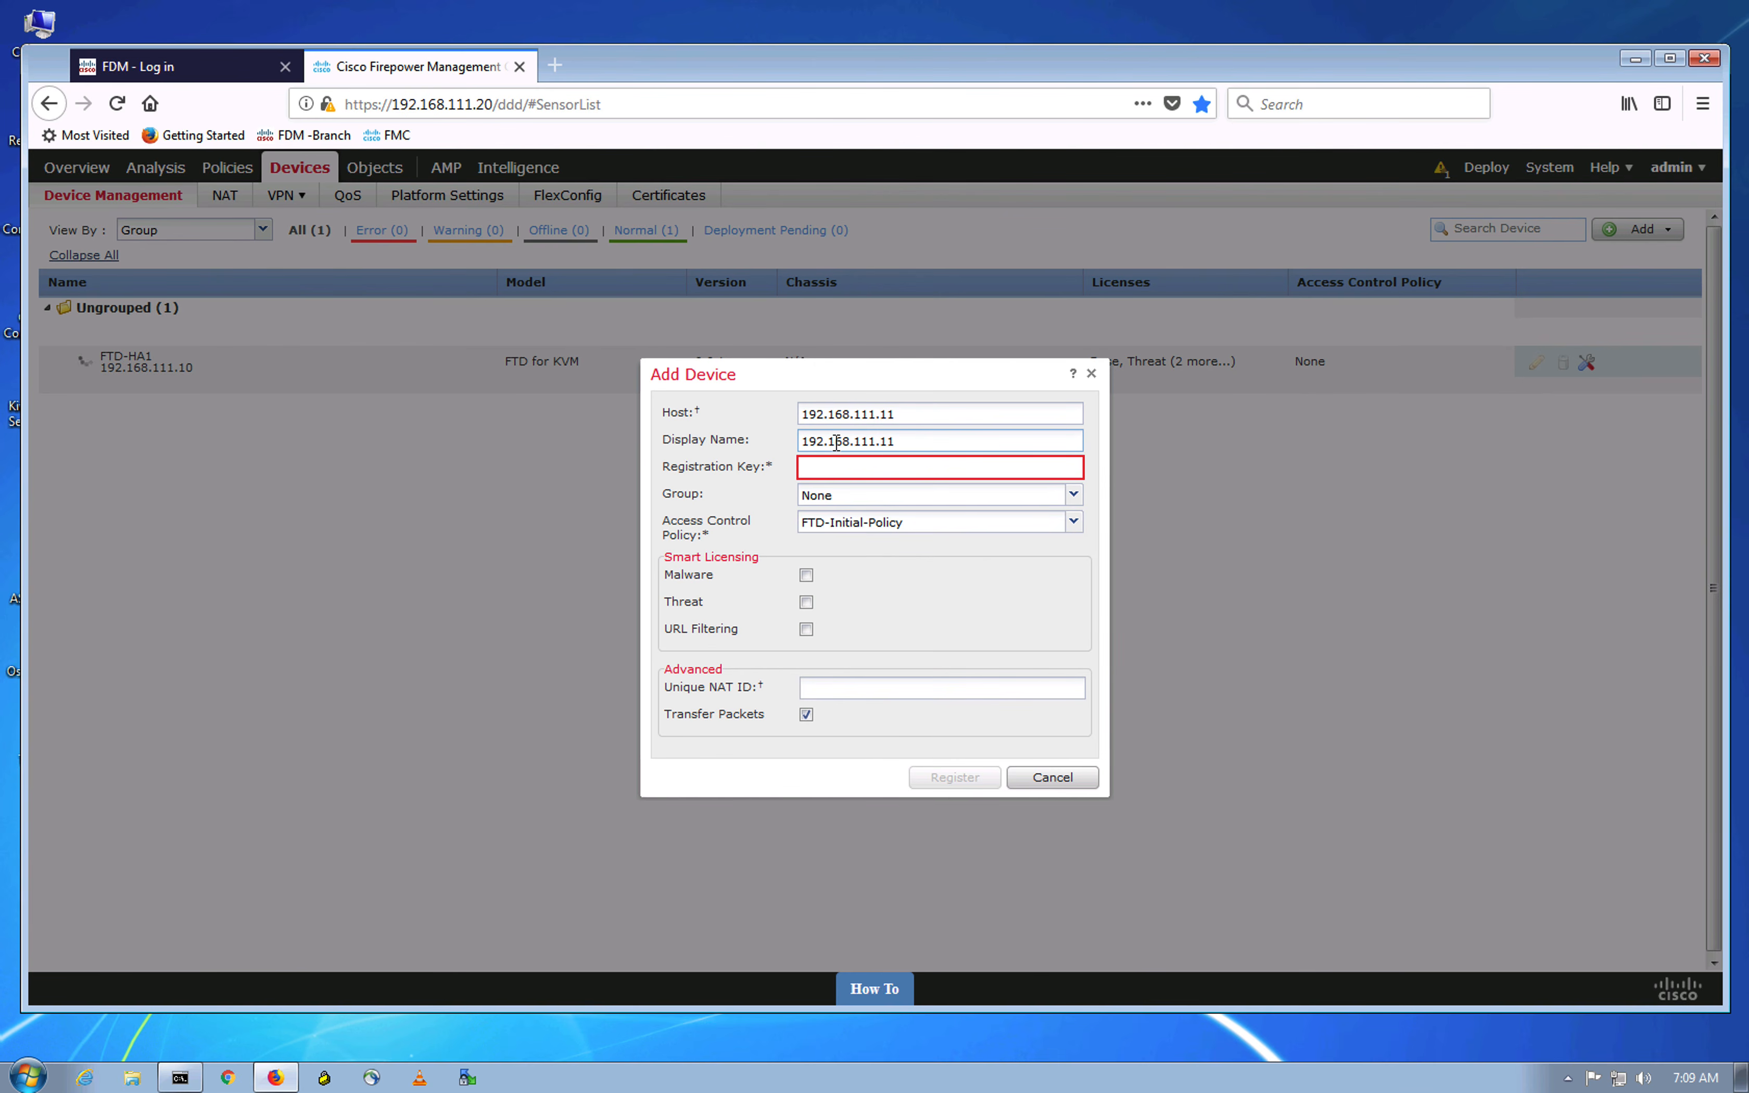
left_click_drag(929, 442, 634, 409)
type("FTD-")
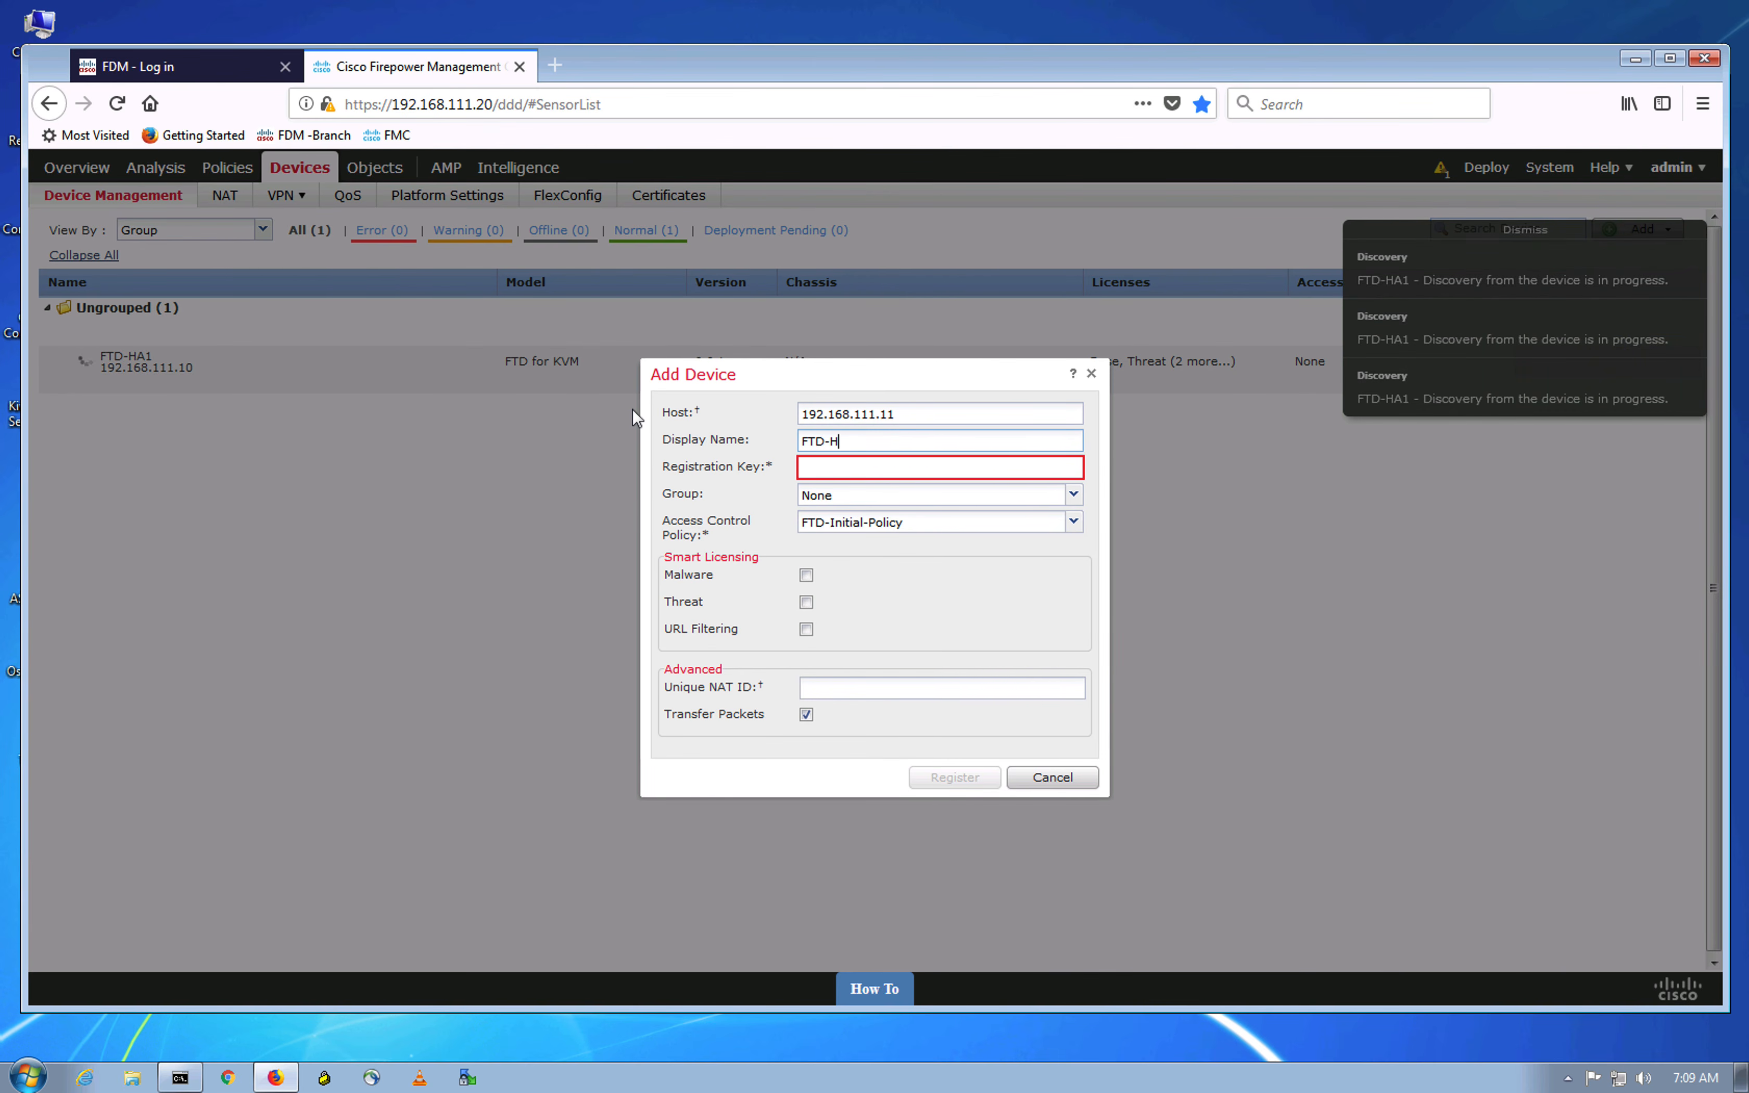
type("HA2")
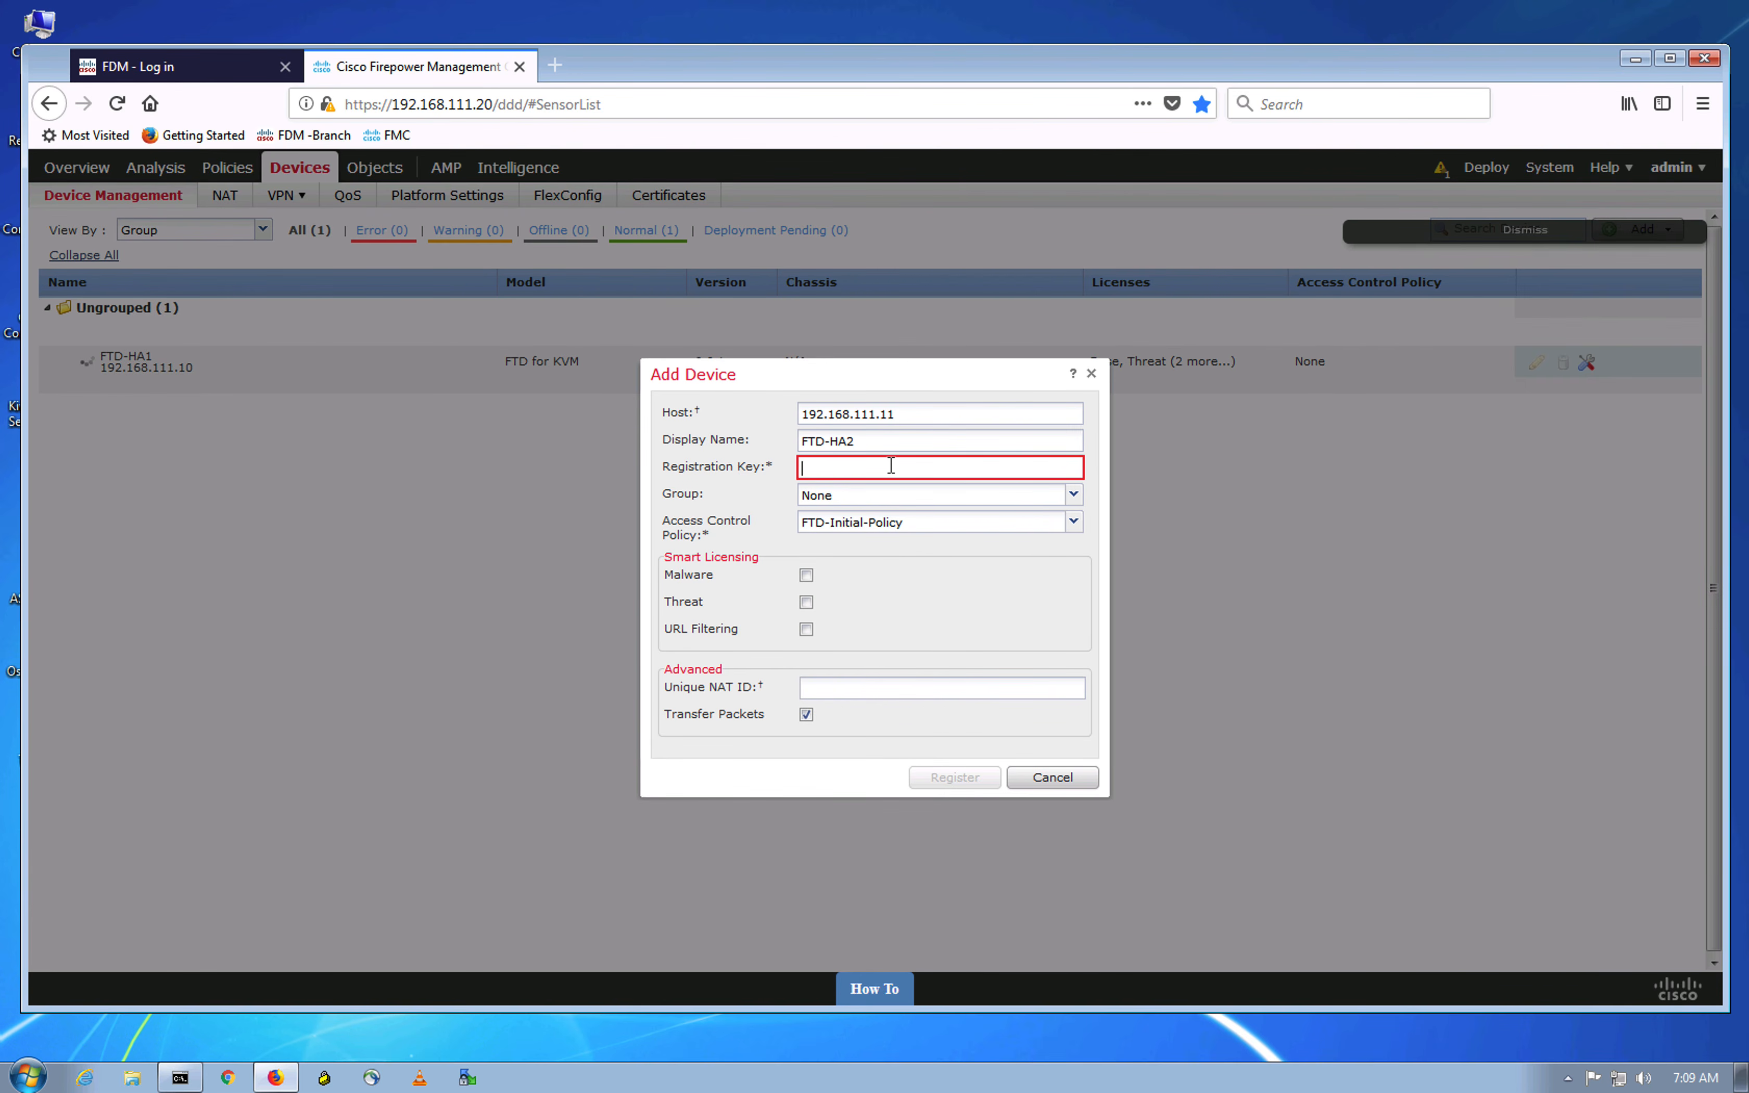
left_click(891, 464)
type("cisco123")
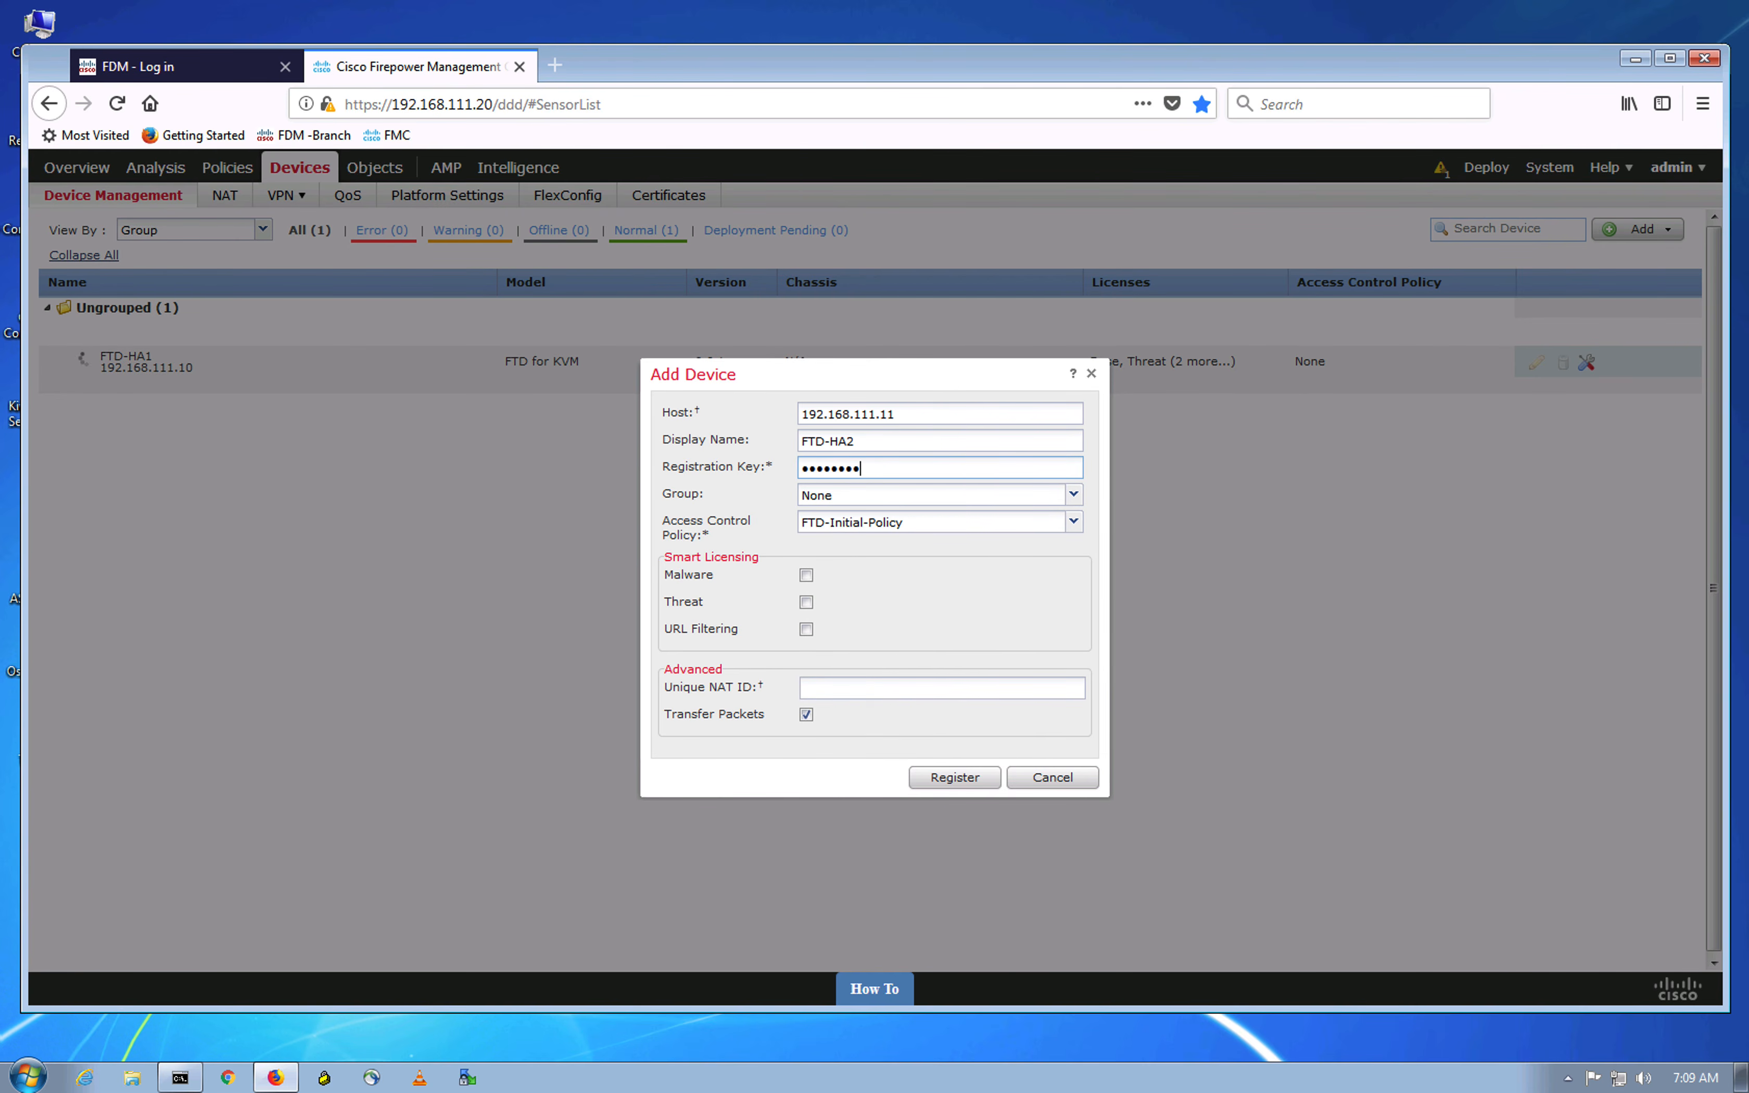
Step: Enable Malware, Threat and URL Filtering licences and register FTD-HA2
left_click(806, 576)
left_click(806, 602)
left_click(805, 630)
left_click(959, 784)
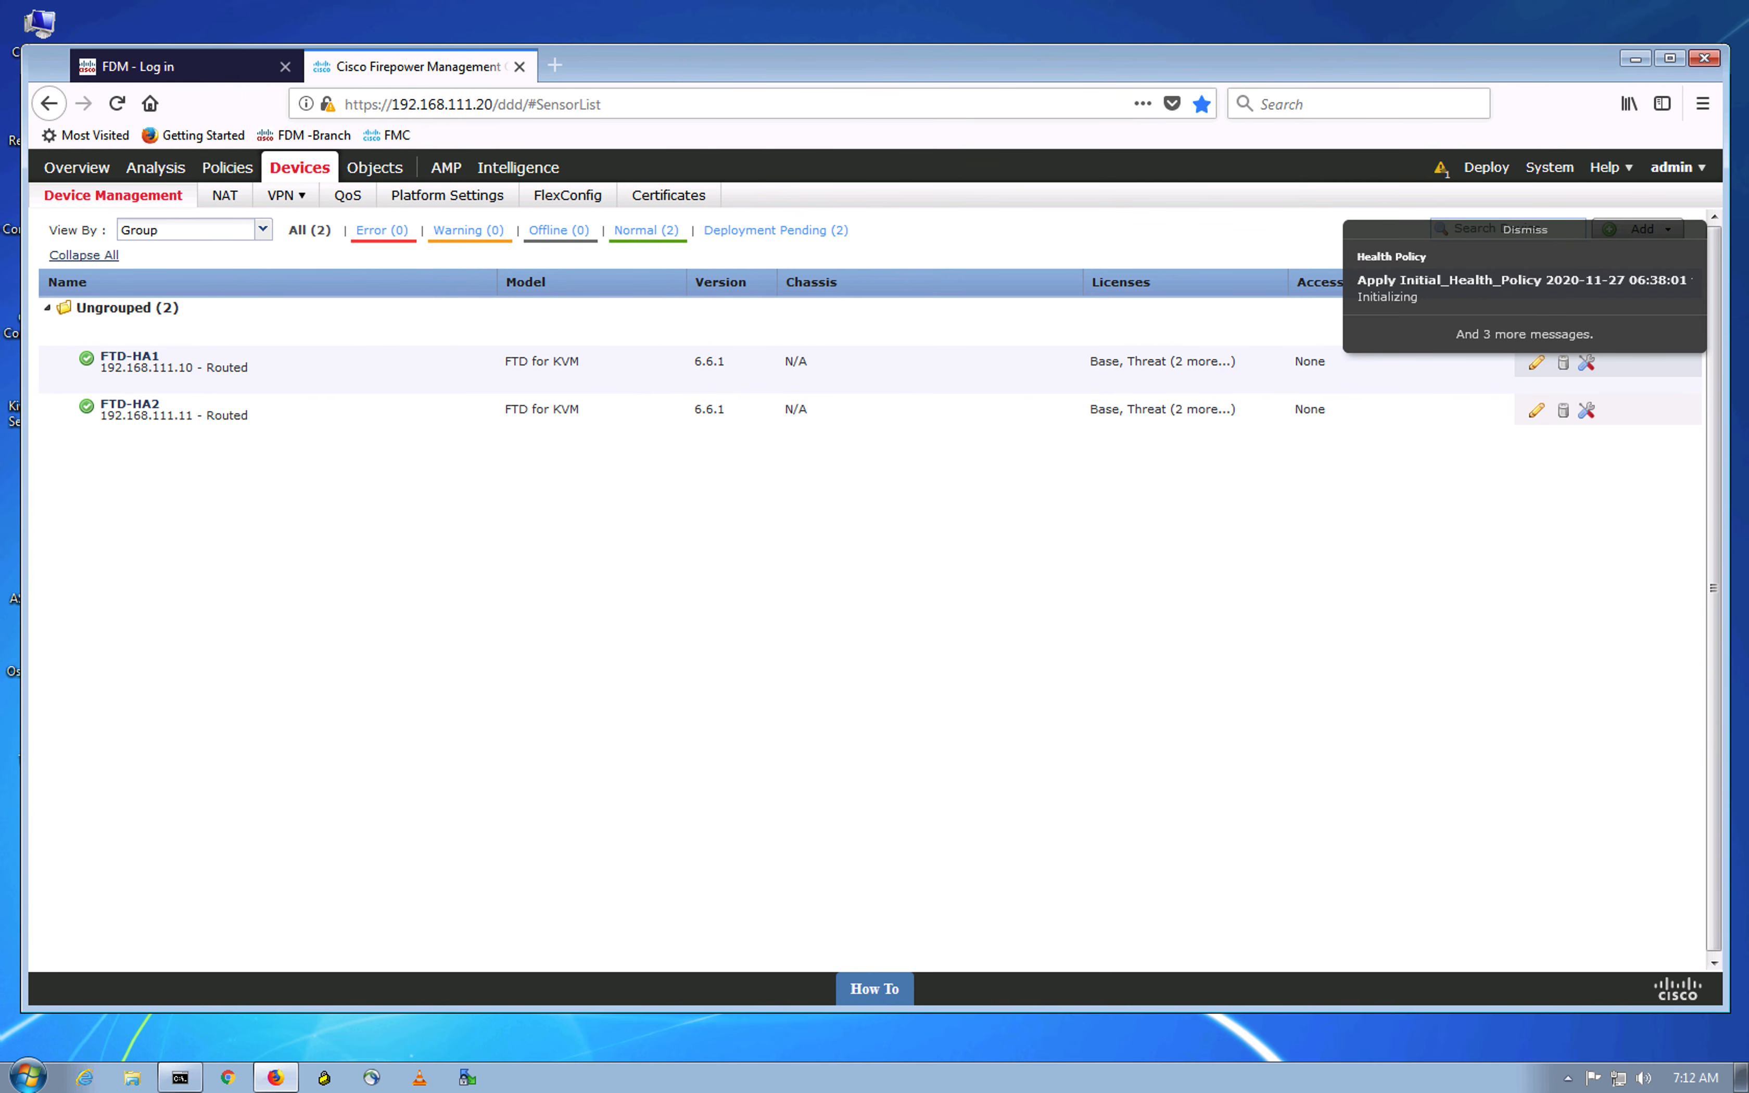
left_click(1521, 229)
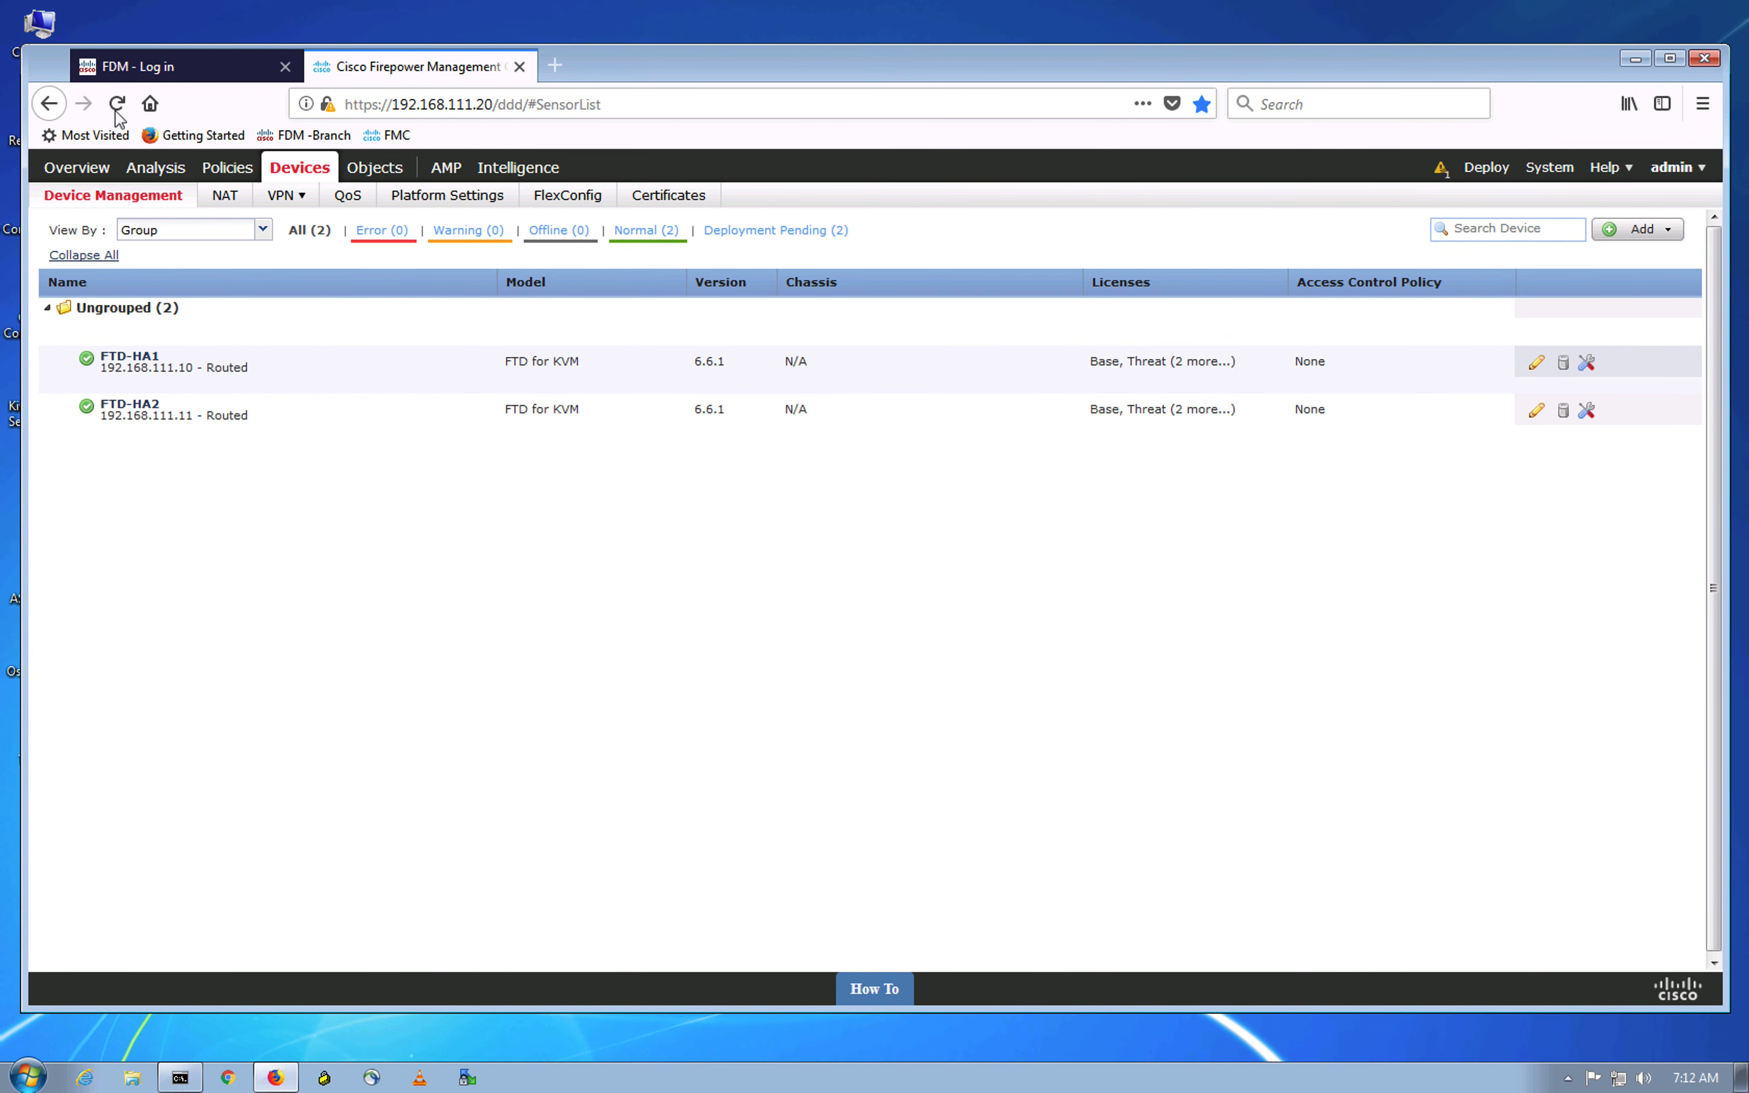
left_click(138, 73)
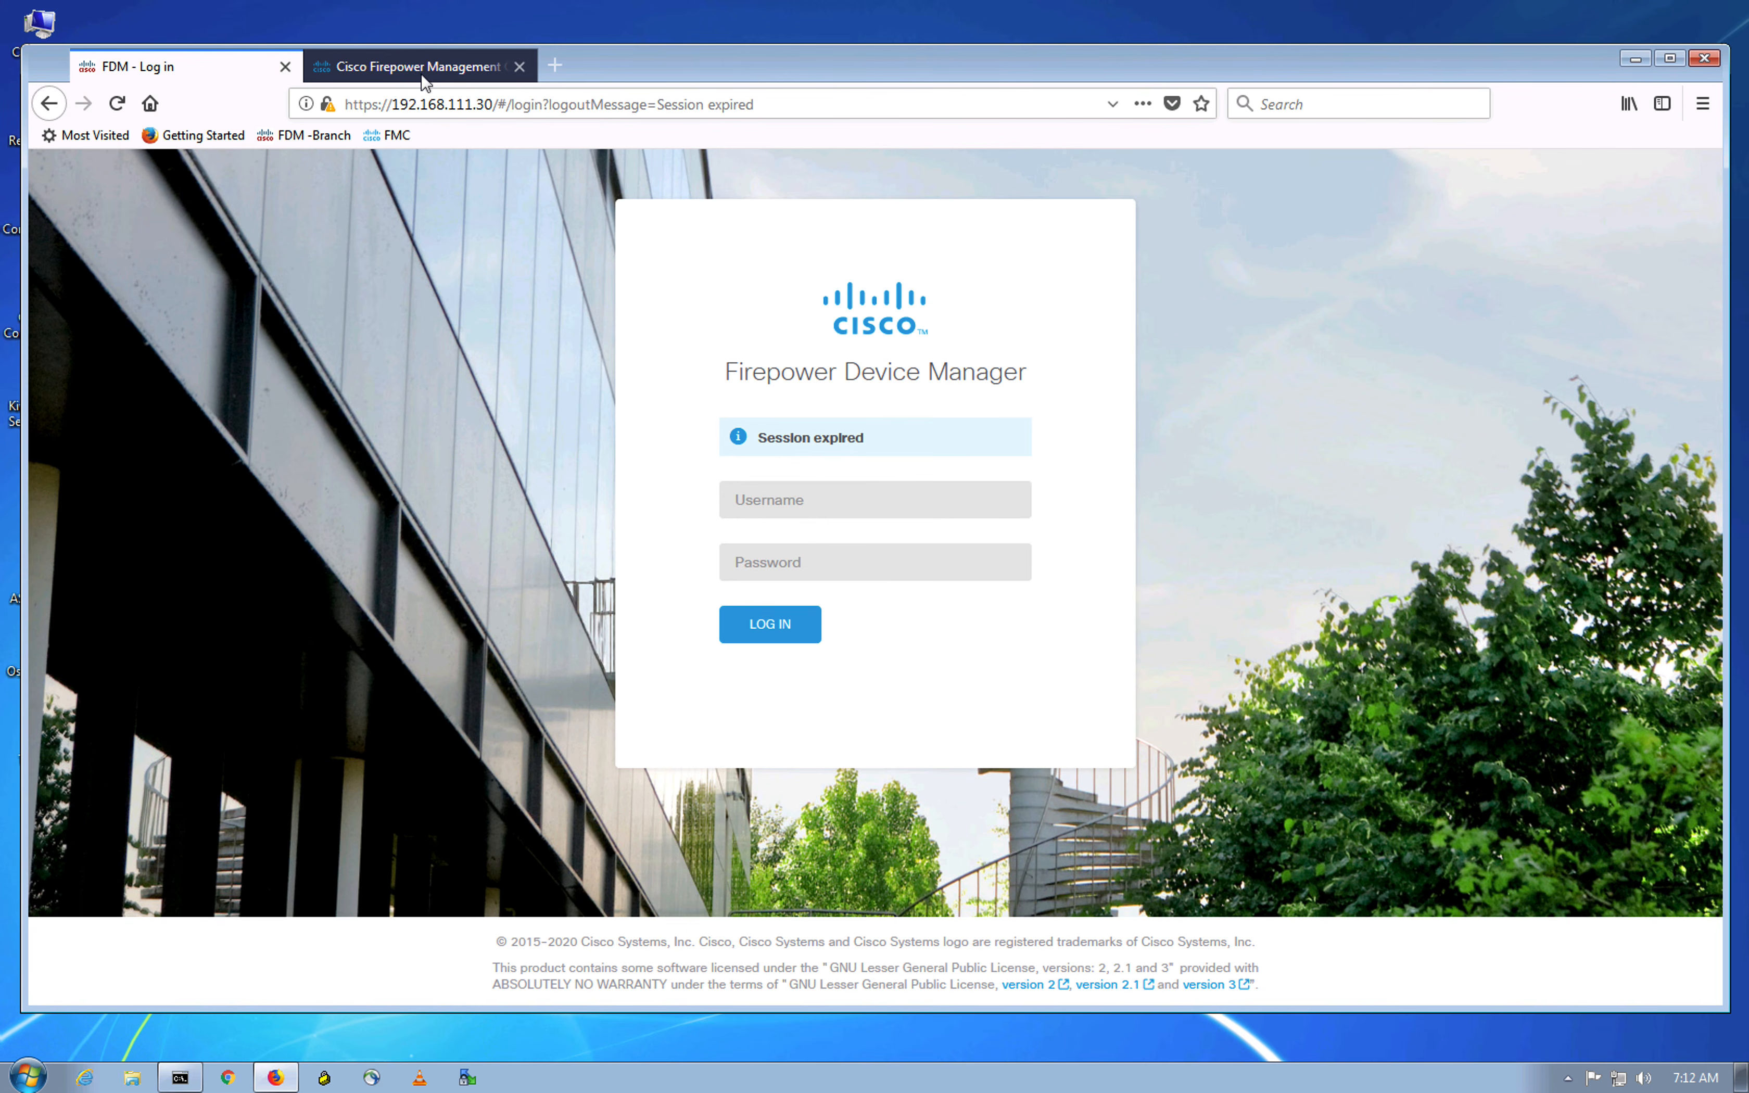
left_click(424, 72)
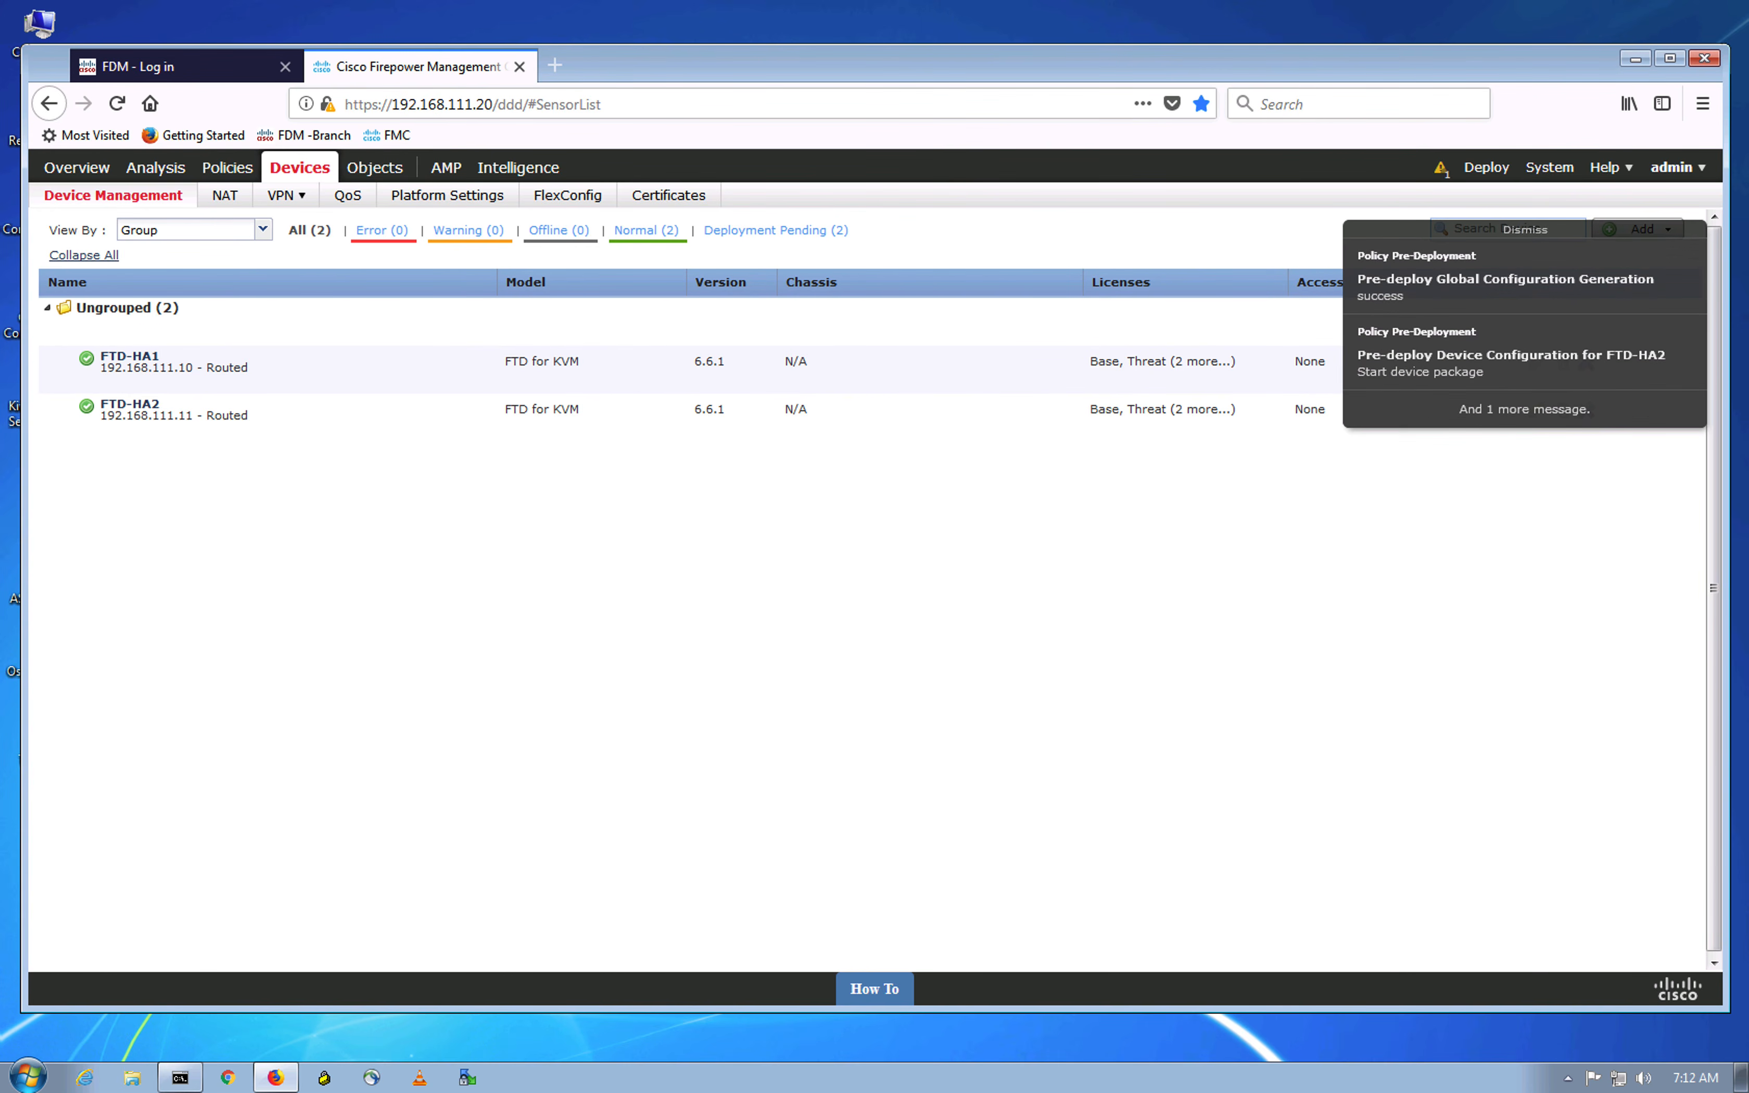
left_click(179, 56)
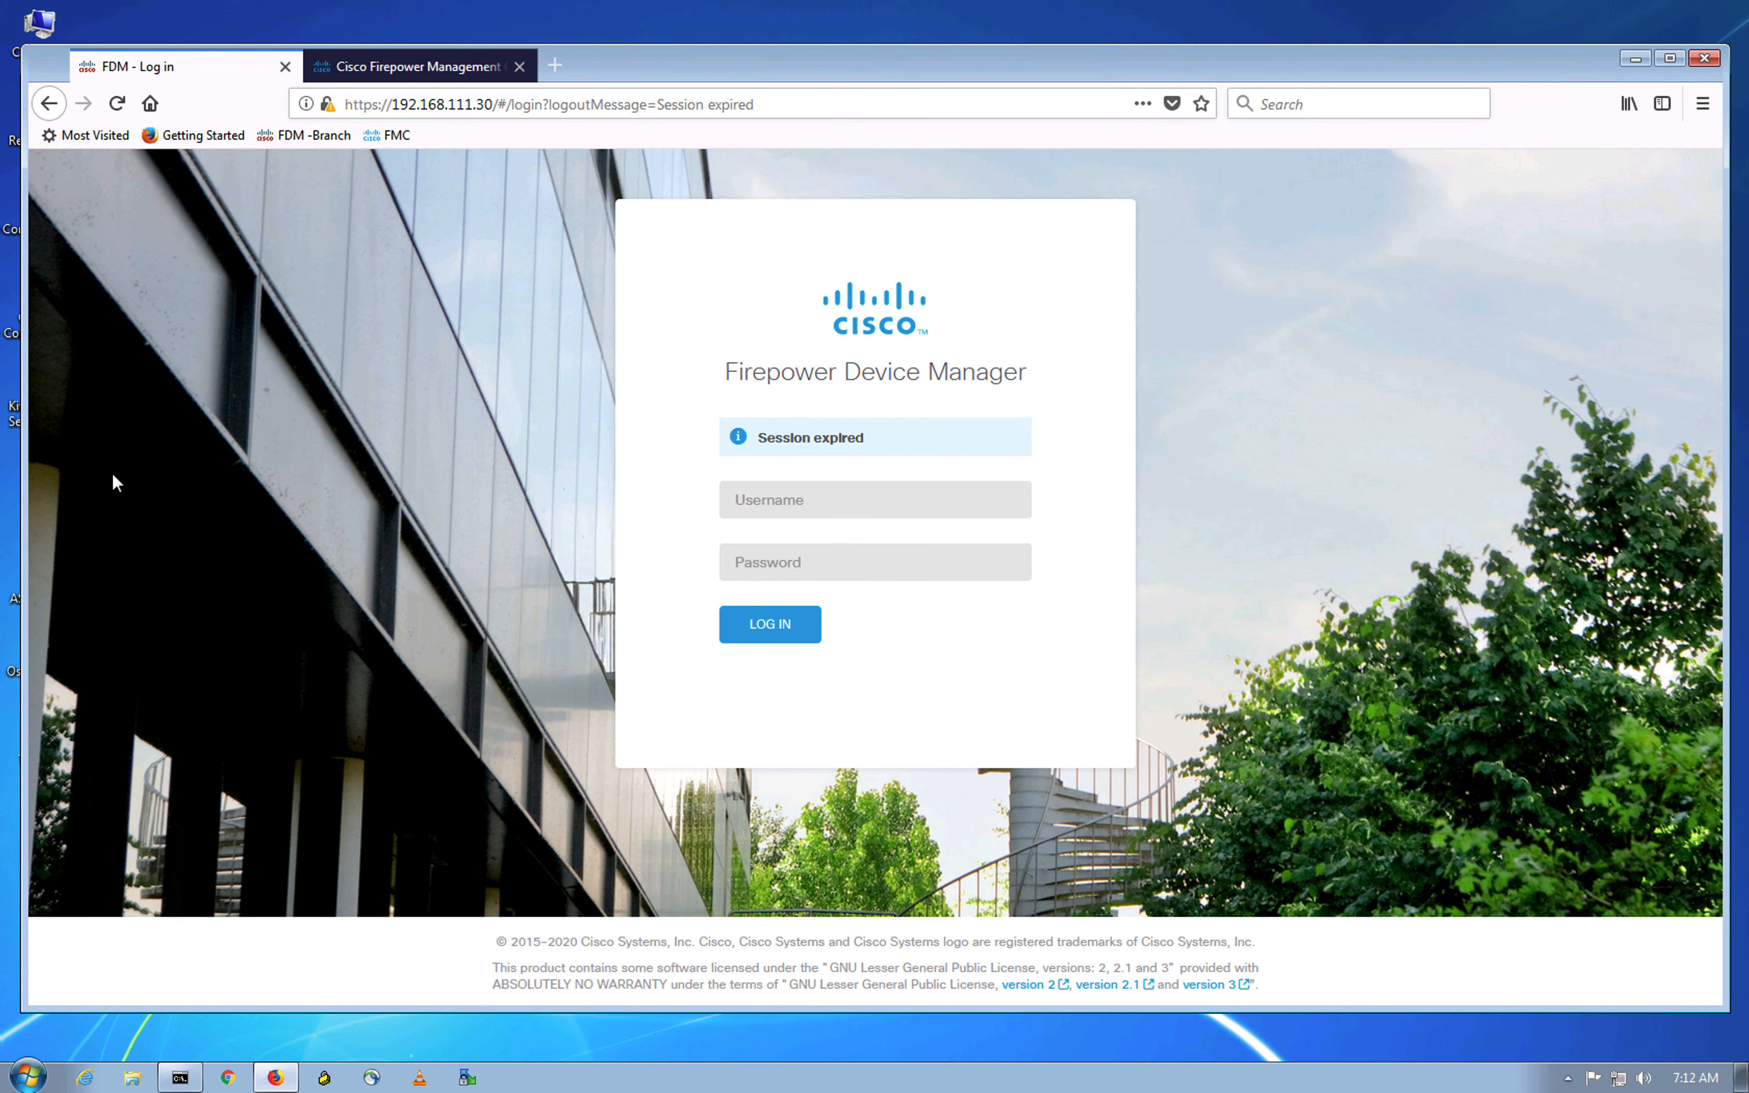
left_click(428, 72)
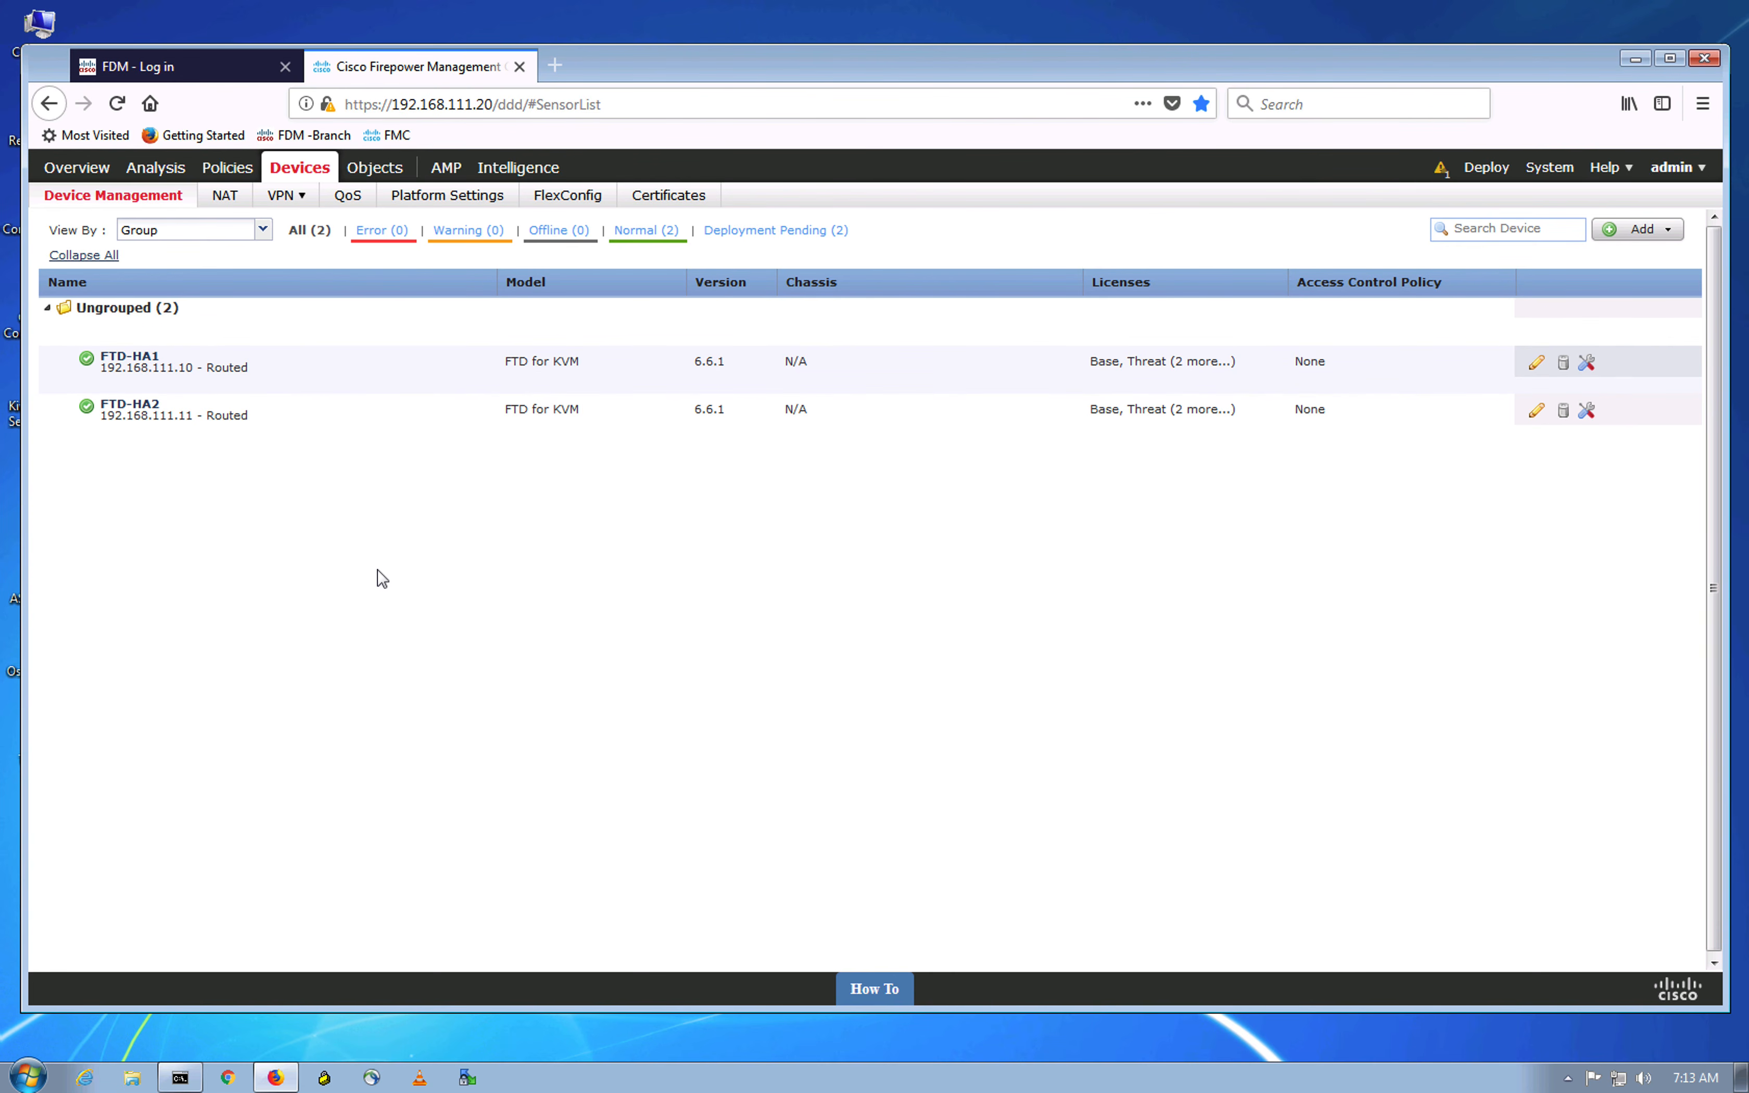
key("ctrl+Up")
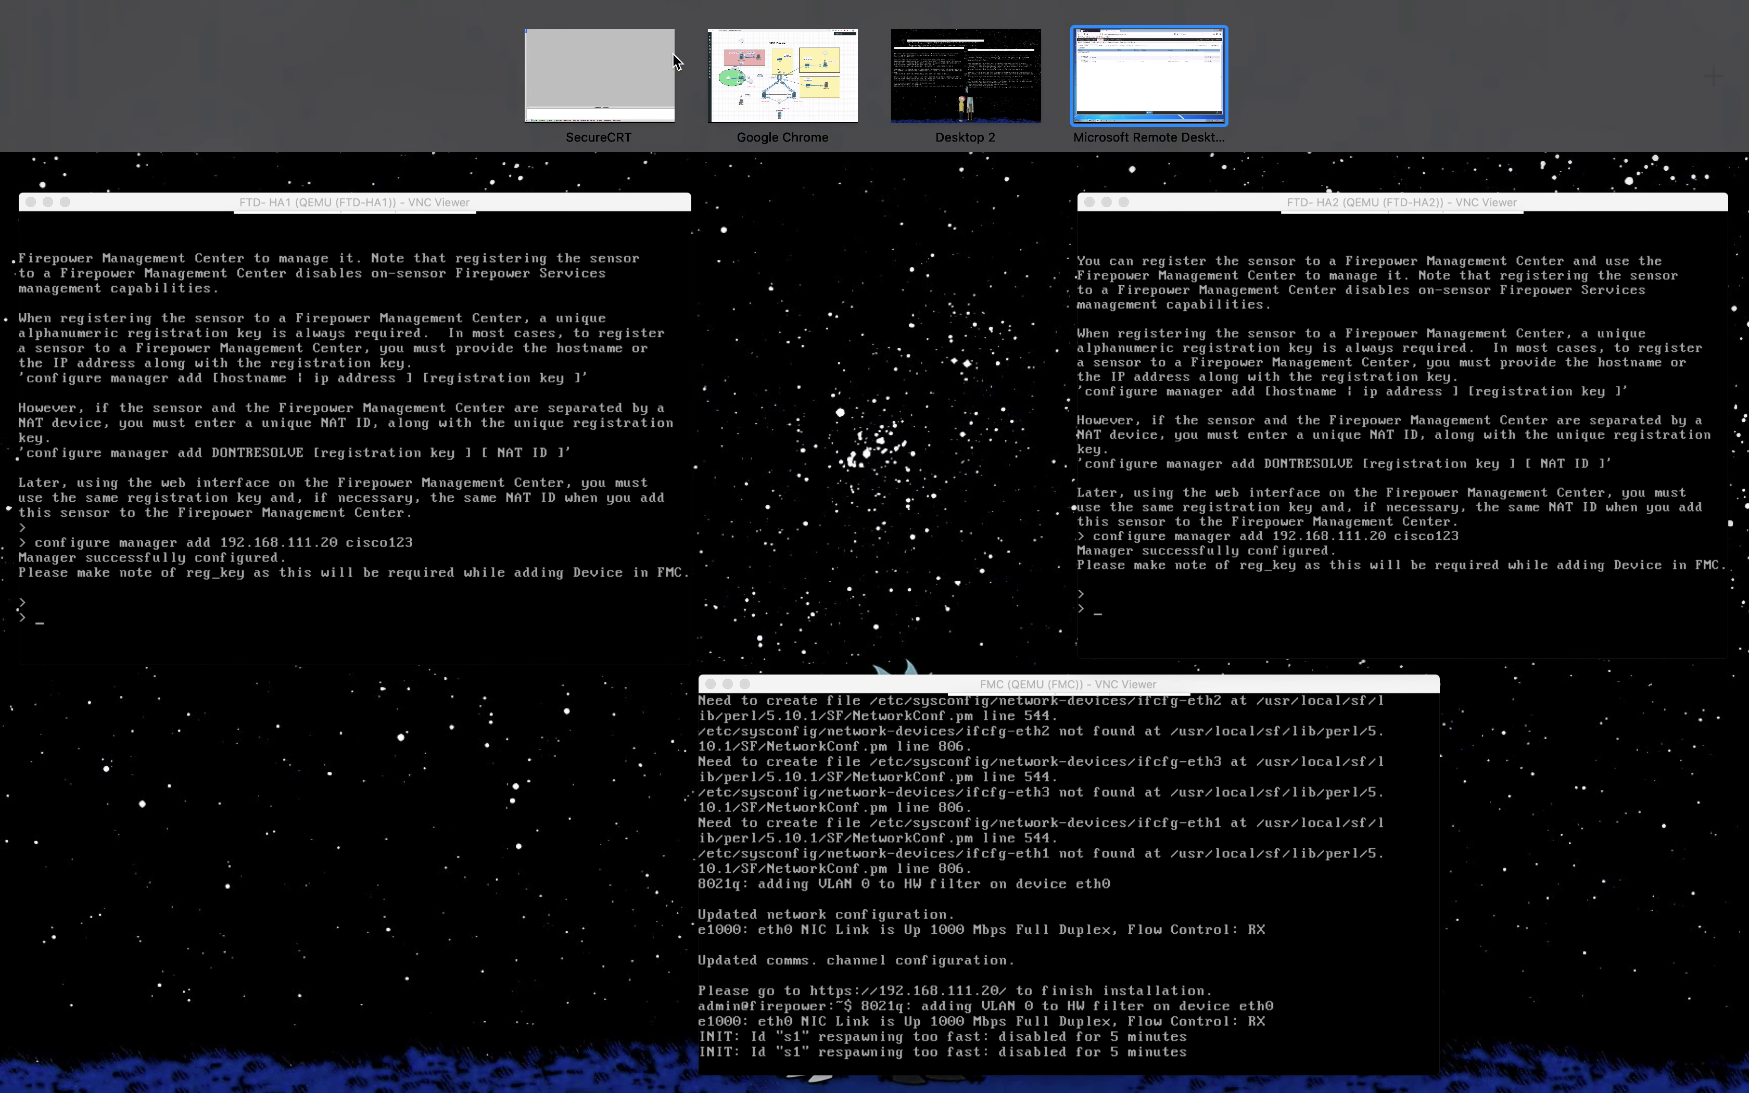
Step: Switch to the Chrome space showing the EVE-NG NGFW-Firepower lab topology
left_click(765, 49)
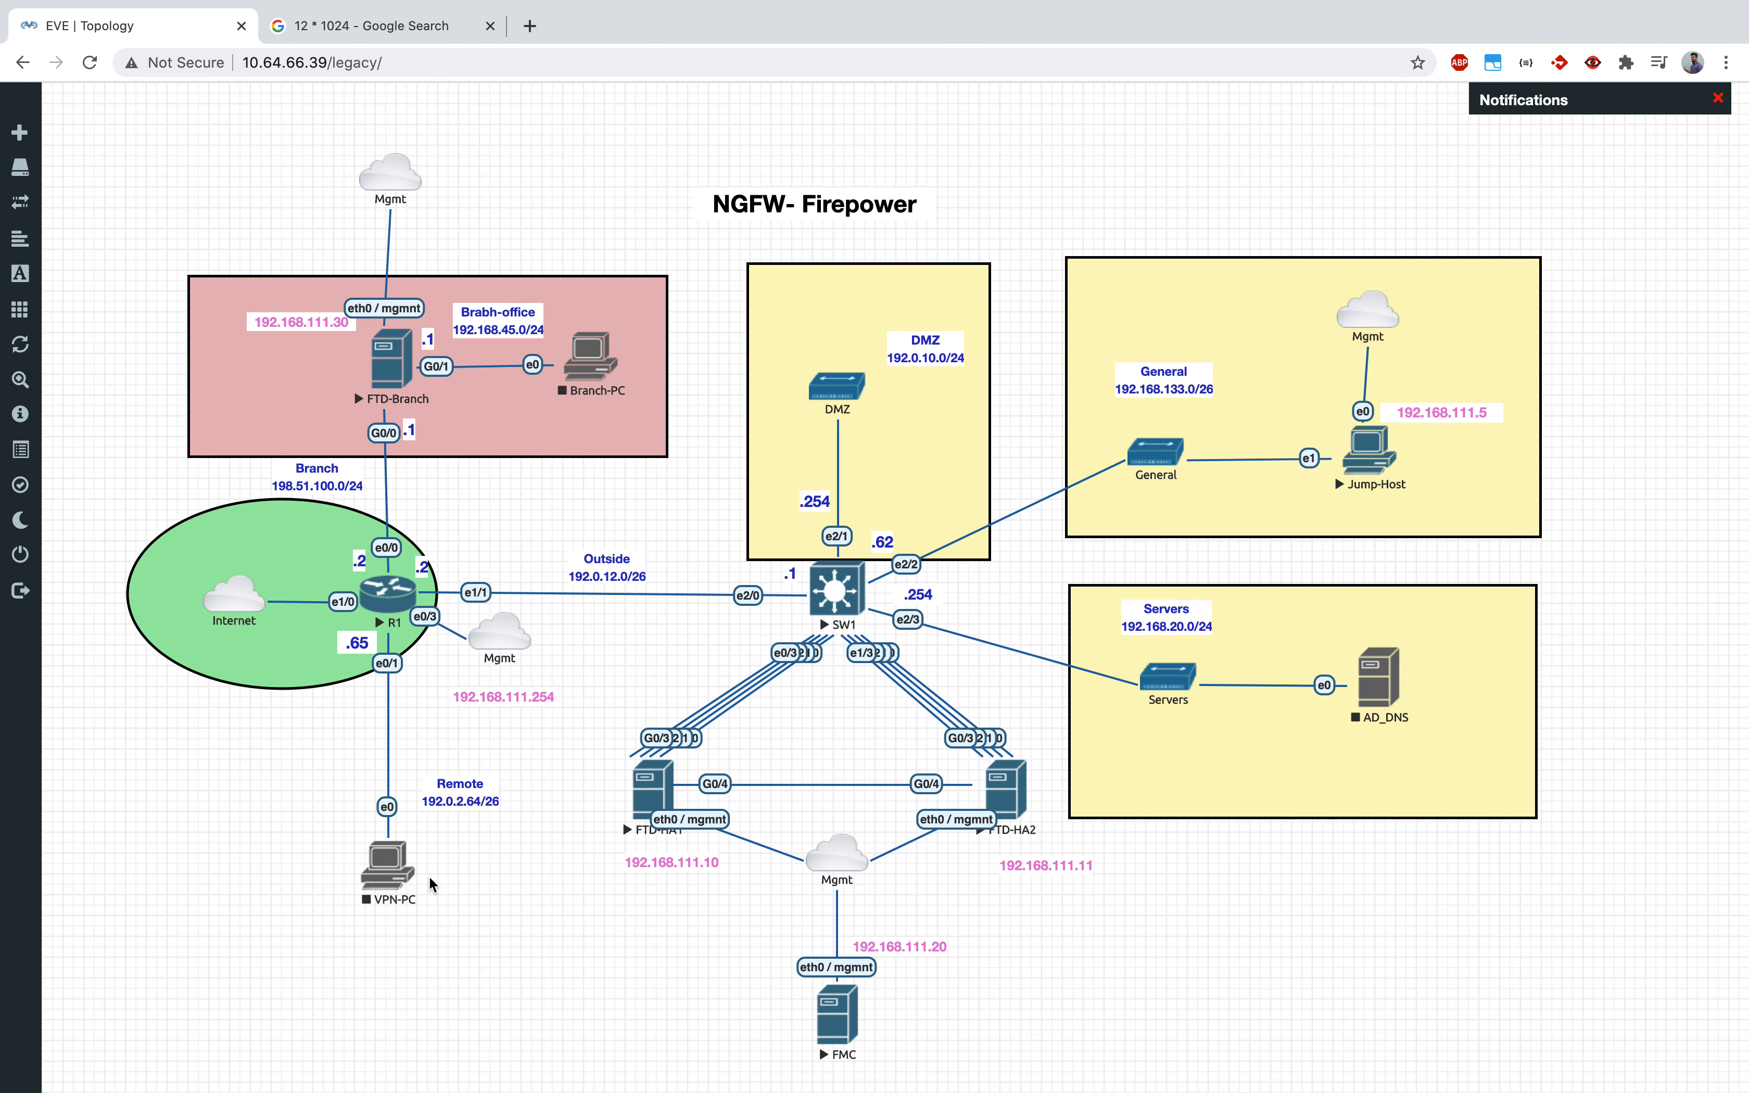
left_click(1021, 949)
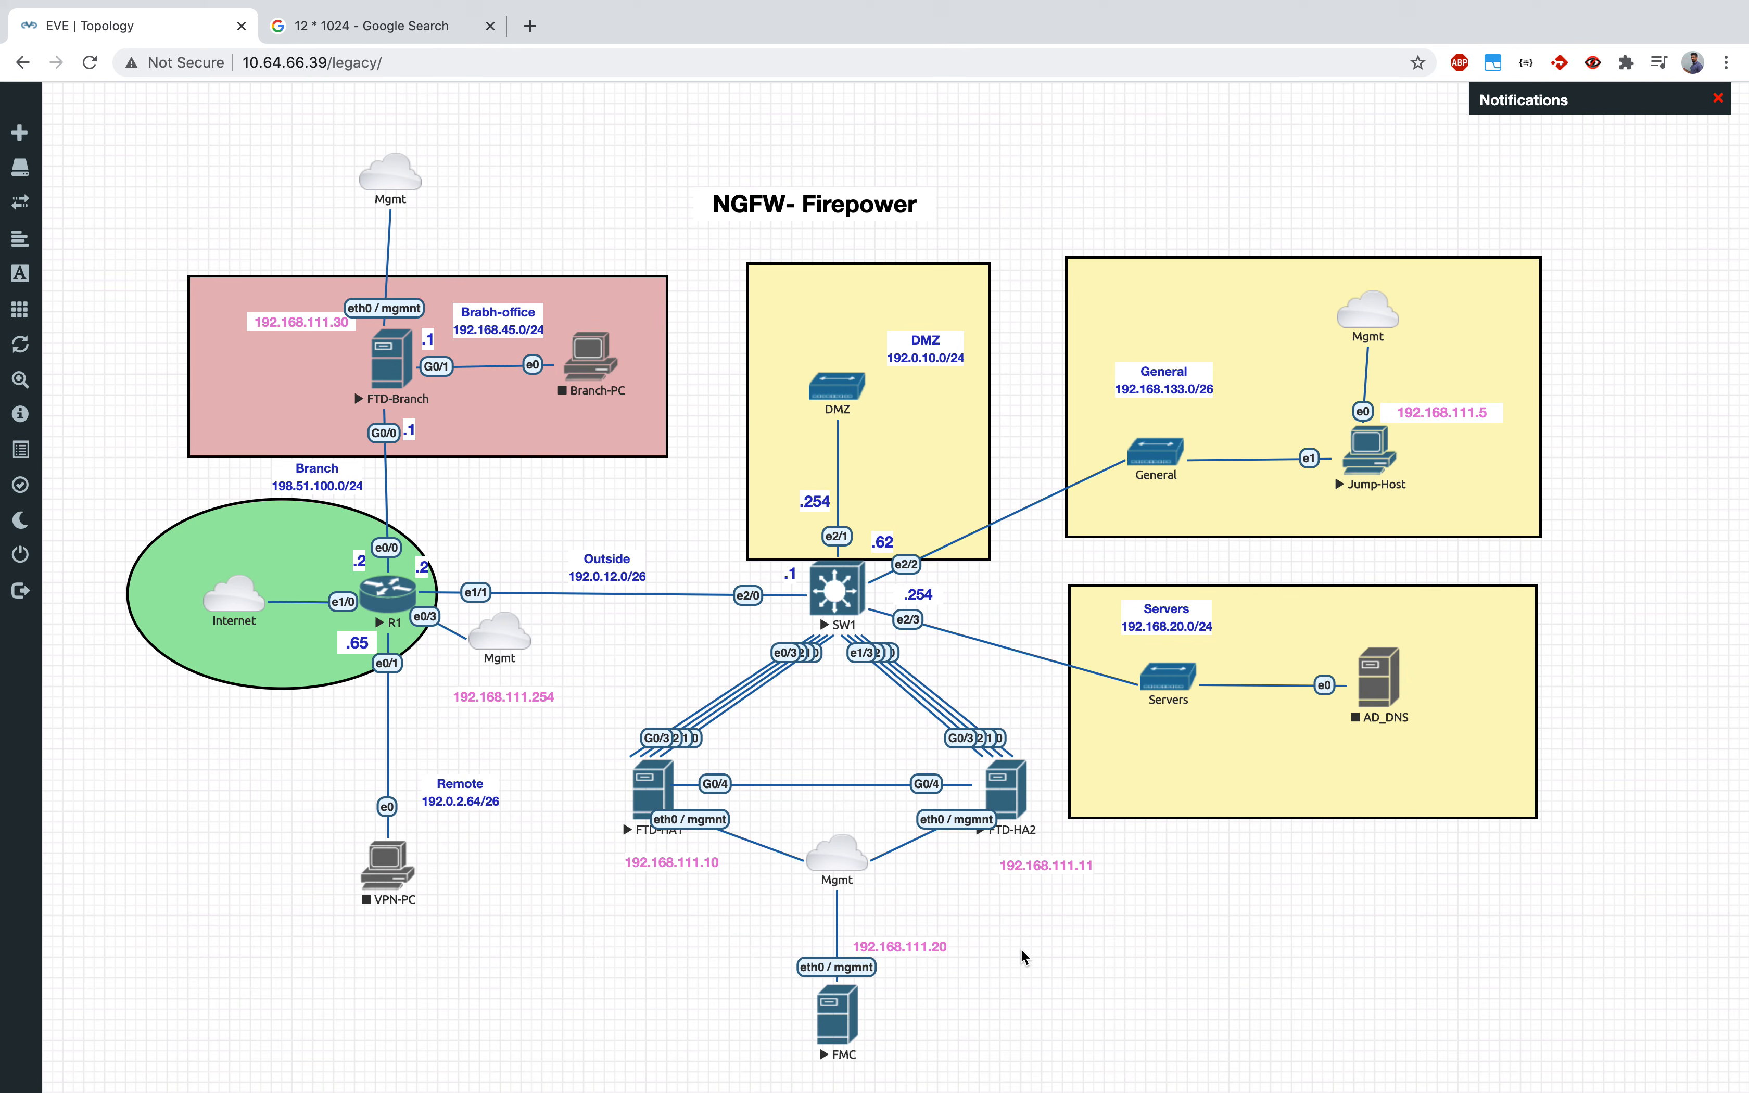